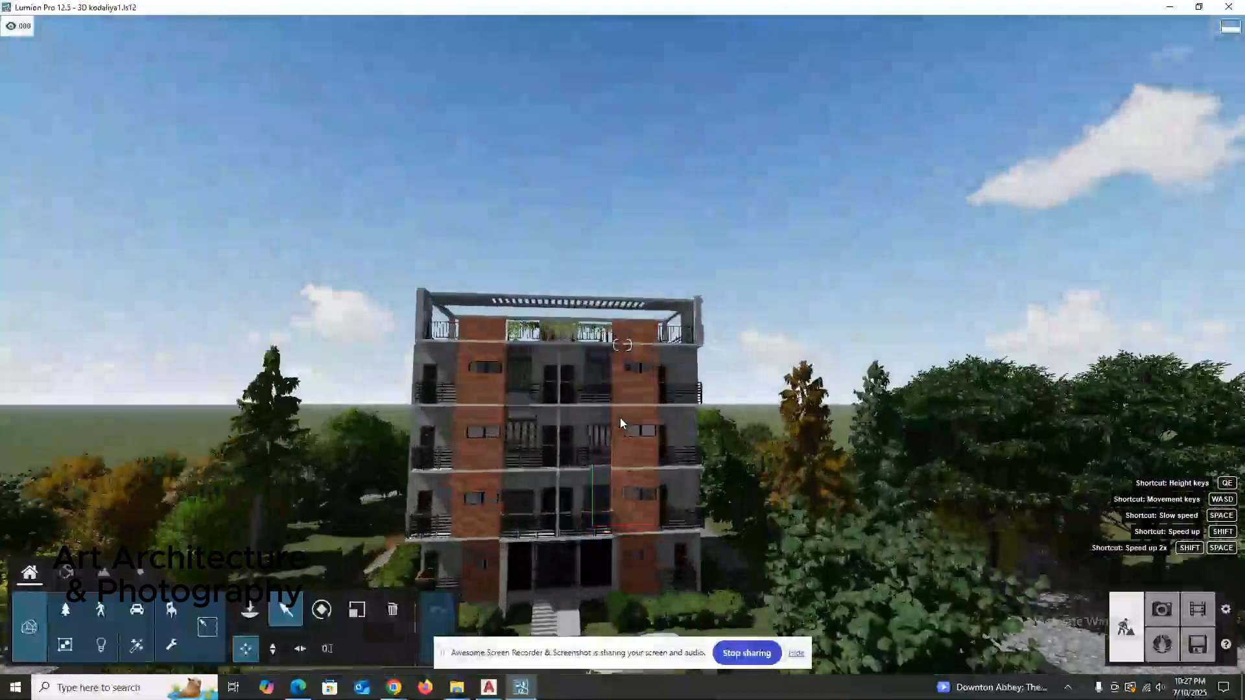
Look over the front of the apartment building and its surrounding landscape.
right_drag(621, 418, 626, 424)
scroll(621, 424, down, 4)
scroll(623, 424, up, 5)
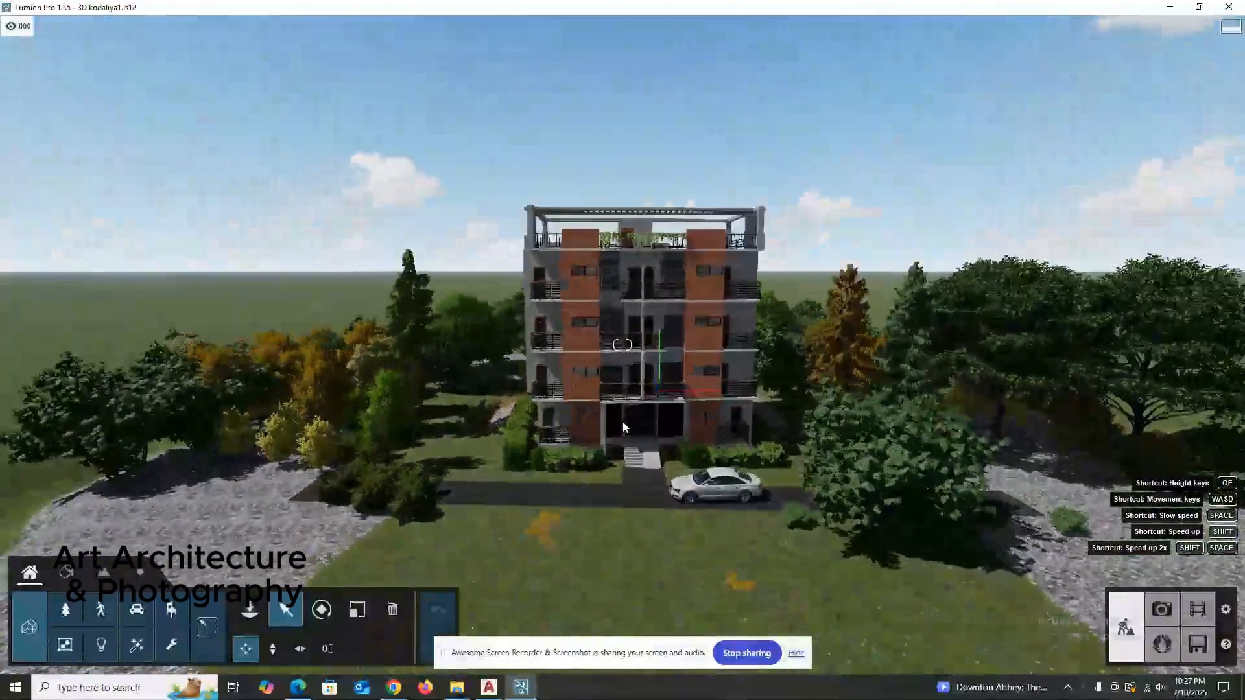
scroll(628, 420, down, 3)
scroll(631, 421, down, 5)
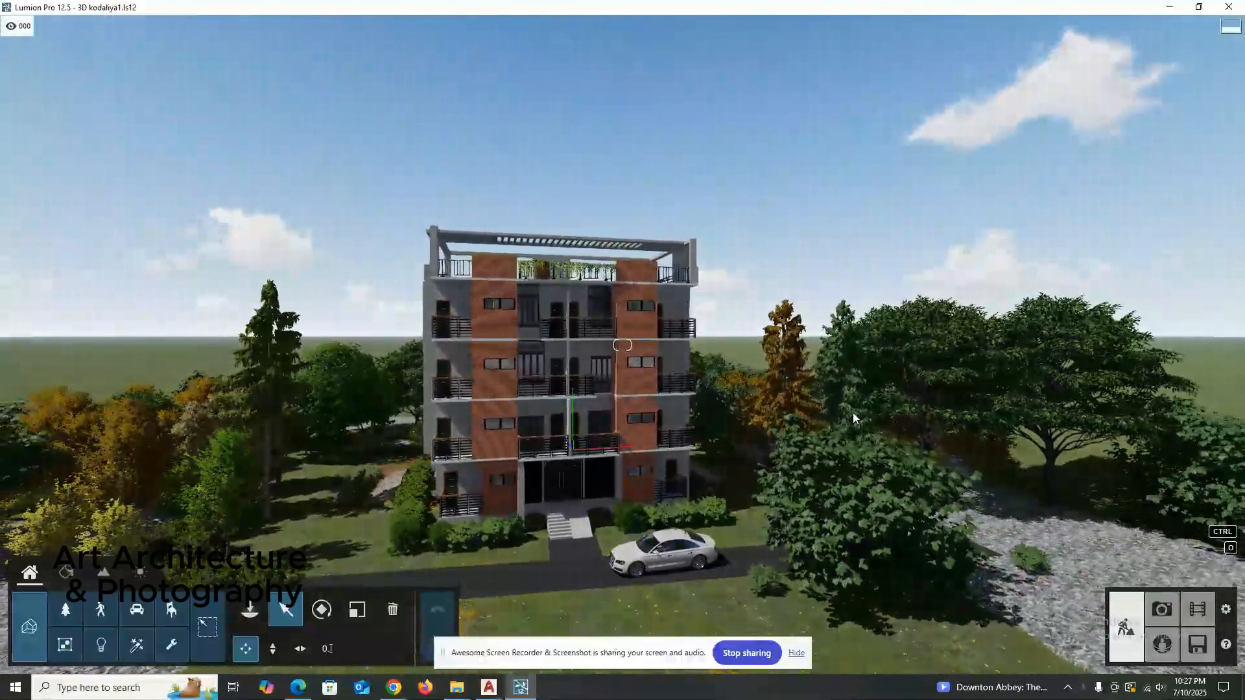
right_drag(853, 412, 622, 412)
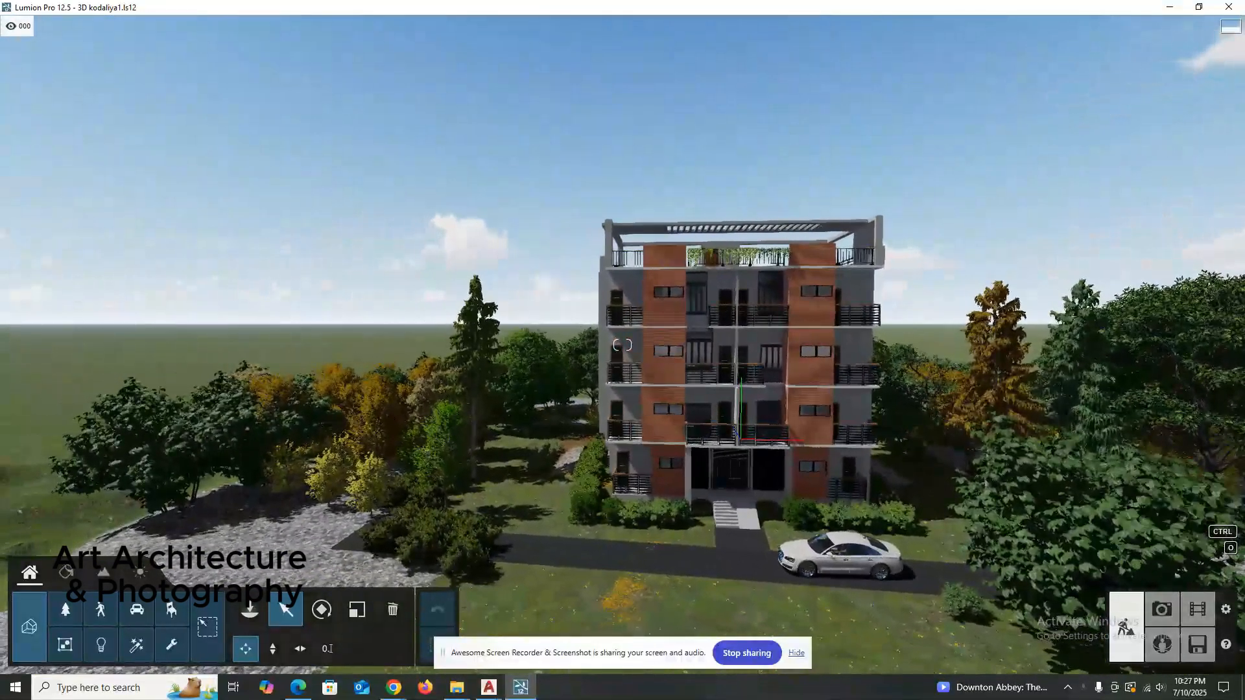
right_drag(415, 473, 464, 483)
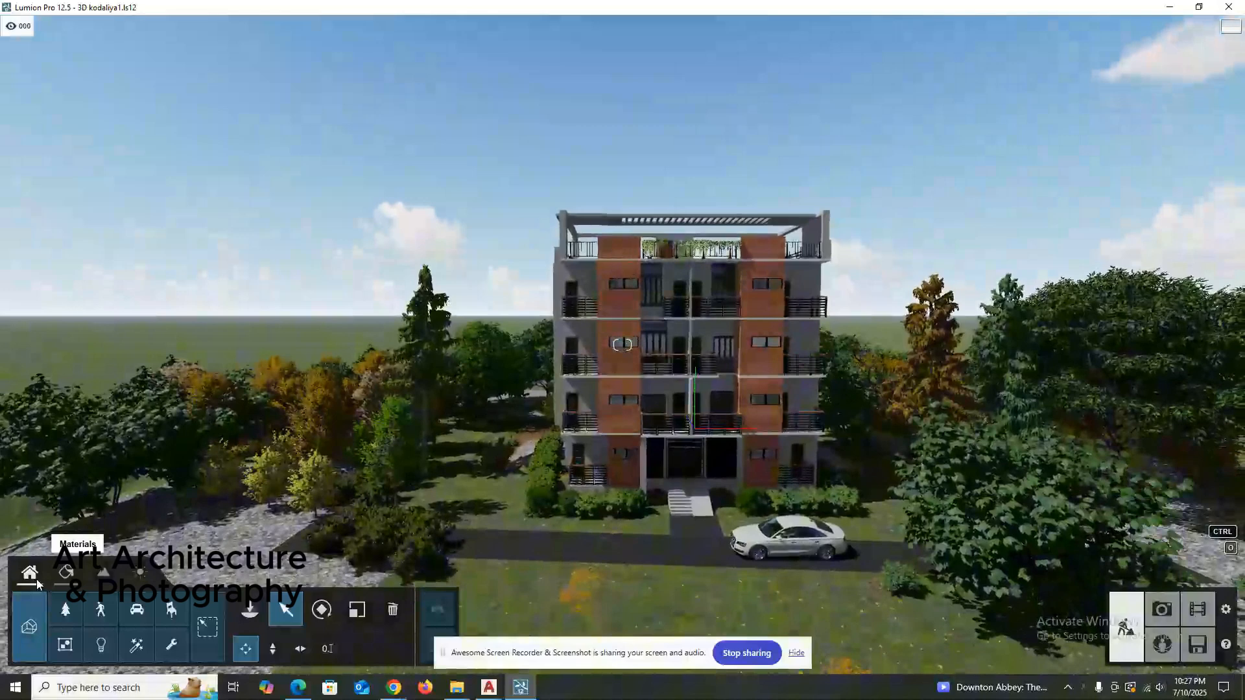
Browse the Nature object library and open the Black Poplar tree collection.
click(65, 612)
mouse_move(207, 271)
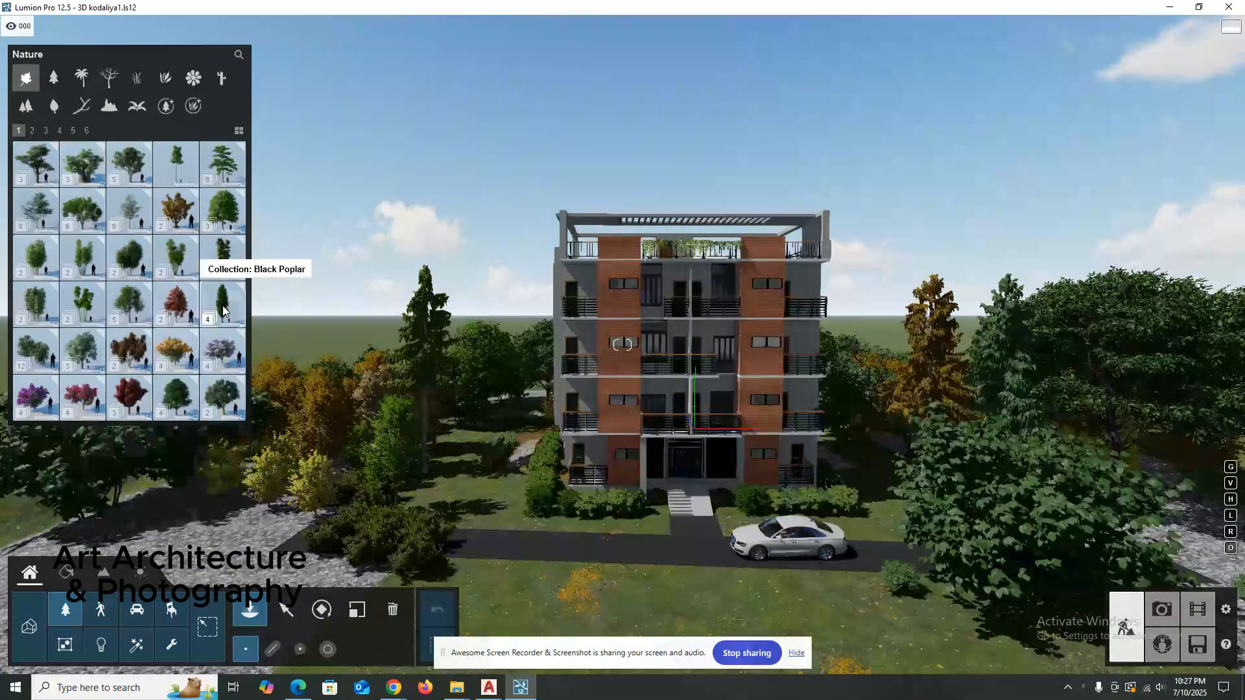
click(223, 305)
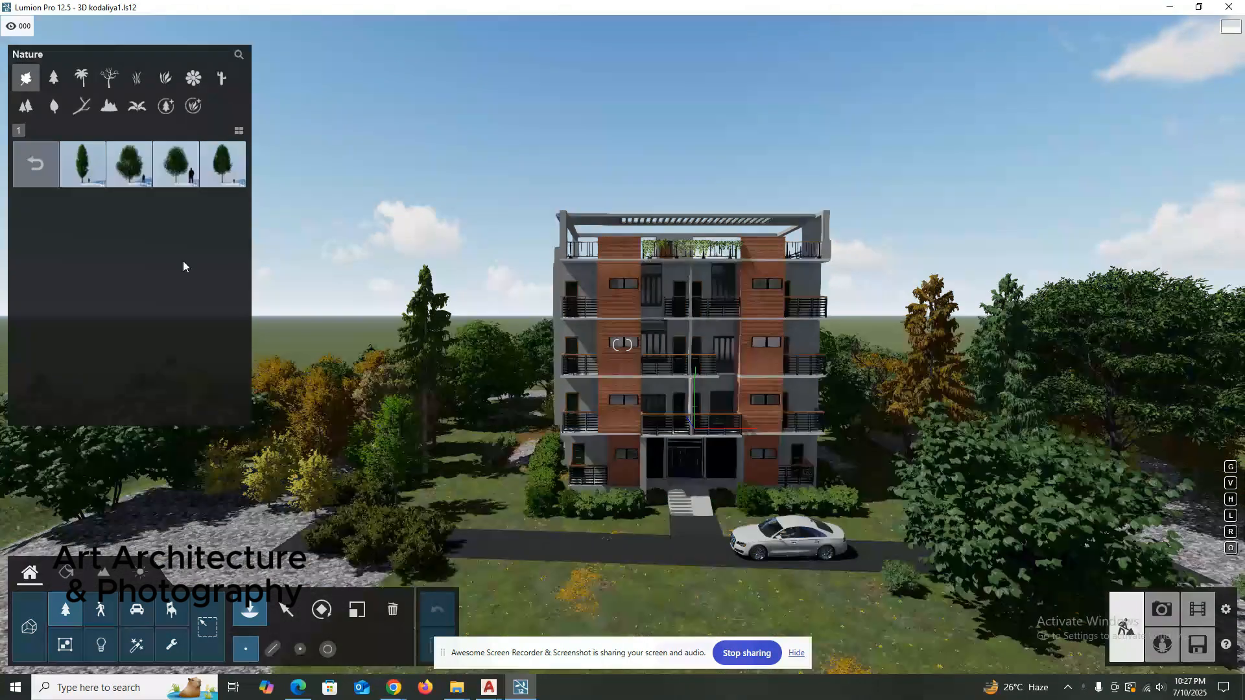
mouse_move(120, 163)
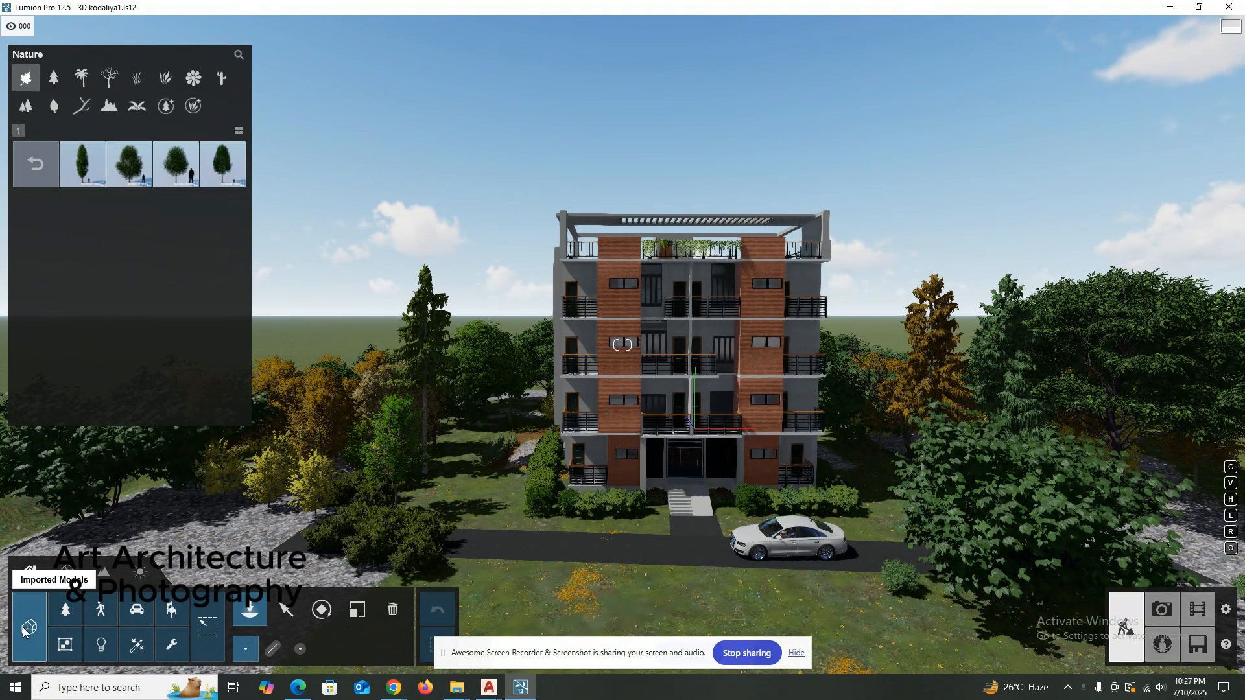
click(28, 627)
click(71, 78)
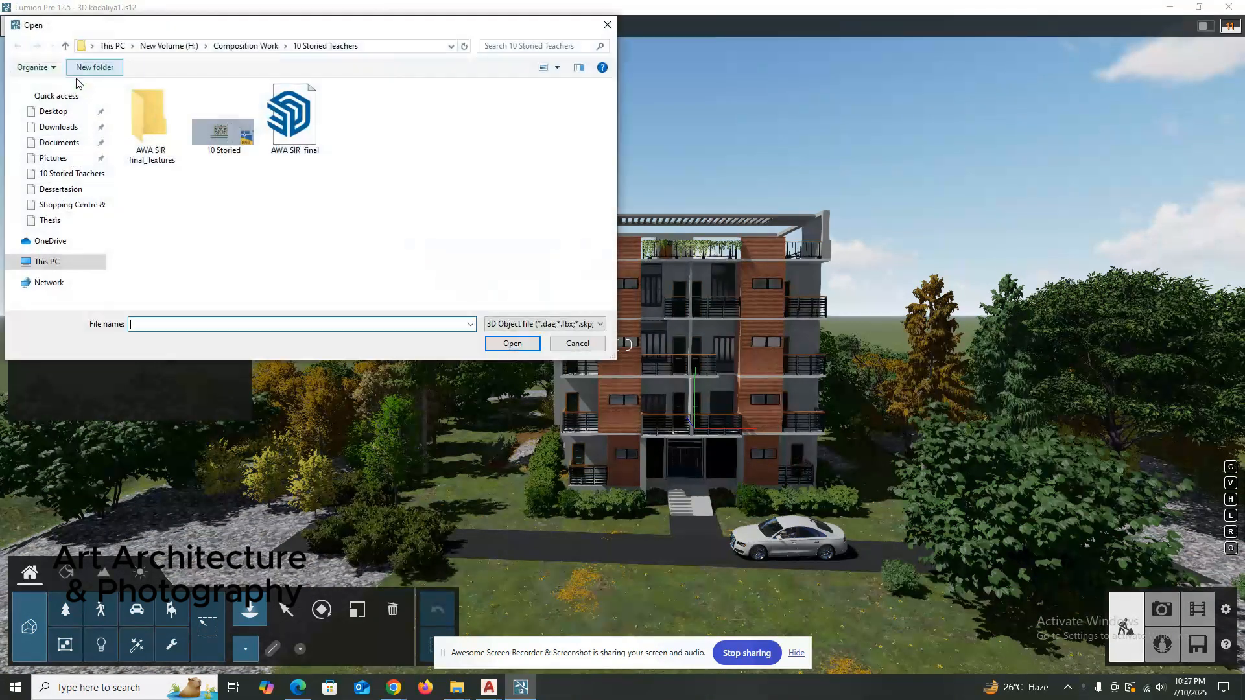
click(300, 120)
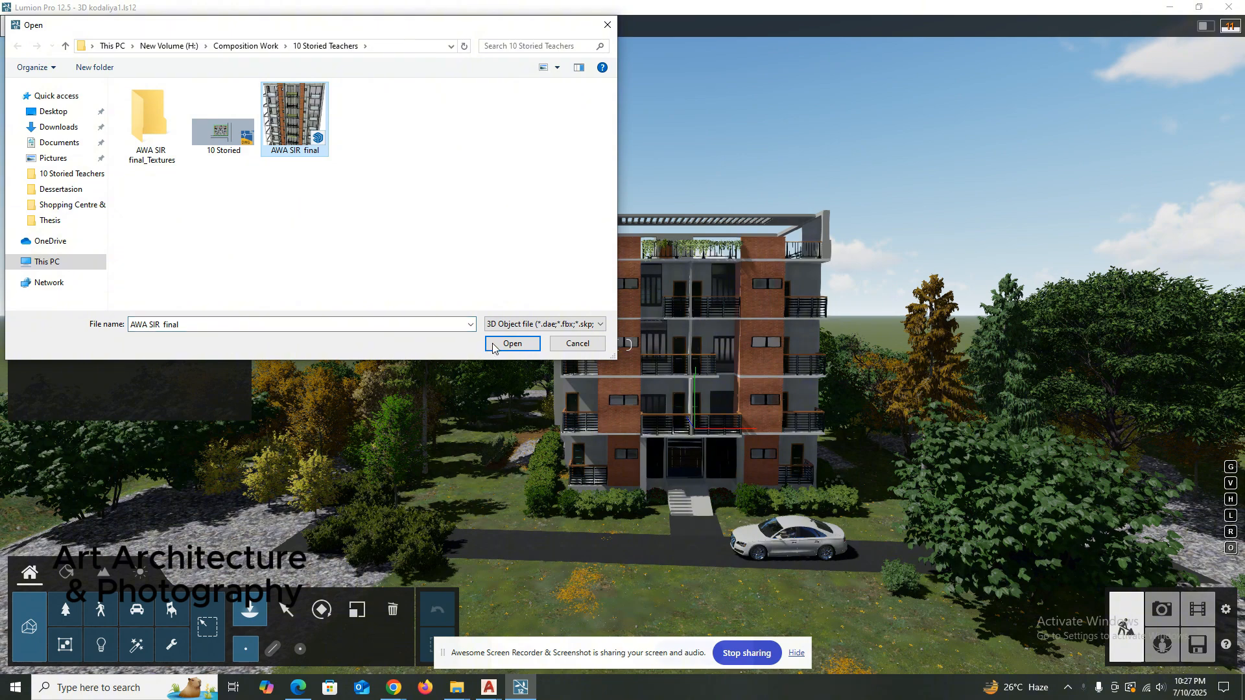
click(578, 344)
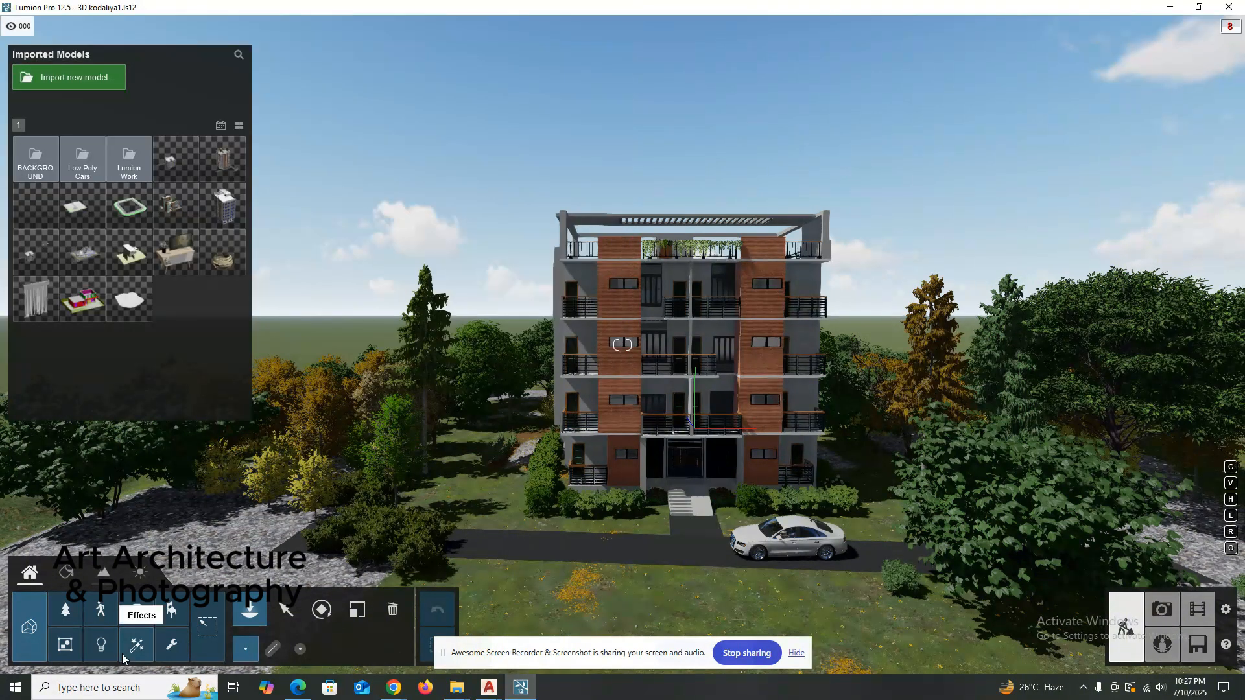
Inspect the brick facade's Brick Antique 02 settings in the Material editor and close them with a save.
click(65, 569)
scroll(660, 399, up, 5)
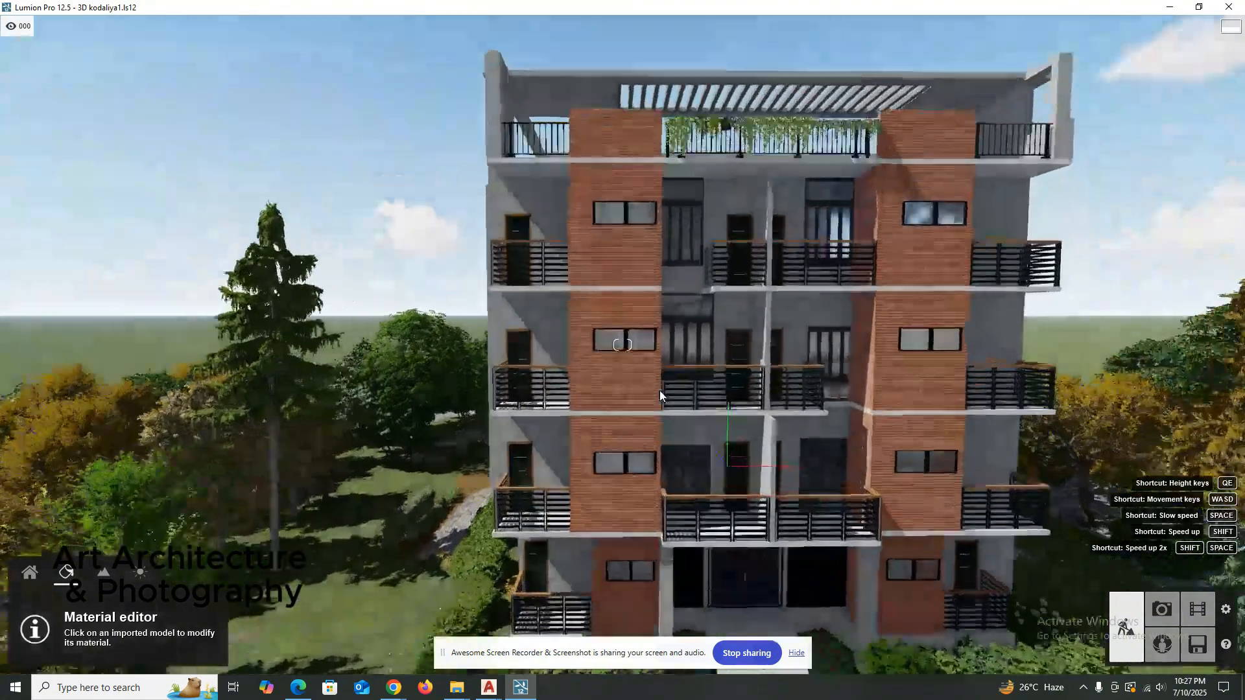
scroll(648, 396, down, 5)
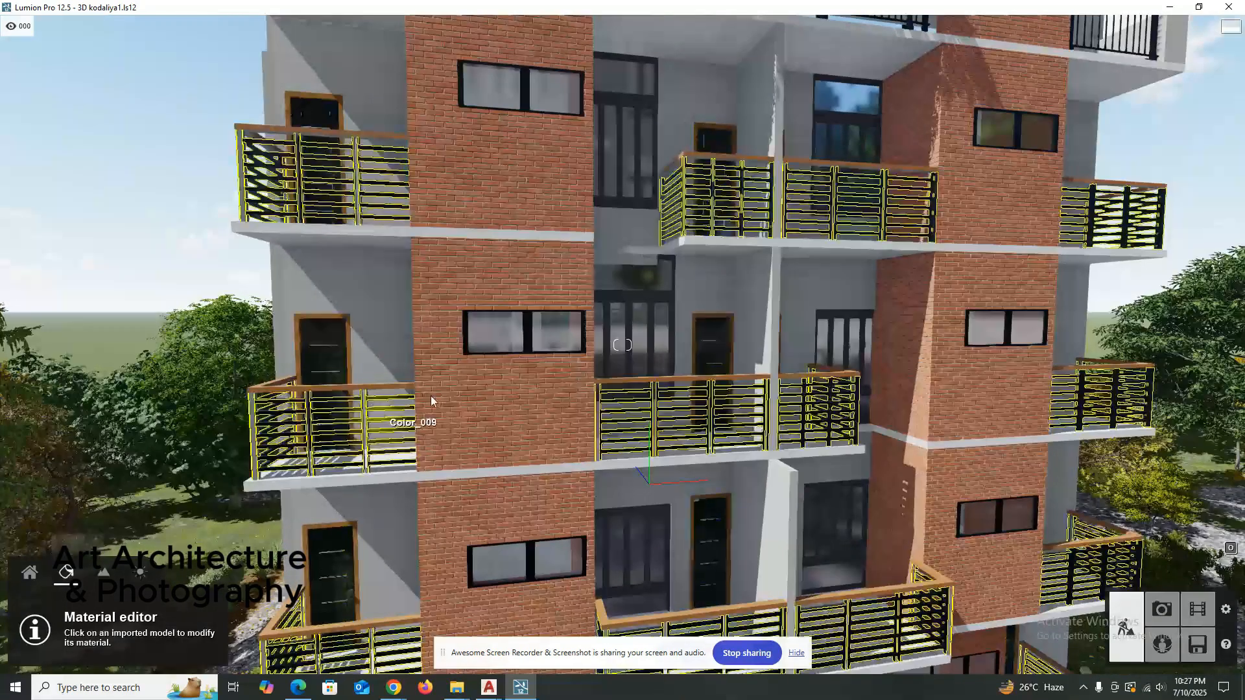
click(463, 393)
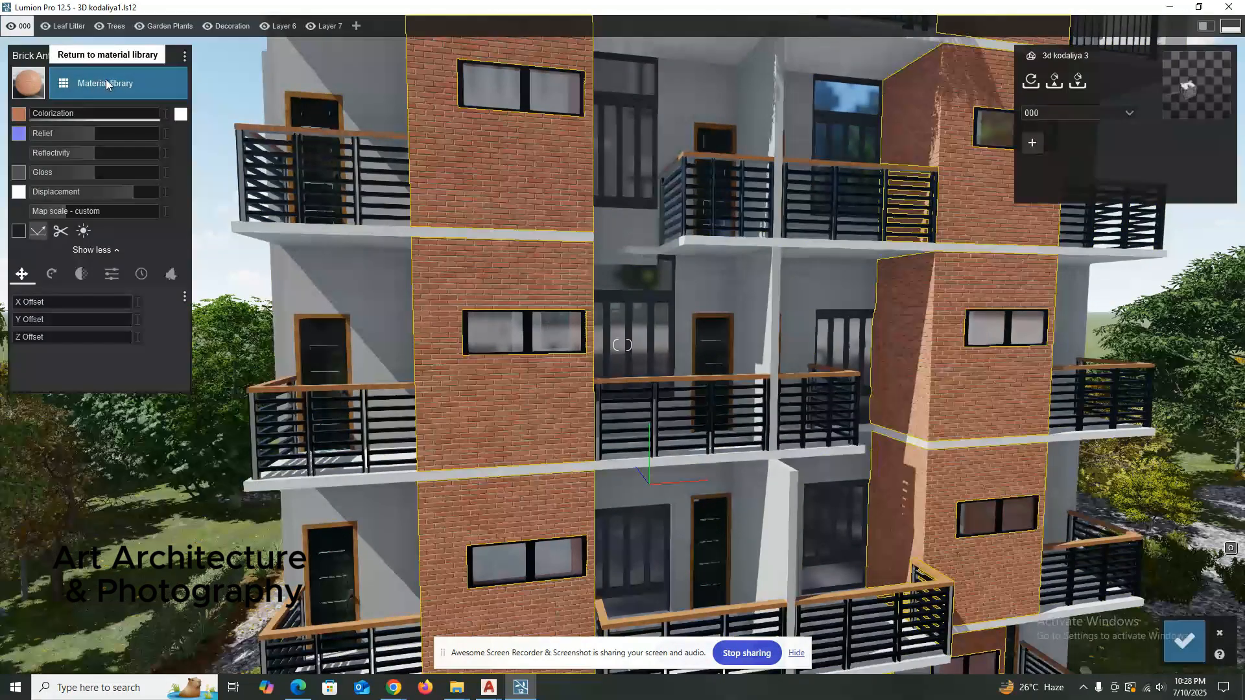
click(1184, 640)
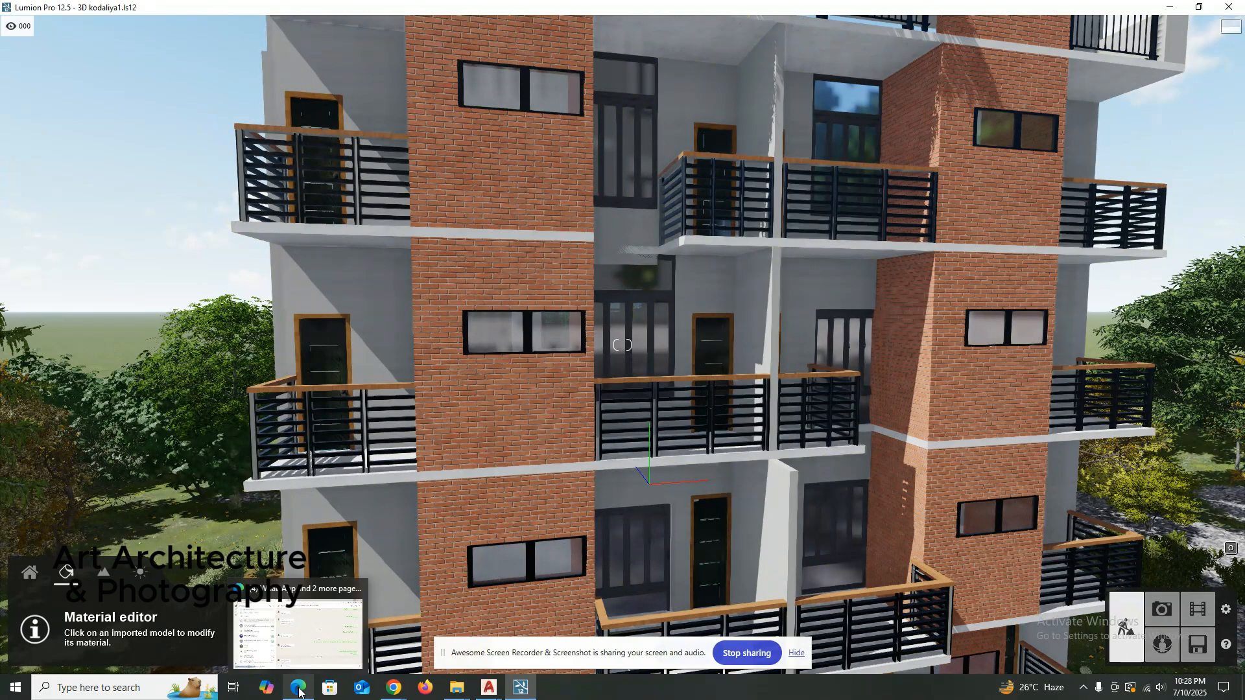
Switch to the Google Meet call in Chrome, move the screen-recorder sharing notice aside and mute the microphone.
mouse_move(447, 697)
mouse_move(396, 693)
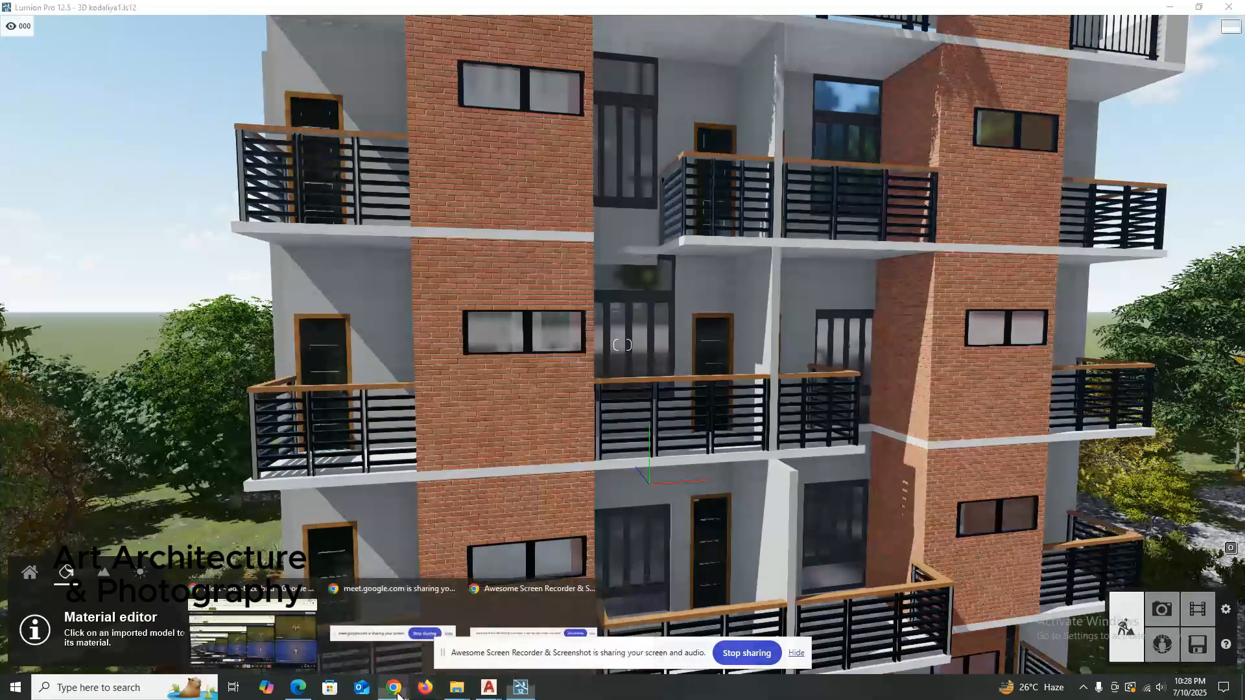
click(259, 632)
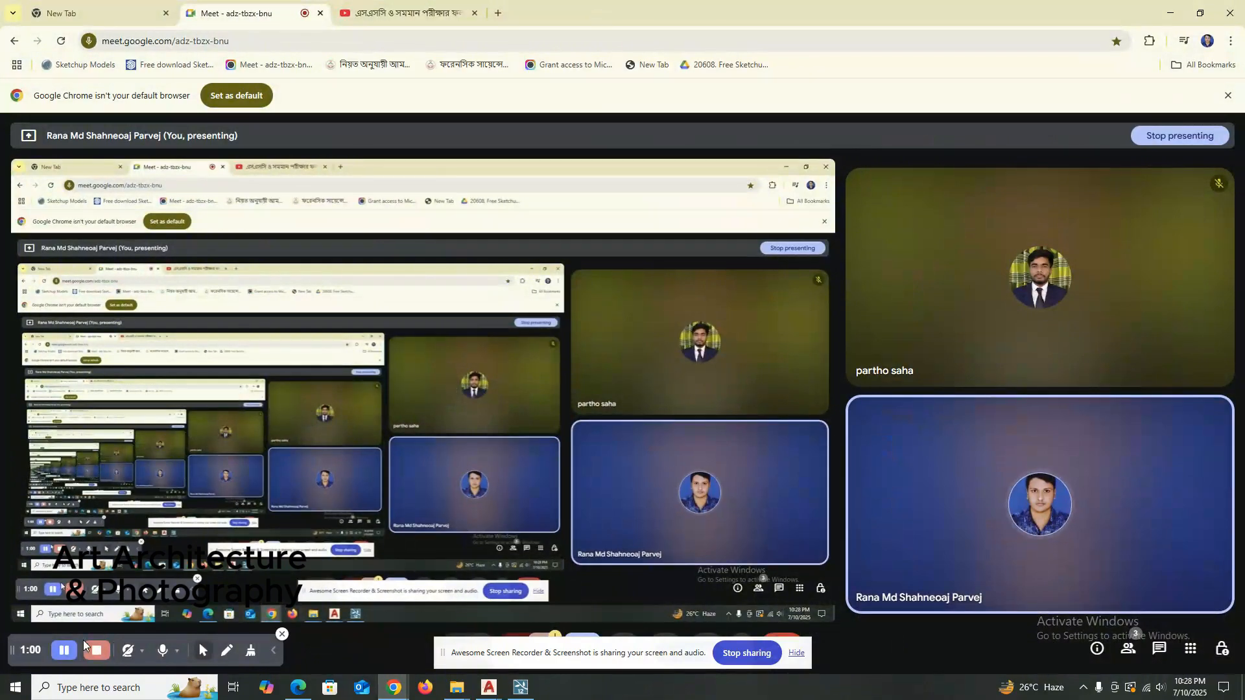
drag(472, 654, 728, 651)
click(477, 653)
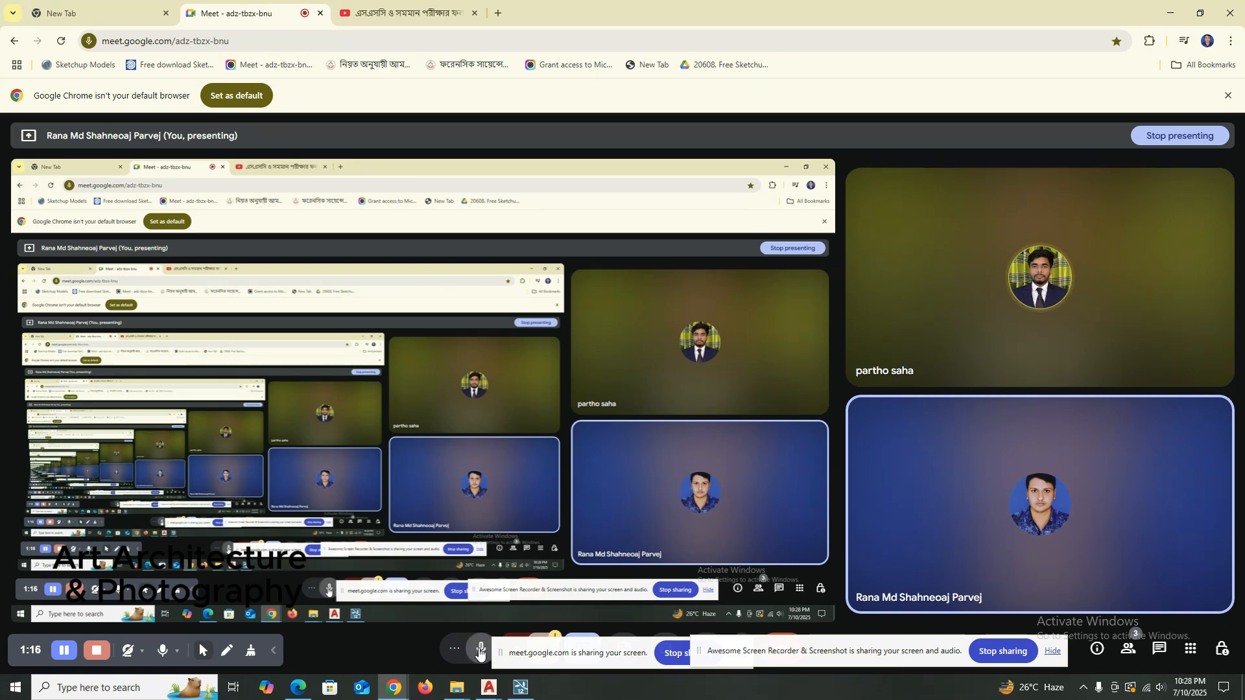
click(480, 651)
Check the class group's chat in WhatsApp Web and the extensions list in the Google Meet browser window.
click(298, 687)
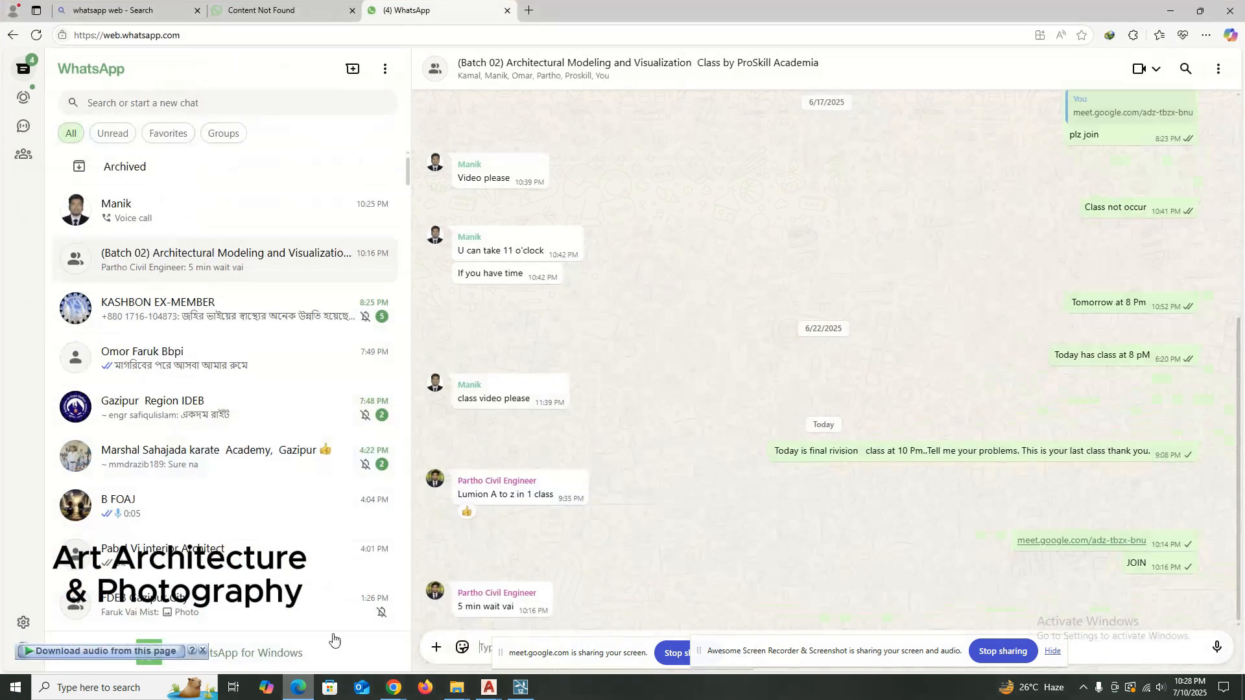
click(394, 687)
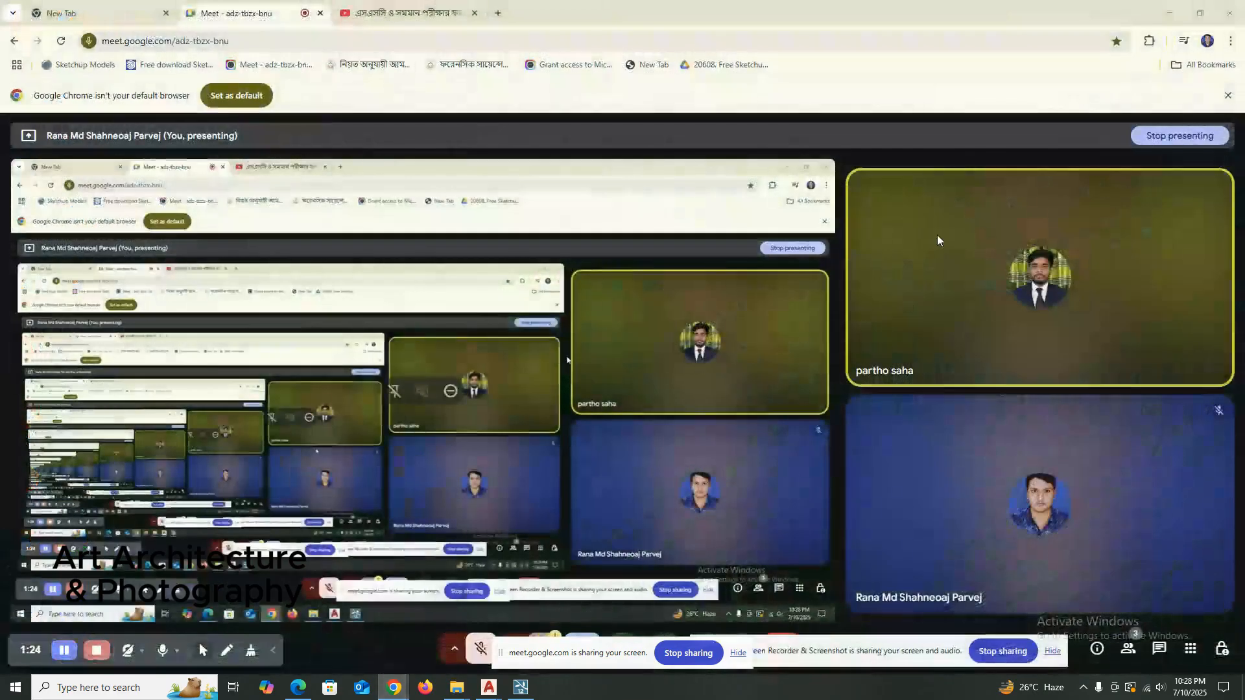
click(1149, 41)
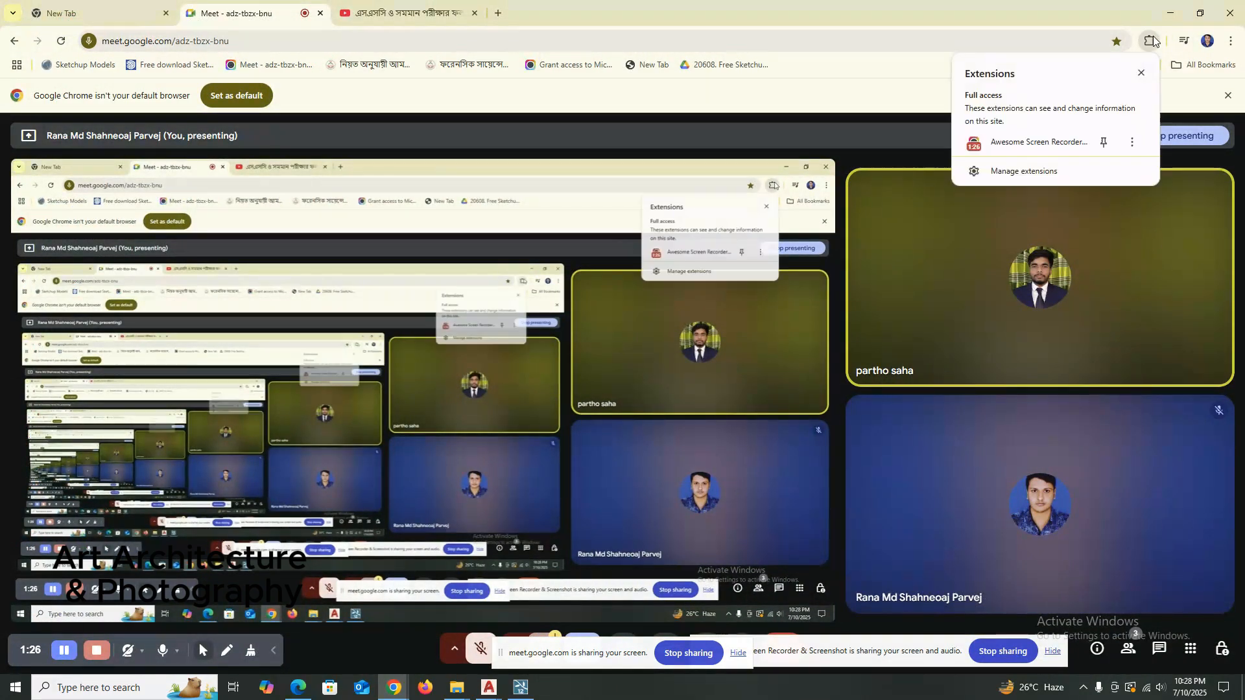
click(1033, 148)
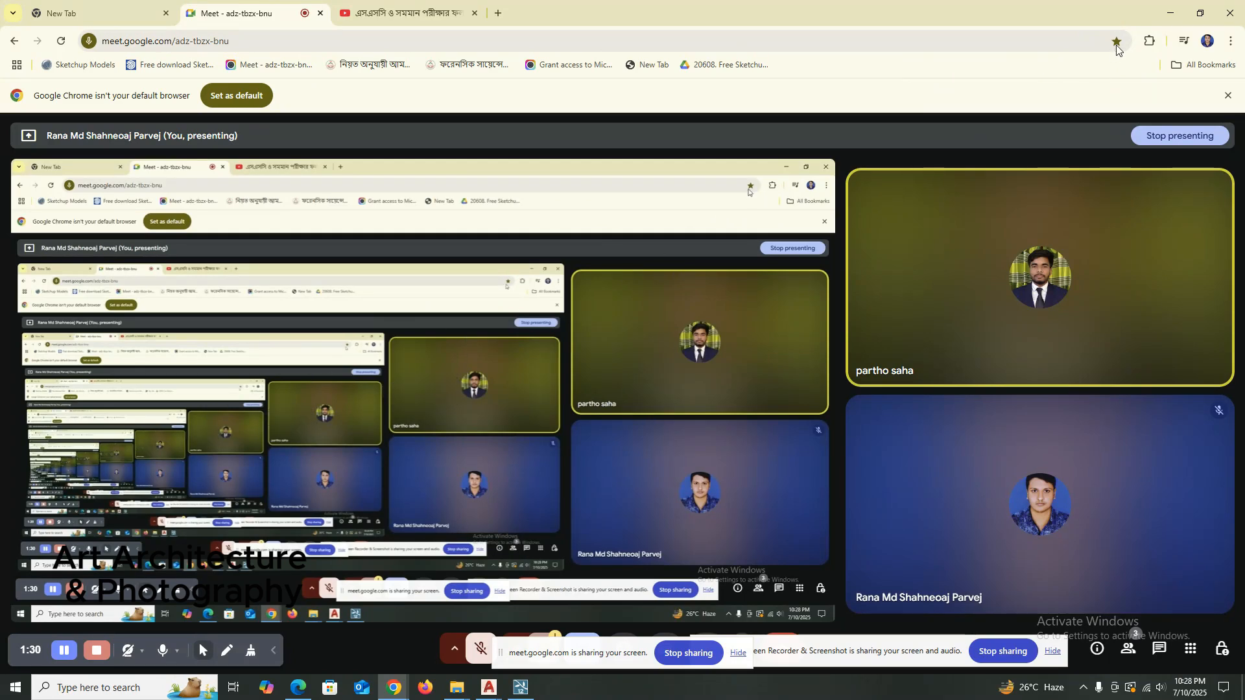
click(1149, 41)
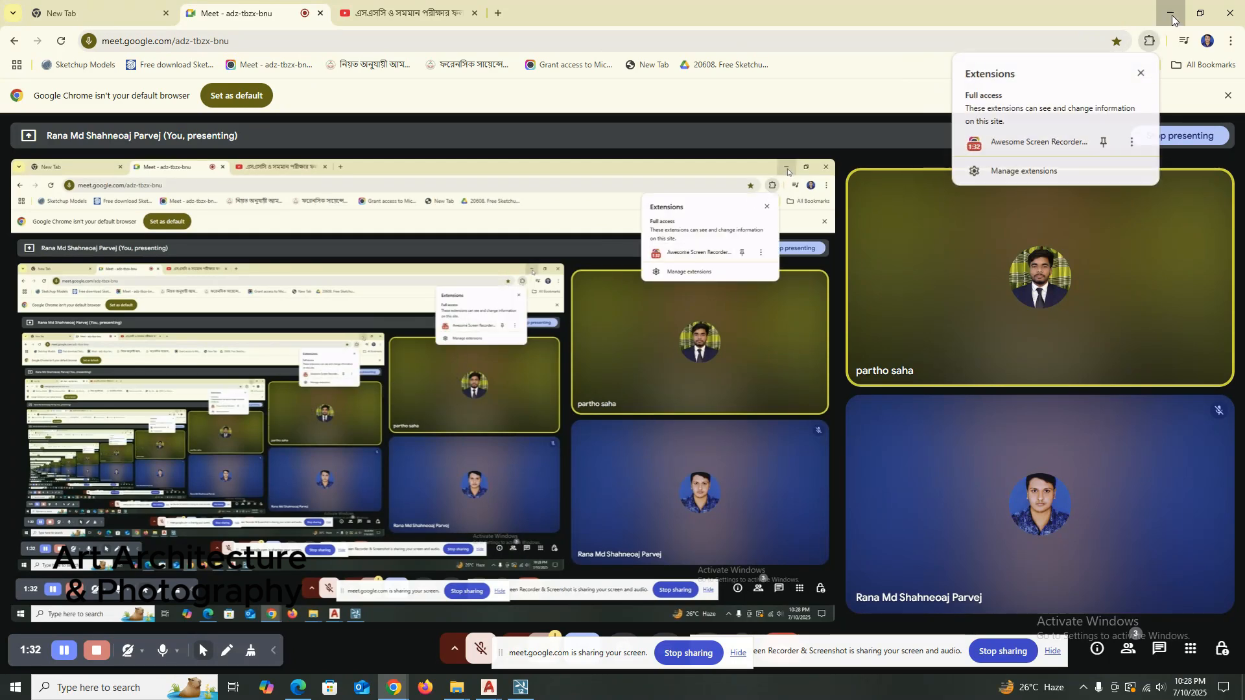
Switch to File Explorer and open the Software folder on the Study (D:) drive.
click(520, 687)
mouse_move(458, 686)
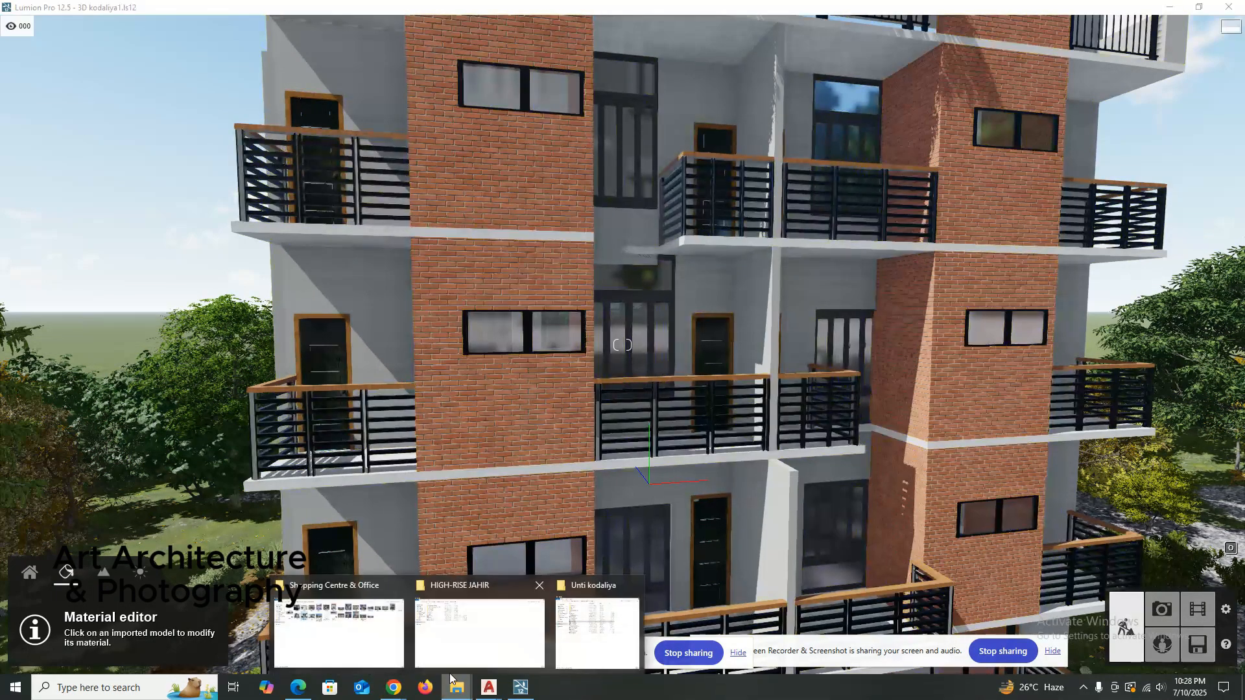
mouse_move(447, 636)
click(335, 633)
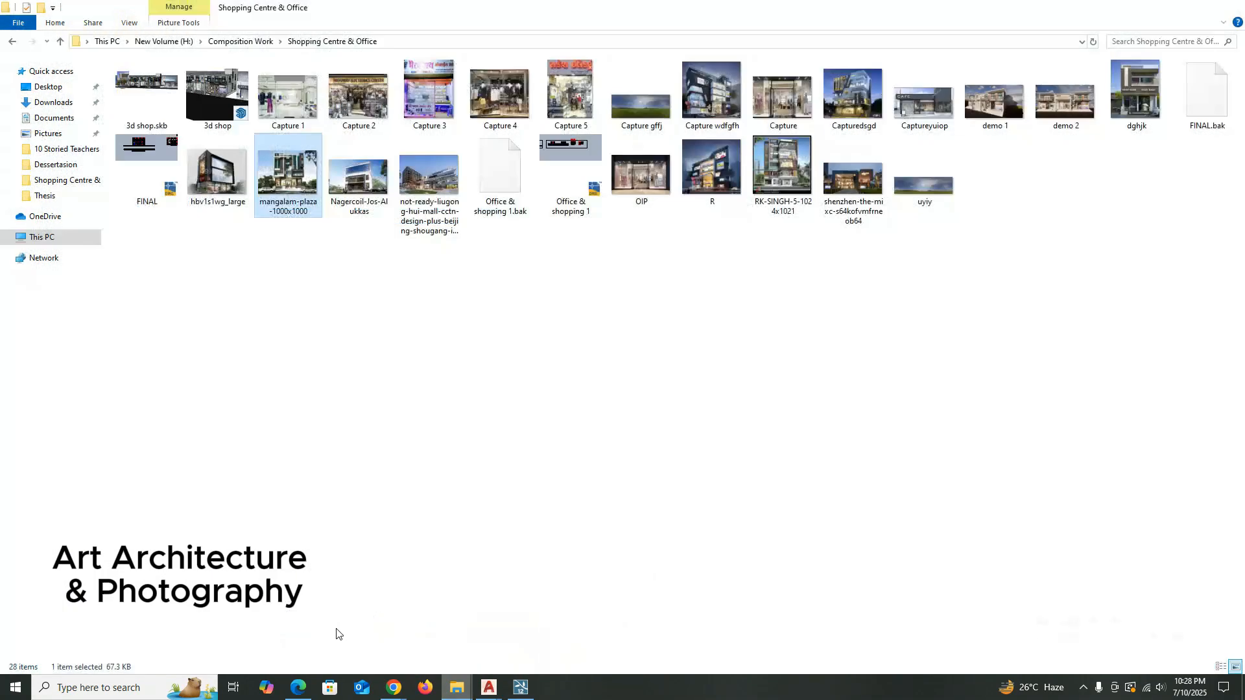
click(113, 41)
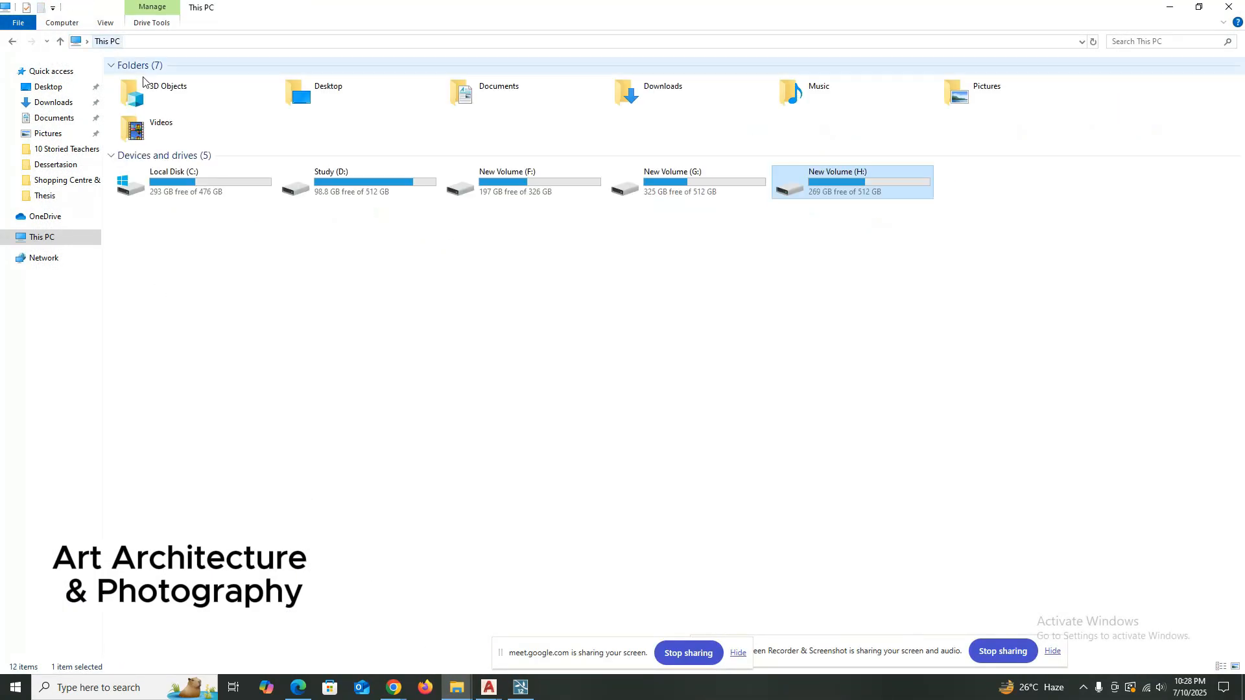
double_click(353, 178)
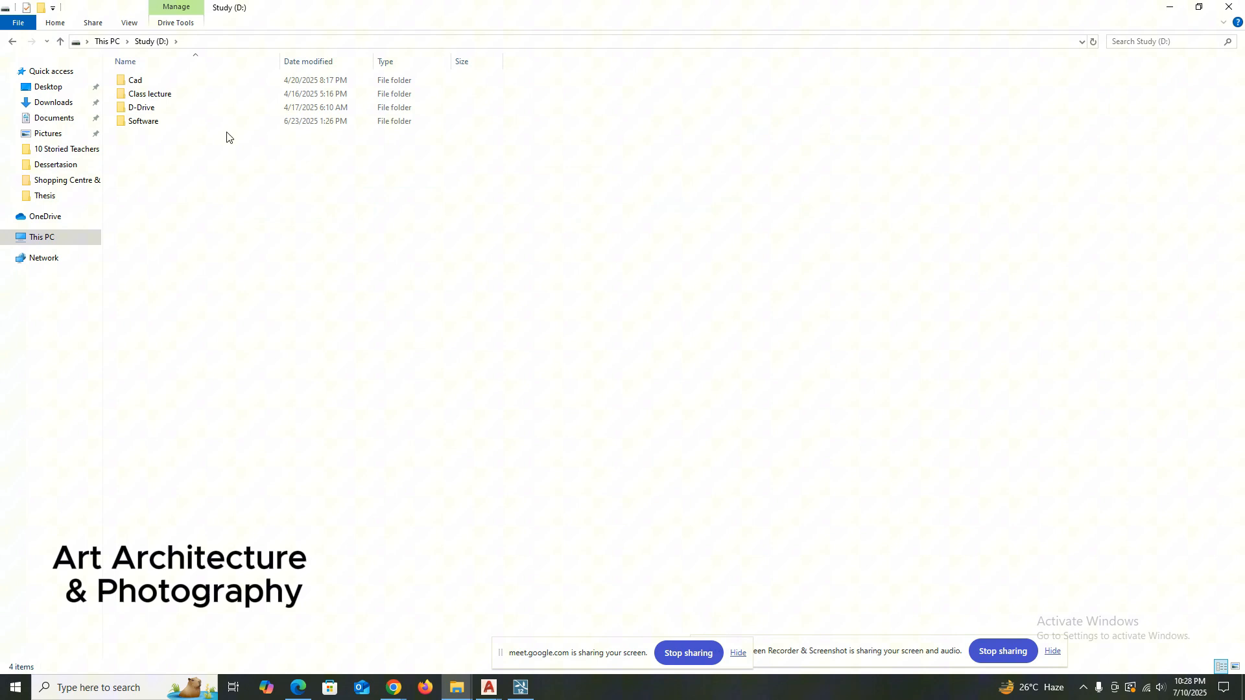
double_click(150, 121)
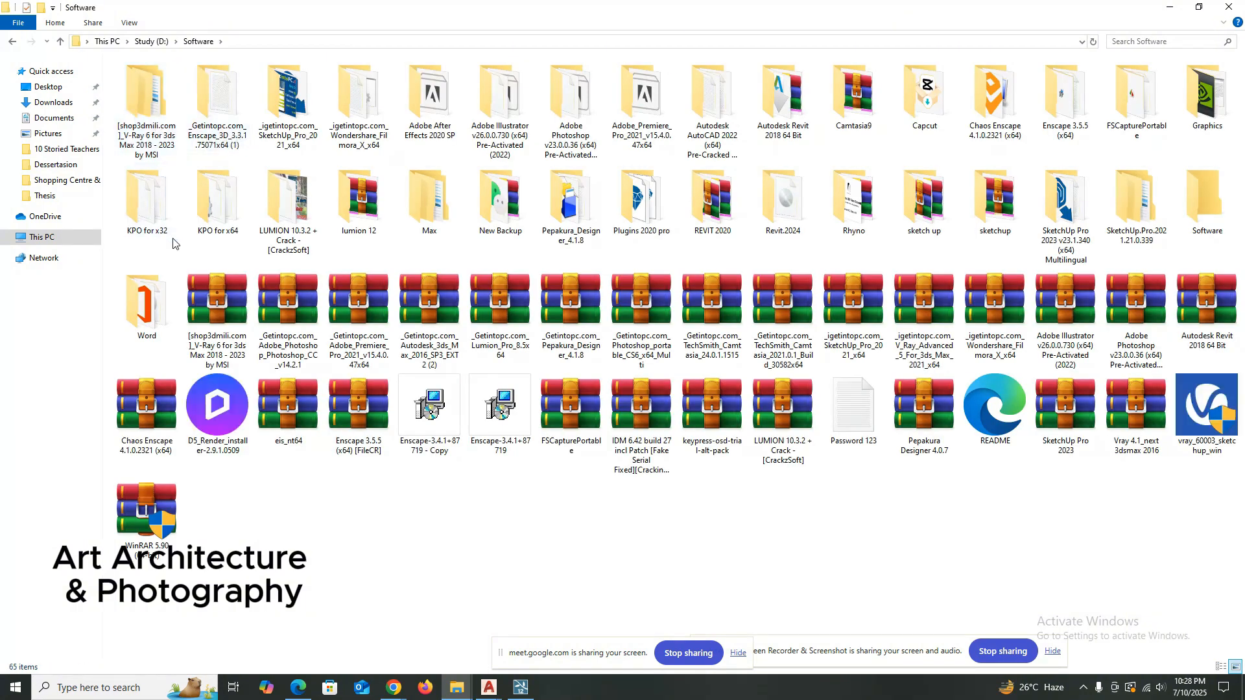
Launch the keypress-osd application from the KPO for x64 folder, dismiss its welcome window and return to Lumion.
double_click(221, 215)
double_click(162, 149)
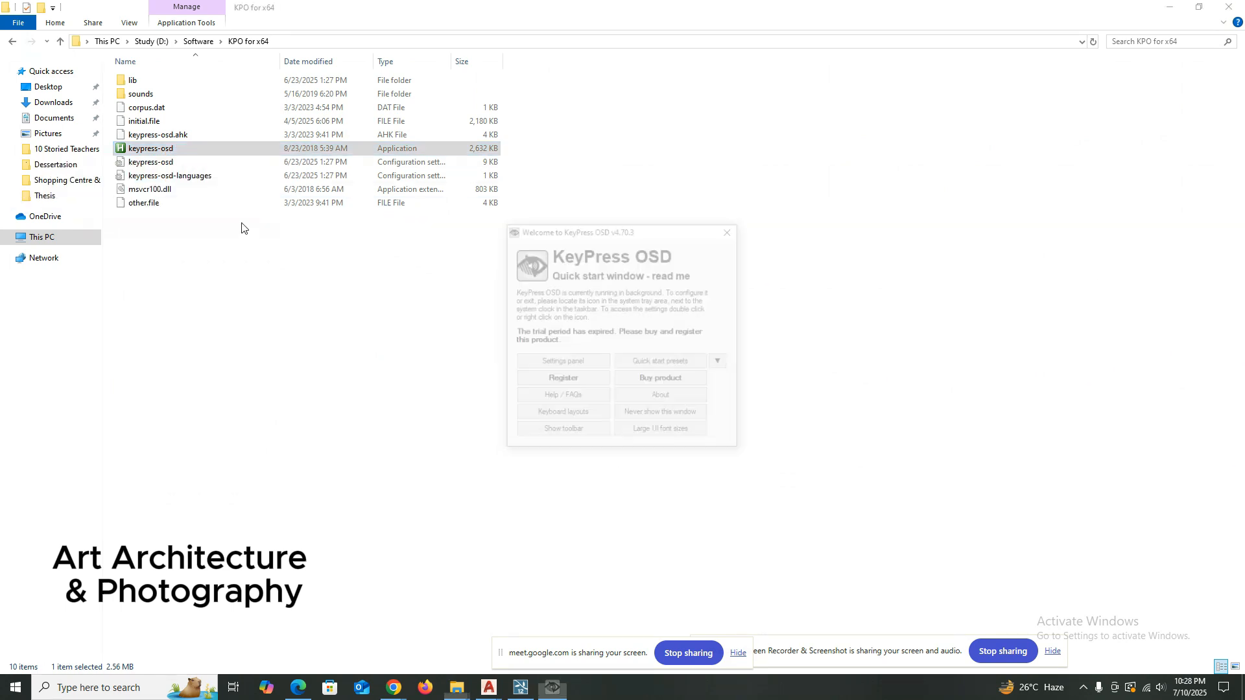
click(730, 231)
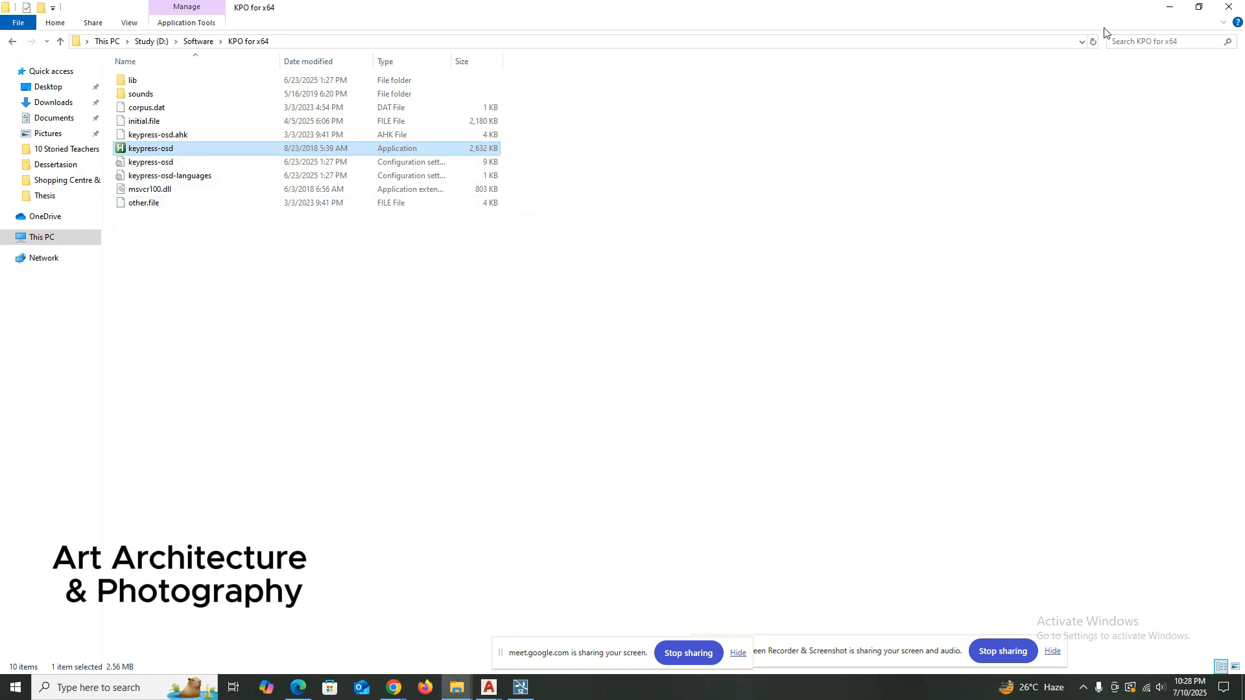
click(1164, 5)
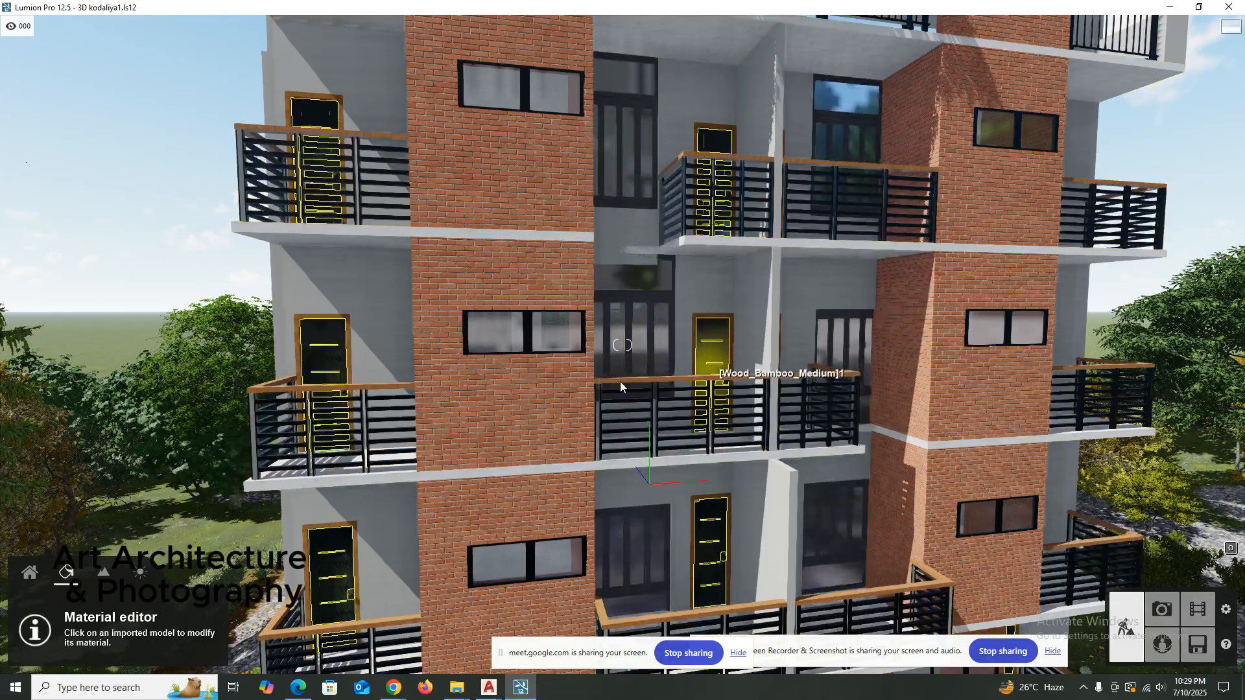
Examine the building's brick and balcony facade from different distances and angles.
key(s)
key(Escape)
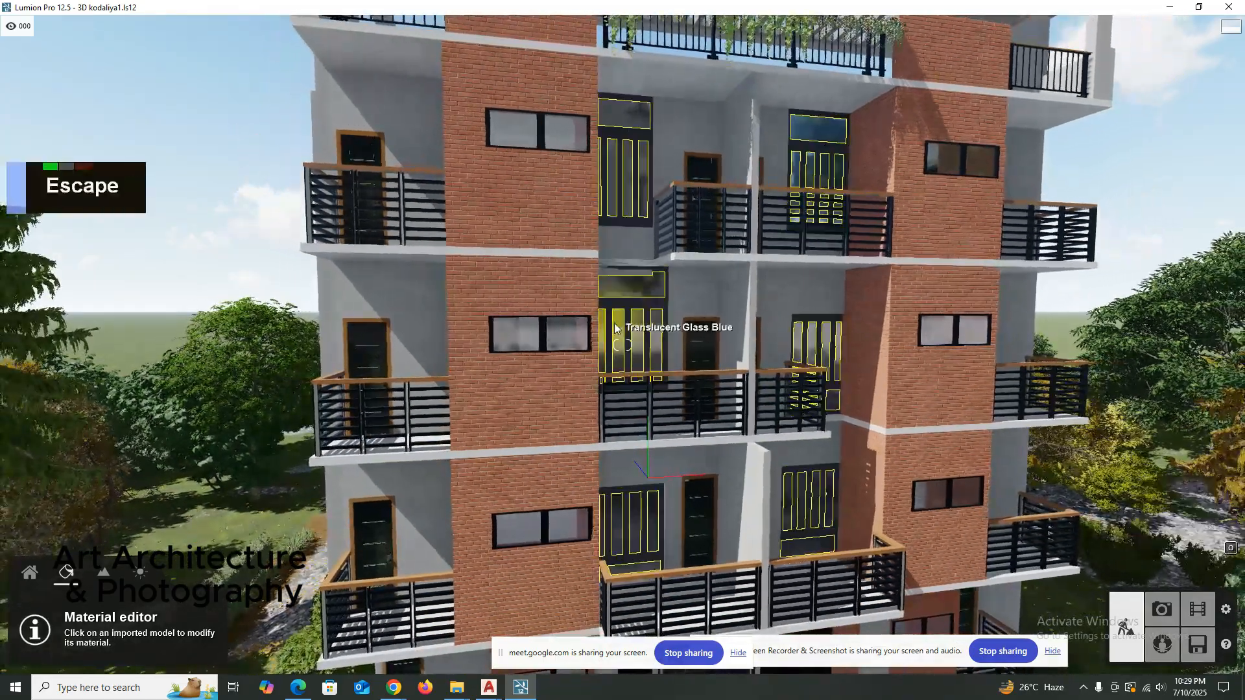
scroll(680, 335, up, 1)
scroll(683, 332, up, 1)
scroll(686, 331, down, 2)
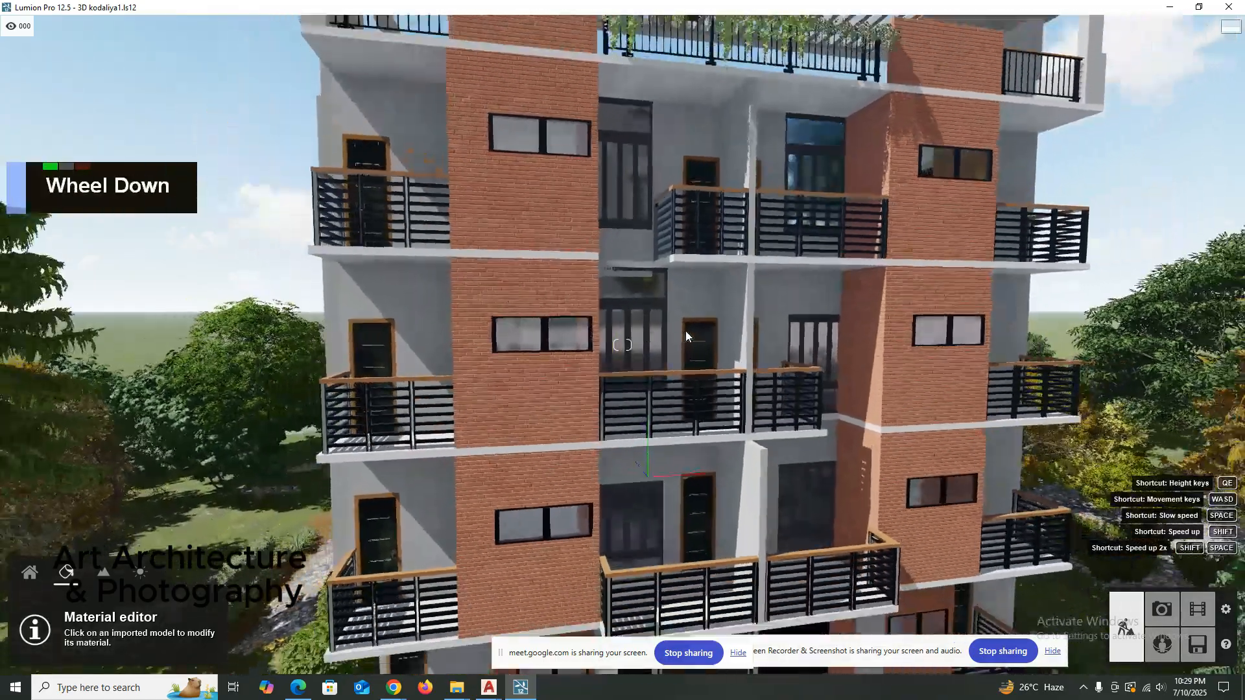
right_click(685, 330)
key(d)
key(s)
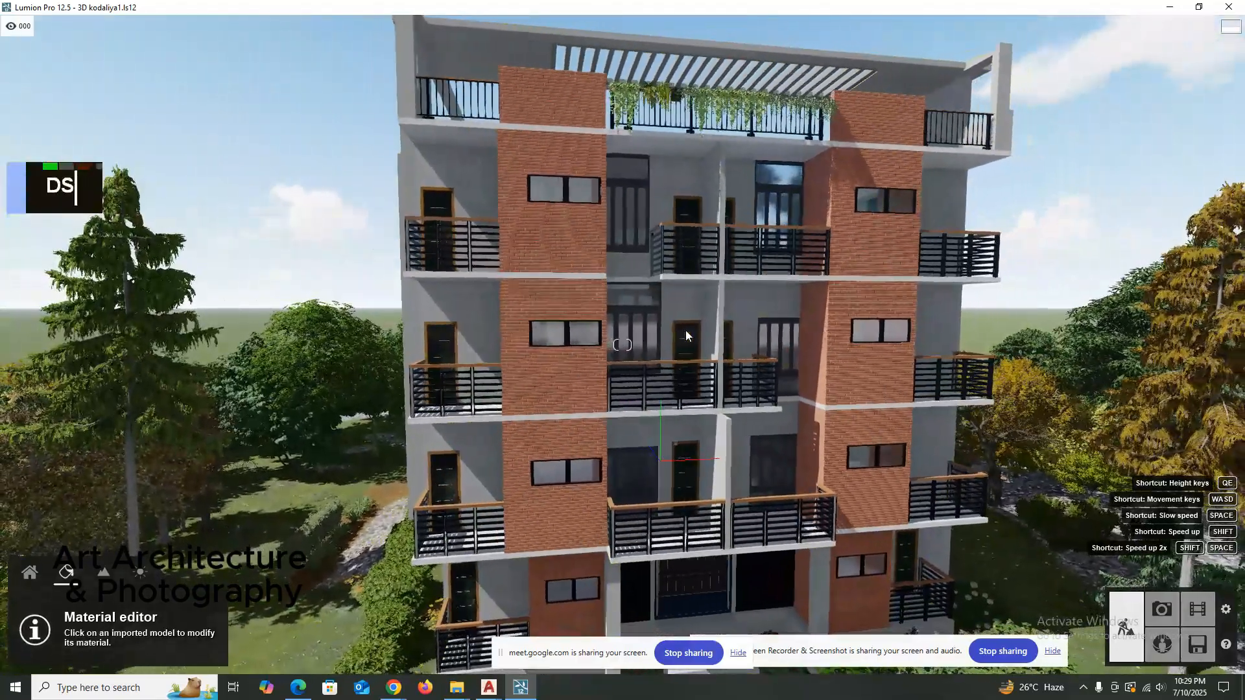
key(d)
scroll(686, 329, up, 2)
right_click(682, 325)
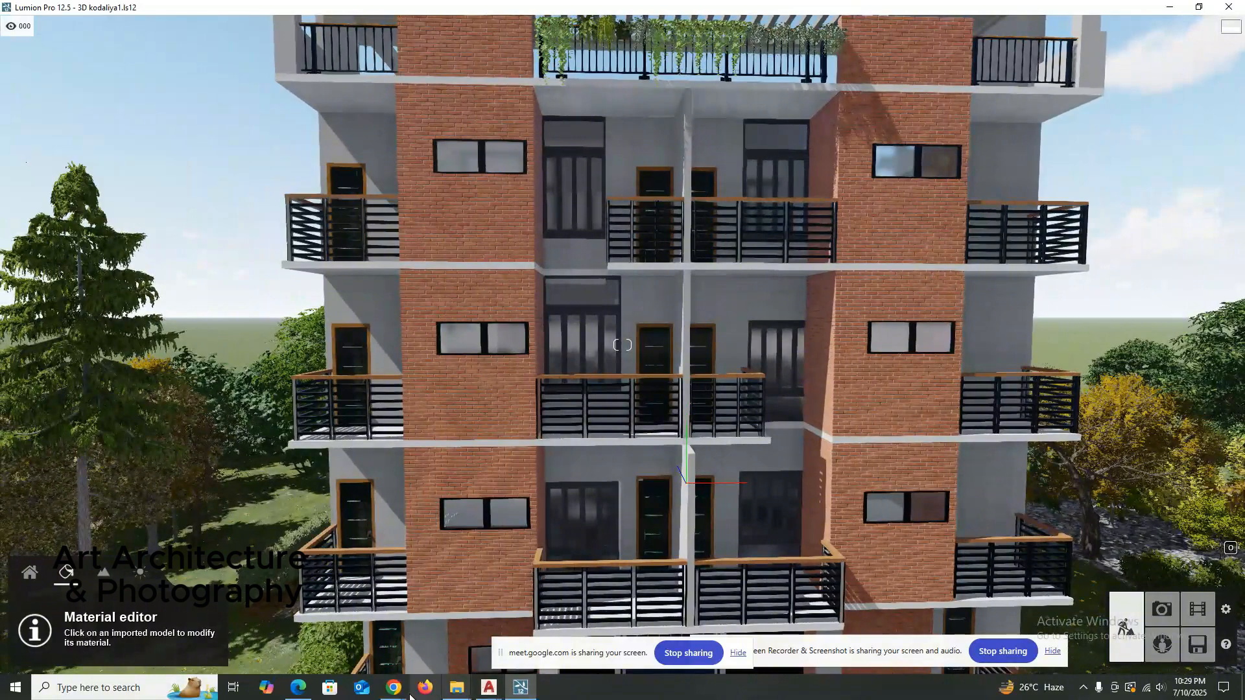
Check the screen recorder extension's status in the Google Meet browser window and return to Lumion.
mouse_move(397, 689)
click(300, 648)
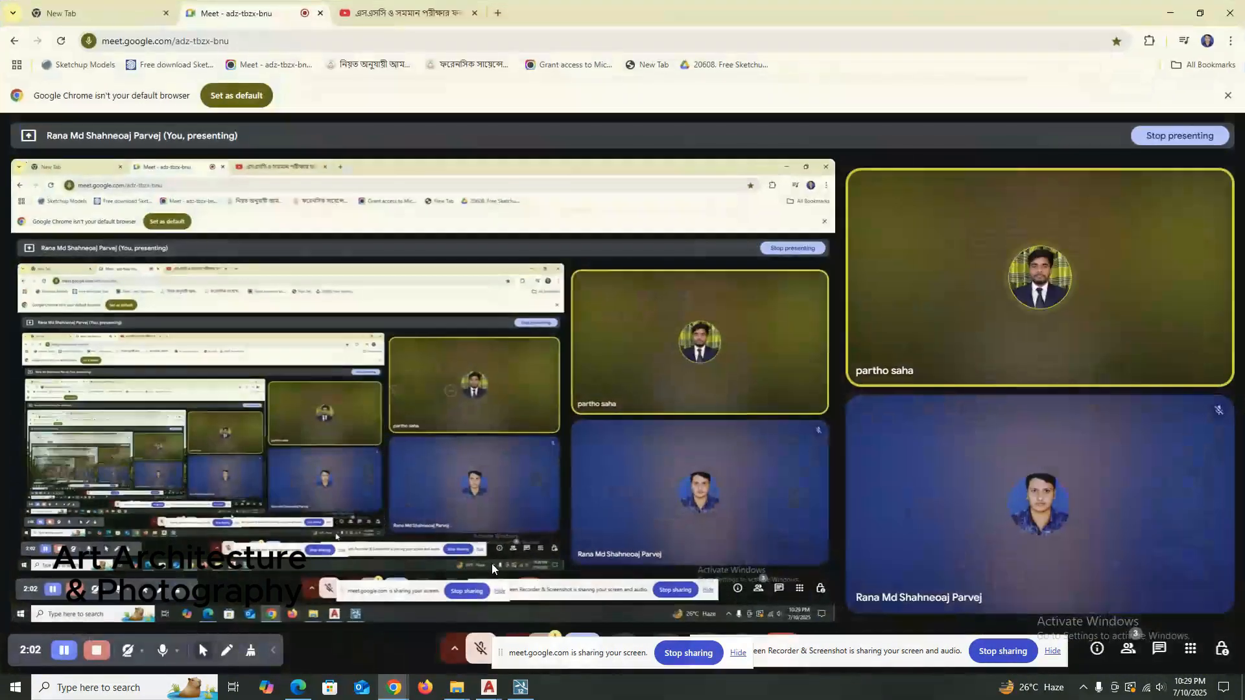
click(1148, 41)
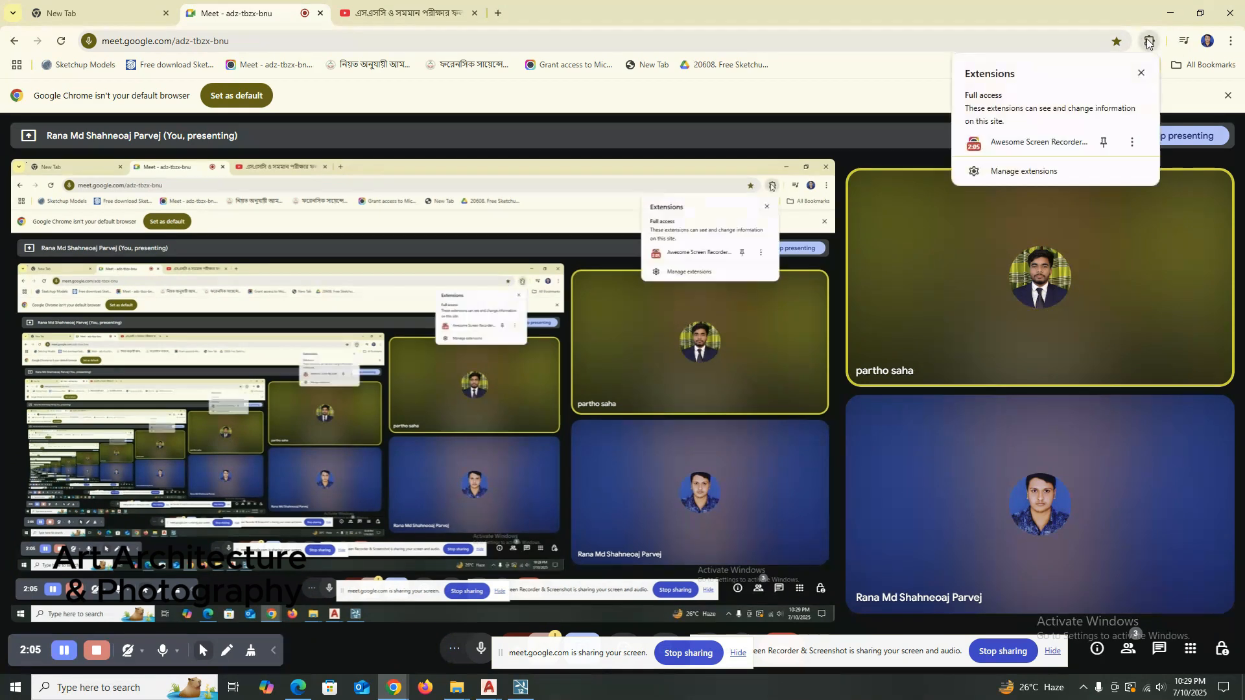
click(995, 144)
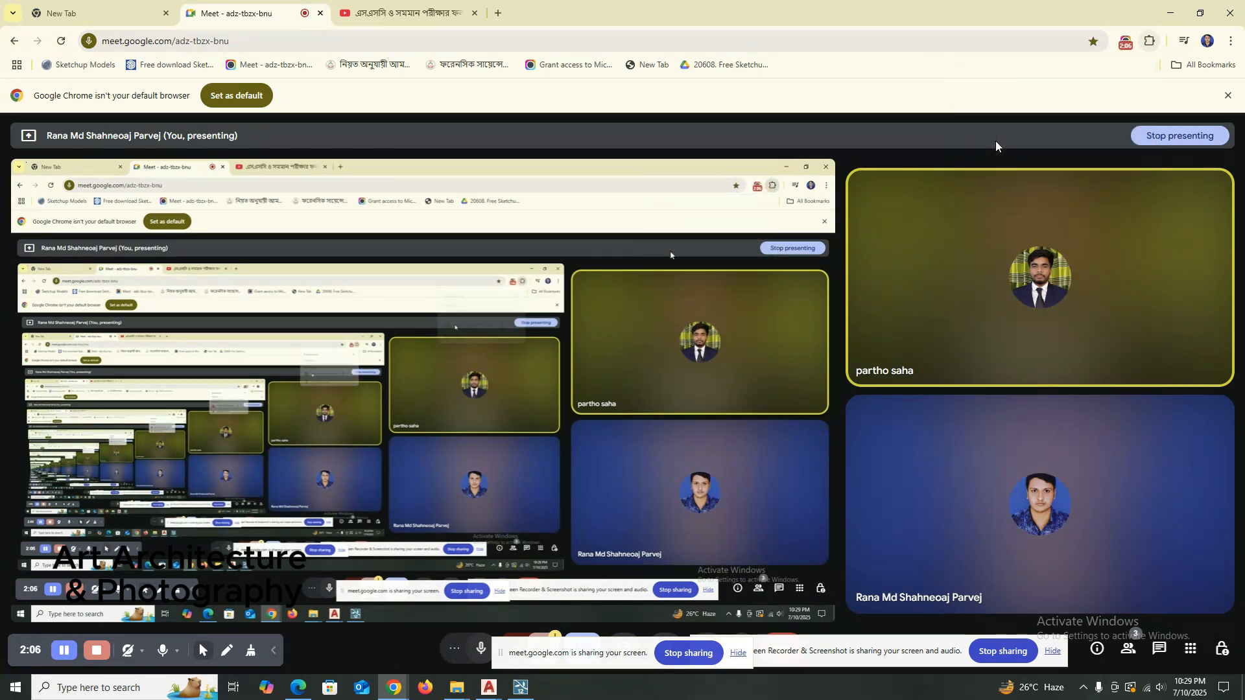
click(1176, 13)
Select the Default material on the building's grey balcony walls and replace it with Imported material from the New category.
key(shift)
scroll(406, 302, down, 10)
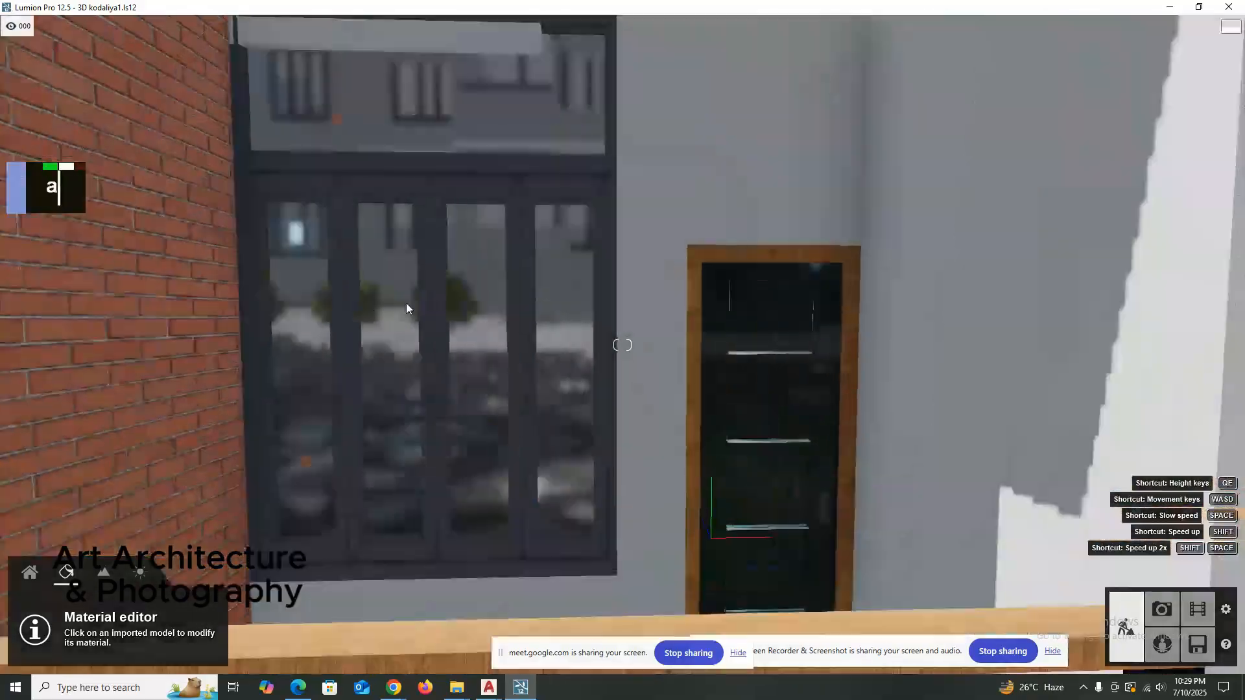
scroll(524, 306, down, 10)
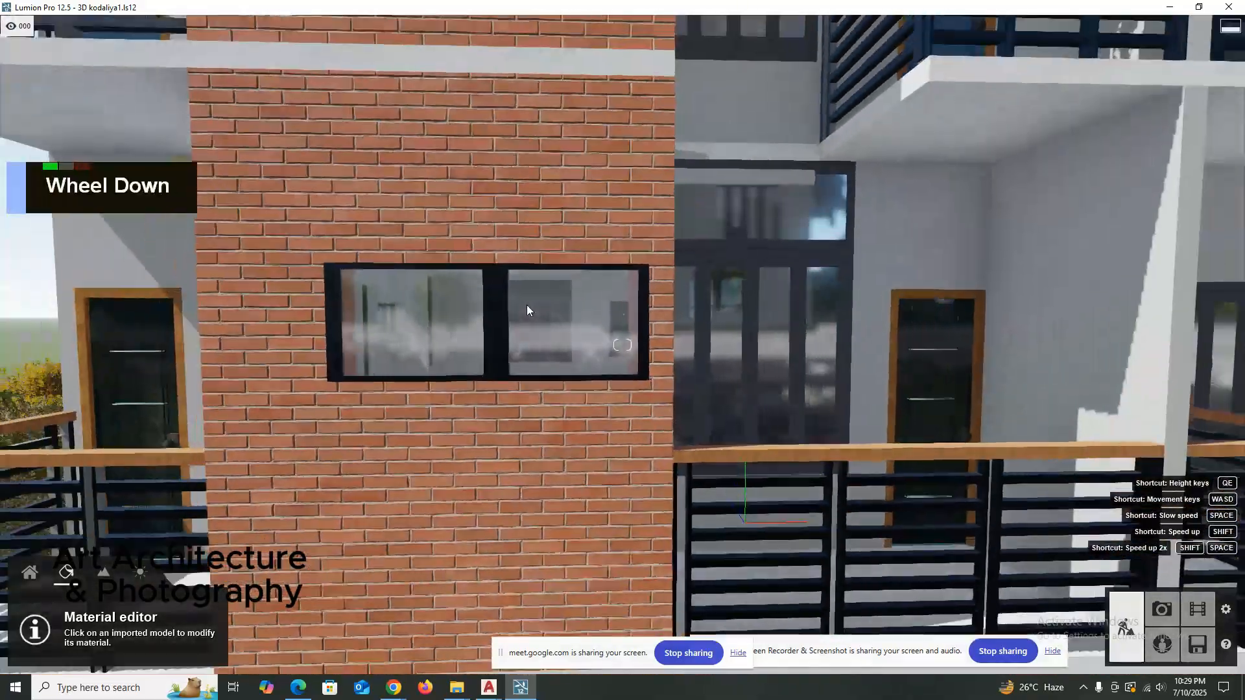
key(a)
key(shift+a)
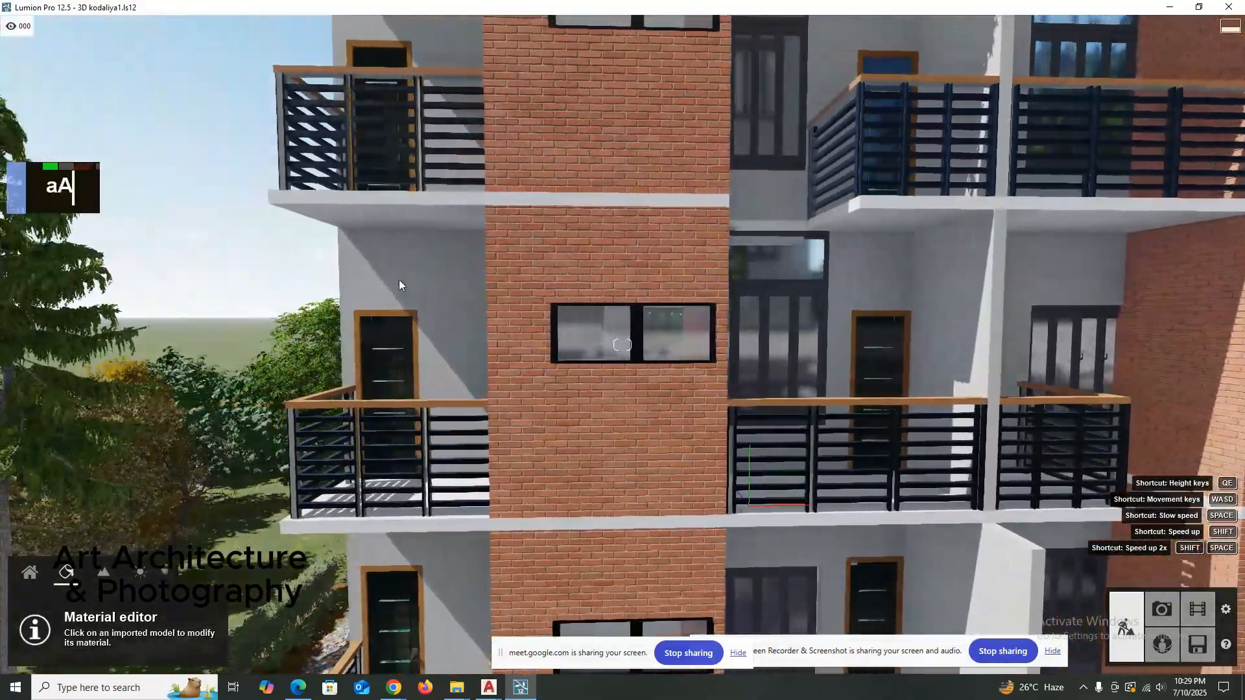
key(shift+a)
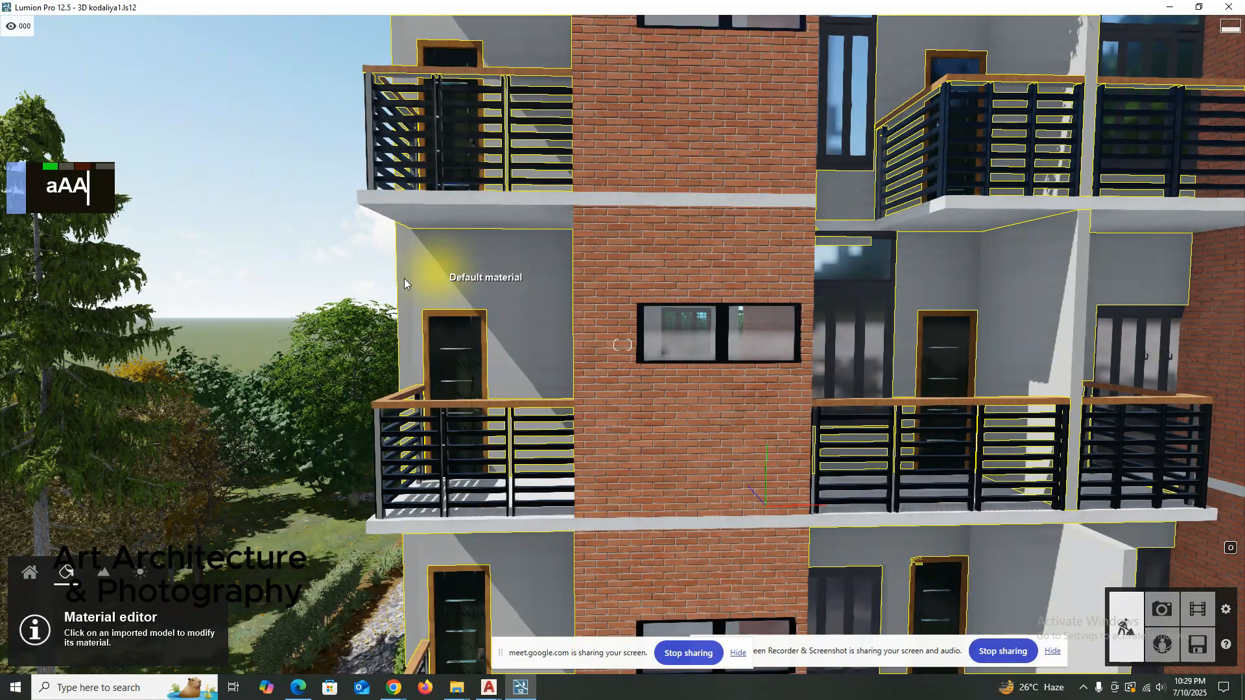
click(513, 279)
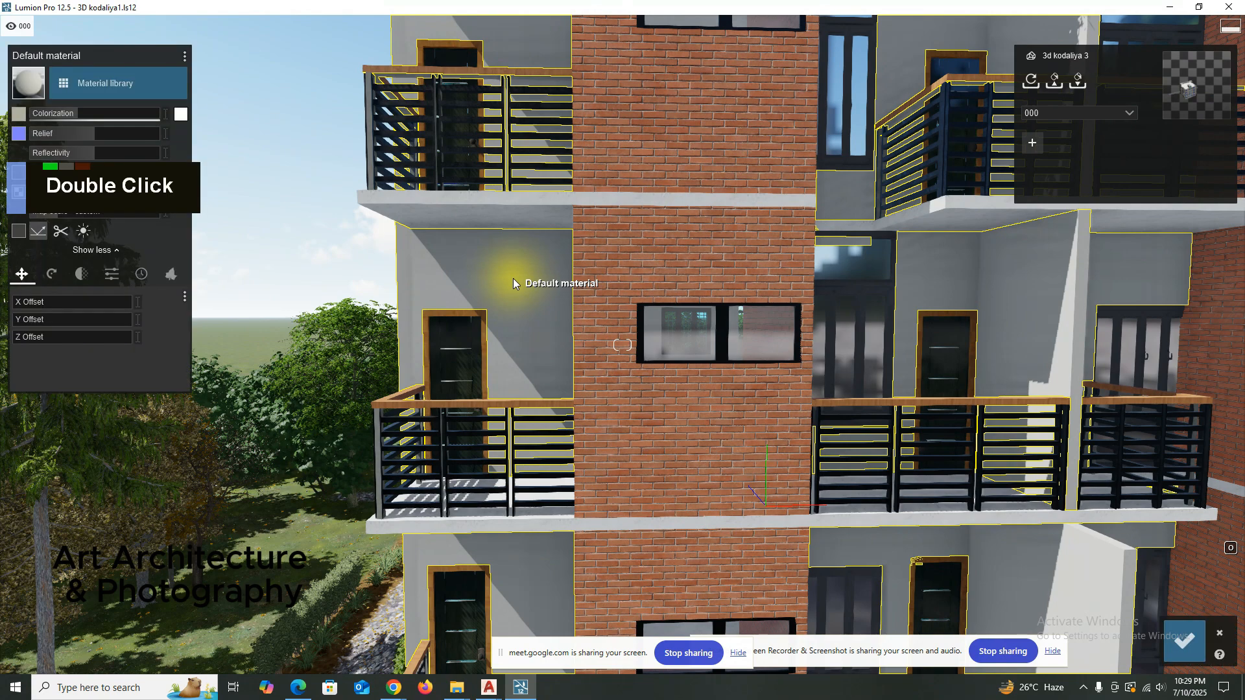
key(a)
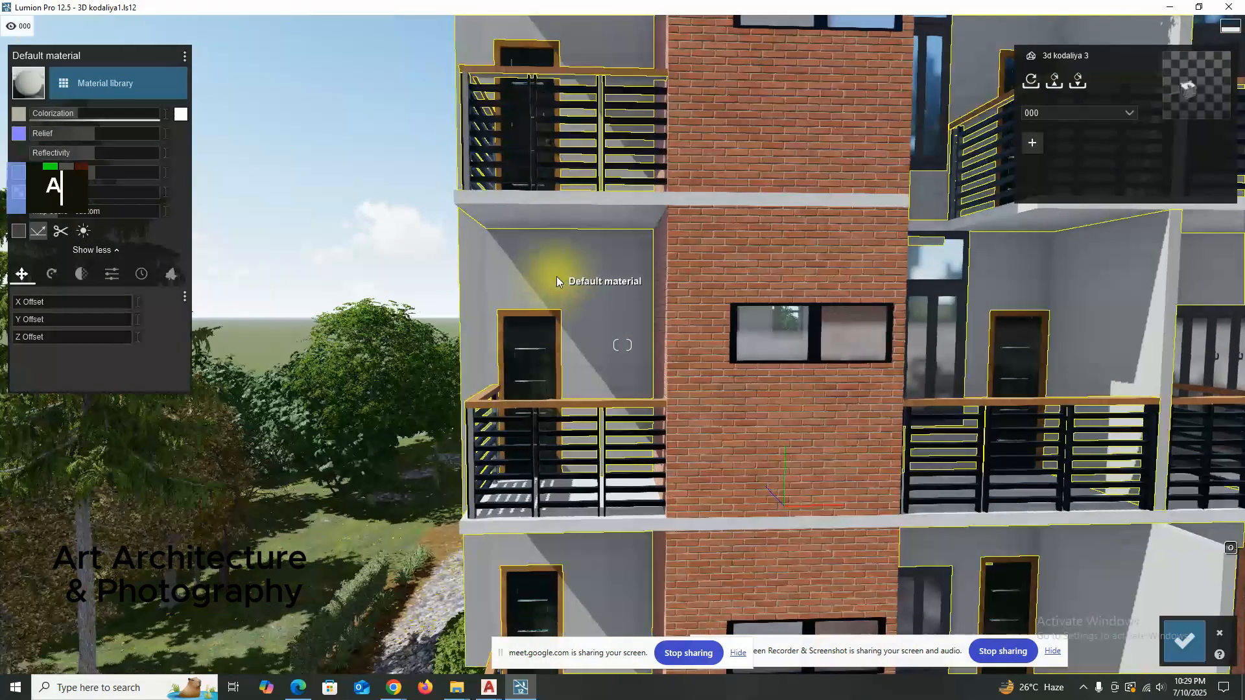
click(185, 58)
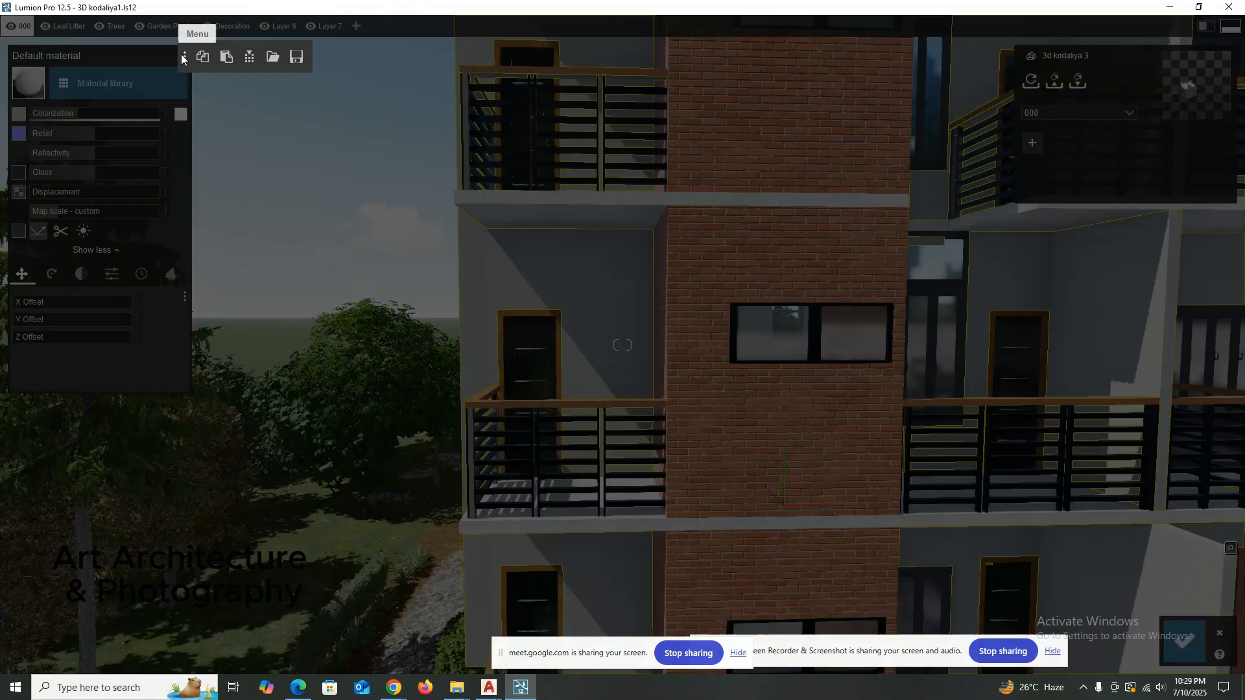
click(81, 79)
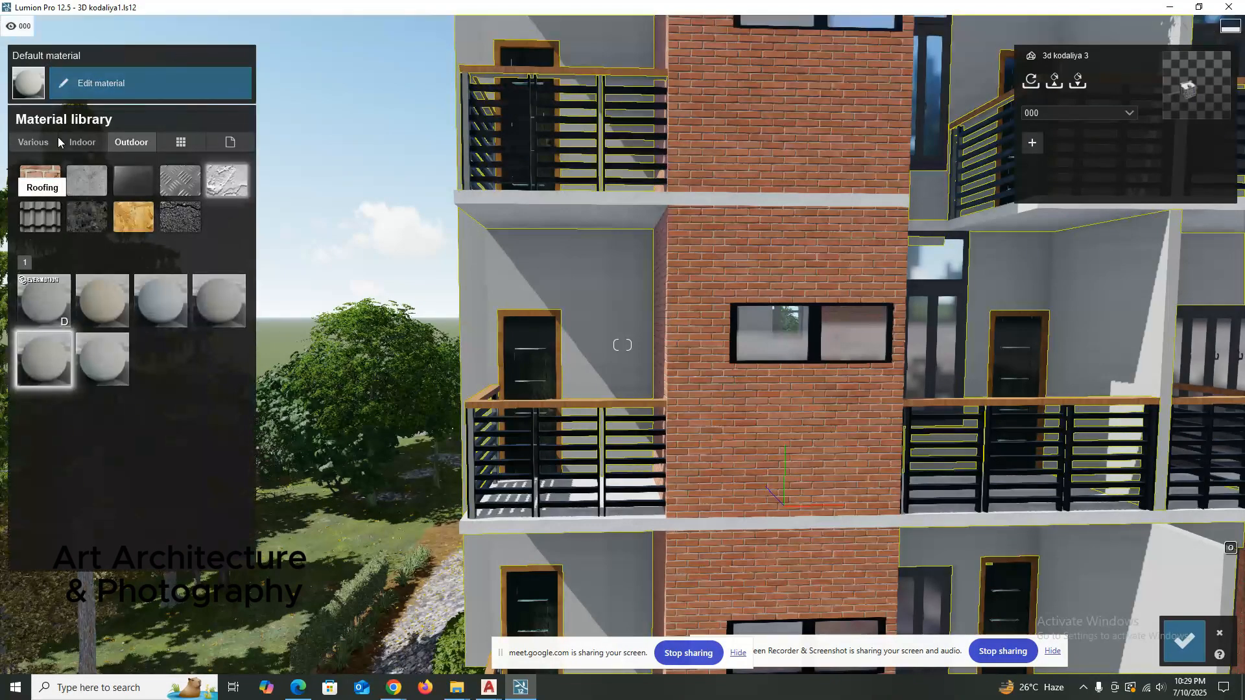
click(180, 144)
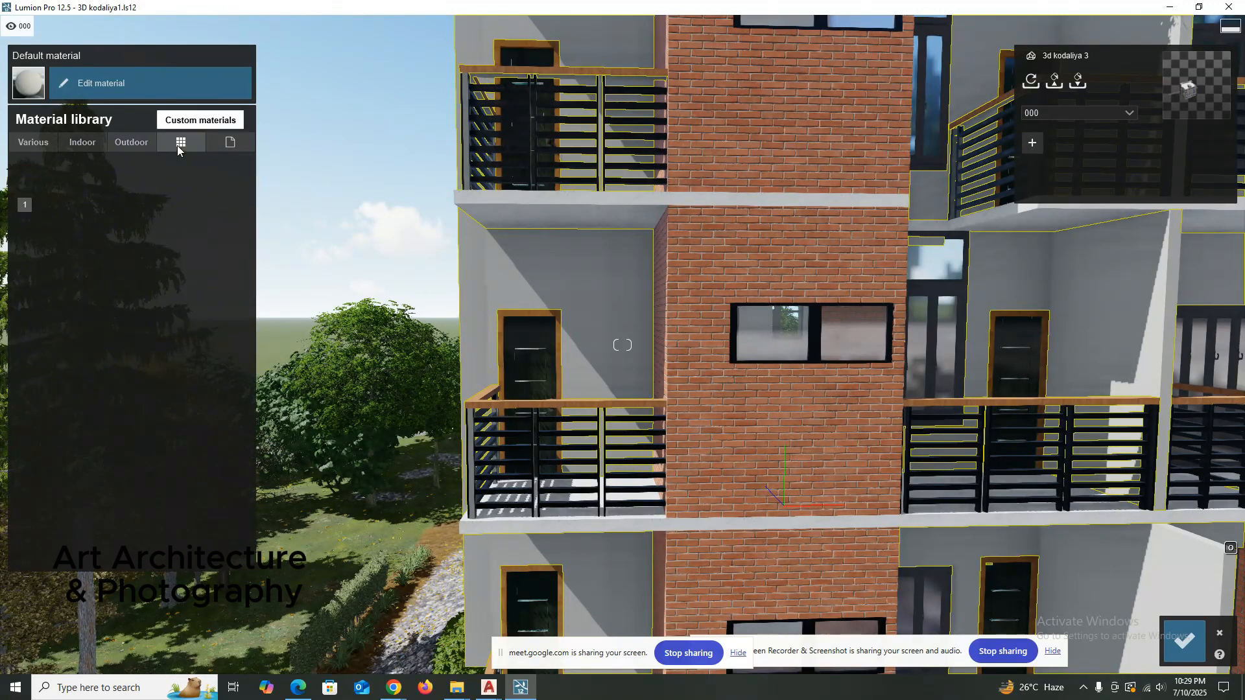
click(225, 142)
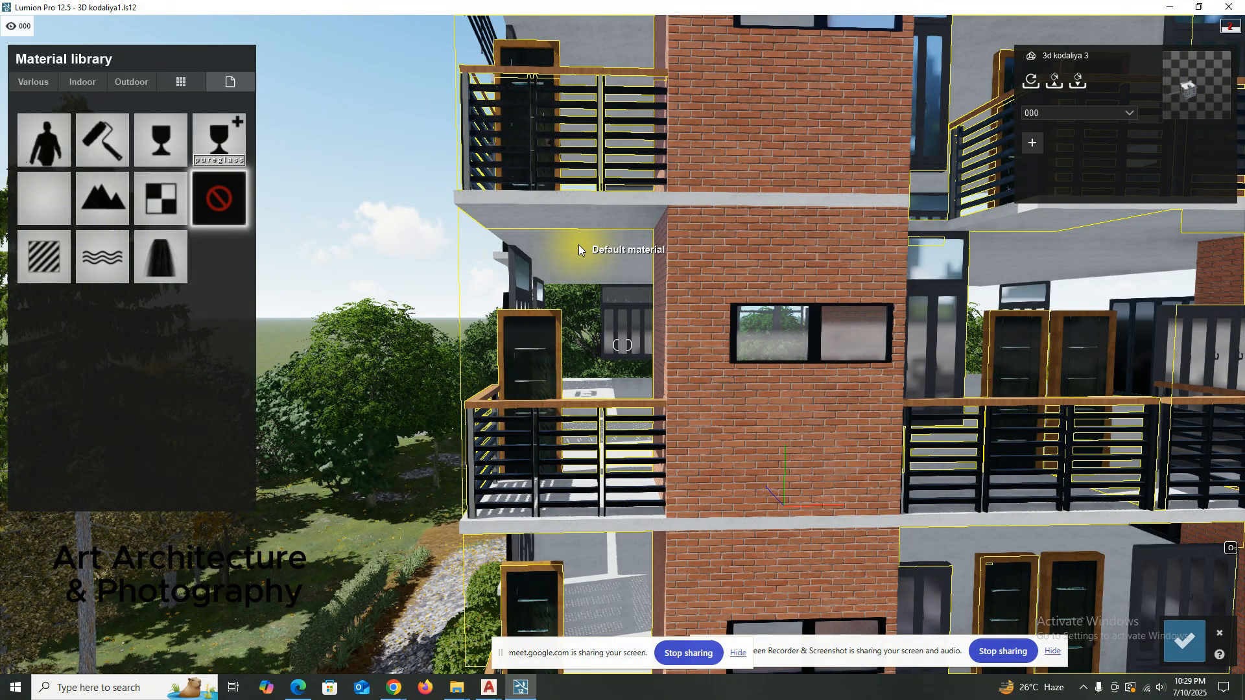
Apply the Invisible material to the balcony walls' Default material and save the changes.
scroll(585, 279, up, 2)
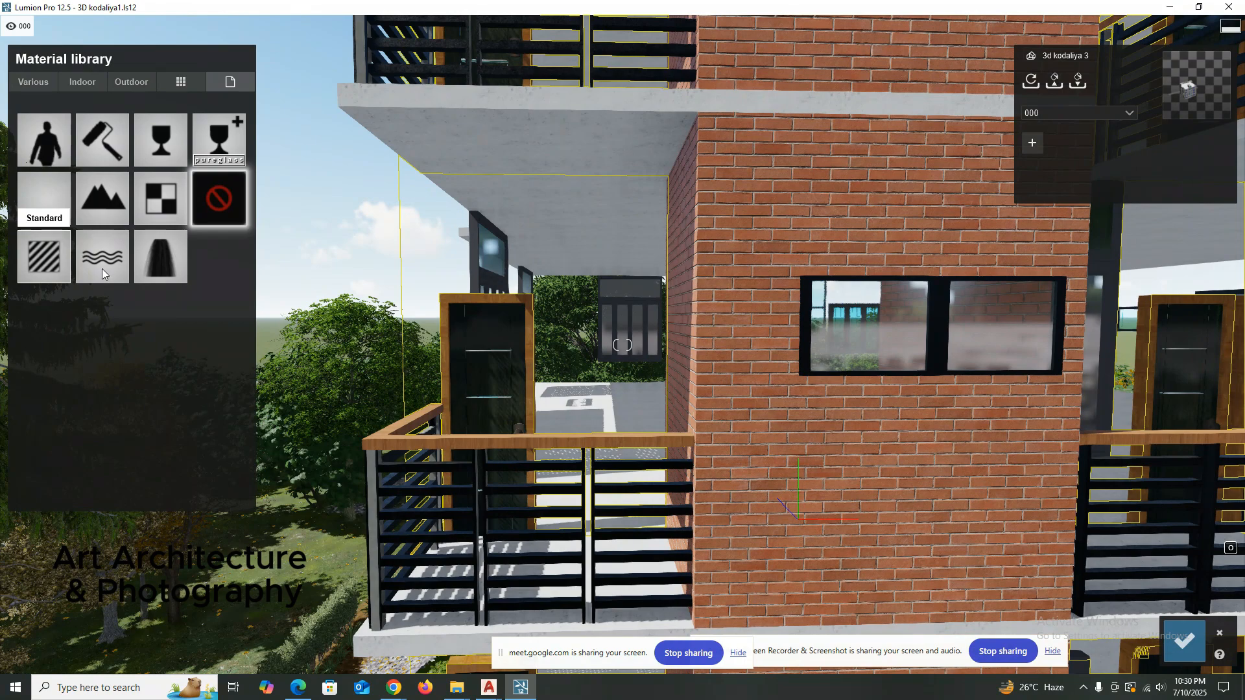
right_drag(632, 322, 618, 317)
key(a)
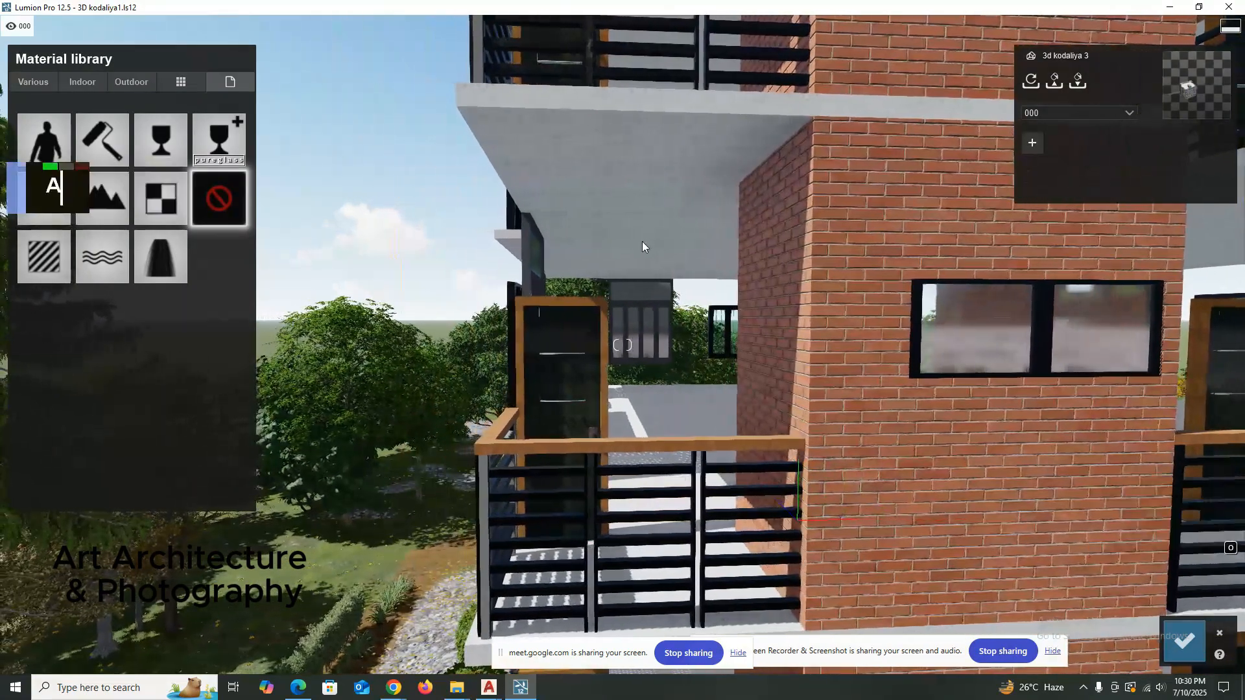
double_click(639, 245)
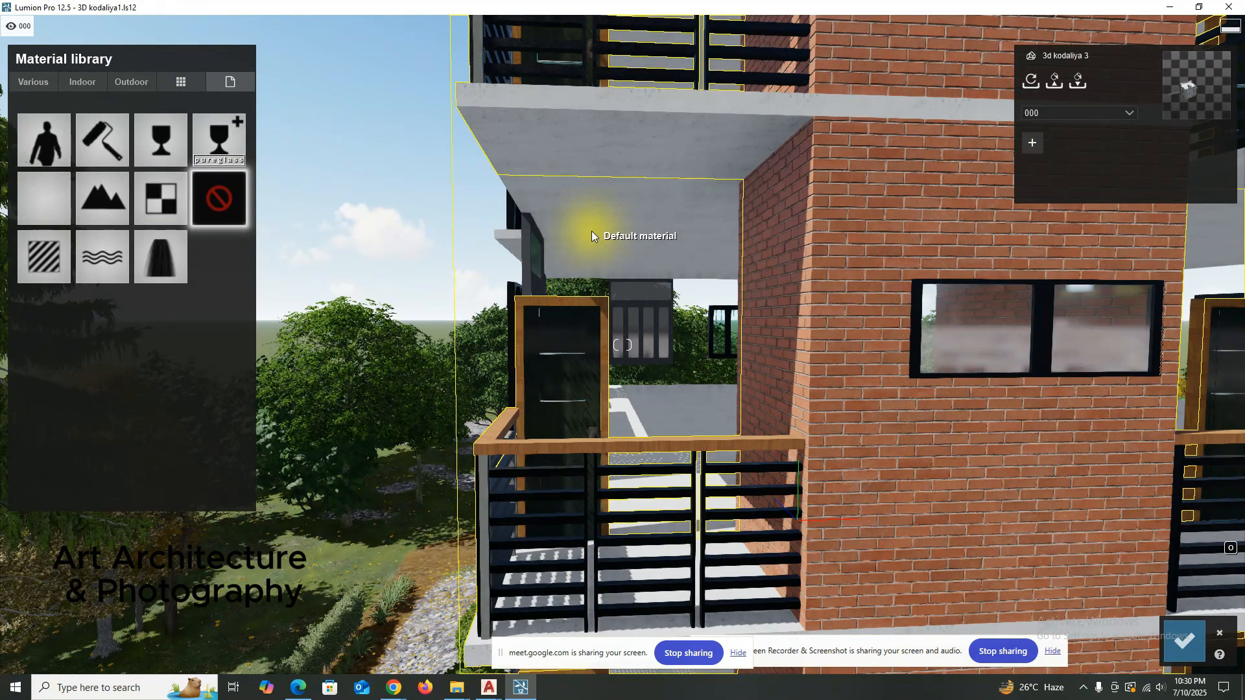
click(48, 256)
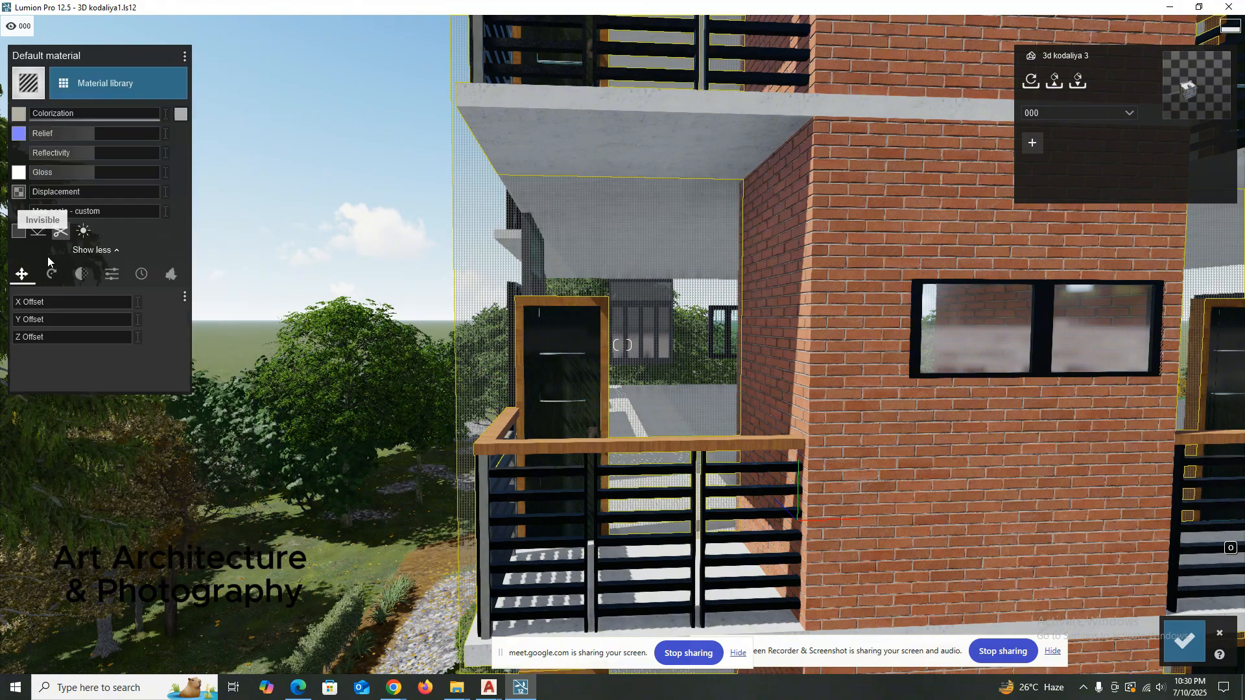
scroll(573, 295, up, 2)
scroll(577, 298, down, 4)
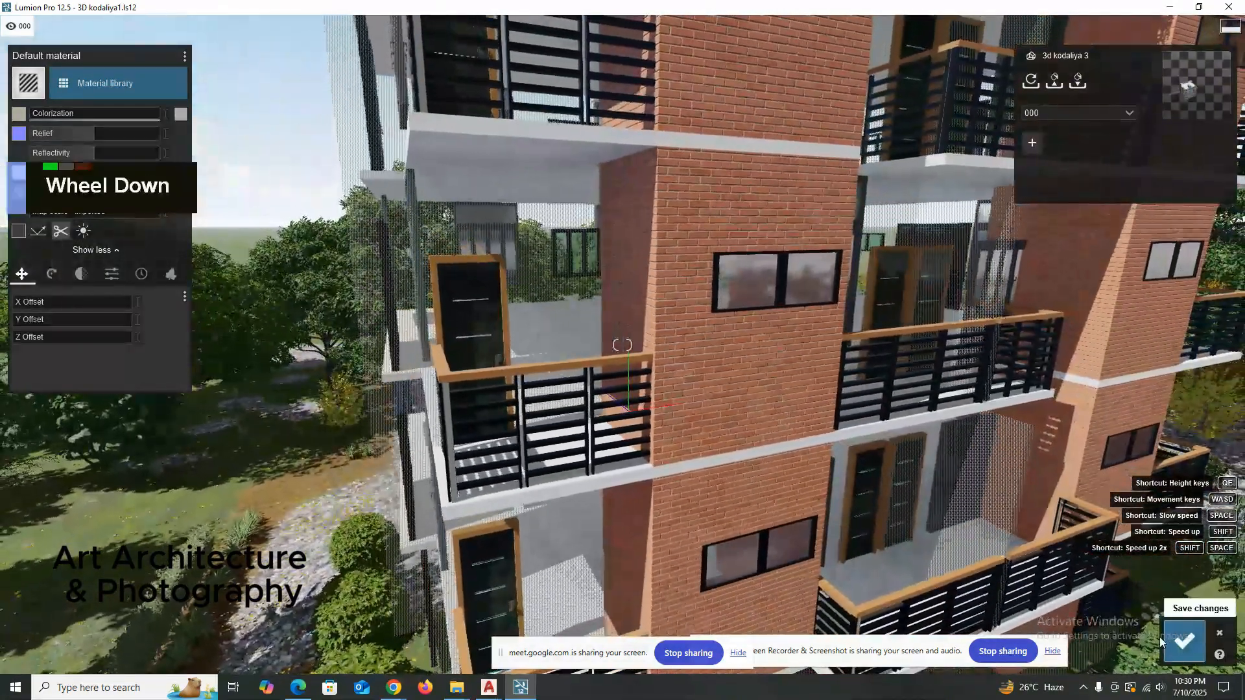
click(1161, 638)
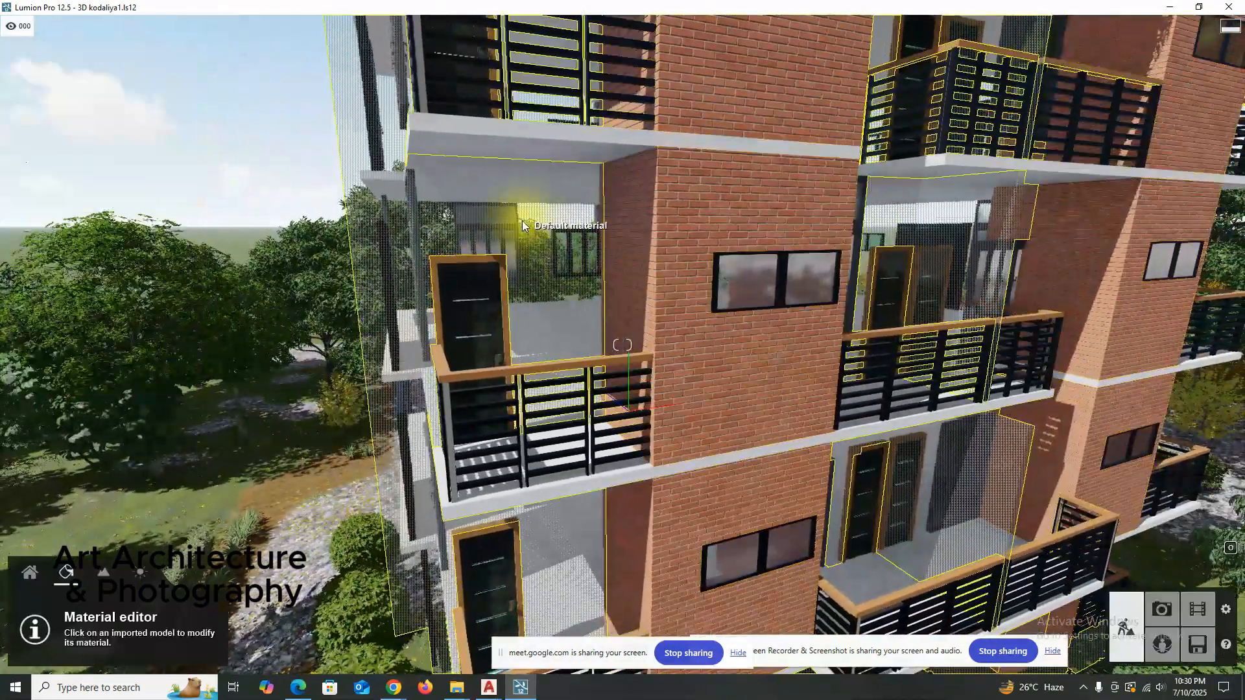
Try several outdoor concretes on the invisible walls, including Concrete 005 1024, settle on Concrete 017 1024 and save the changes.
click(523, 220)
click(88, 89)
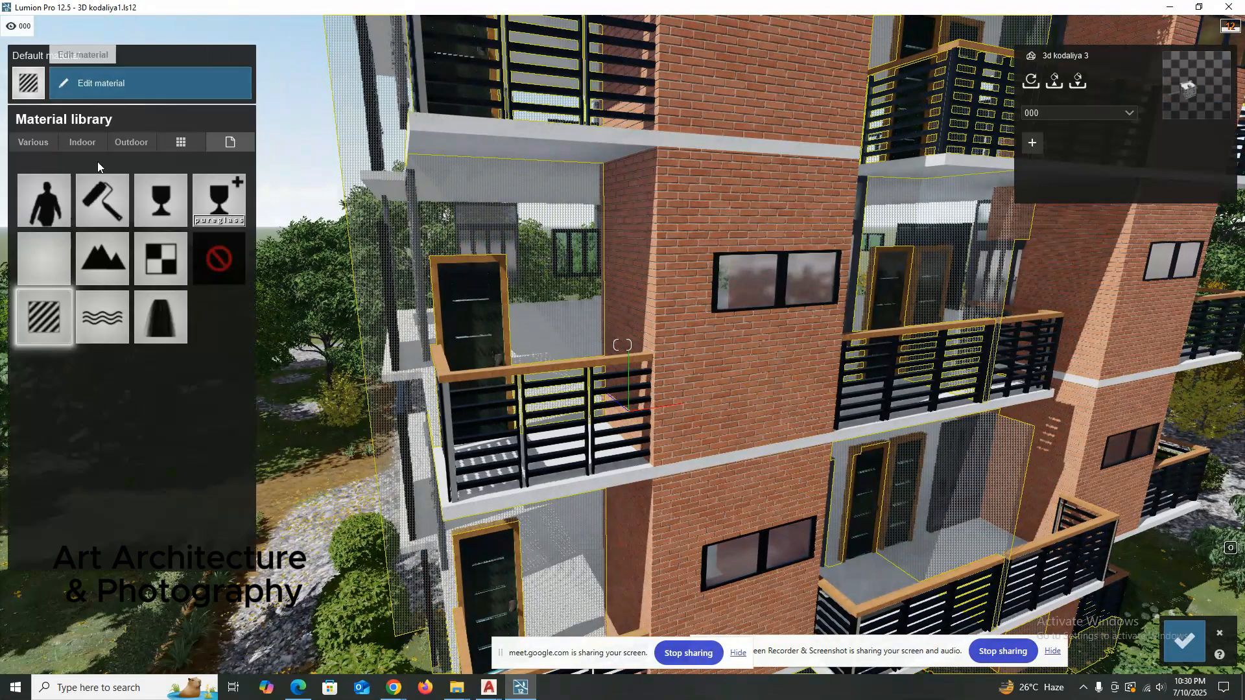
click(125, 143)
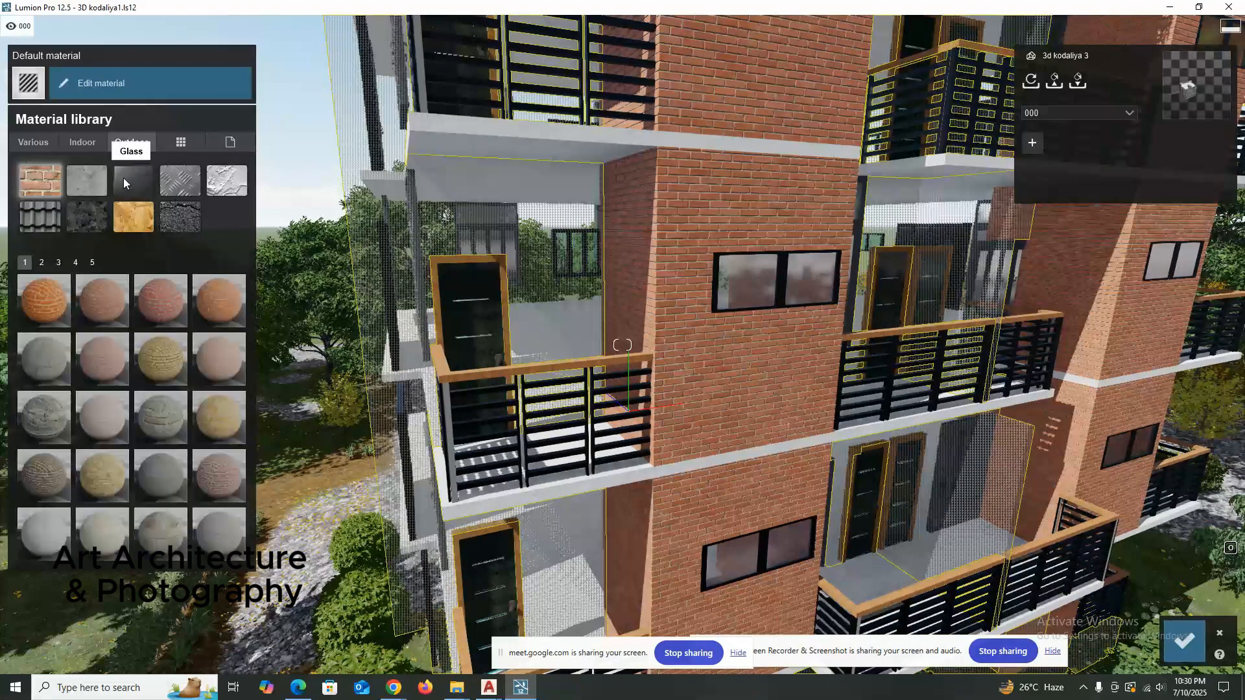
click(87, 180)
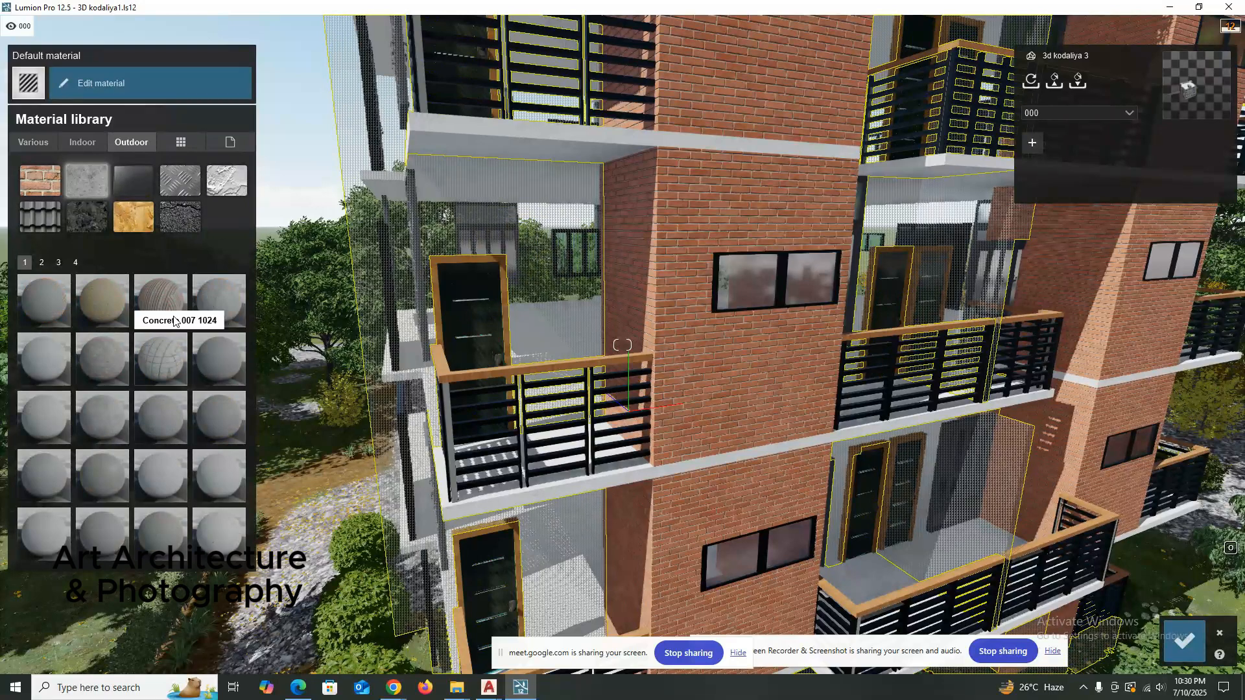
double_click(40, 365)
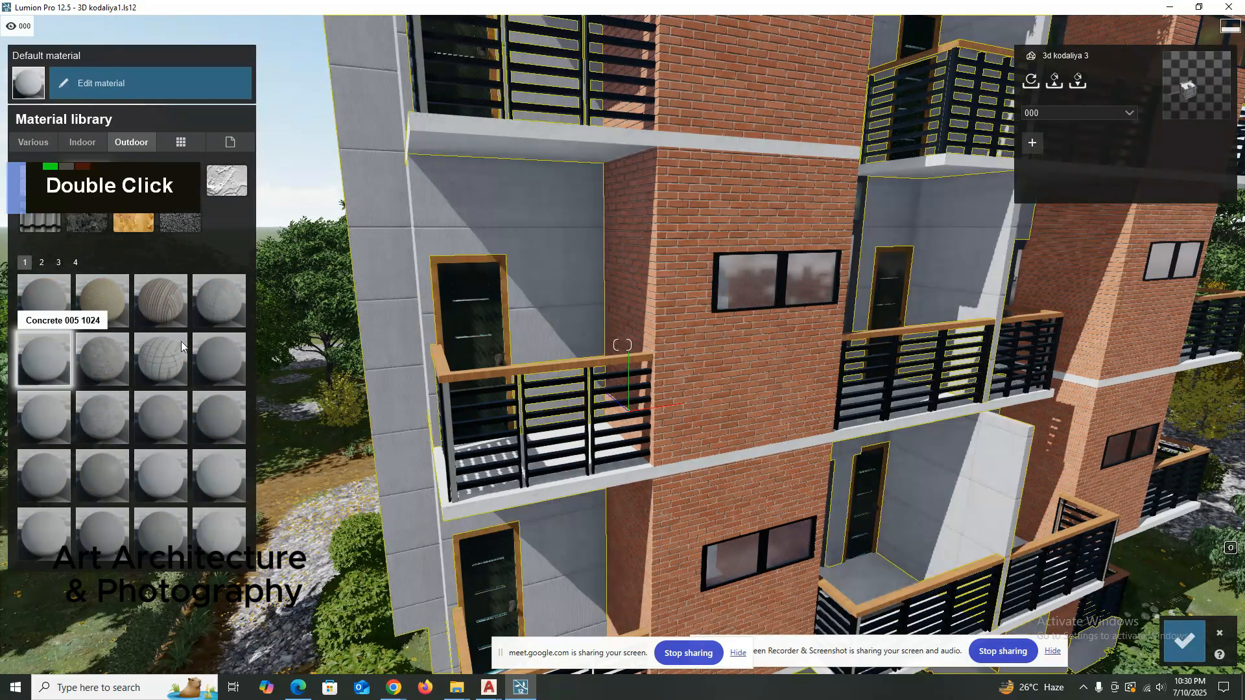
double_click(111, 425)
double_click(157, 468)
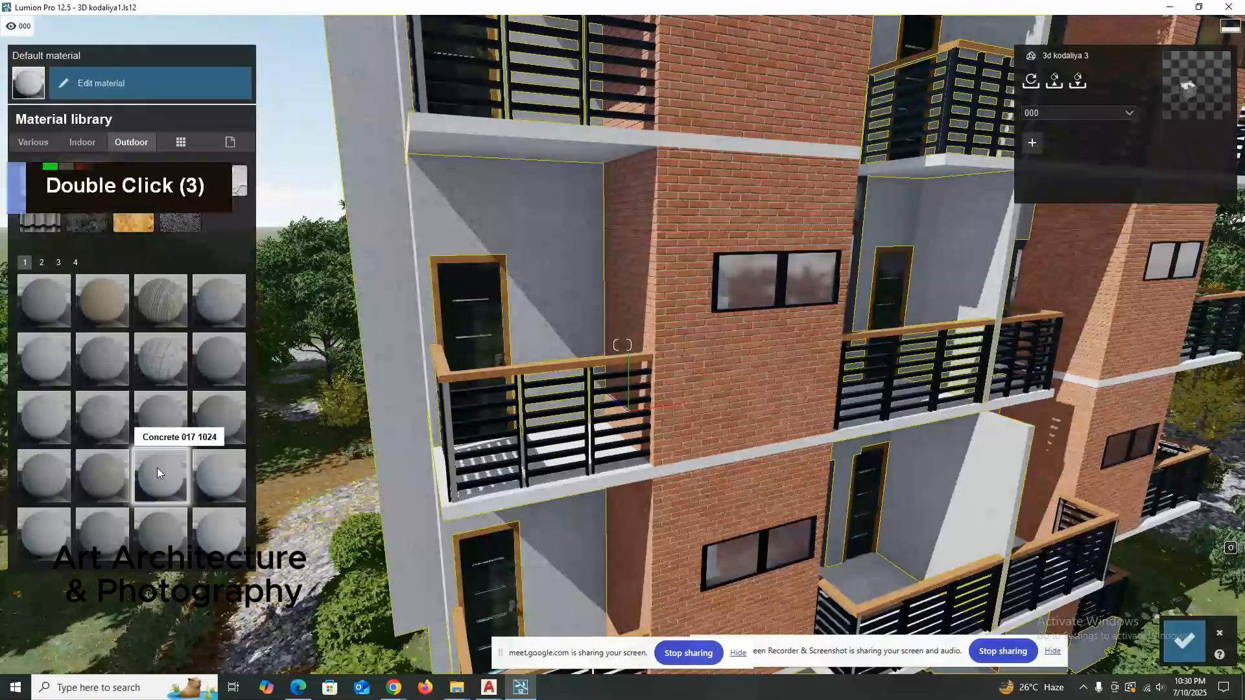
right_drag(439, 367, 457, 297)
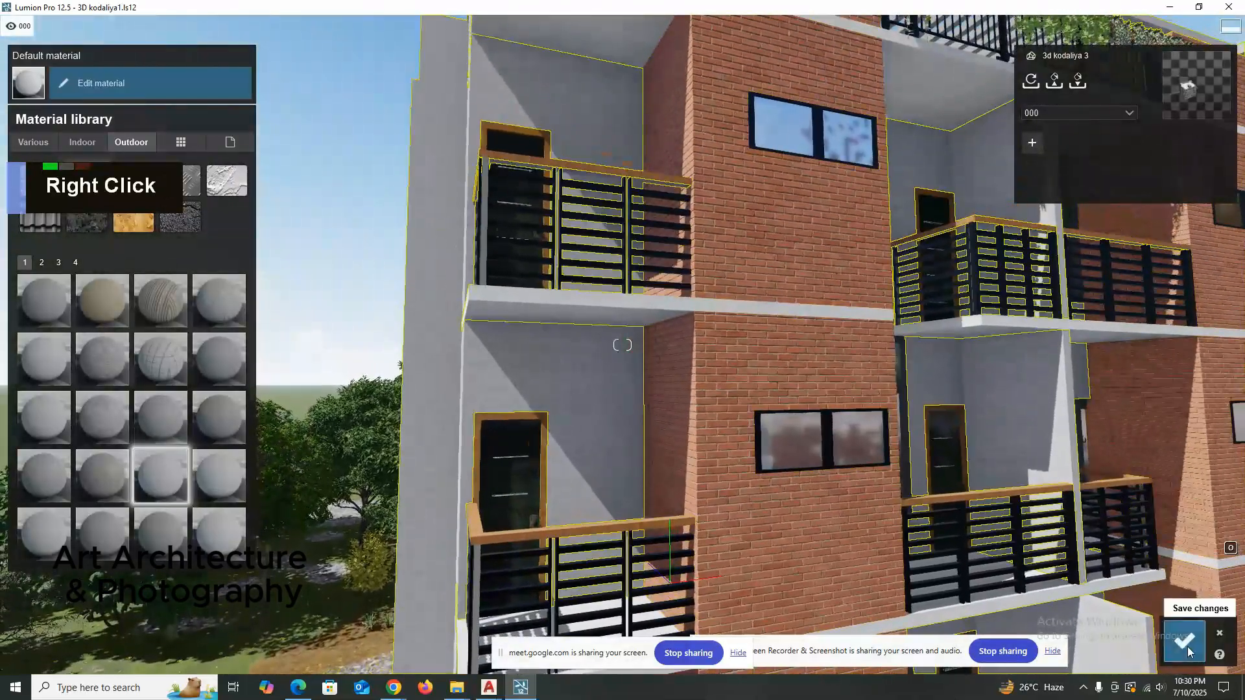
click(1183, 640)
Reselect the concrete walls at the building's corner and switch them to Imported material, followed by Invisible.
right_drag(573, 389, 312, 241)
key(a)
key(a)
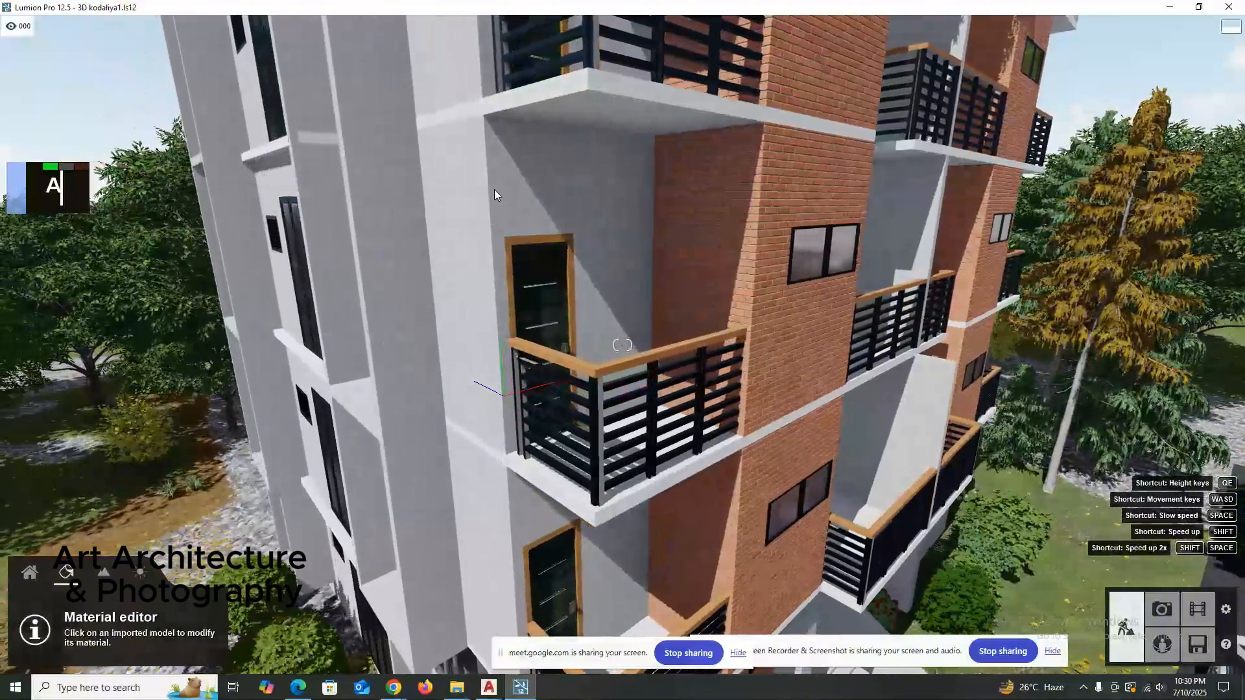
click(496, 184)
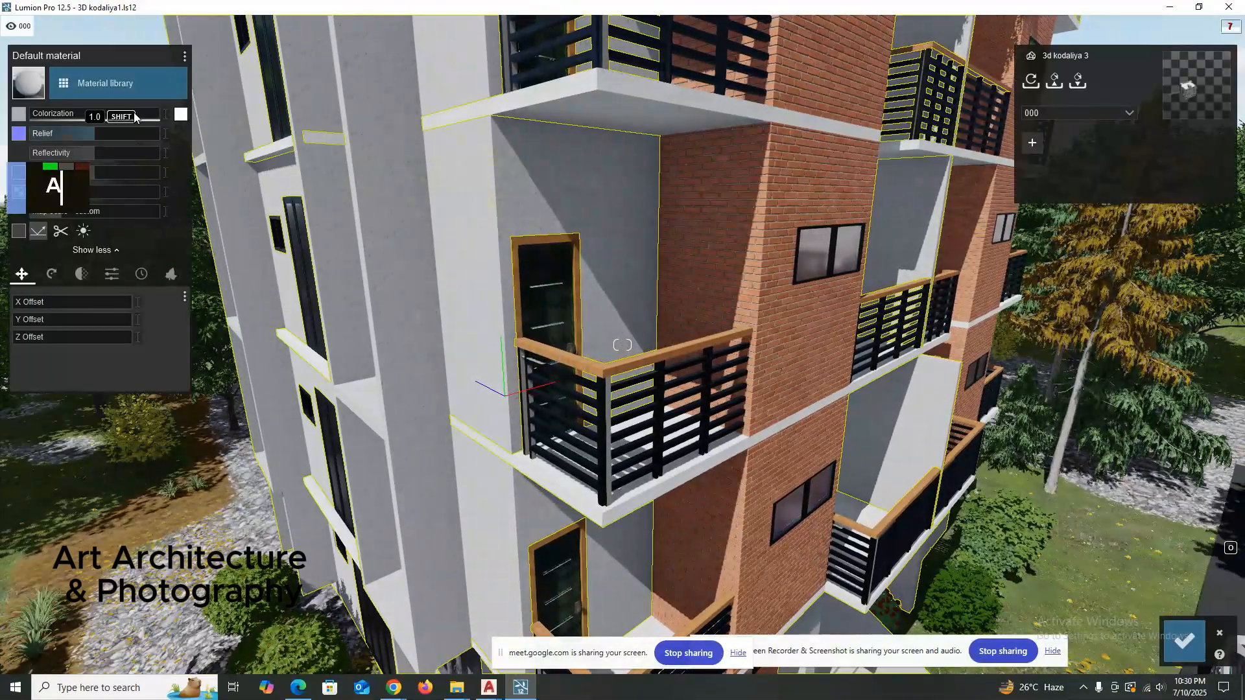
click(119, 80)
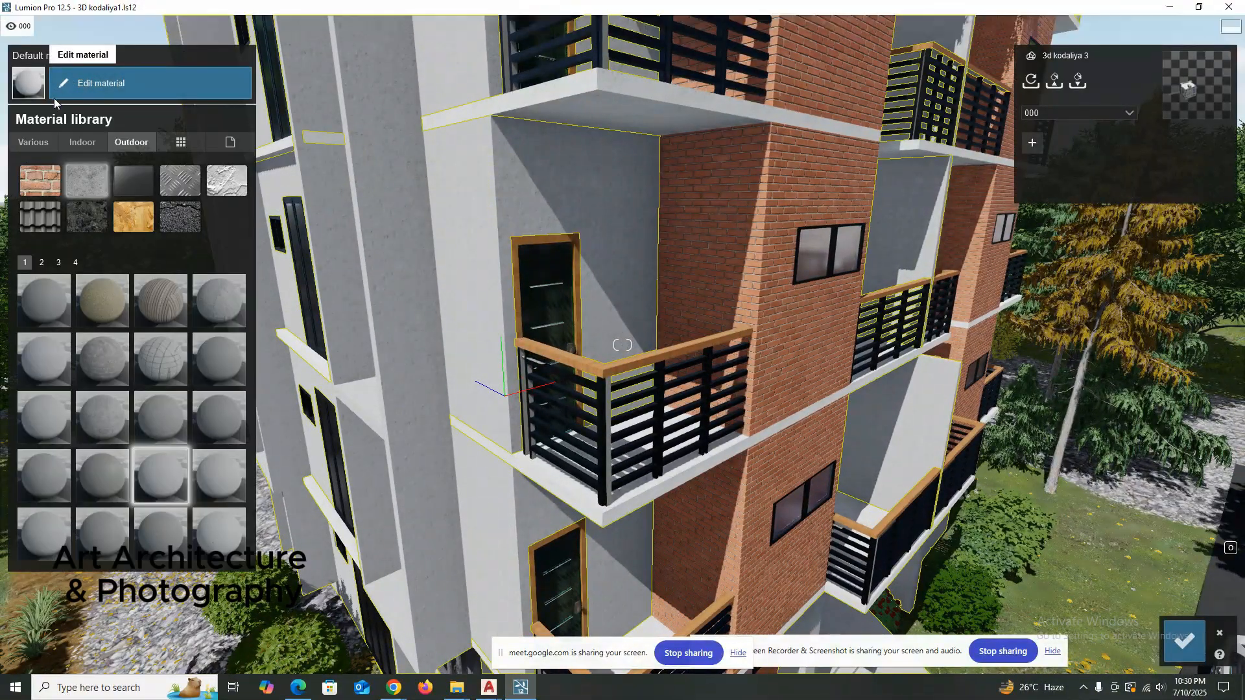
click(239, 145)
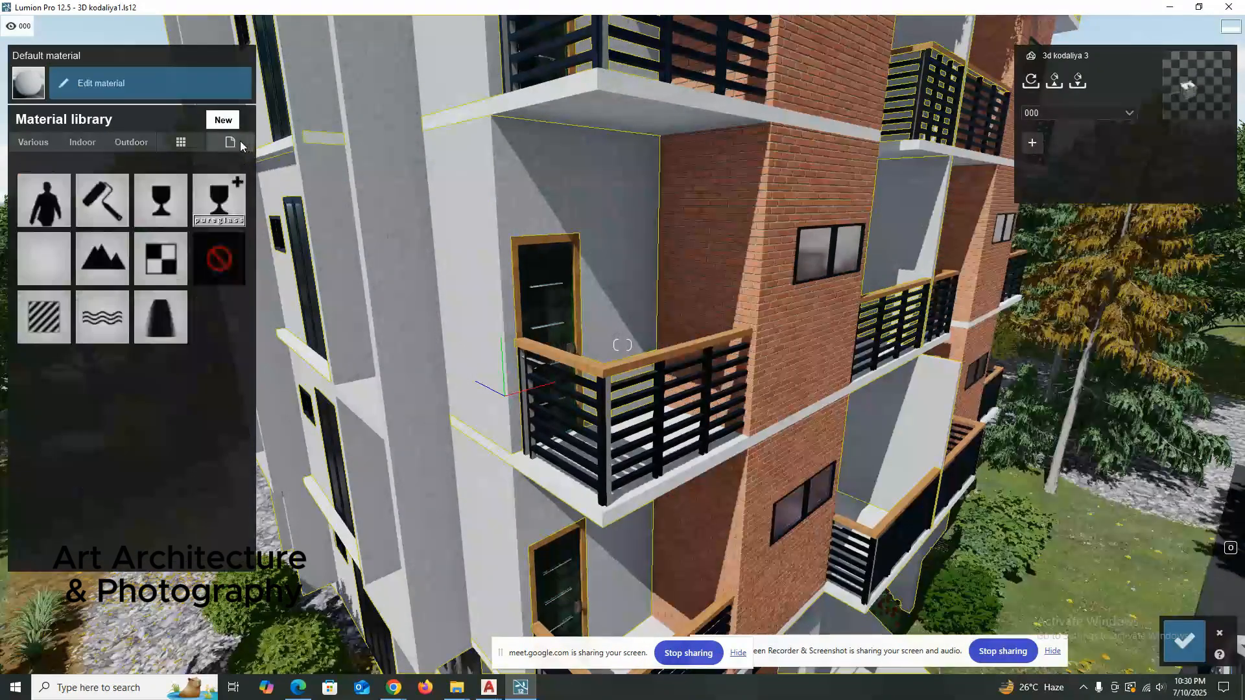
click(215, 268)
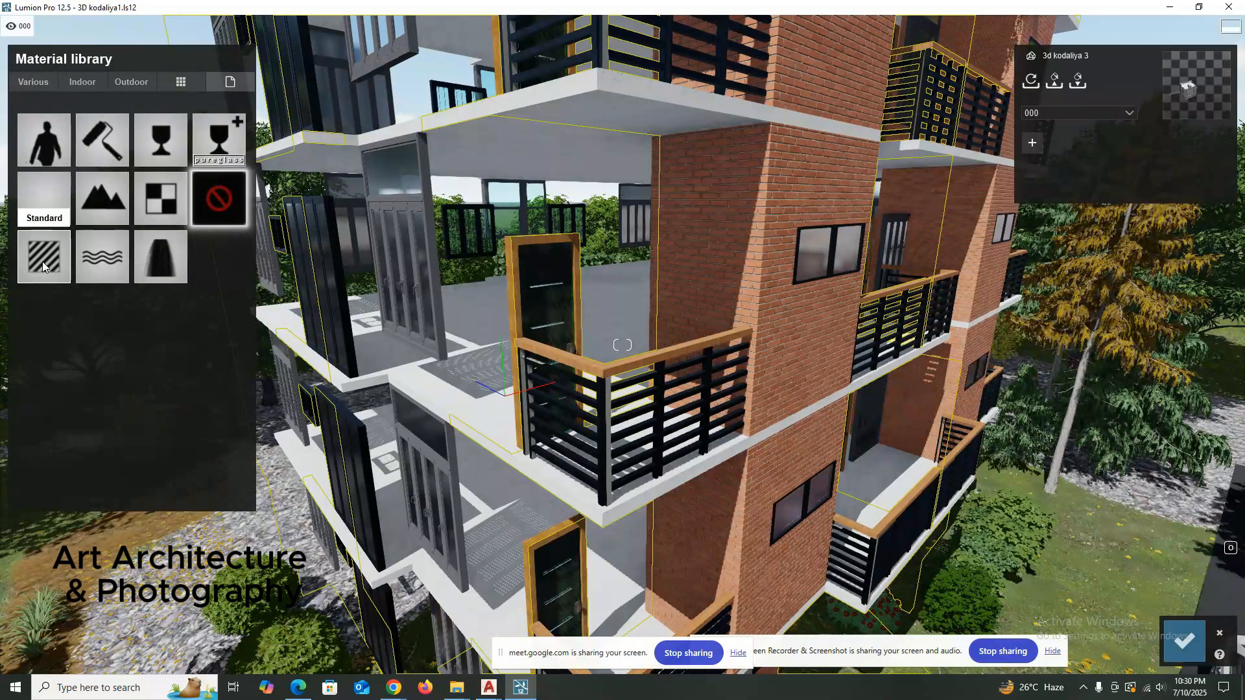
click(43, 258)
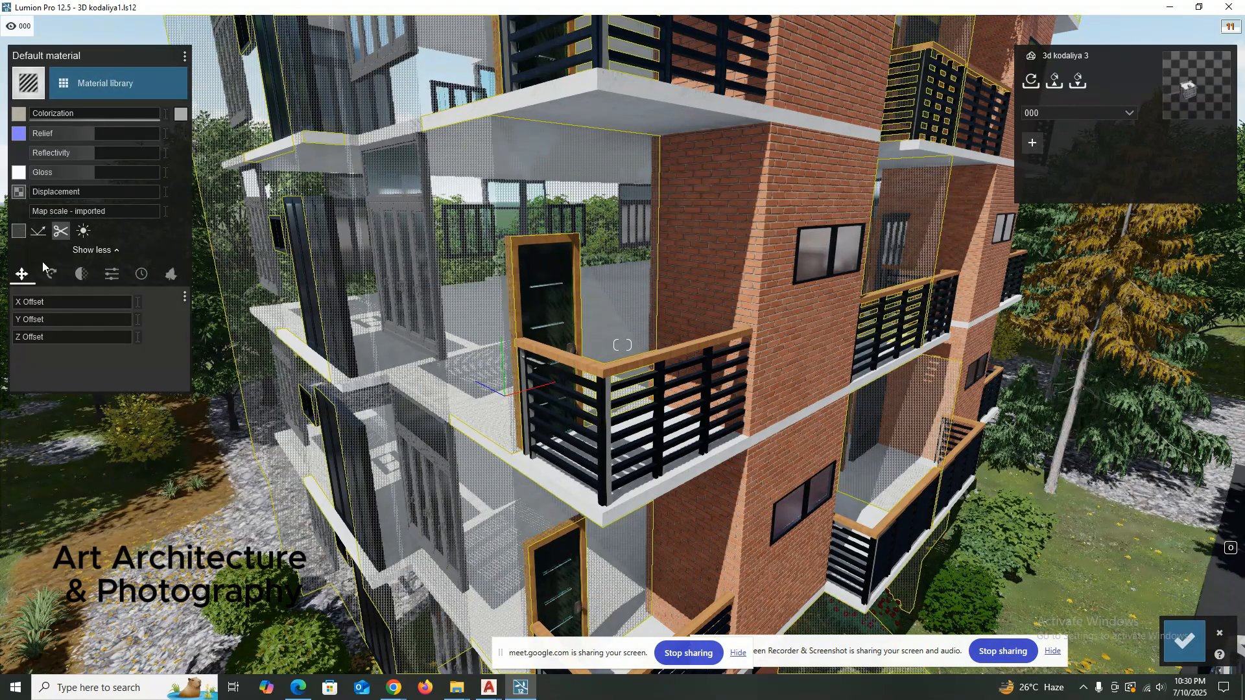
Give the corner walls the light, finely textured material from the first page of the Indoor library.
click(101, 83)
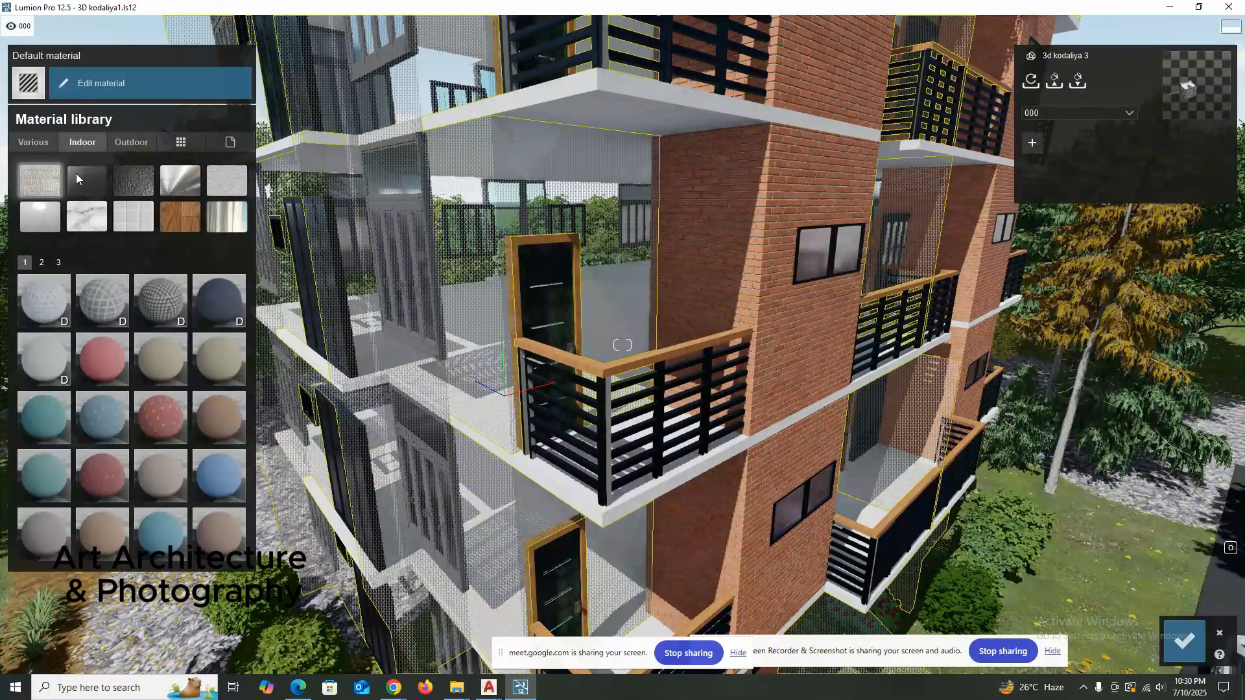
click(82, 142)
click(43, 354)
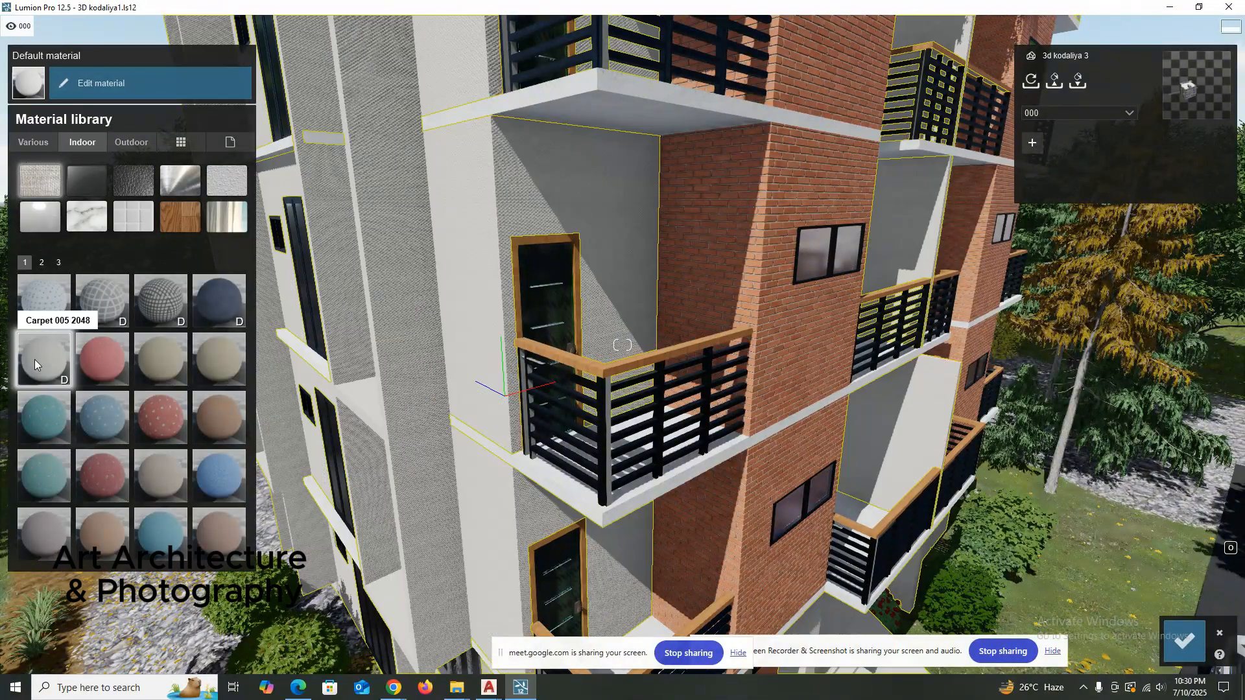
Apply the outdoor concrete Concrete 005 1024 to the corner walls' Default material and save the changes.
click(131, 144)
click(90, 148)
click(130, 142)
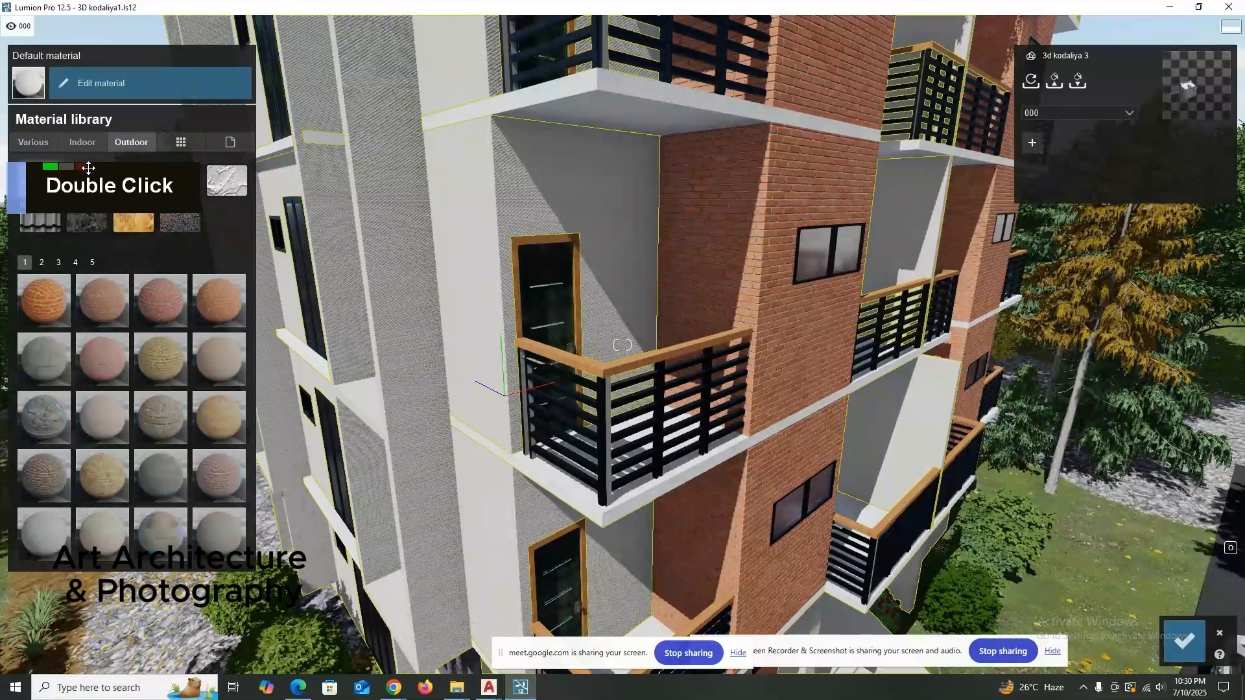
click(88, 182)
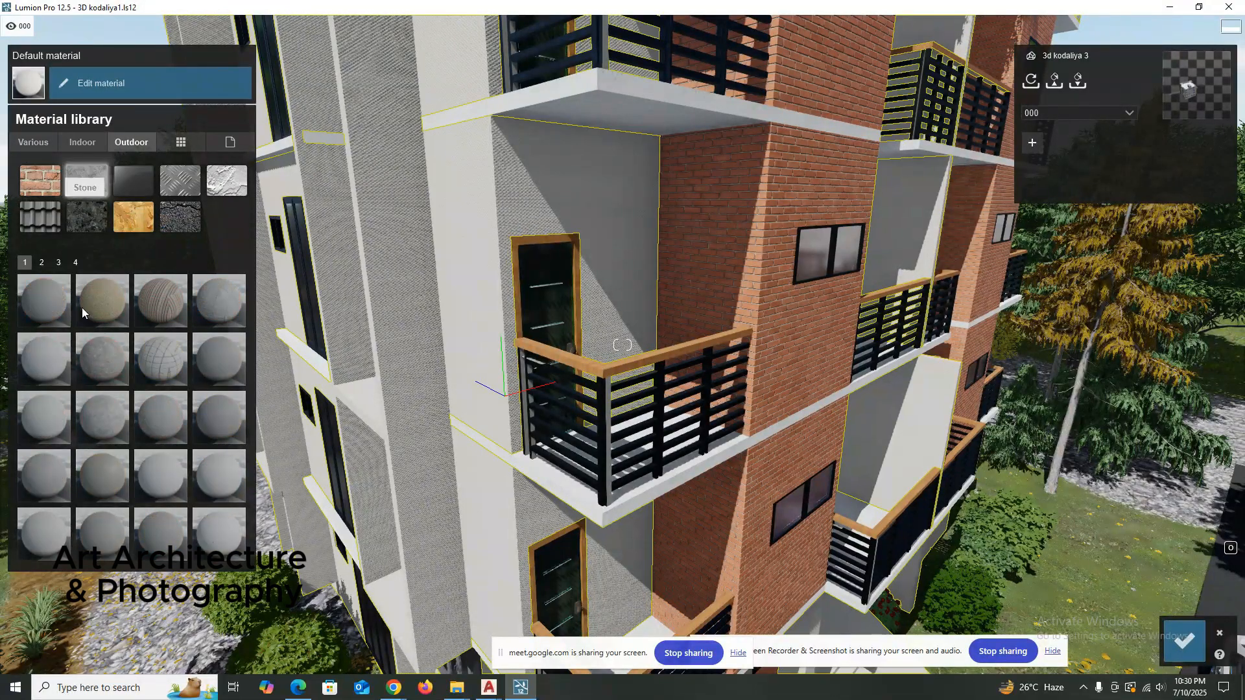
click(43, 357)
click(1178, 648)
Select the Brick Antique 02 walls on the balcony facade, make them Invisible and save the changes.
scroll(570, 341, up, 3)
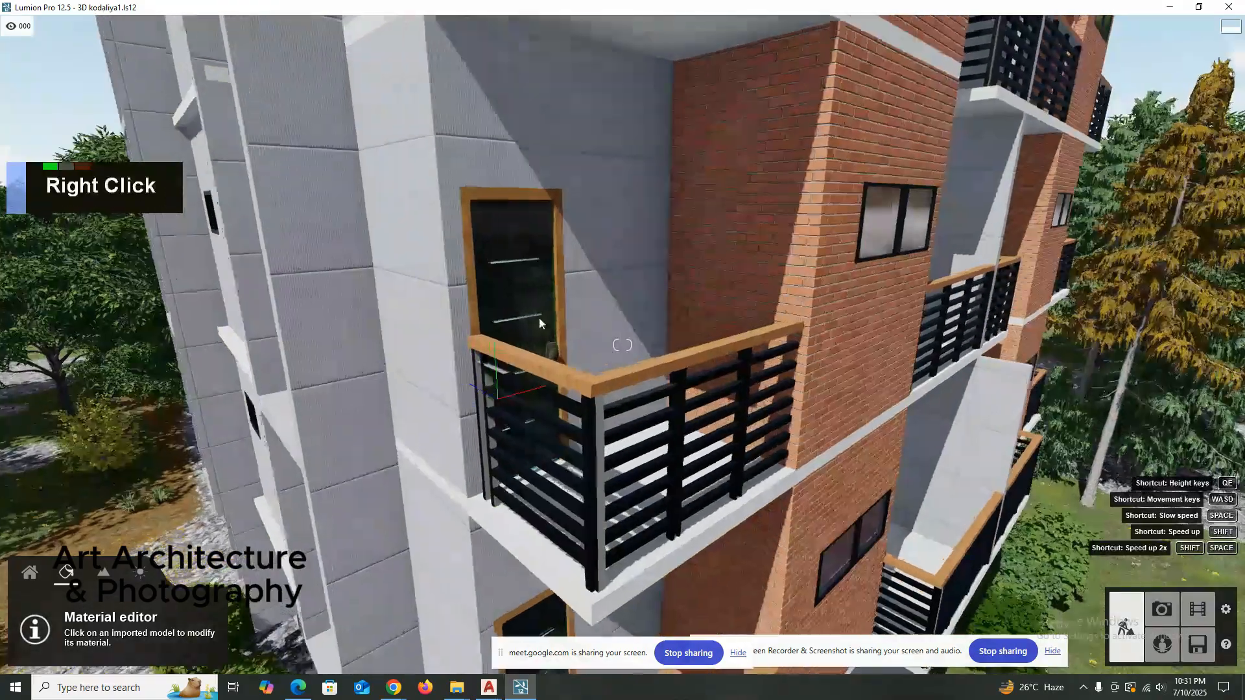
right_drag(539, 317, 600, 277)
key(f)
key(d)
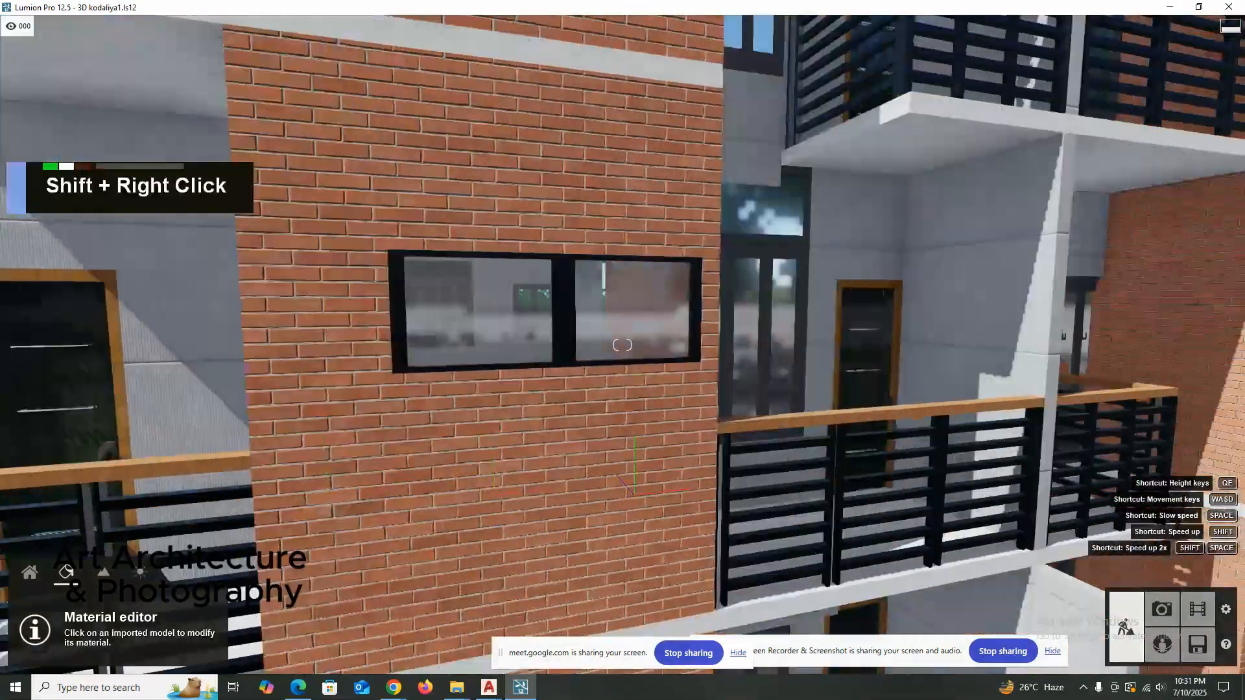
key(d)
key(d)
key(d)
key(shift+a)
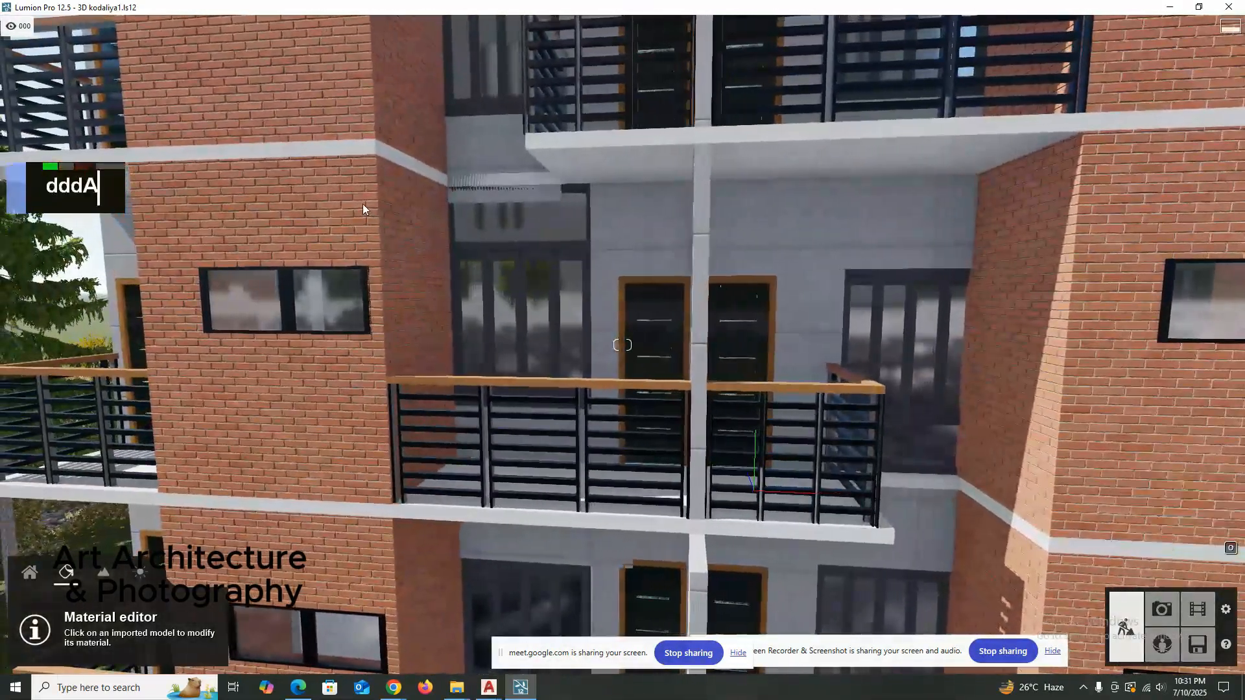
click(363, 203)
click(110, 91)
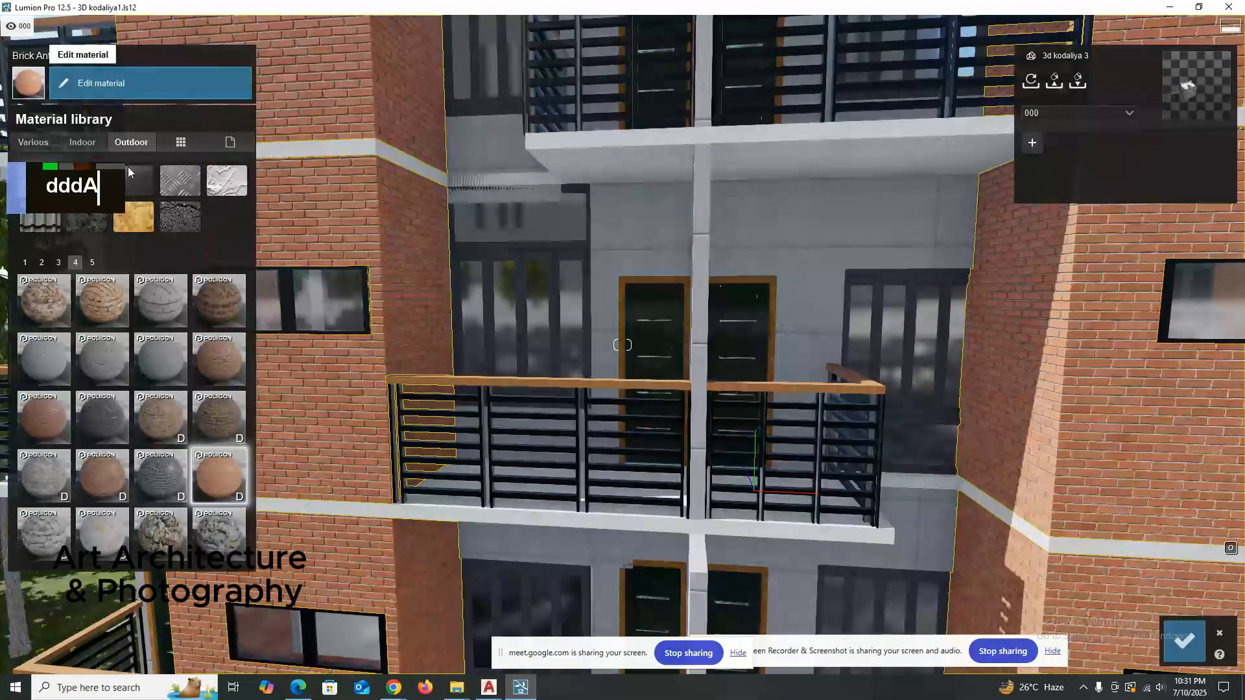
double_click(230, 141)
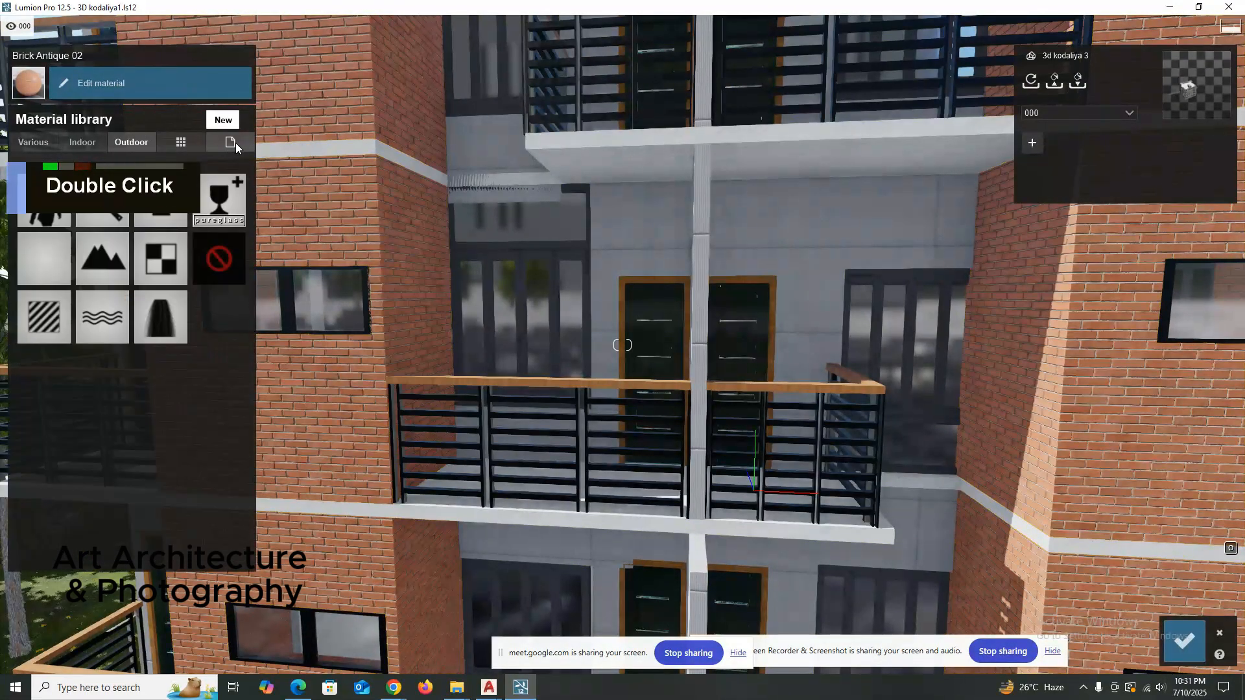
click(213, 253)
scroll(481, 328, down, 4)
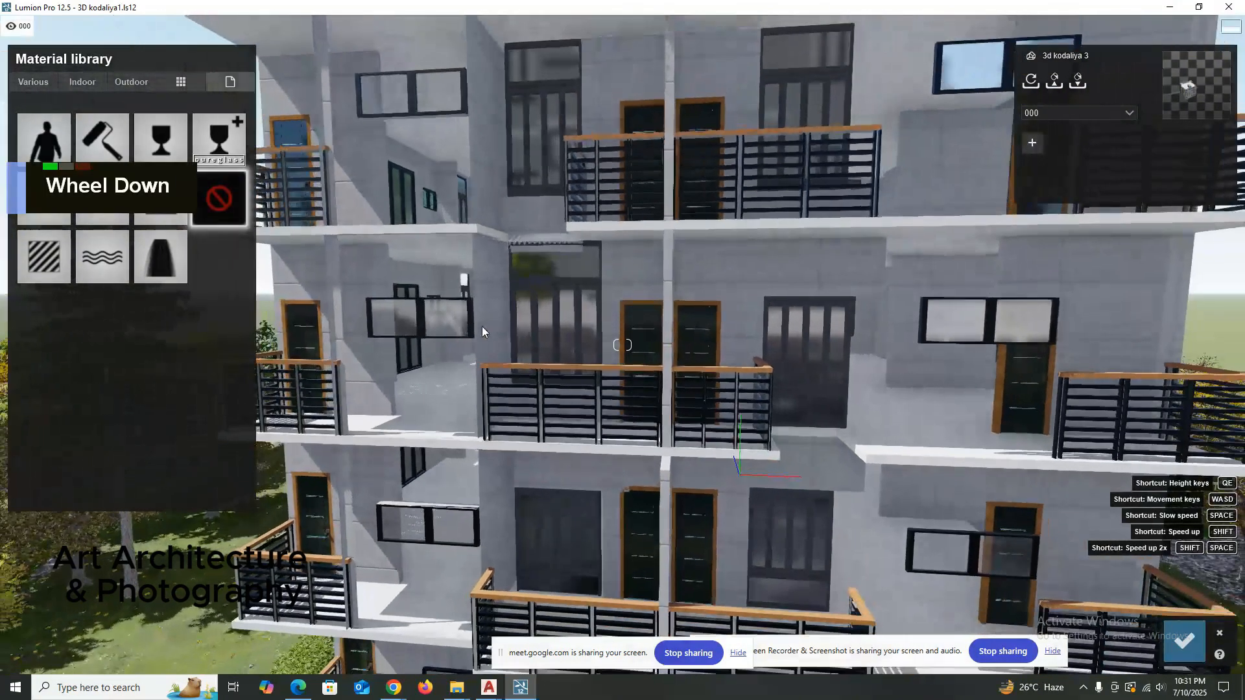
scroll(481, 327, down, 3)
right_drag(481, 327, 481, 323)
scroll(485, 264, up, 5)
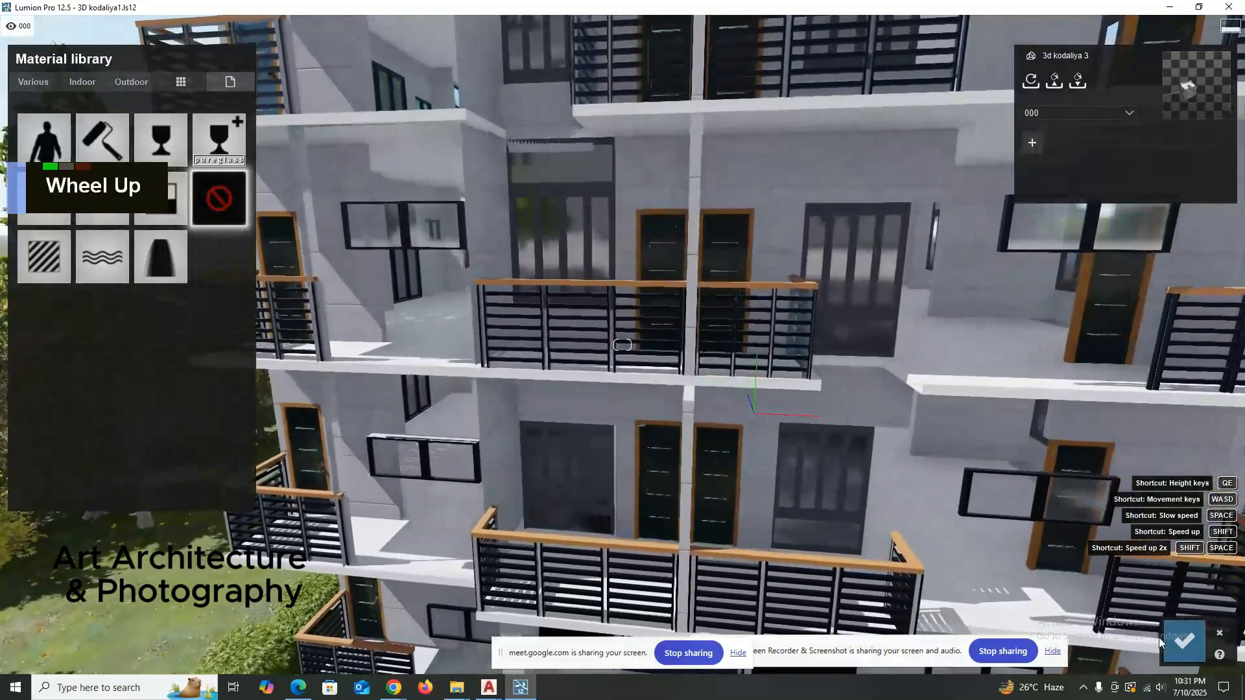
click(1170, 642)
Reselect the invisible Brick Antique 02 walls, give them the outdoor material Bricks 003 1024 and save the changes.
click(463, 180)
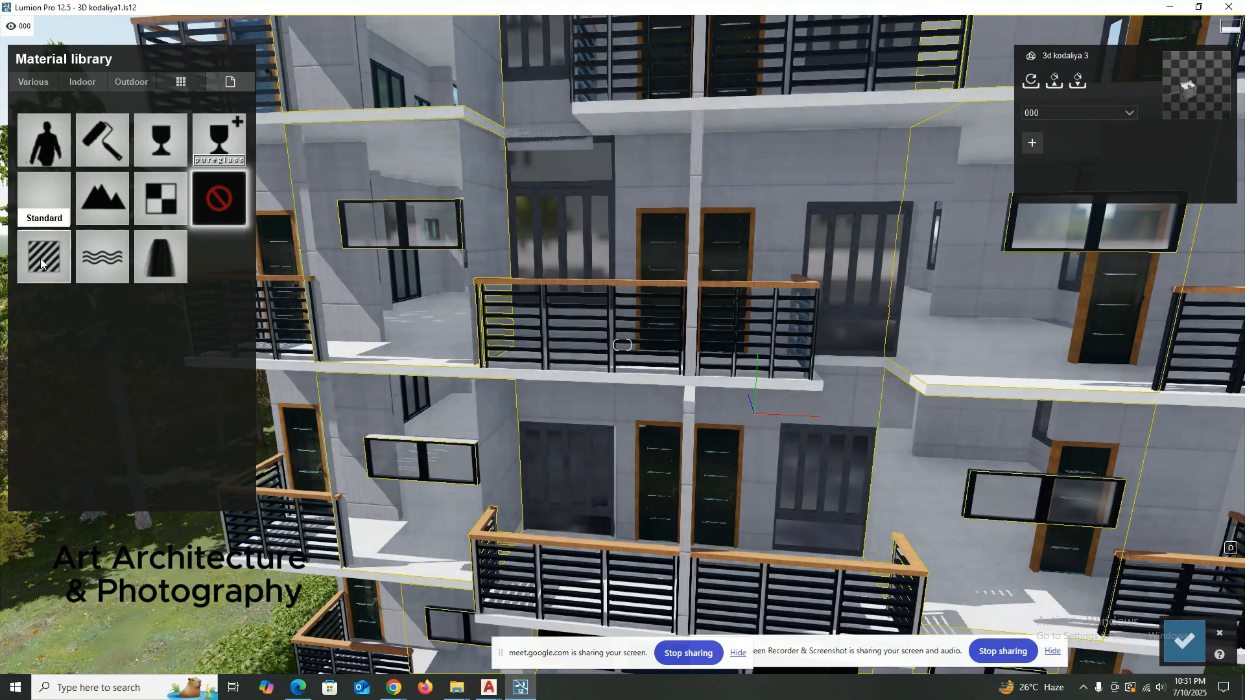
click(1221, 635)
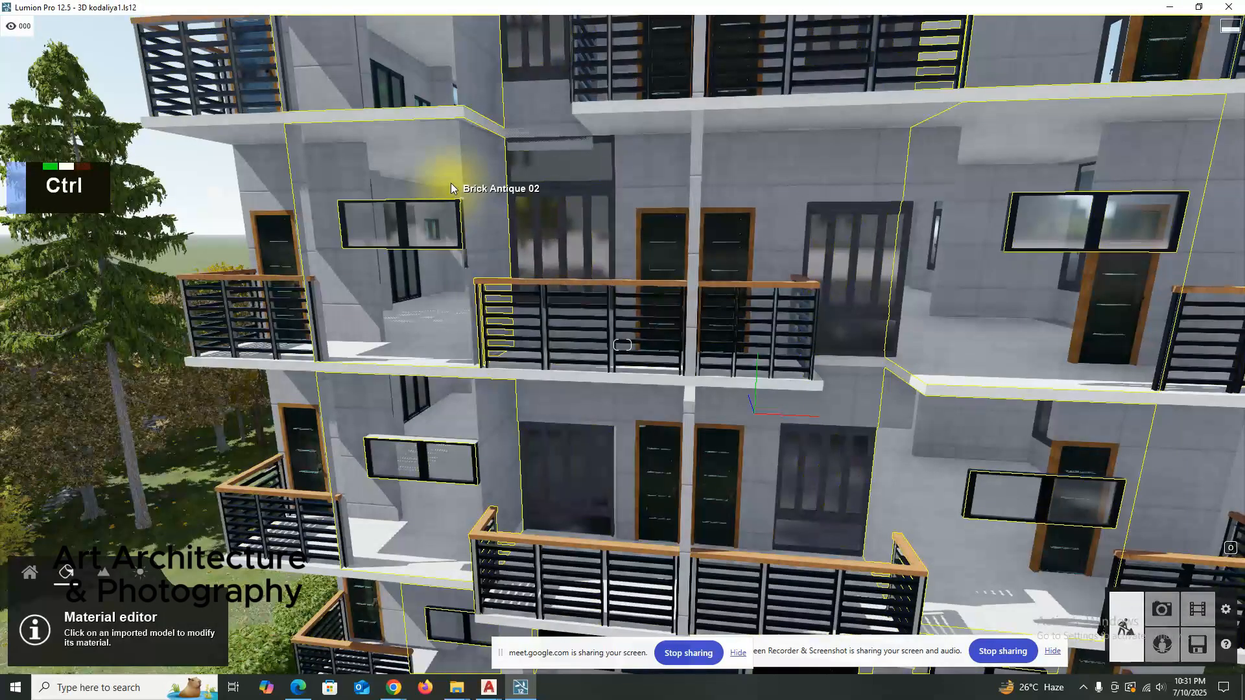
ctrl+click(452, 184)
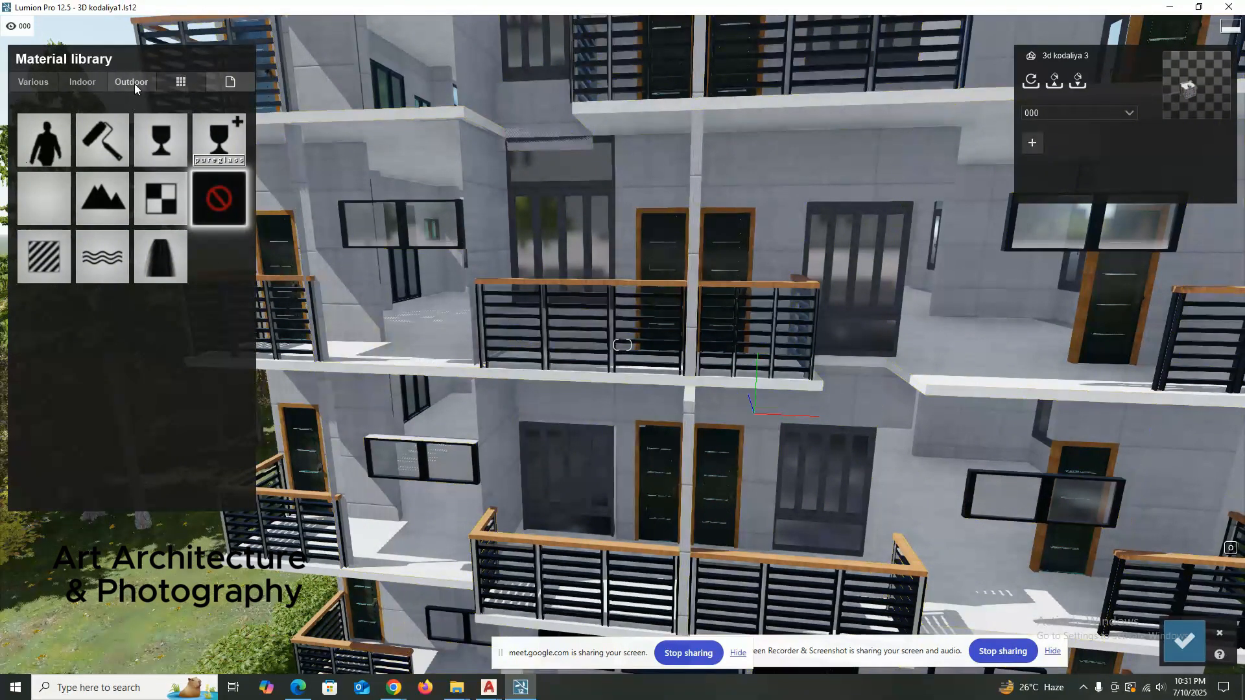
click(132, 82)
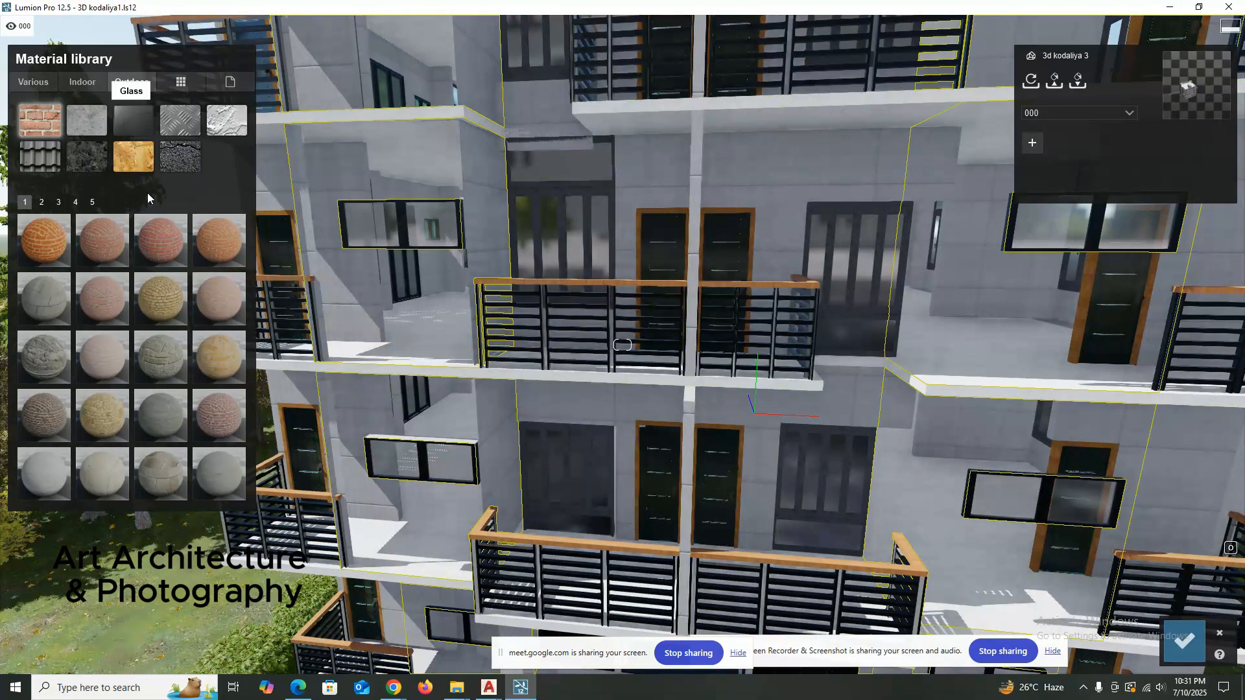
click(168, 239)
scroll(1067, 589, down, 5)
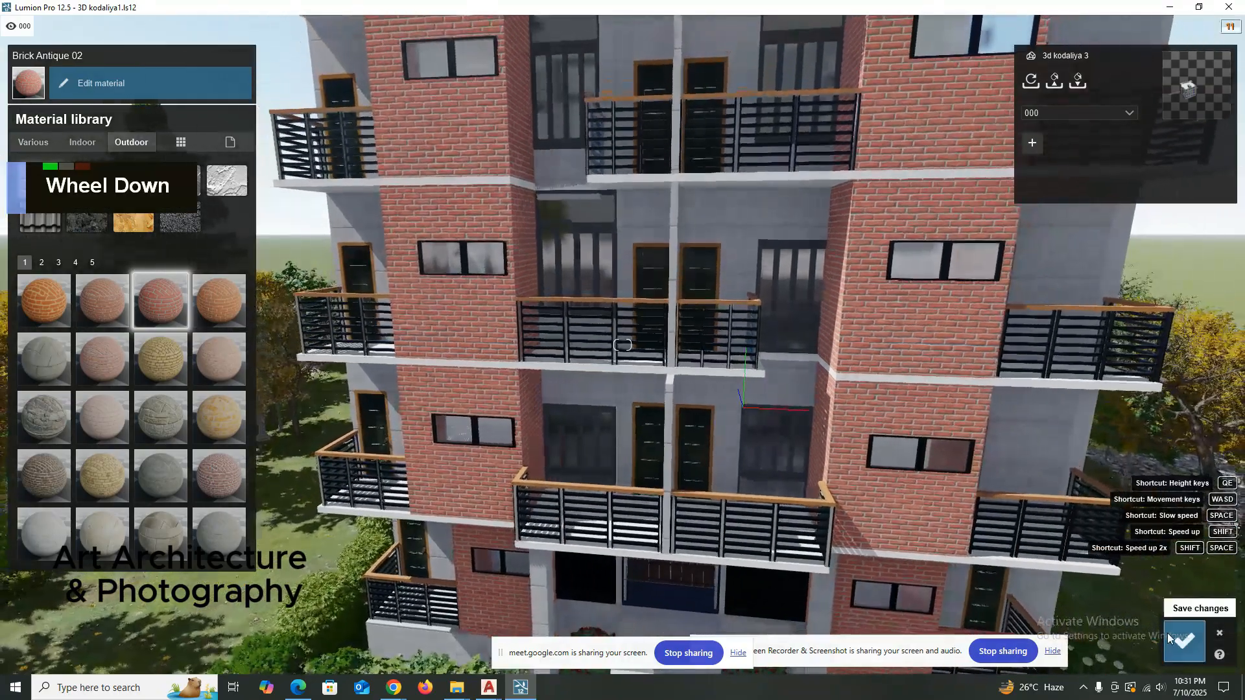
click(1169, 639)
scroll(660, 371, down, 2)
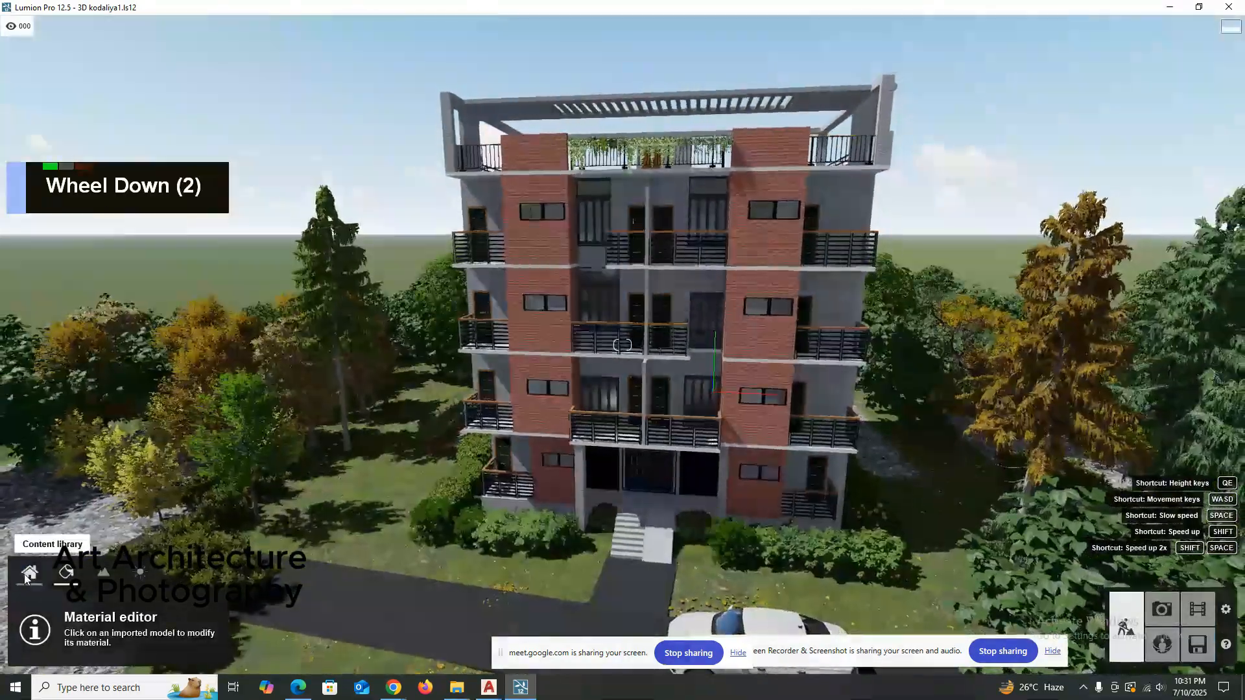
Start a model import from the content library and choose the final SketchUp model in the 10 Storied Teachers folder.
click(28, 573)
click(79, 79)
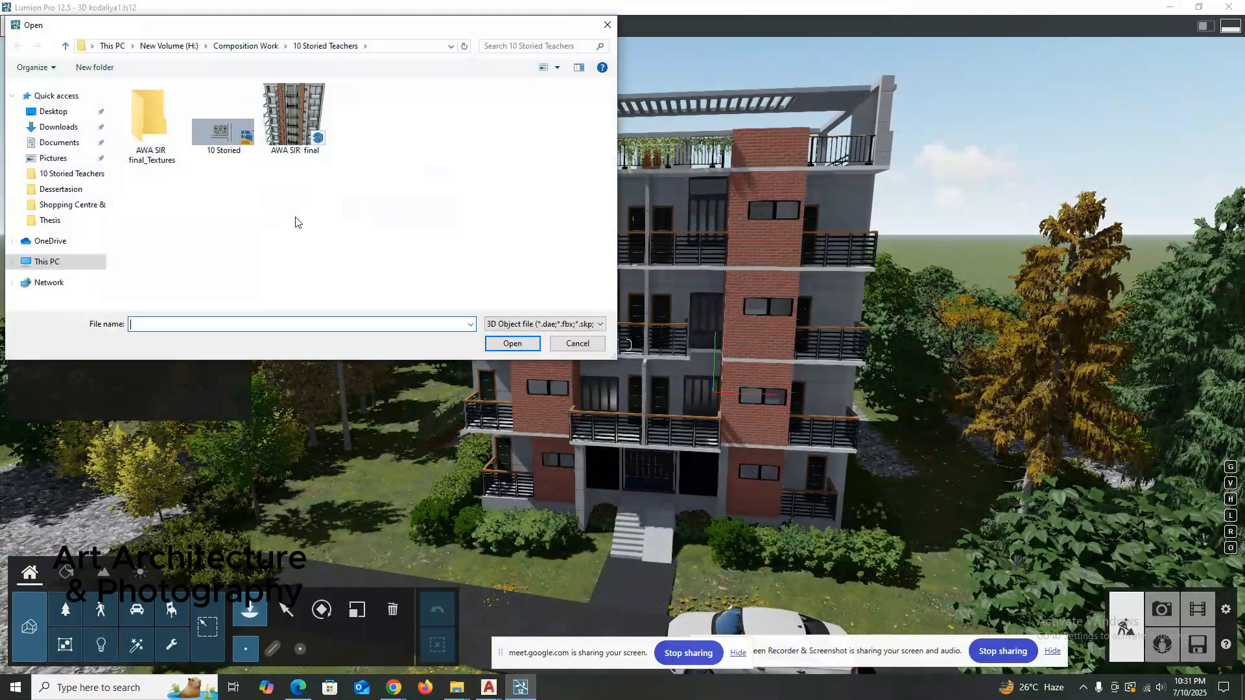
double_click(293, 116)
scroll(492, 349, down, 1)
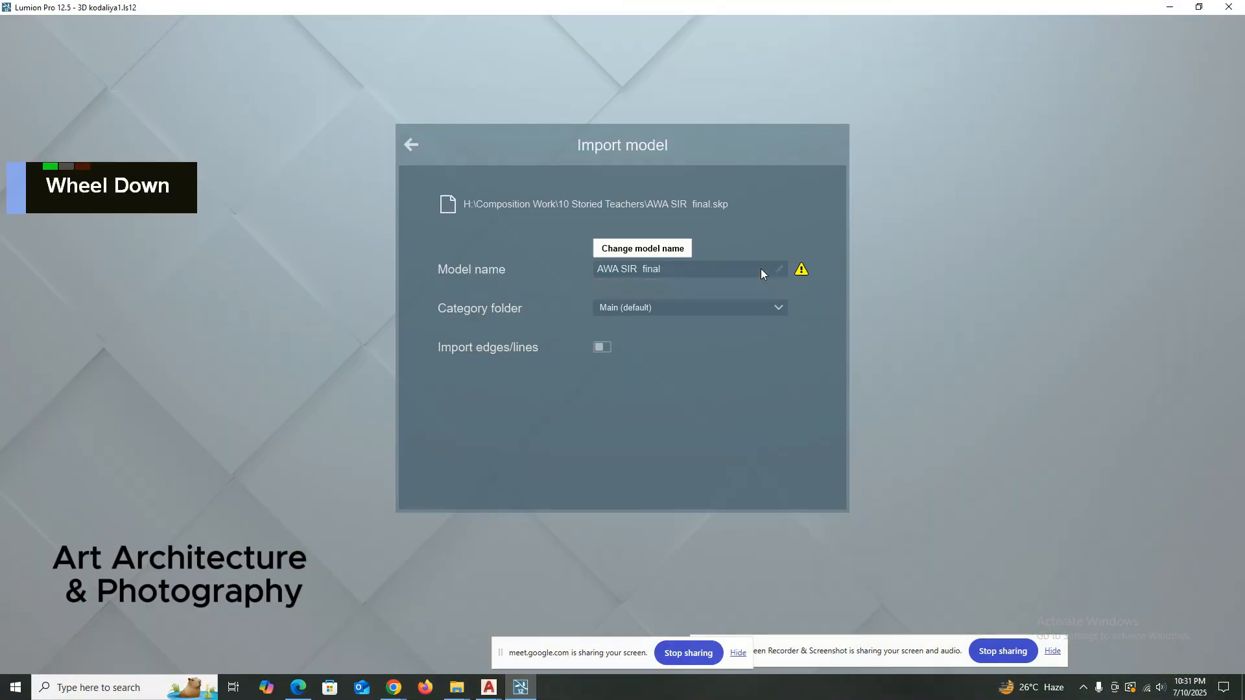
Append JKL to the model name, keep the Main (default) category folder and import the model.
double_click(683, 271)
text(JKL;)
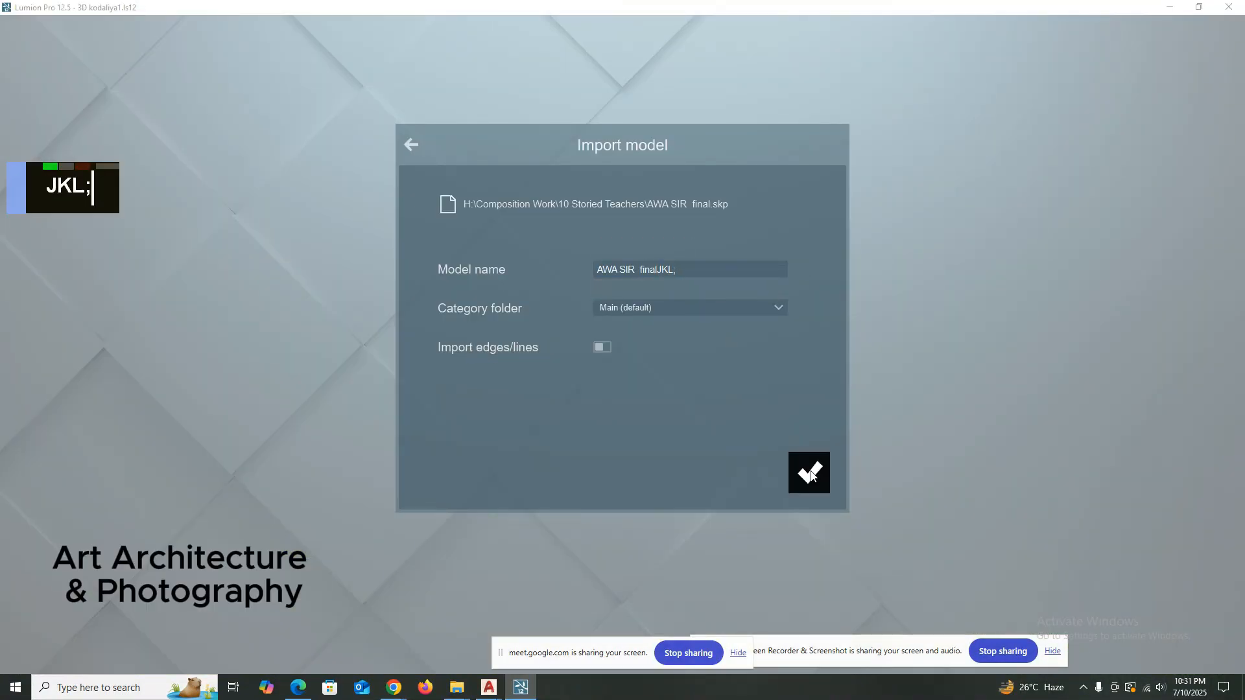
key(BackSpace)
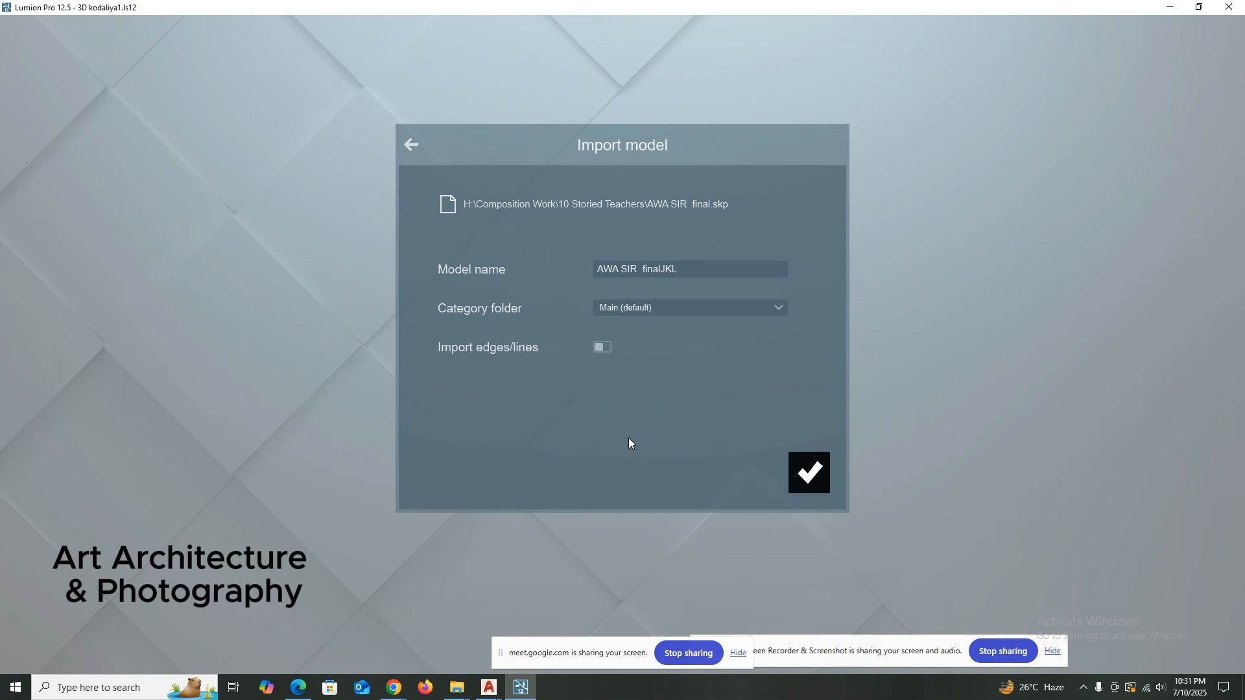
scroll(626, 437, down, 1)
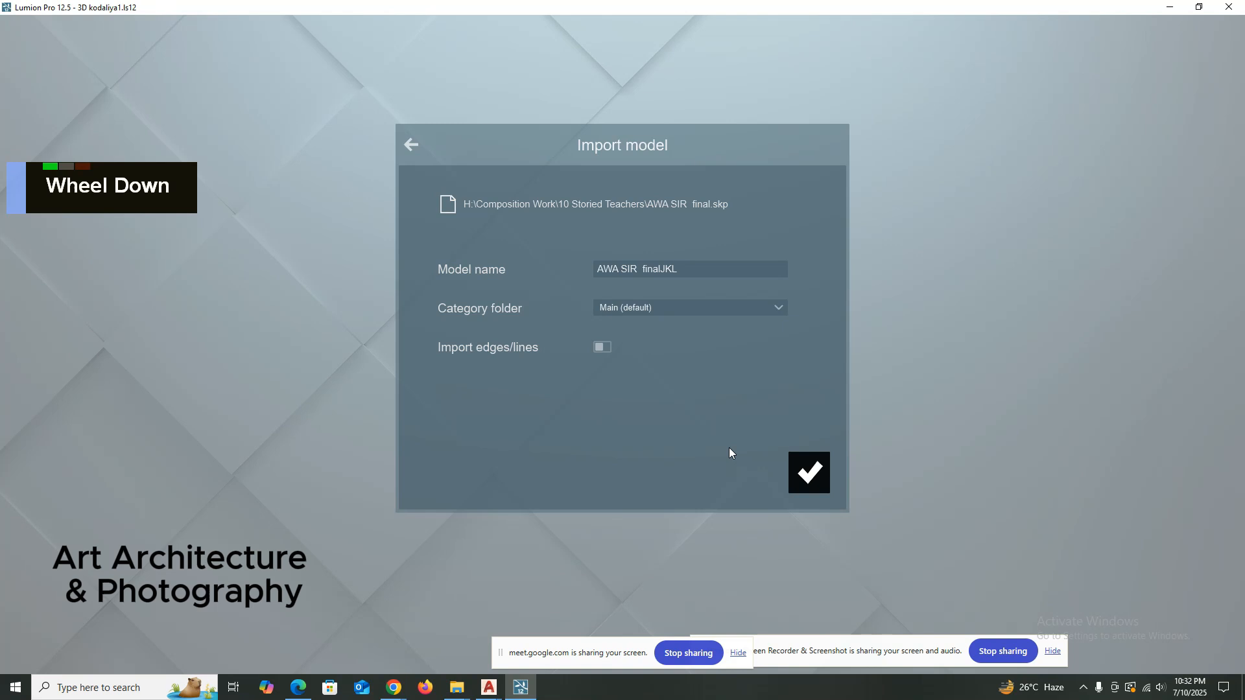
click(809, 473)
scroll(629, 410, down, 1)
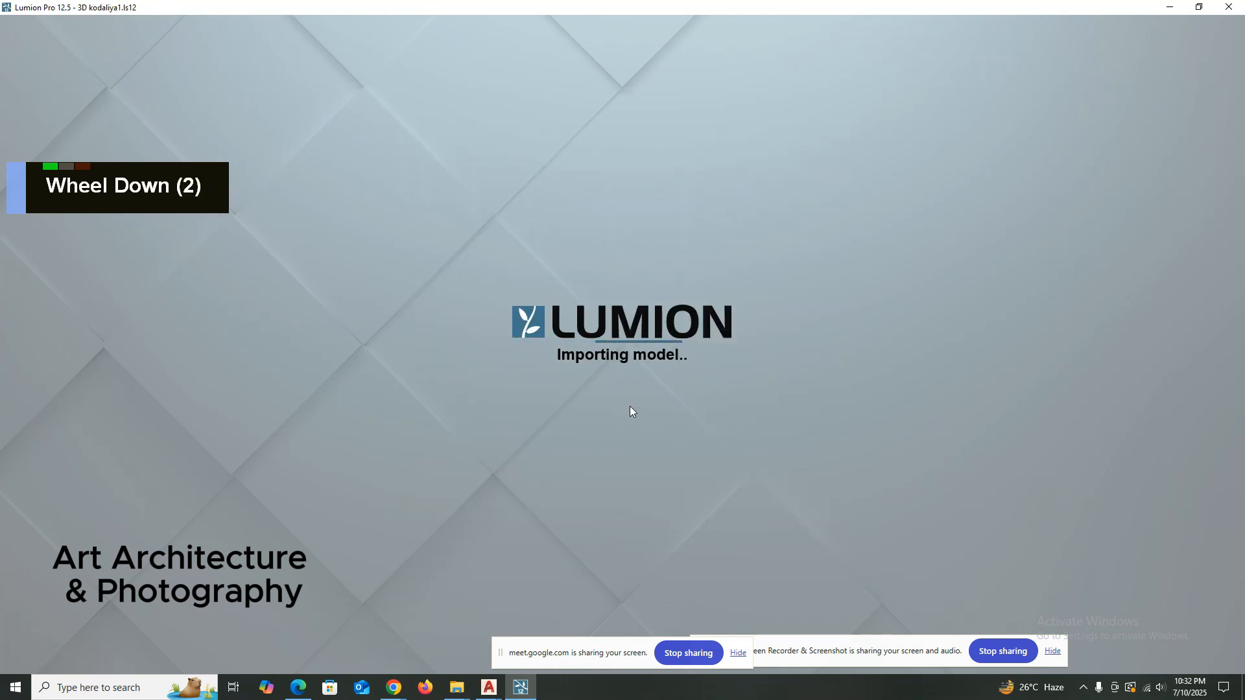
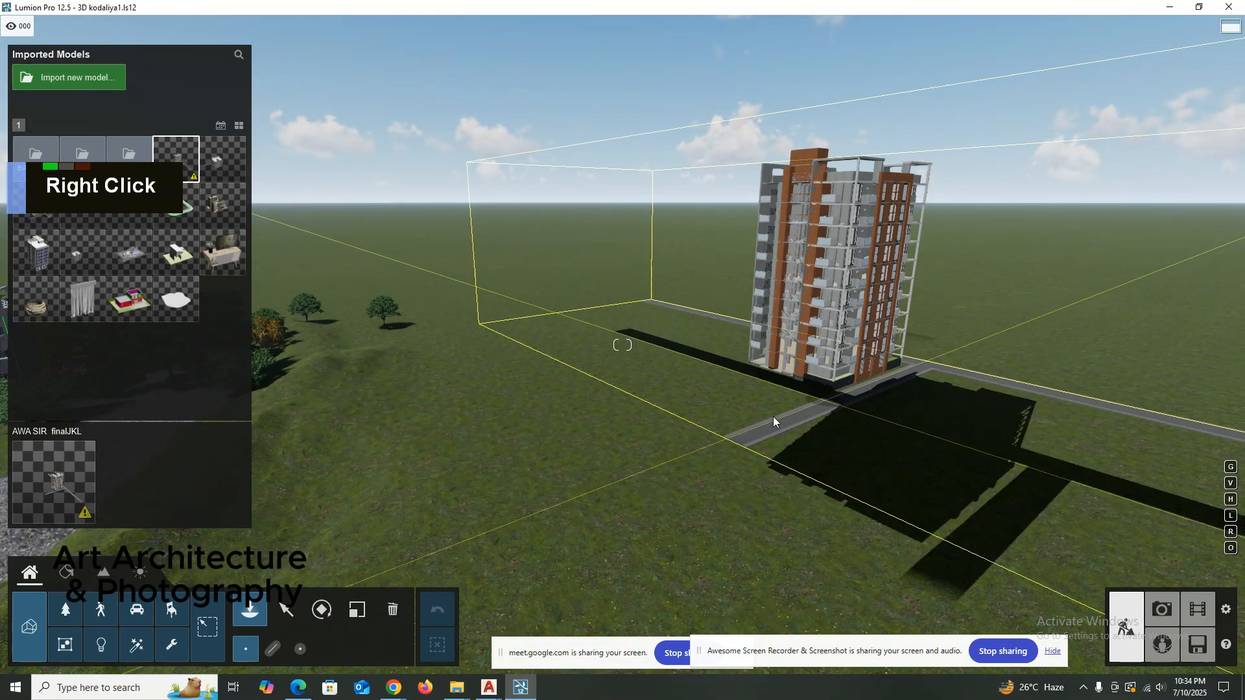
Finish placing the imported tower model on the grass beside the road and end placement.
scroll(649, 443, up, 2)
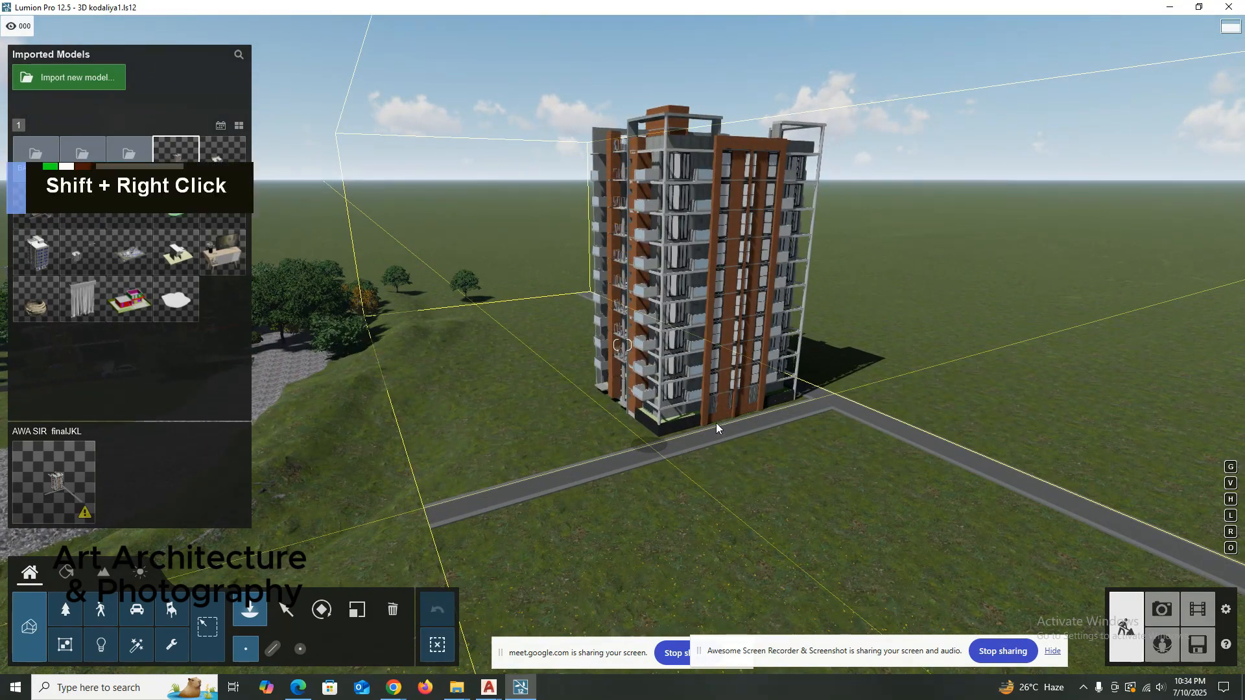
key(d)
key(d)
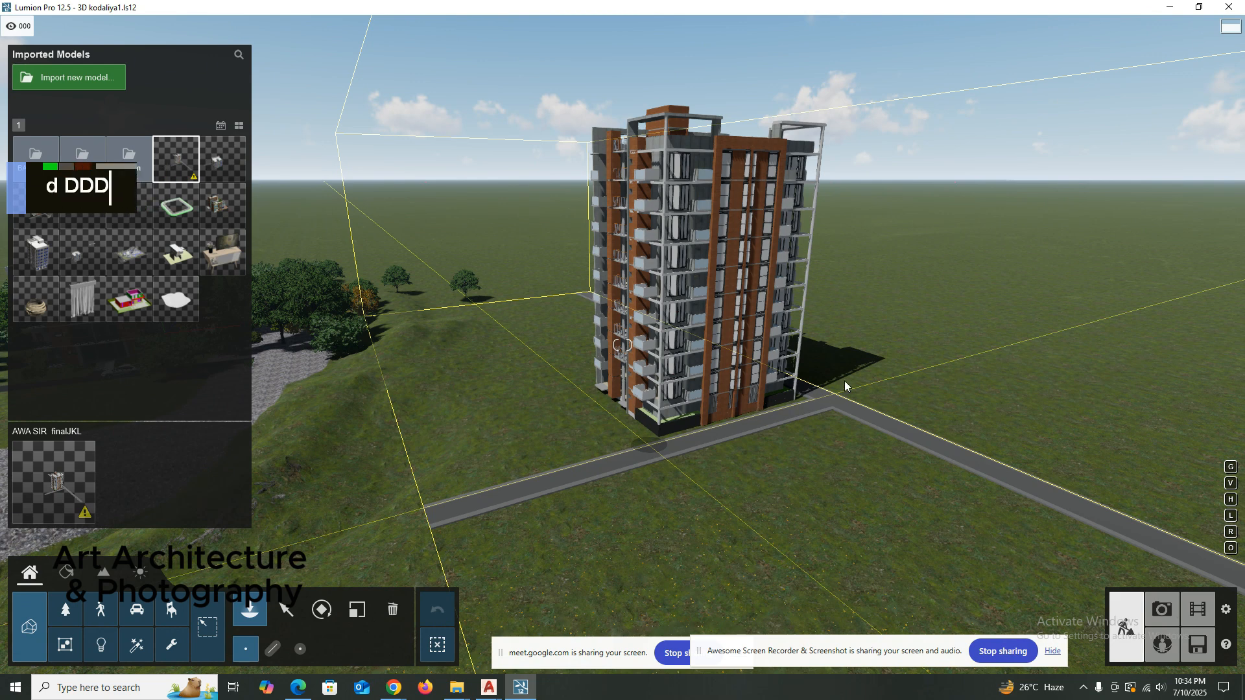
key(Escape)
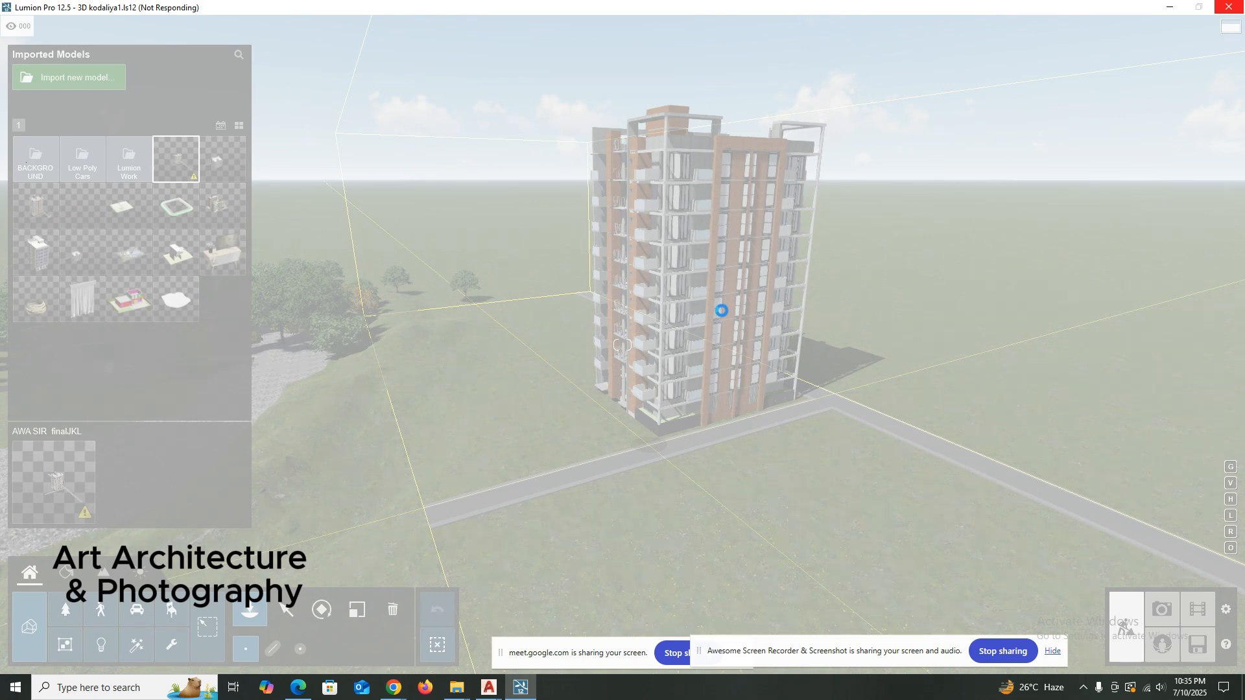
Examine the placed tower's brick facade from several angles, ending with a frontal view of the central brick bay.
key(shift+w)
key(d)
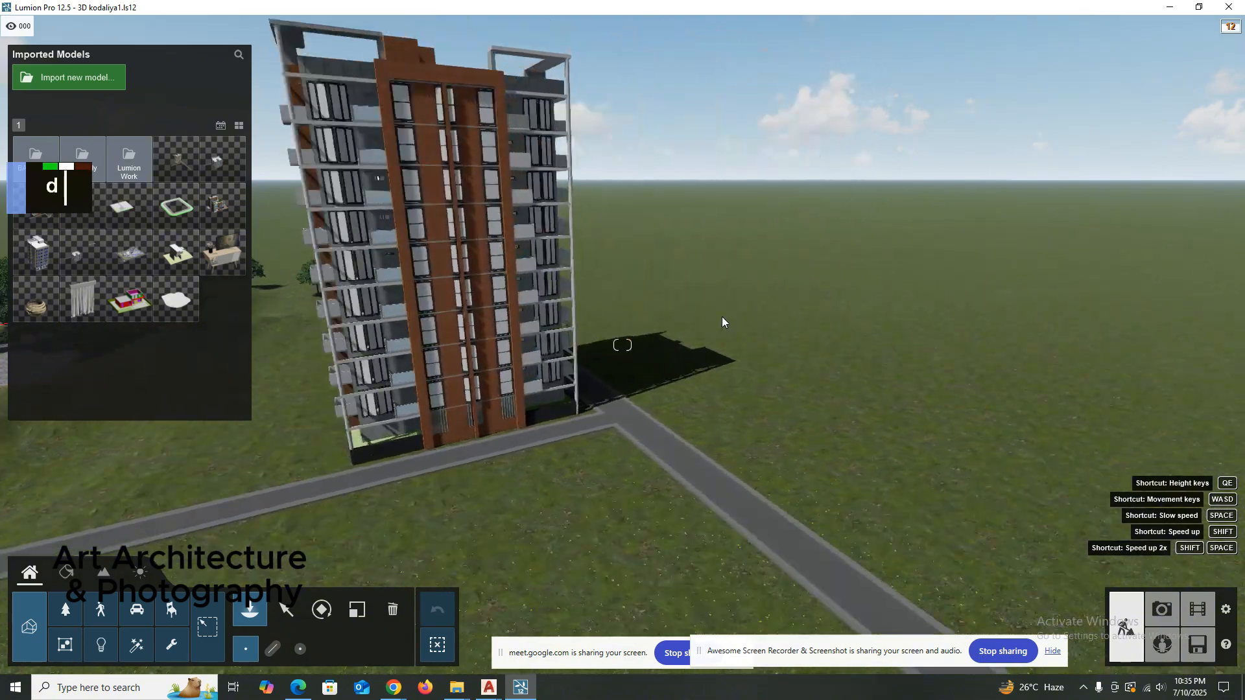
shift+right_drag(722, 317, 570, 303)
key(a)
key(a)
right_click(365, 319)
scroll(364, 319, up, 2)
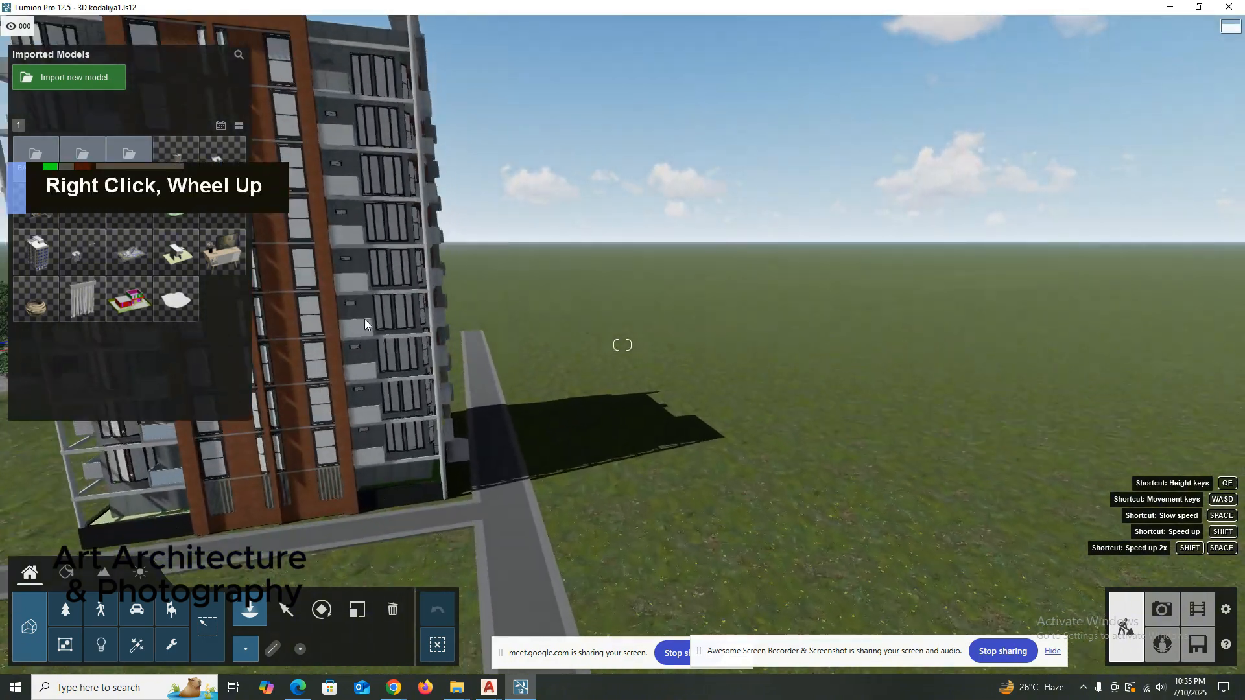
key(a)
right_drag(364, 319, 433, 363)
shift+scroll(411, 366, up, 2)
shift+scroll(411, 366, down, 2)
key(a)
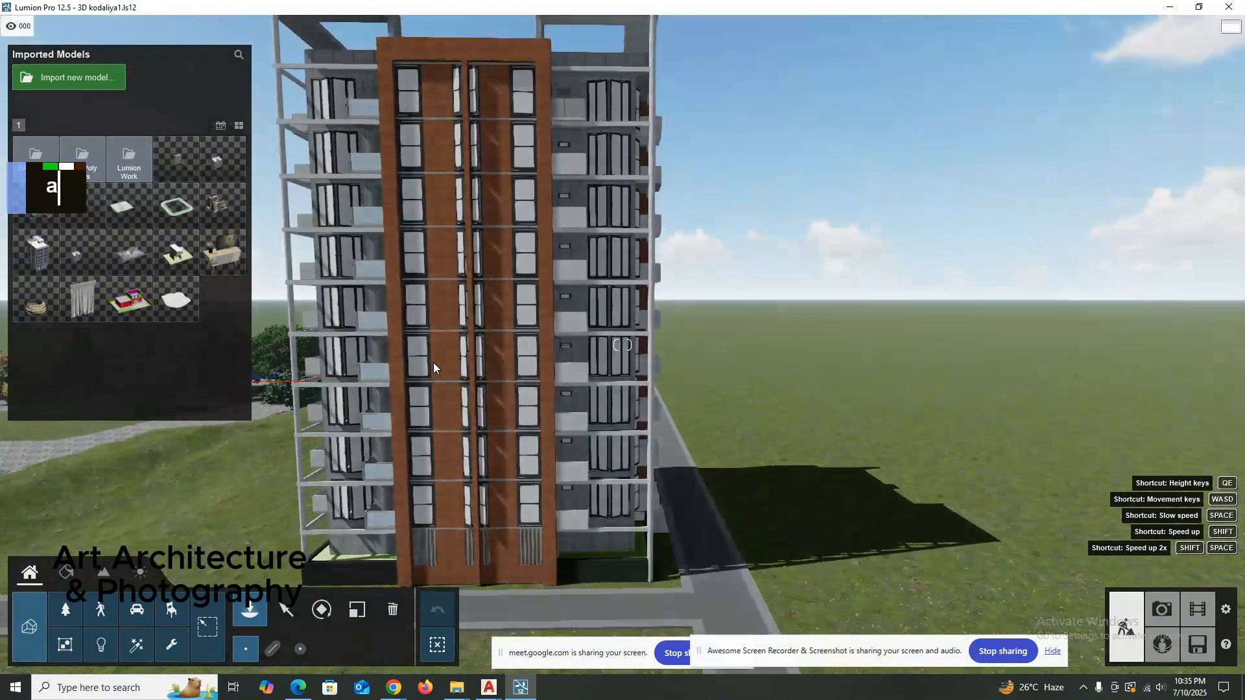
key(shift+a)
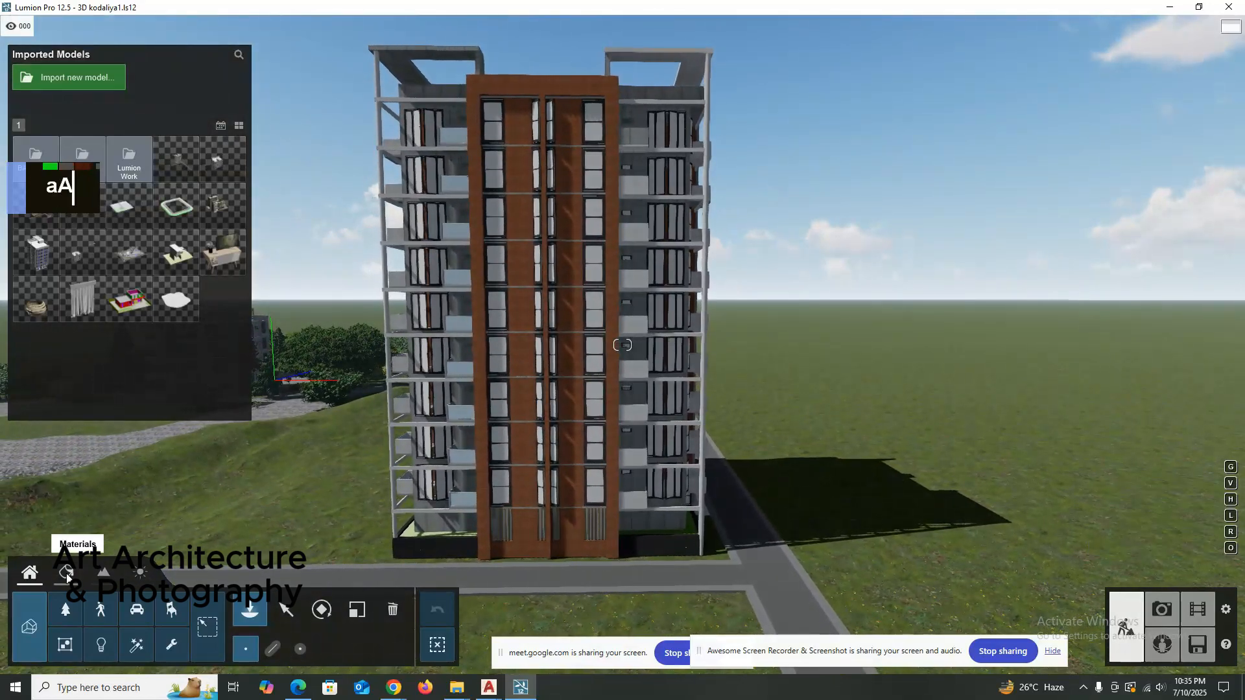
click(66, 573)
click(516, 307)
scroll(516, 307, up, 1)
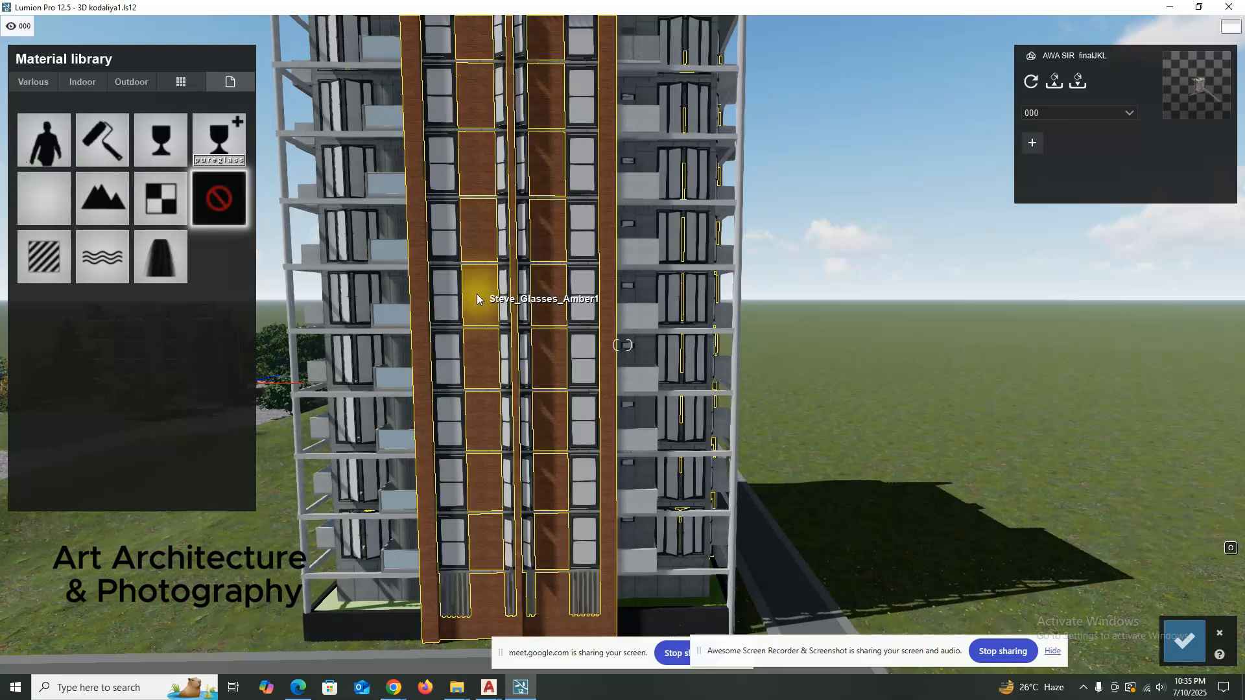
click(43, 256)
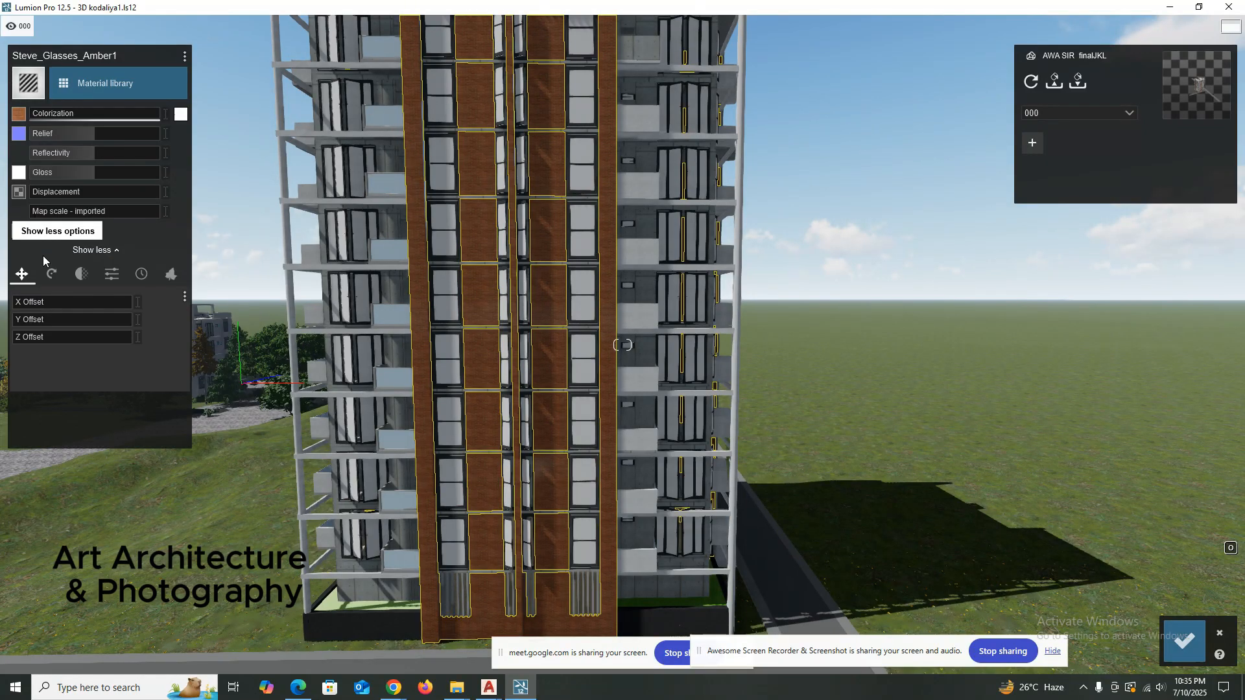
click(126, 84)
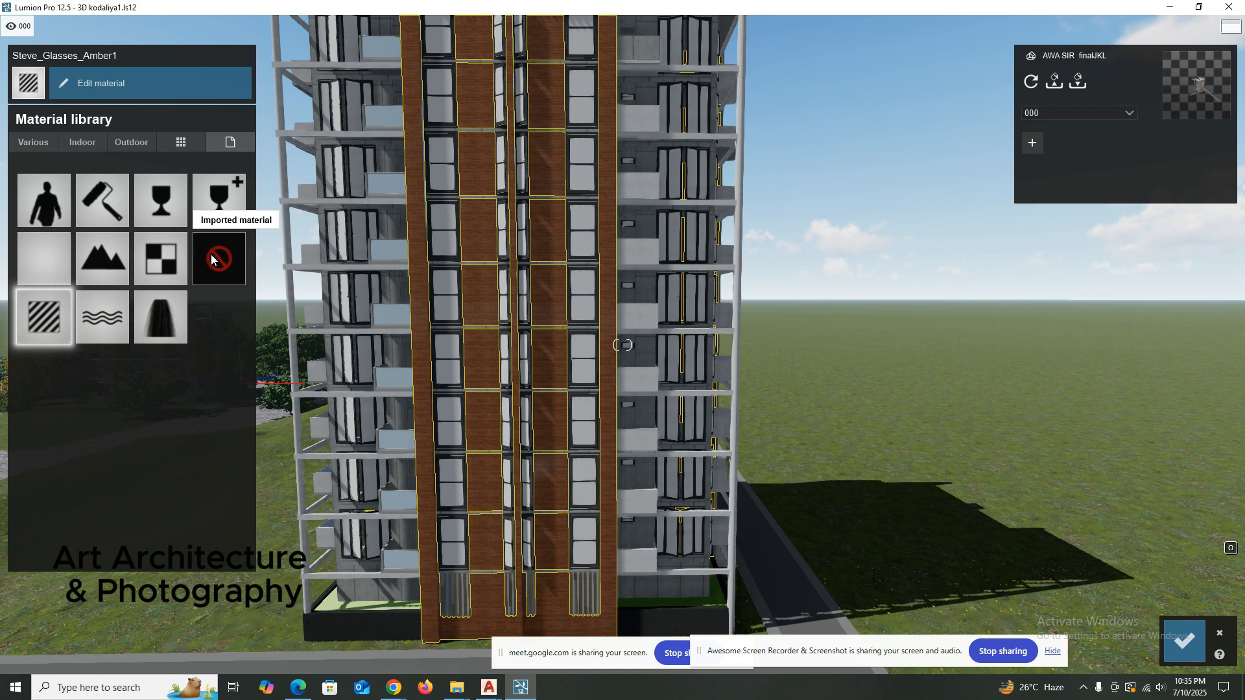
double_click(485, 294)
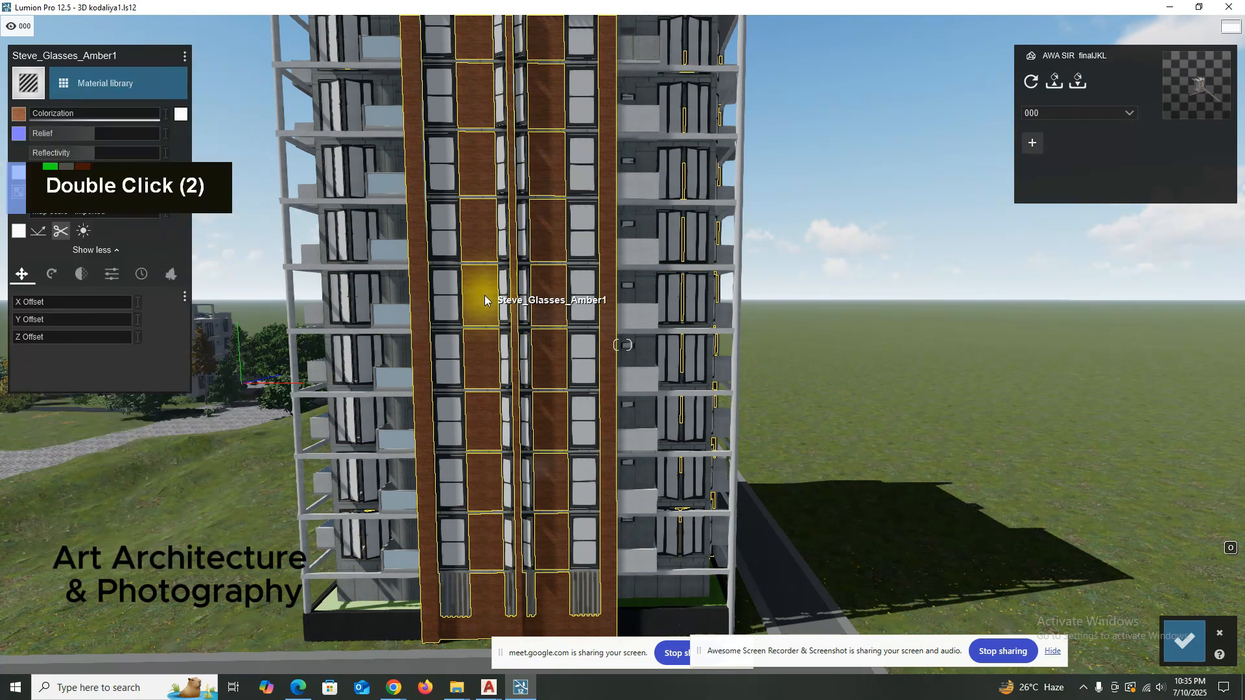
double_click(484, 294)
click(115, 86)
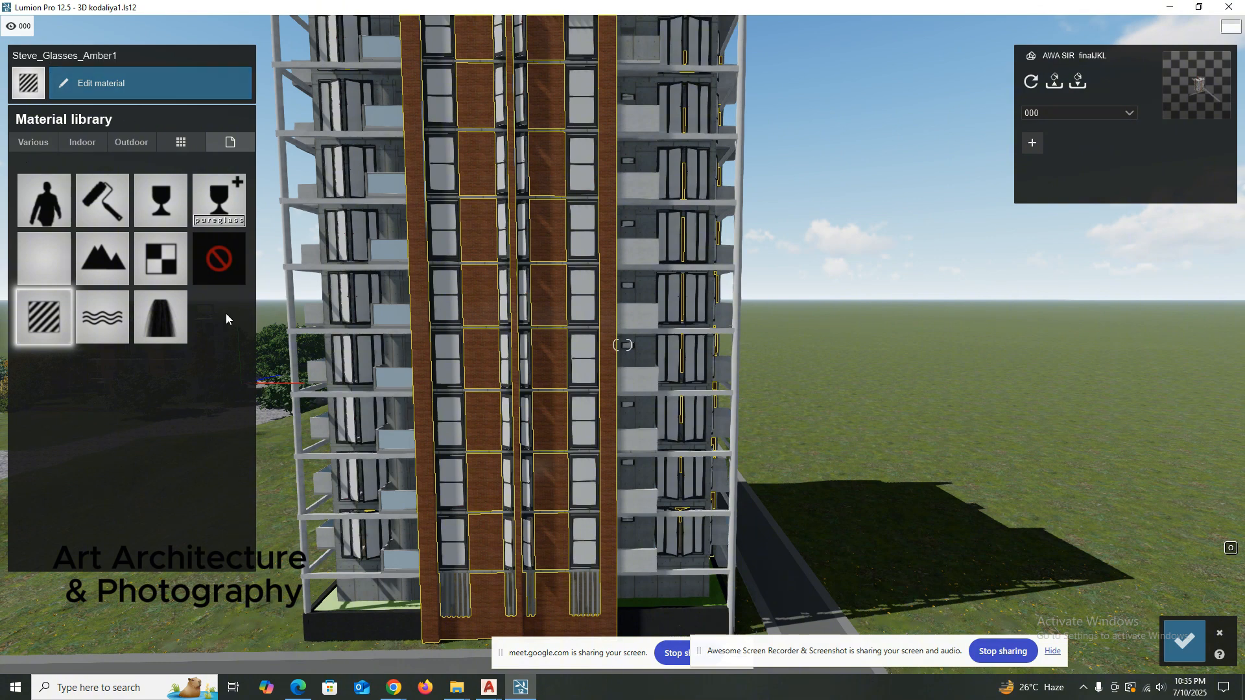
click(37, 318)
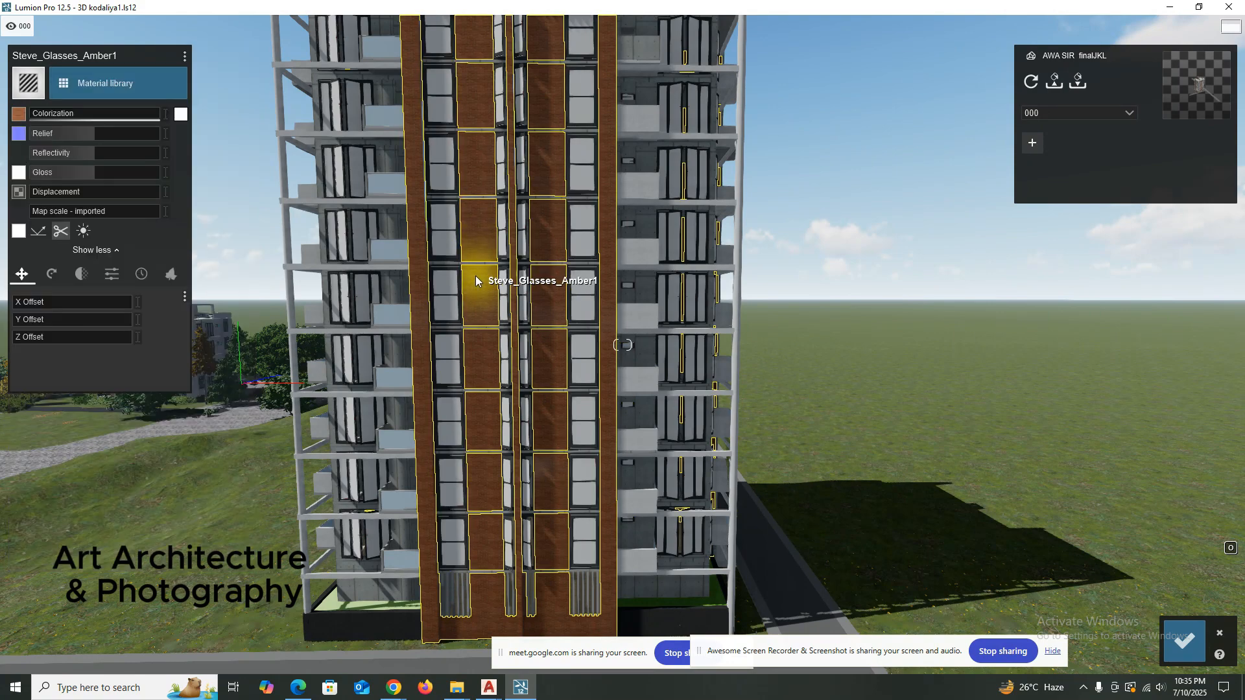
double_click(476, 281)
double_click(476, 281)
double_click(477, 281)
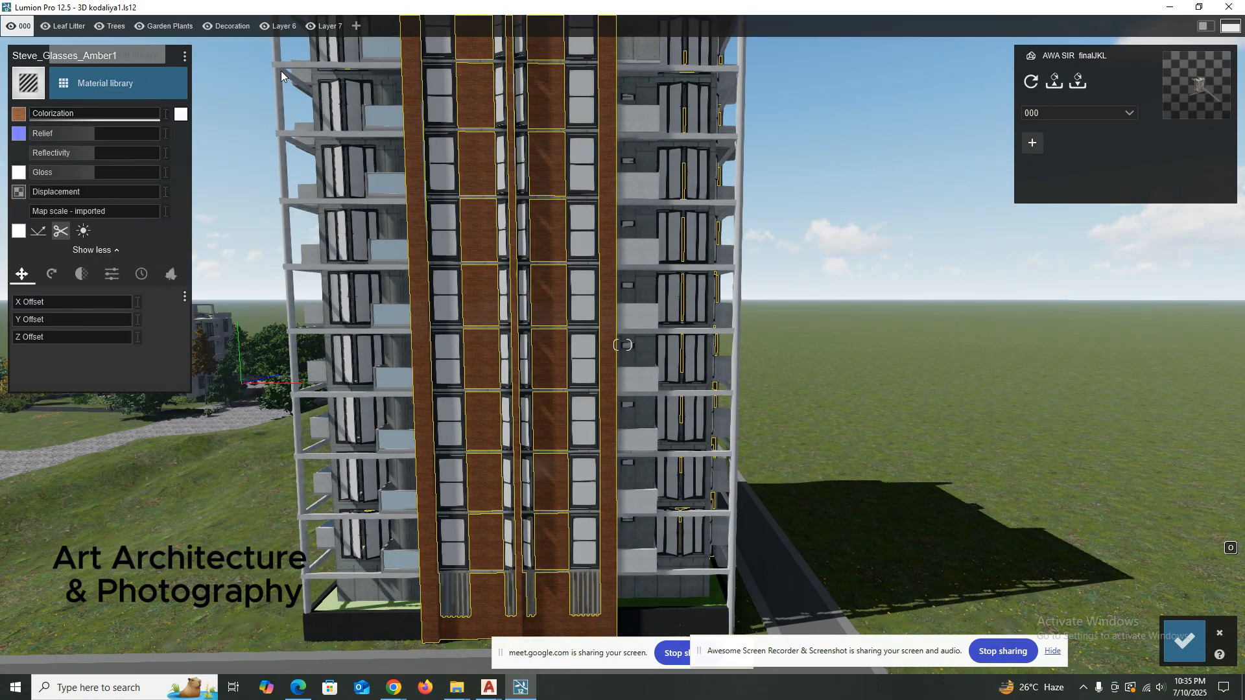
click(1219, 632)
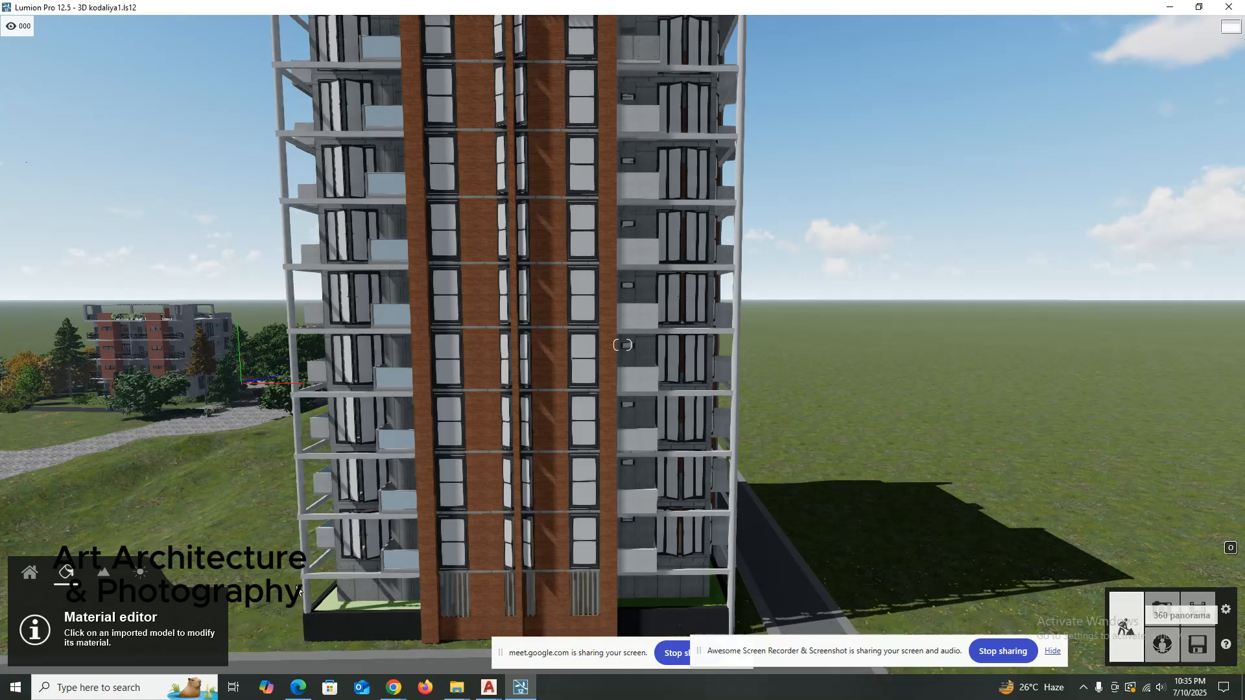
Select the tower's Steve_Glasses_Amber1 brick walls for material editing and assign them the Standard custom material.
double_click(72, 575)
double_click(72, 575)
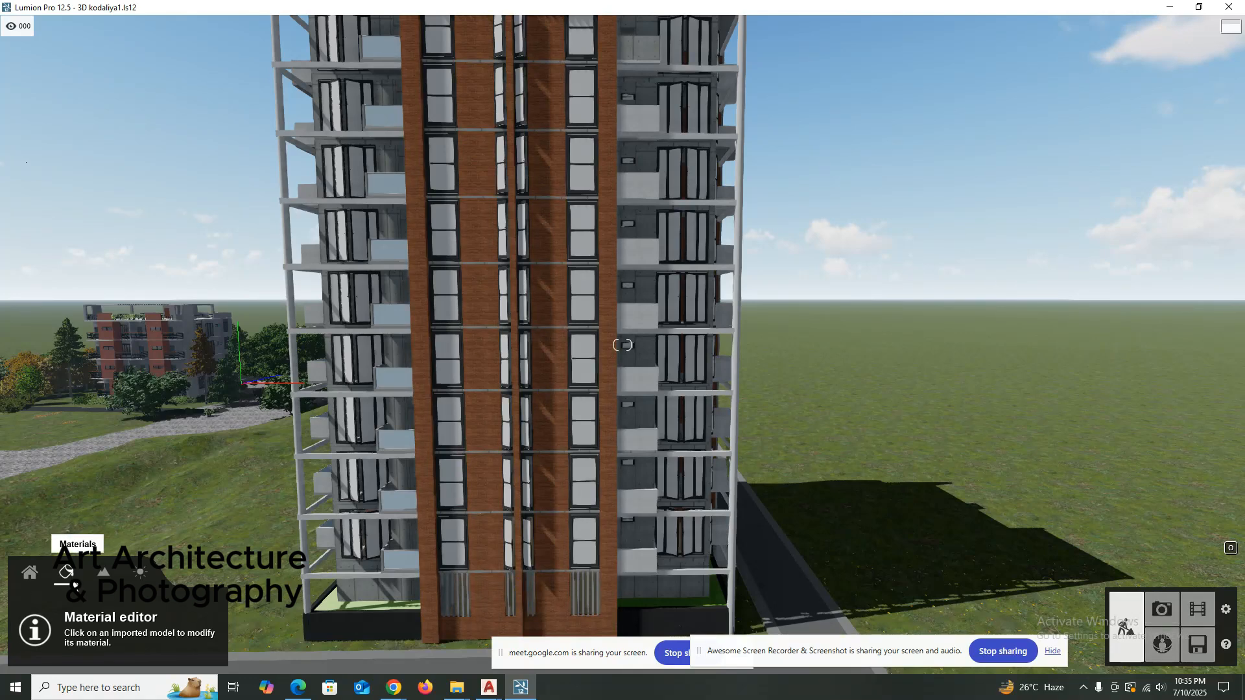
double_click(71, 575)
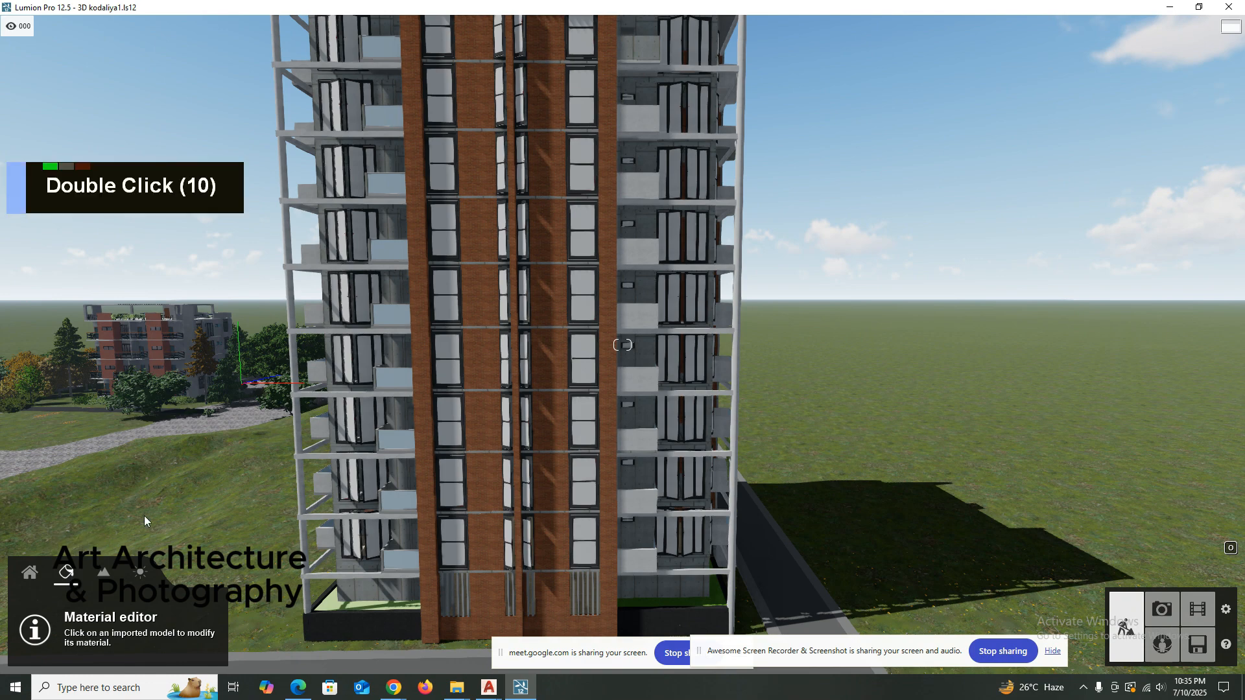
double_click(481, 356)
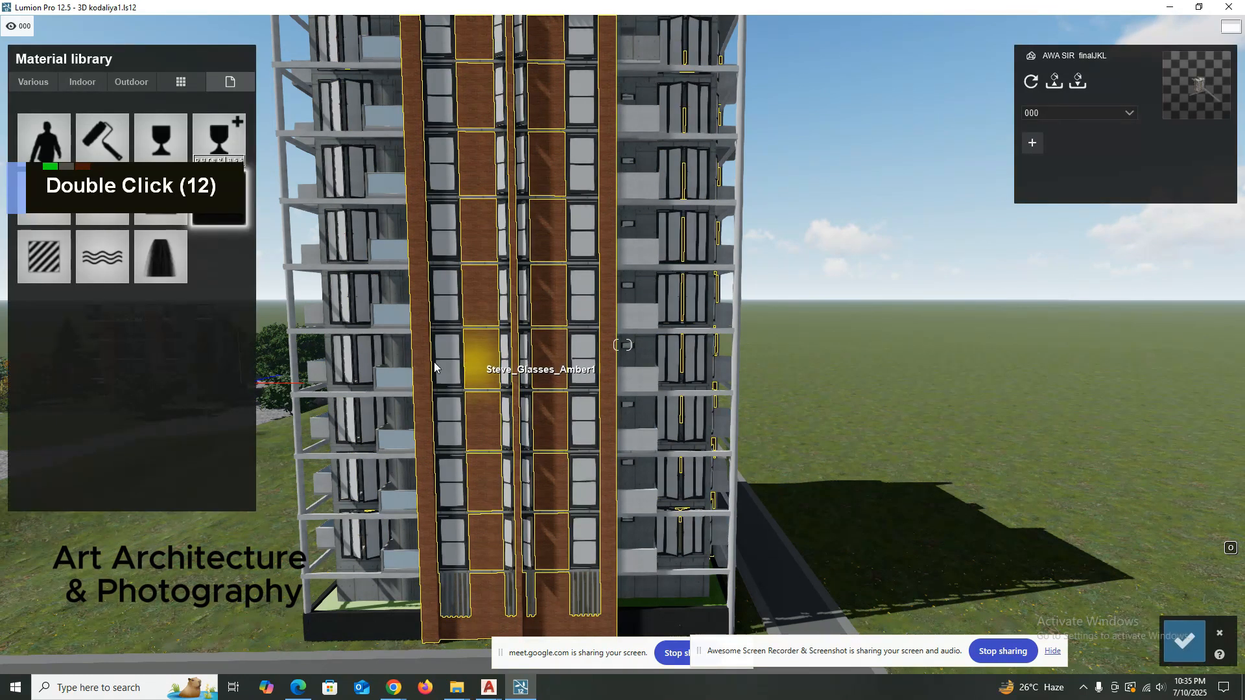
click(39, 249)
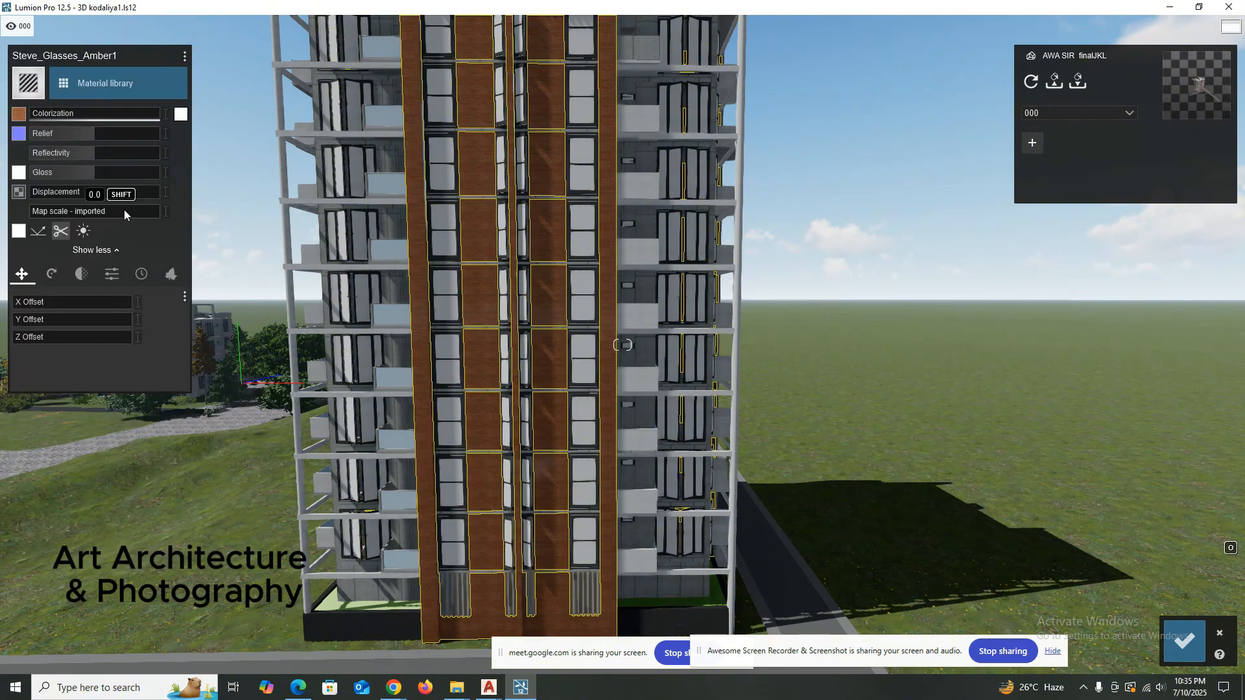
Tint the brick material very dark red with a slight colorization and set its reflectivity to 1.6.
scroll(492, 305, up, 5)
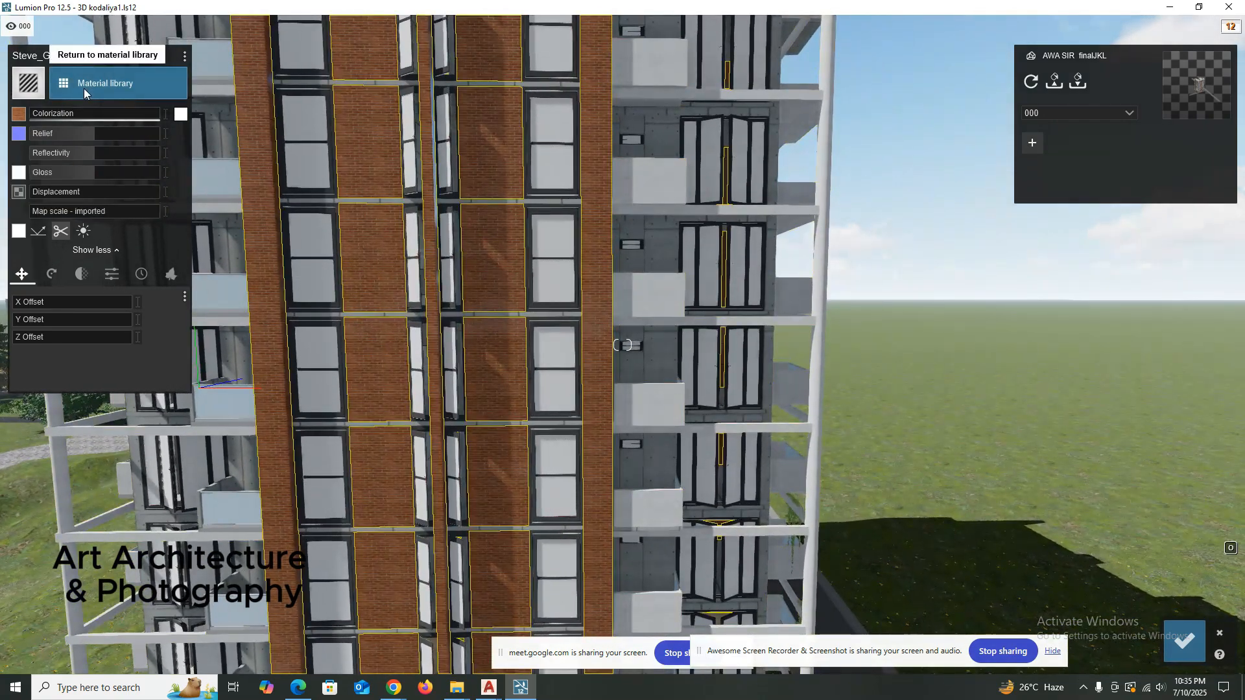
mouse_move(37, 116)
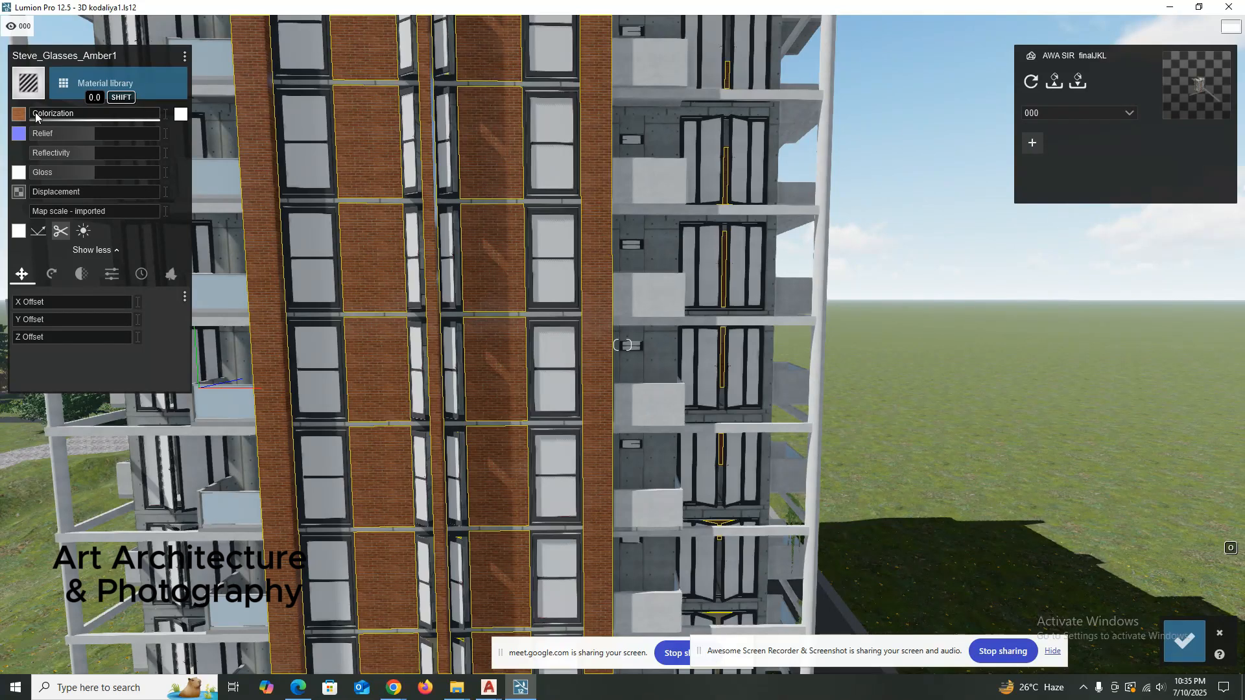
click(181, 115)
click(283, 109)
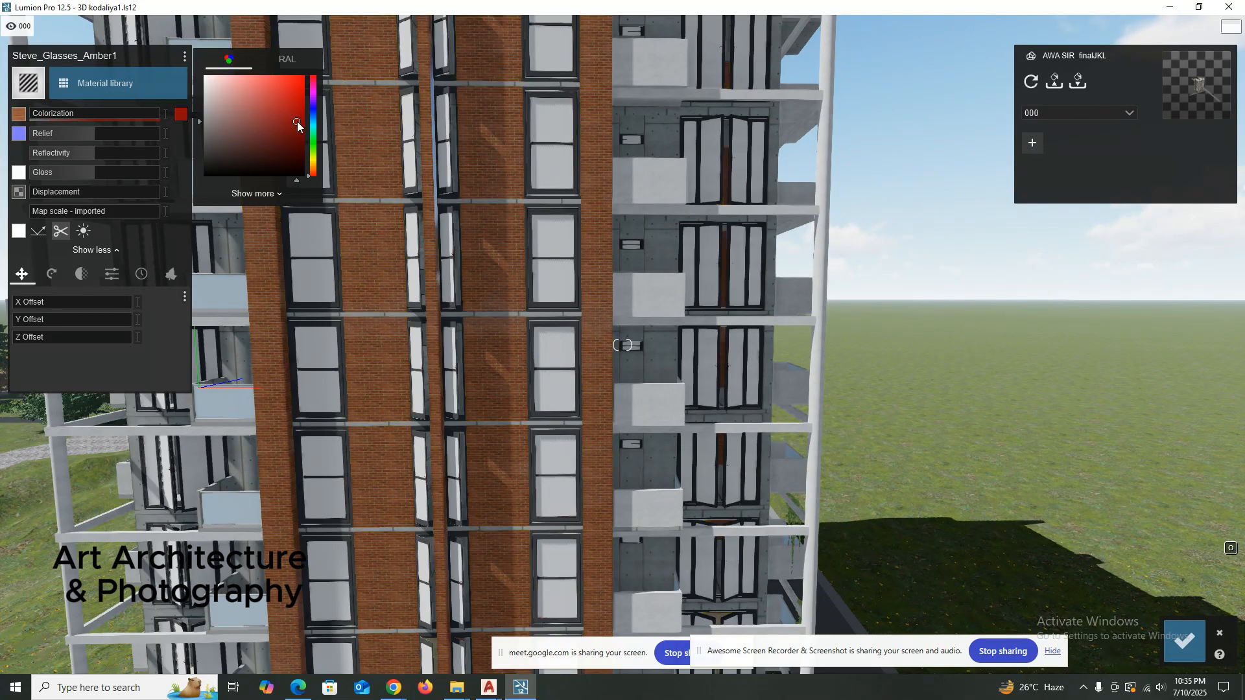
click(288, 162)
drag(292, 164, 296, 166)
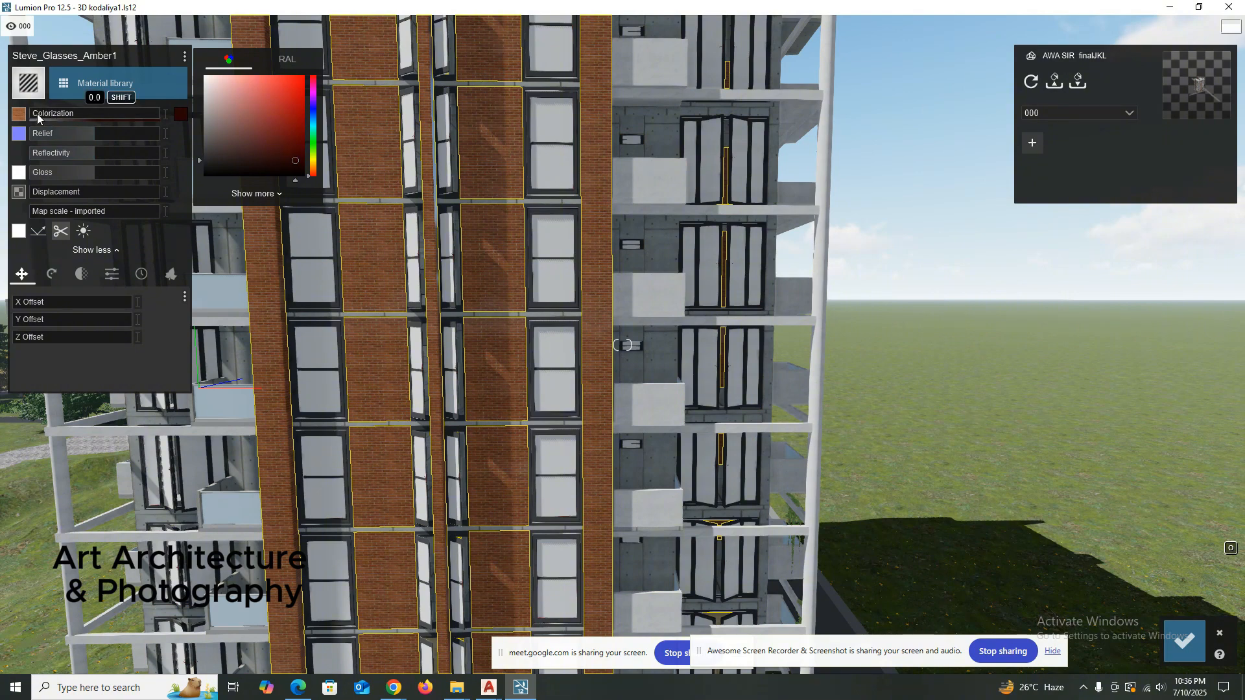
mouse_move(37, 114)
mouse_down()
mouse_move(64, 113)
mouse_move(51, 113)
mouse_up()
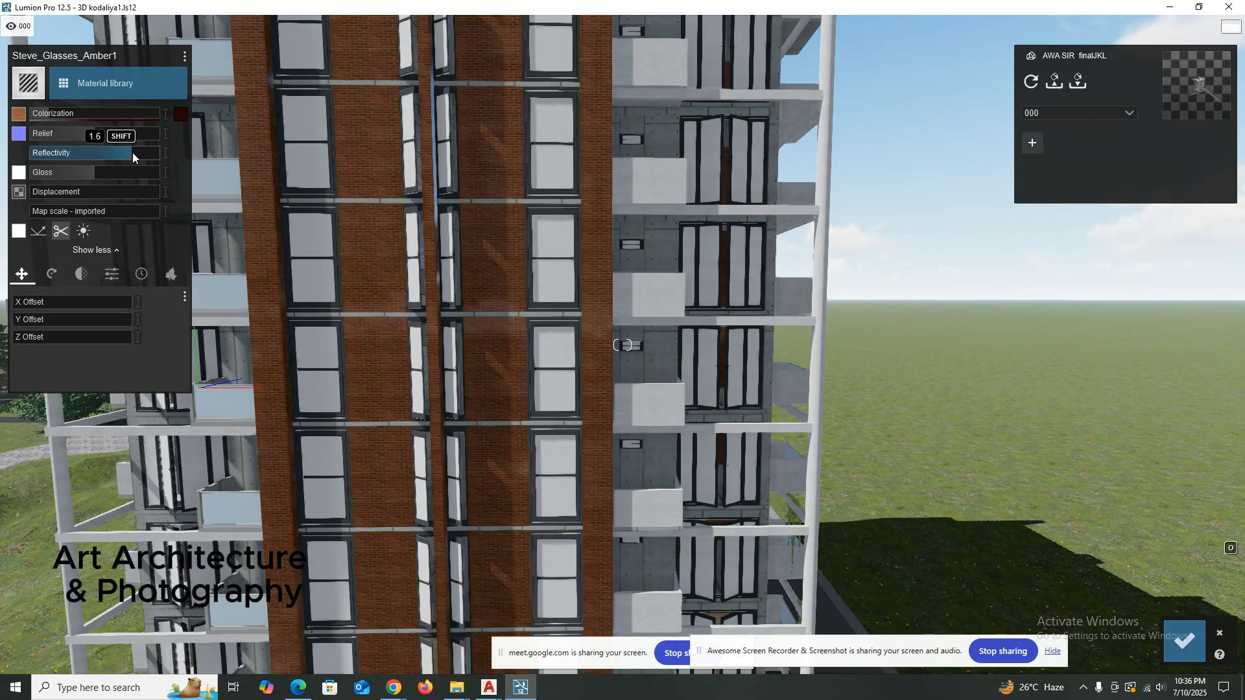
Examine the reflective brick walls up close, along with the material's position offsets and heading, pitch and bank options.
scroll(347, 223, up, 3)
right_drag(367, 221, 446, 275)
scroll(332, 241, up, 2)
right_drag(332, 241, 403, 334)
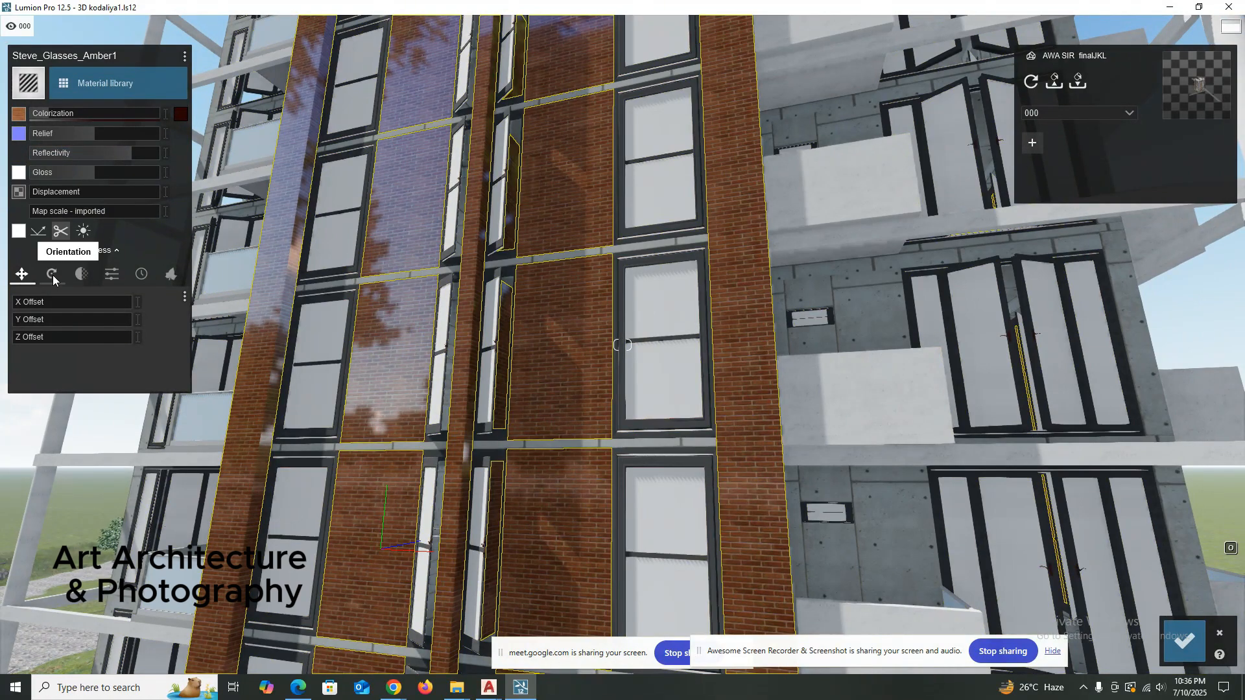
right_drag(363, 305, 434, 317)
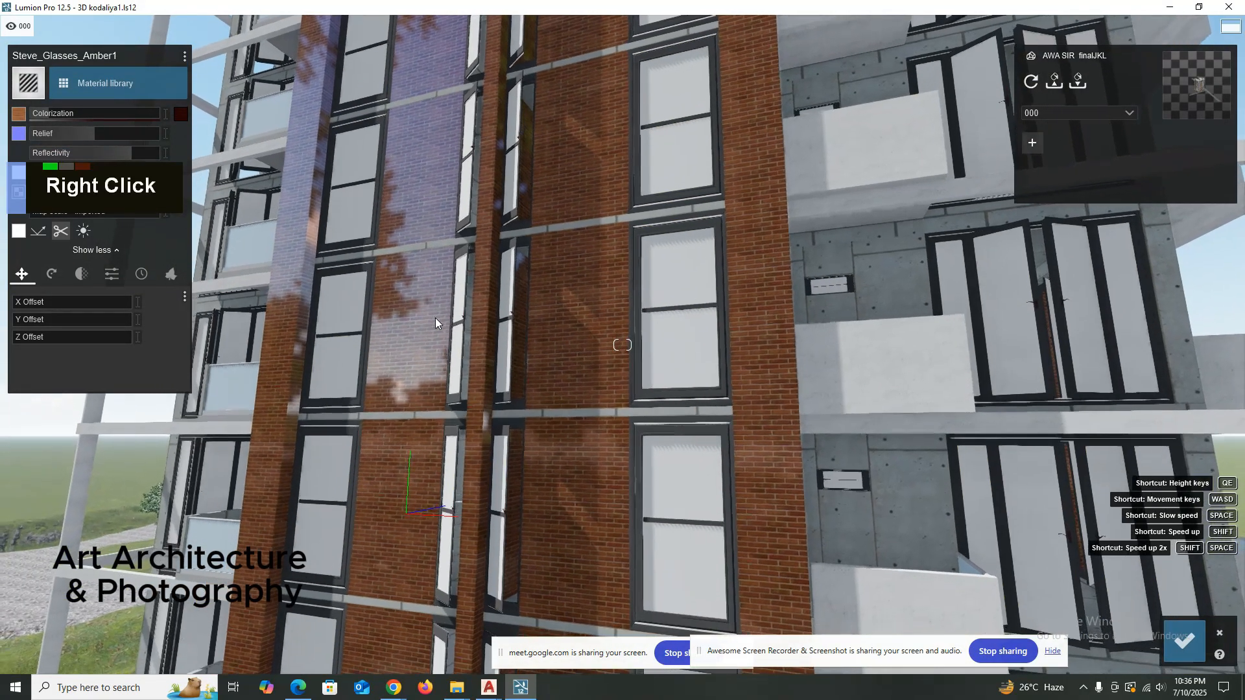
click(52, 275)
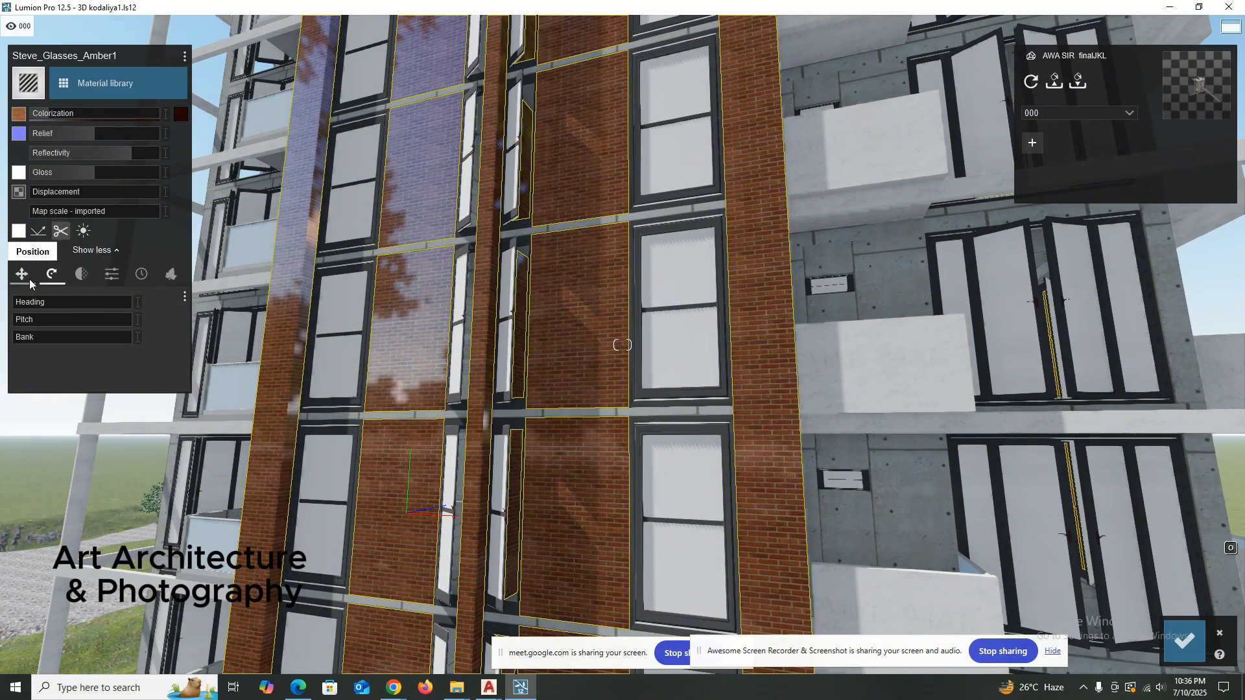
click(29, 279)
click(47, 279)
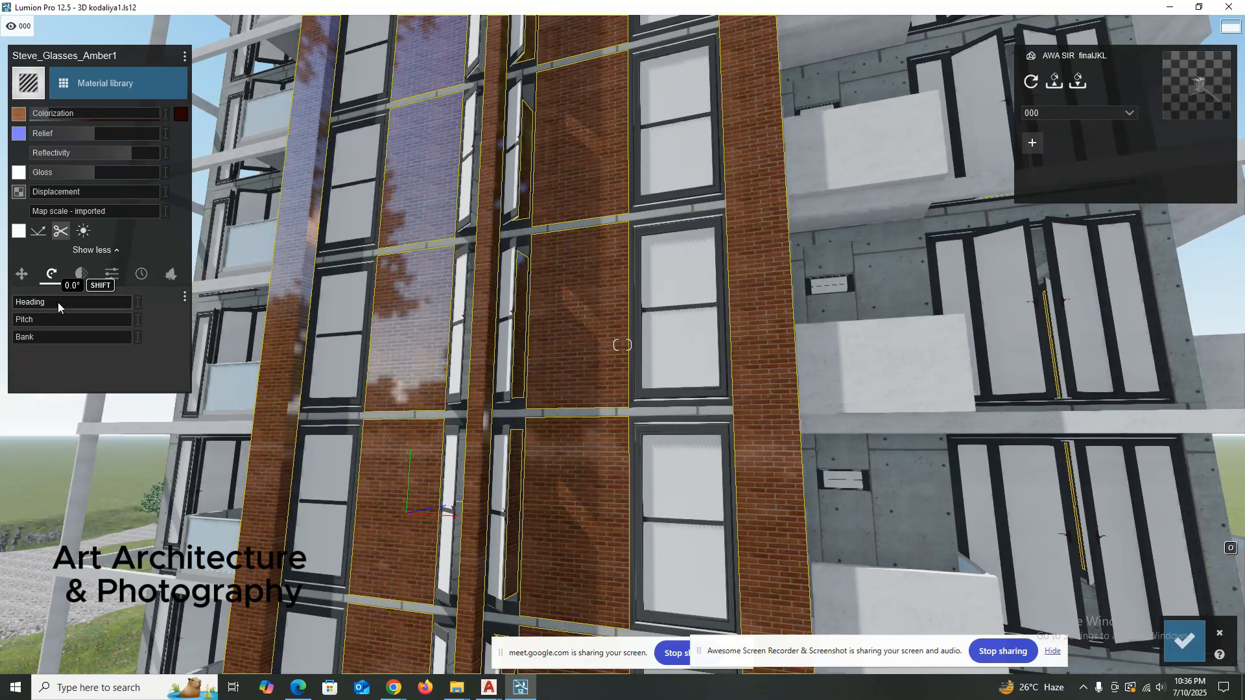
Examine the brick material's heading, pitch and bank, waxiness and transparency, and emissive, saturation, specular and flicker reduction options.
click(79, 275)
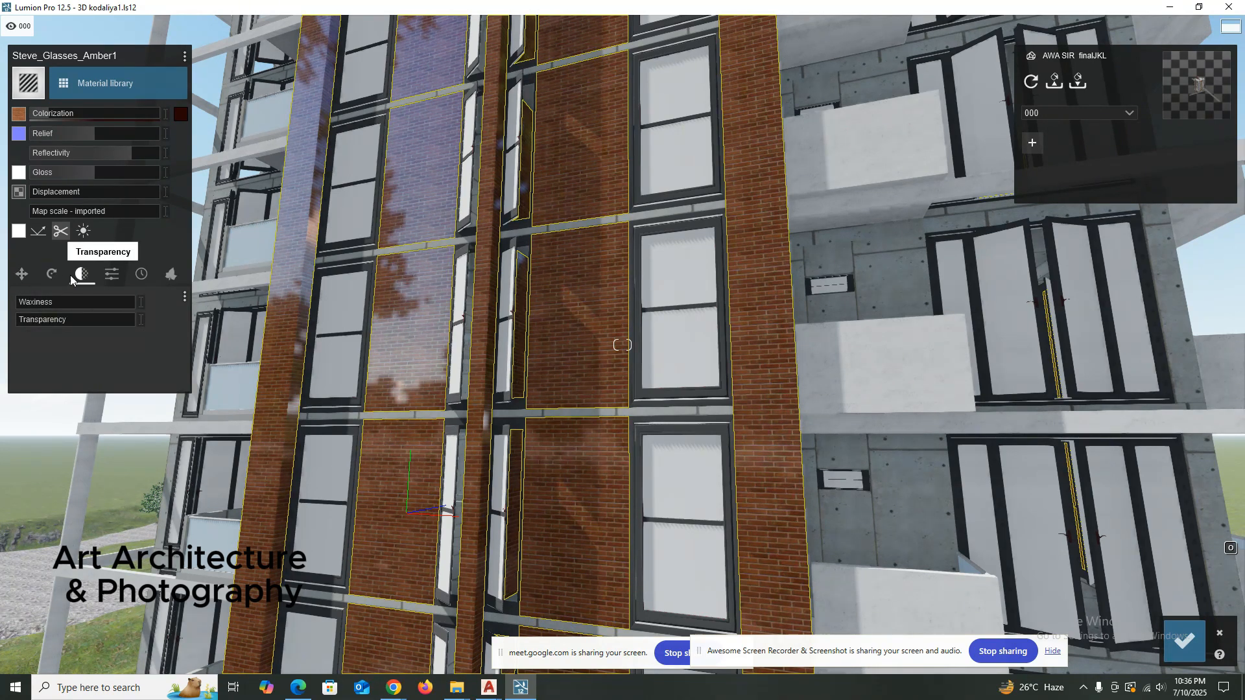
click(56, 278)
click(84, 277)
click(51, 275)
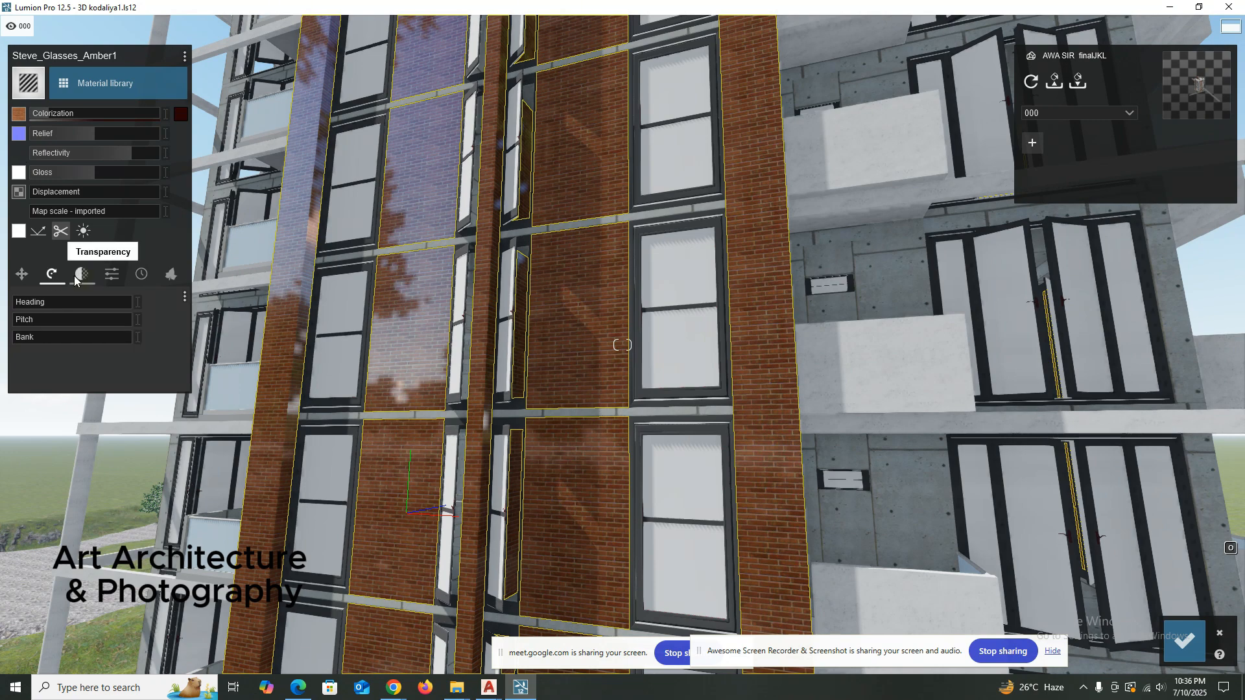
click(76, 278)
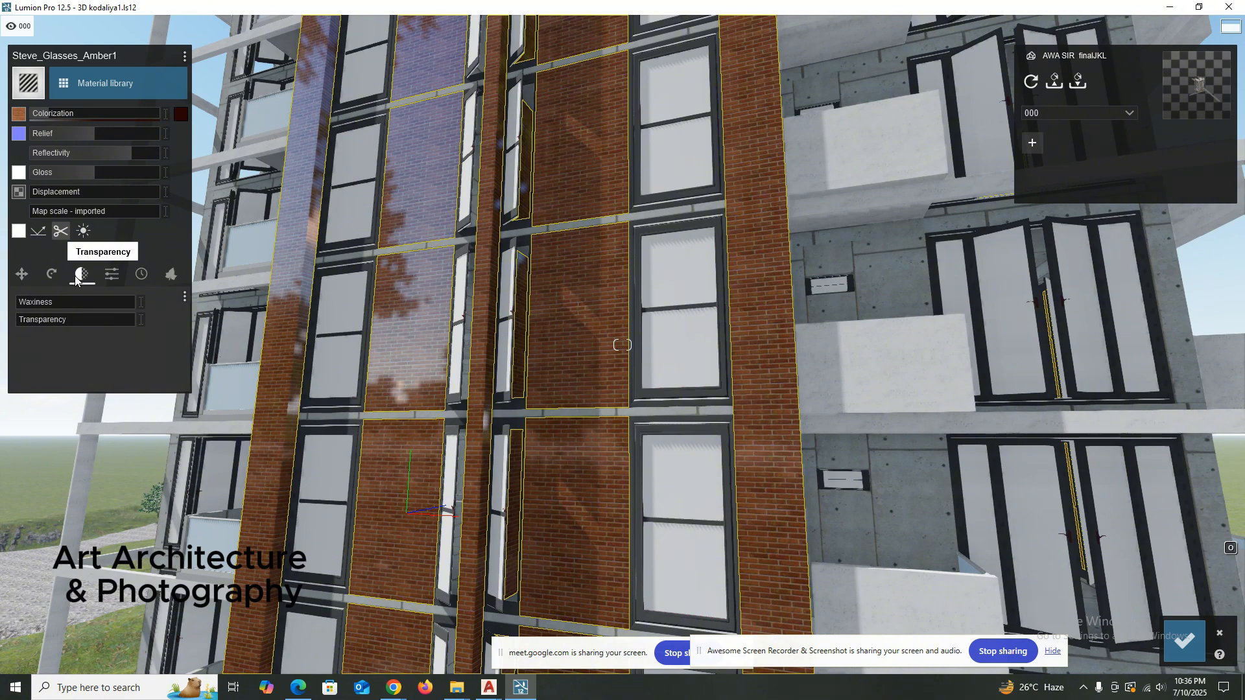
click(113, 275)
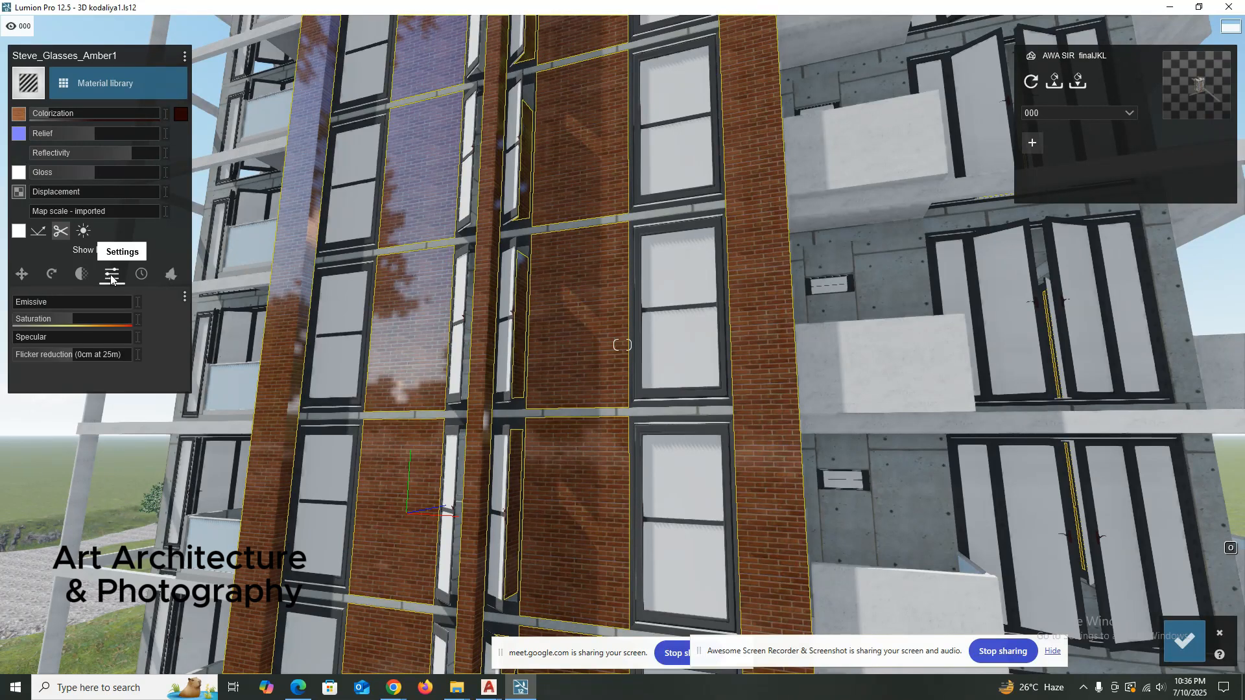
click(82, 277)
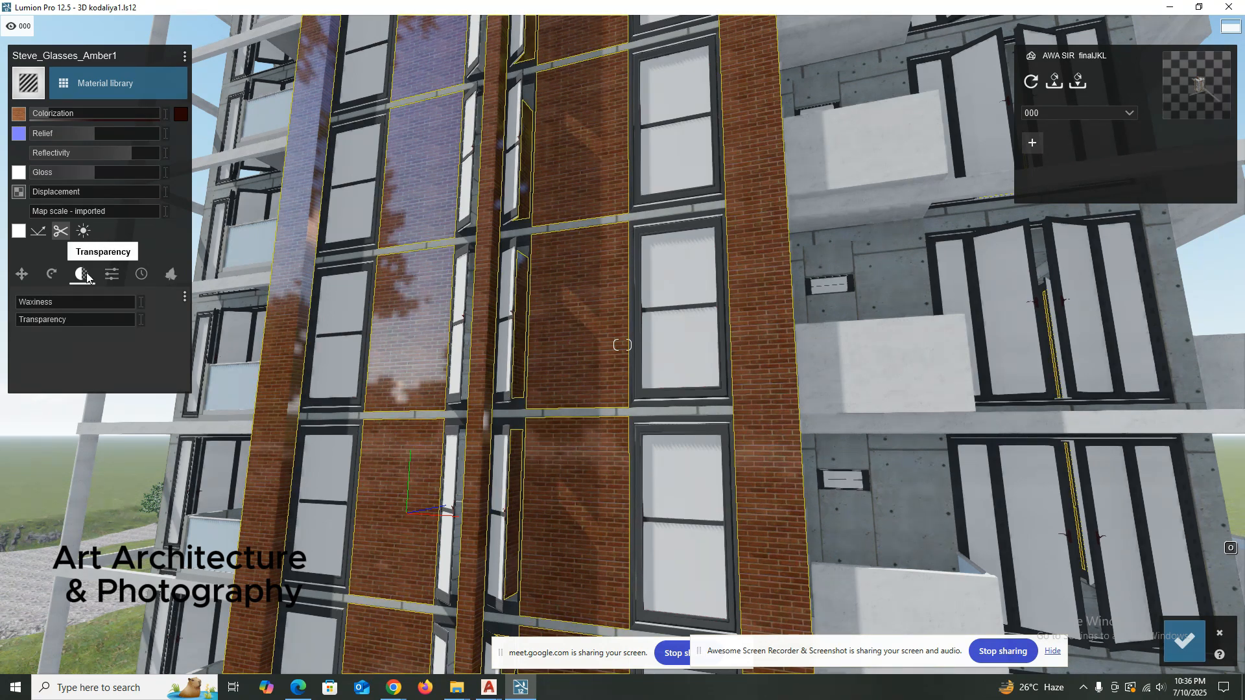
click(113, 275)
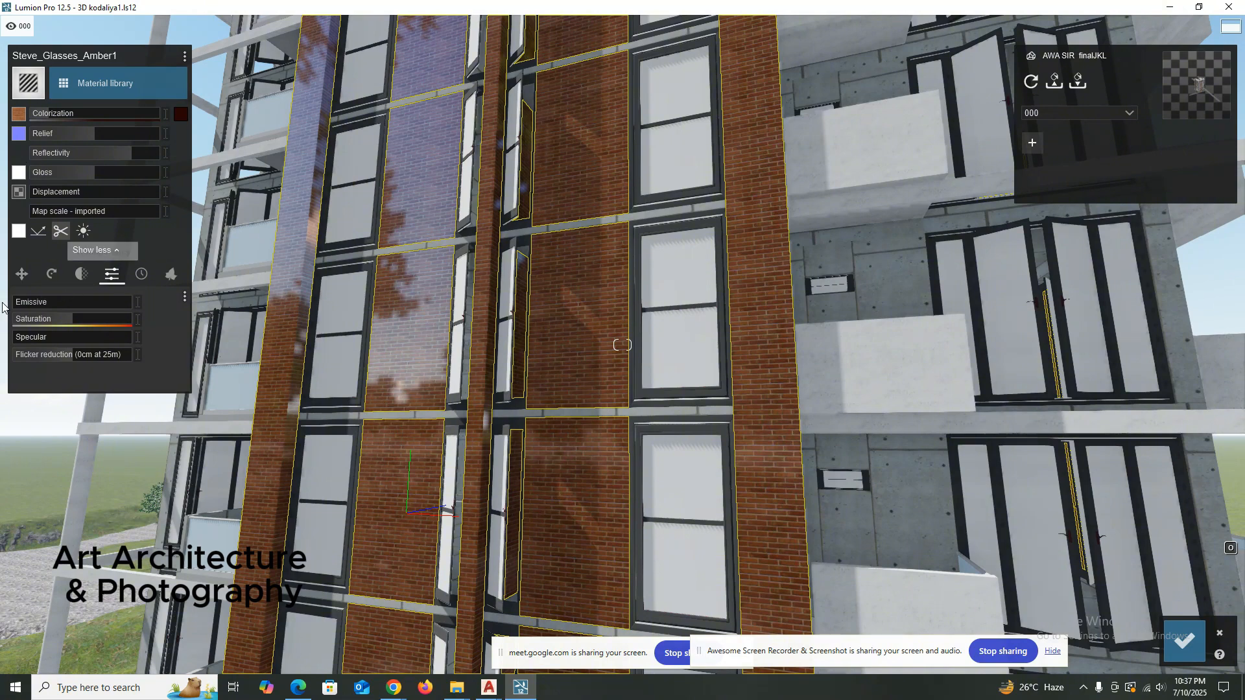
mouse_move(29, 306)
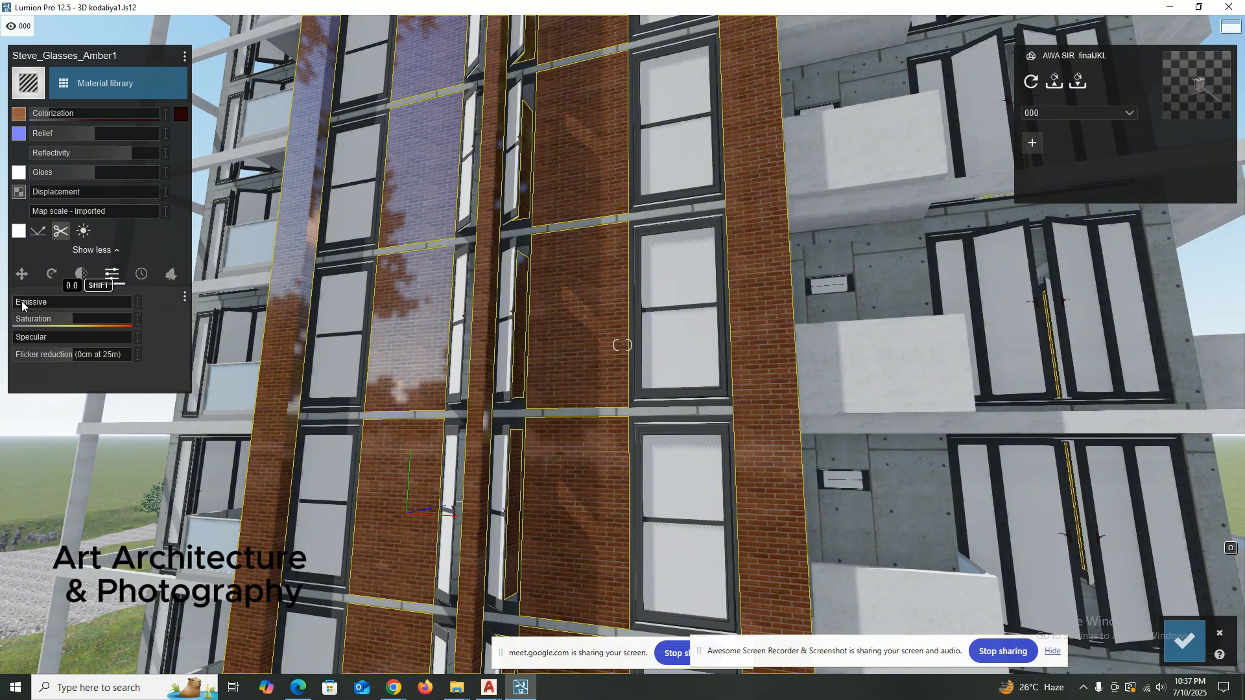
mouse_move(28, 301)
mouse_down()
mouse_move(67, 301)
mouse_move(7, 301)
mouse_up()
Apply Stone weathering of 0.7 to the brick material and inspect the walls up close.
click(139, 275)
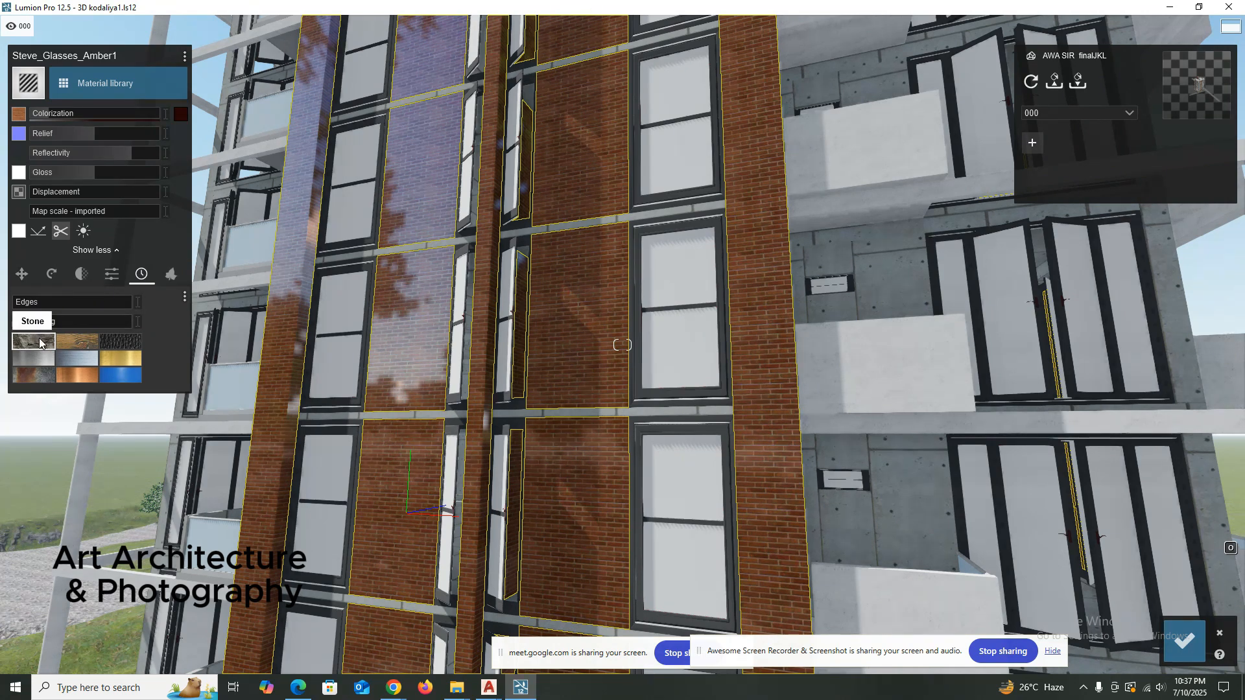
scroll(376, 364, up, 5)
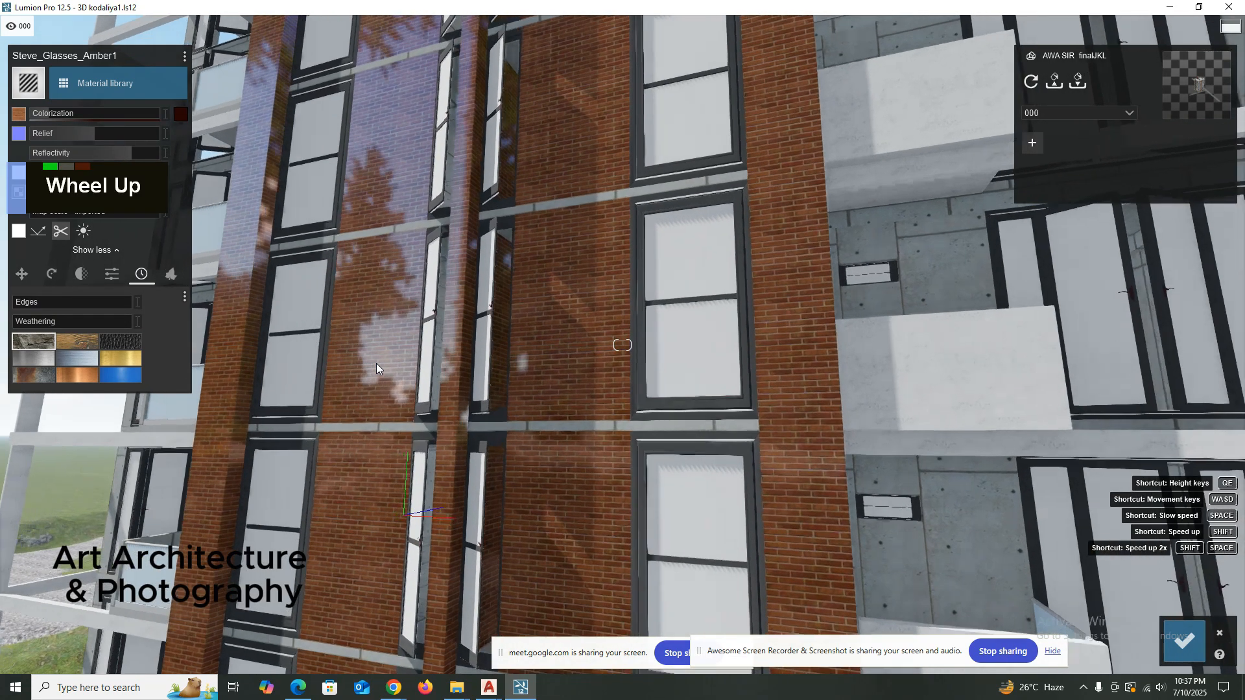
scroll(377, 359, up, 5)
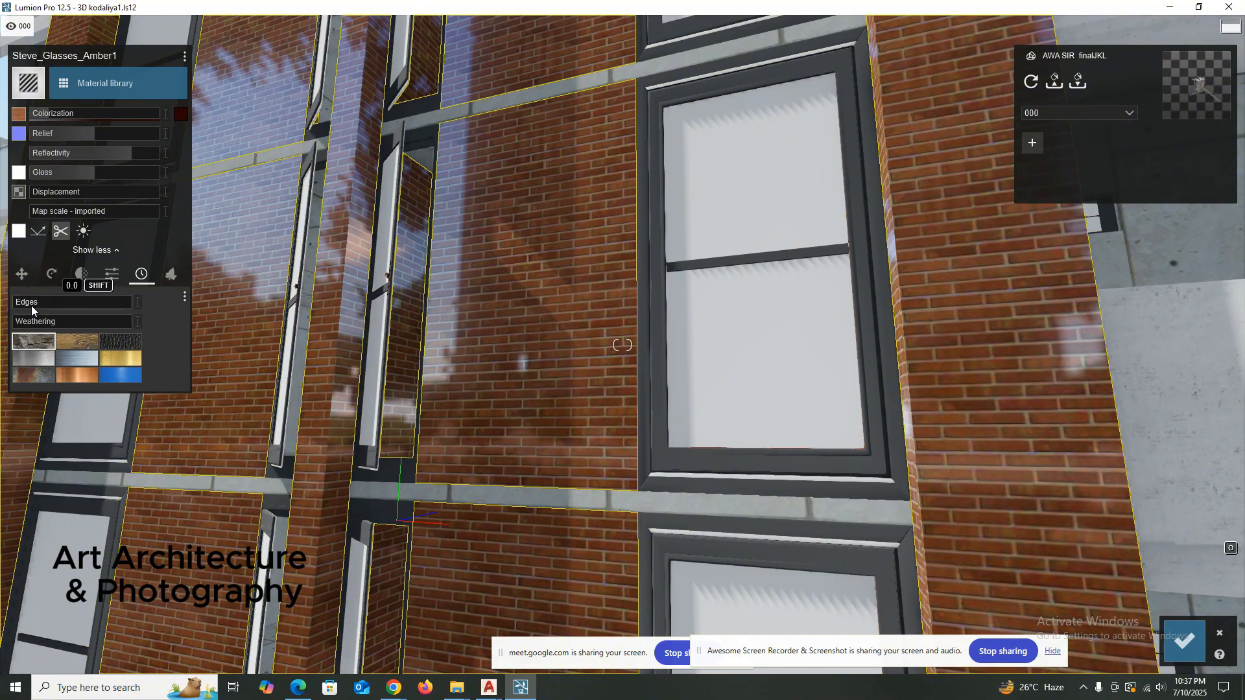
click(31, 324)
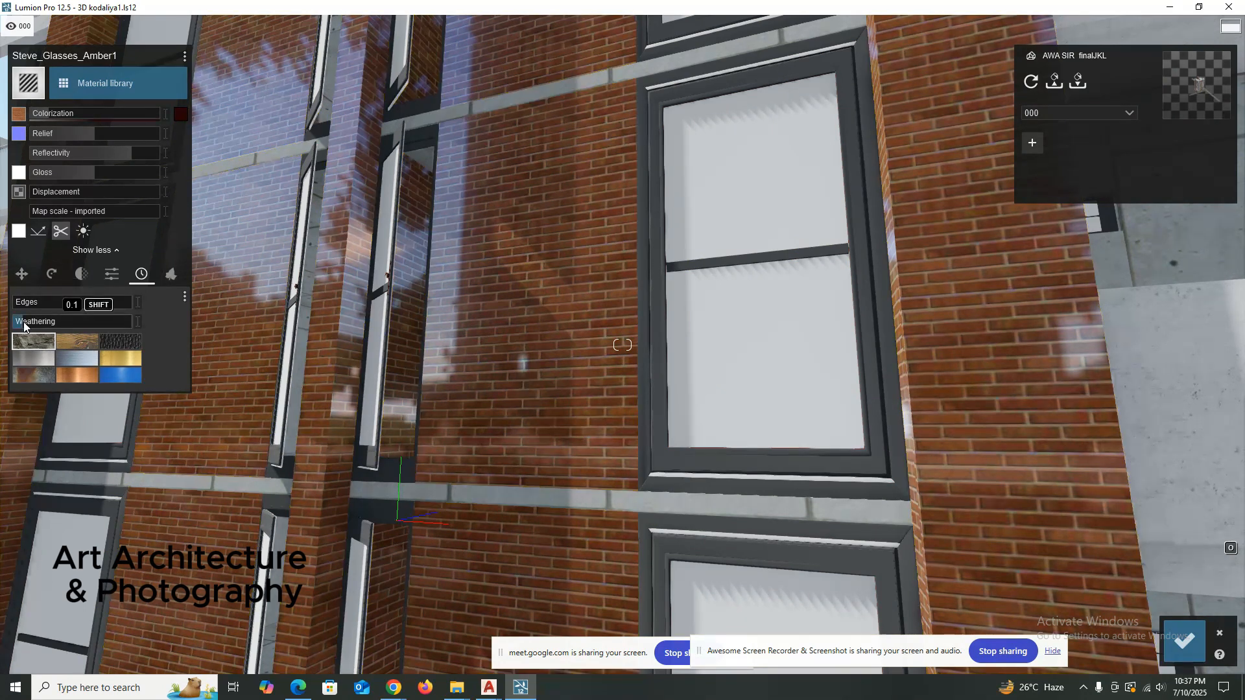
drag(32, 324, 71, 325)
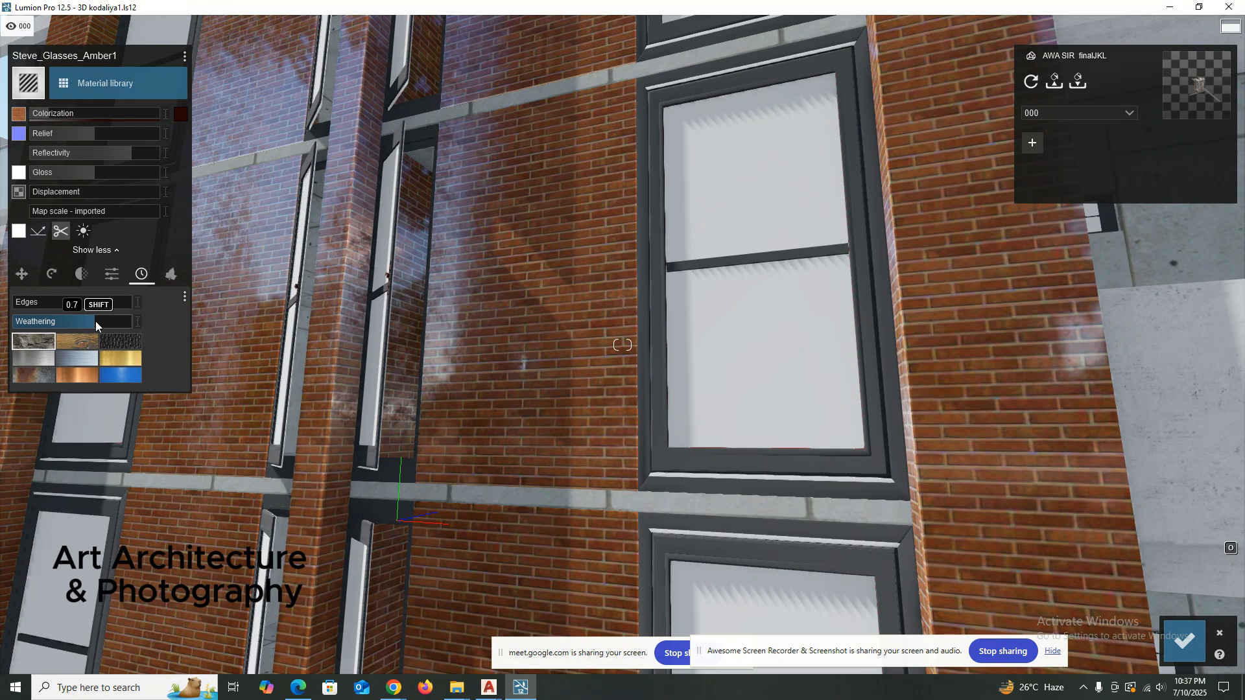
scroll(454, 354, up, 5)
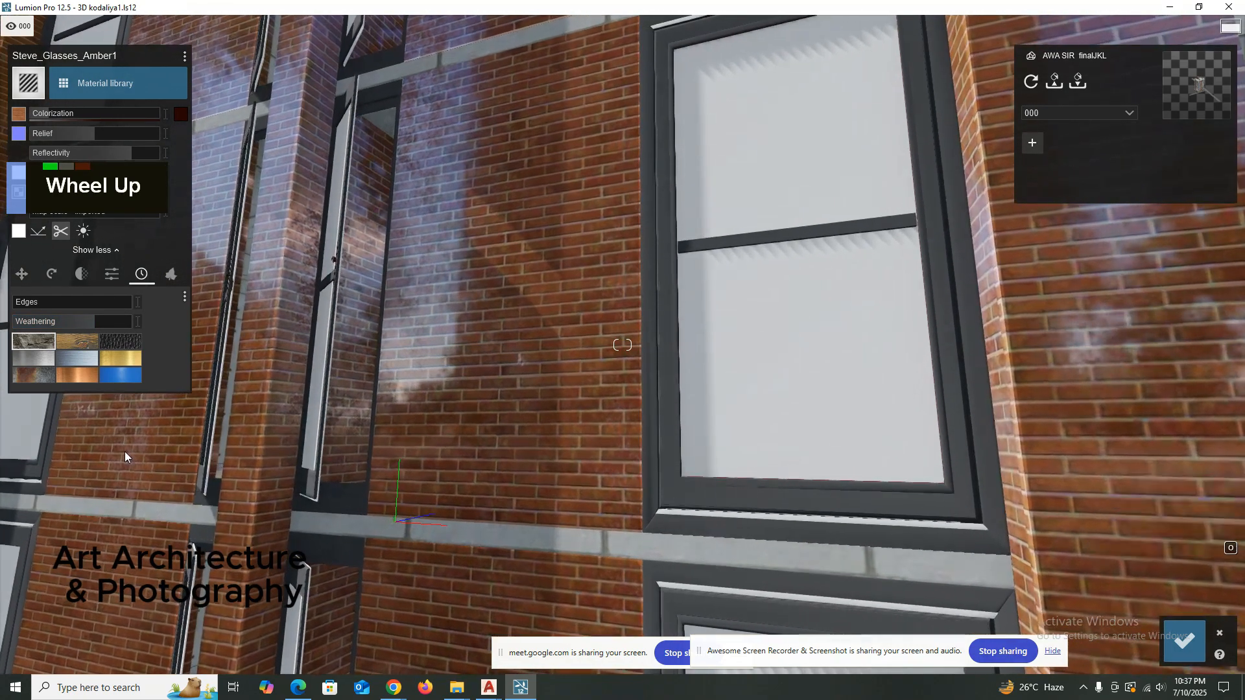
right_drag(427, 384, 421, 381)
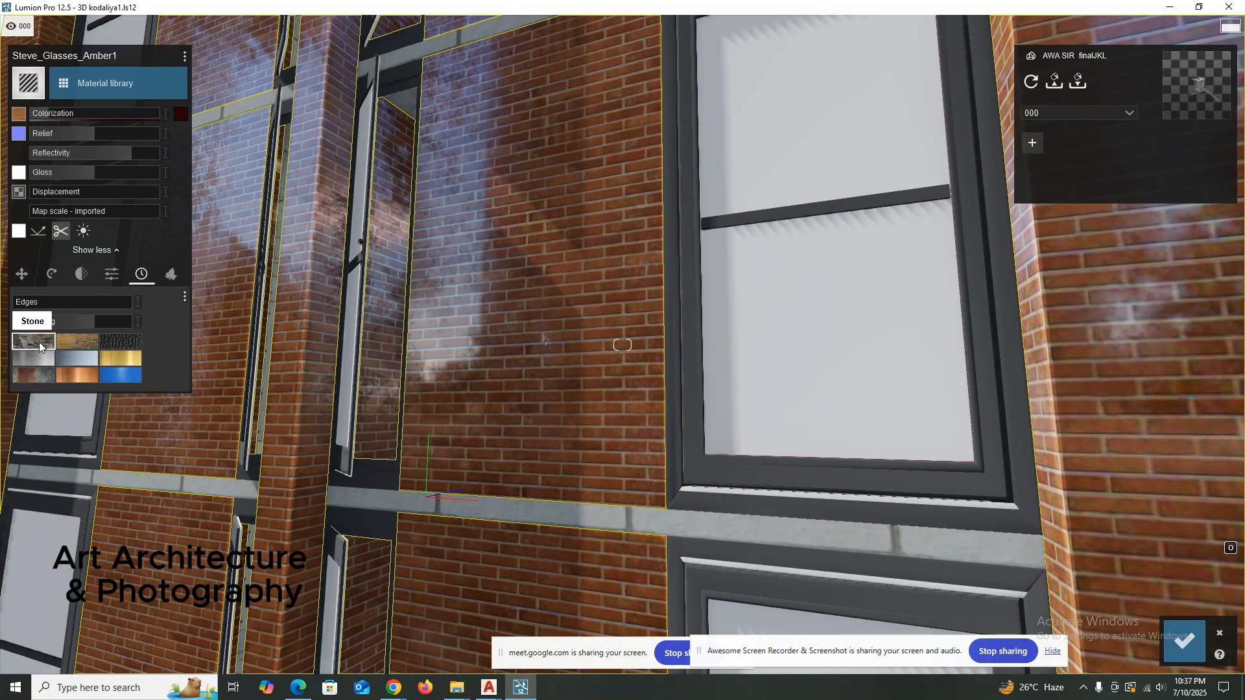
Try another weathering type on the bricks, restore Stone and slightly increase the weathering amount.
click(82, 341)
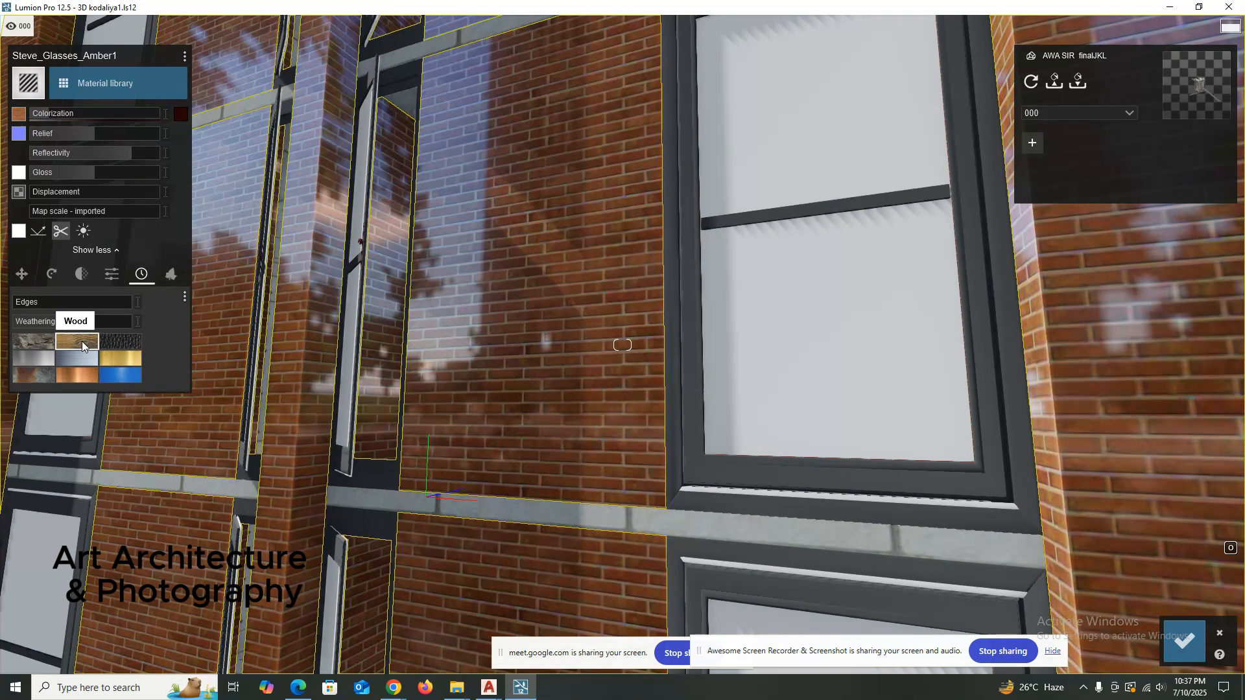
click(45, 346)
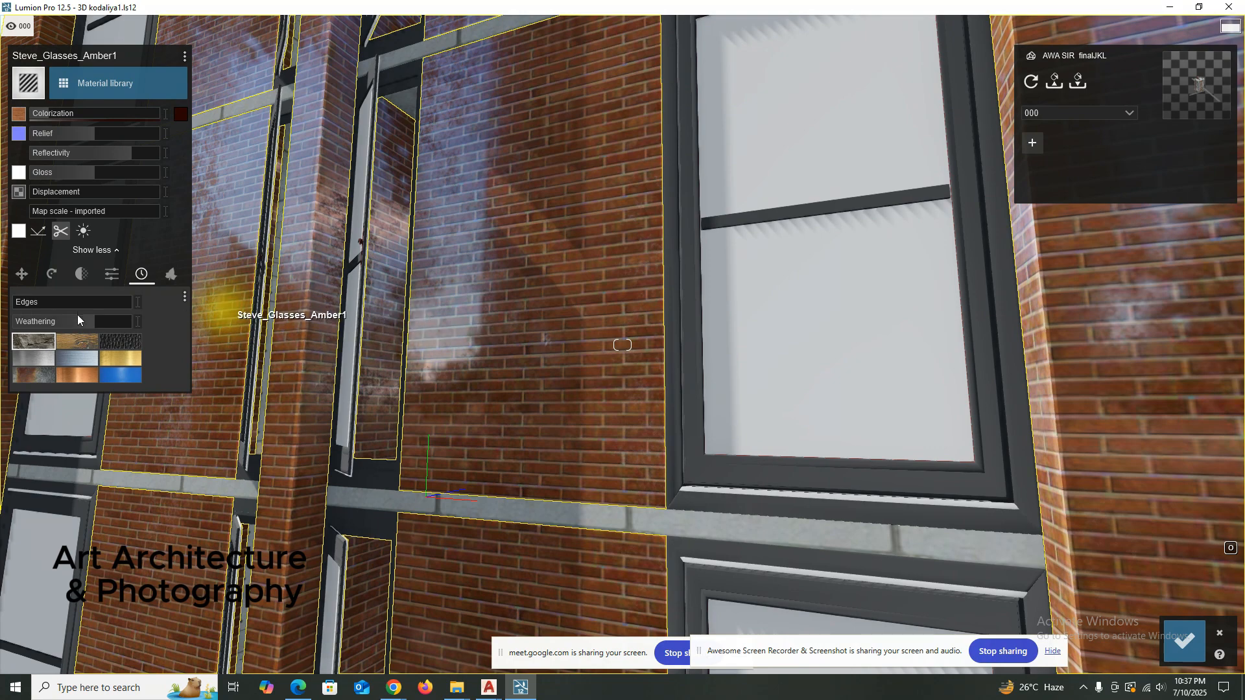
drag(91, 326, 97, 323)
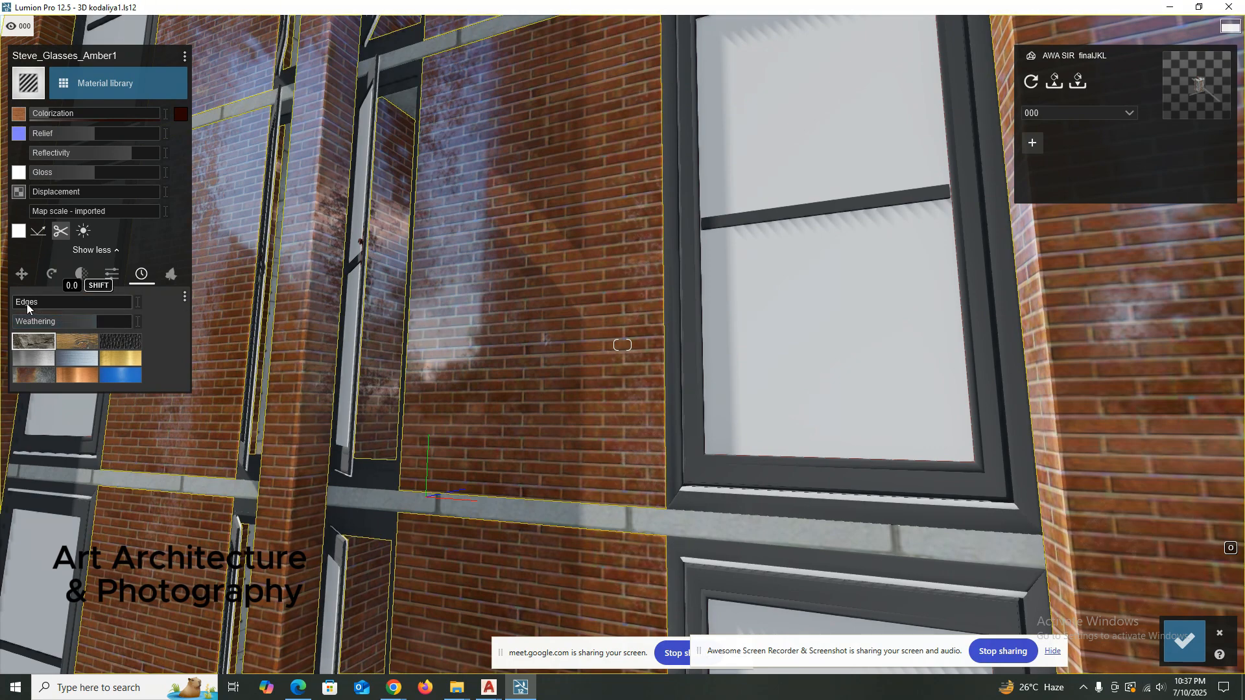
Set the brick material's edges value to 0.4 and save the tower's material changes.
scroll(313, 415, up, 3)
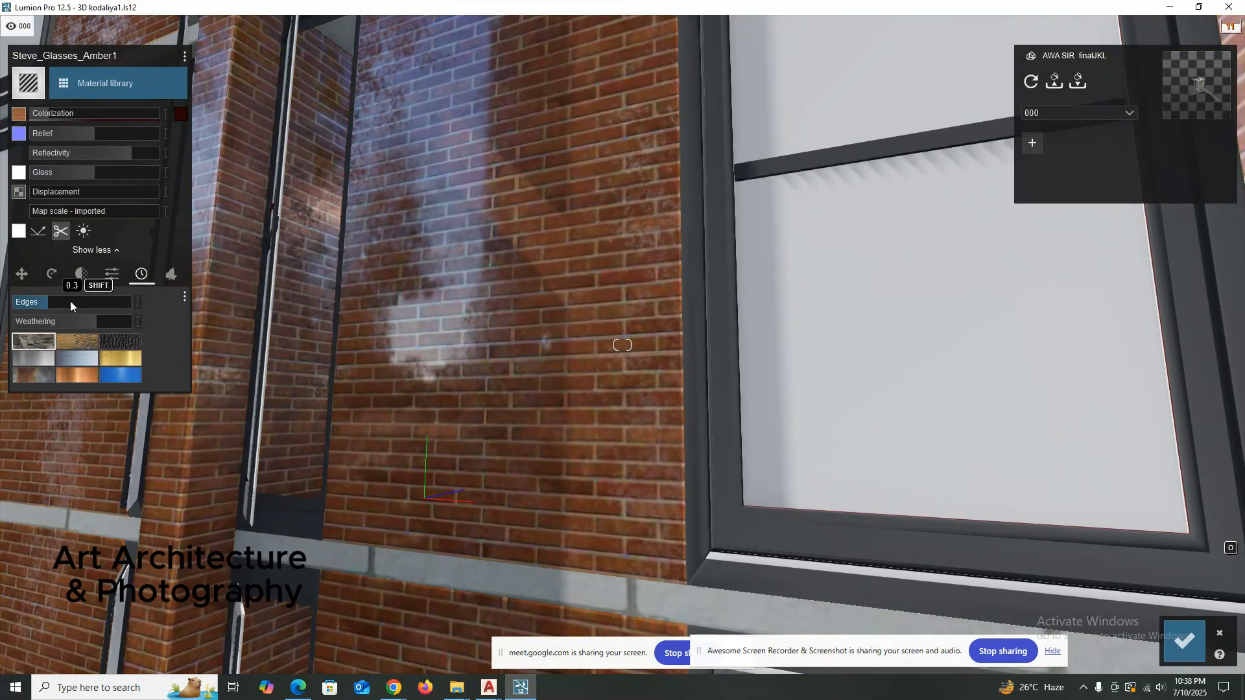
drag(100, 301, 61, 306)
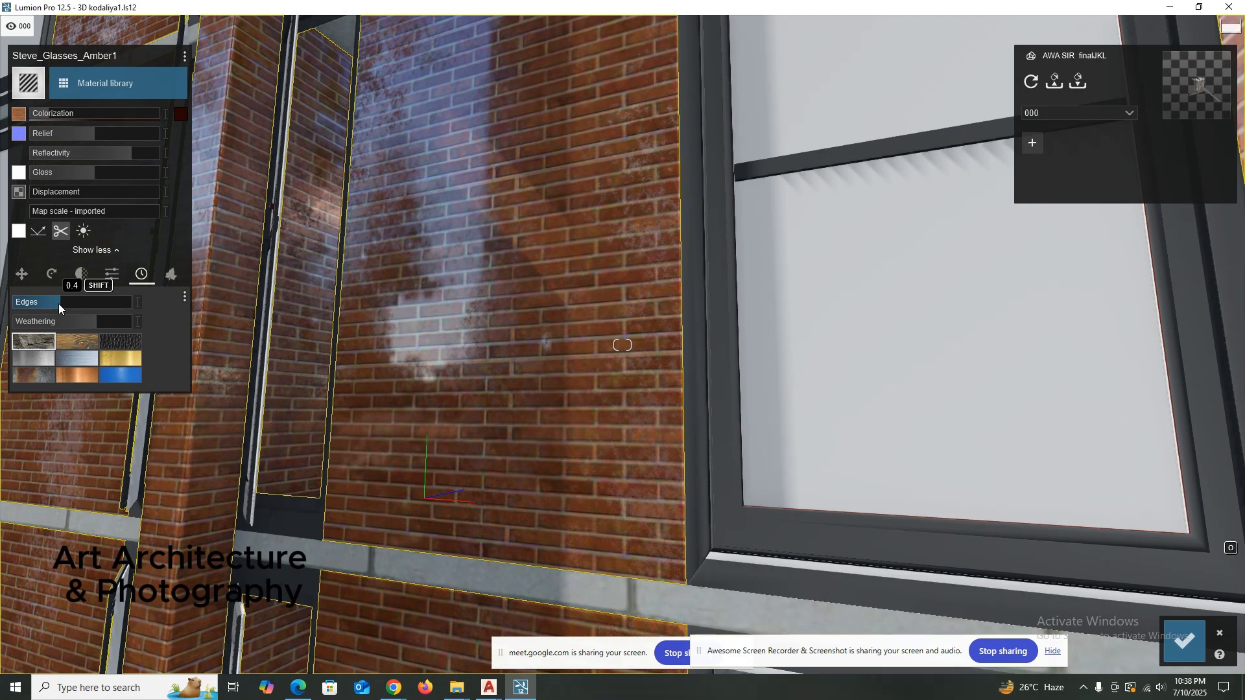
scroll(258, 301, down, 3)
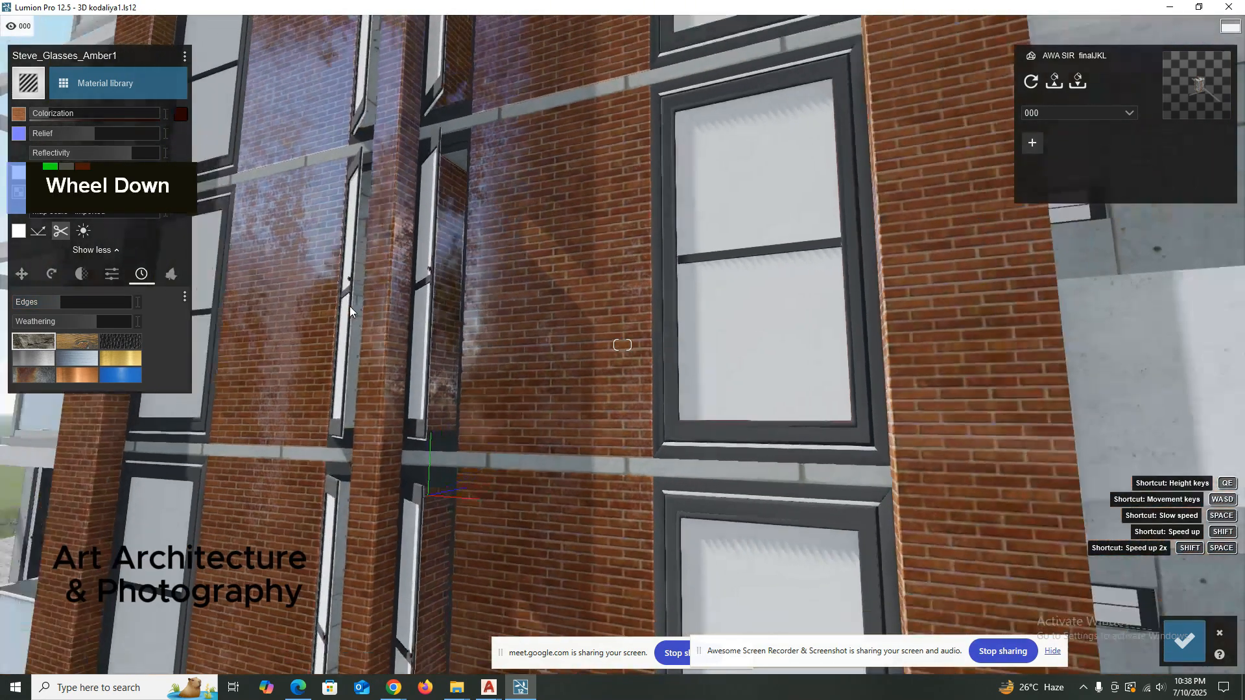
scroll(350, 307, down, 5)
right_drag(406, 324, 437, 330)
scroll(340, 286, down, 4)
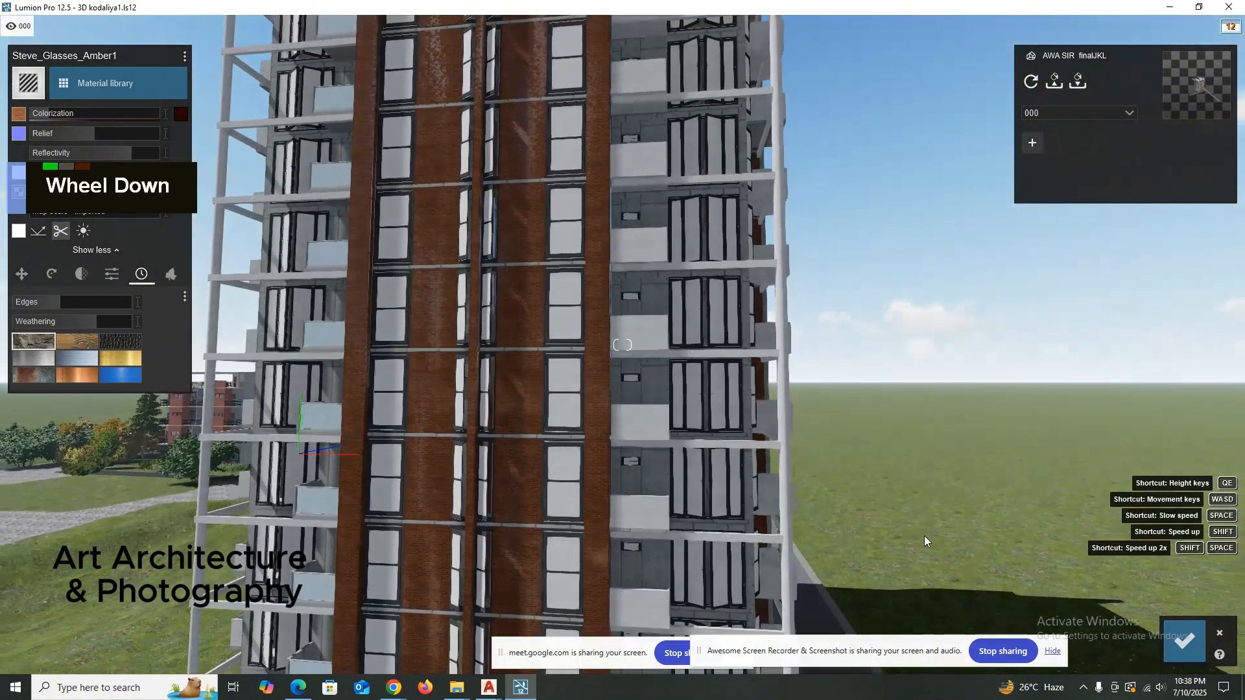
click(1184, 641)
mouse_move(496, 389)
right_down()
mouse_move(485, 417)
mouse_move(474, 400)
right_up()
scroll(473, 400, down, 2)
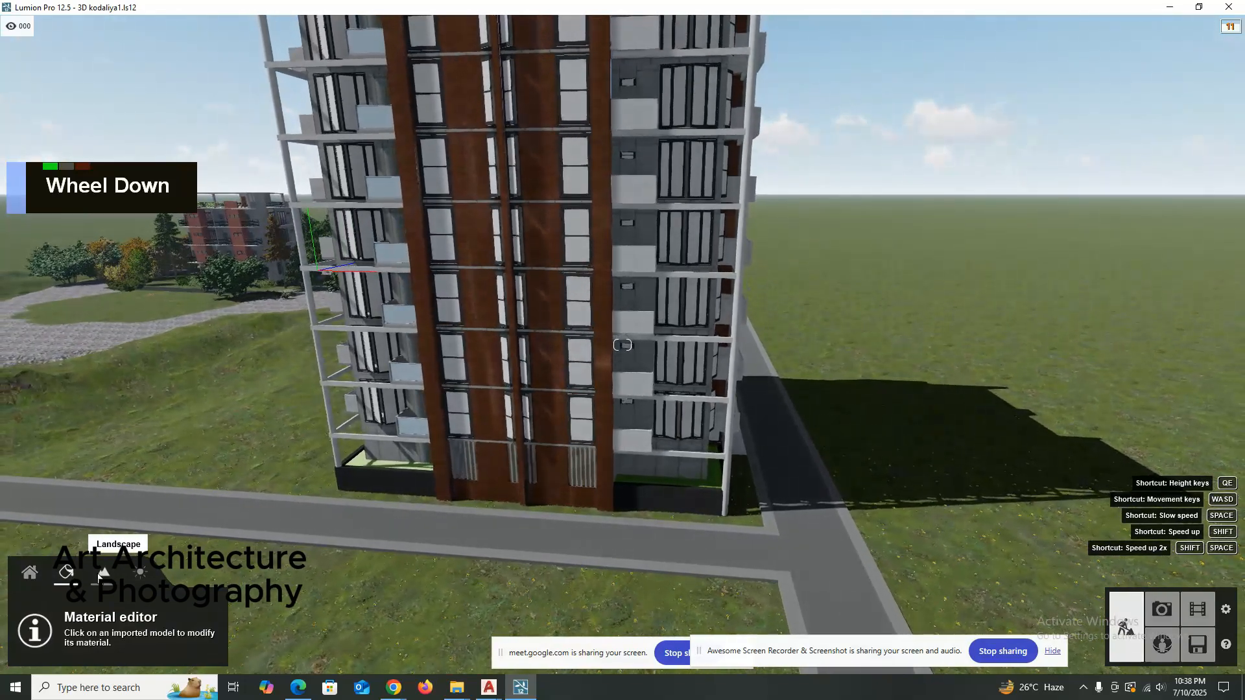
Browse the nature object categories of the content library and open the PunkWood forest wood collection.
click(101, 573)
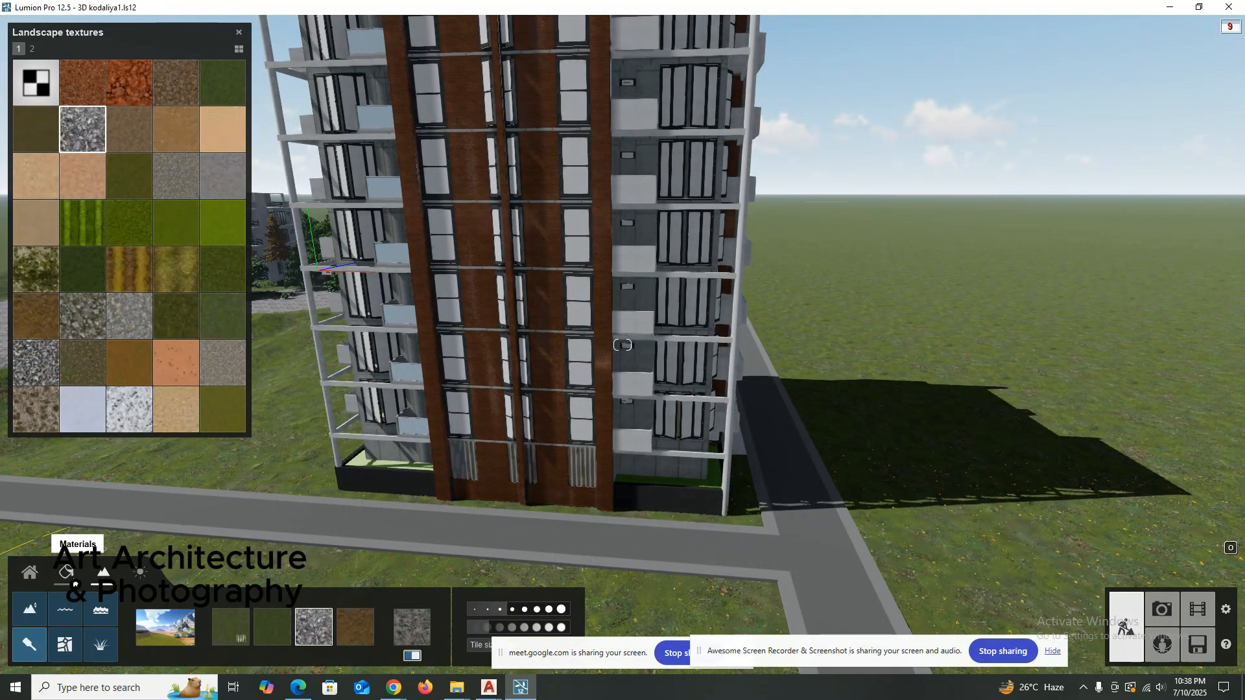
click(29, 573)
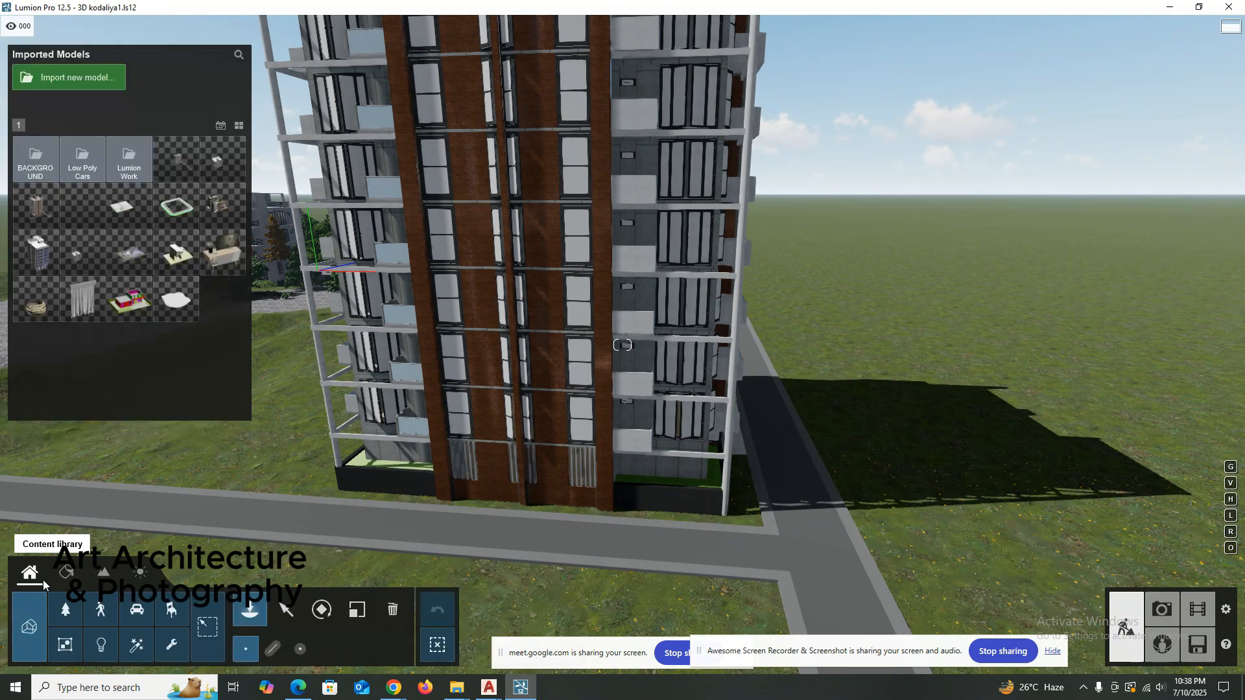
double_click(67, 612)
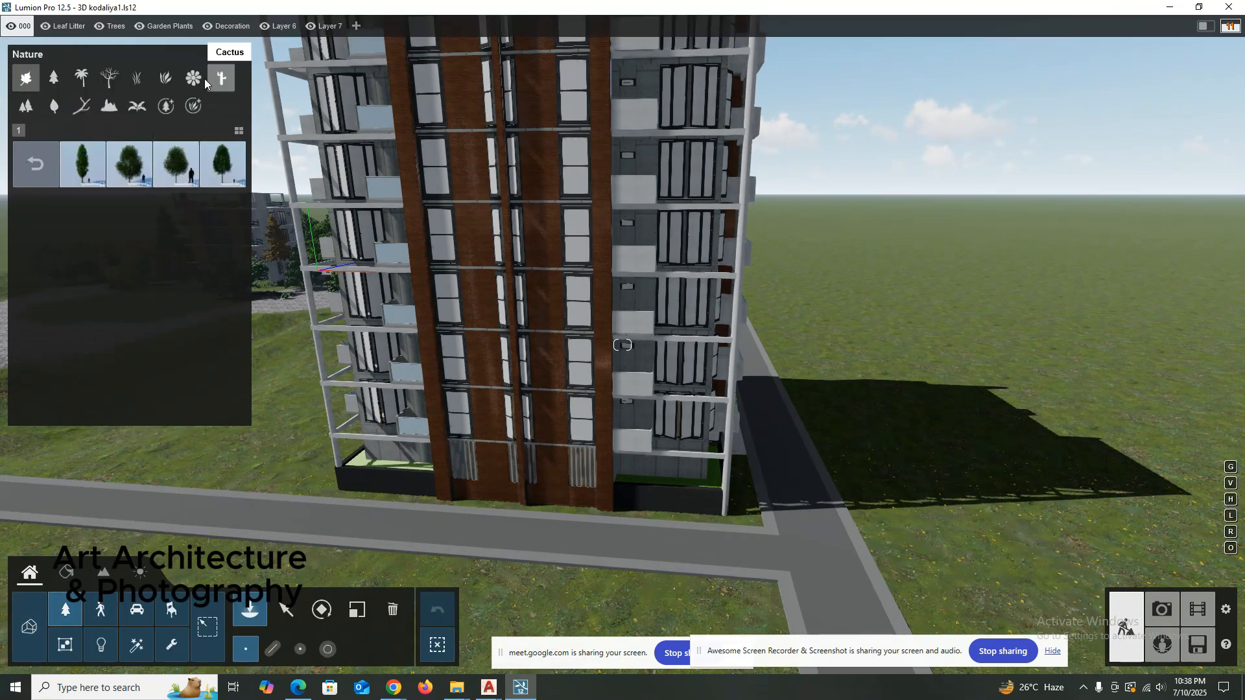
click(196, 80)
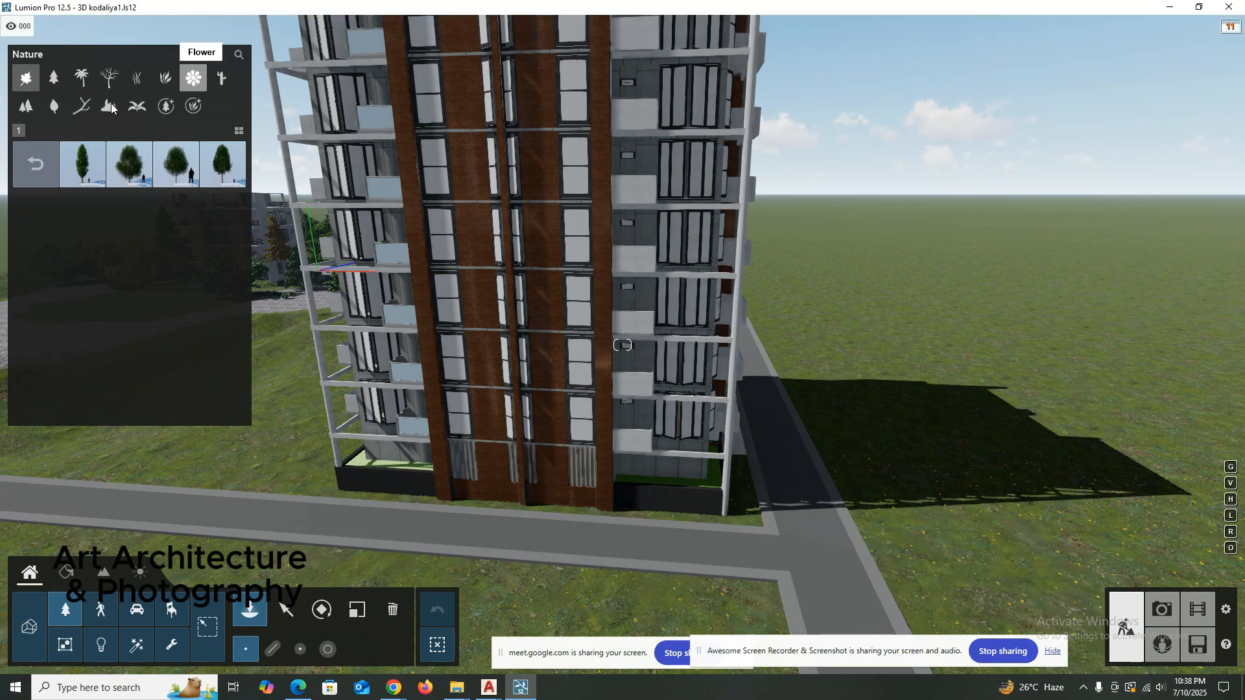
click(160, 111)
click(144, 110)
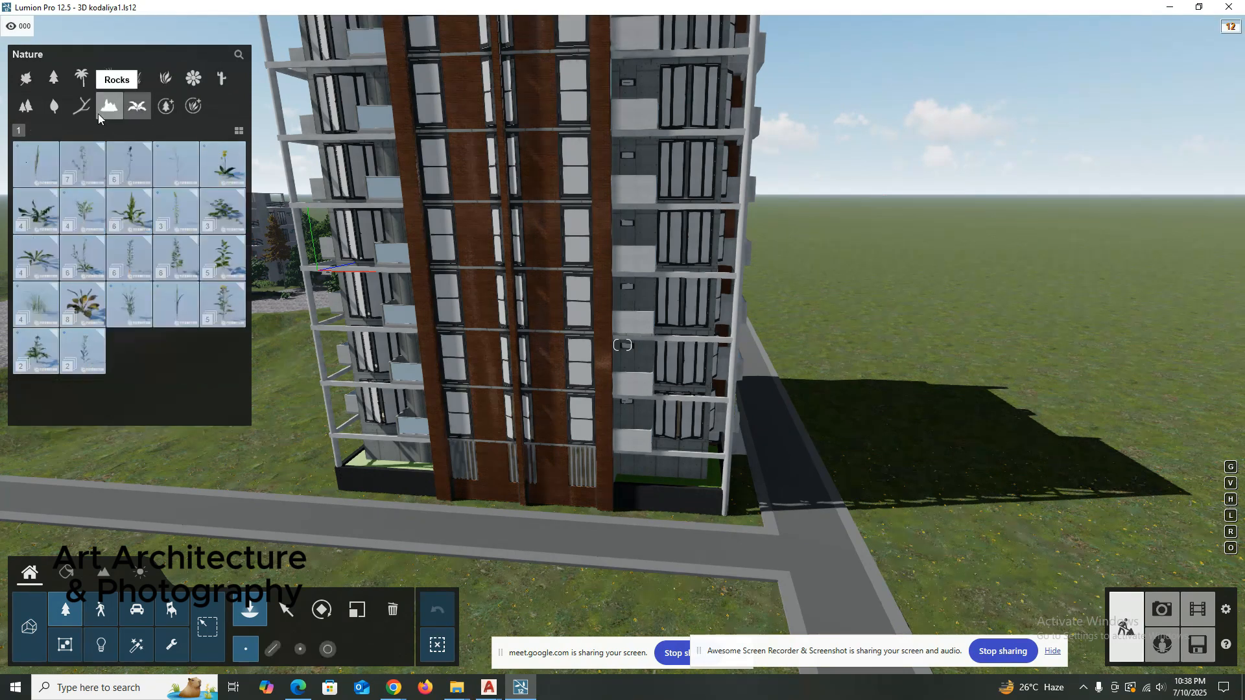
click(79, 108)
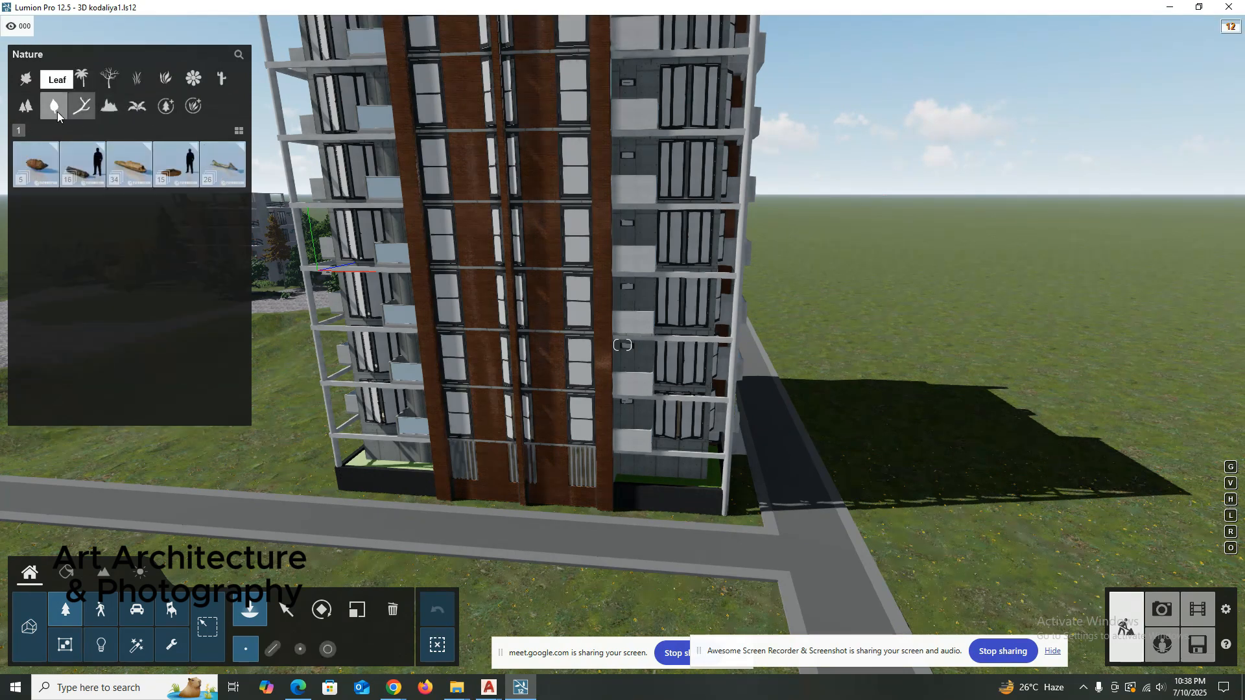
click(138, 170)
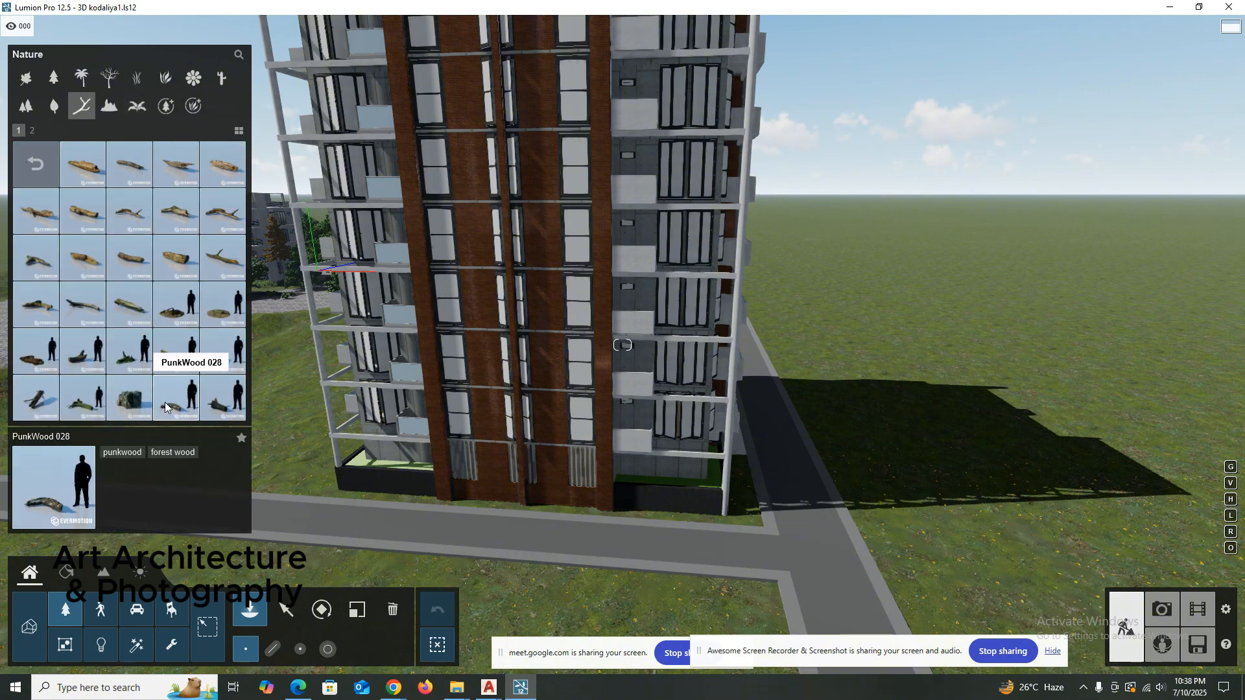
Preview the PunkWood 013 log up close on the lawn in front of the tower.
click(176, 258)
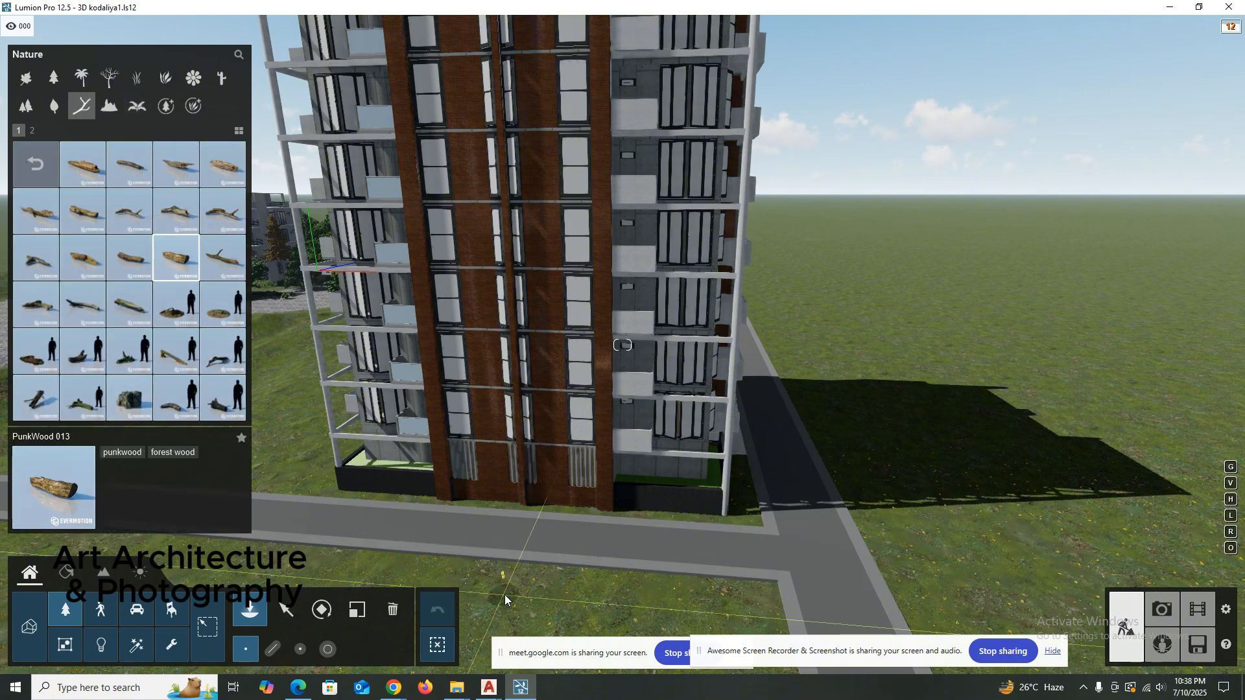
scroll(504, 588, up, 3)
right_drag(504, 588, 493, 566)
key(e)
key(e)
key(e)
key(e)
key(e)
key(e)
key(e)
key(e)
key(e)
key(e)
key(e)
key(e)
key(e)
key(e)
key(e)
key(e)
key(e)
key(e)
key(e)
key(e)
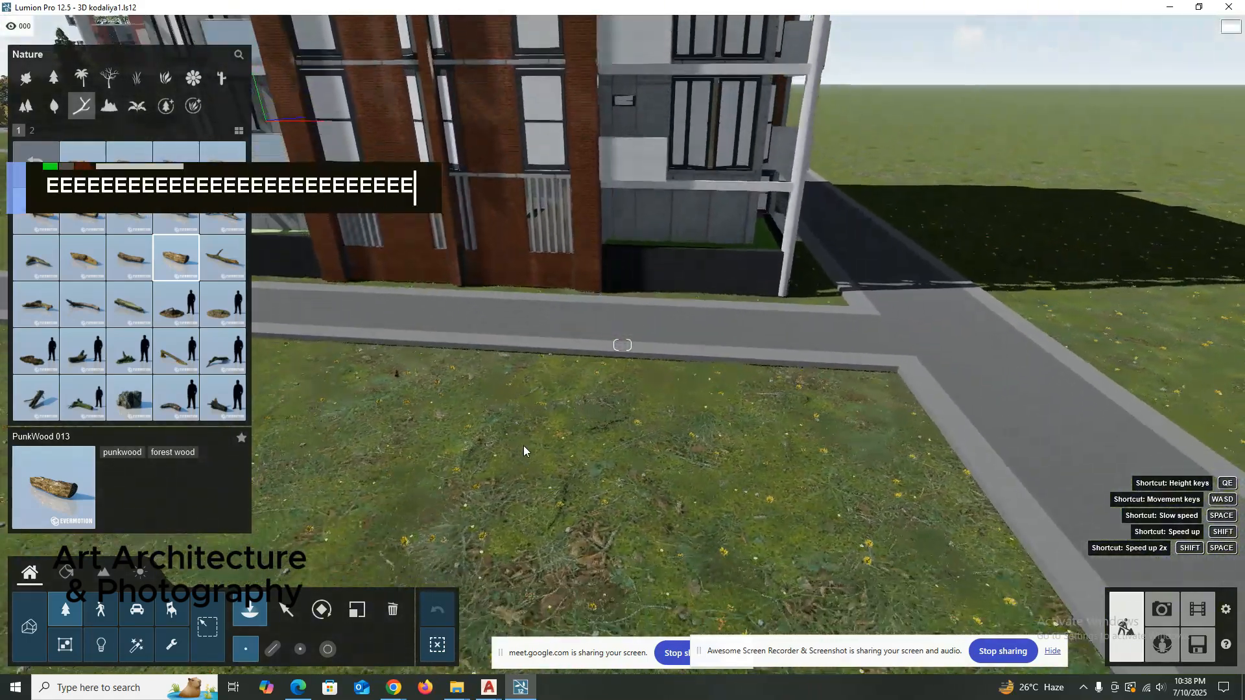
right_drag(523, 445, 523, 432)
key(e)
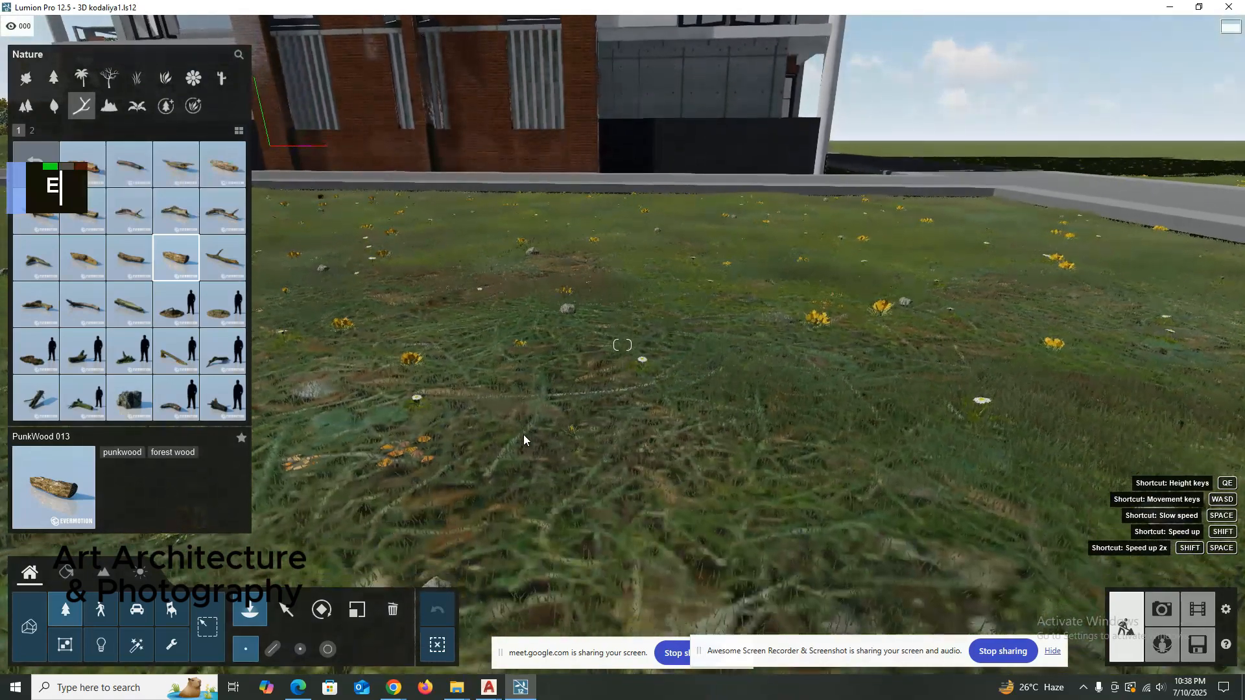
key(q)
key(q)
right_drag(525, 440, 527, 437)
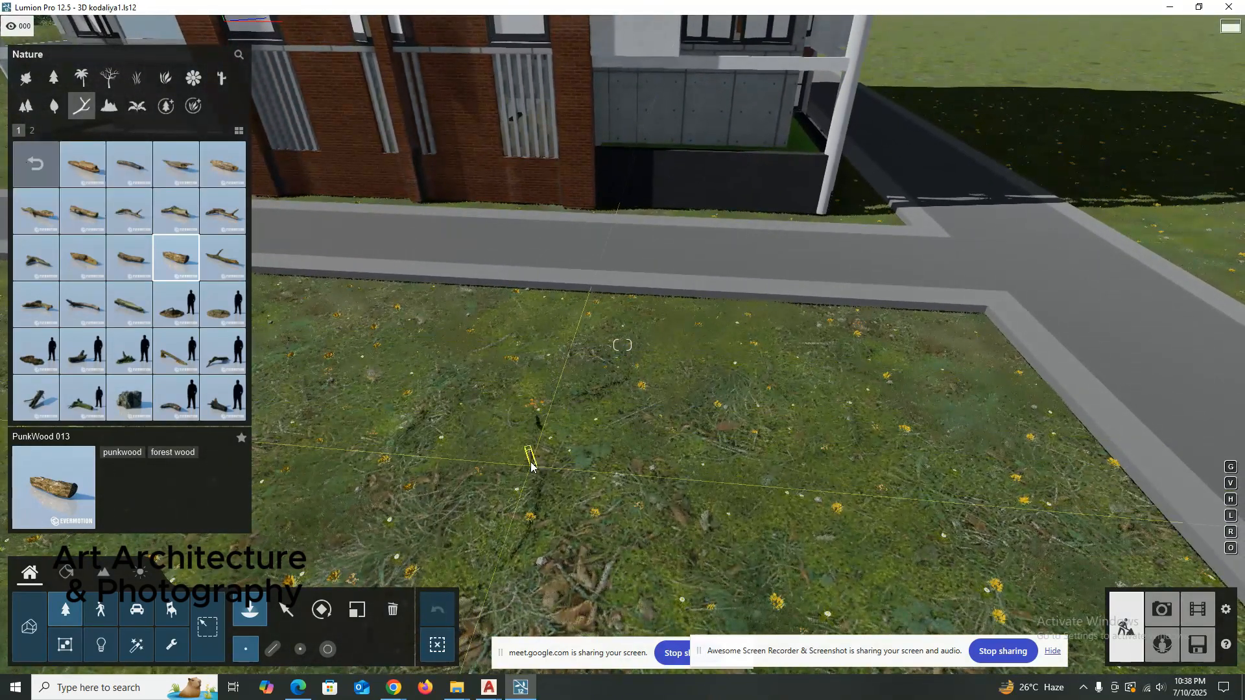
Place a PunkWood 027 piece and two PunkWood 001 logs on the lawn in front of the tower.
click(126, 403)
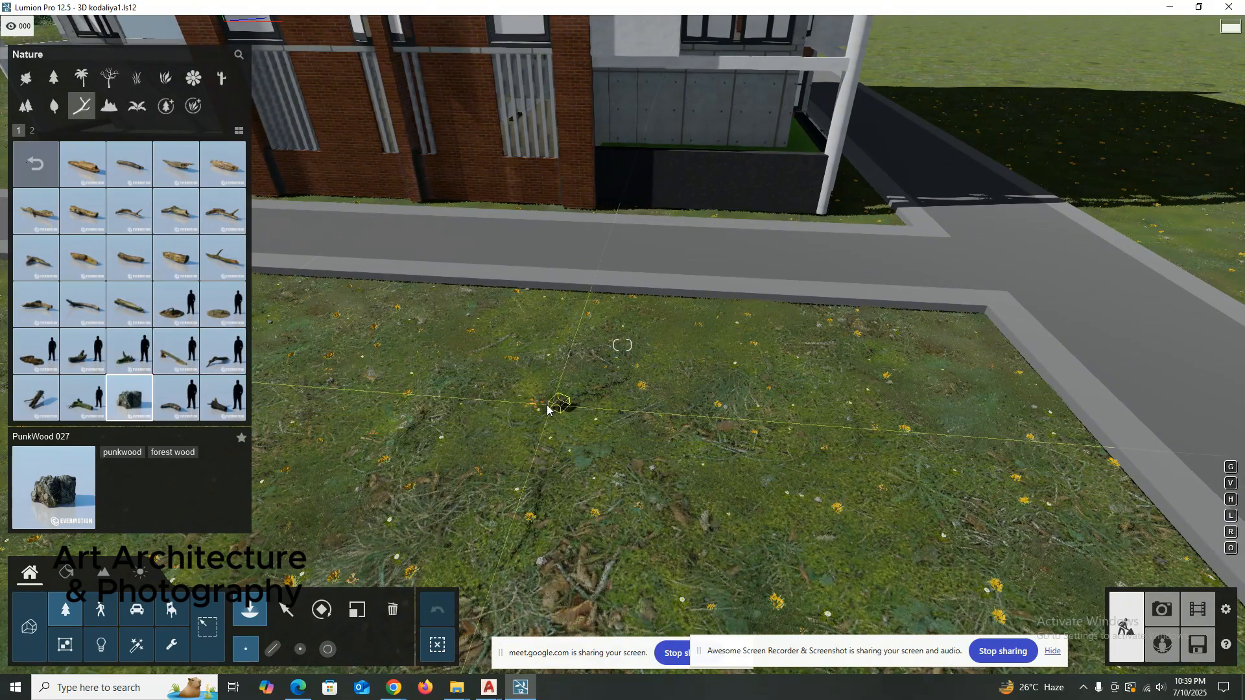
scroll(531, 402, up, 4)
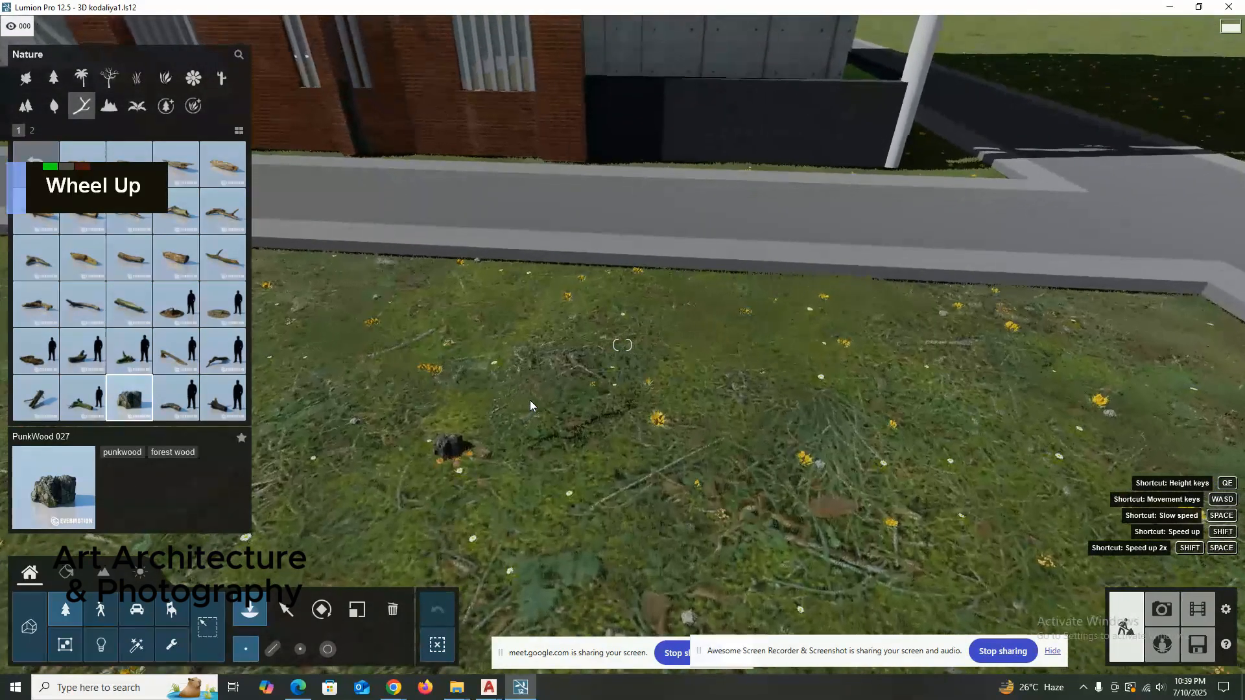
click(516, 409)
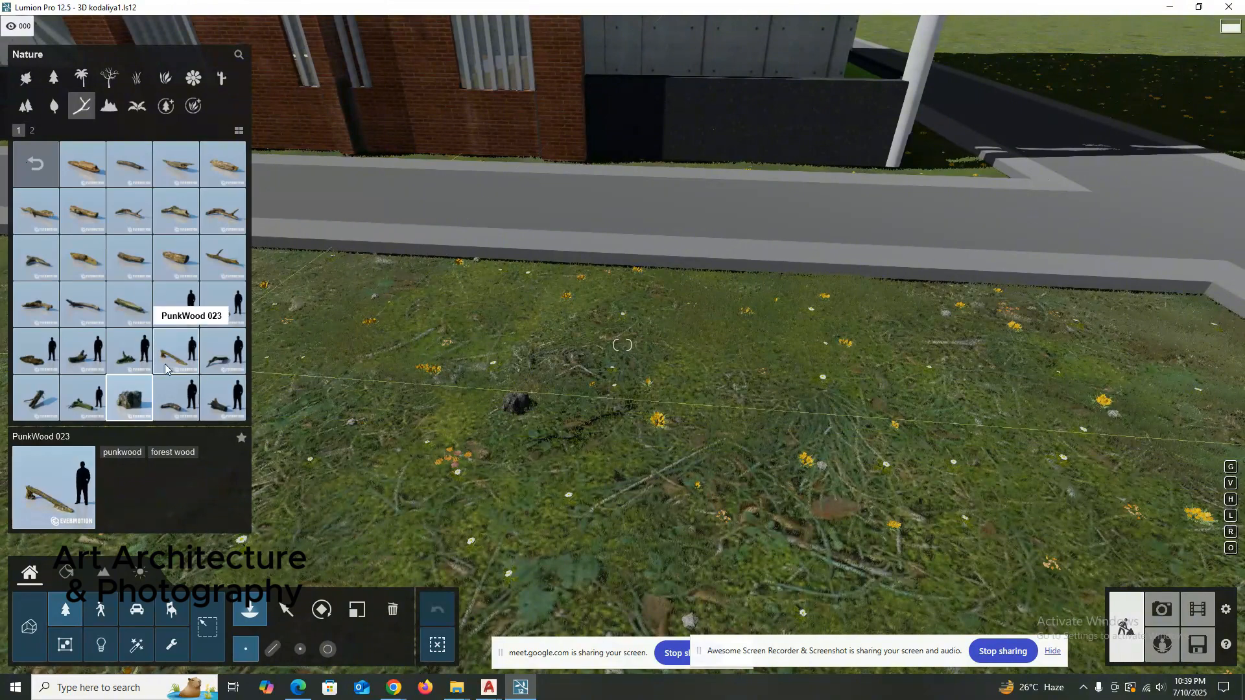
click(82, 163)
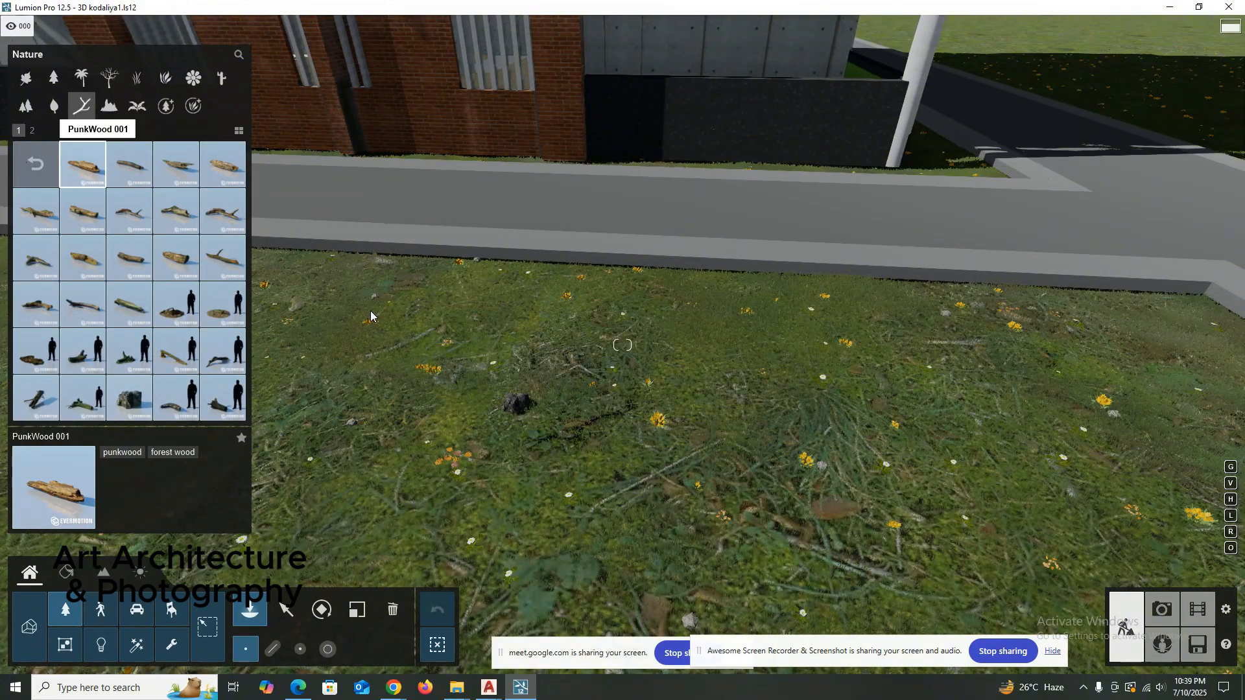
click(431, 385)
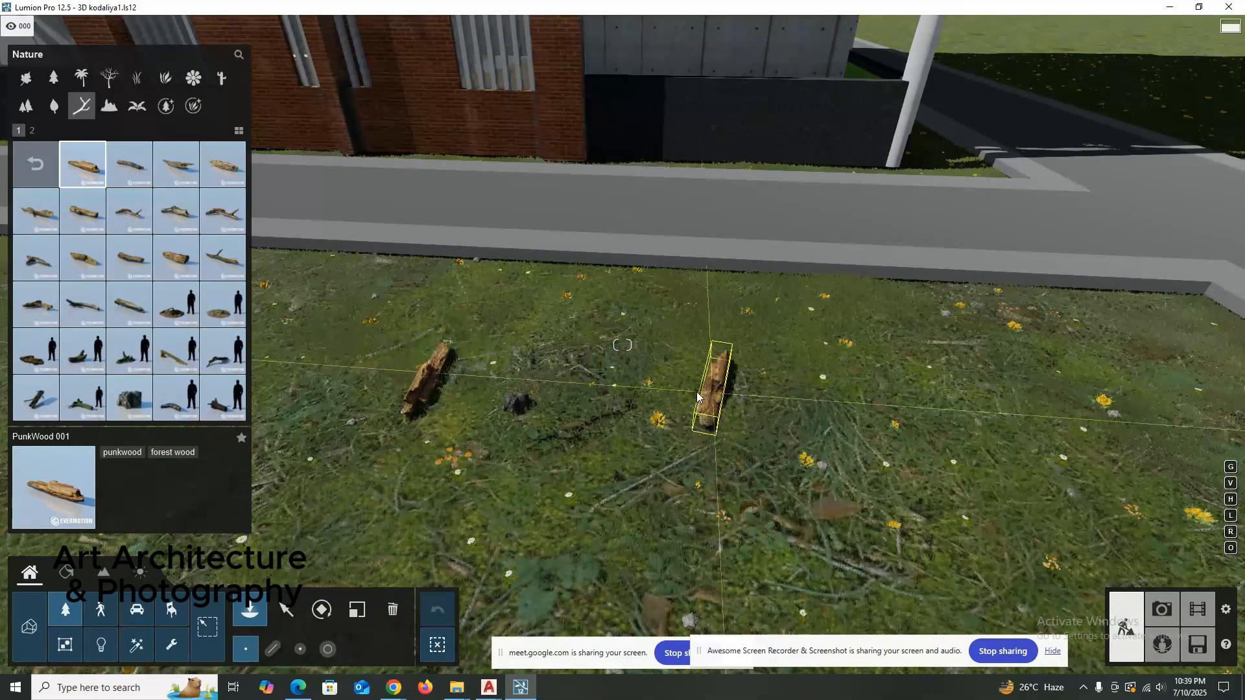
key(Escape)
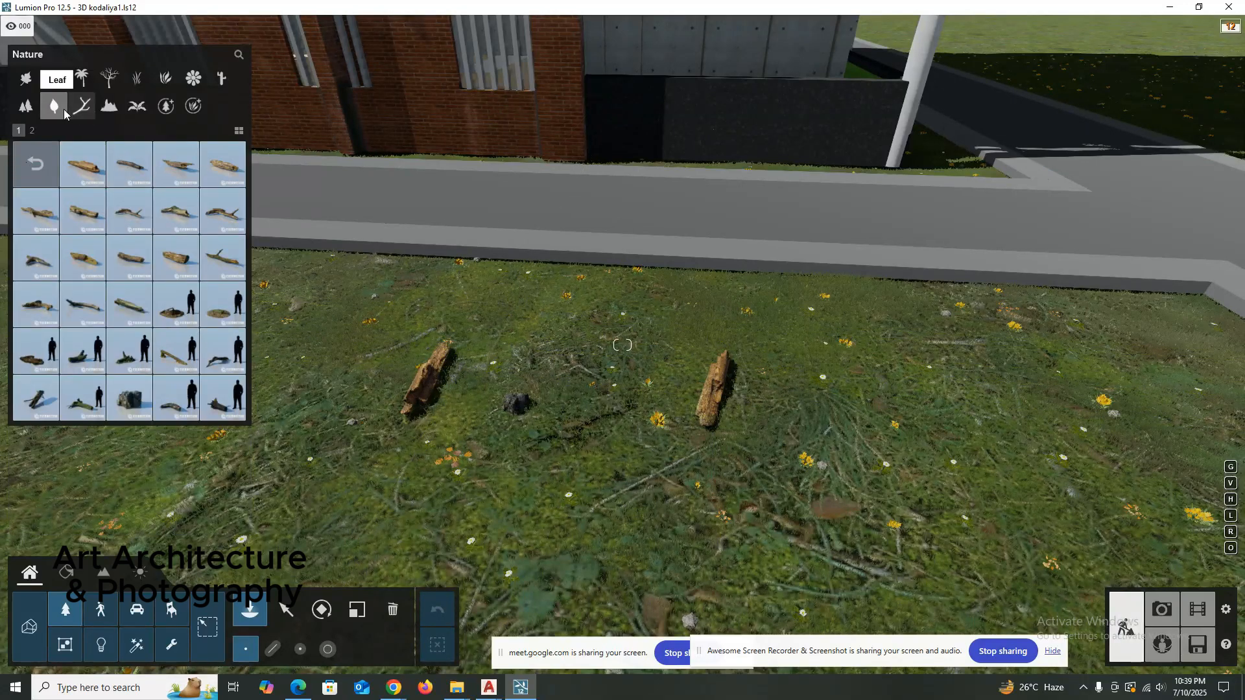
Open the leaves in a corner collection and preview its birch and maple leaf piles on the lawn.
click(64, 109)
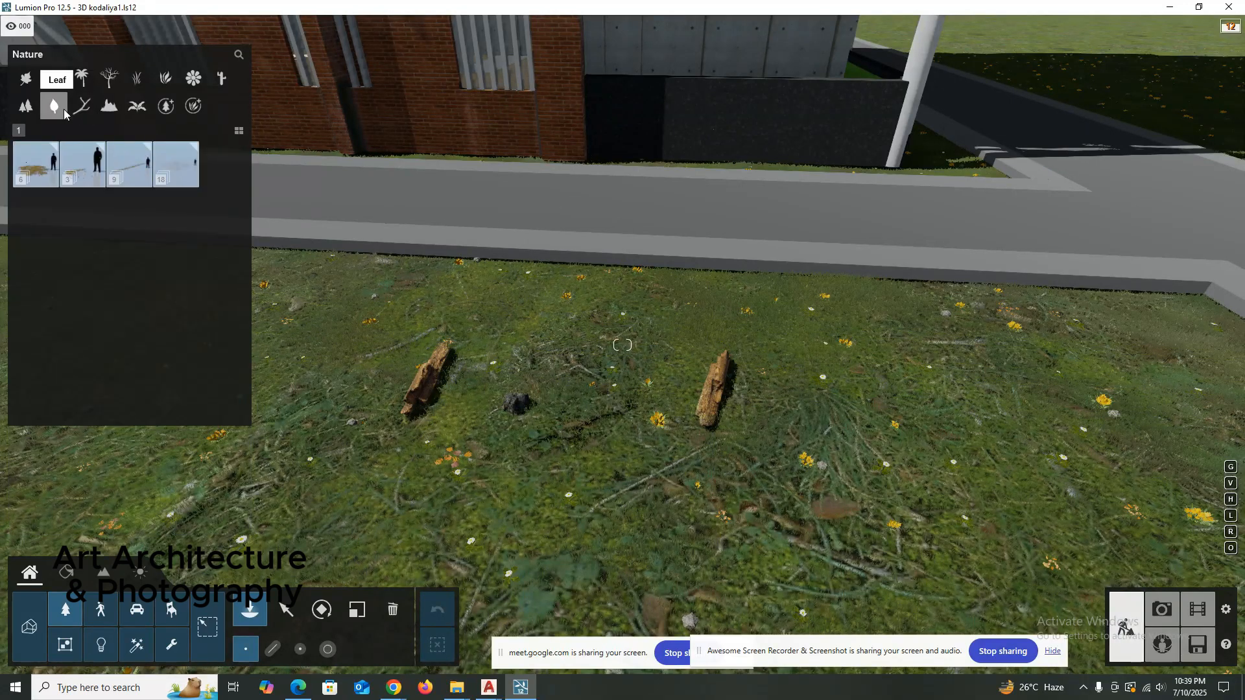
double_click(82, 170)
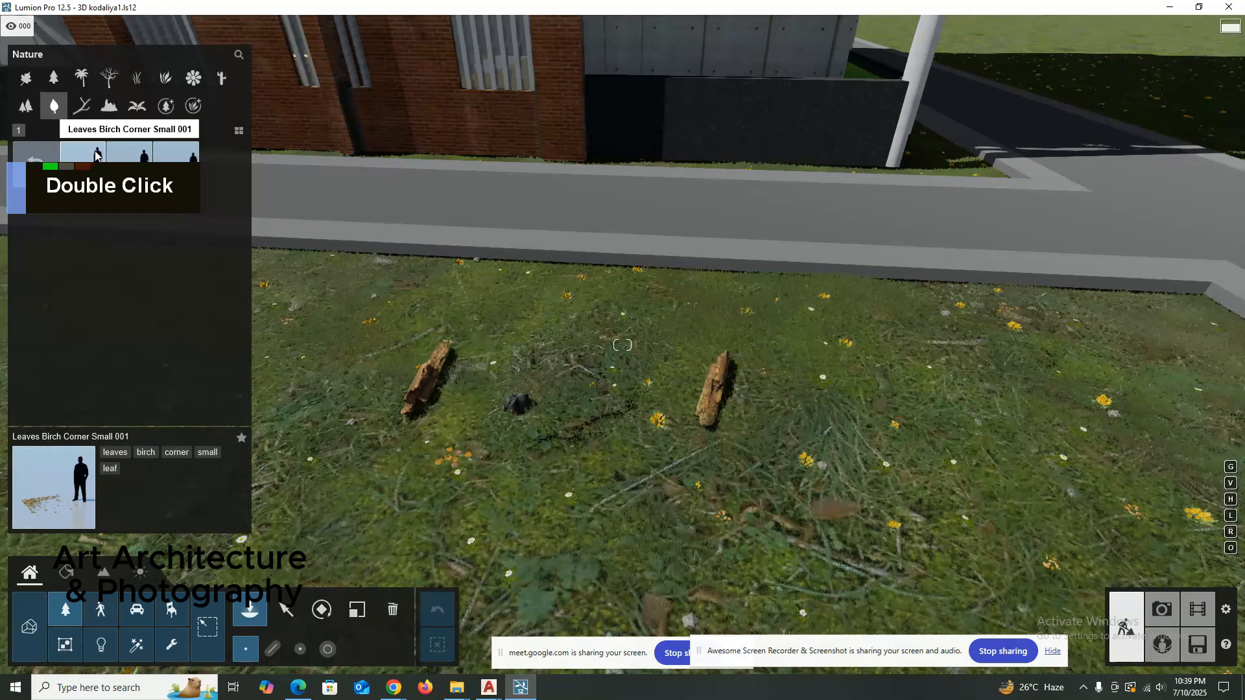
click(87, 156)
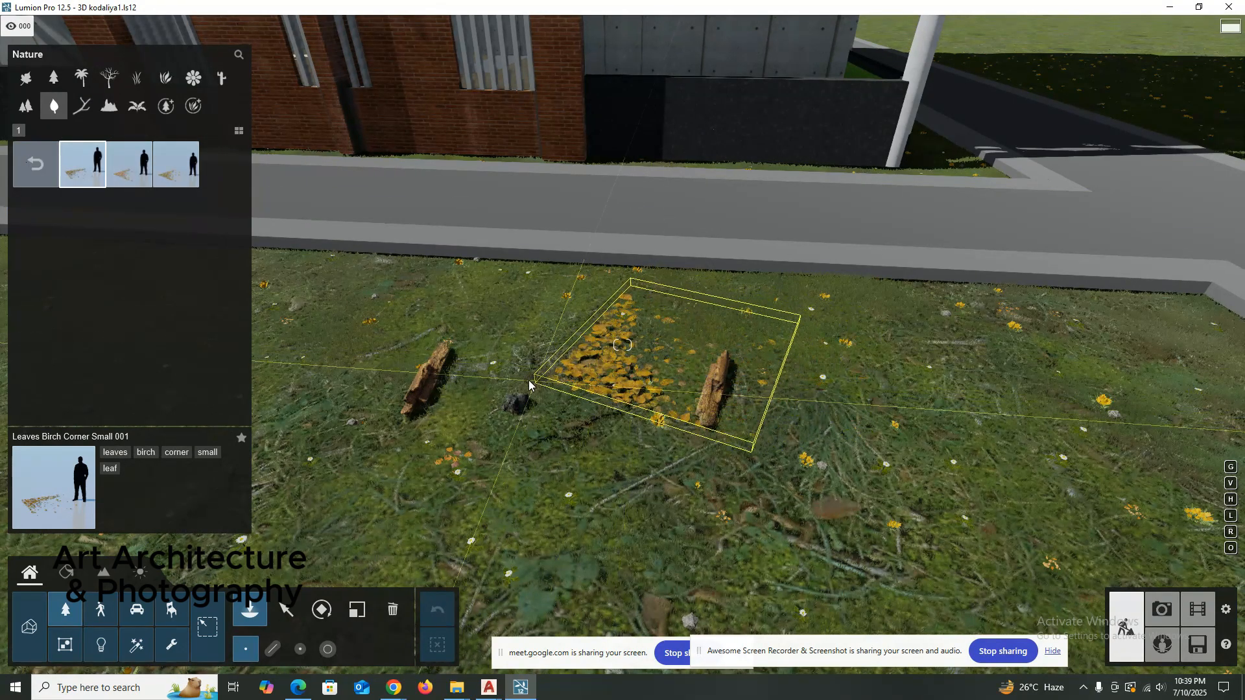
click(130, 180)
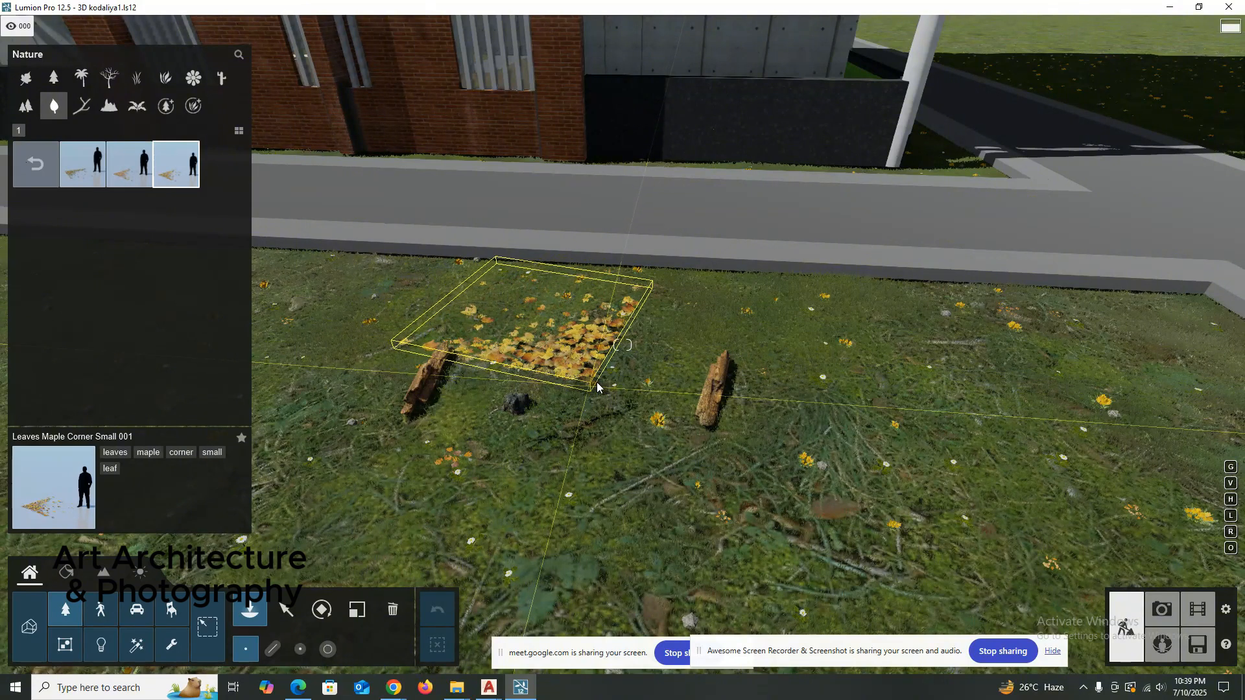
Place Leaves Birch Line Large 001 rotated parallel to the path, along the lawn edge facing the tower.
click(50, 185)
click(129, 164)
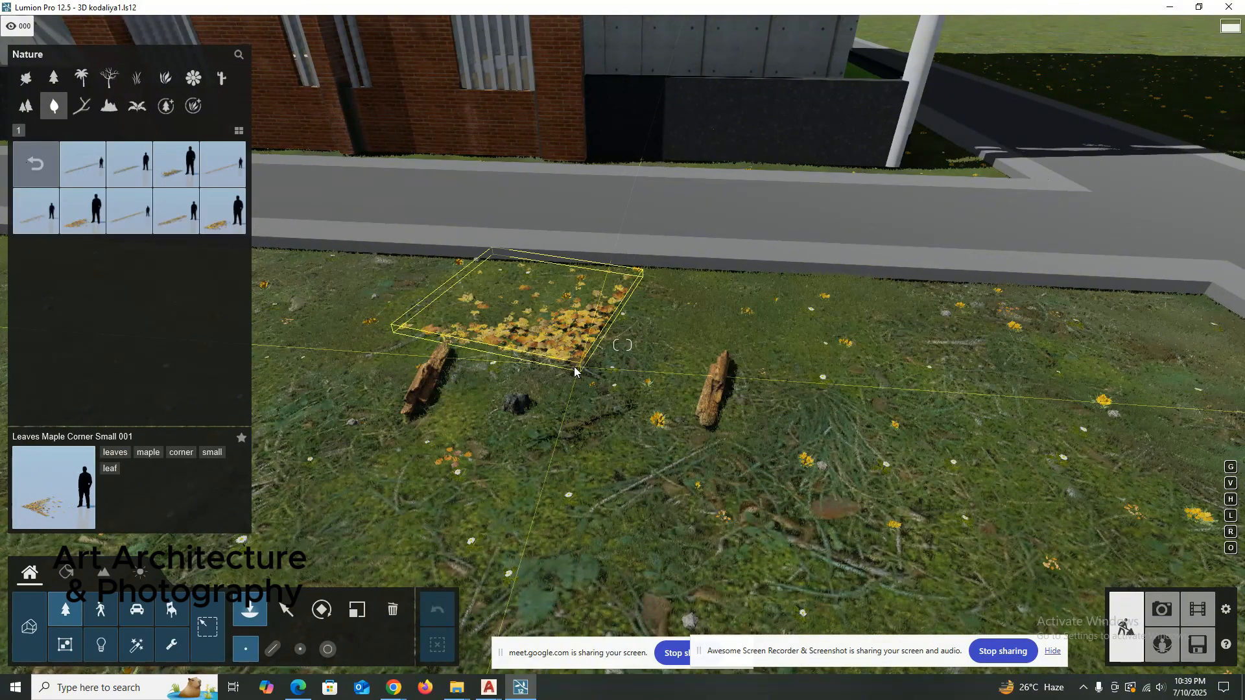
click(87, 168)
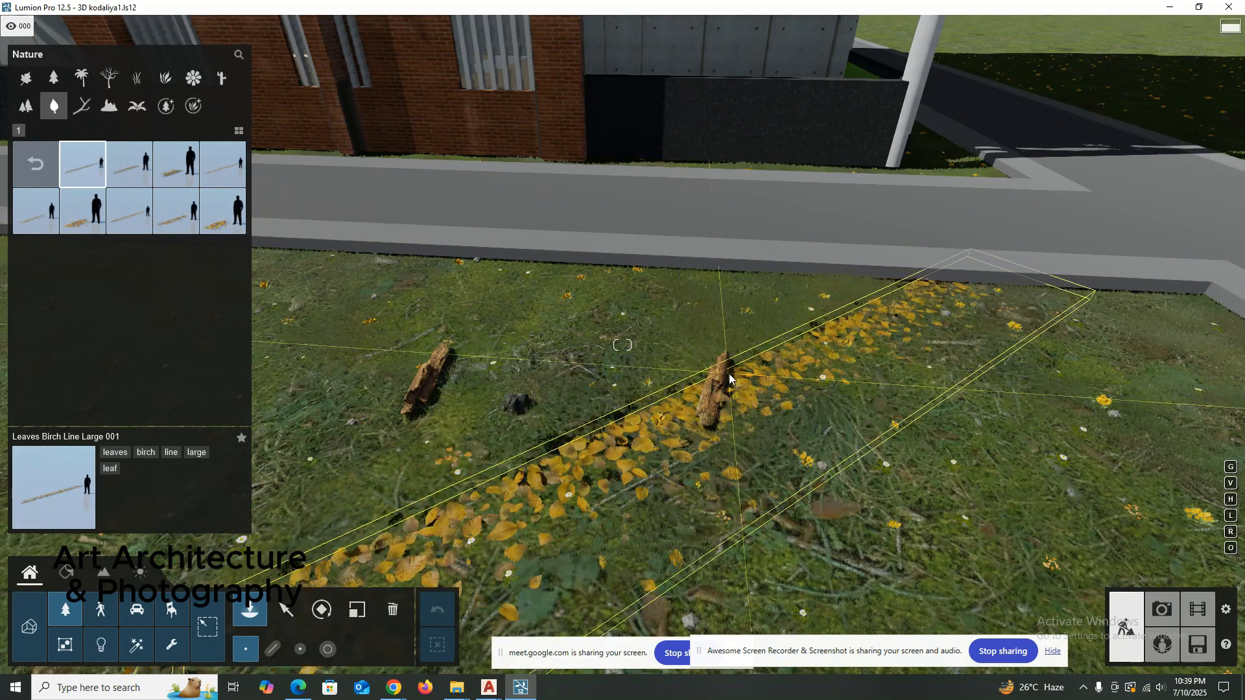
key(r)
key(r)
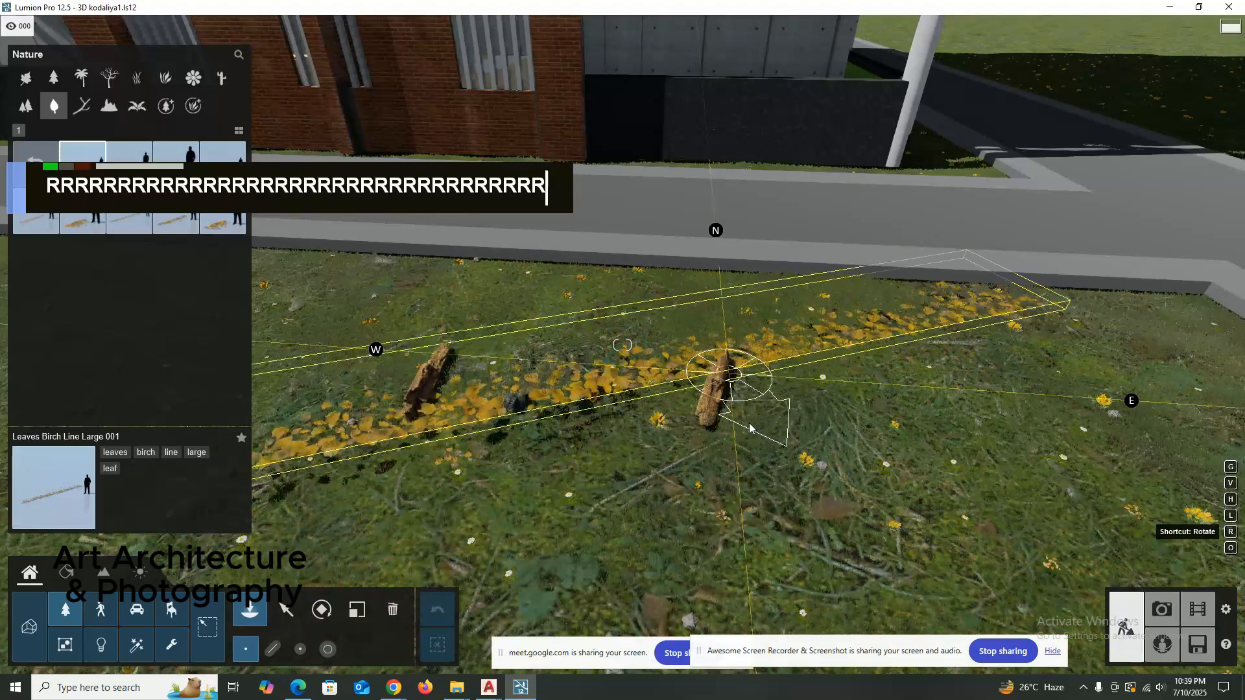
key(r)
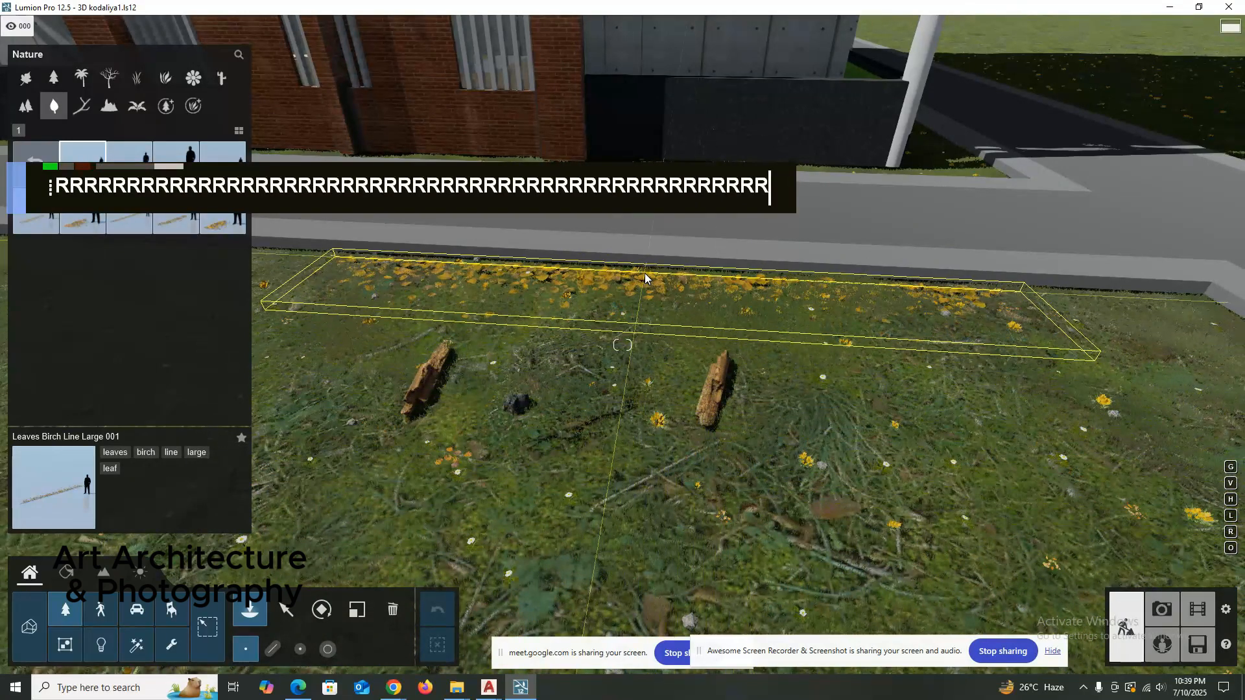
Place another Leaves Birch Line Large 001, rotated to follow the lawn edge along the side path.
scroll(645, 278, down, 3)
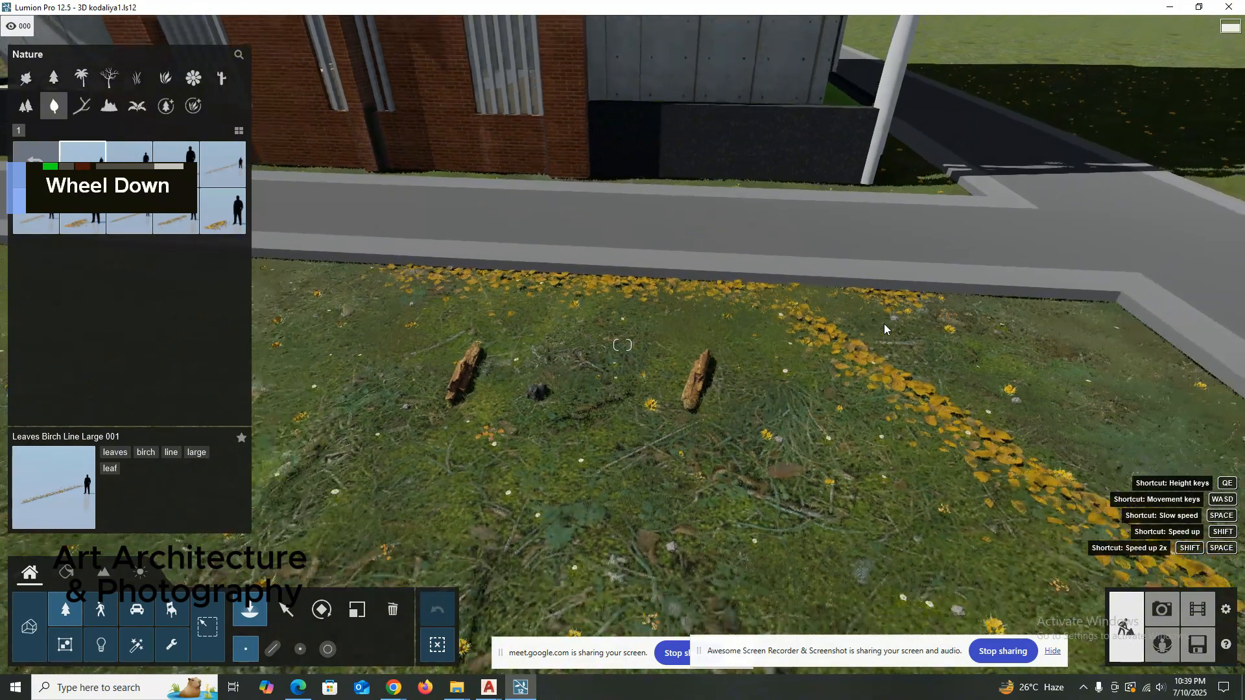
key(r)
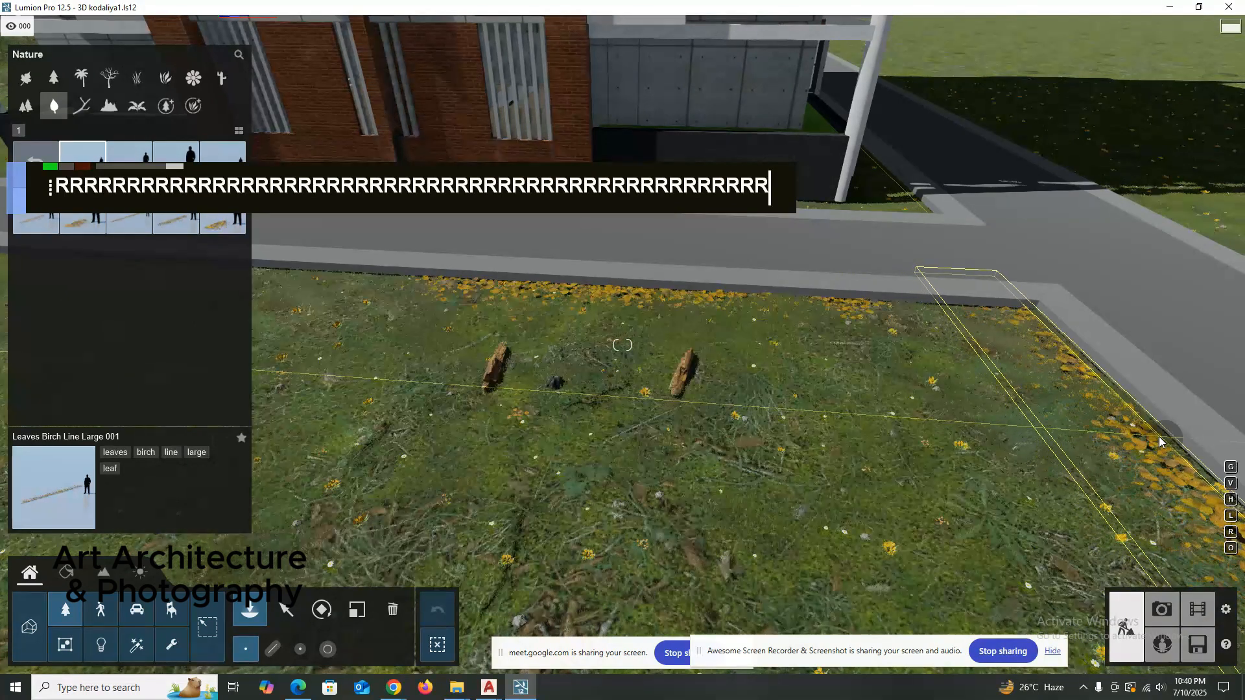
click(1159, 438)
right_drag(875, 334, 896, 371)
key(Escape)
scroll(594, 261, down, 5)
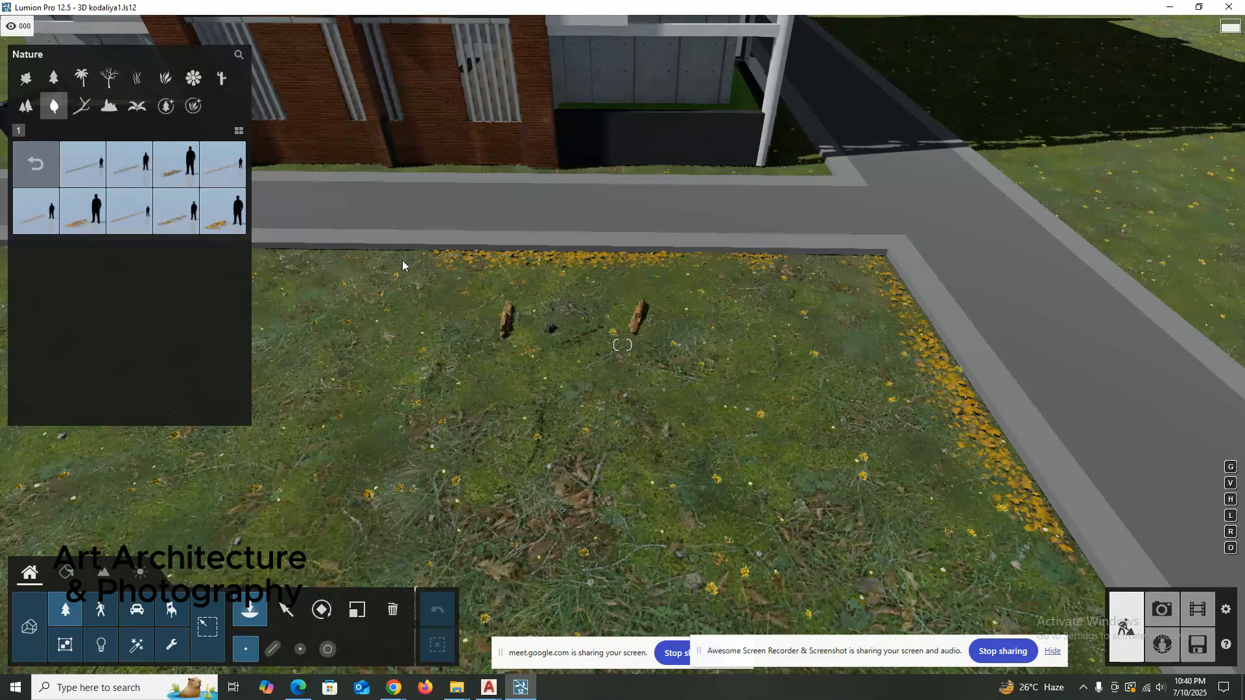
Extend the leaf strip along the front lawn edge with Leaves Maple Line Large 001, rotated parallel to the path.
right_drag(685, 305, 705, 228)
key(a)
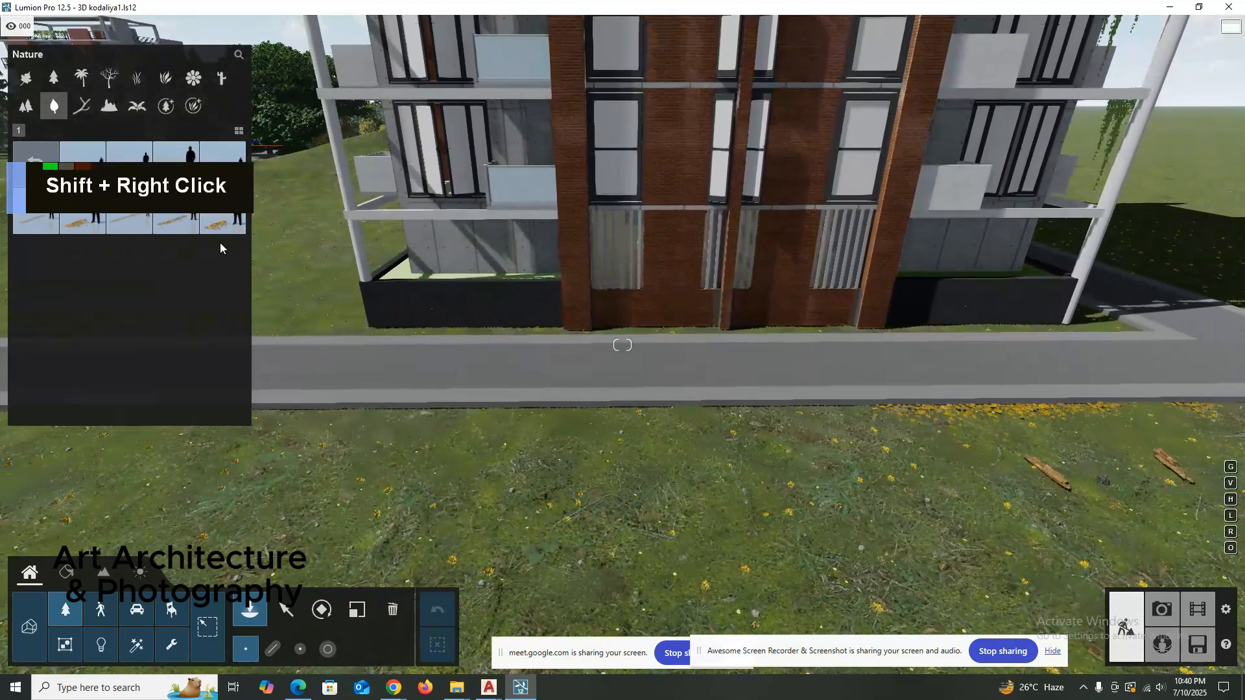
mouse_move(170, 224)
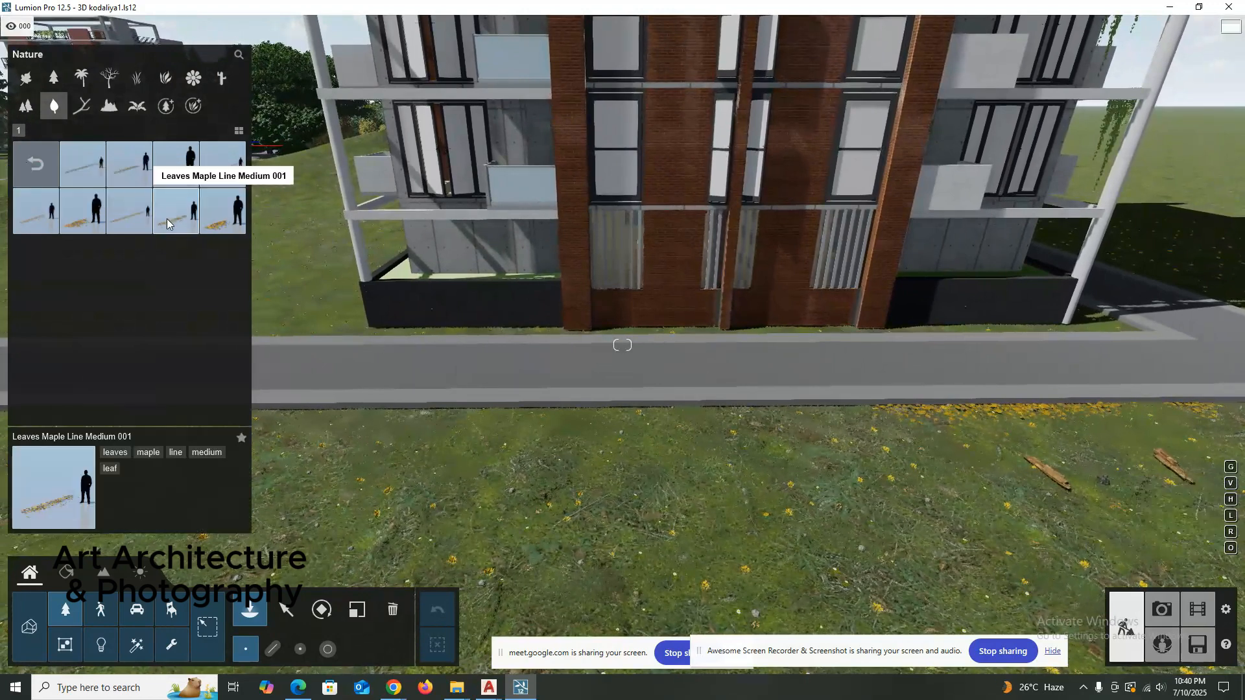
click(129, 223)
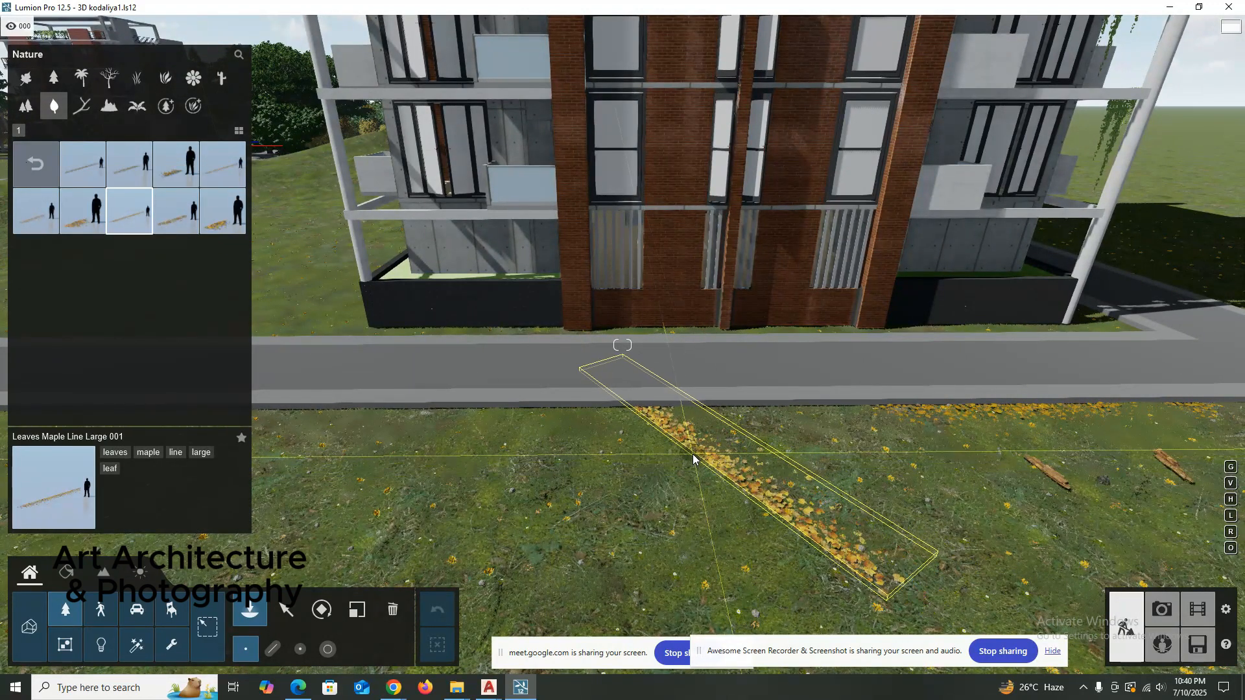
key(r)
key(r)
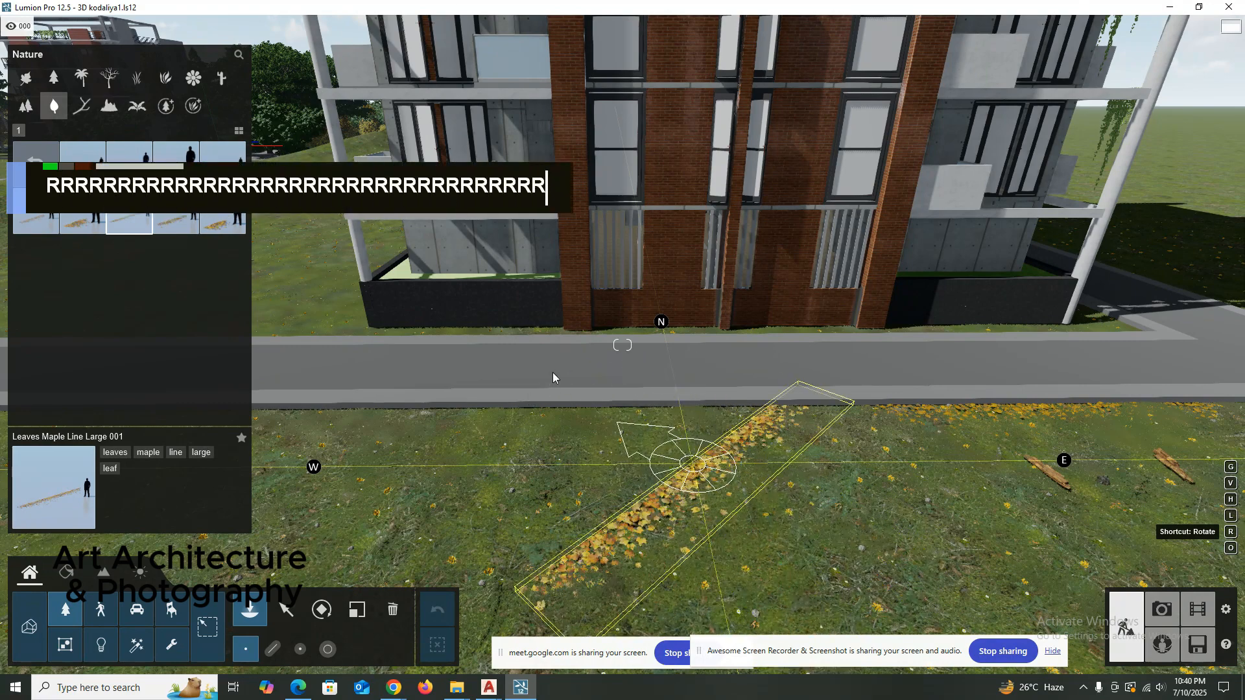
key(r)
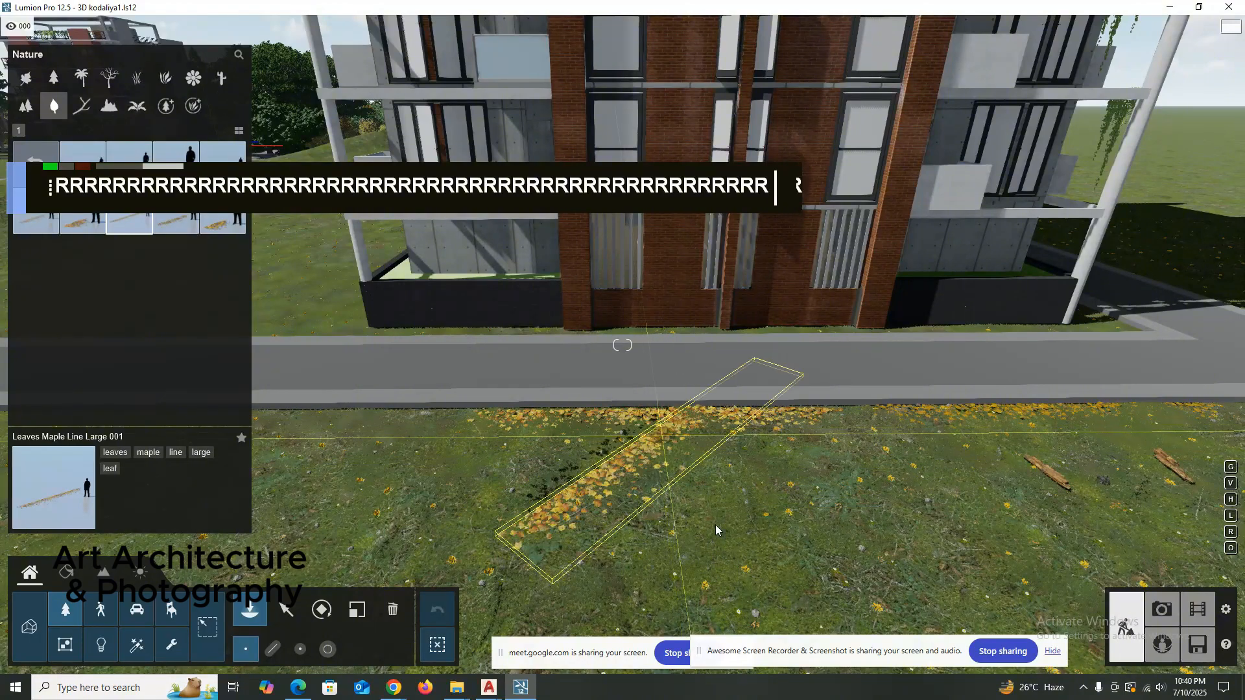
key(Escape)
Inspect the leaf strips and wood pieces along the lawn edges from several angles.
right_drag(668, 448, 583, 453)
scroll(903, 356, down, 4)
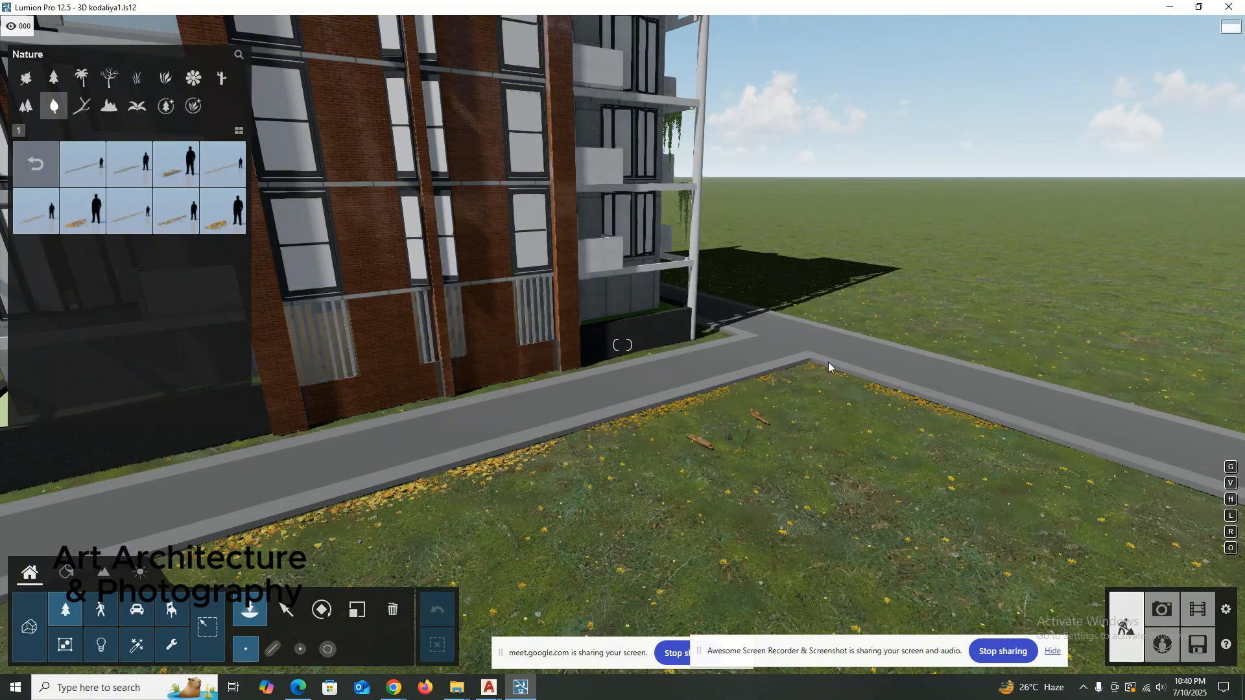
scroll(737, 350, up, 3)
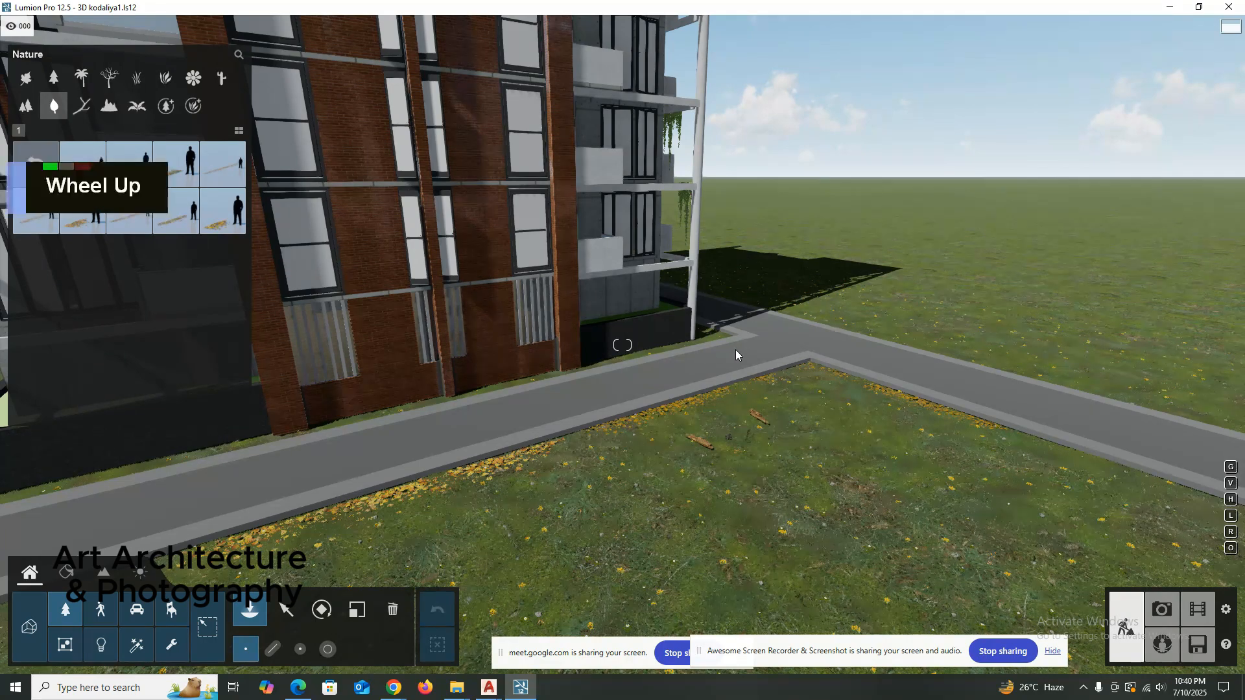
key(d)
key(shift+d)
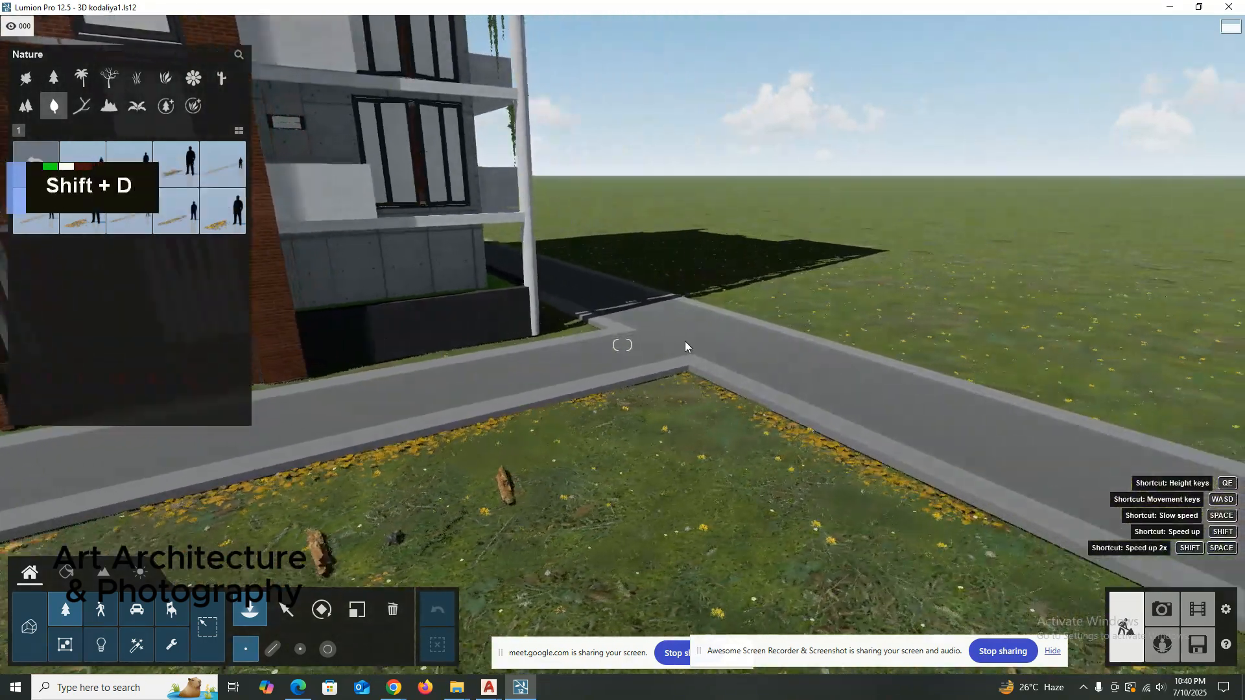
key(d)
key(d)
key(d)
key(d)
key(d)
key(d)
key(d)
key(d)
key(d)
key(d)
key(d)
key(d)
key(d)
key(d)
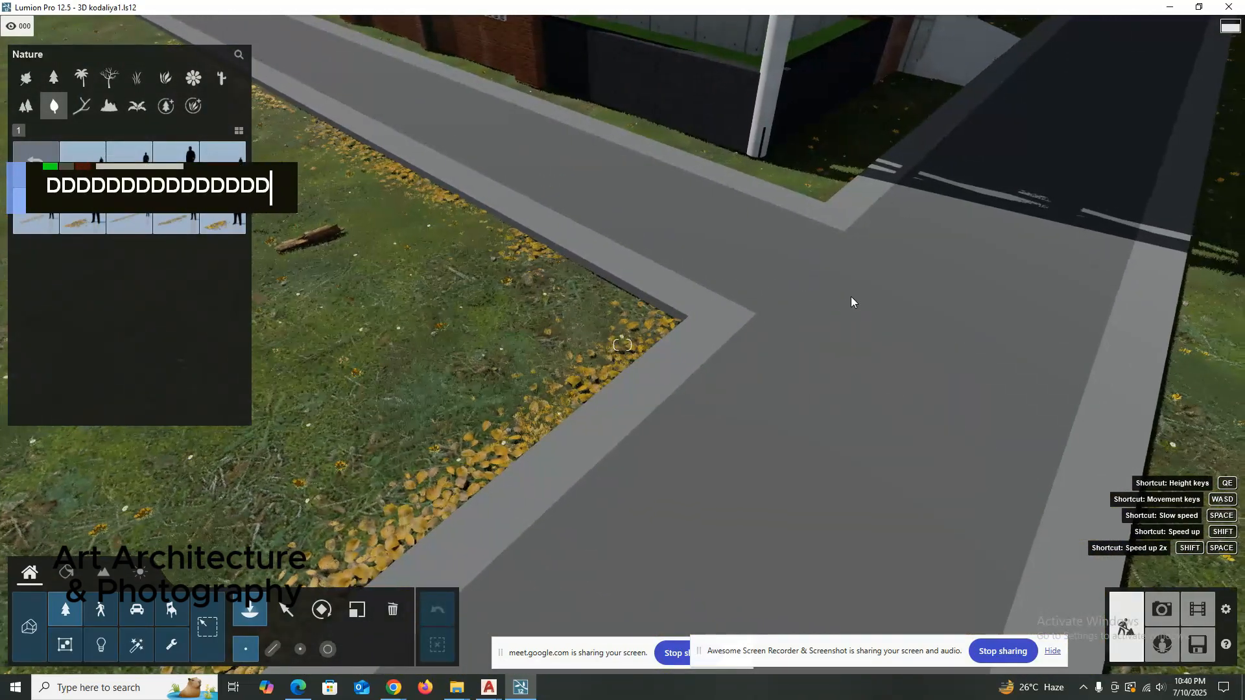
right_drag(852, 302, 680, 428)
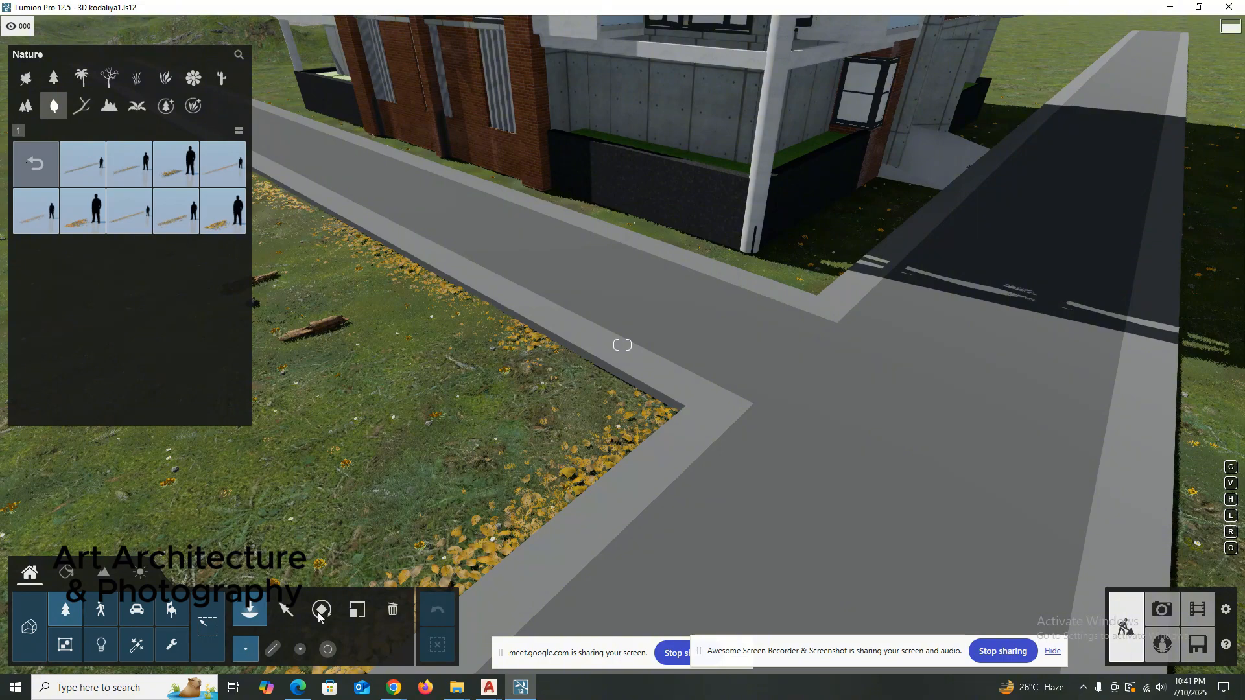
Place one Baboon Root Purple Grouped and a row of Balsam Pink flowers in the black planter at the tower's corner.
right_drag(521, 510, 668, 290)
scroll(602, 389, down, 3)
right_drag(602, 388, 600, 273)
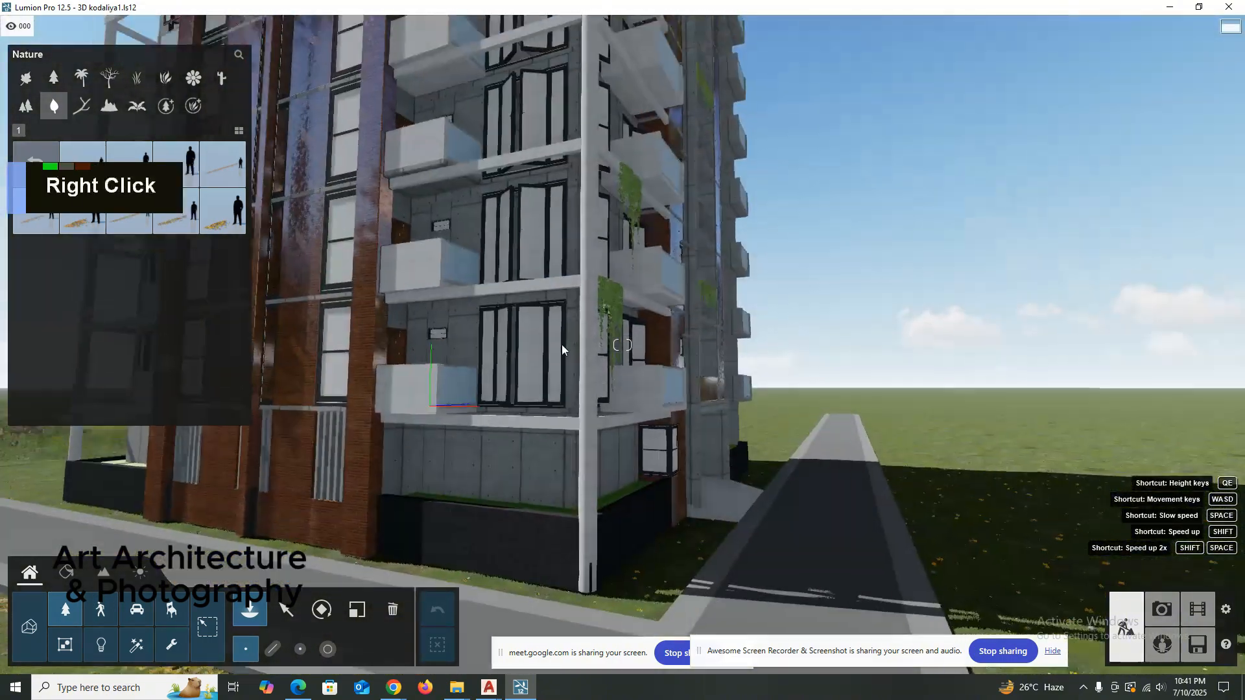
scroll(601, 266, up, 3)
scroll(603, 269, up, 4)
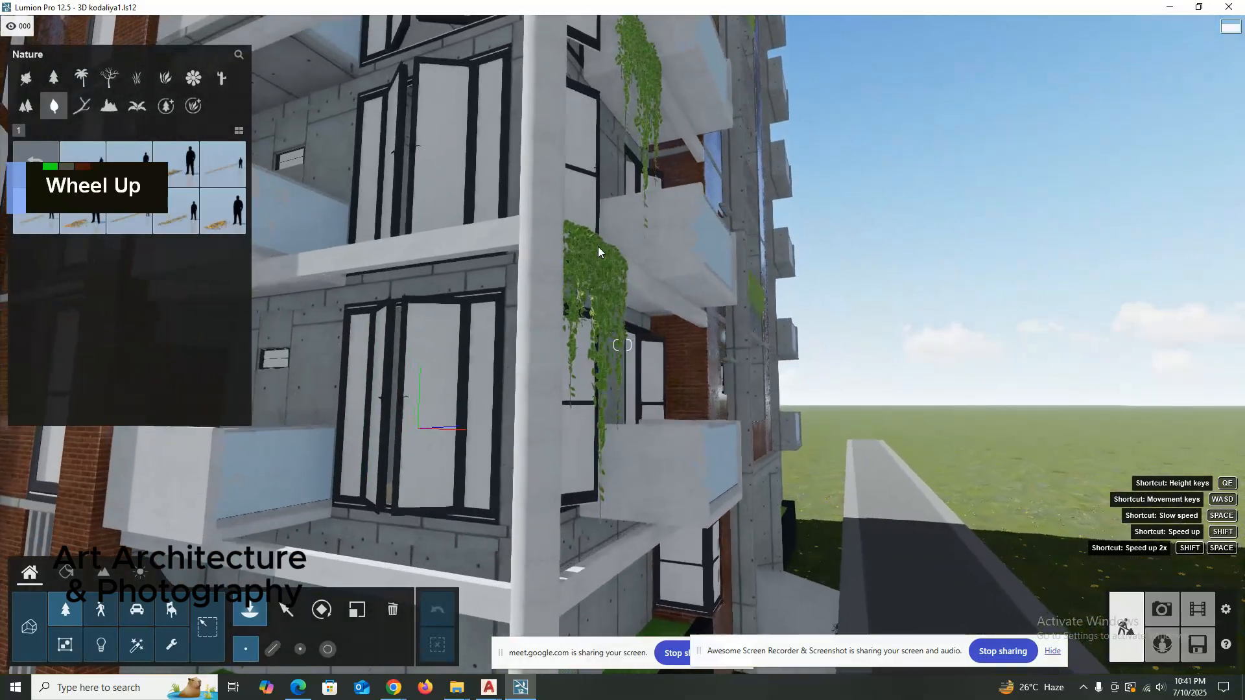
right_drag(583, 265, 397, 455)
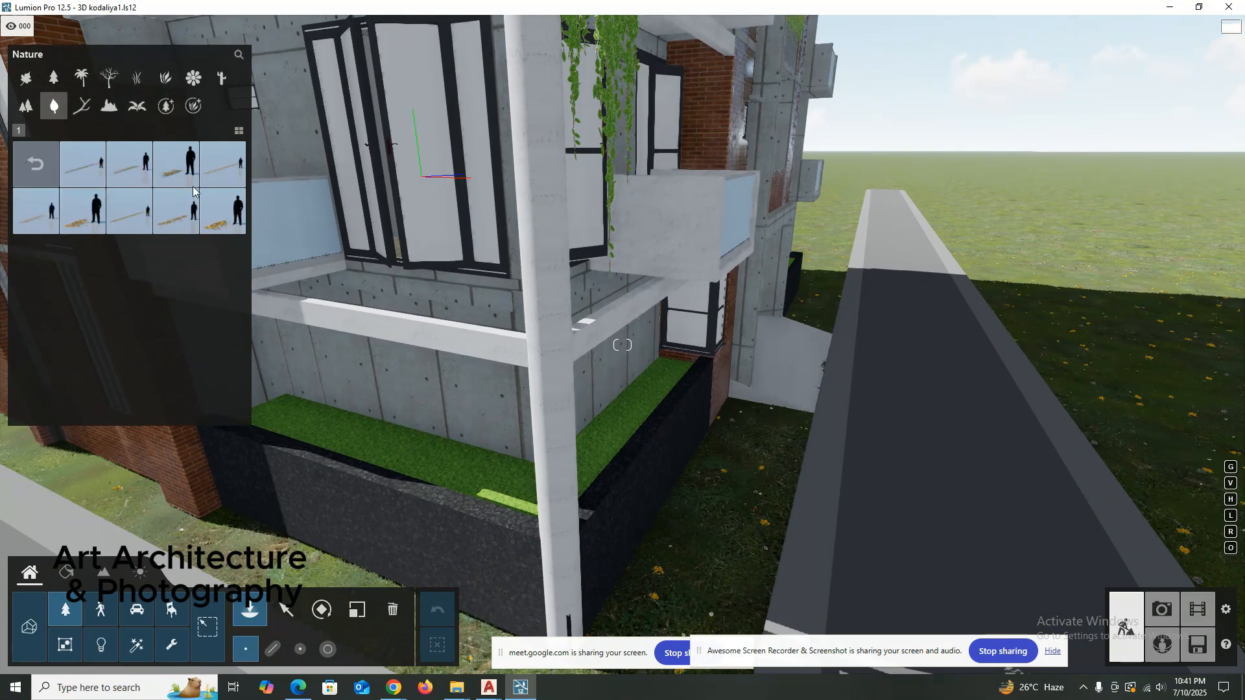
double_click(187, 91)
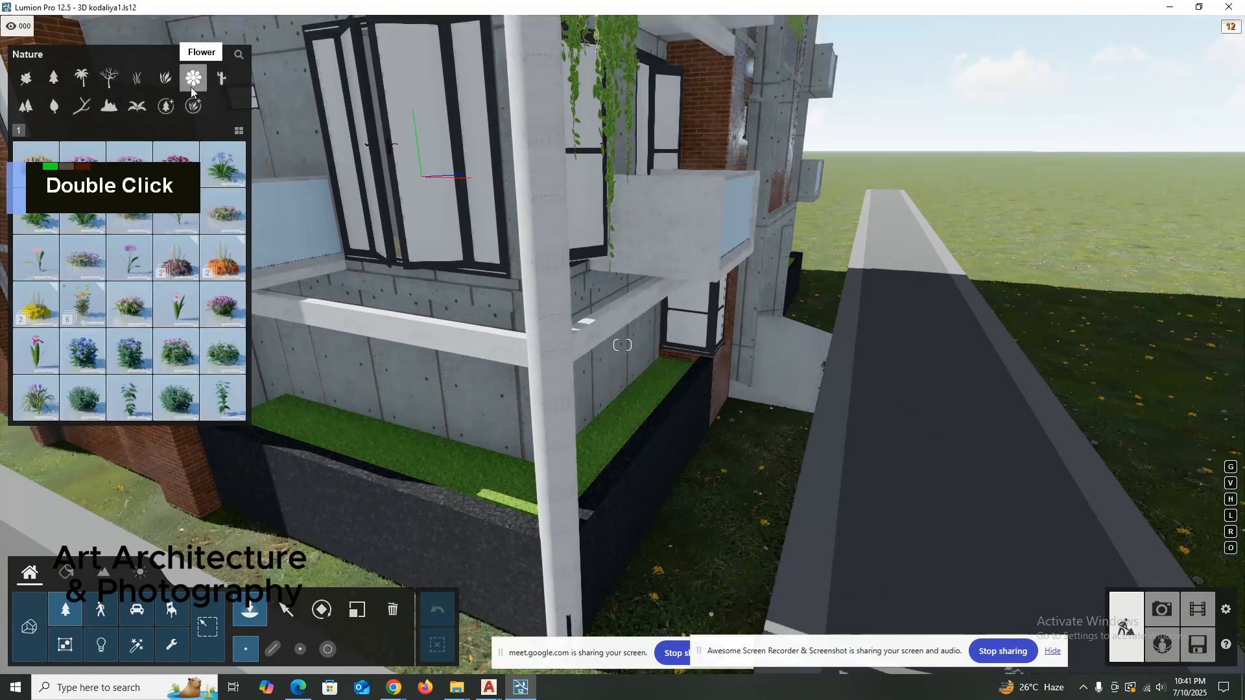
click(336, 425)
click(188, 373)
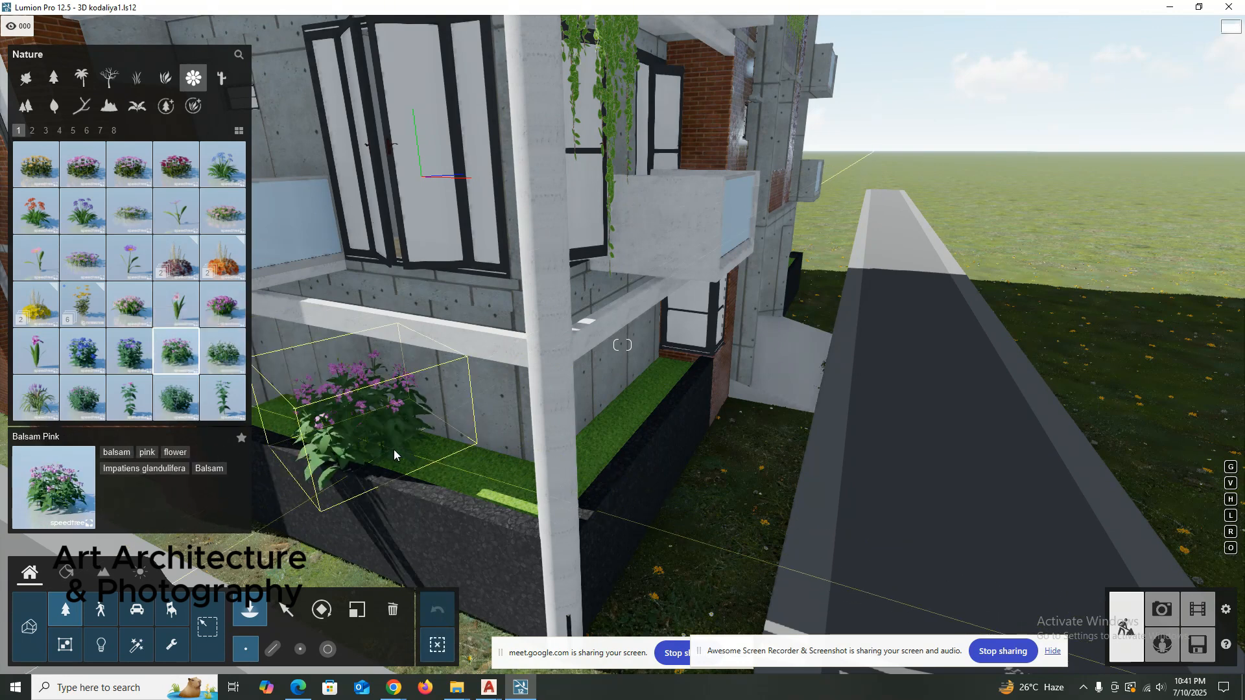
click(487, 494)
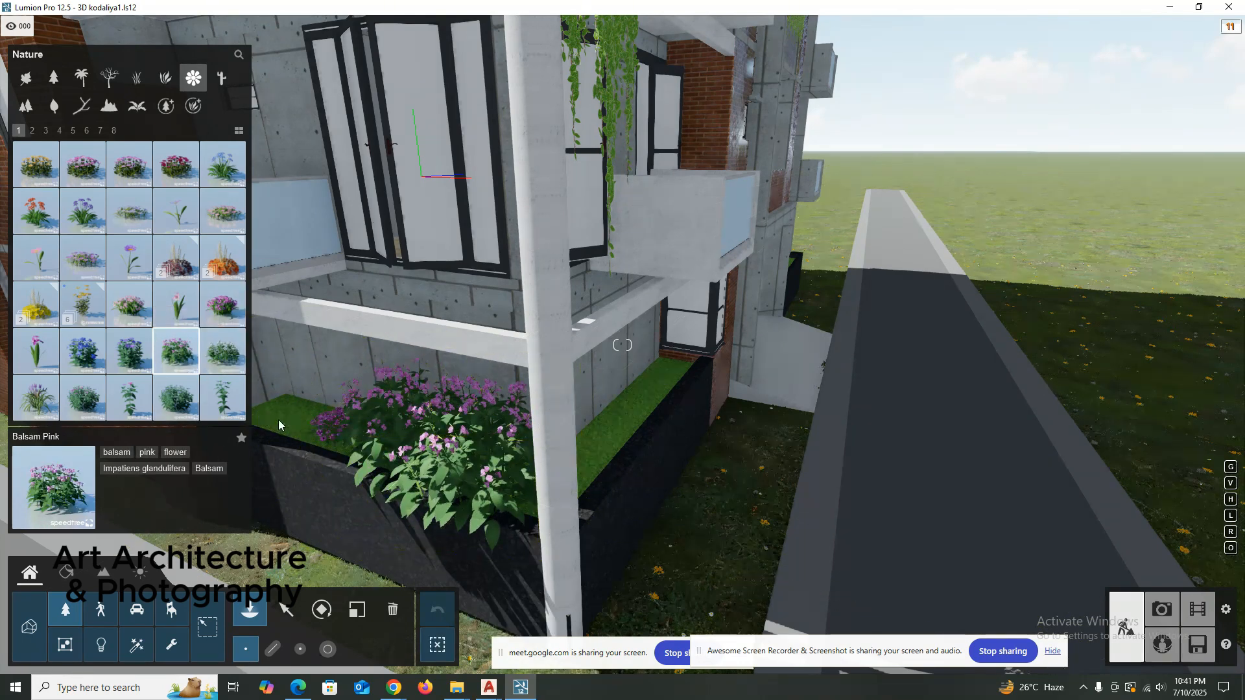
key(Escape)
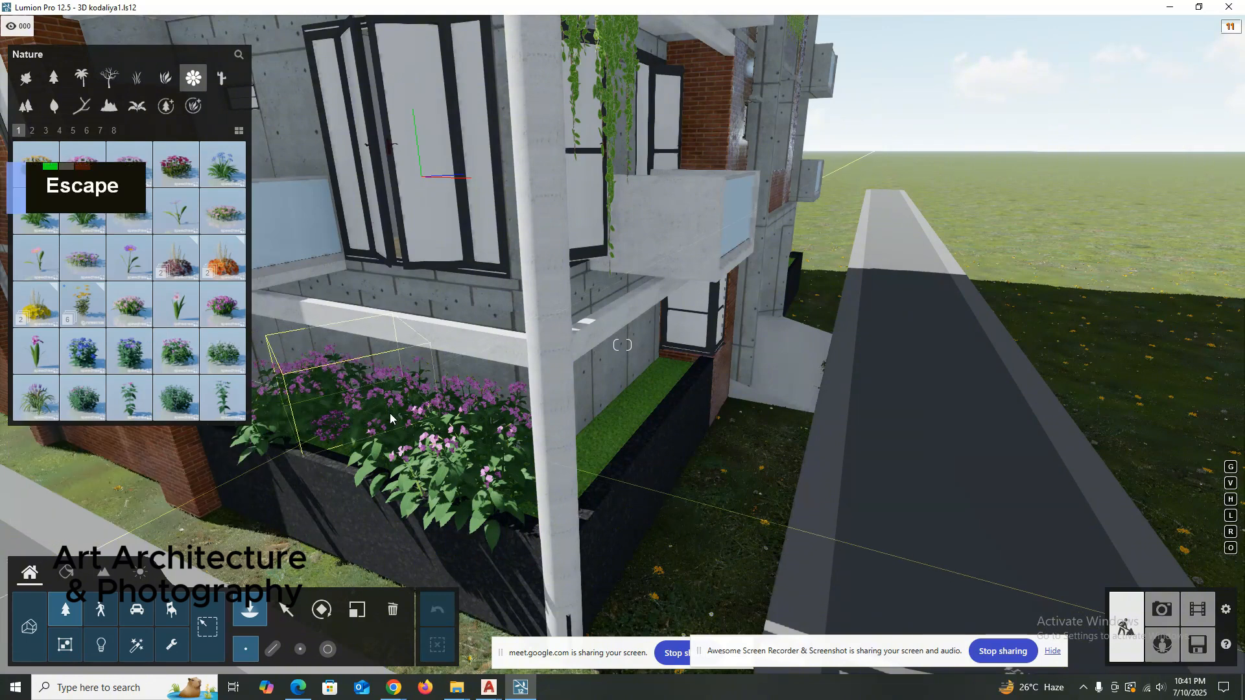
right_drag(311, 422, 332, 575)
mouse_move(220, 306)
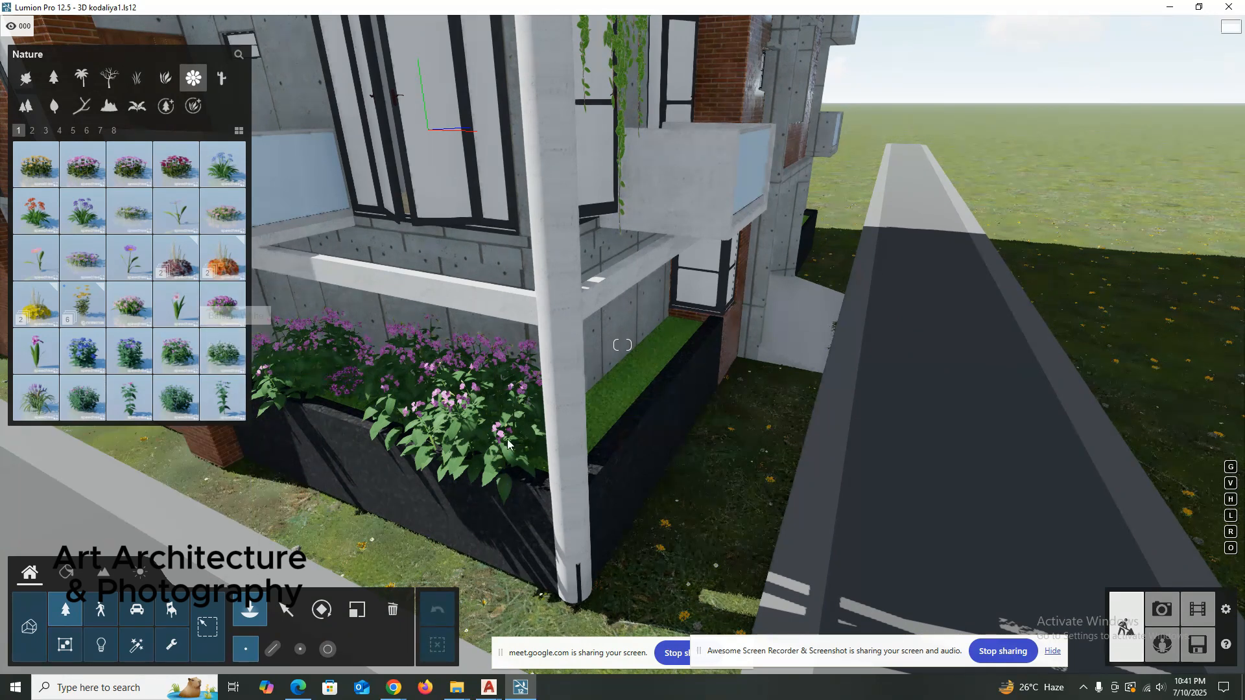
click(355, 610)
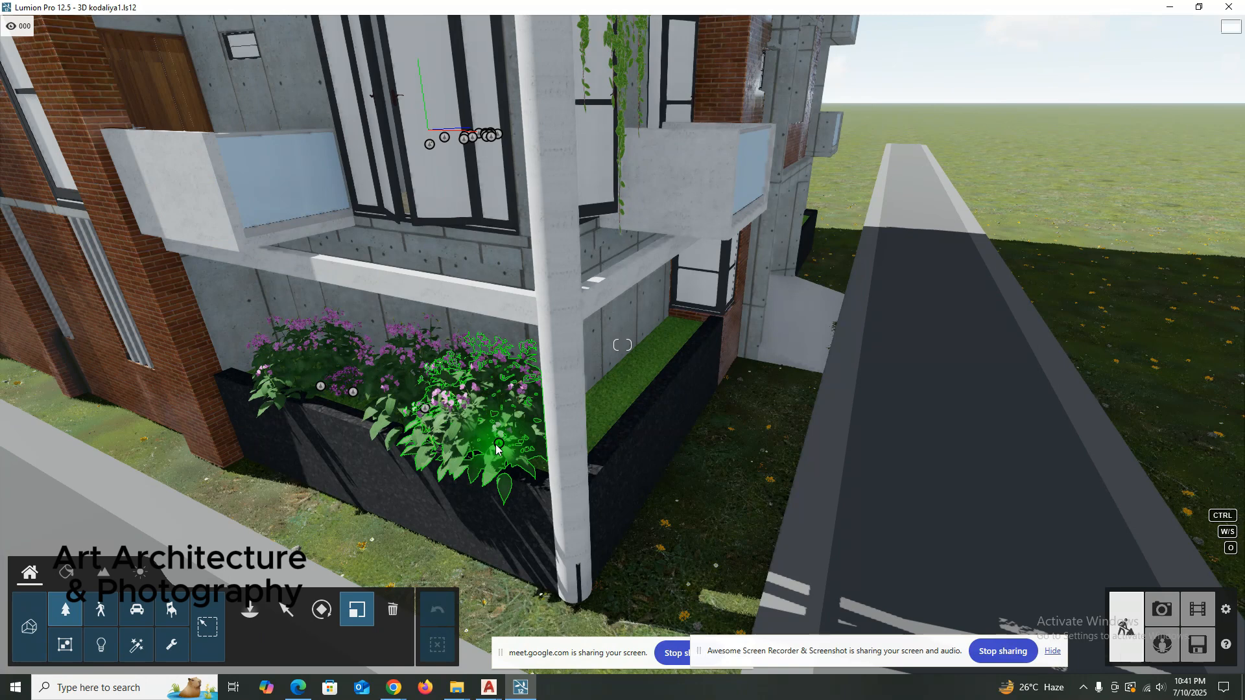
click(77, 617)
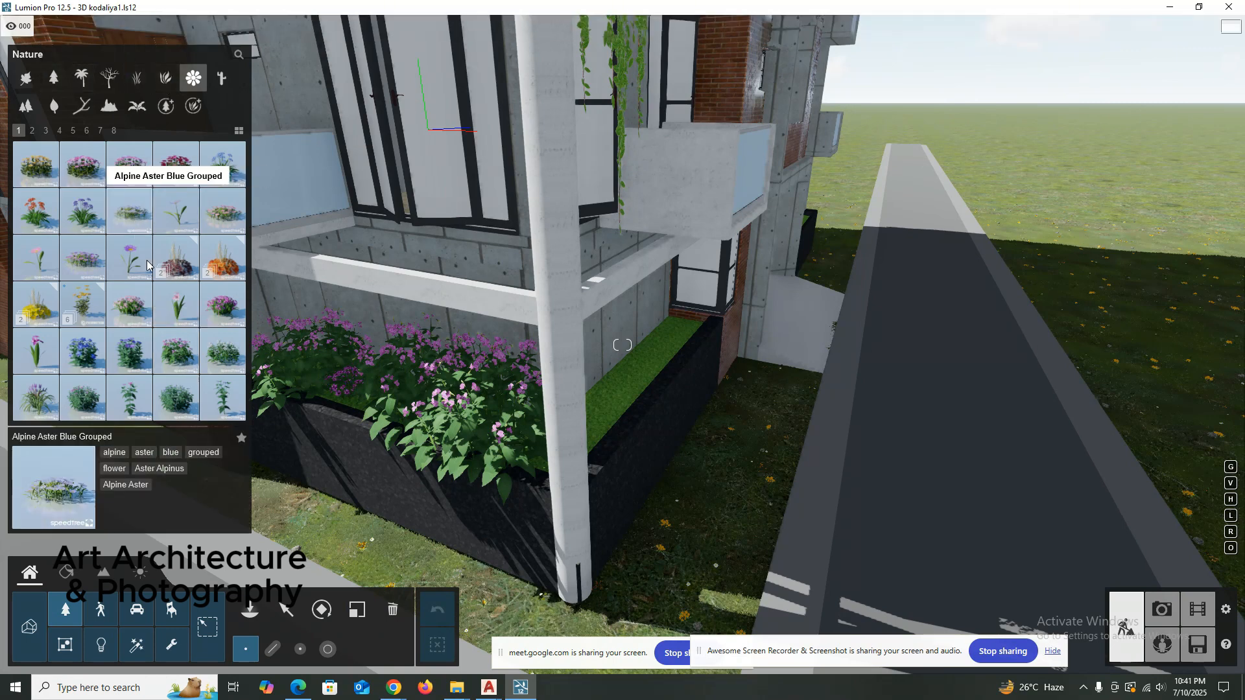
Place a row of five Bigleaf Periwinkle Purple Grouped plants along the grass strip in front of the black planter.
click(173, 356)
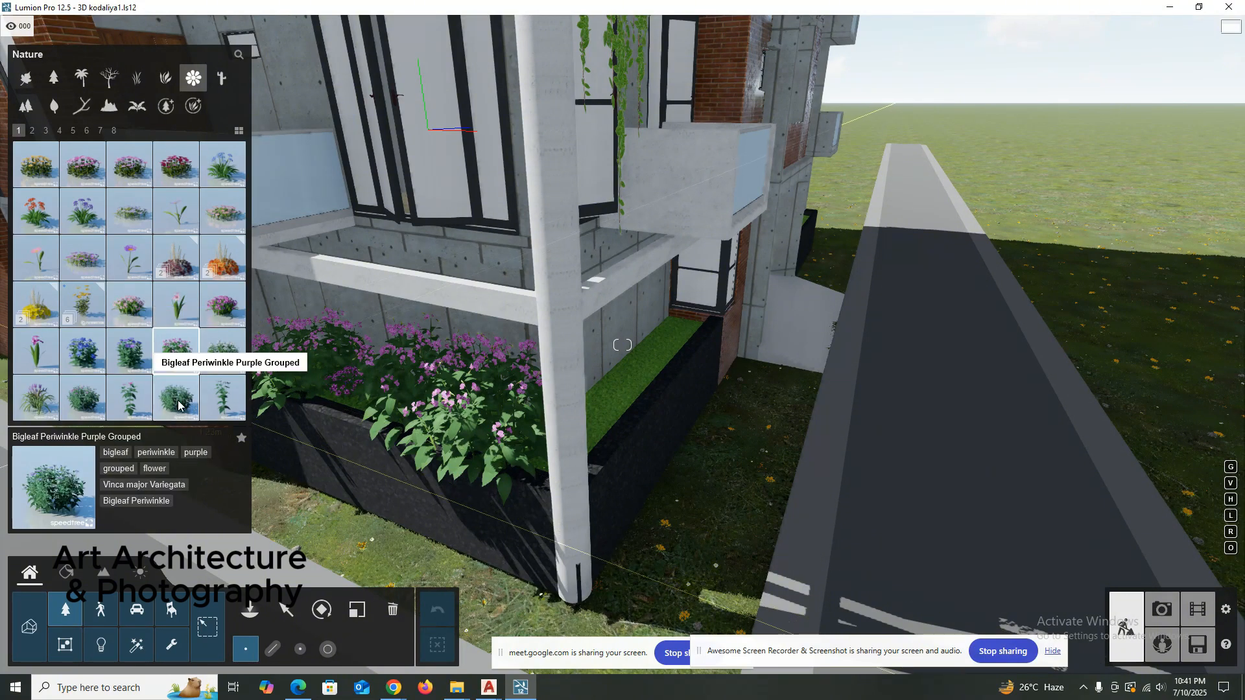
click(332, 542)
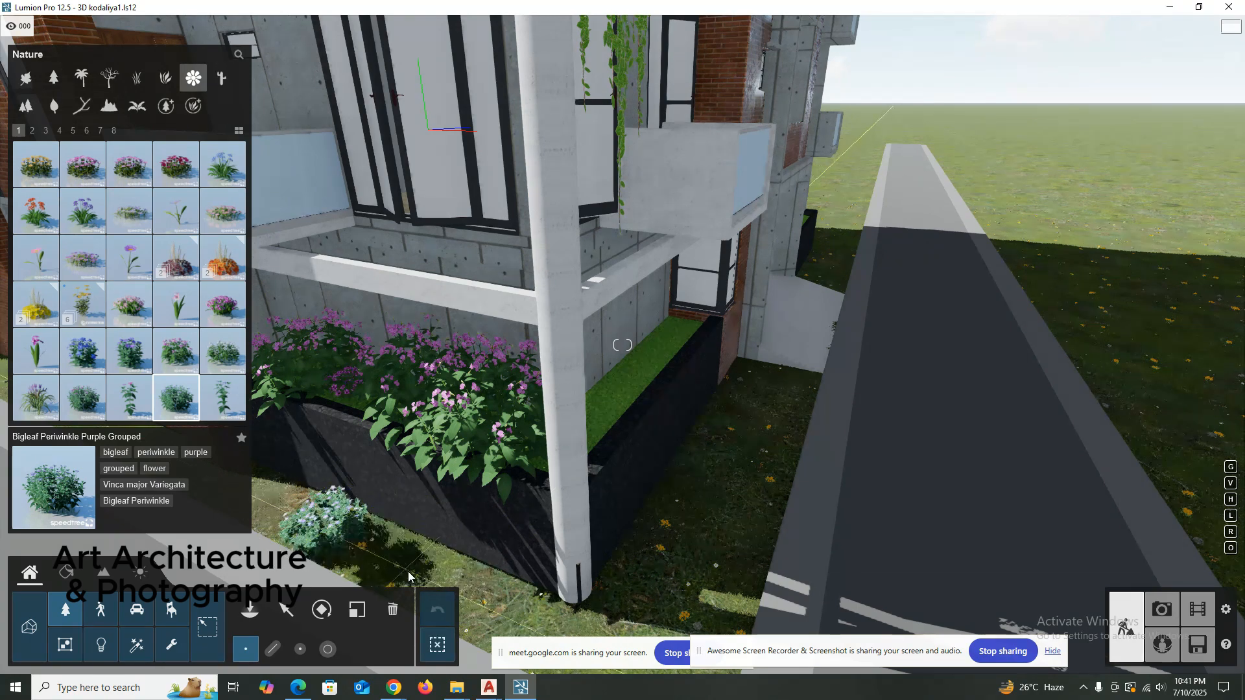
click(382, 562)
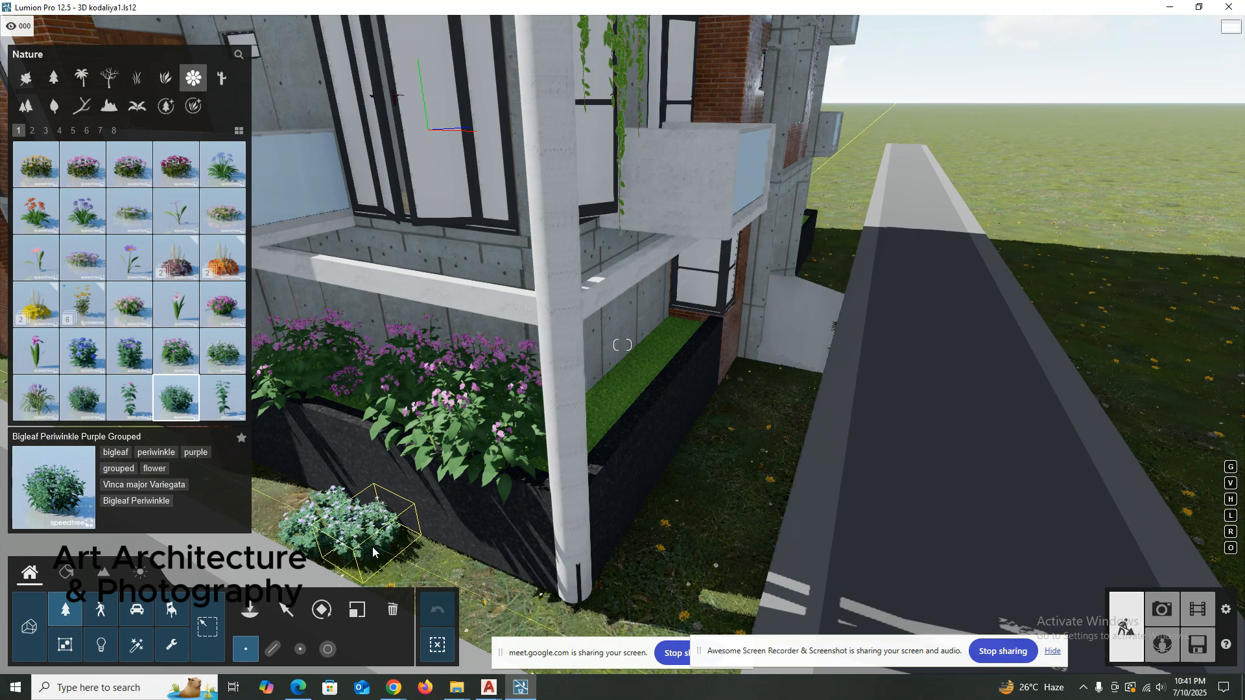
click(373, 548)
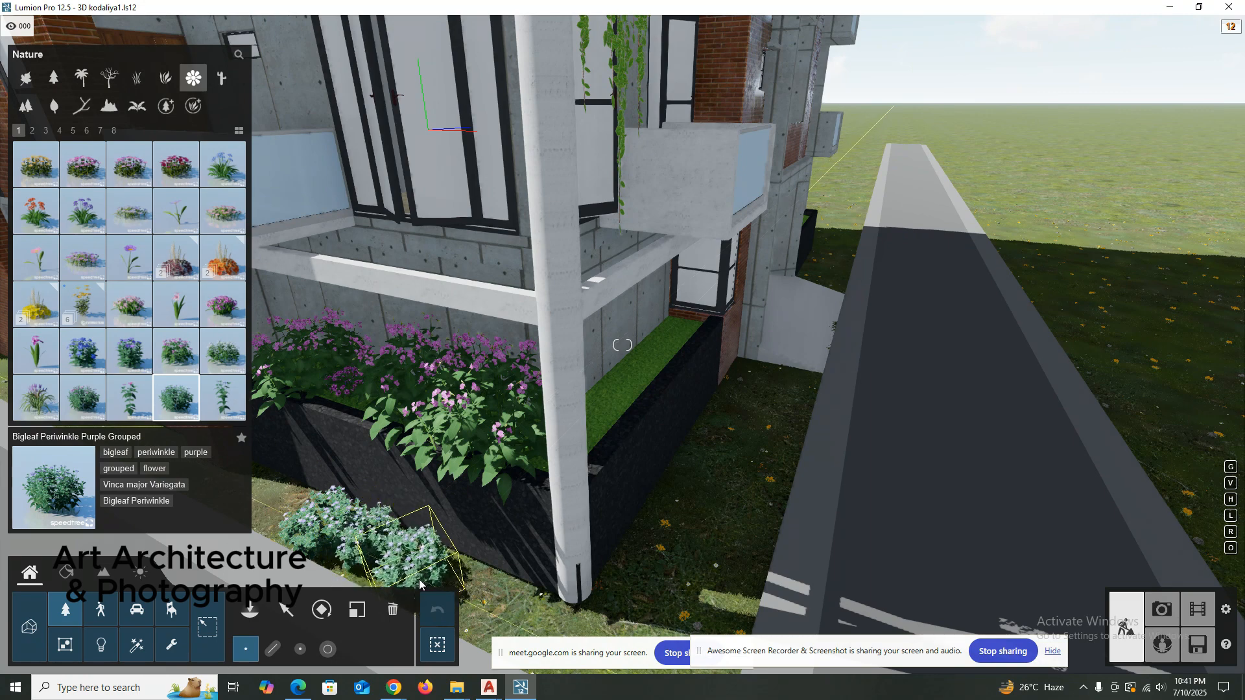
right_drag(439, 584, 472, 516)
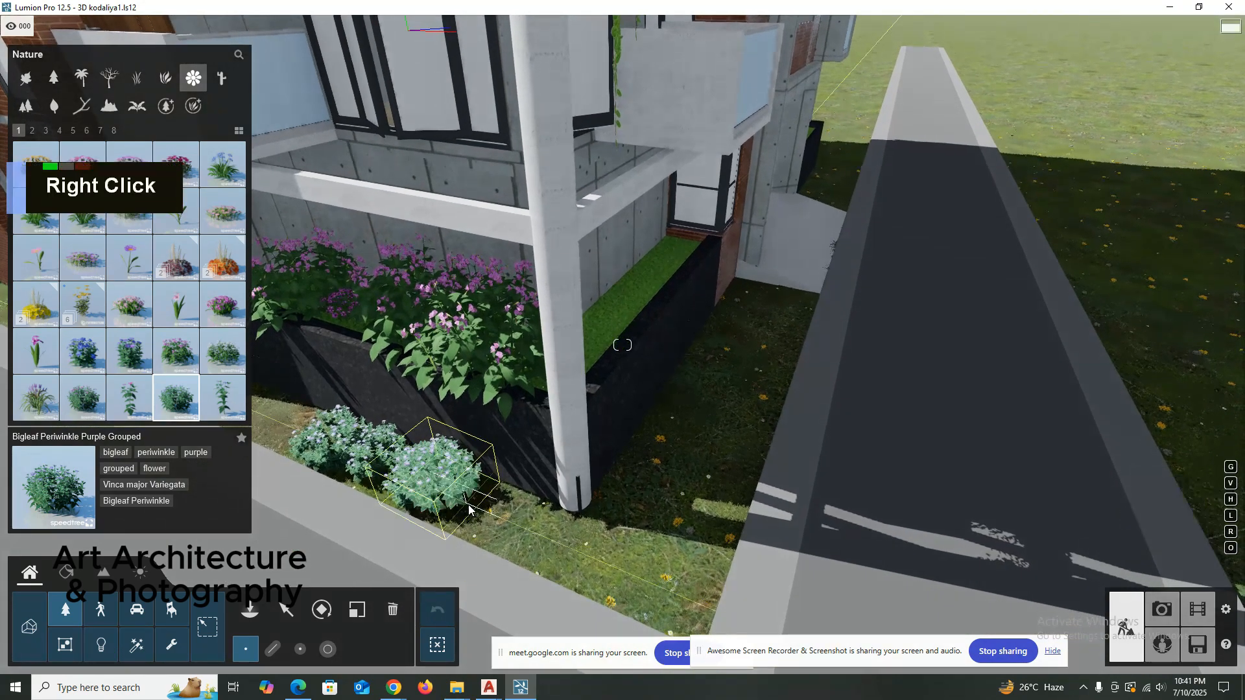
click(478, 514)
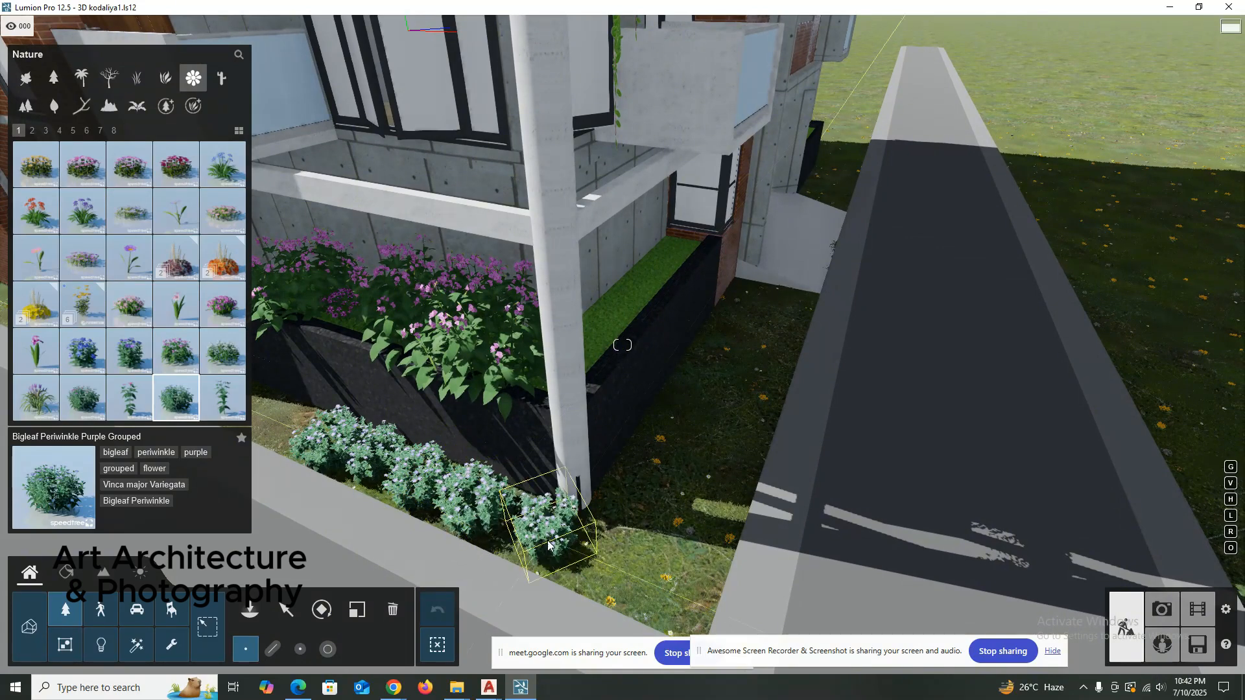
click(551, 548)
key(Escape)
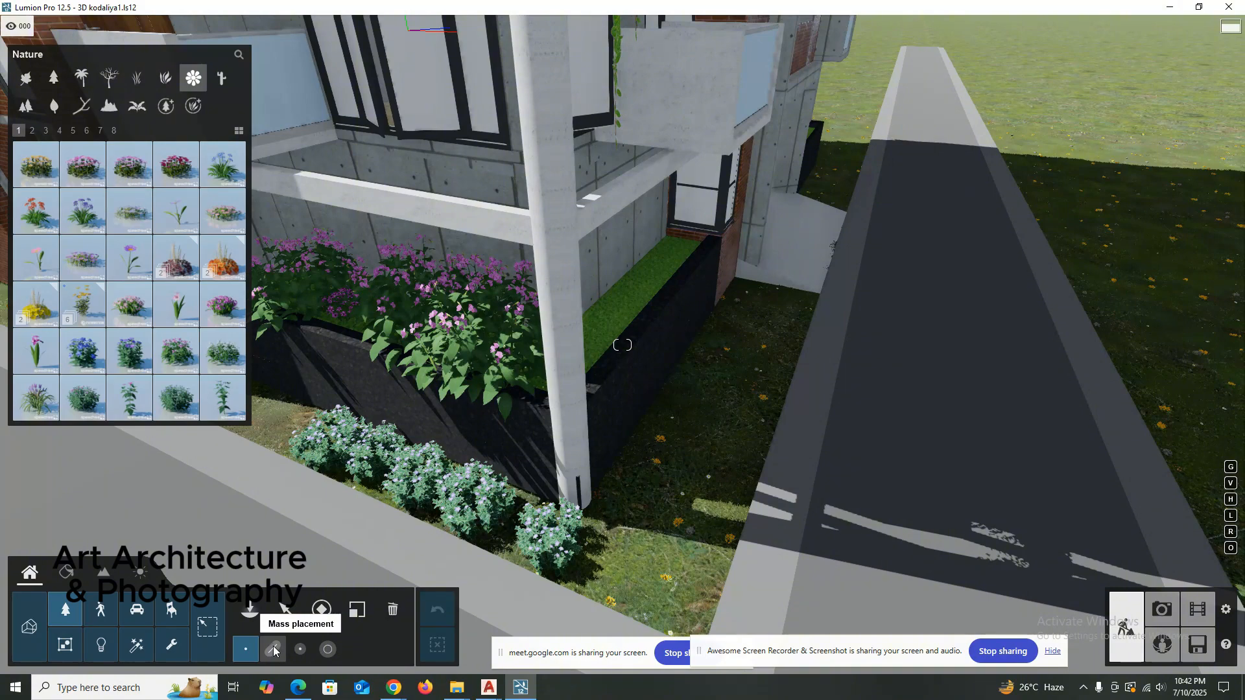
double_click(273, 649)
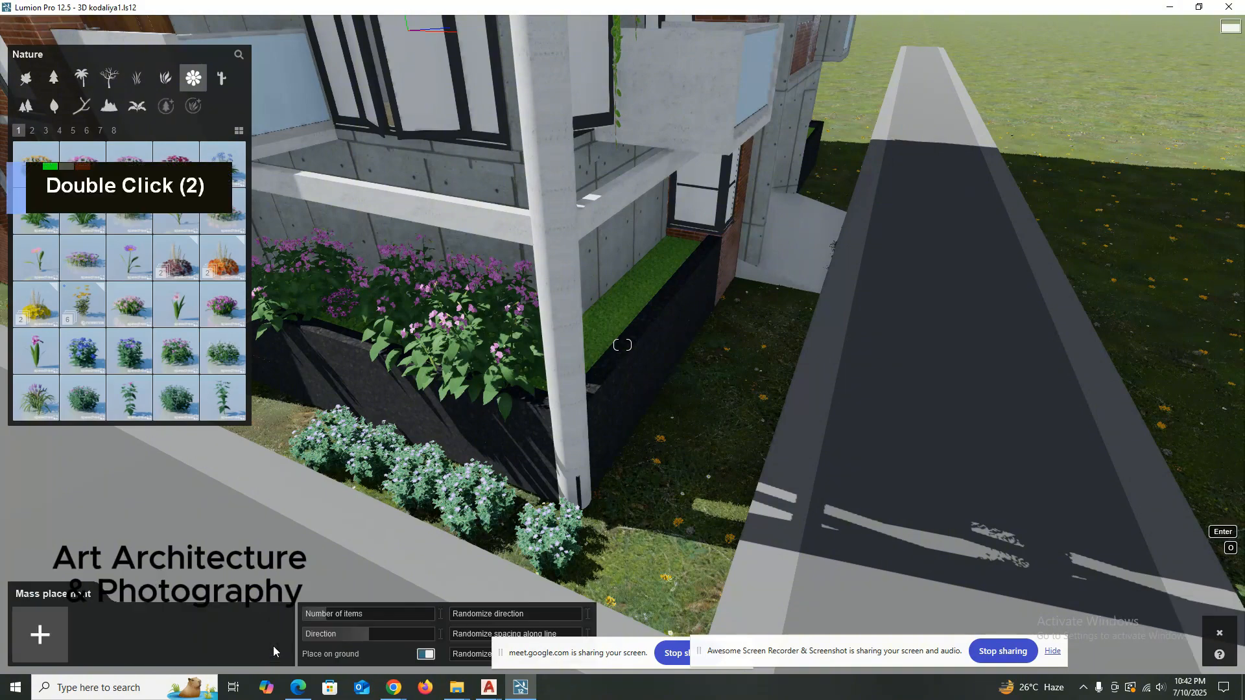
click(277, 477)
right_drag(588, 597, 505, 342)
key(Escape)
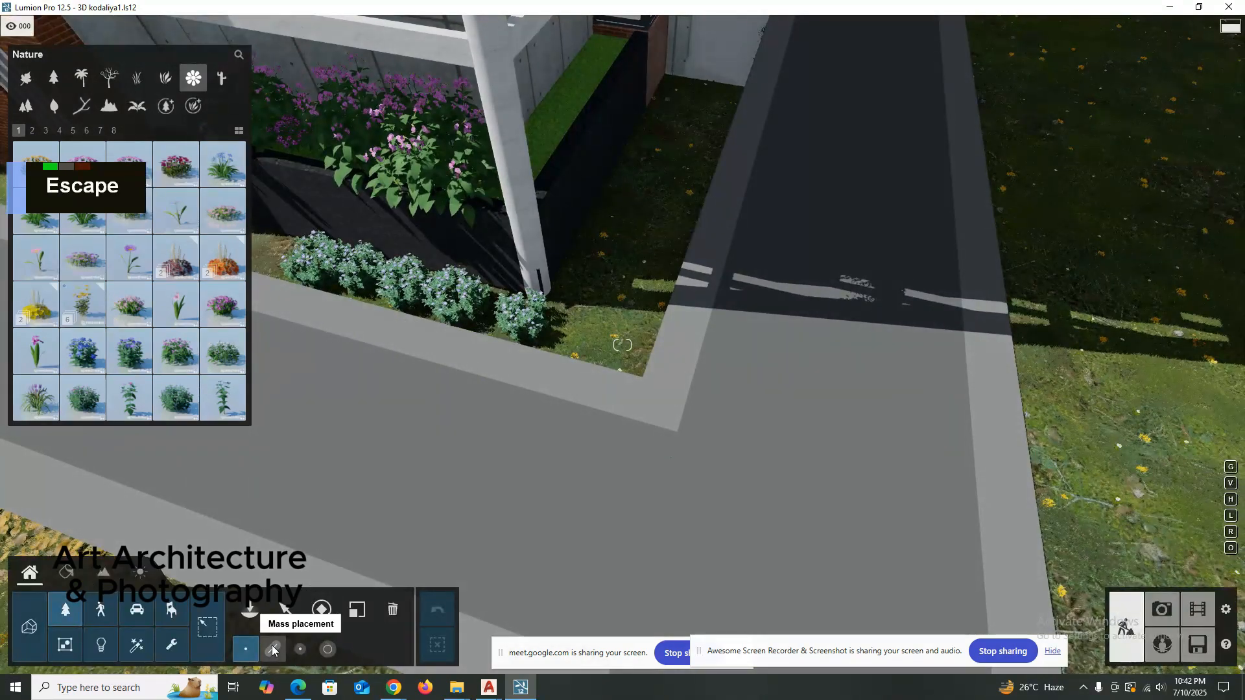
click(322, 653)
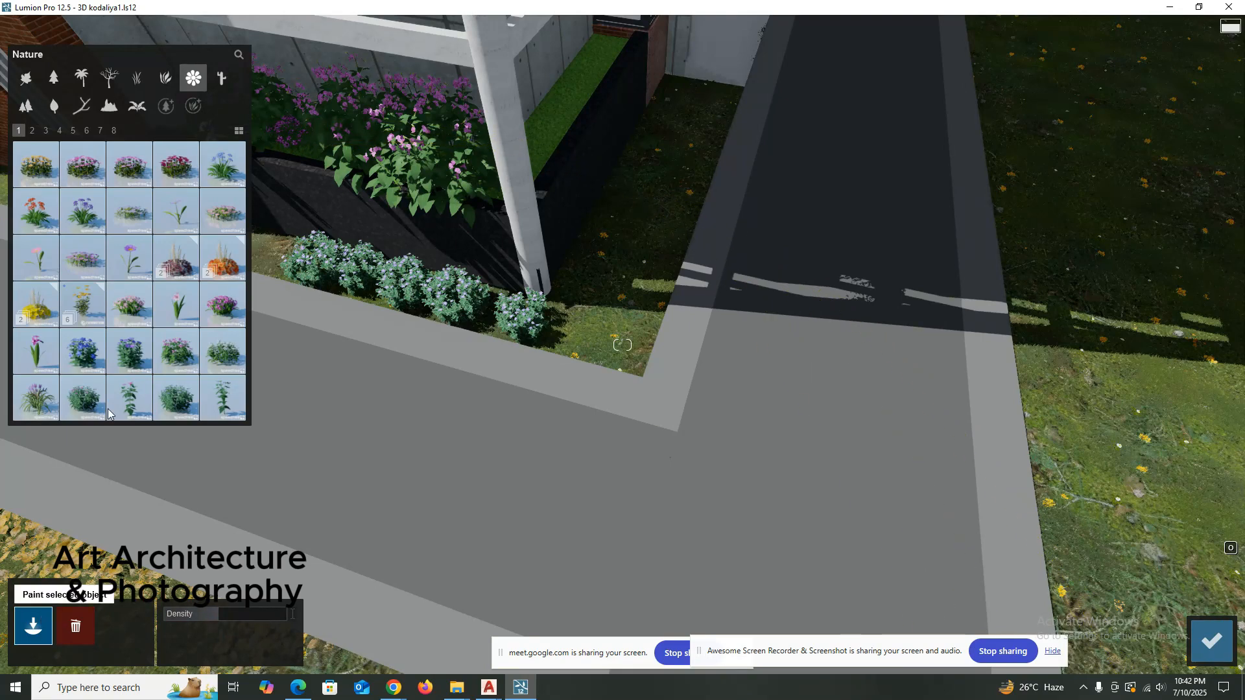
double_click(176, 354)
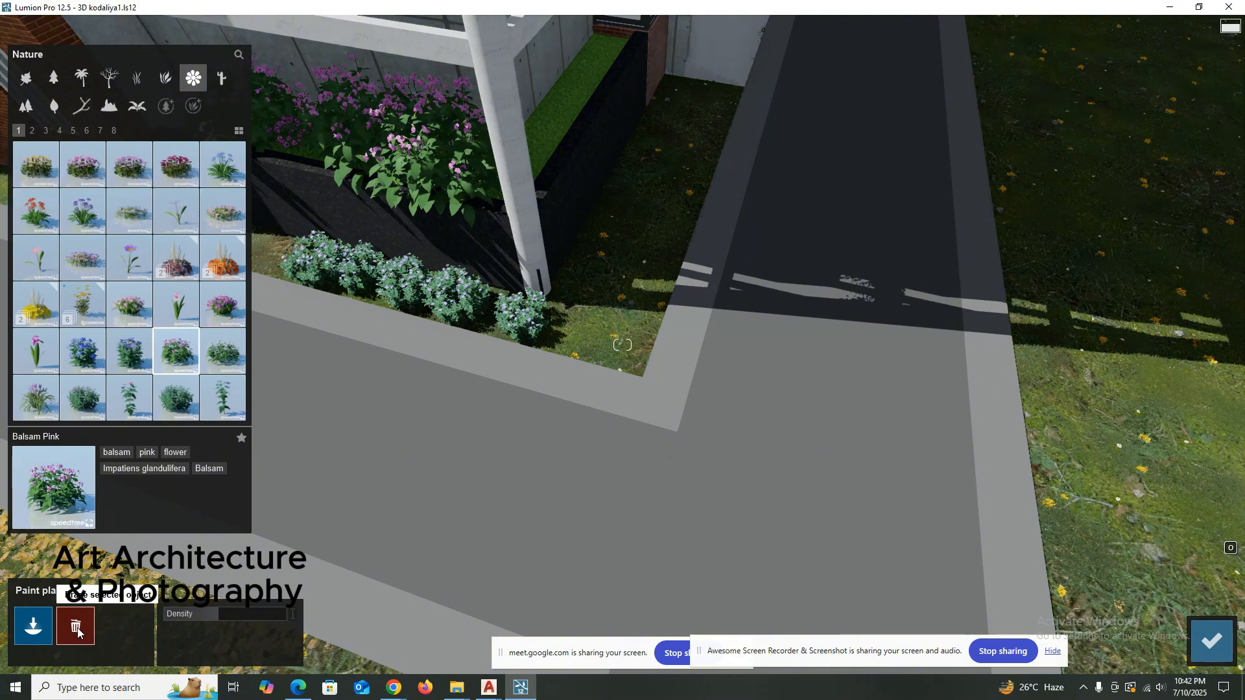
click(1211, 641)
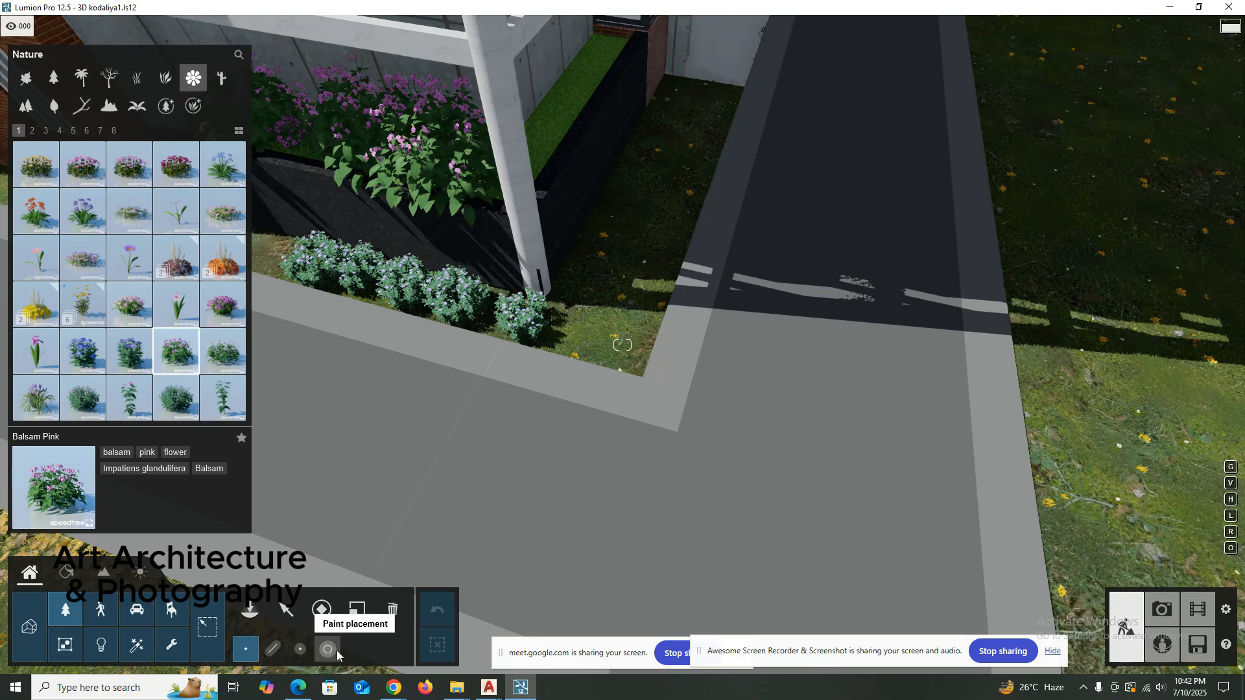
Mass-place a line of Balsam Pink along the grass strip beside the side road, from the building wall to the path corner.
click(273, 649)
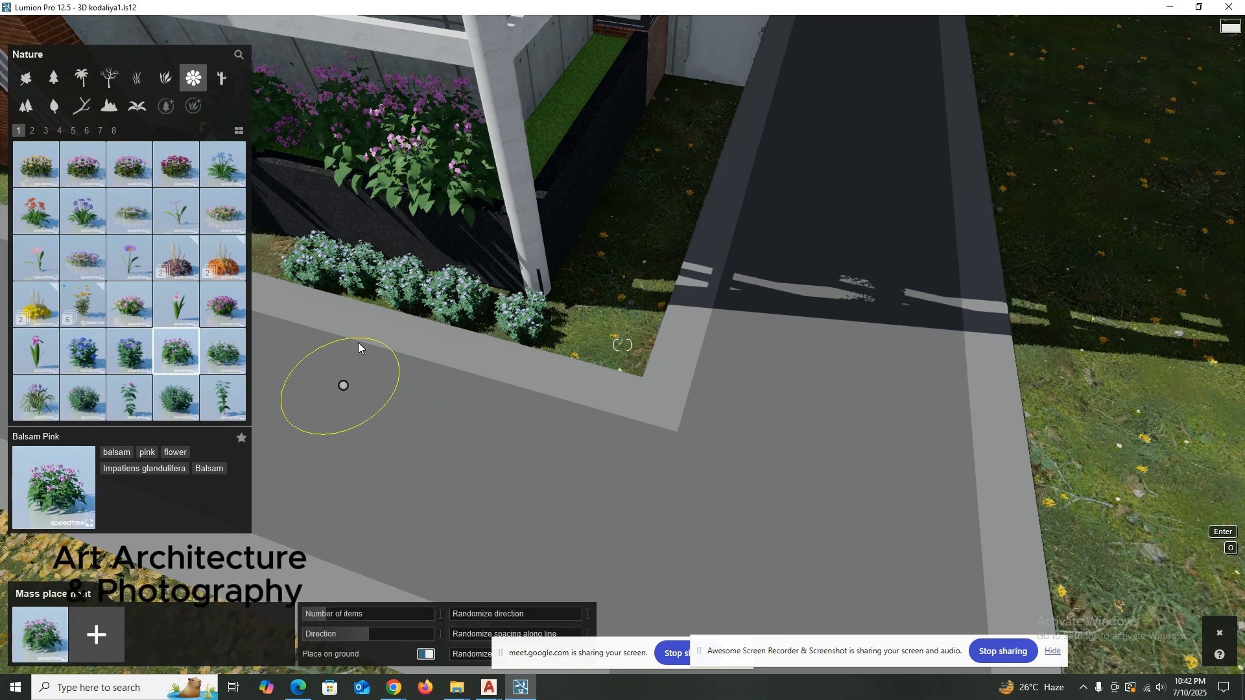
click(173, 353)
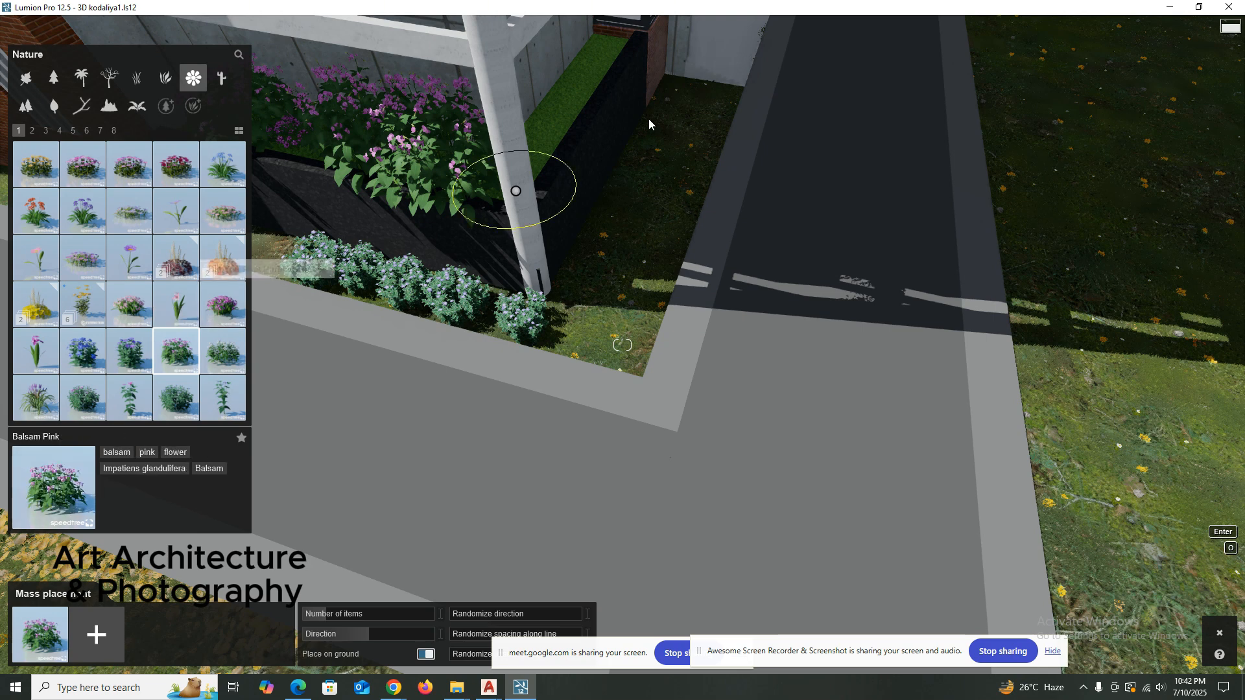
click(712, 89)
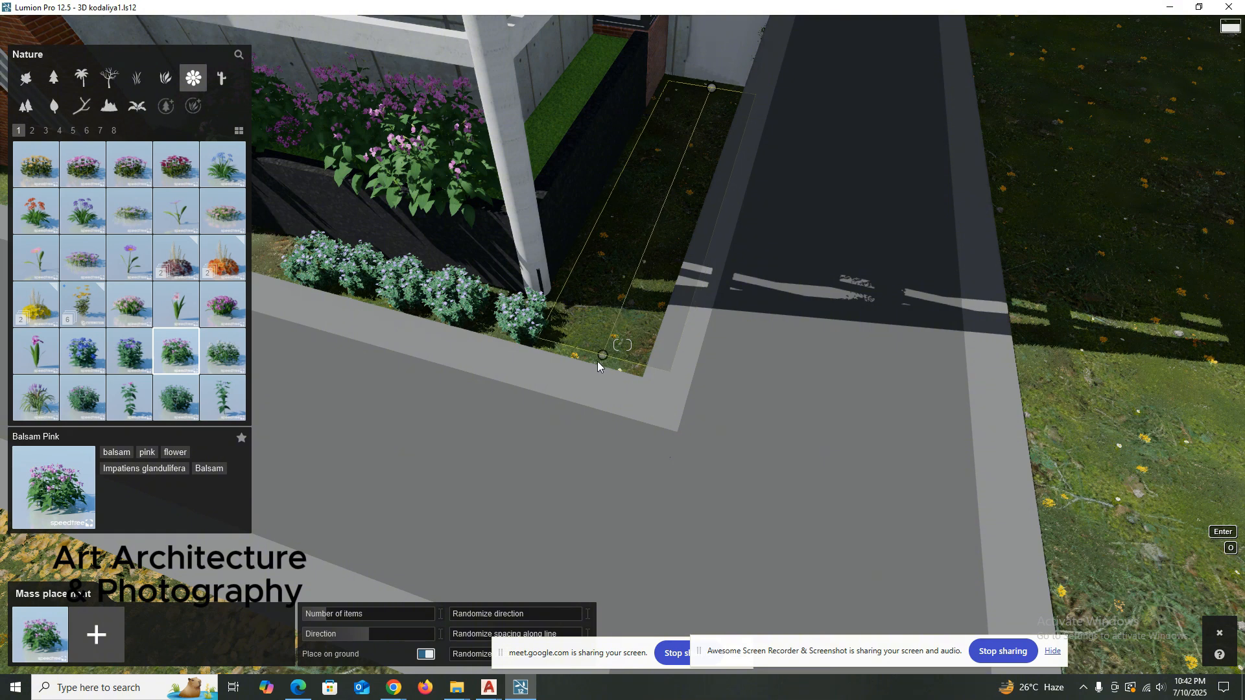
click(596, 360)
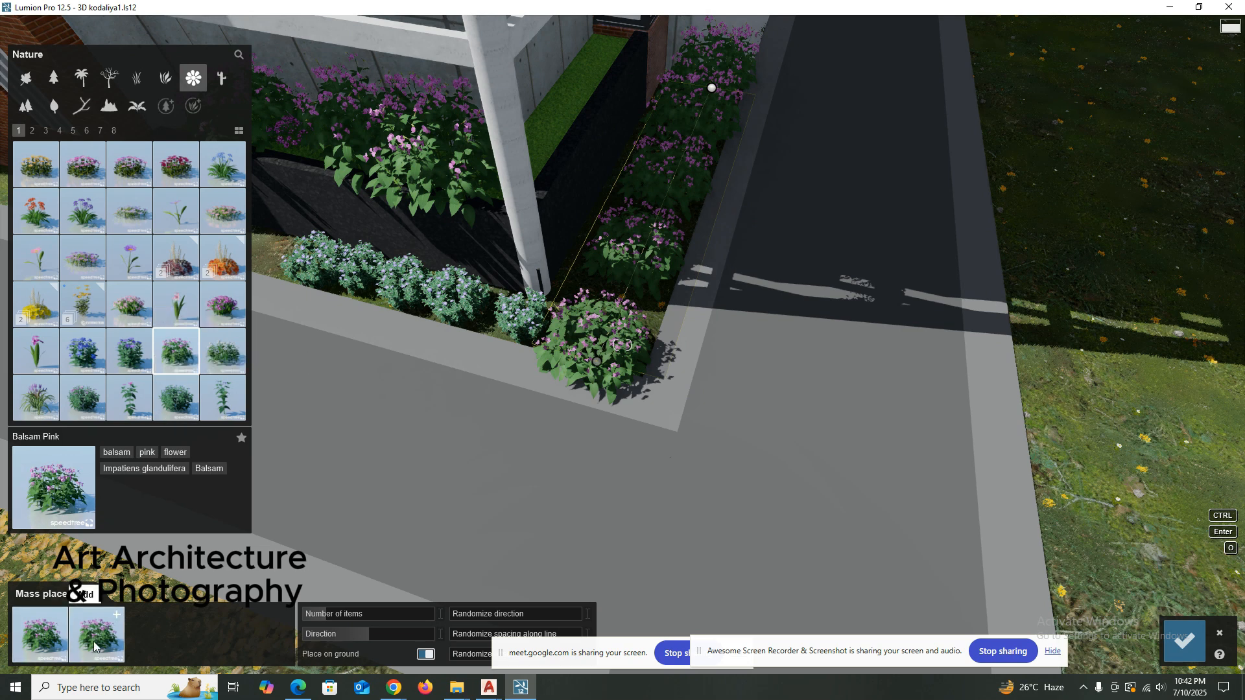
Add Bigleaf Periwinkle Purple Grouped, another green leafy flower and Balloon Flower Purple to the mass placement mix.
click(177, 397)
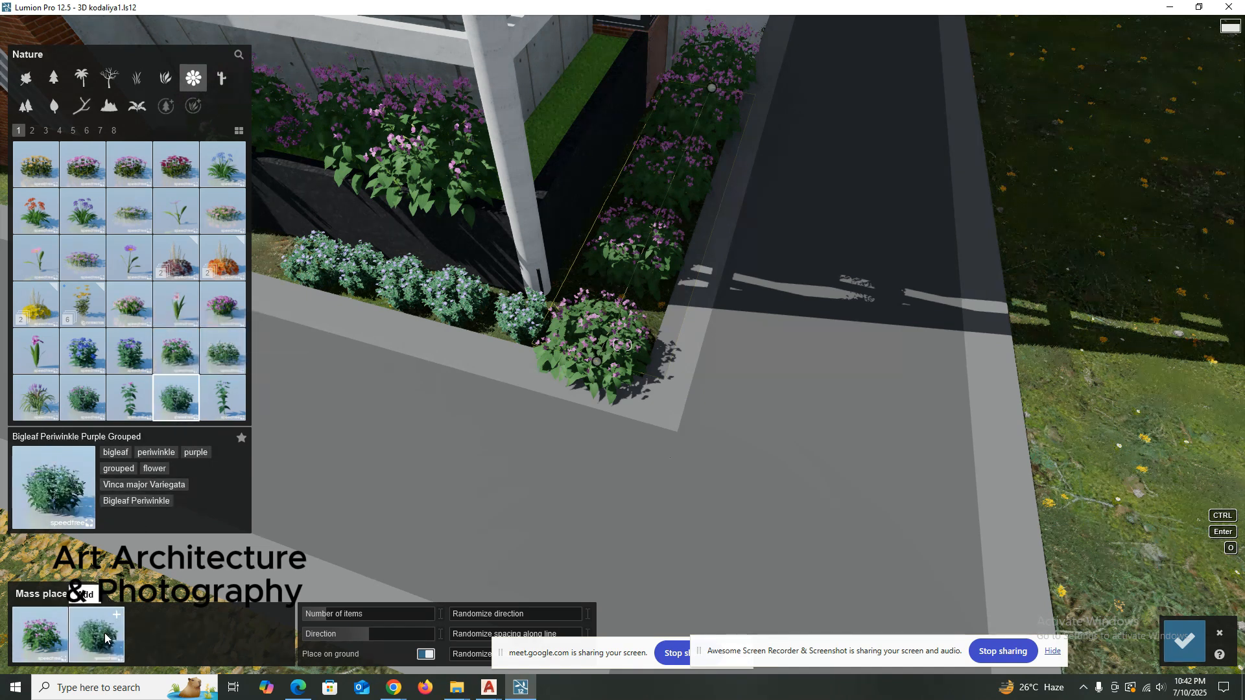
click(106, 639)
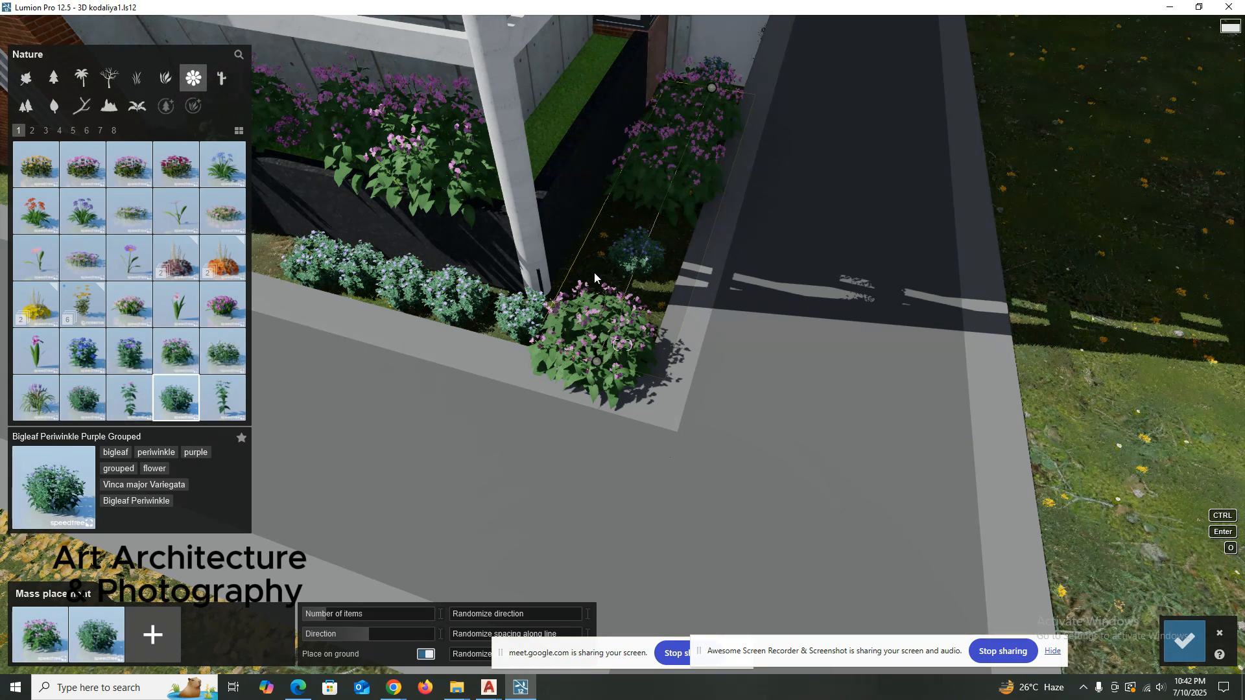
click(77, 401)
click(174, 634)
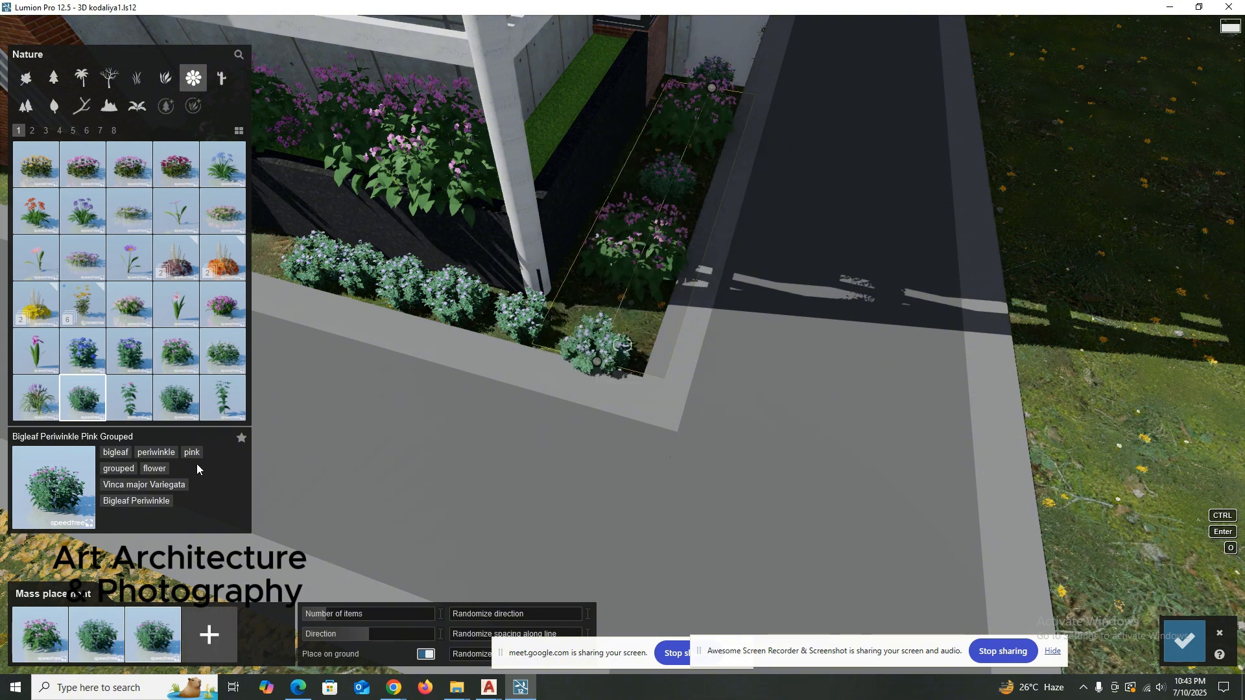
click(130, 350)
click(200, 616)
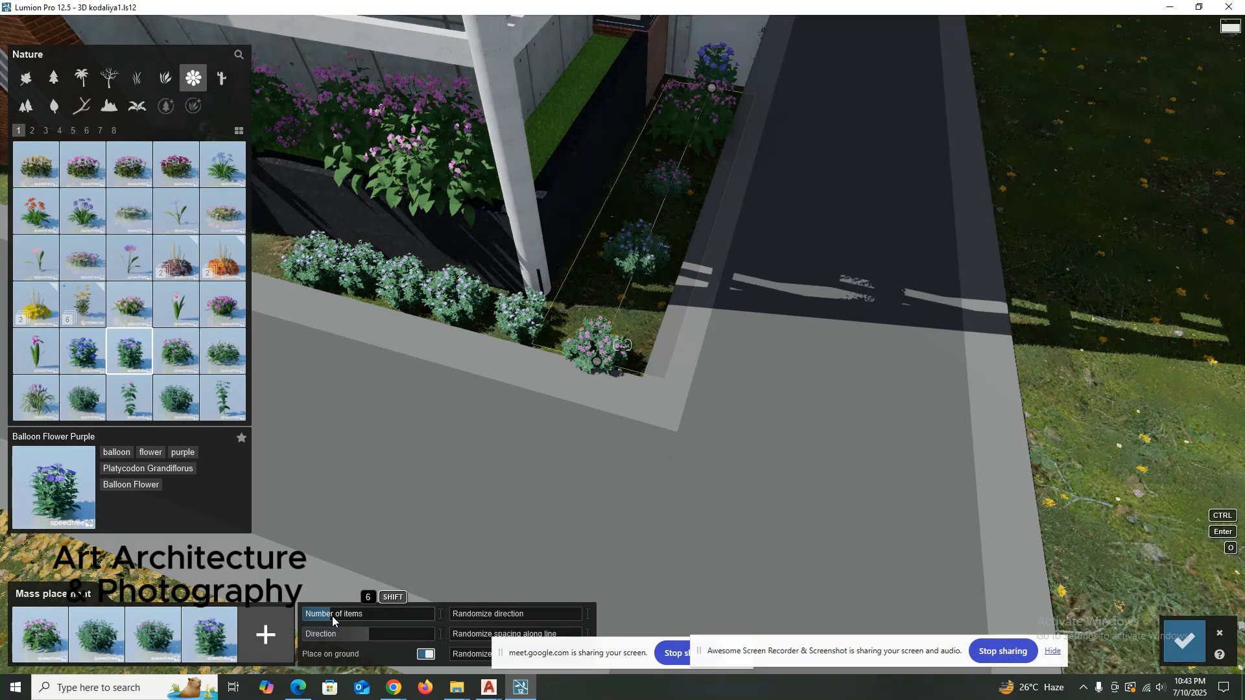
Increase the number of items, set the direction to 136°, and finish the mass placement of mixed flowers.
drag(332, 616, 345, 615)
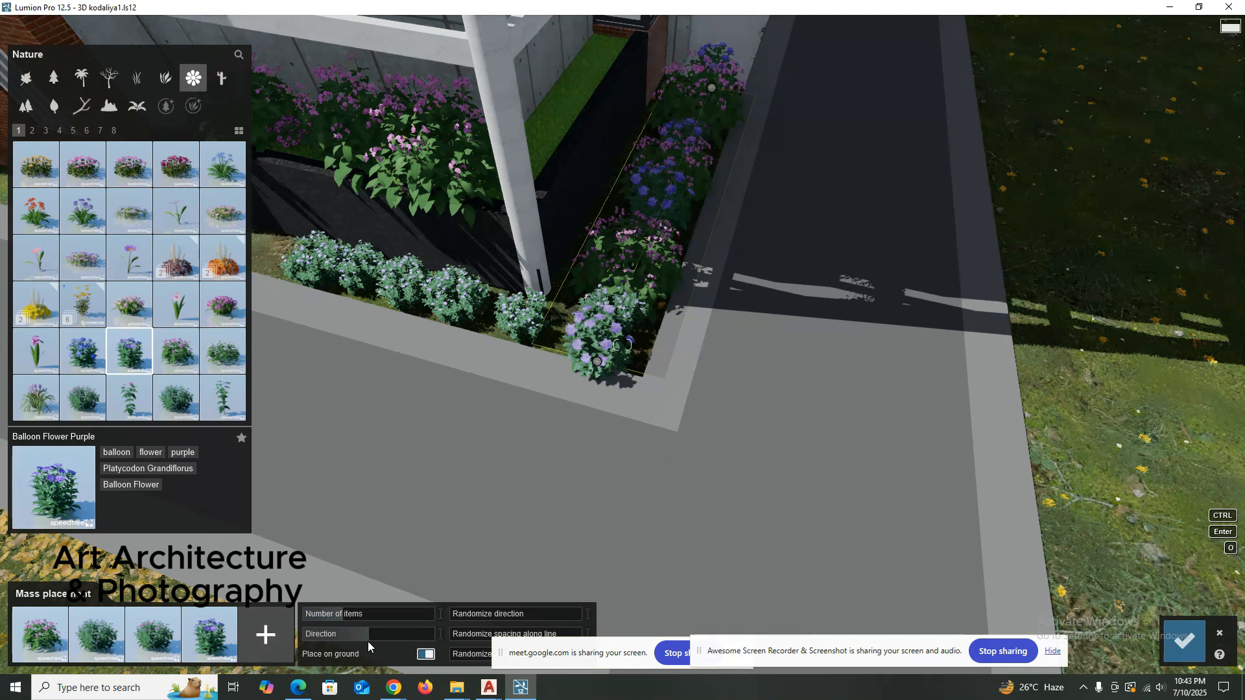
drag(371, 633, 419, 630)
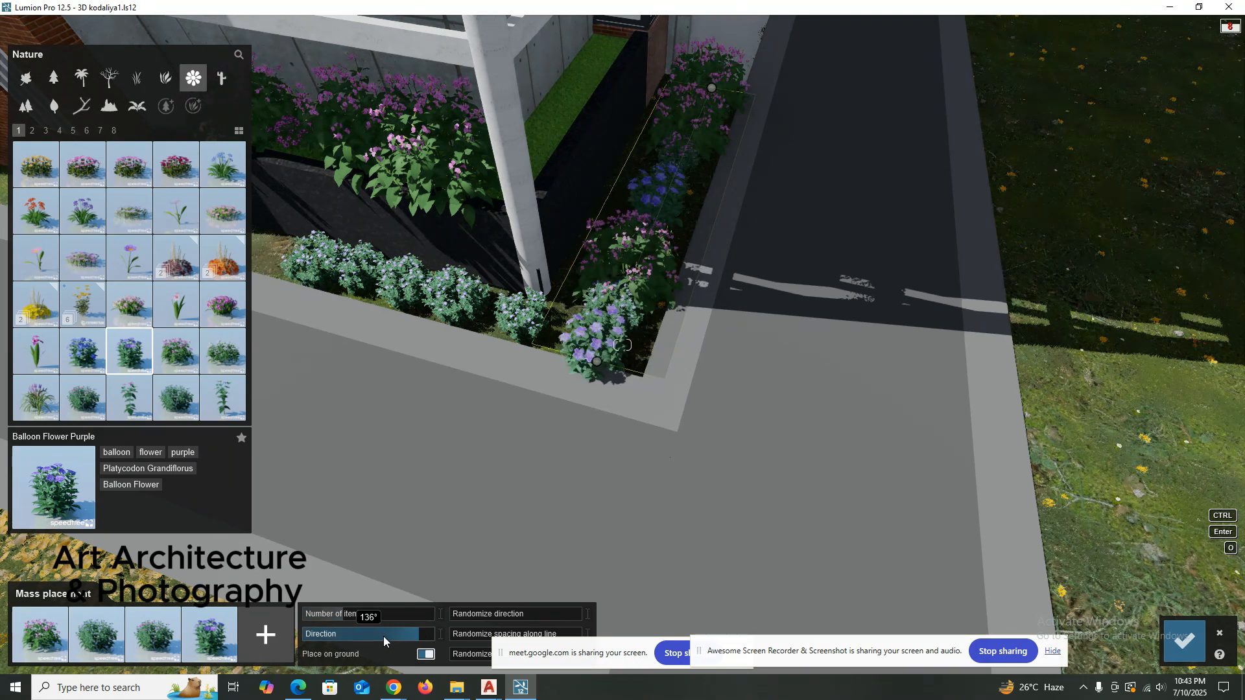
click(1184, 640)
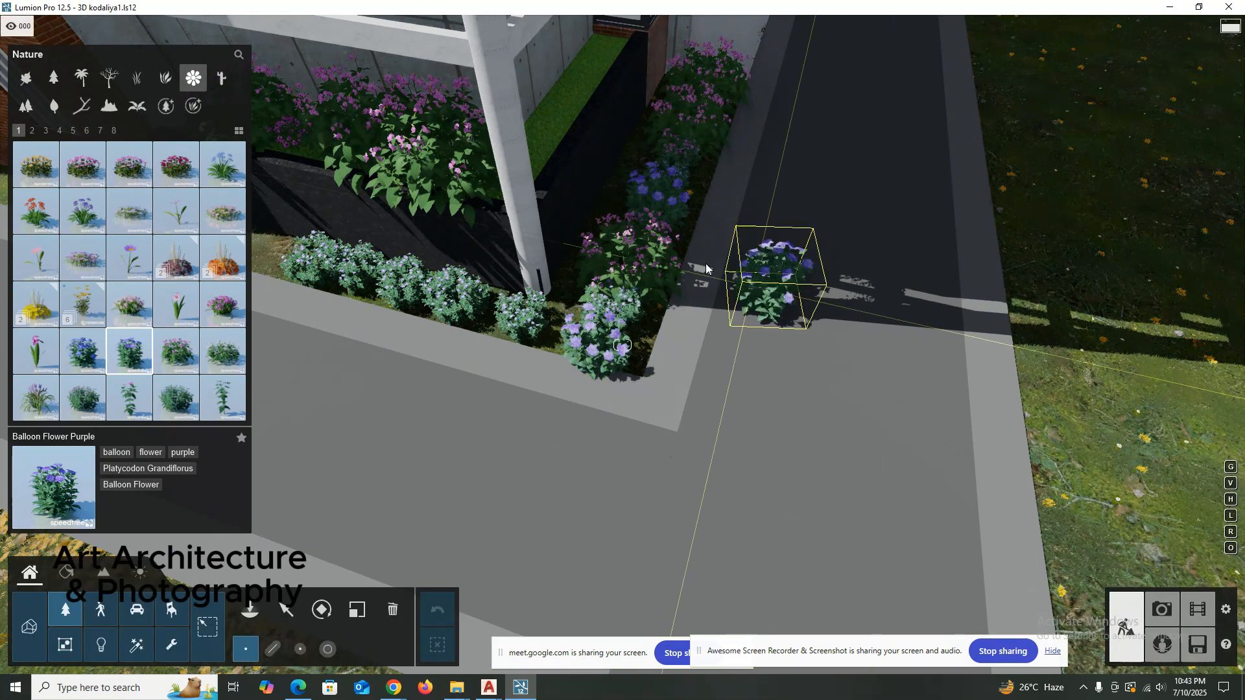
key(Escape)
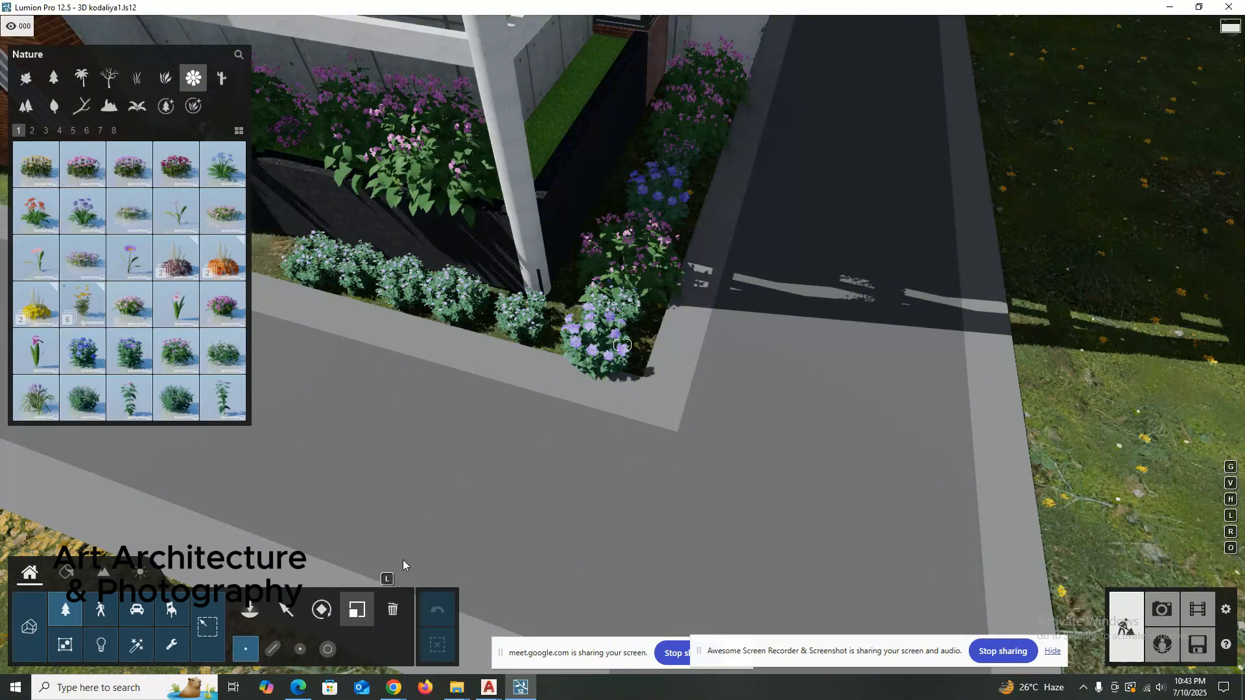
Enlarge a Bigleaf Periwinkle Purple and a Balloon Flower Purple in the middle of the flower strip beside the side road.
click(357, 609)
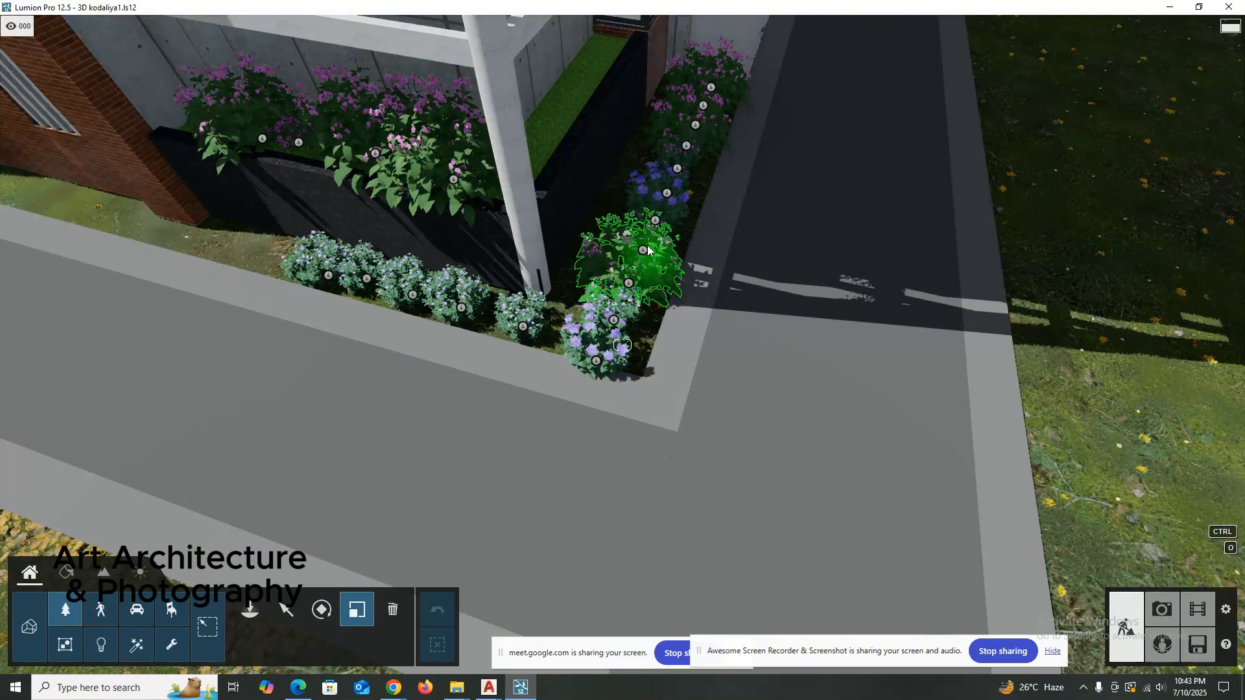
click(666, 193)
drag(676, 169, 676, 169)
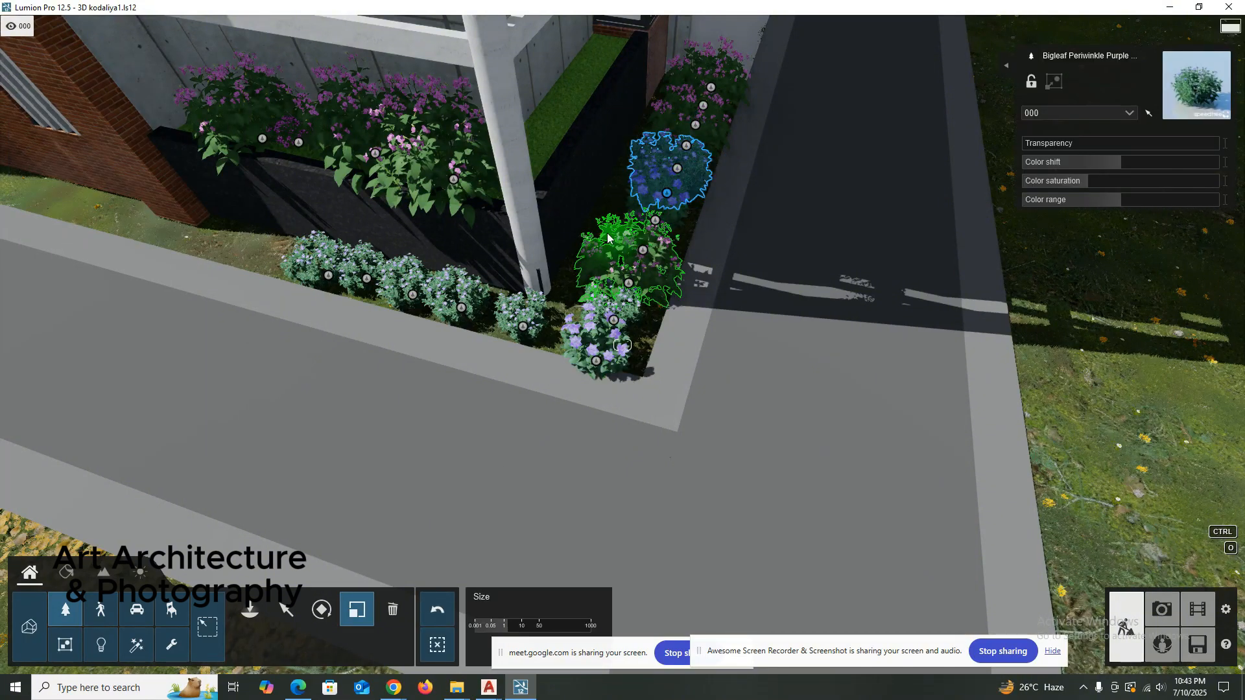
mouse_move(669, 196)
mouse_down()
mouse_move(689, 130)
mouse_move(674, 207)
mouse_move(662, 197)
mouse_up()
click(663, 198)
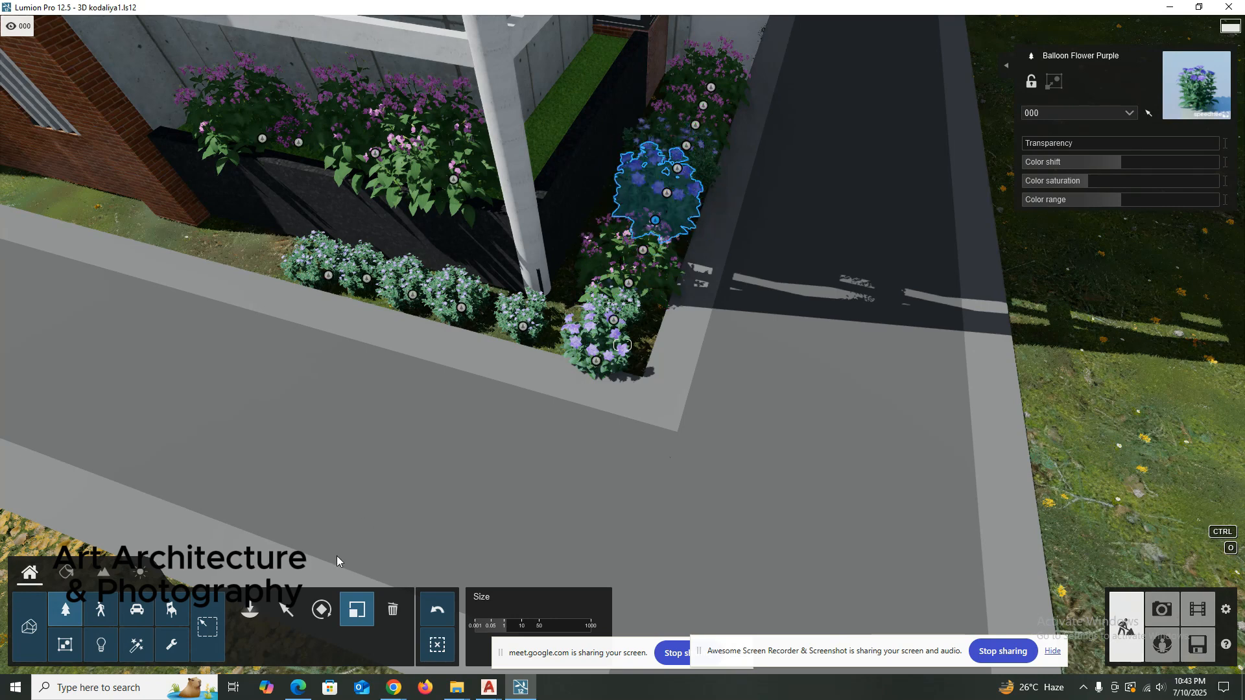
Enlarge and rotate the Bigleaf Periwinkle Pink Grouped plant in the flower strip beside the side road.
double_click(356, 615)
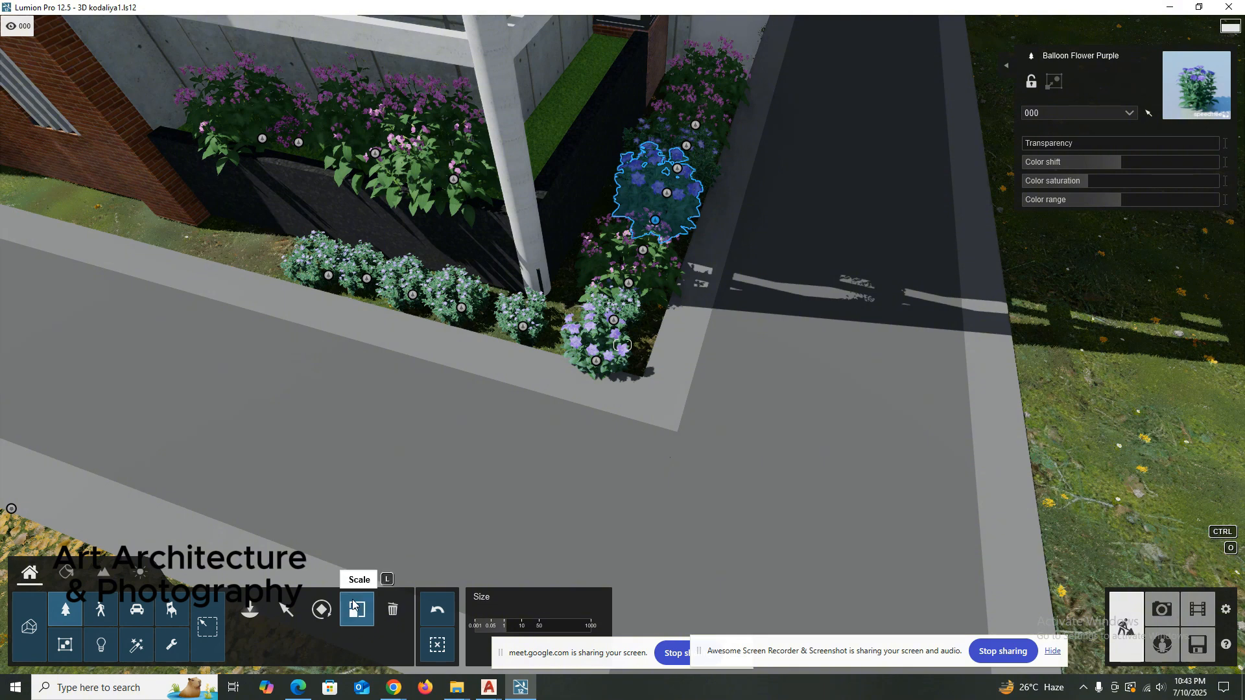
drag(642, 252, 640, 204)
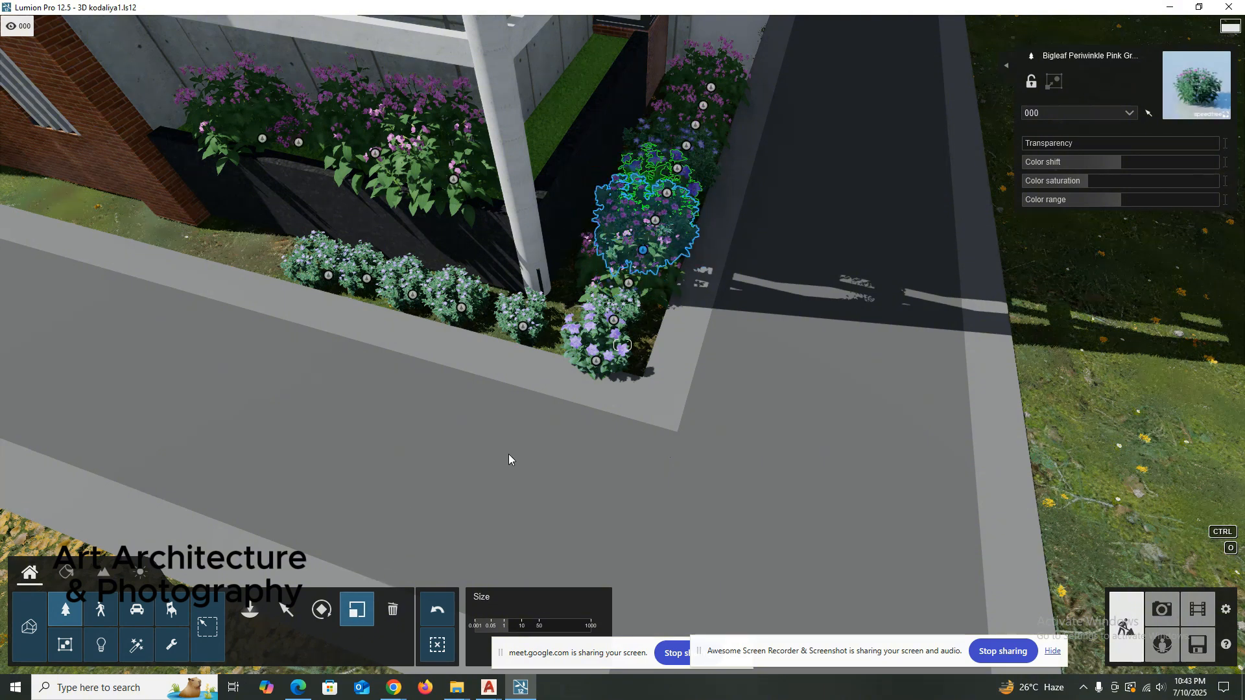
click(323, 610)
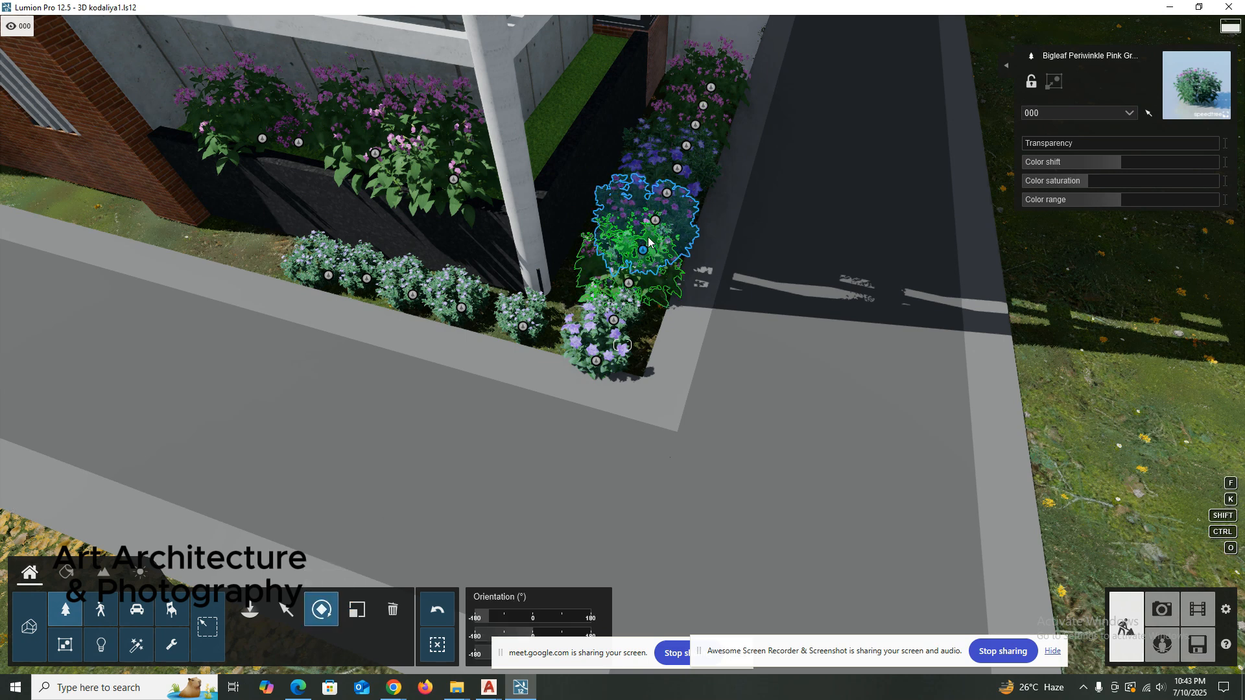
drag(644, 255, 527, 297)
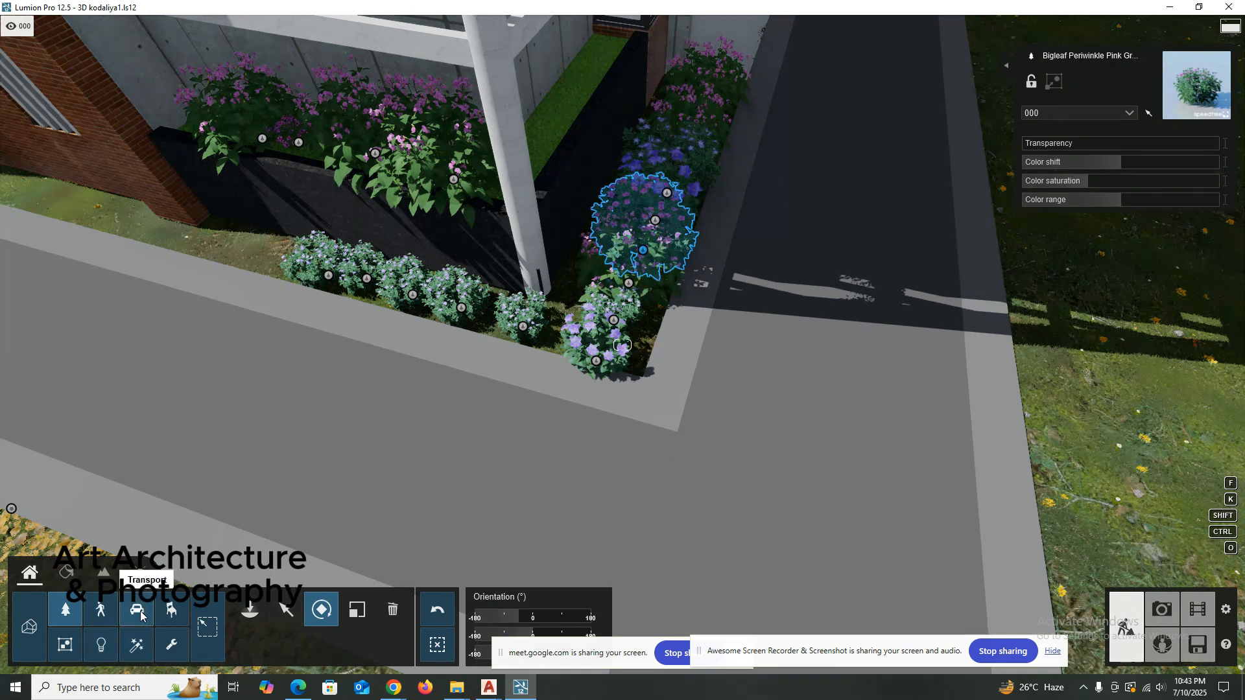
click(173, 613)
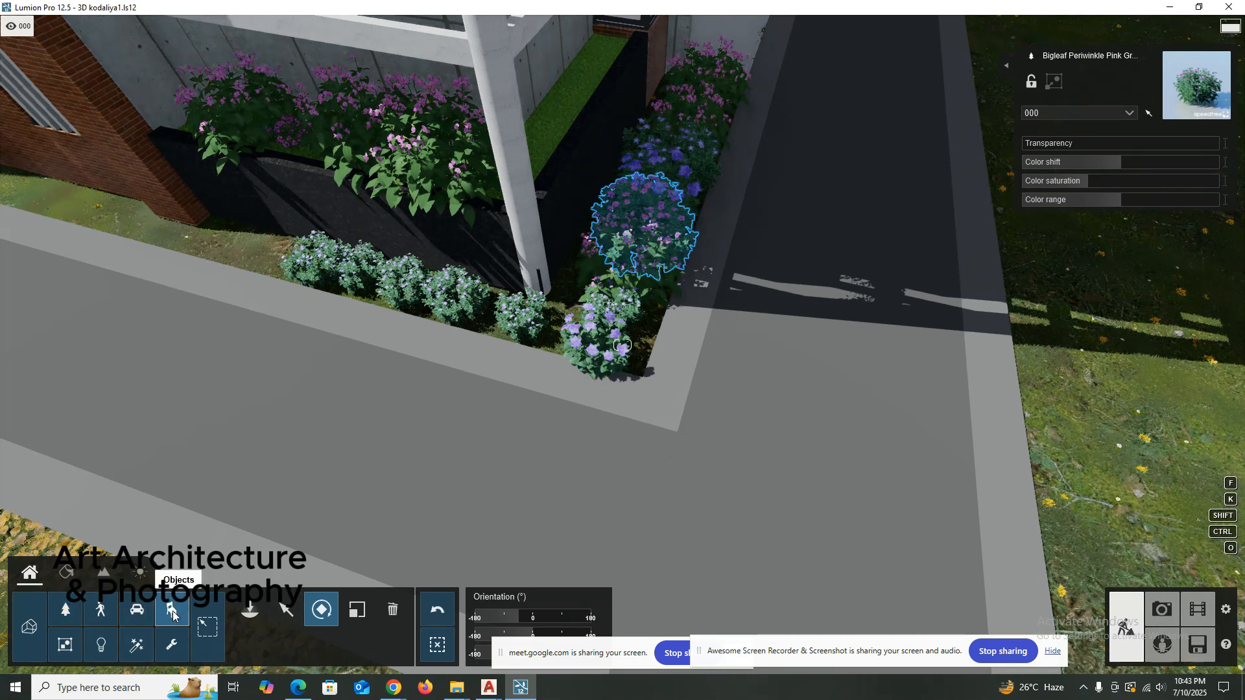
click(173, 613)
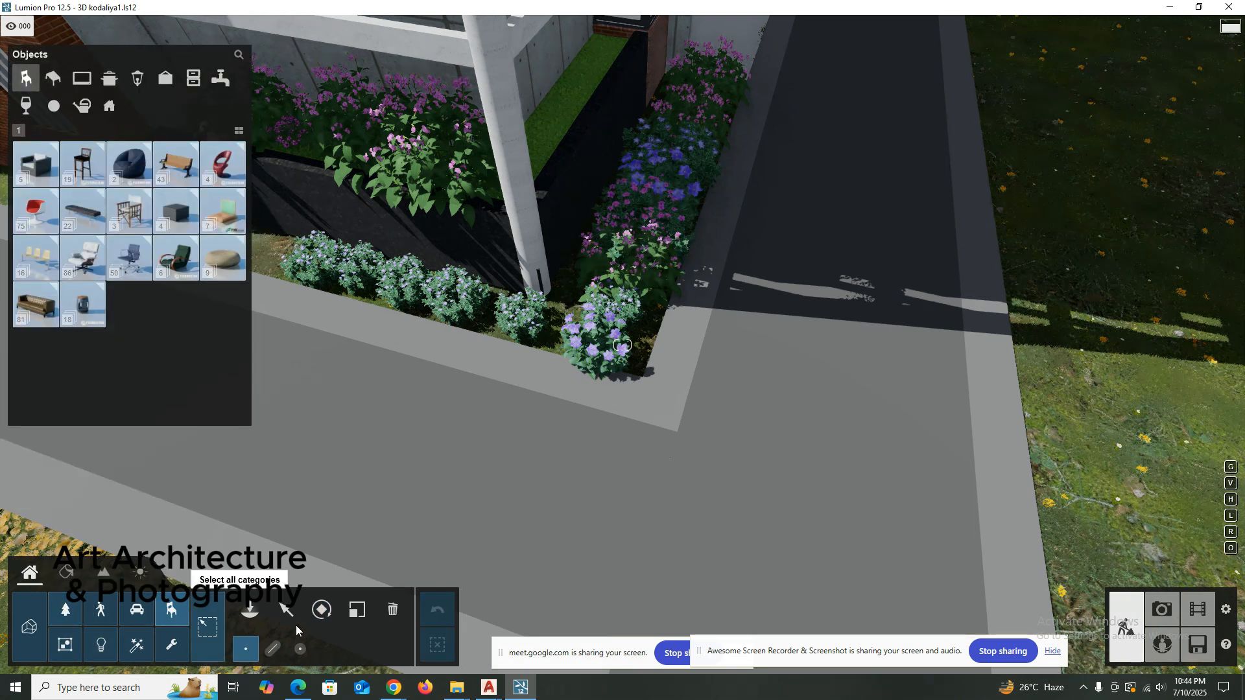
double_click(101, 610)
click(70, 609)
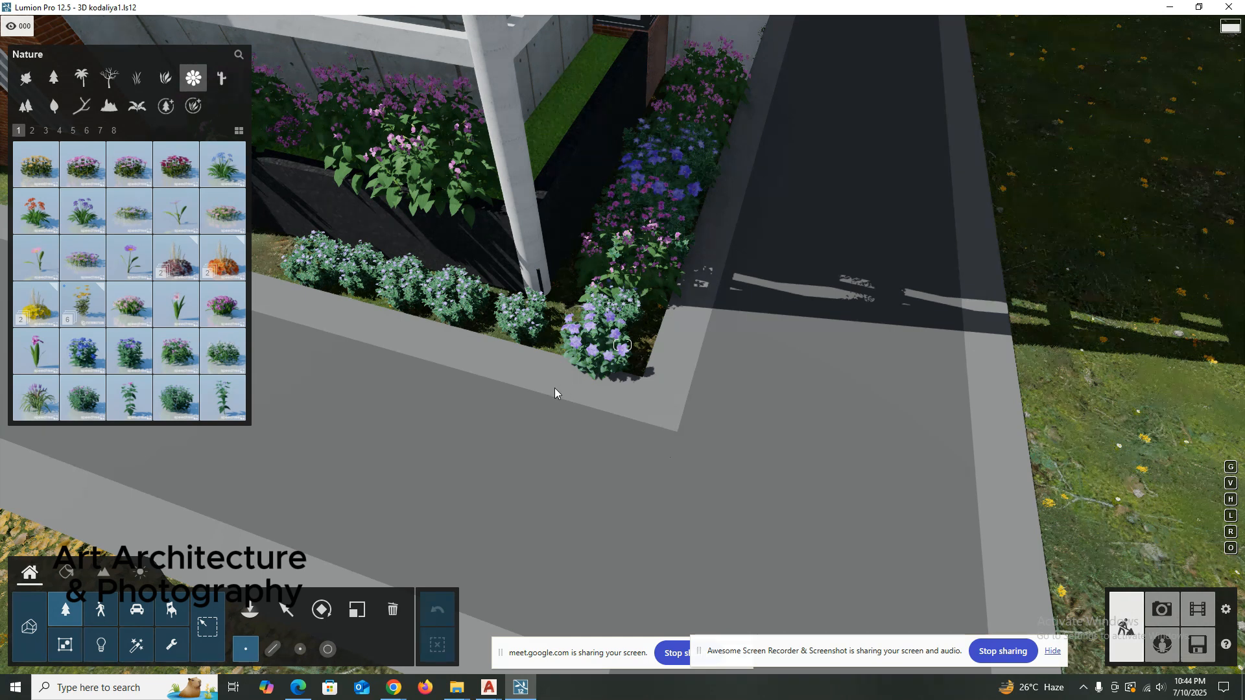
Rotate and enlarge the Balloon Flower Purple in the middle of the side-road flower strip.
key(r)
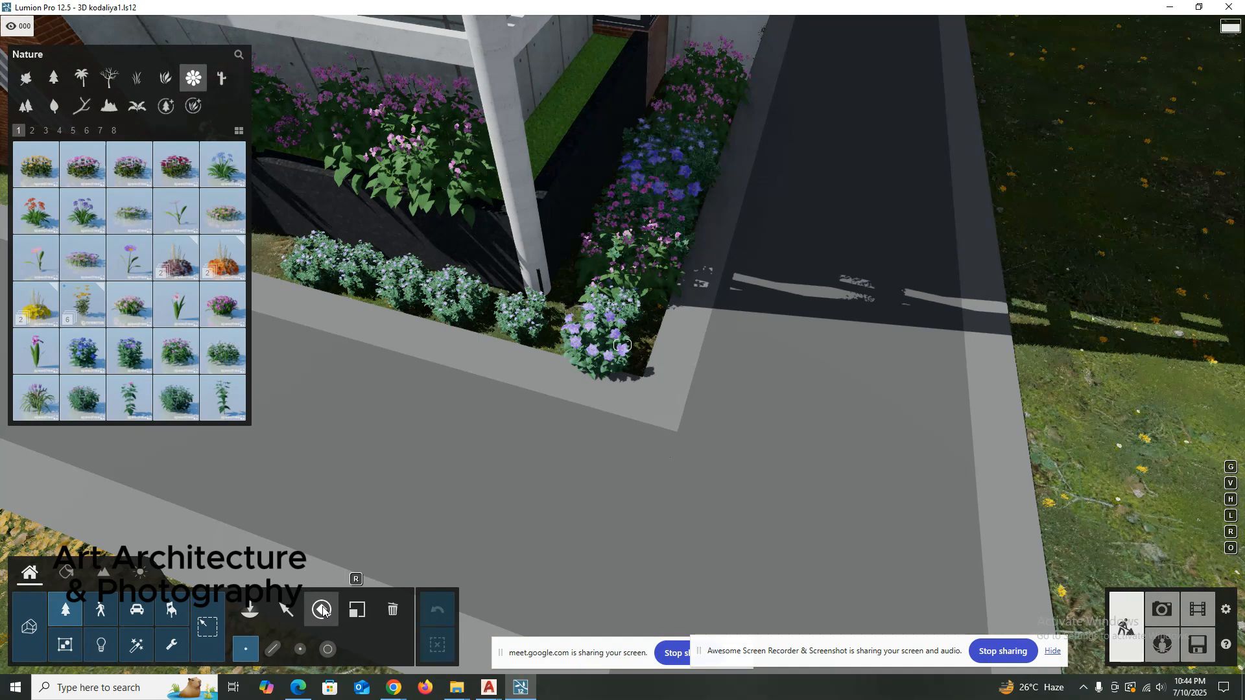
click(322, 609)
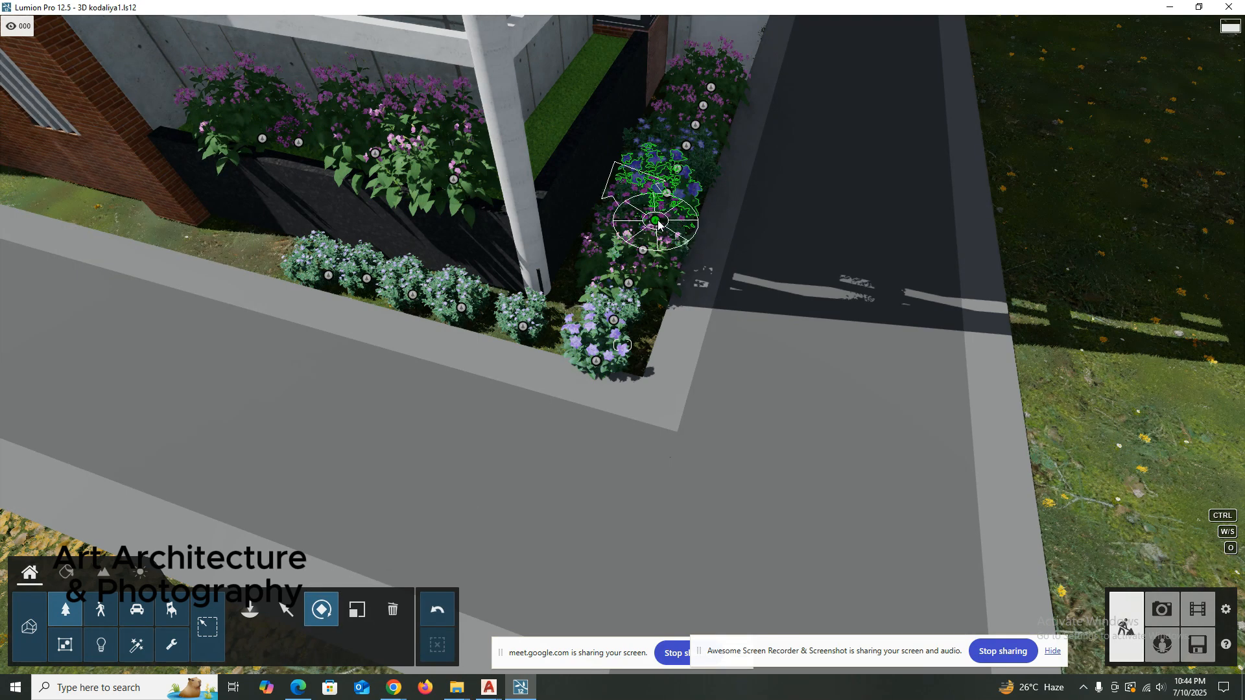
drag(657, 221, 624, 209)
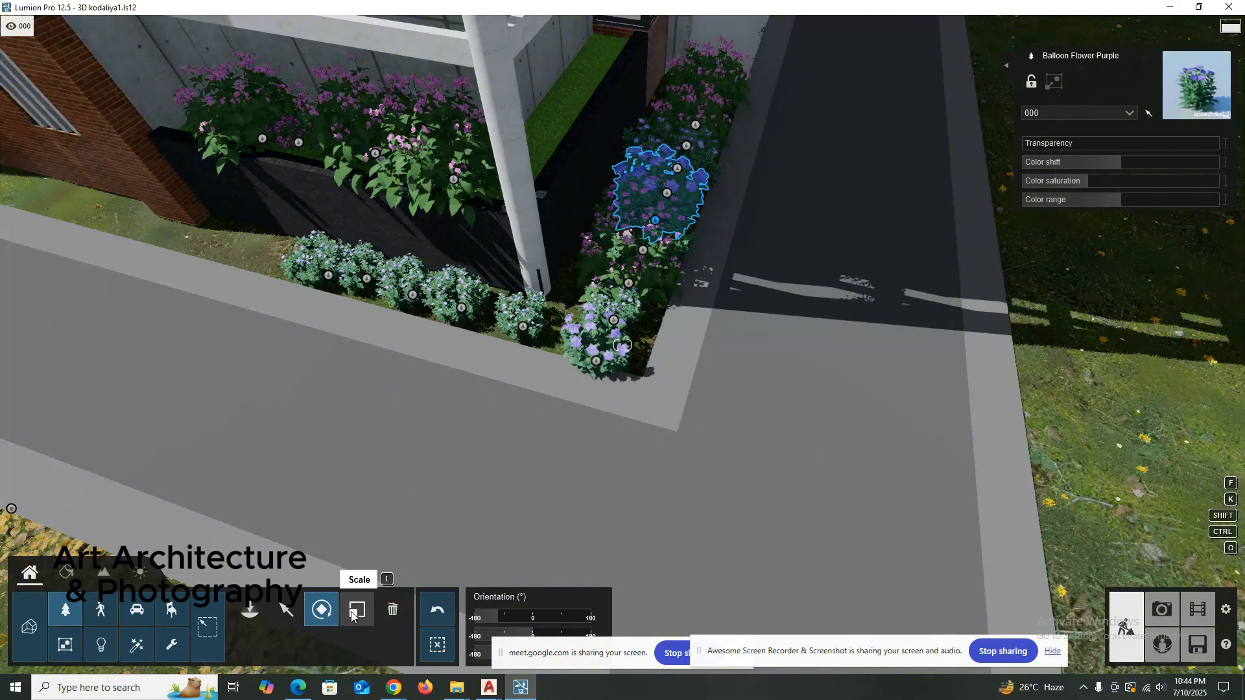
click(357, 609)
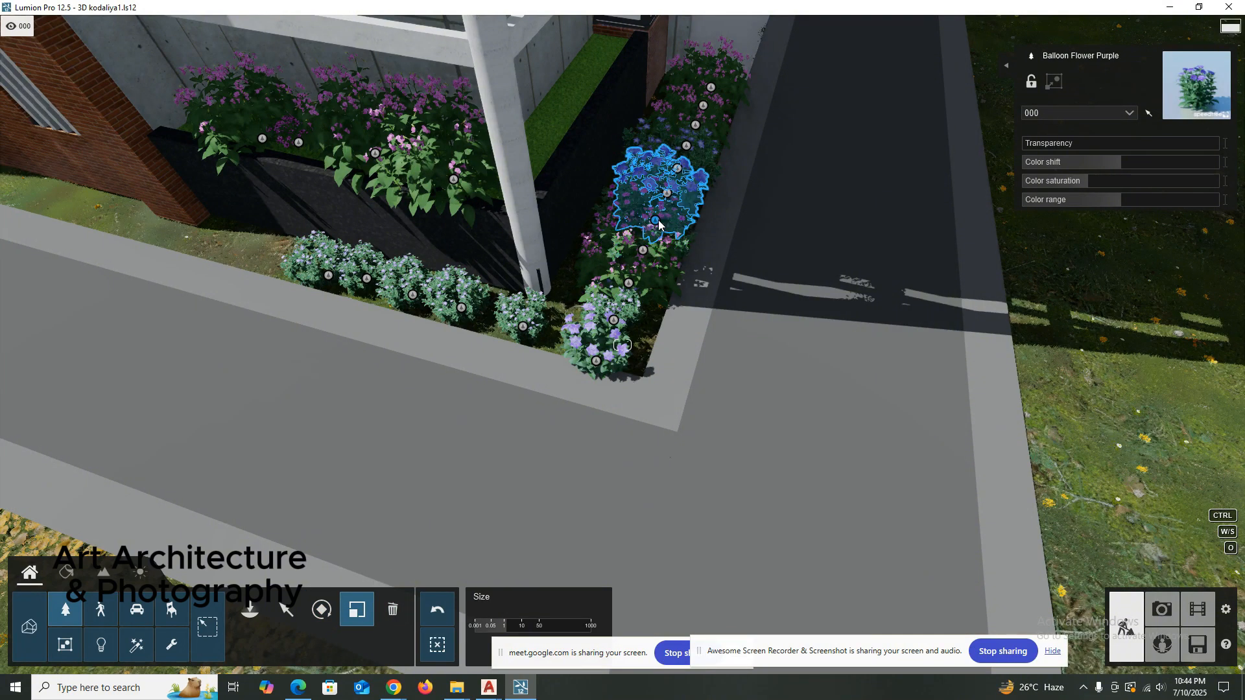
drag(654, 222, 674, 154)
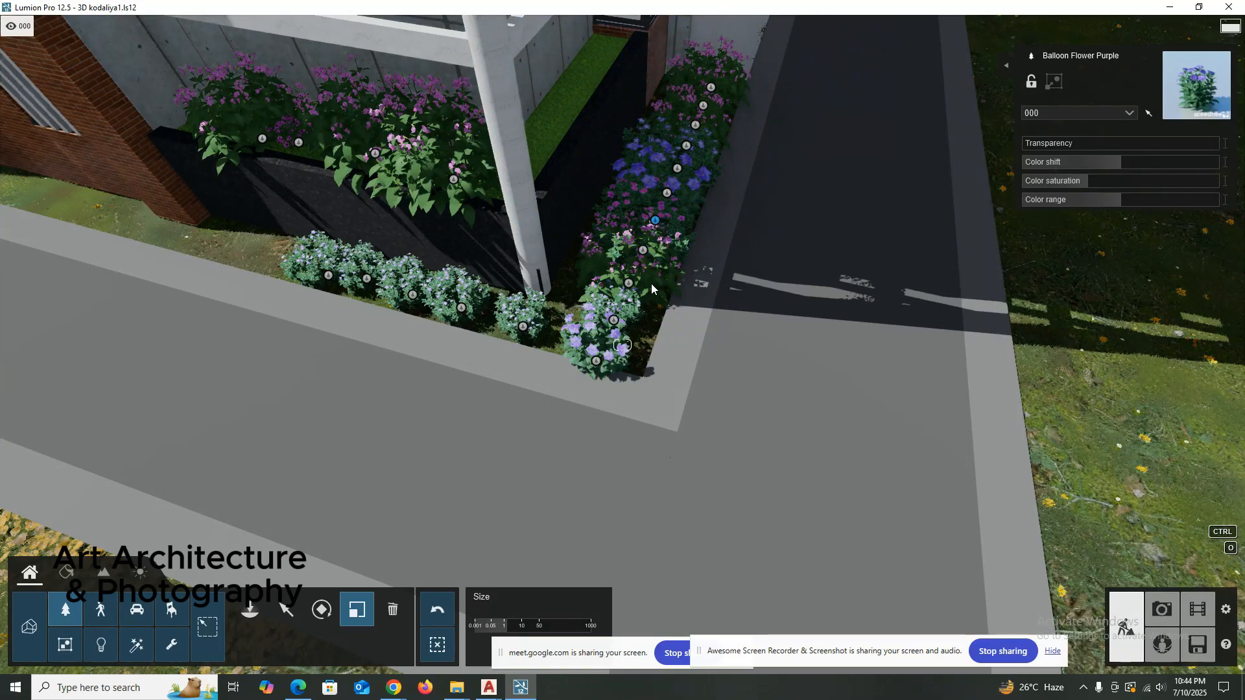
Enlarge the Balsam Pink near the path corner and the five Bigleaf Periwinkle Purple plants in front of the black planter.
drag(633, 287, 539, 274)
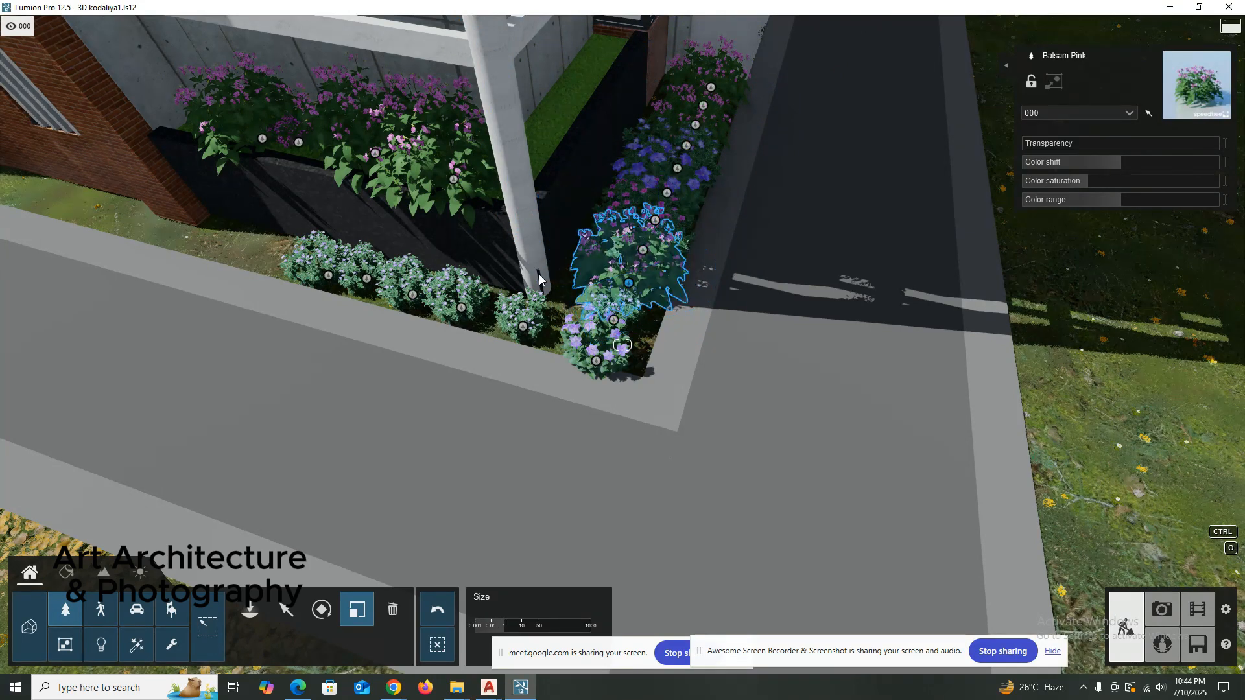
click(533, 321)
click(464, 314)
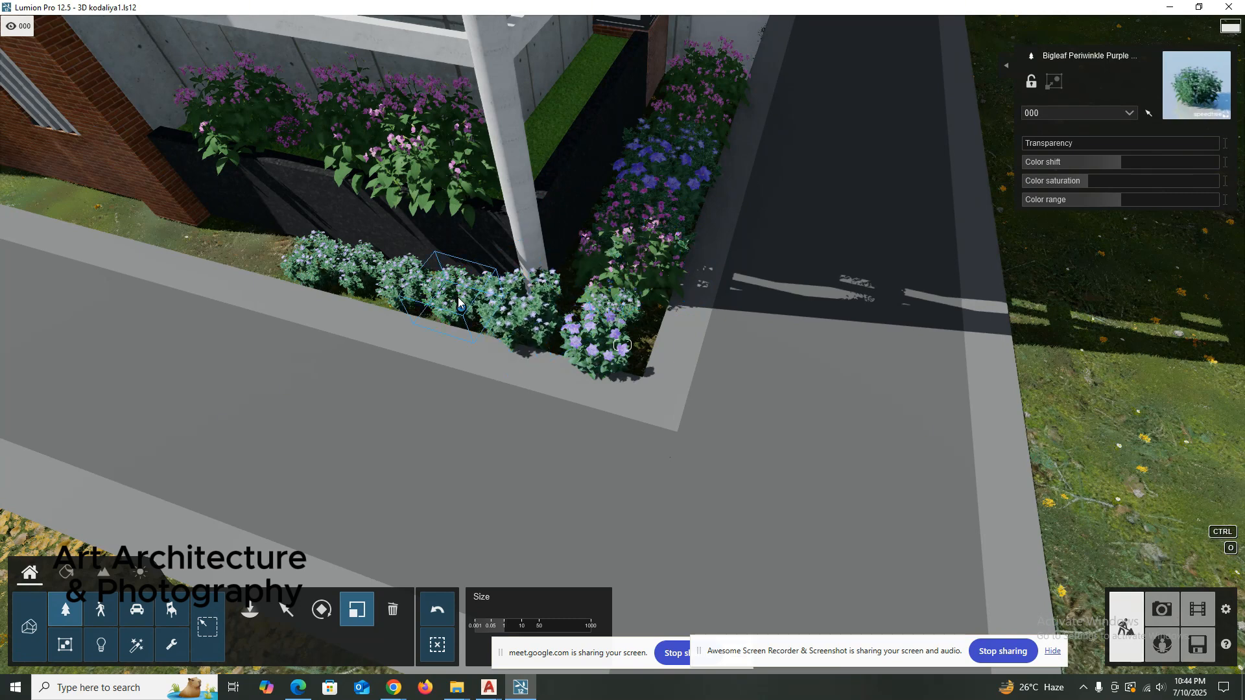
click(409, 292)
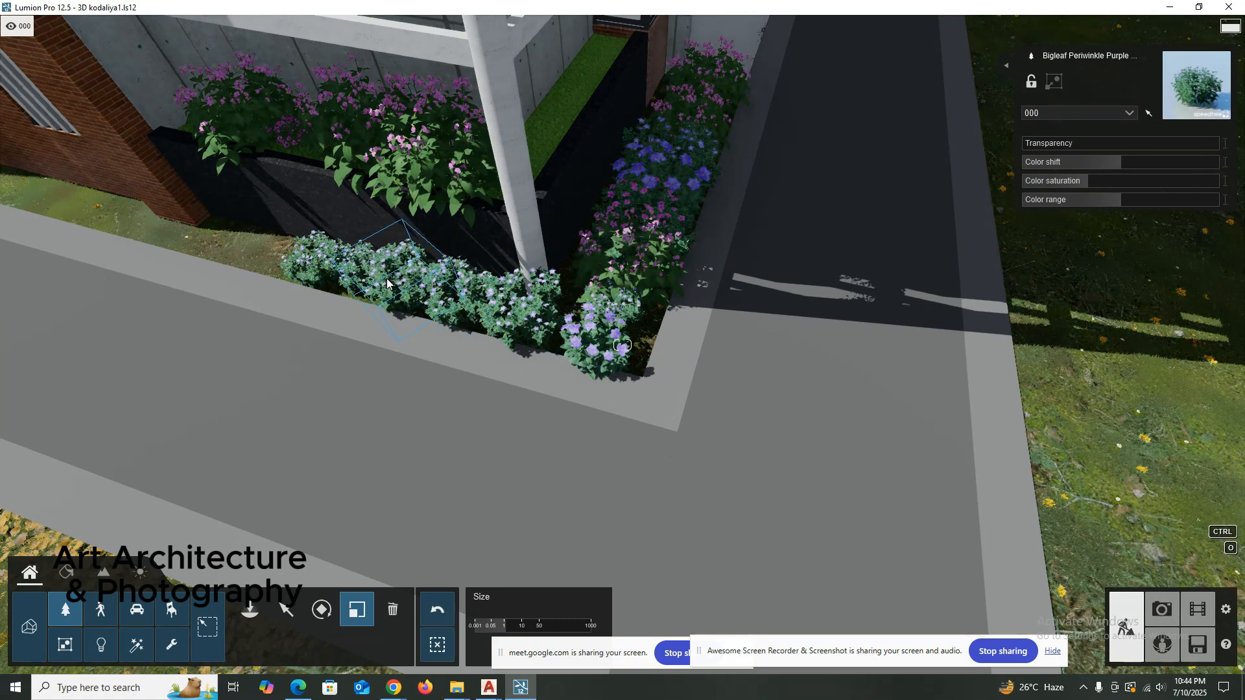
click(364, 277)
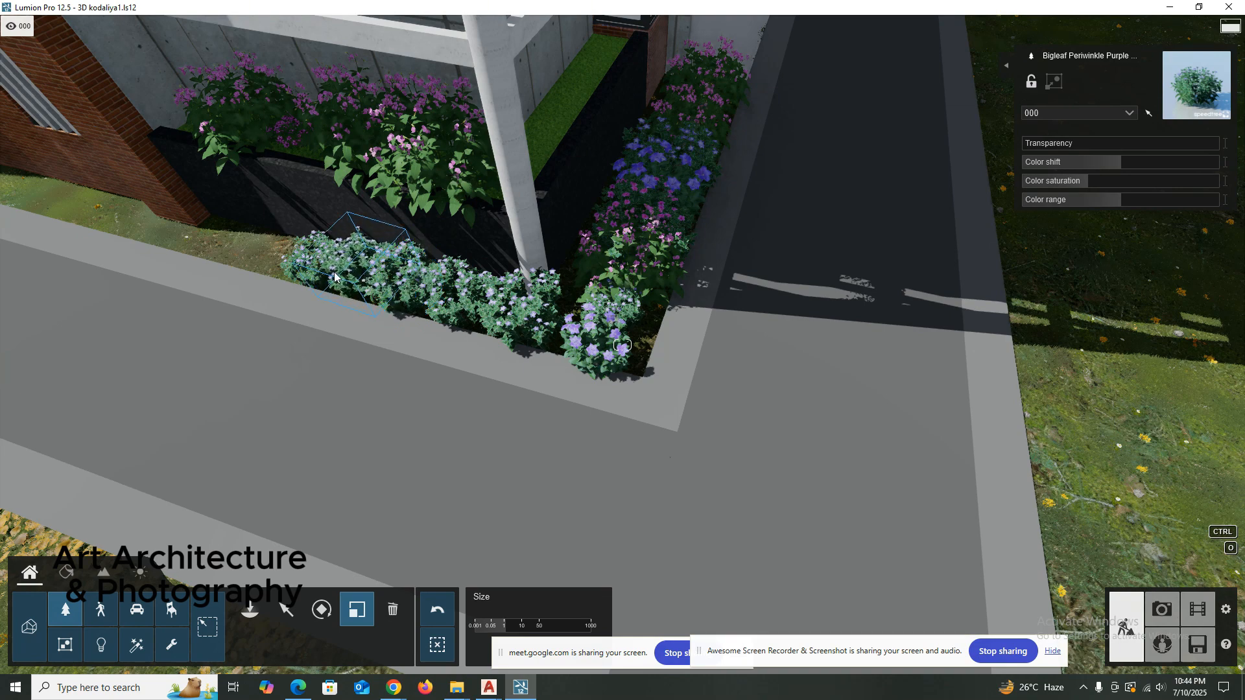
click(309, 262)
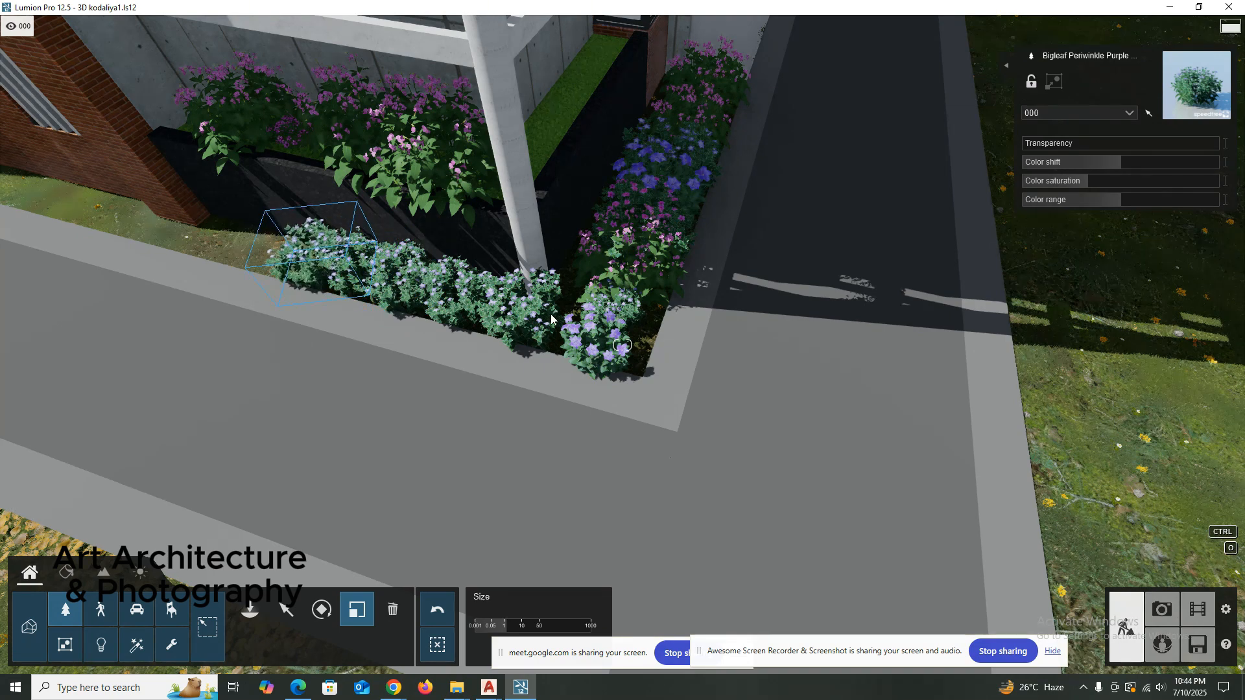
Examine the planted corner beds and the tower's balcony facade above them.
scroll(628, 321, down, 2)
key(shift)
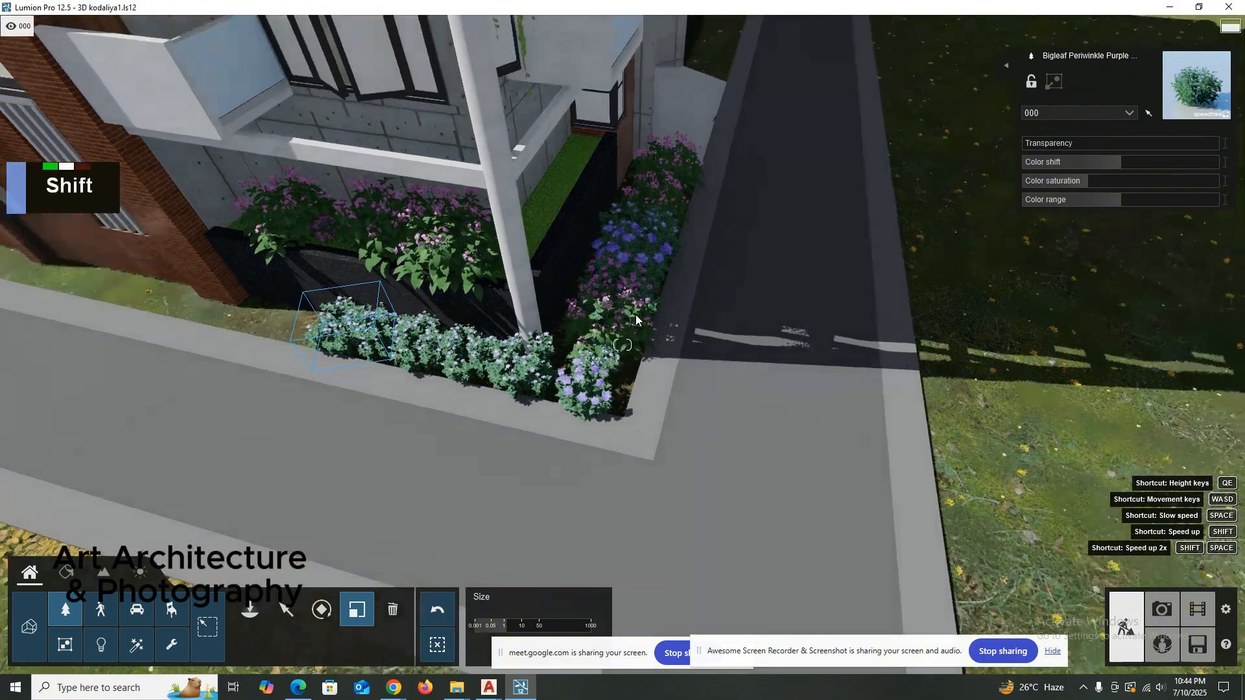
key(a)
right_drag(636, 314, 598, 363)
key(a)
key(d)
scroll(629, 314, up, 1)
key(ctrl)
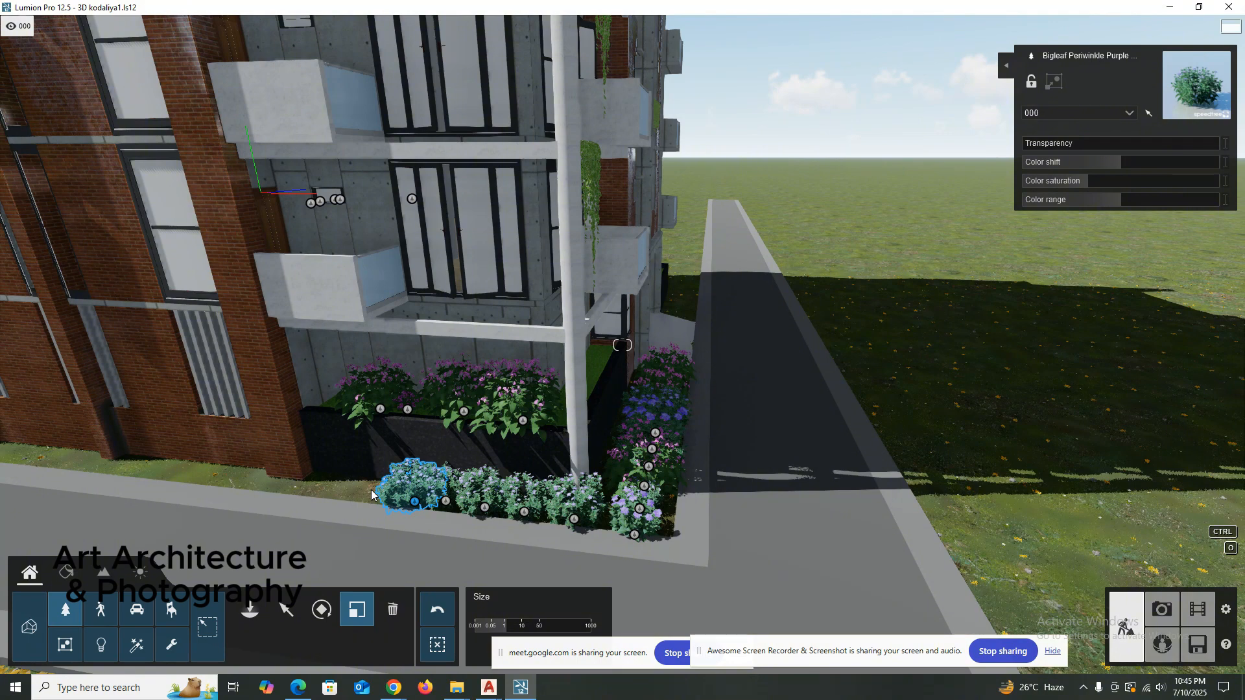
right_drag(371, 495, 379, 315)
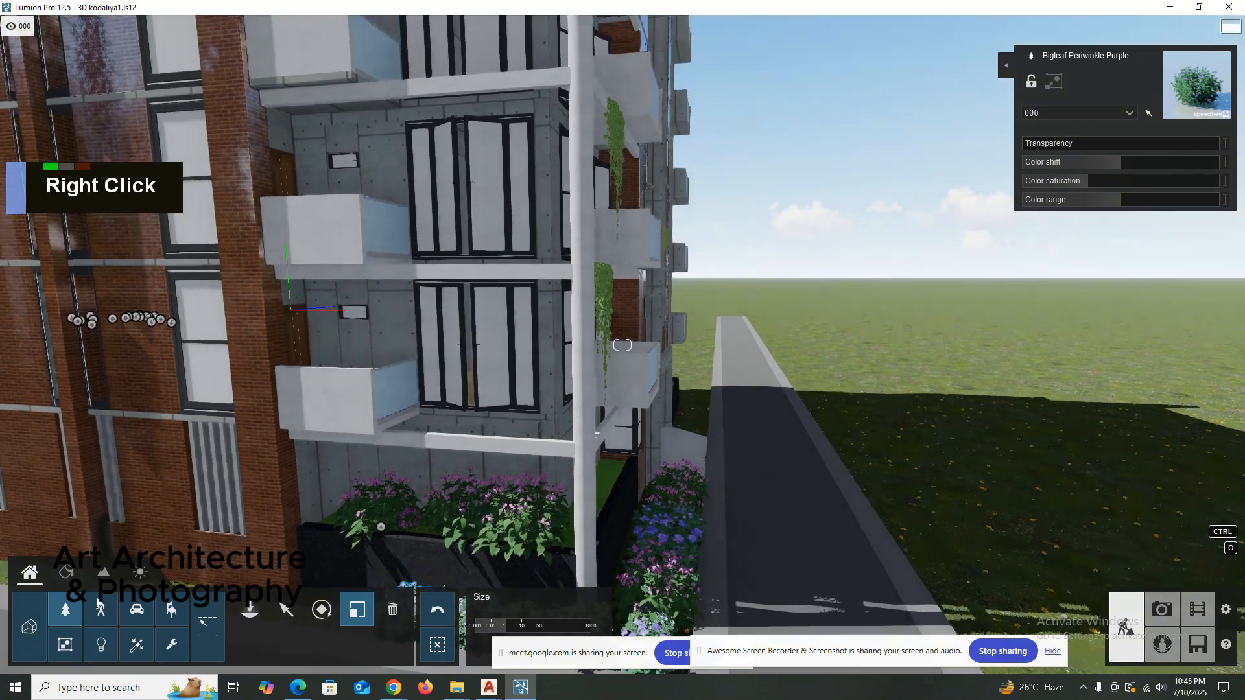
Give the Concrete Form 4x8 walls behind the balconies a standard material and increase its colorization with white.
click(65, 572)
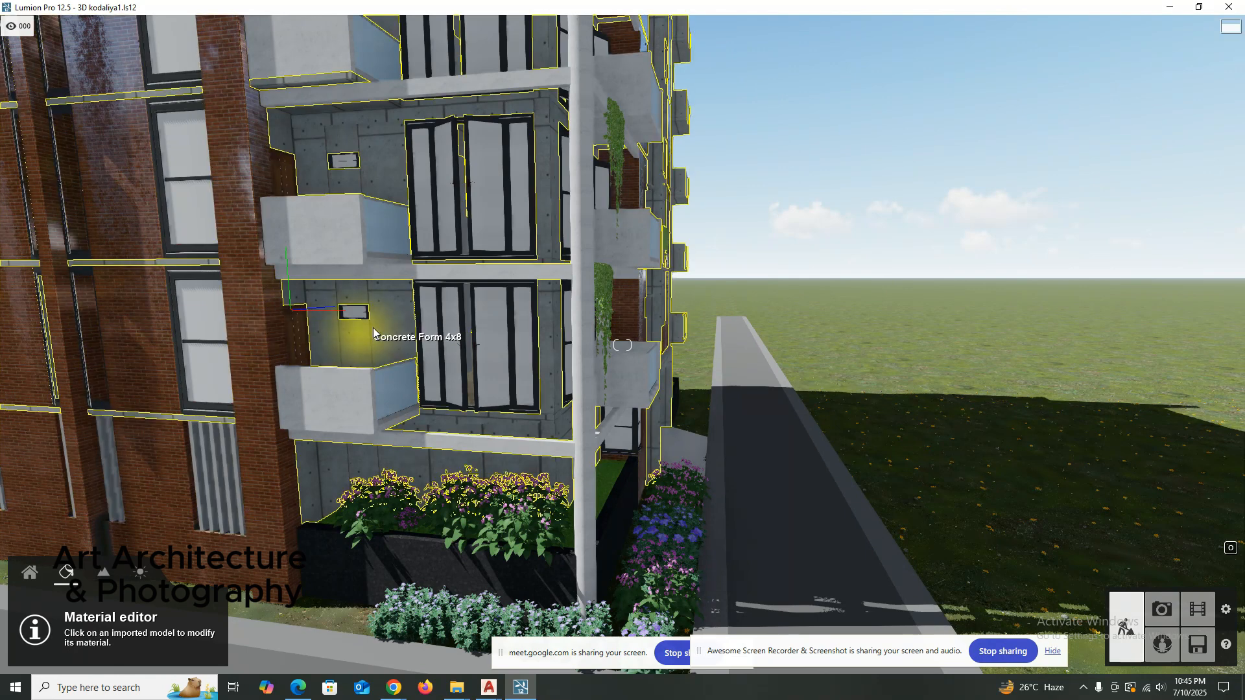
click(386, 325)
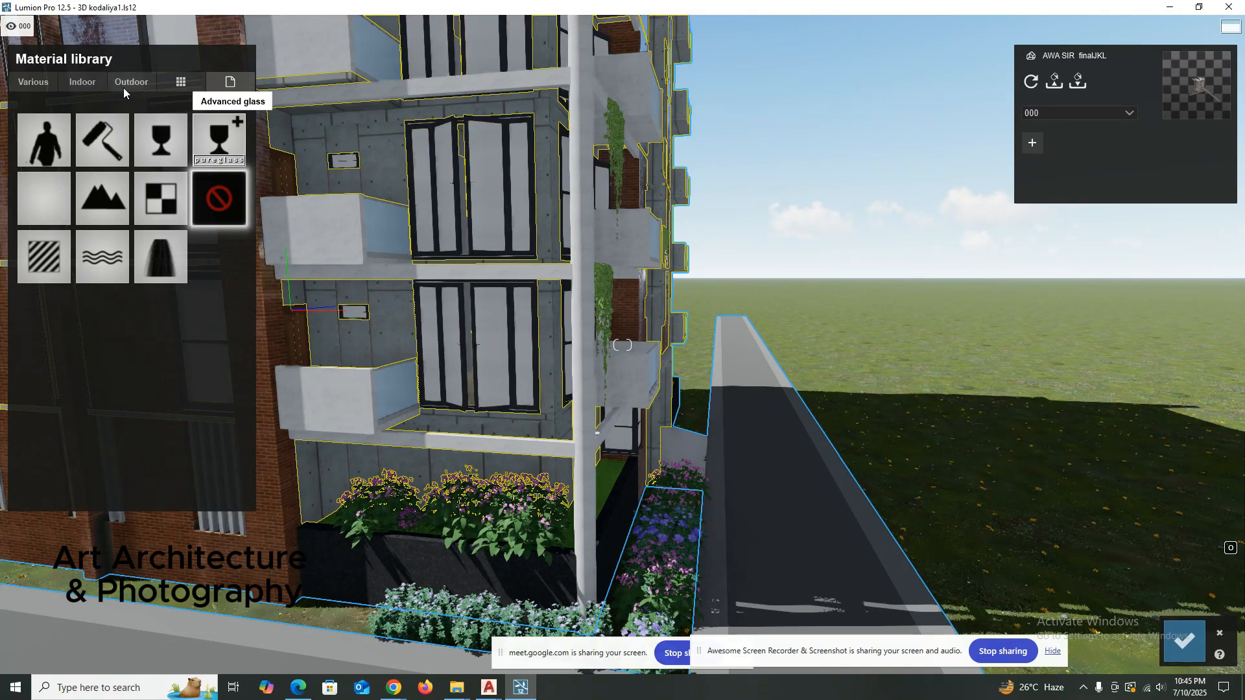
click(48, 261)
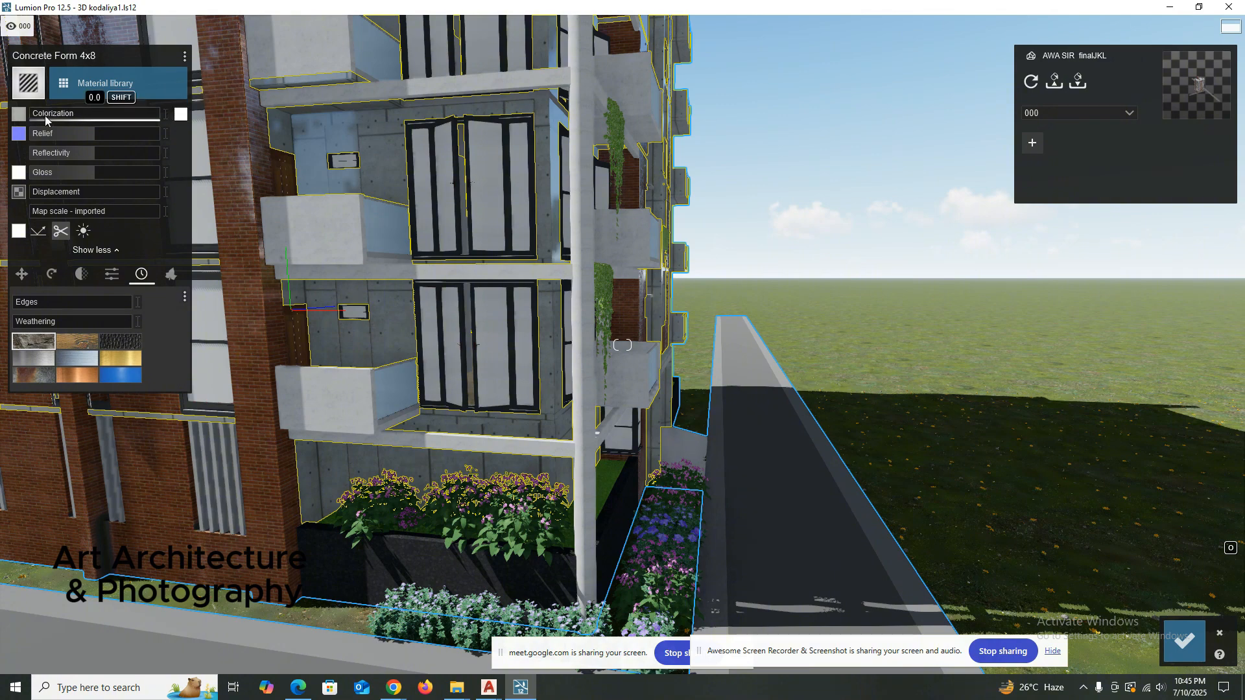
drag(72, 117, 110, 116)
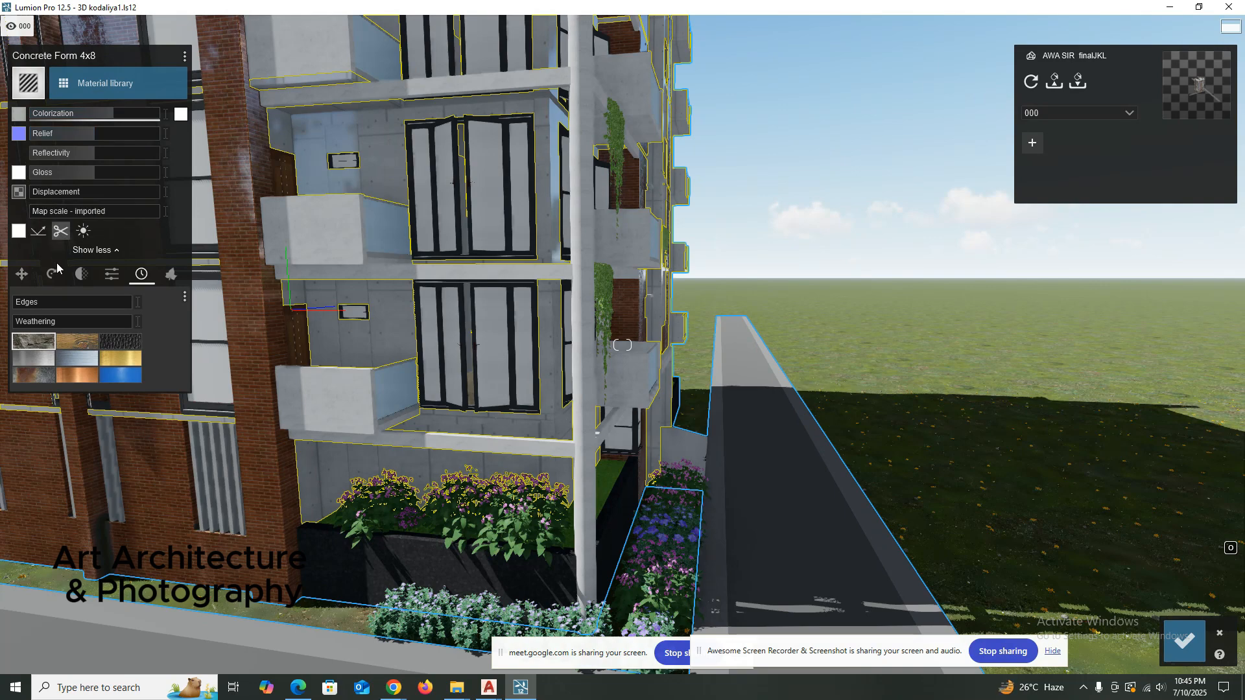
Set the reflectivity of the Concrete Form 4x8 wall material to 1.5.
scroll(445, 317, up, 5)
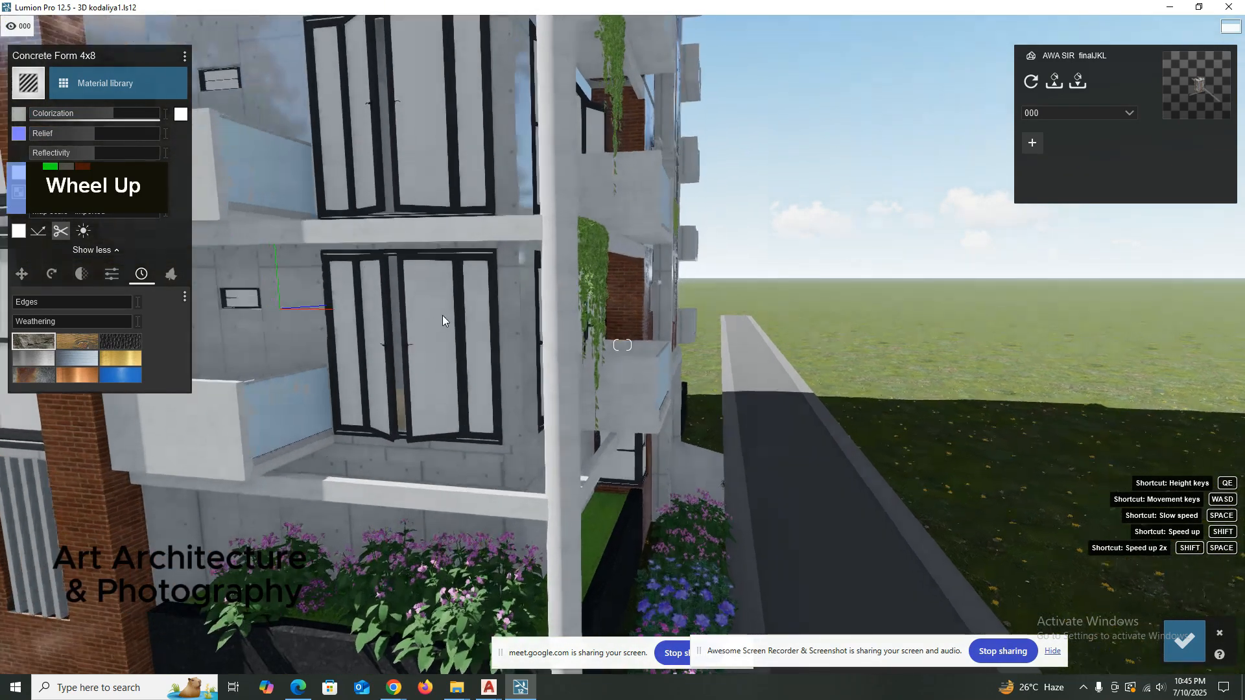
key(shift+a)
right_drag(442, 310, 481, 309)
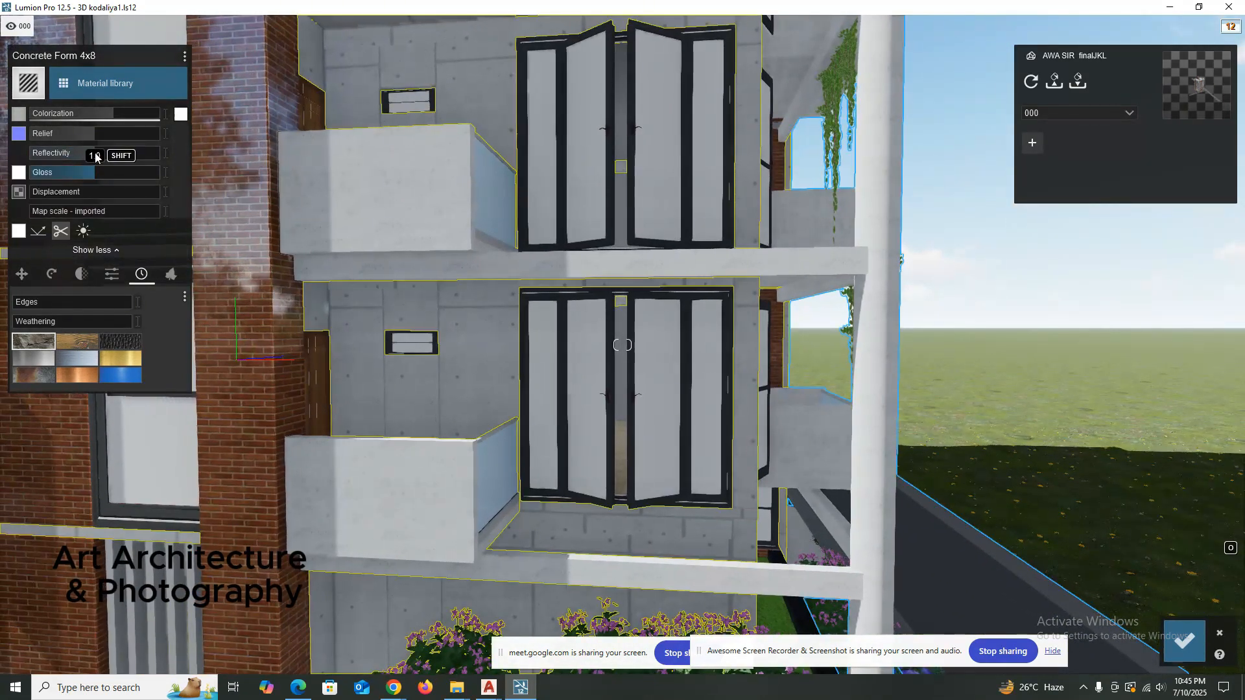
drag(96, 151, 127, 153)
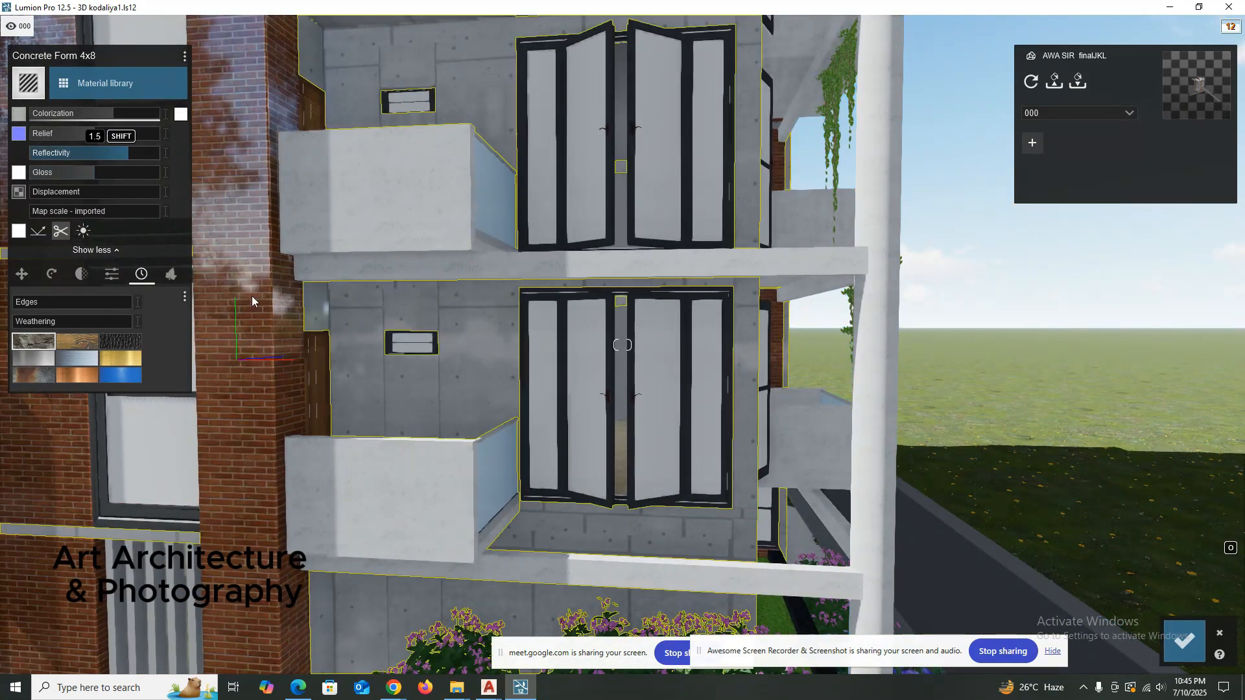
Examine the reflections on the concrete balcony wall up close and its emissive, saturation and specular settings.
scroll(446, 394, up, 3)
right_drag(446, 394, 85, 277)
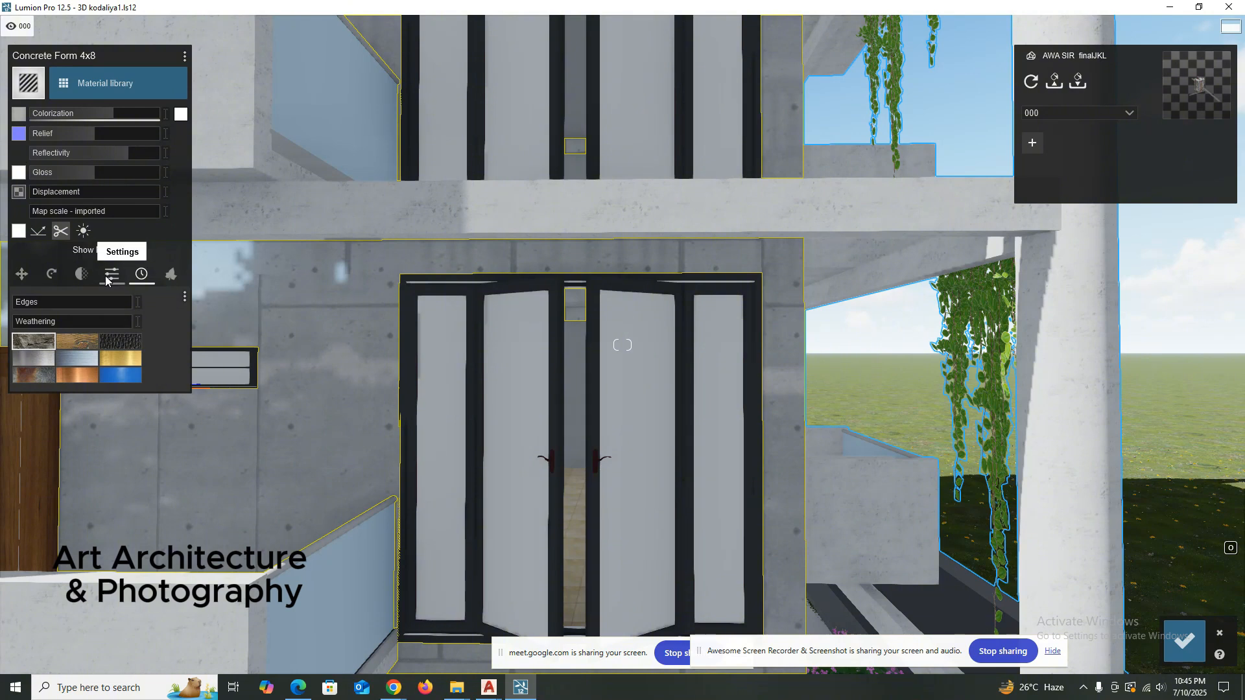
click(109, 277)
key(shift)
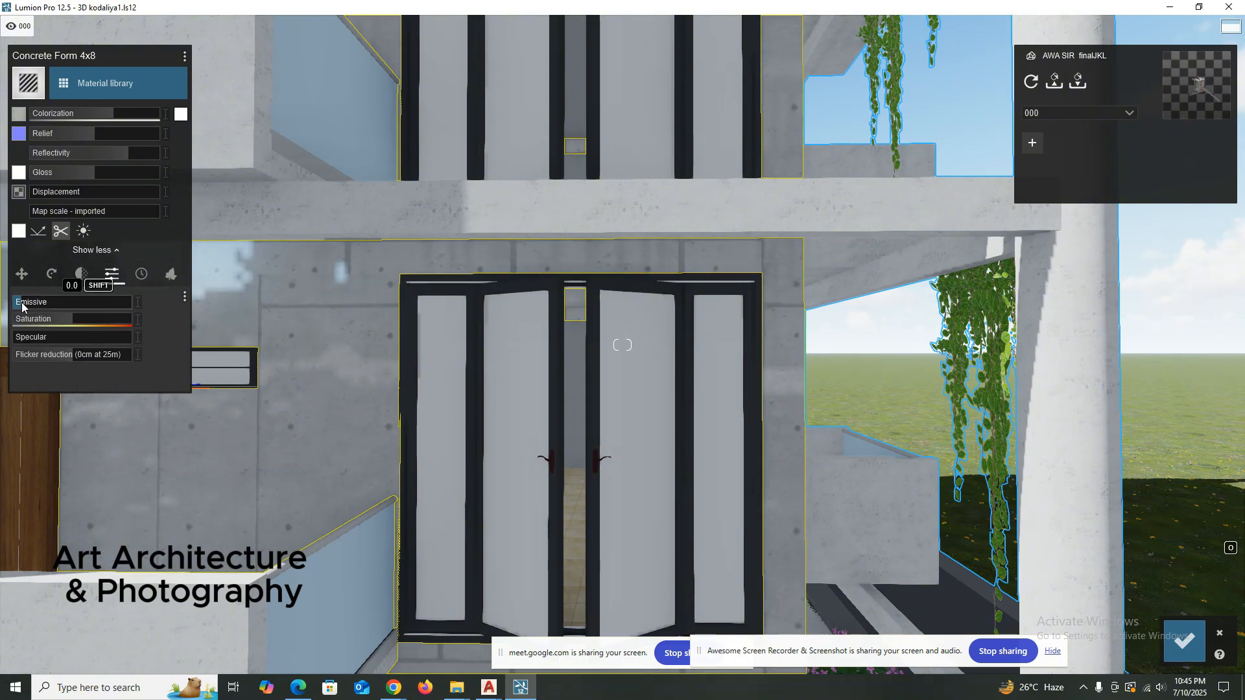
right_click(356, 384)
scroll(360, 389, down, 3)
right_drag(358, 390, 359, 390)
scroll(360, 390, down, 3)
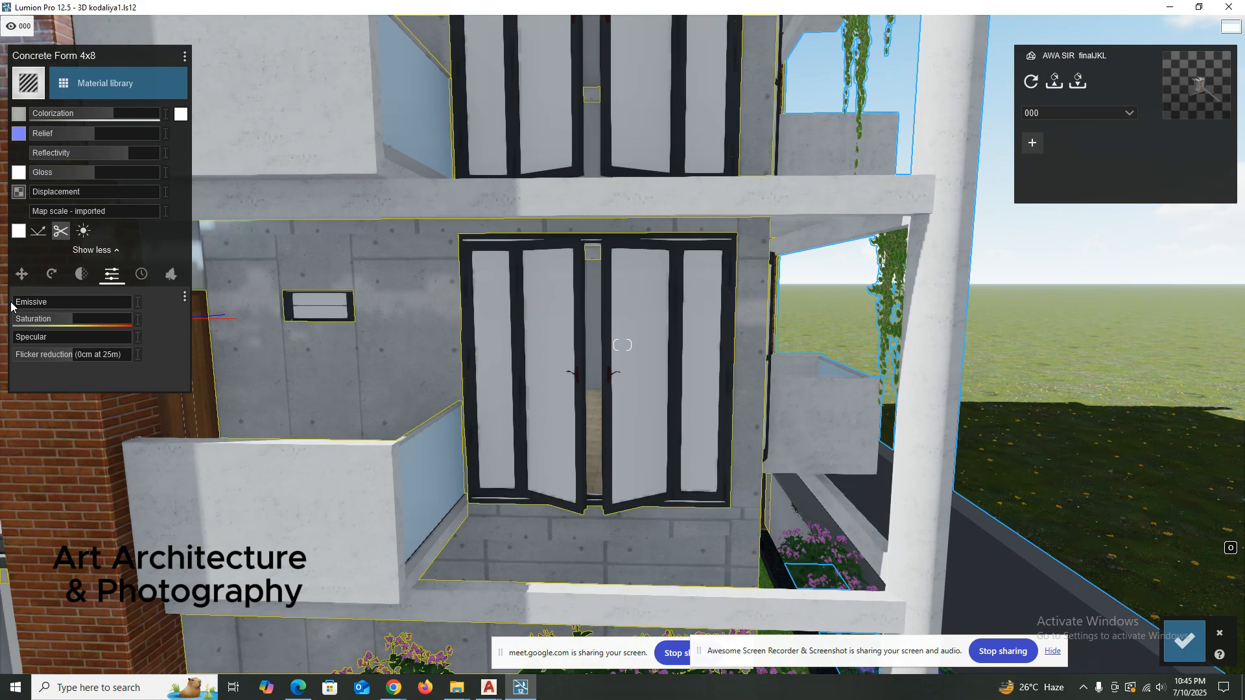
click(393, 361)
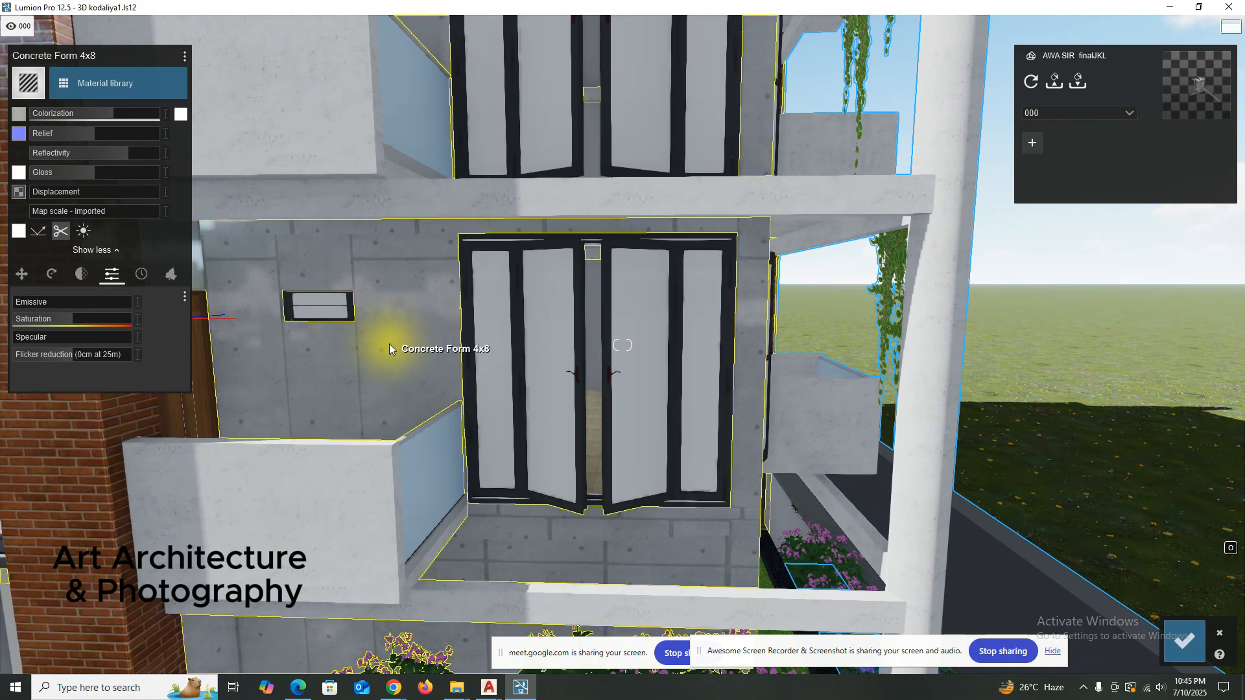
scroll(364, 335, up, 4)
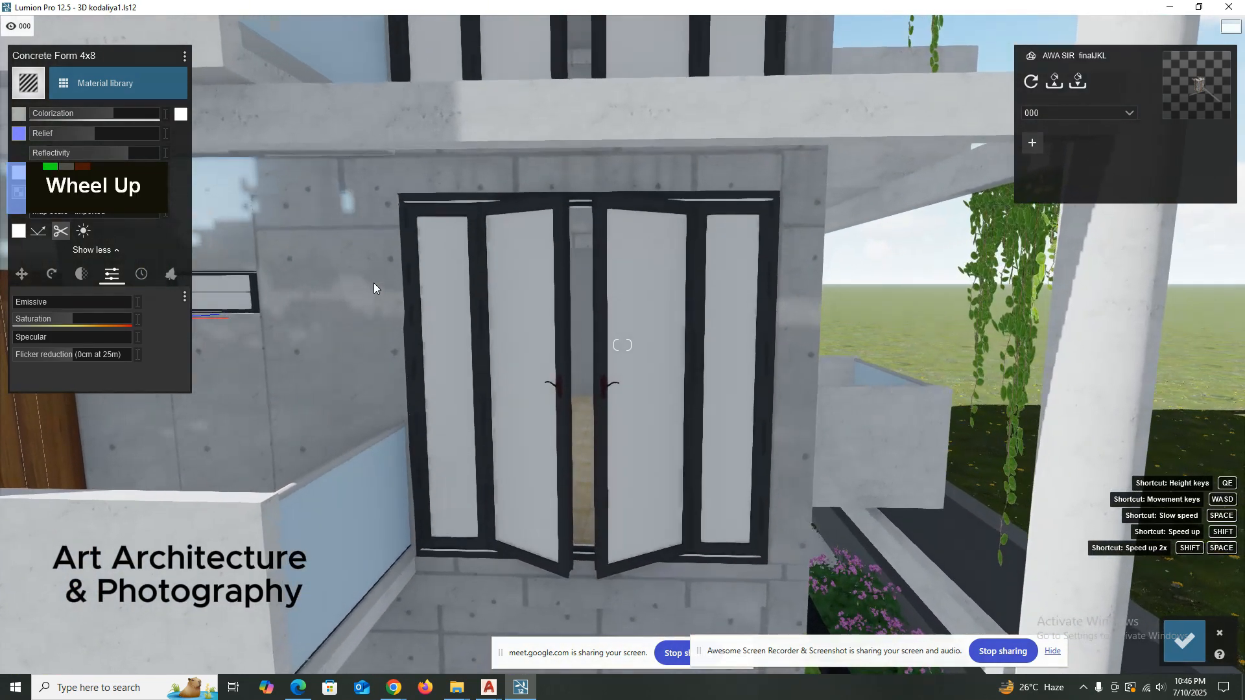
Examine the Concrete Form 4x8 balcony walls from farther away and their edges and weathering settings.
scroll(371, 249, down, 4)
right_drag(375, 286, 411, 316)
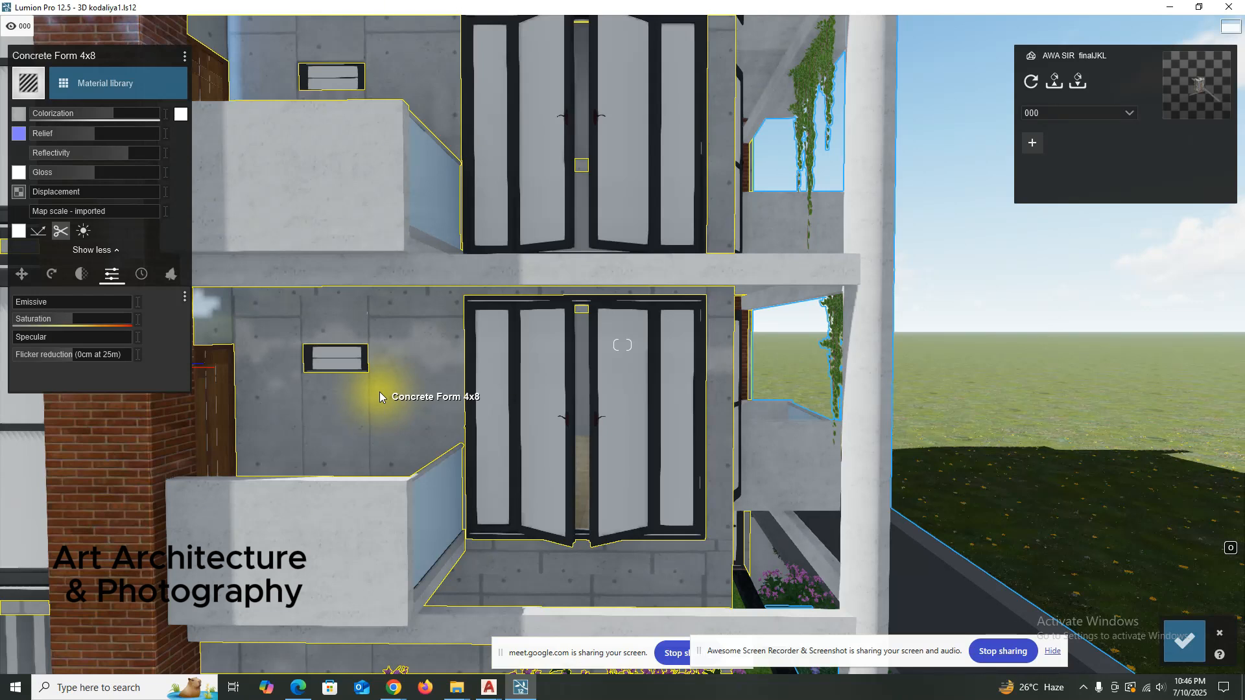
scroll(388, 384, down, 2)
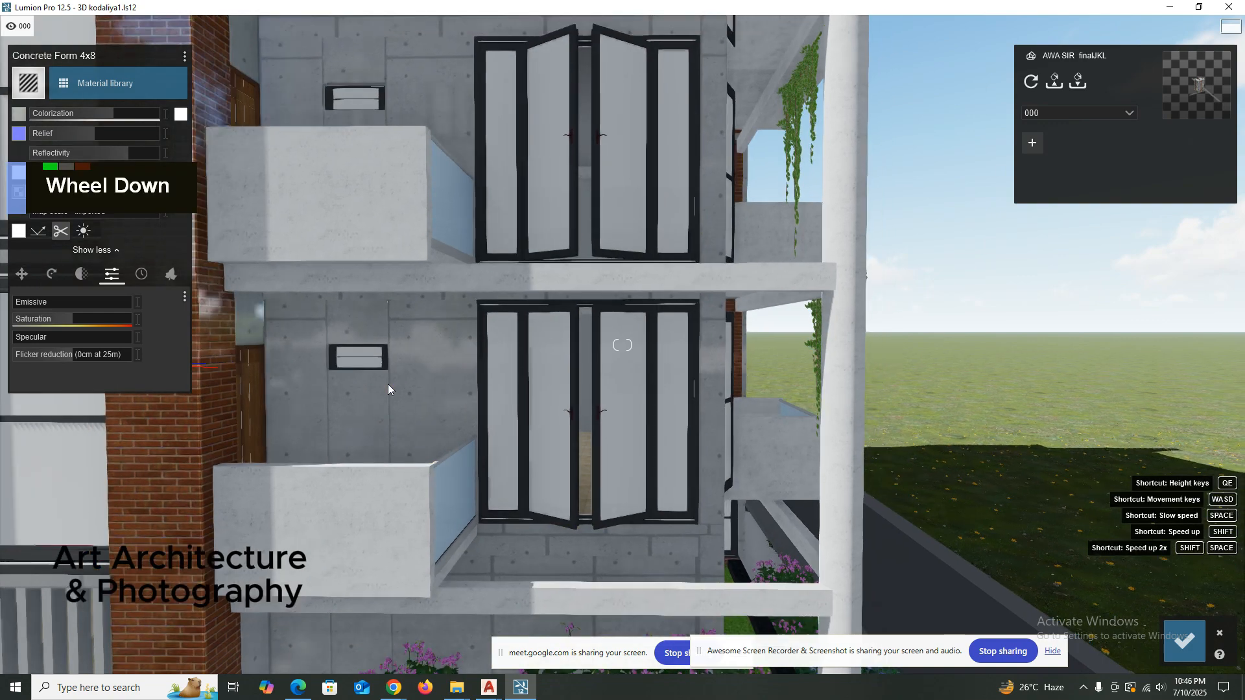
right_drag(388, 384, 275, 296)
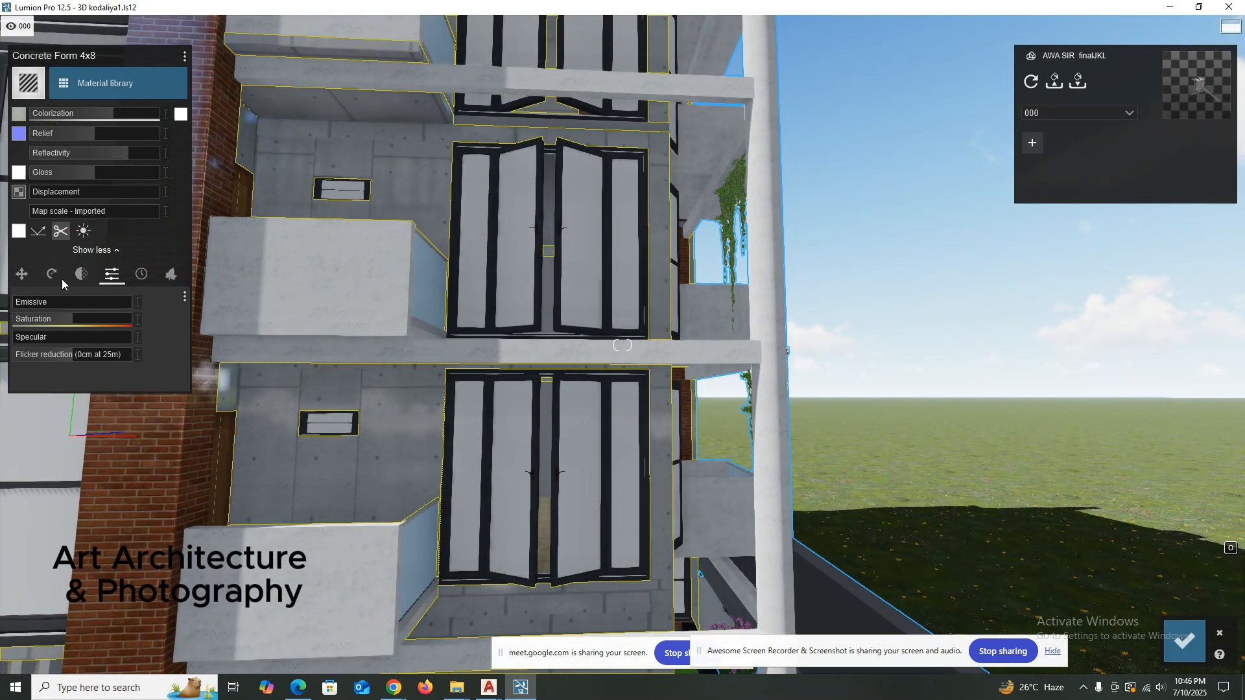
click(140, 276)
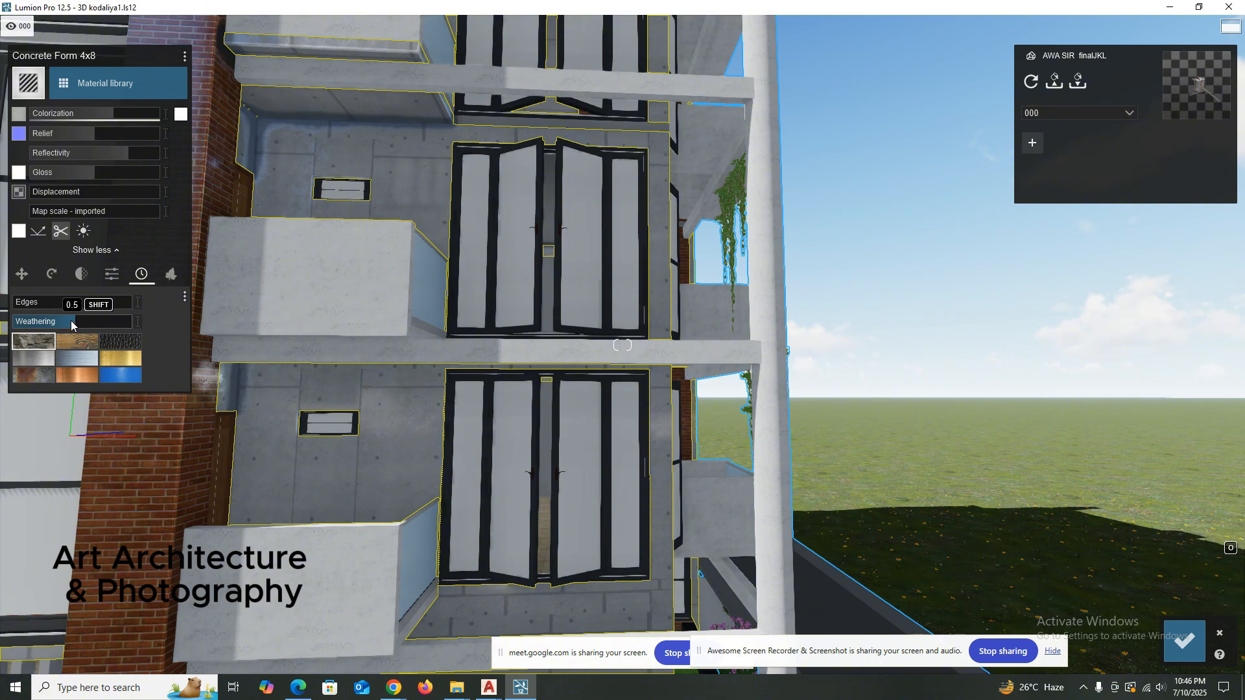
Try a beige plaster from the outdoor material library on the Concrete Form 4x8 walls.
click(104, 83)
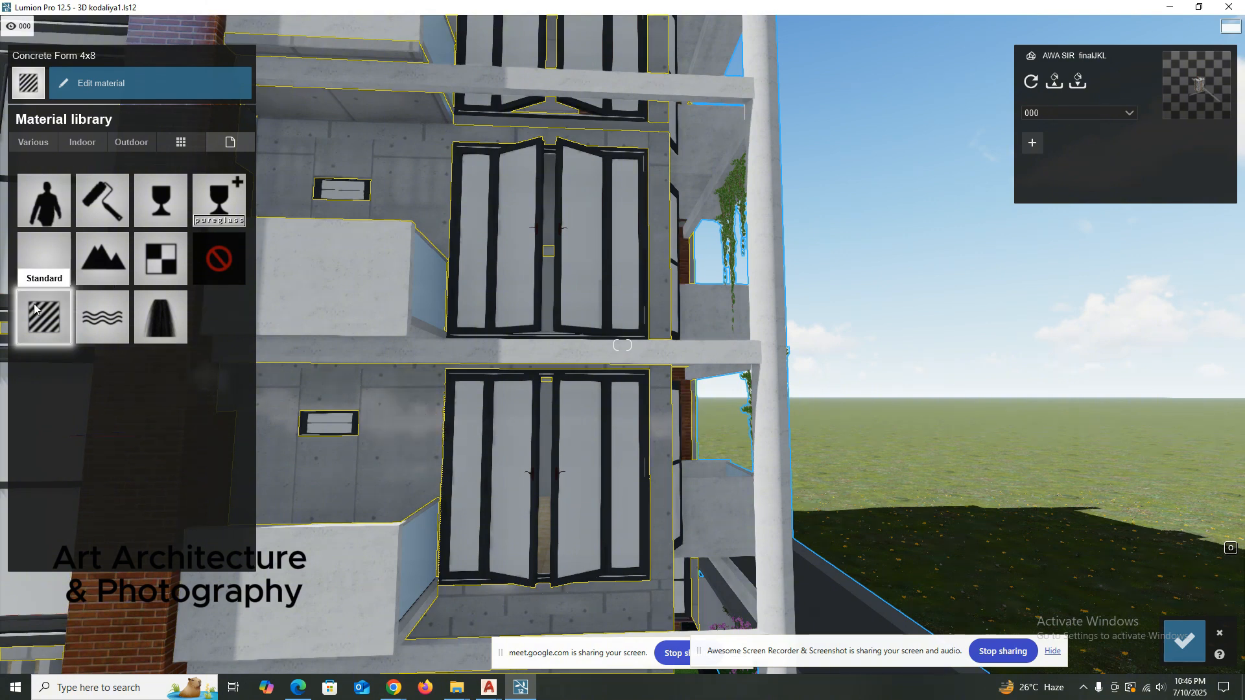
click(125, 144)
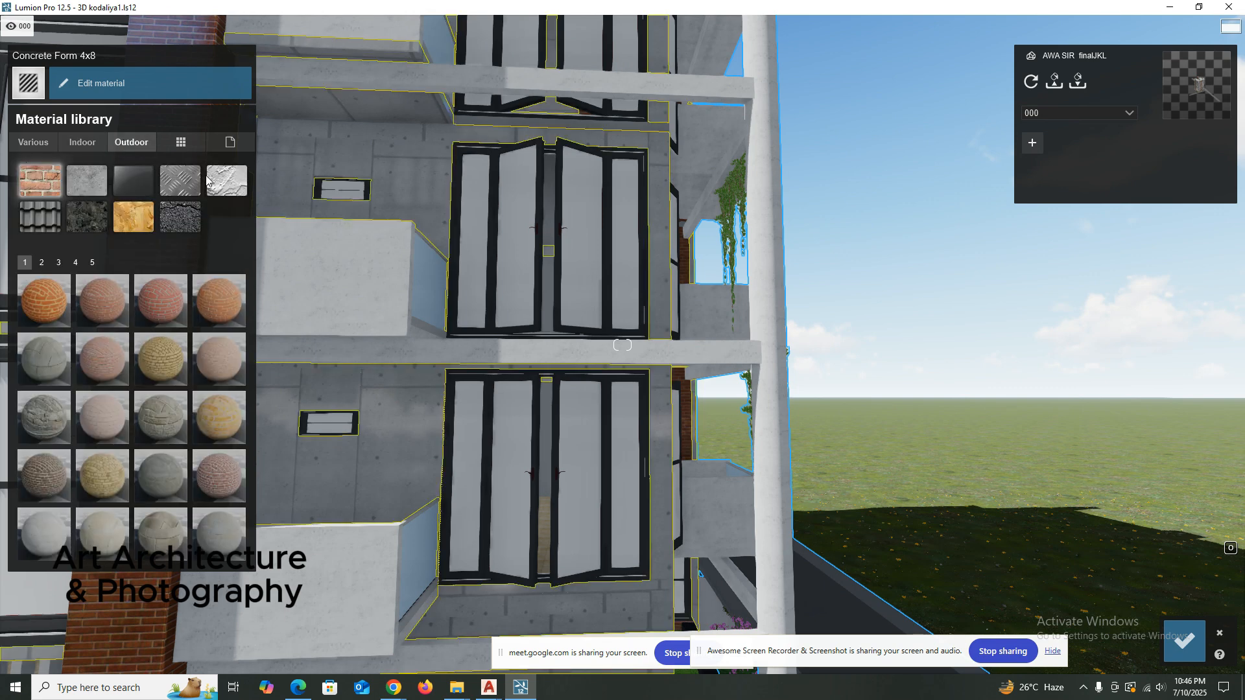
click(104, 300)
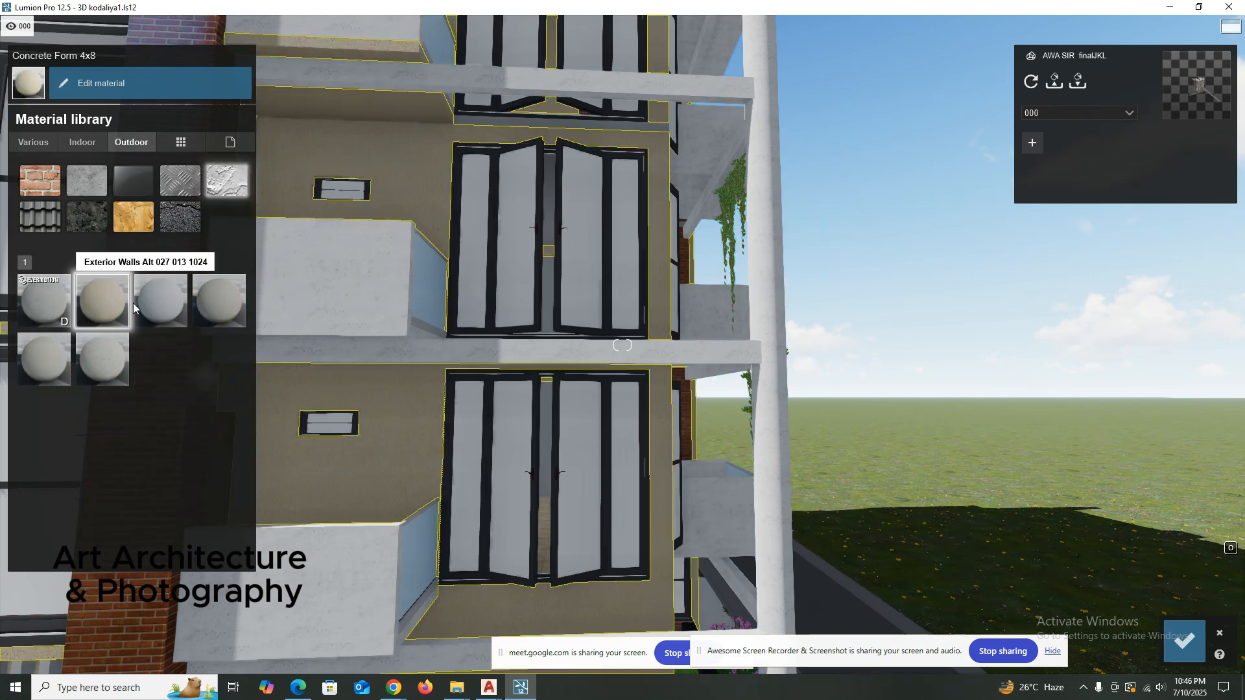
Return the Concrete Form 4x8 walls to the standard material and raise their white colorization.
click(182, 143)
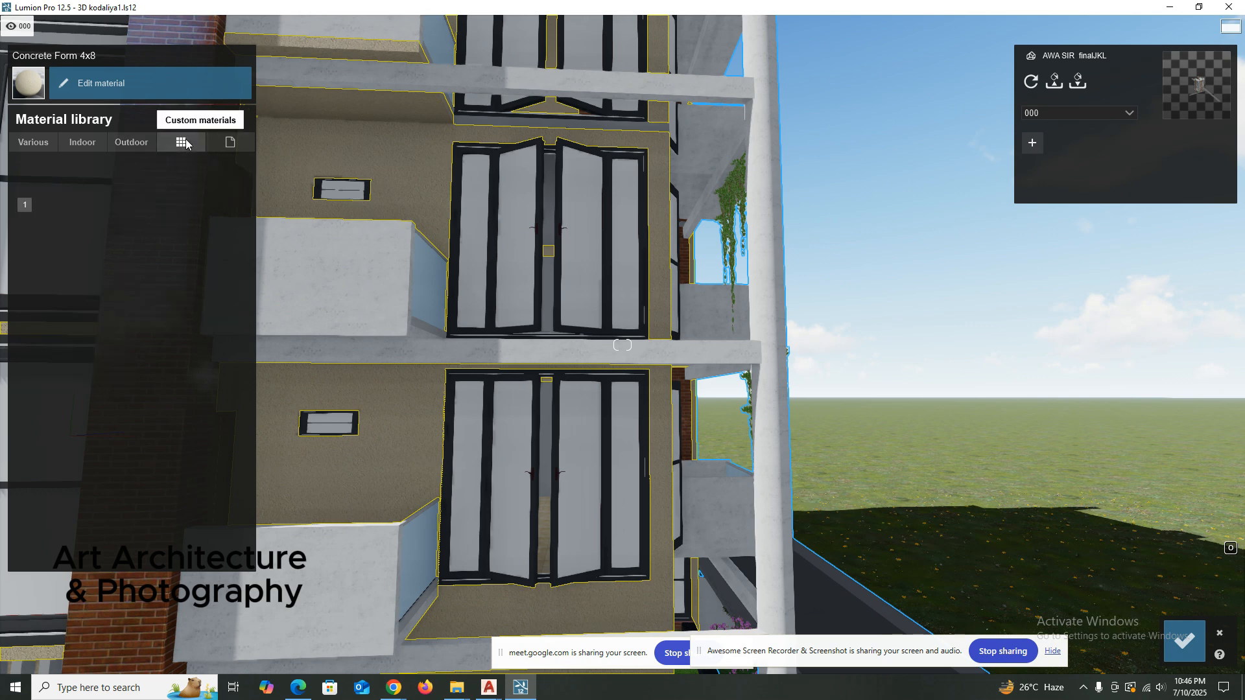
click(49, 320)
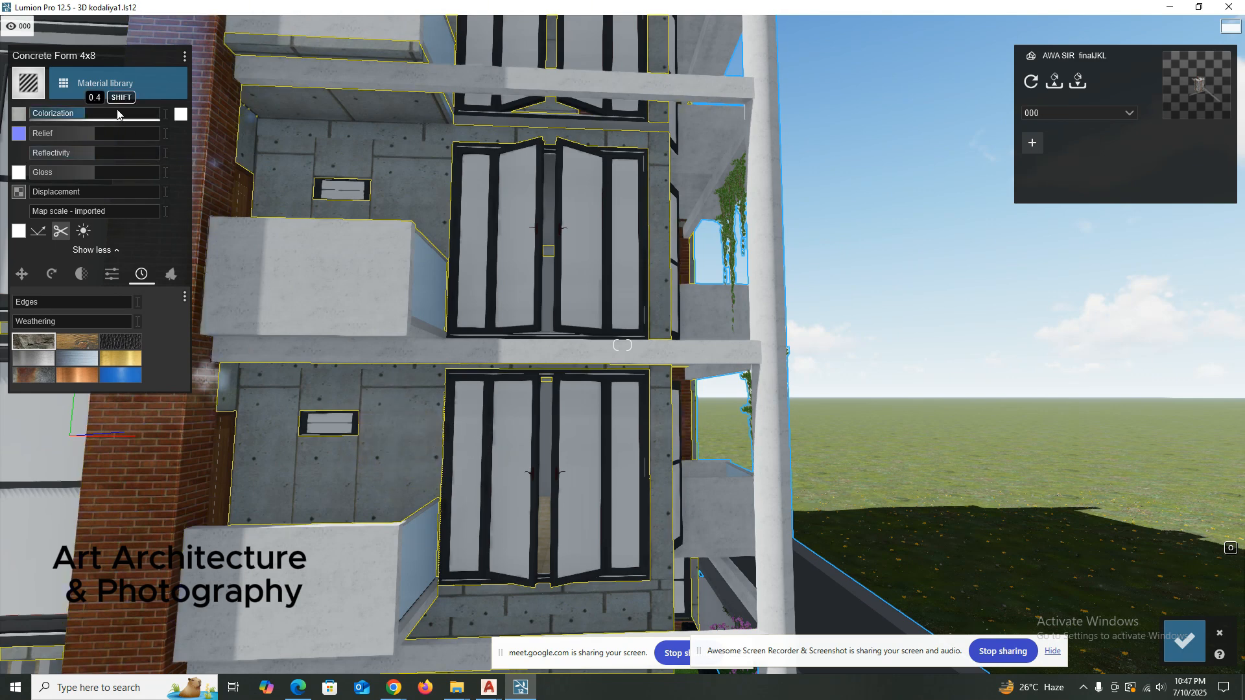
mouse_move(117, 114)
mouse_down()
mouse_move(131, 115)
mouse_move(119, 123)
mouse_up()
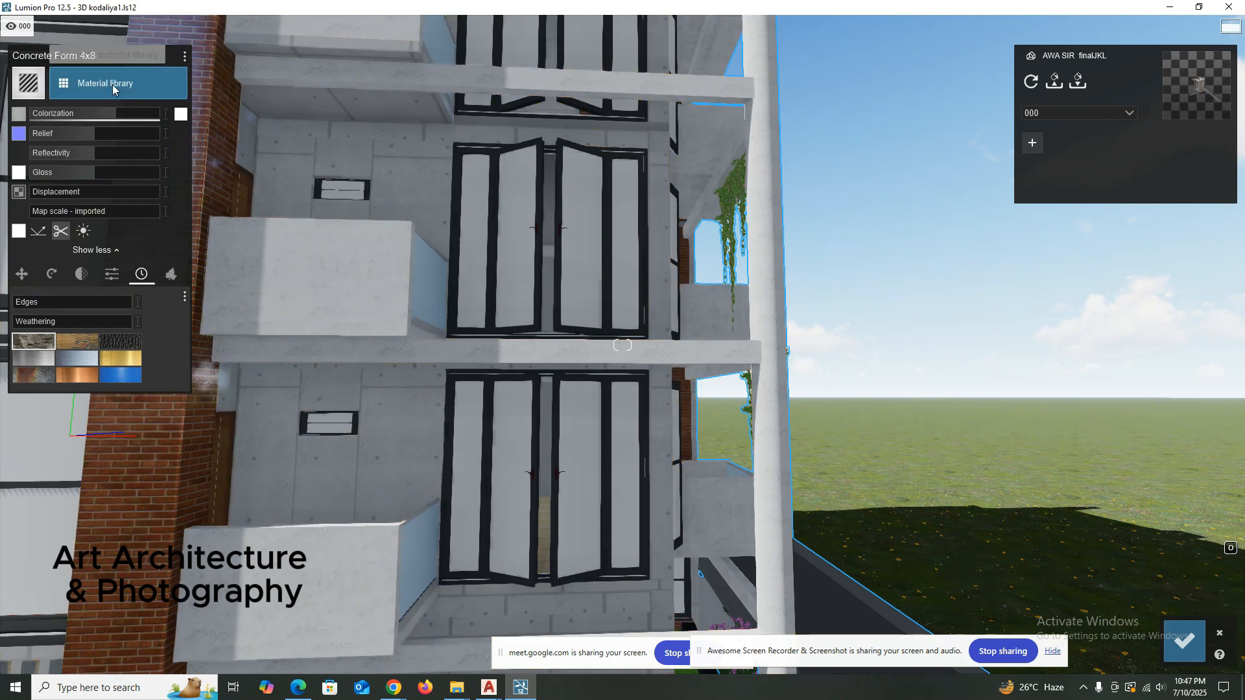
Try the Glass and Advanced glass materials on the Concrete Form 4x8 walls.
click(113, 84)
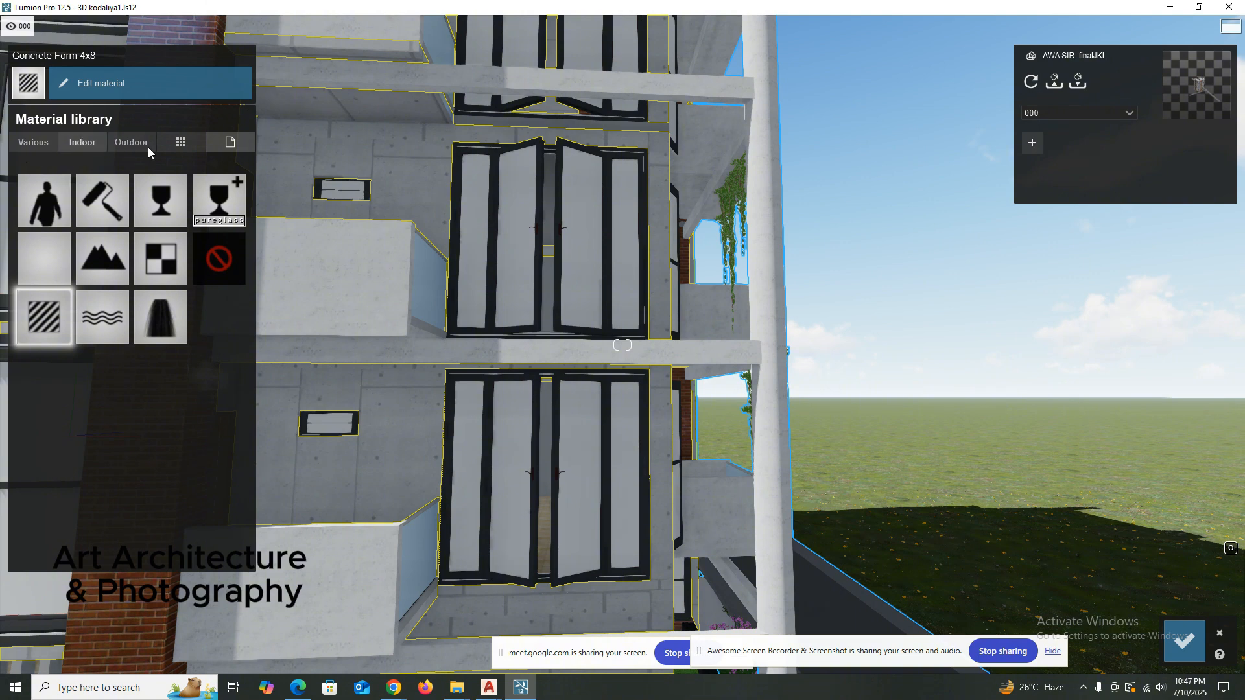
click(152, 203)
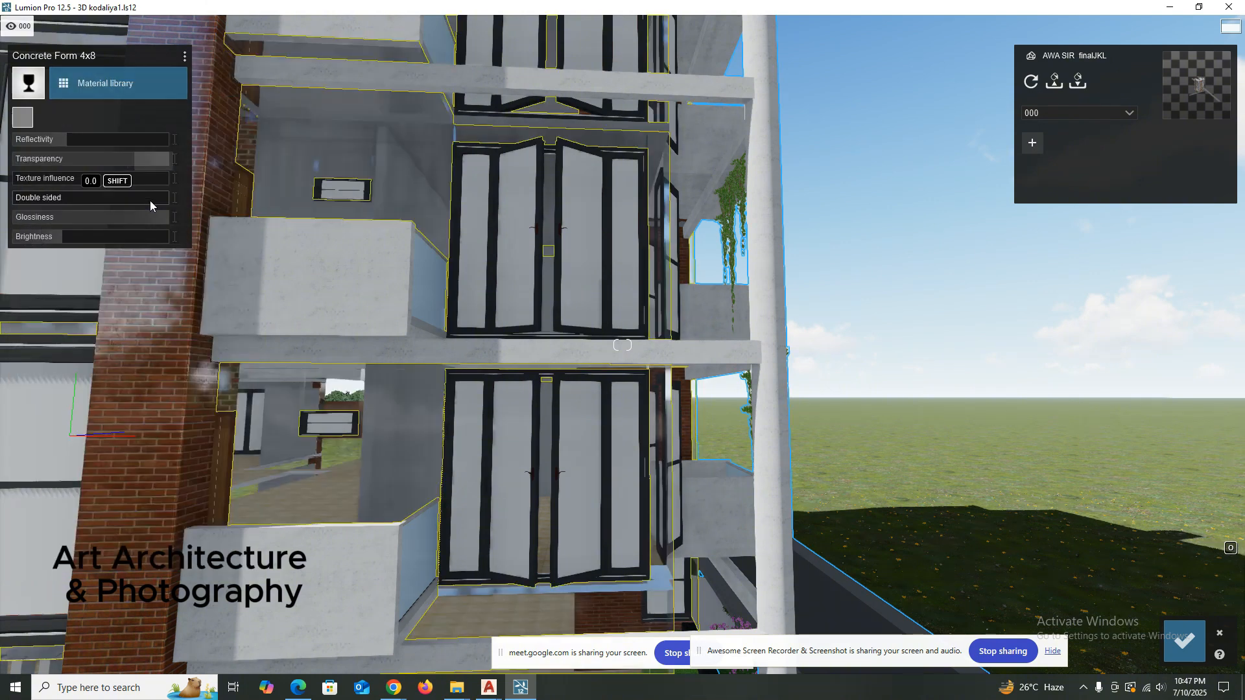
click(103, 87)
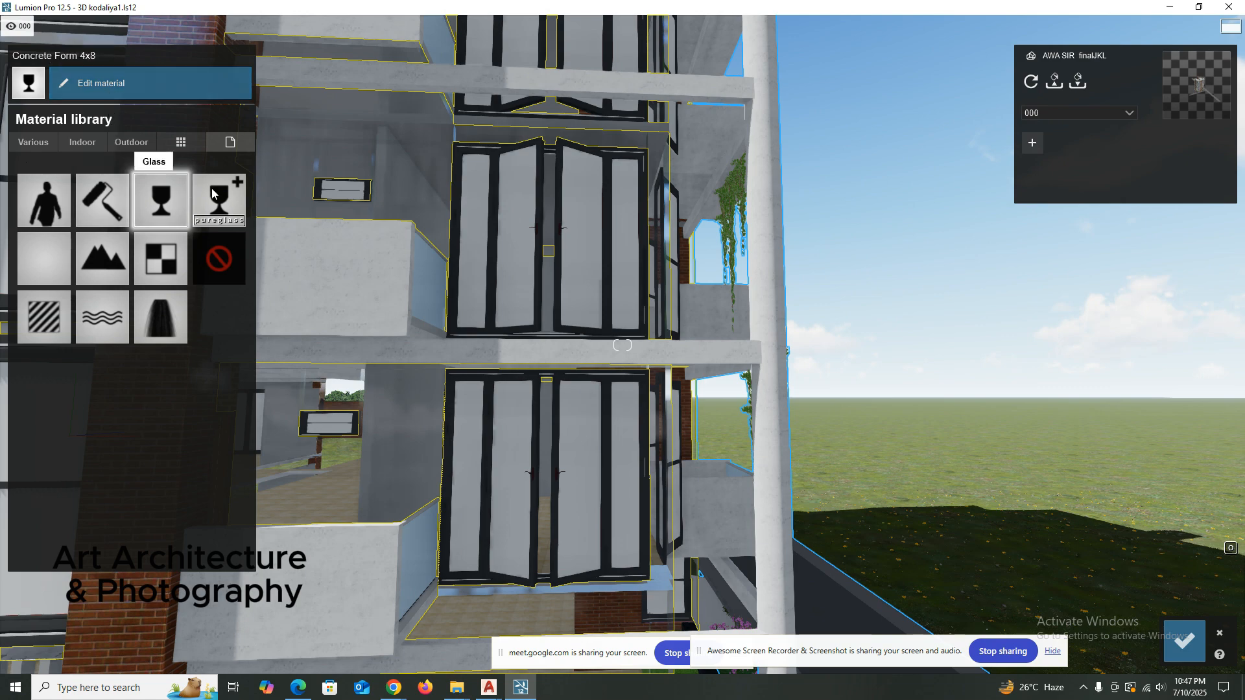
mouse_move(422, 384)
right_down()
mouse_move(422, 406)
mouse_move(422, 389)
right_up()
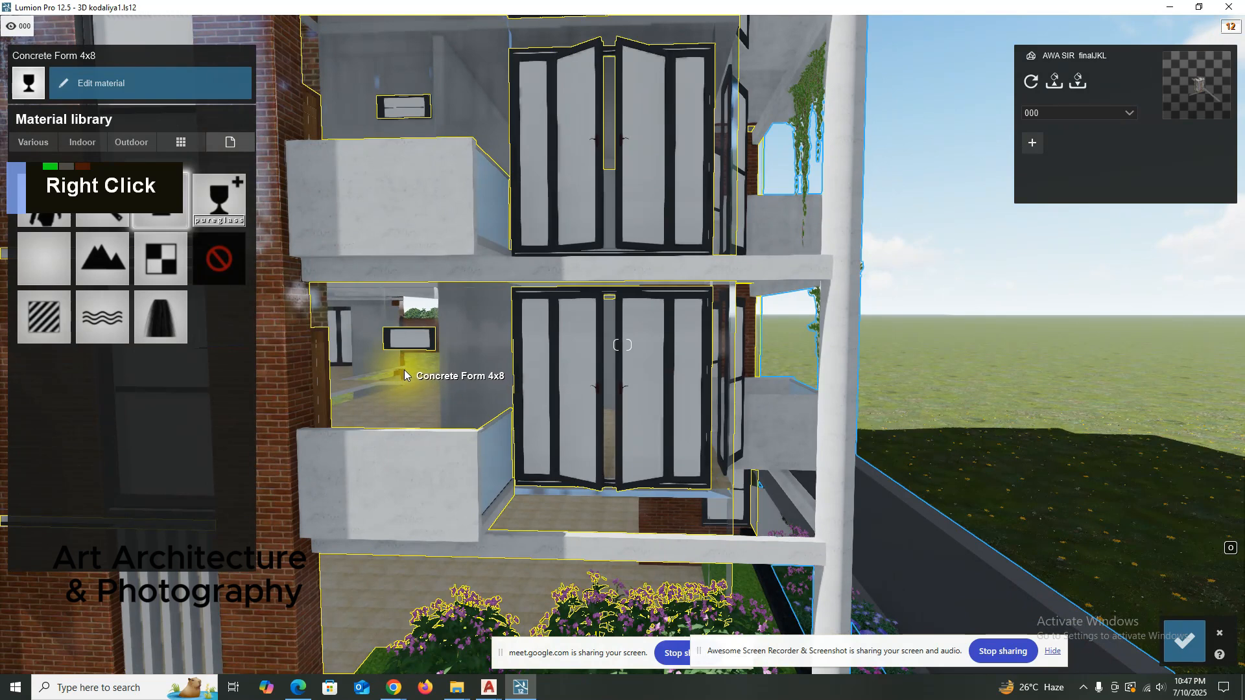
click(220, 195)
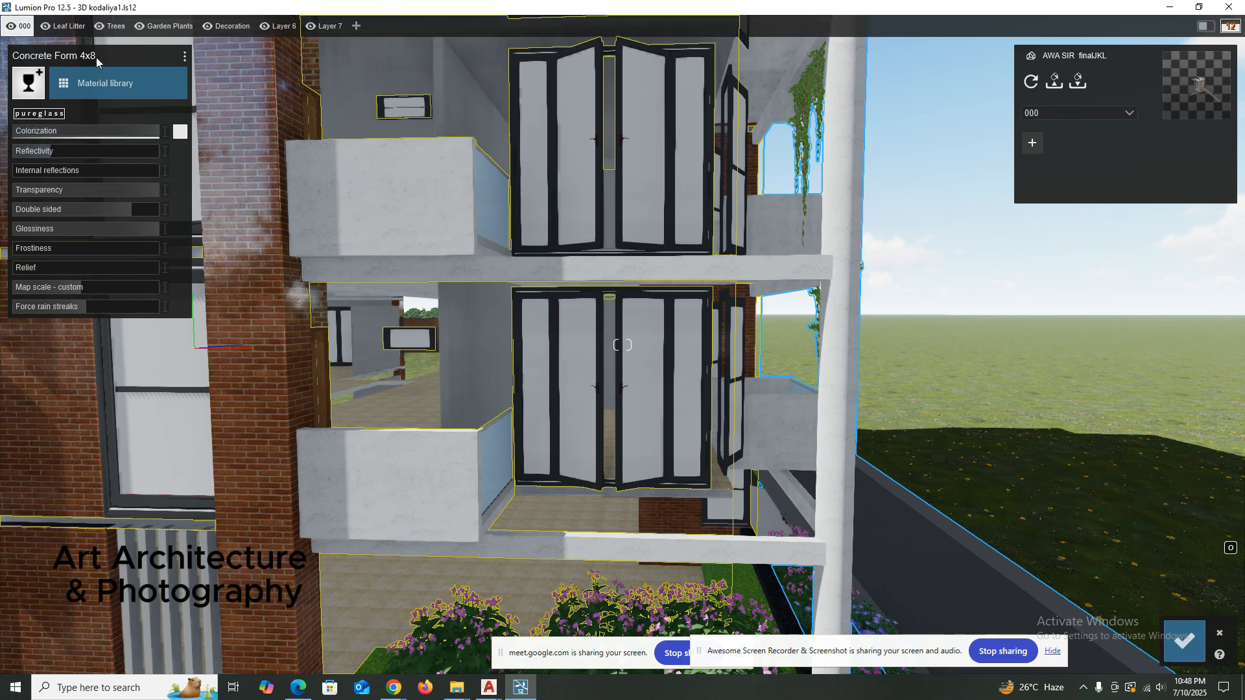
Give the Concrete Form 4x8 walls the Color material in muted red ab5b5b with flicker reduction of -1.1 cm.
click(107, 82)
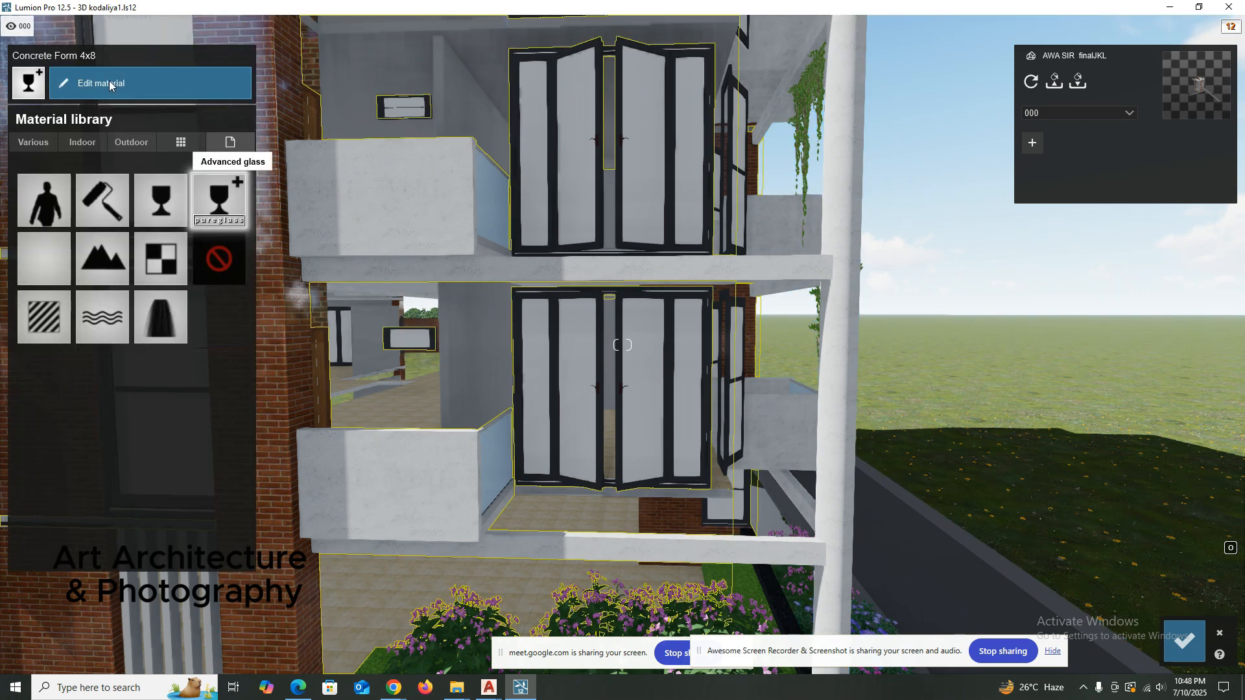
click(101, 200)
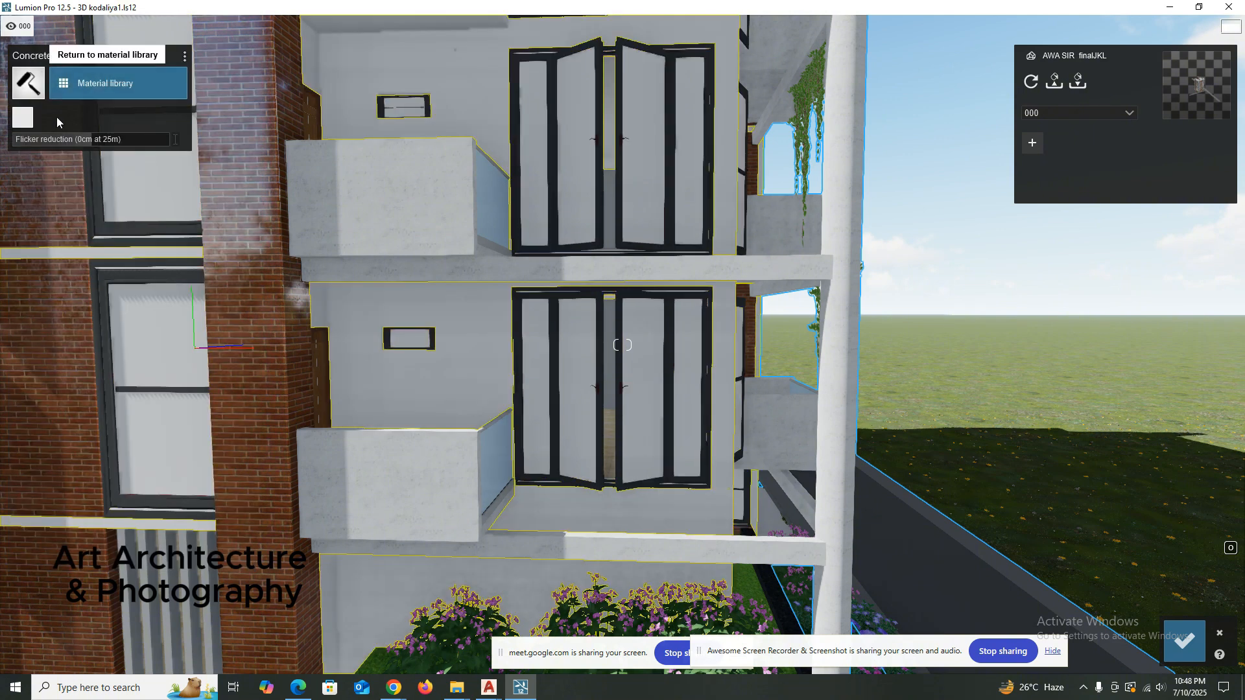
click(90, 95)
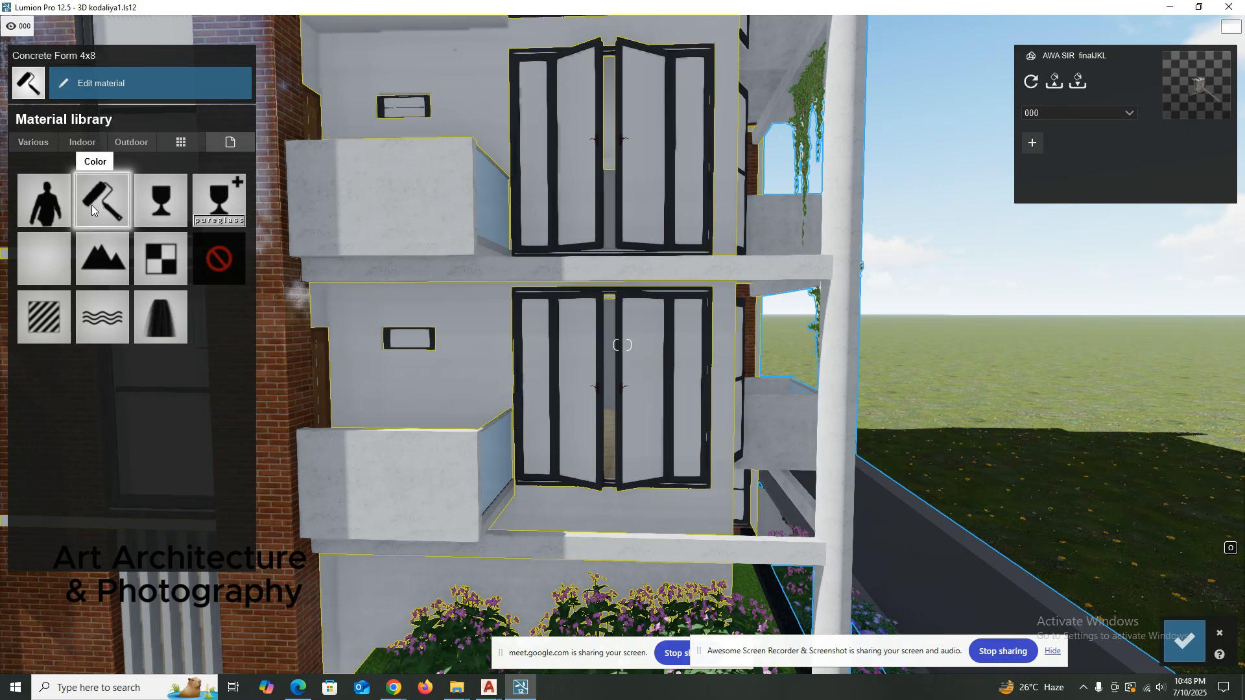
click(87, 90)
click(23, 117)
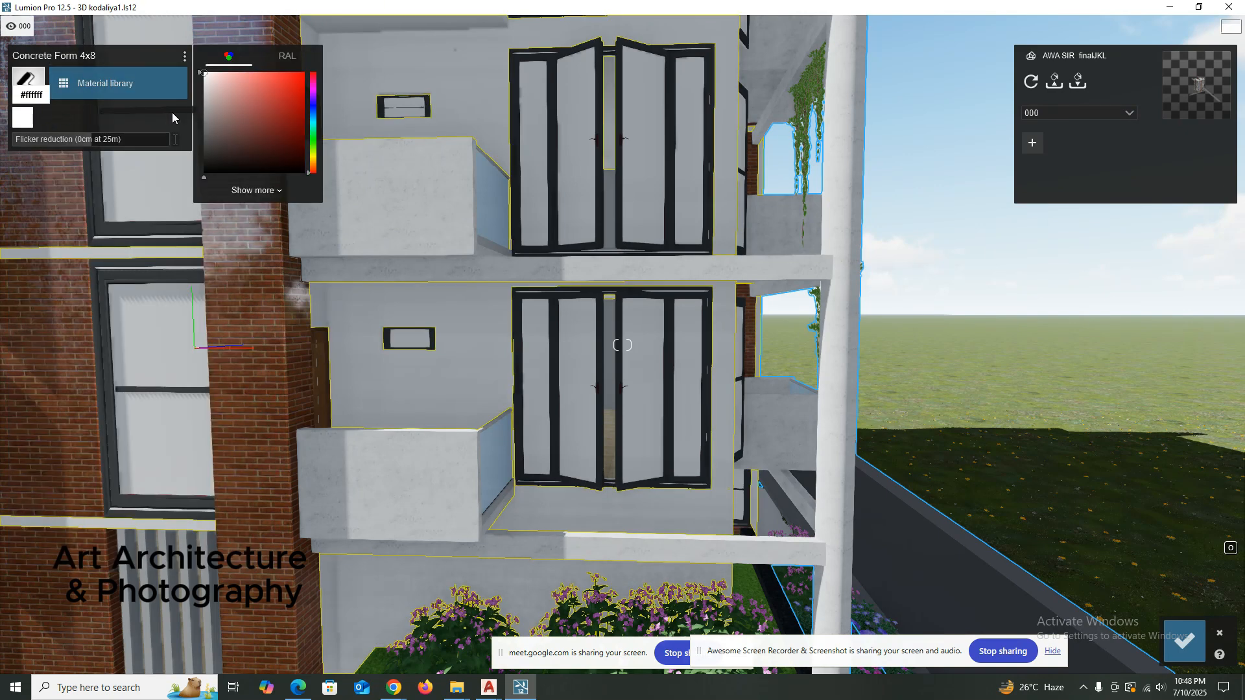
click(260, 101)
mouse_move(242, 119)
mouse_down()
mouse_move(225, 145)
mouse_move(251, 106)
mouse_up()
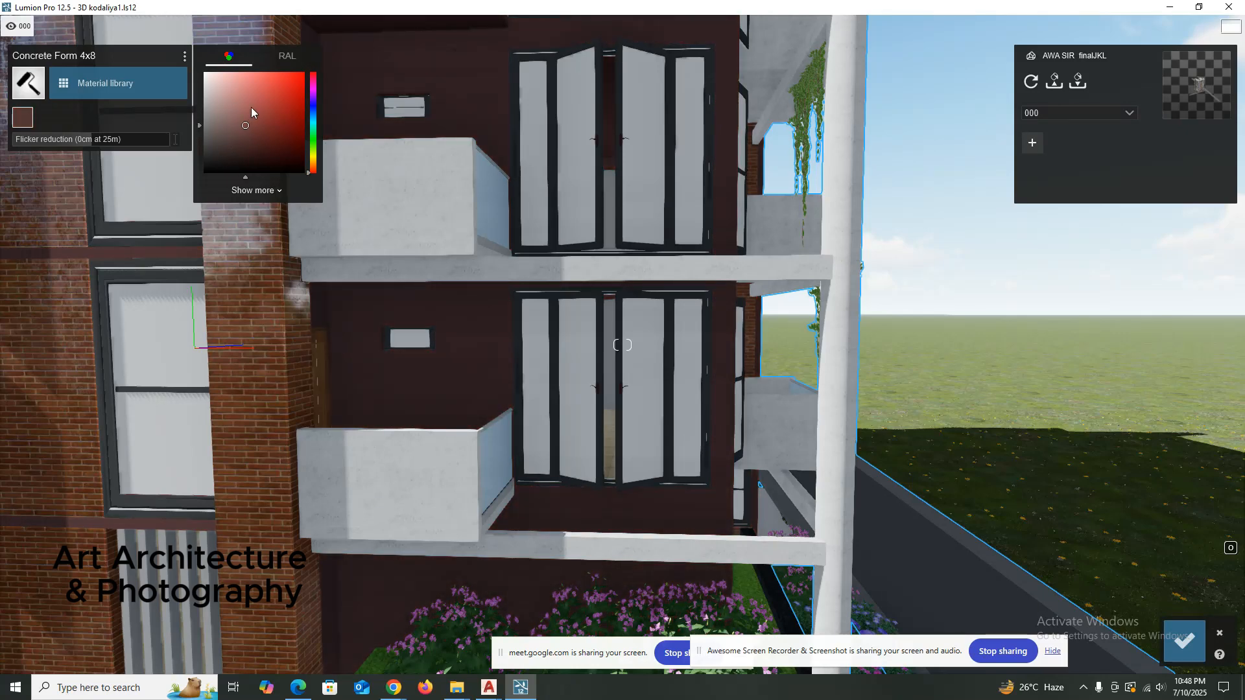
drag(96, 145, 83, 134)
Recolour the walls with RAL 1036 from the Yellow RAL palette.
click(97, 83)
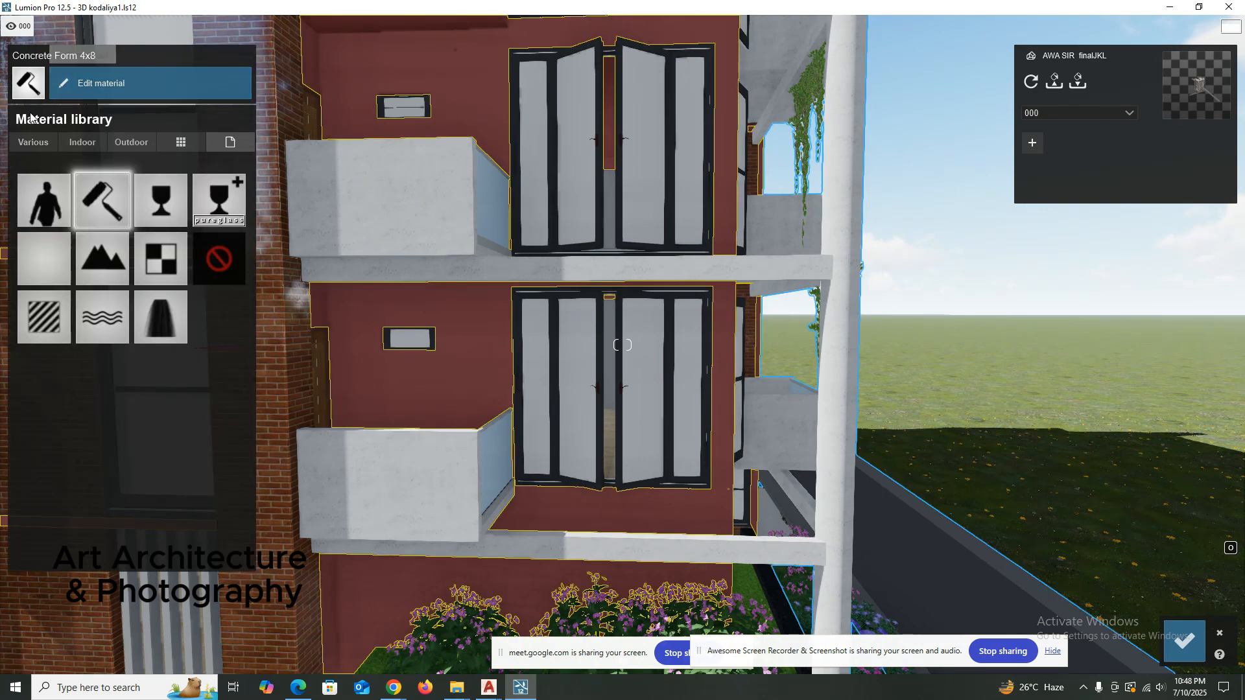
click(87, 91)
click(30, 118)
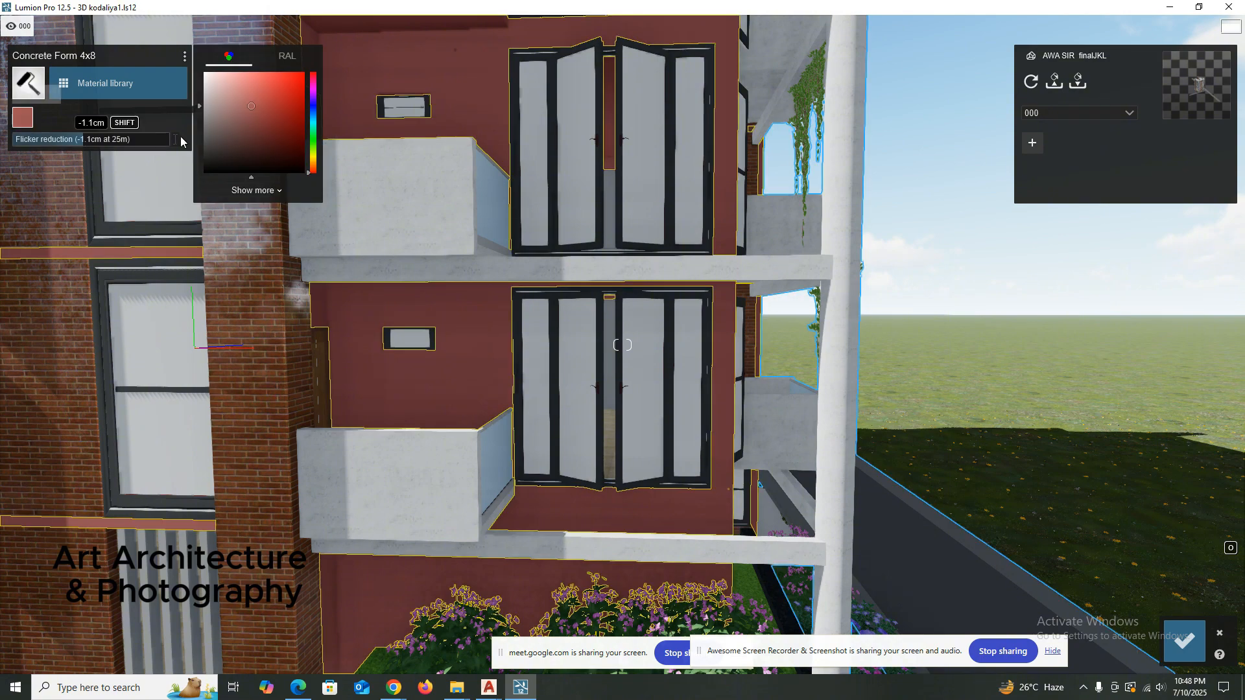
click(271, 192)
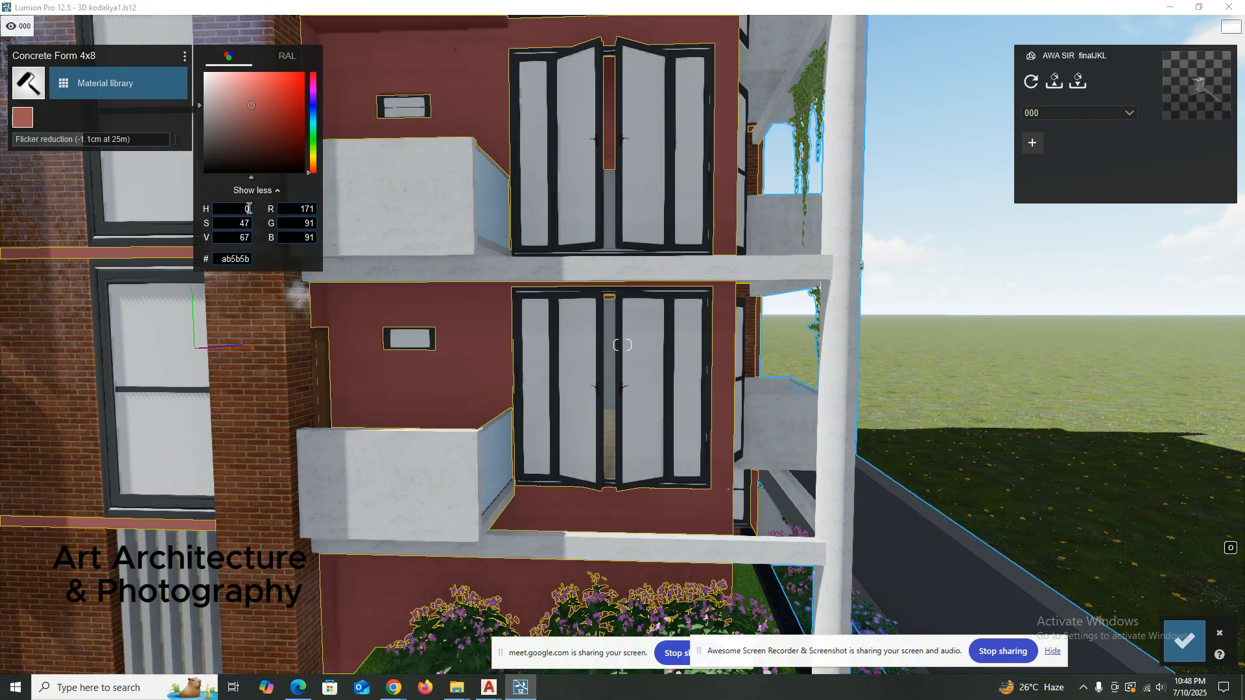
click(290, 57)
click(264, 142)
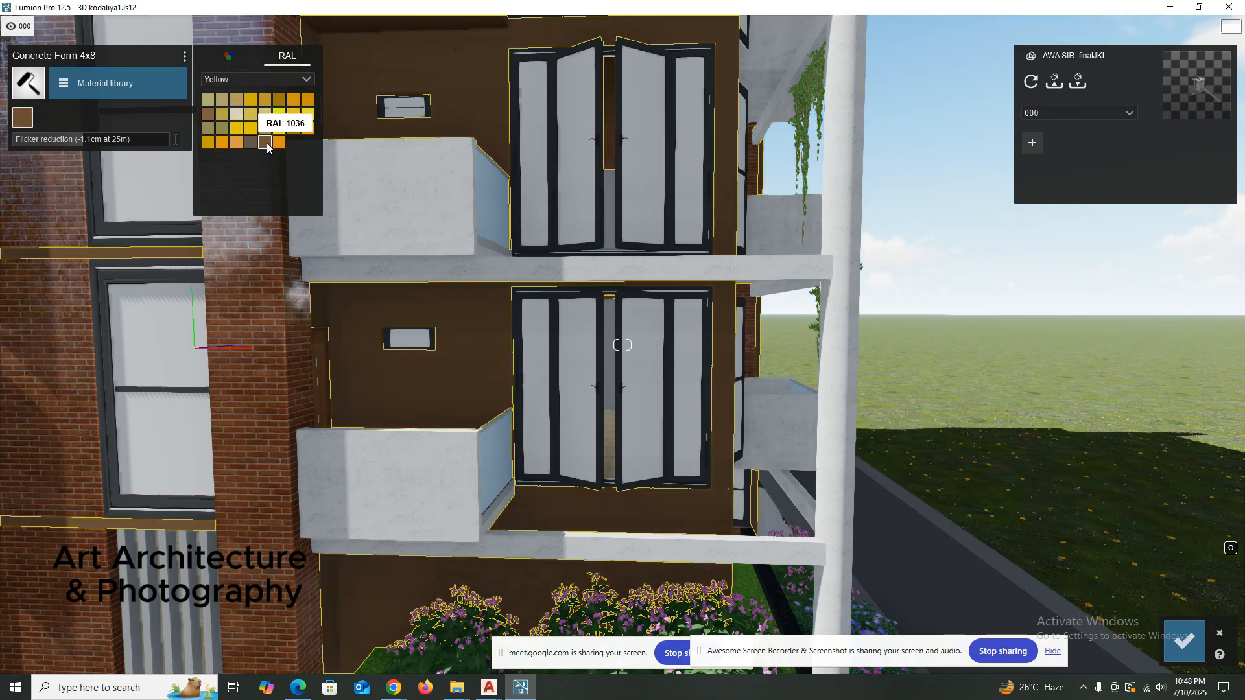
Lighten the wall colour to a bright orange and return to the Yellow RAL palette.
click(229, 57)
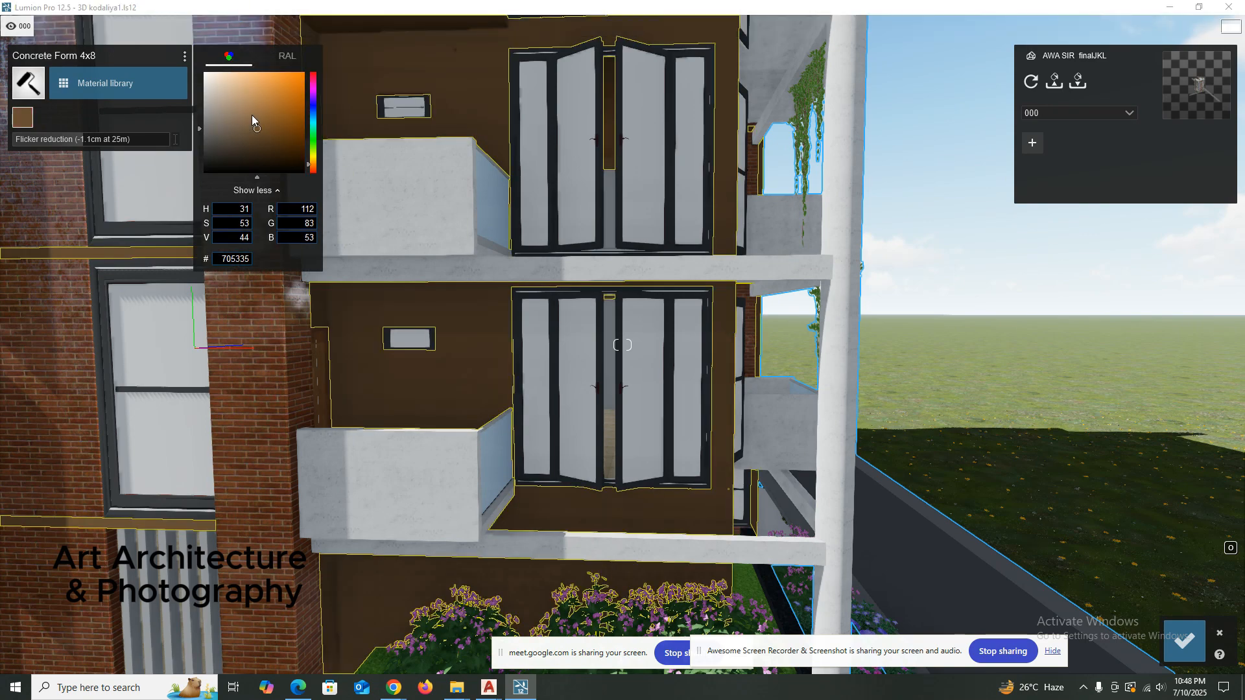
drag(252, 115, 273, 95)
click(287, 56)
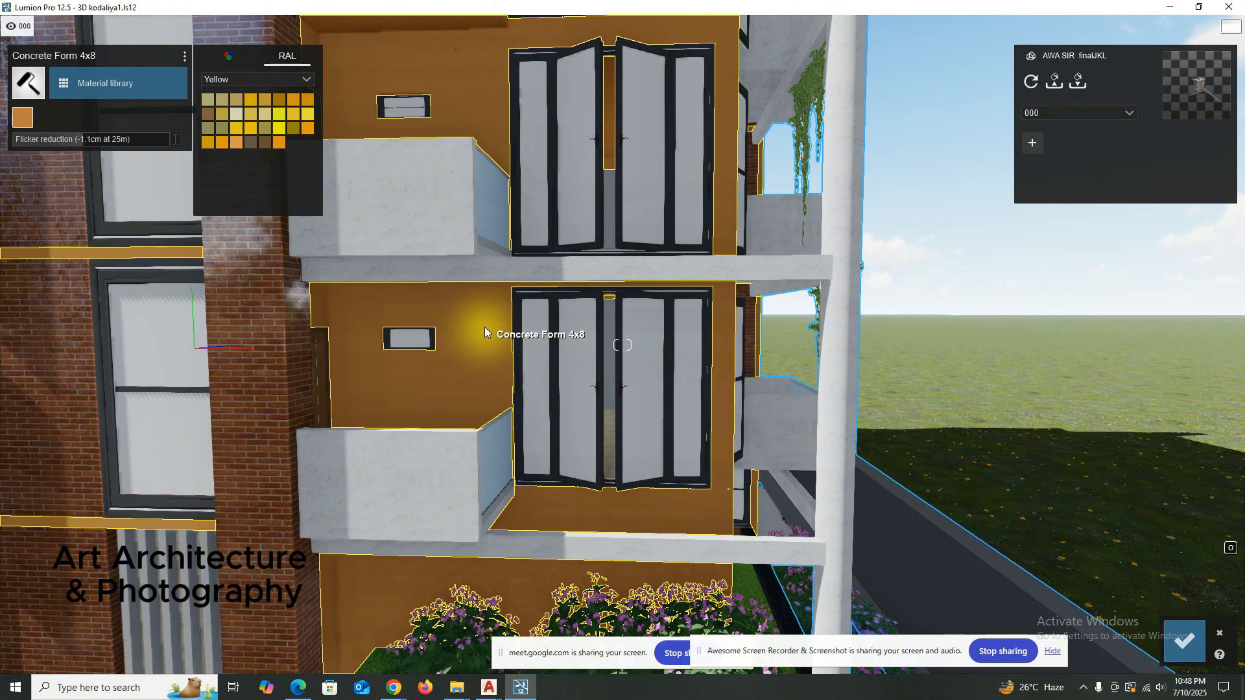
Cancel the material changes made to the Concrete Form 4x8 walls since their selection.
scroll(485, 327, down, 3)
right_drag(493, 322, 1130, 573)
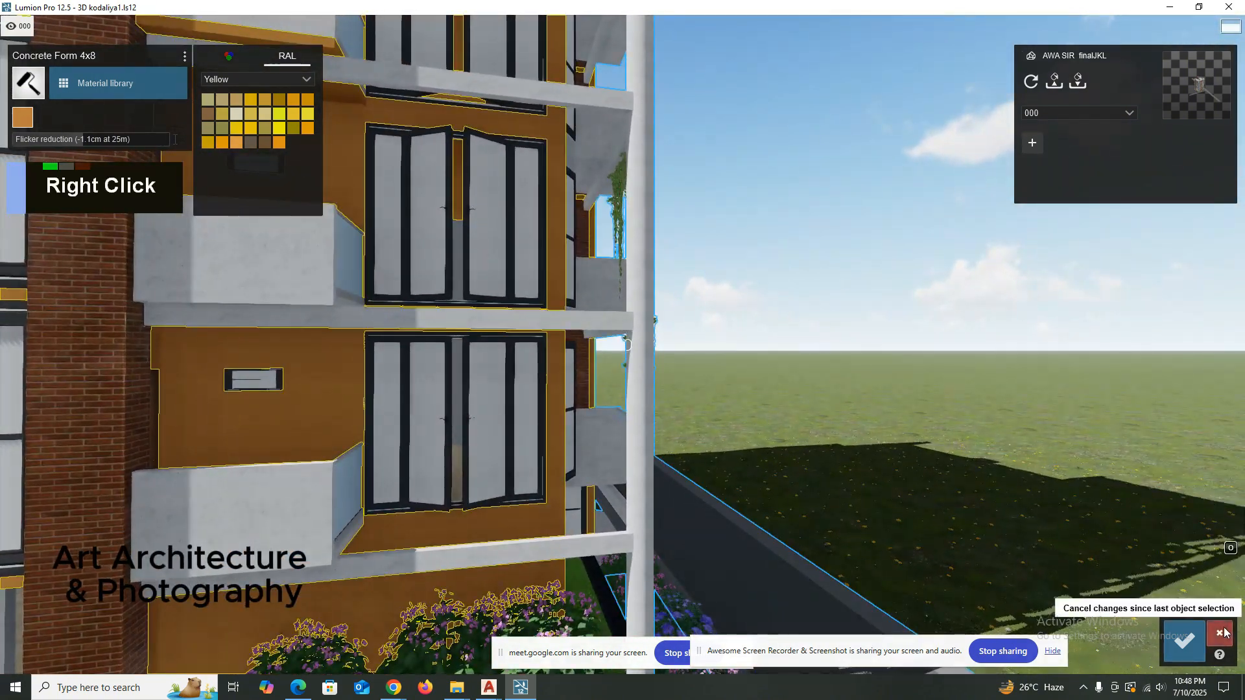
click(1224, 633)
Select the Concrete Form 4x8 walls and apply a light grey Poliigon concrete from page 3 of the outdoor concretes.
click(325, 399)
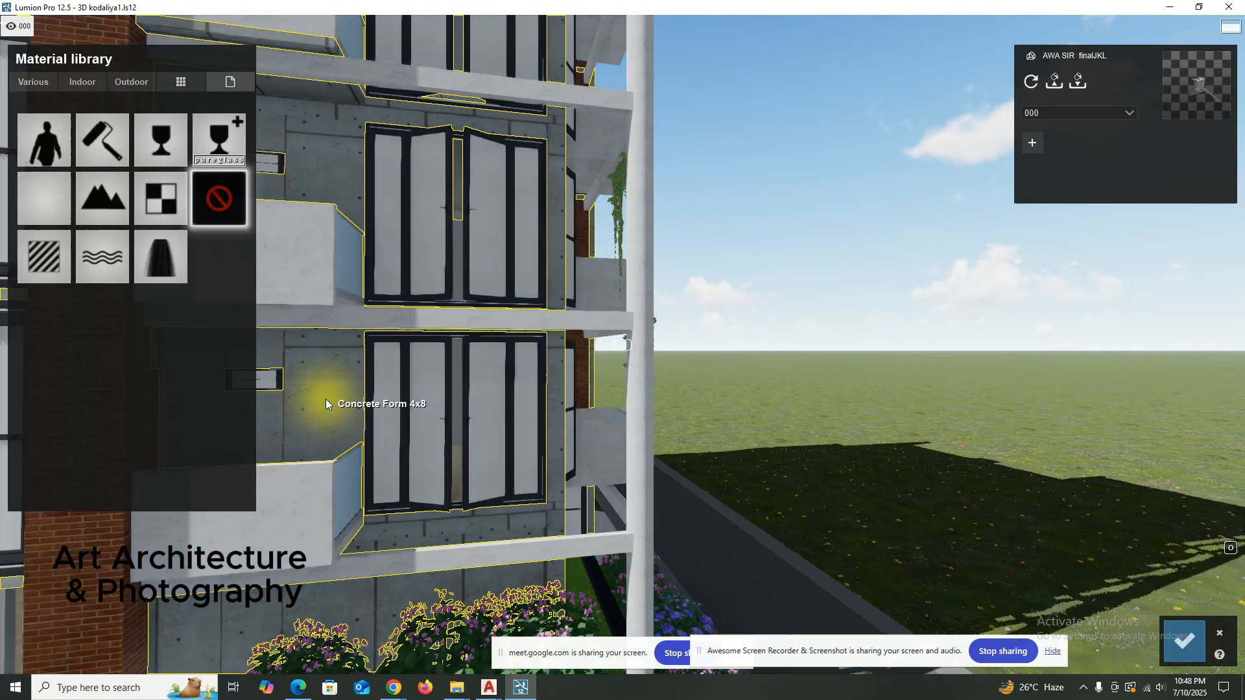
click(113, 83)
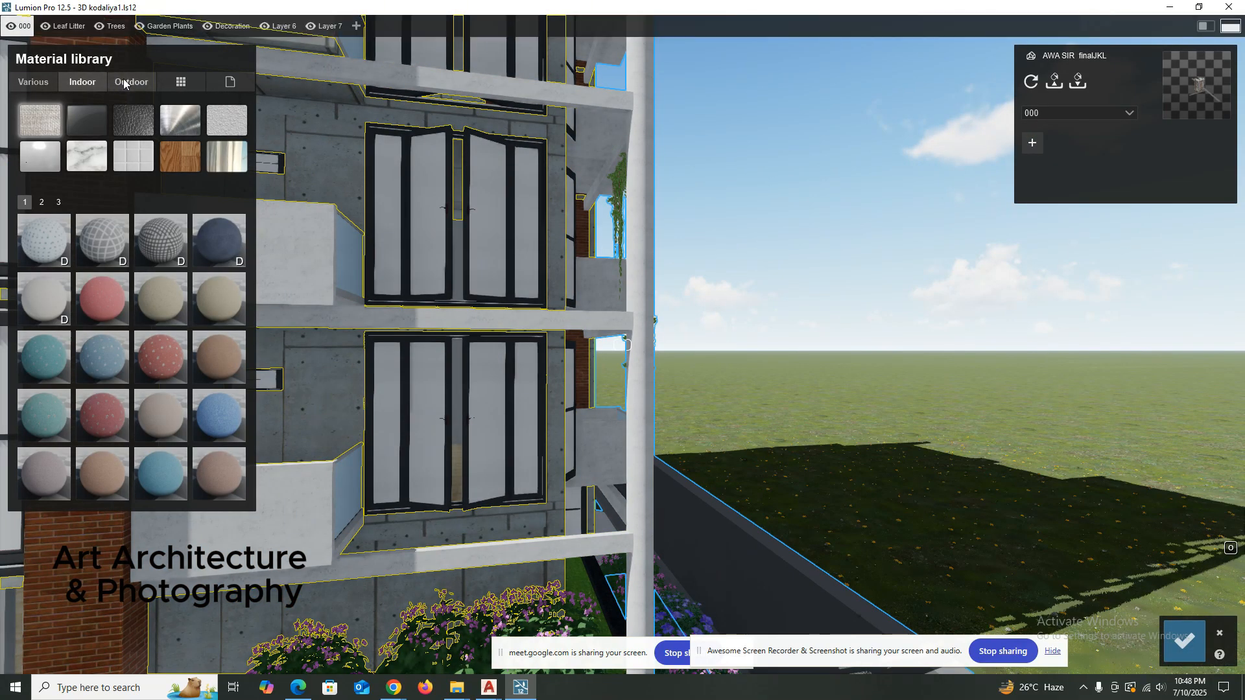
click(102, 120)
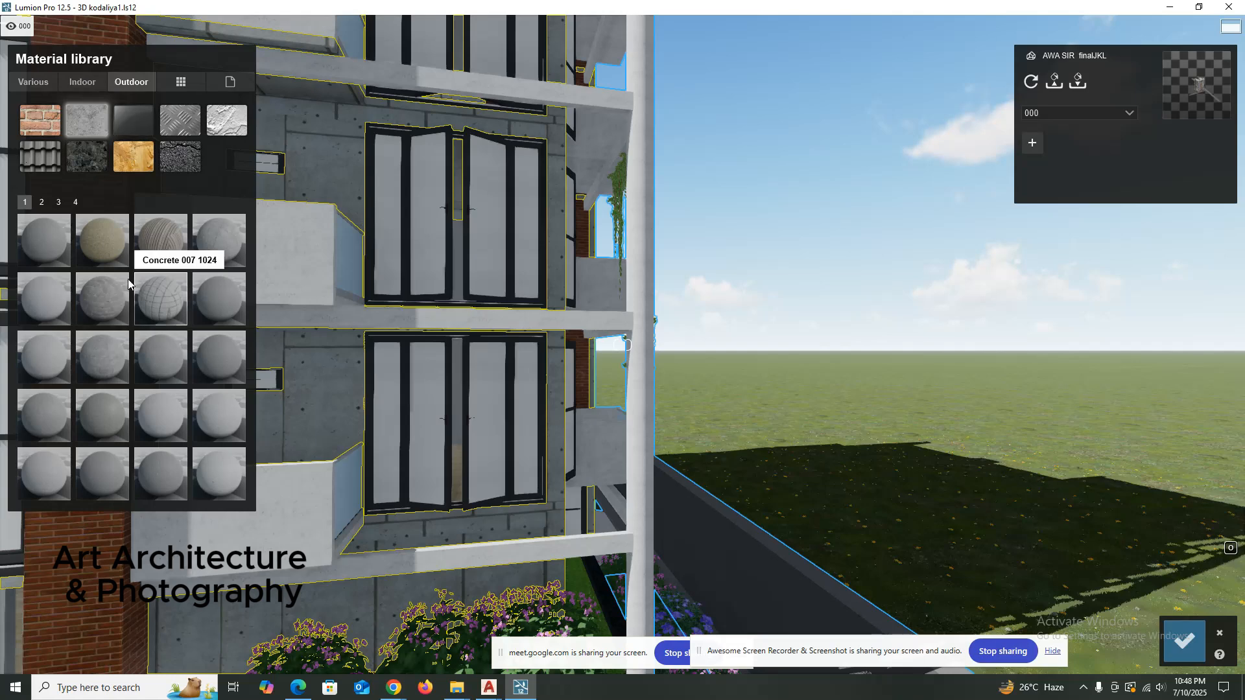
click(57, 203)
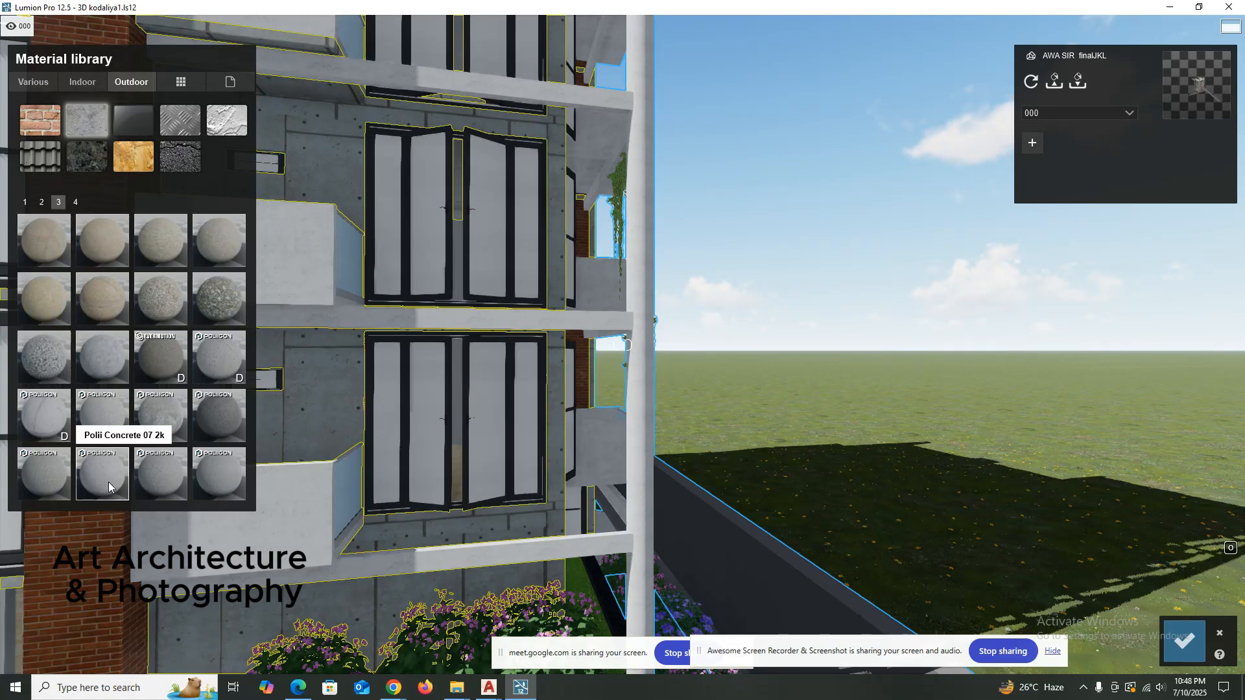
click(29, 421)
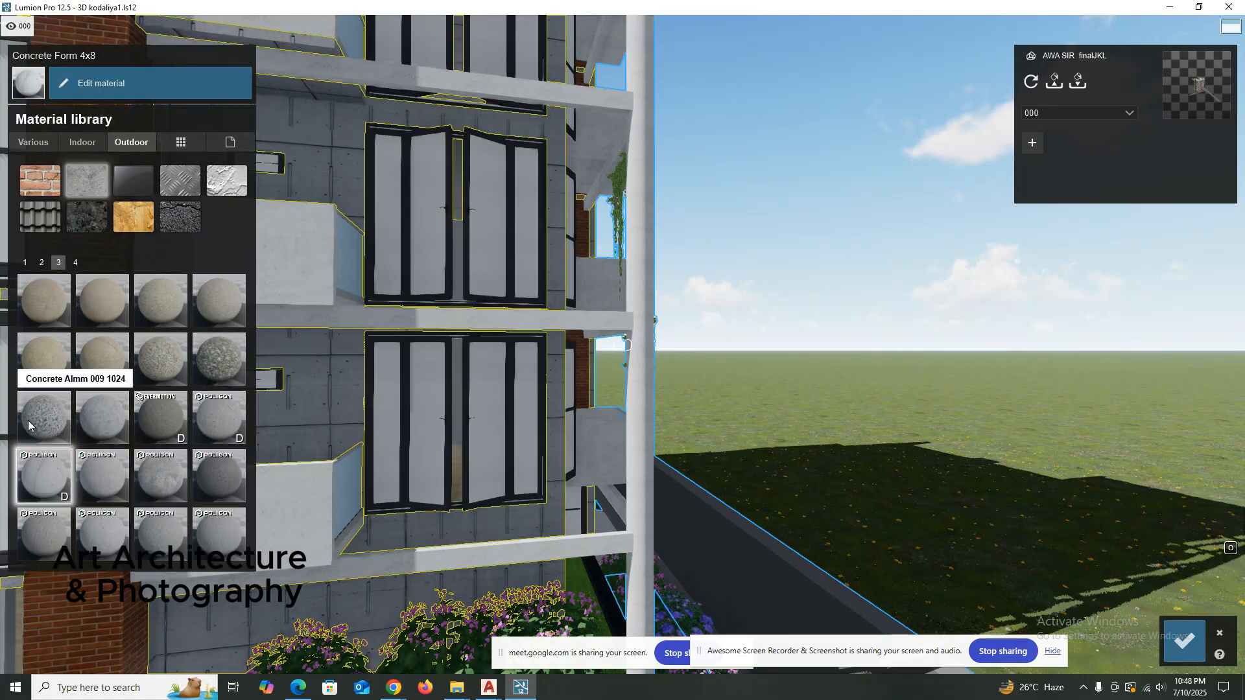
Try several page 1 outdoor concretes on the Concrete Form 4x8 walls, including Concrete 017 1024 and Concrete 018 1024.
click(76, 262)
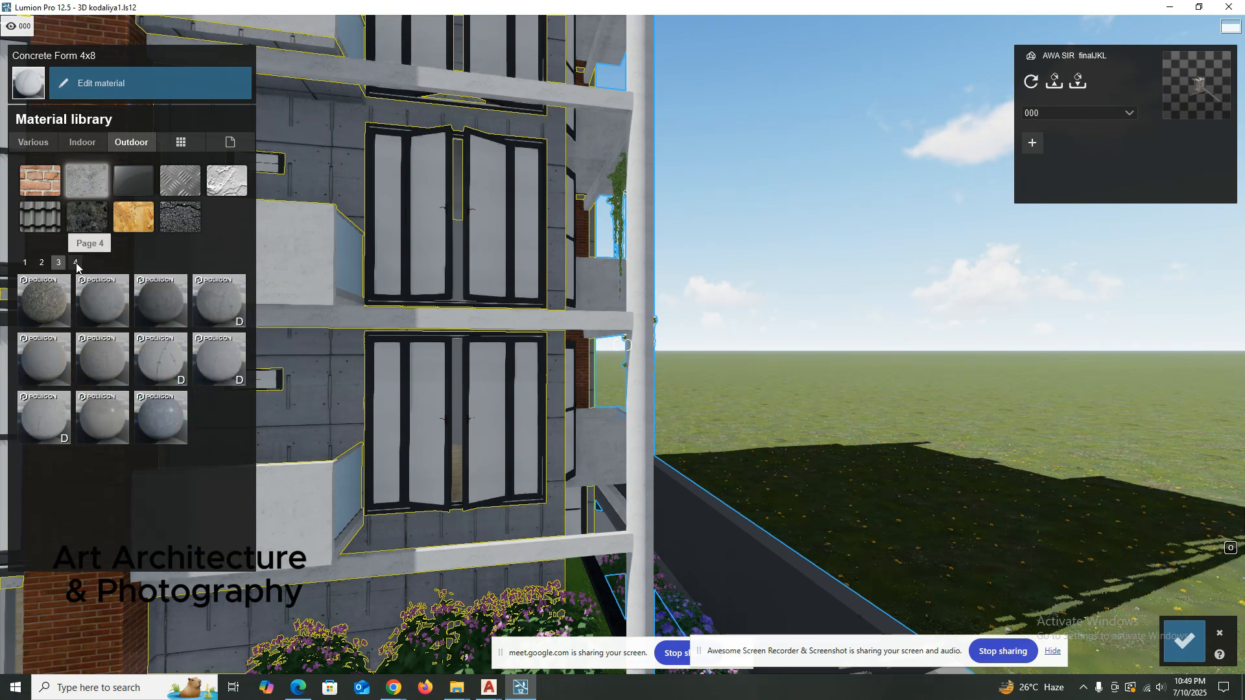
click(26, 262)
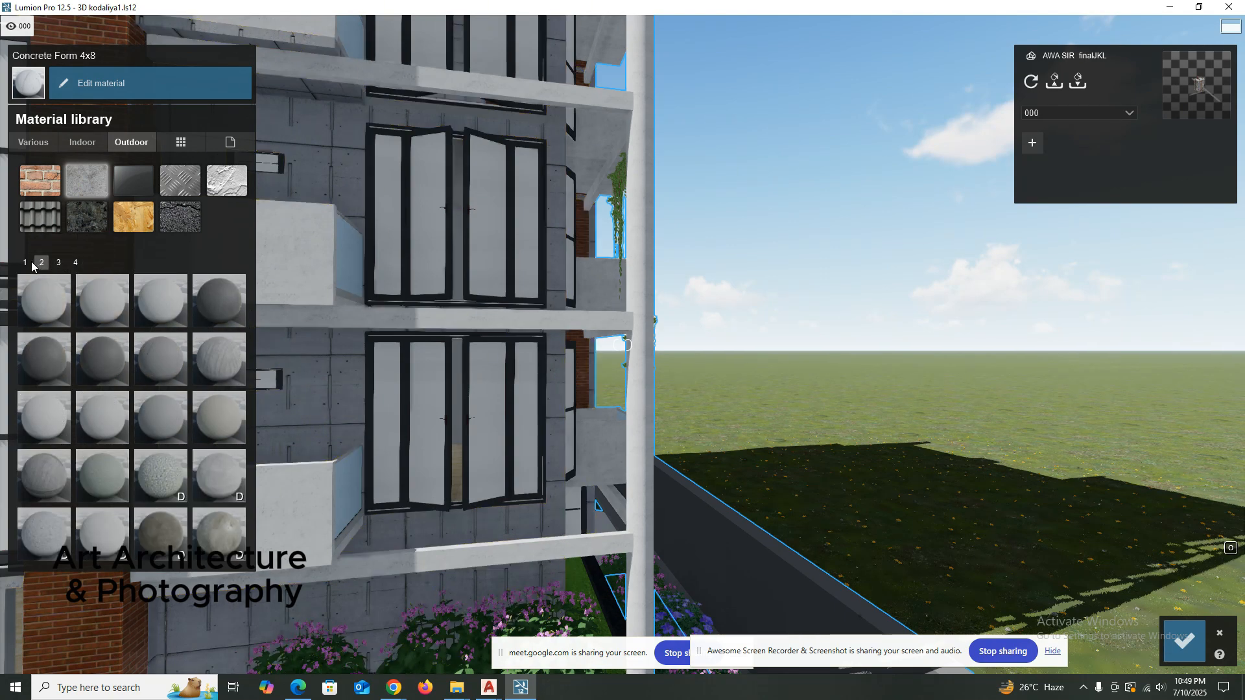
click(153, 482)
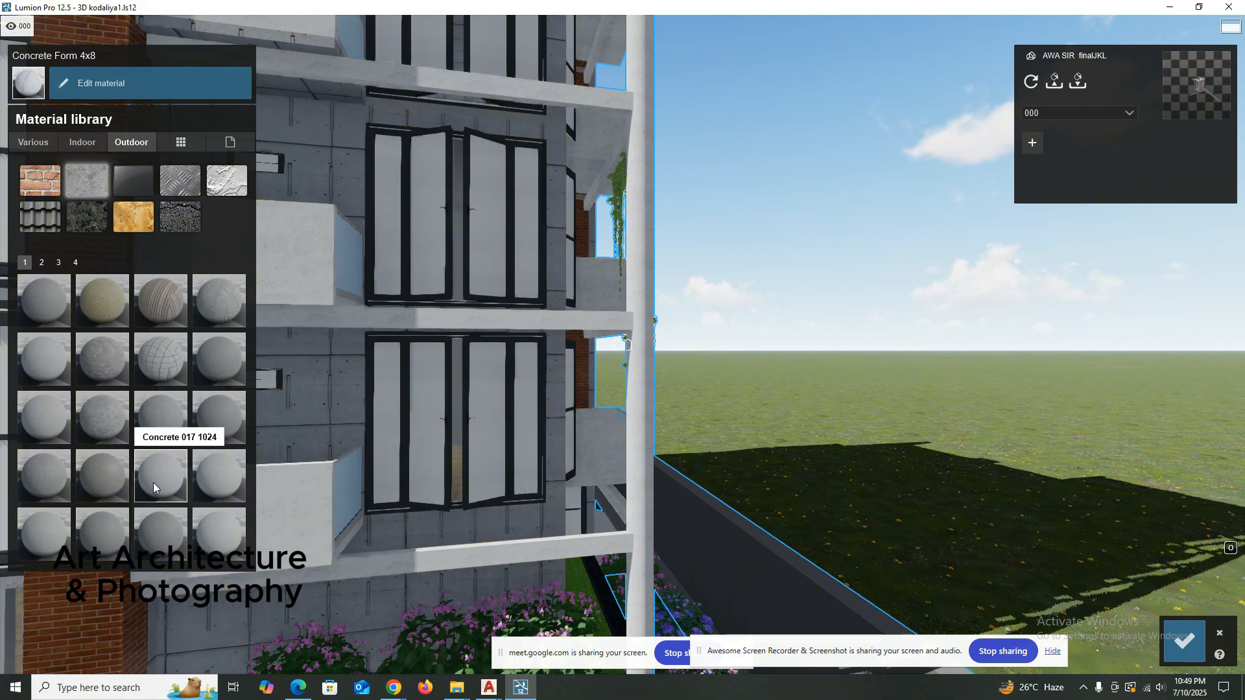
click(43, 414)
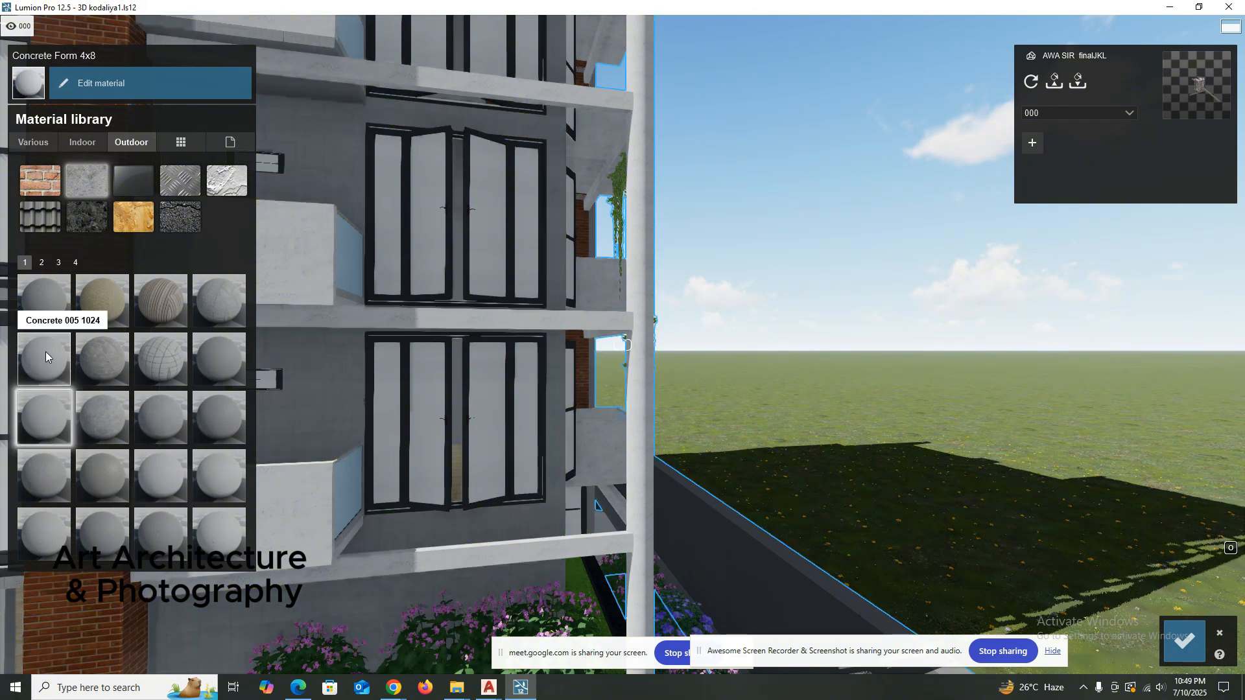
click(163, 483)
click(216, 486)
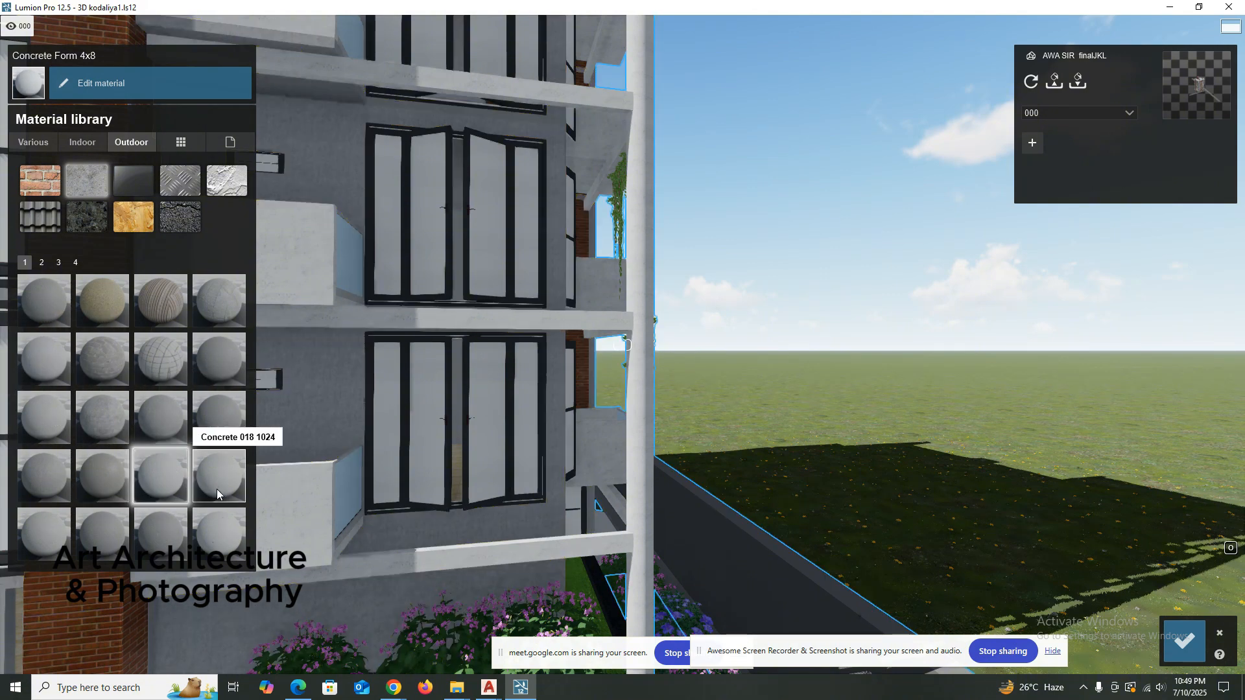
click(60, 540)
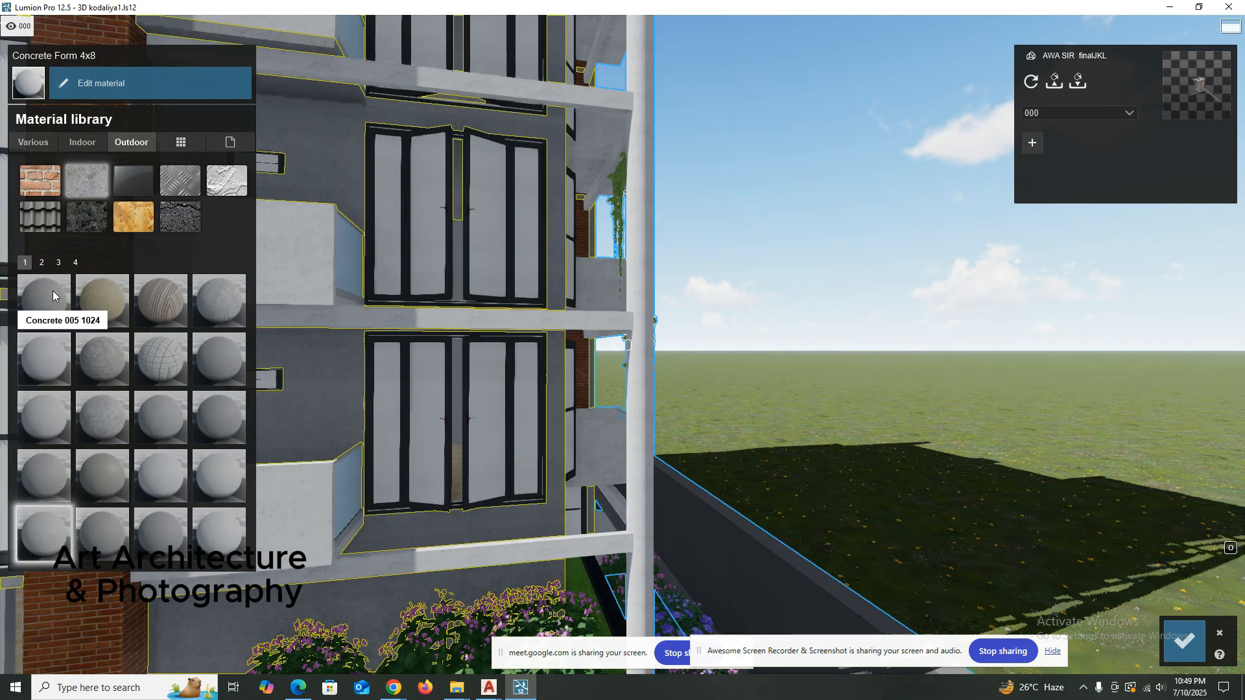
Apply Concrete 025 1024 from page 2 of the outdoor concretes to the balcony walls.
double_click(41, 262)
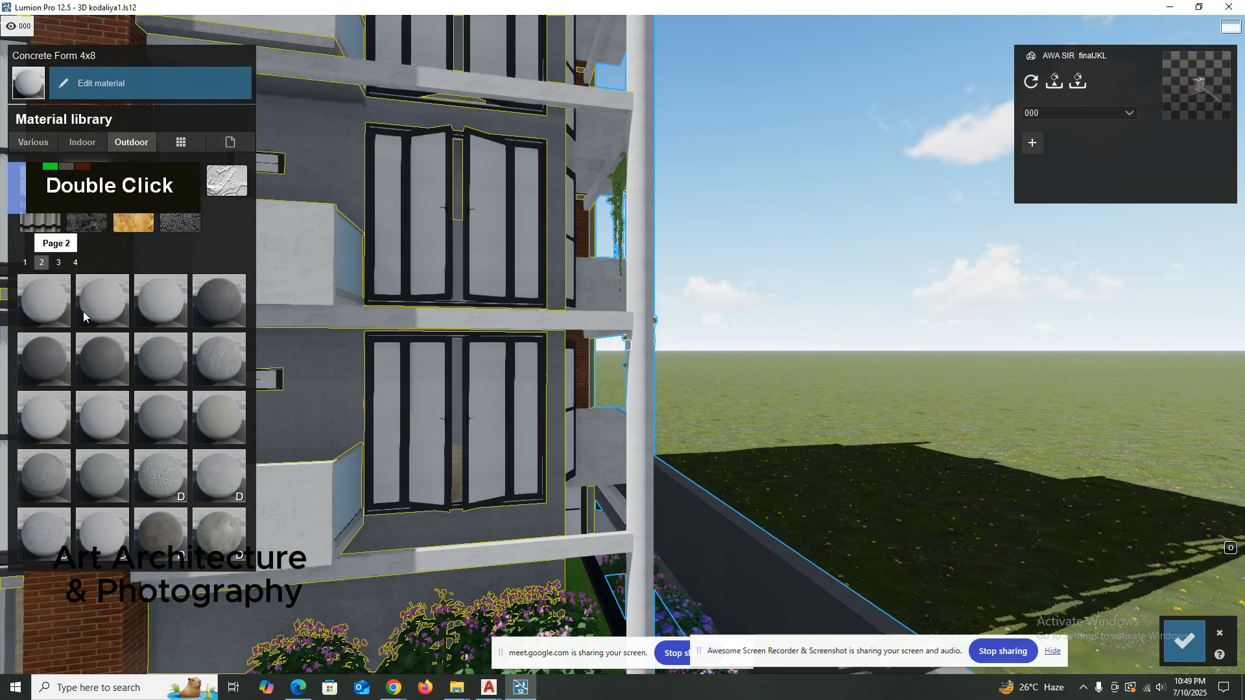
click(178, 300)
scroll(392, 413, up, 2)
right_drag(392, 414, 563, 299)
scroll(544, 304, up, 3)
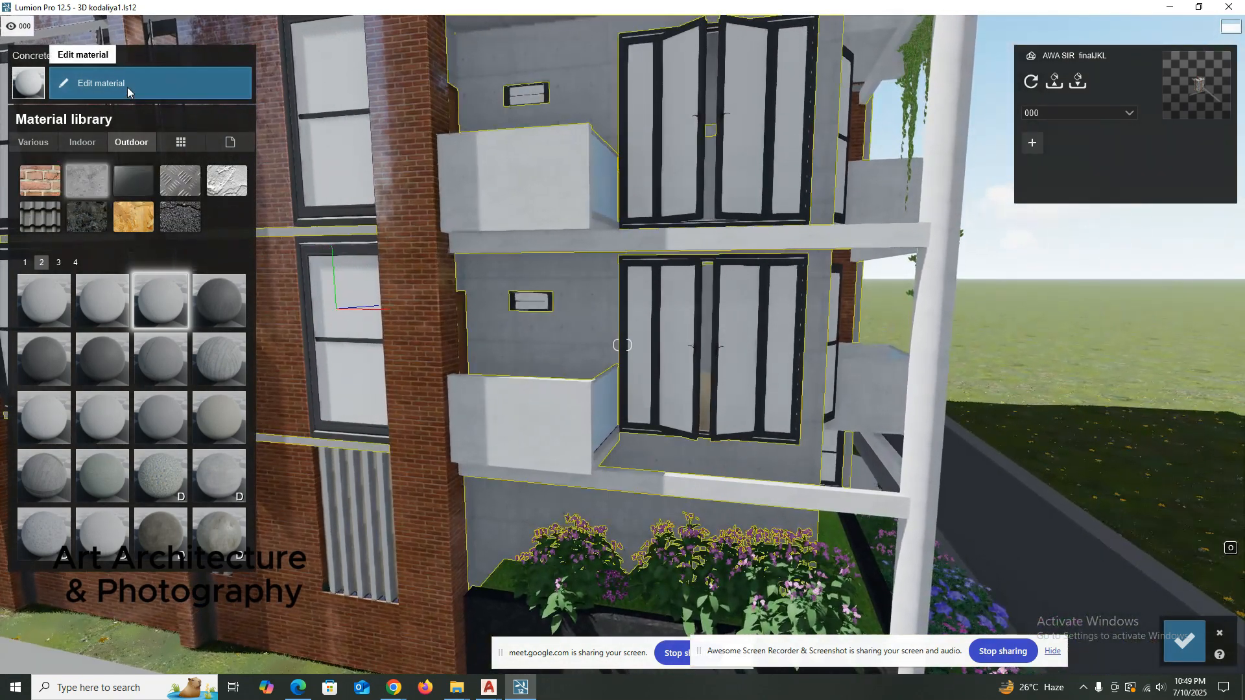
Edit the Concrete Form 4x8 wall material and raise its Colorization to about half, keeping the white colour.
click(128, 87)
mouse_move(92, 151)
mouse_down()
mouse_move(136, 153)
mouse_move(107, 131)
mouse_up()
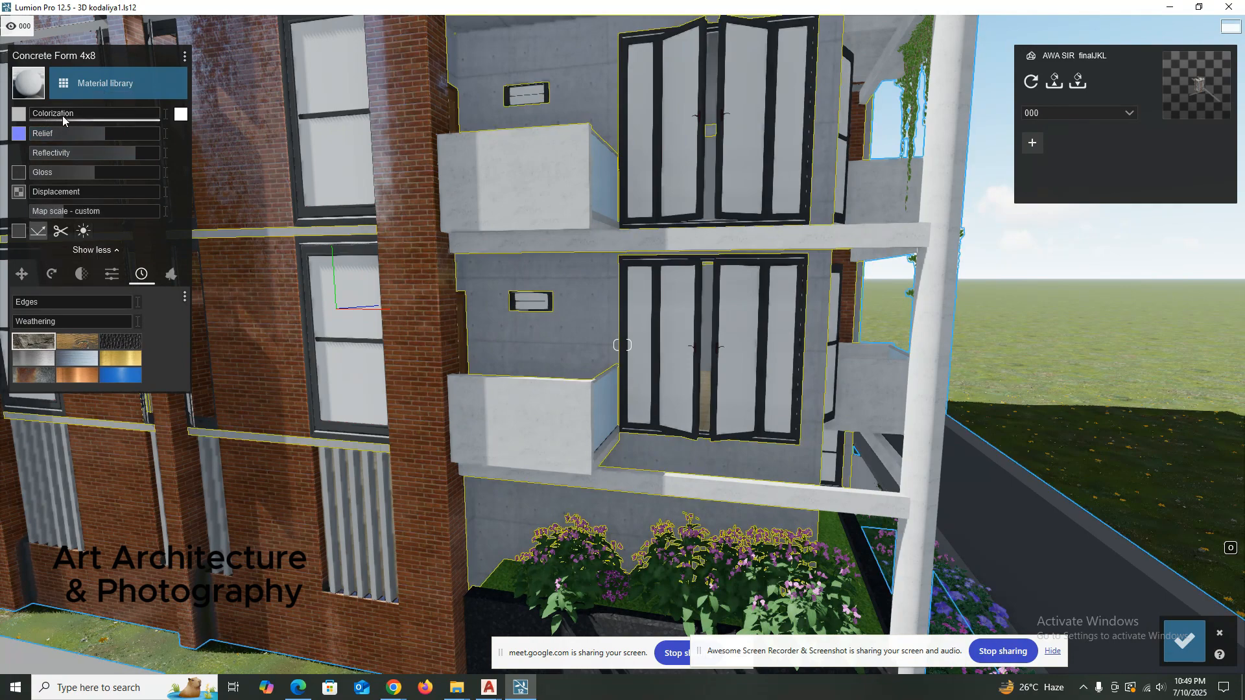
drag(63, 115, 94, 115)
Set the wall material's Edges to 0.2 and try Weathering at 0.6 and at a lower level.
click(82, 319)
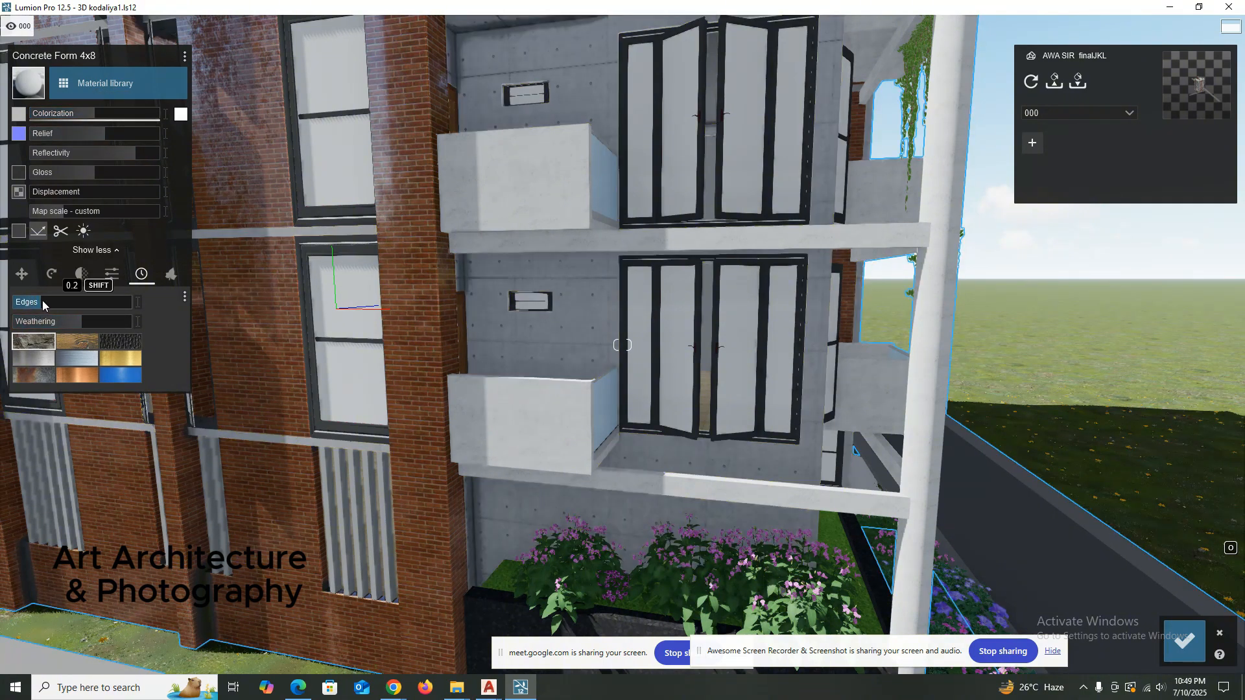
scroll(583, 326, up, 2)
scroll(584, 325, up, 5)
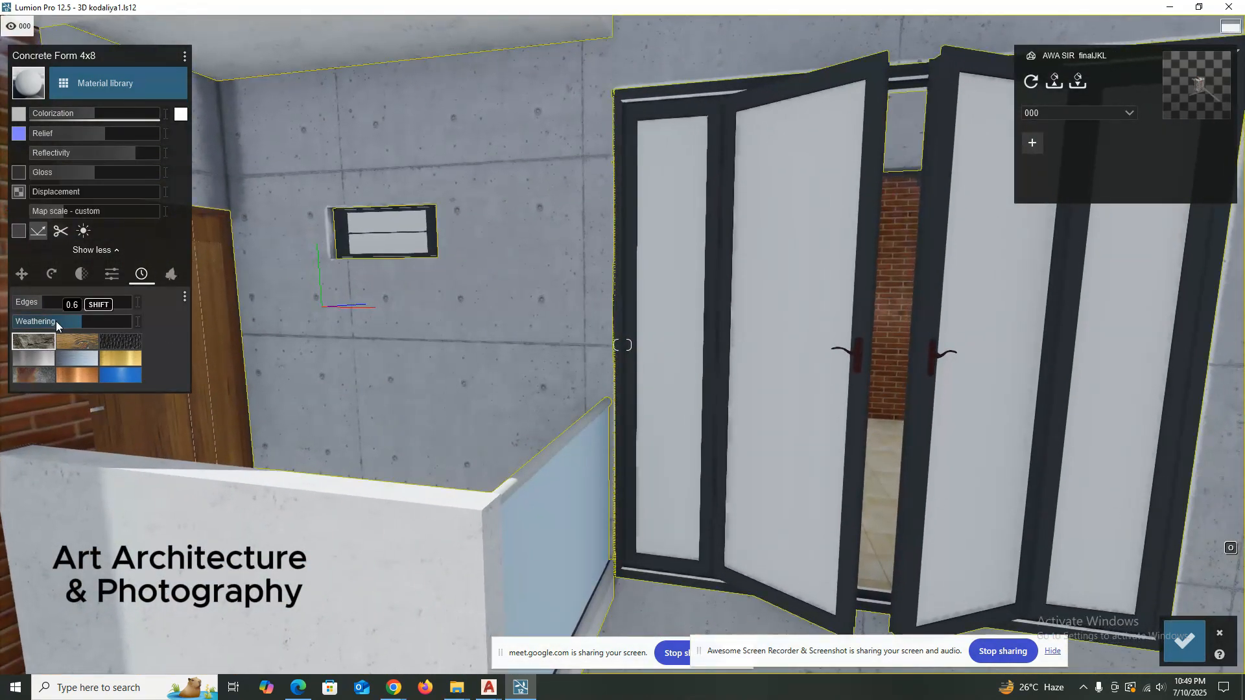
click(55, 321)
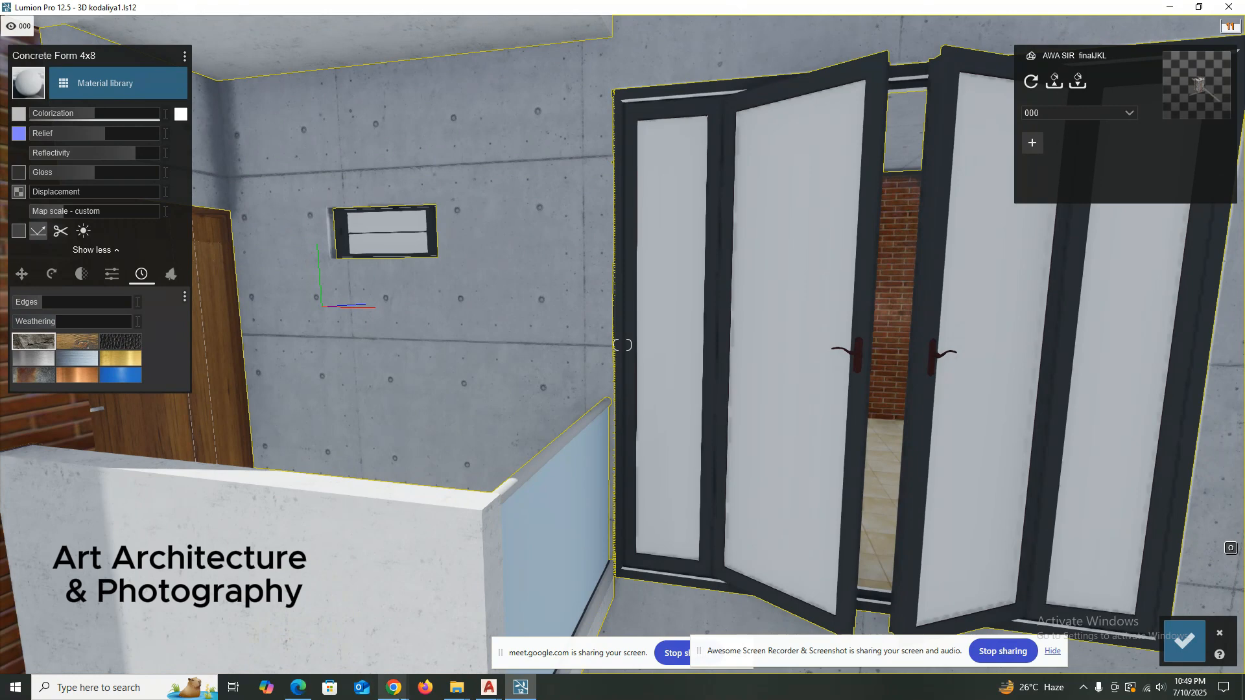
Switch to the Google Meet call in Chrome, admit the waiting participant, and return to Lumion.
mouse_move(392, 686)
click(298, 627)
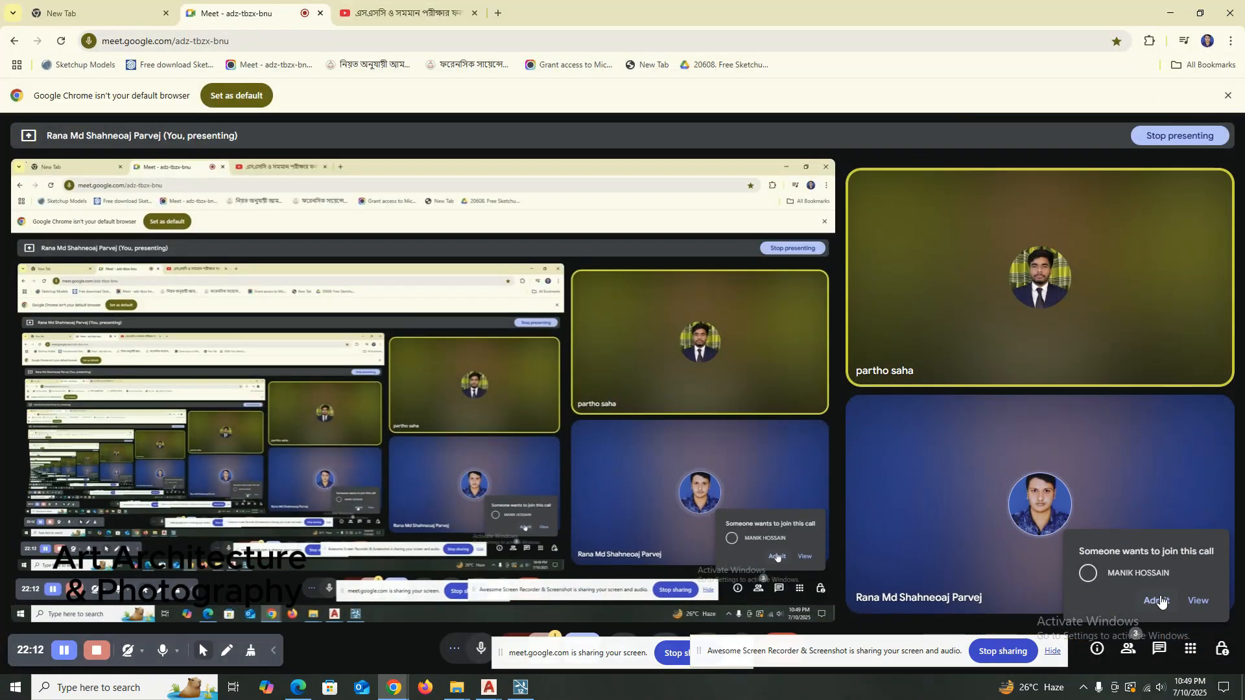
click(1161, 595)
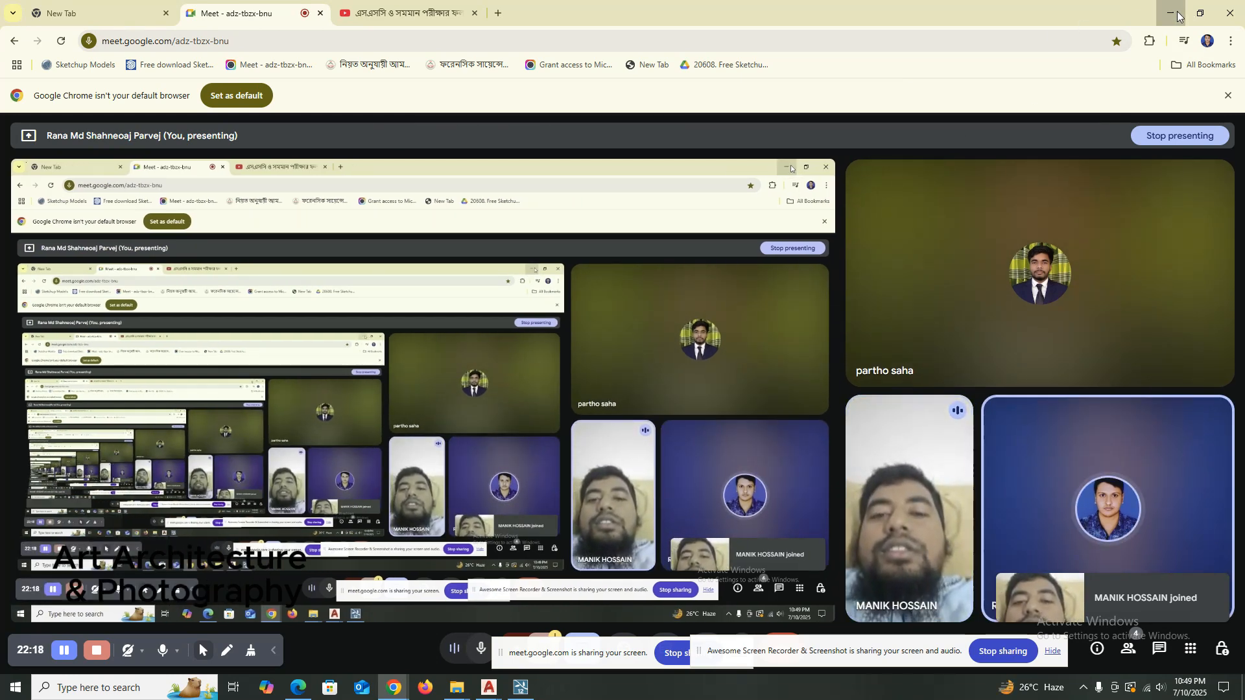
click(1161, 8)
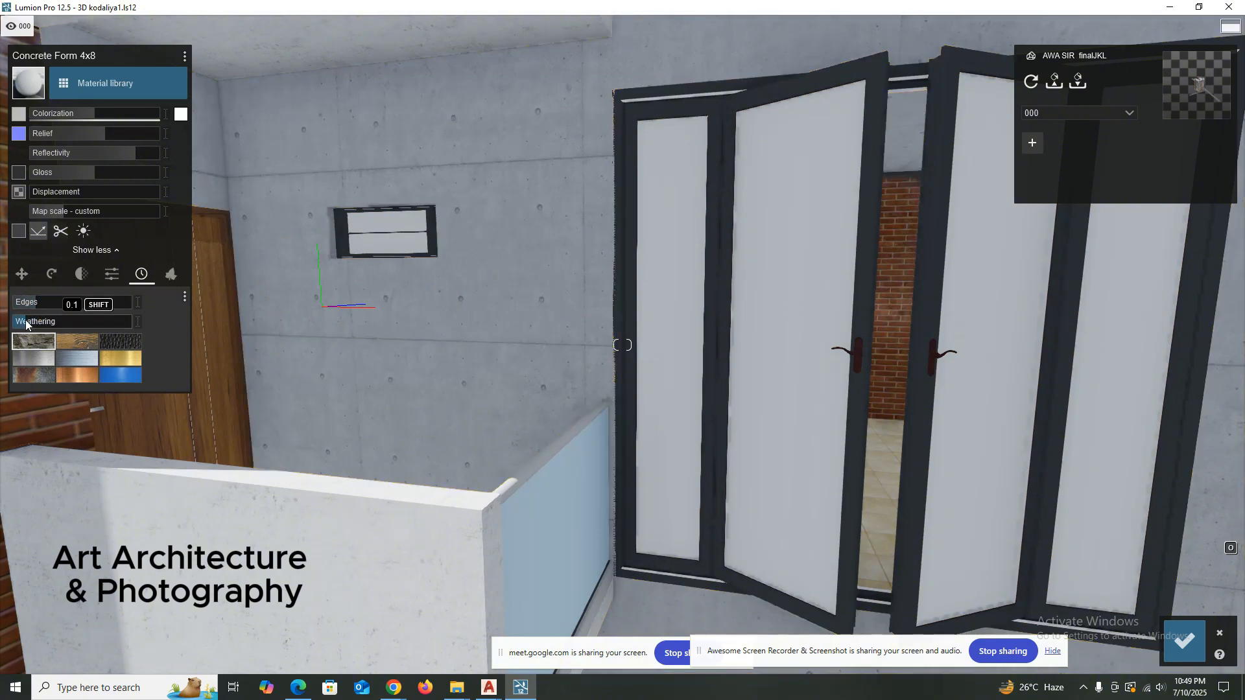
Preview heavy weathering on the concrete walls and reduce Weathering to 0.3.
drag(36, 321, 101, 321)
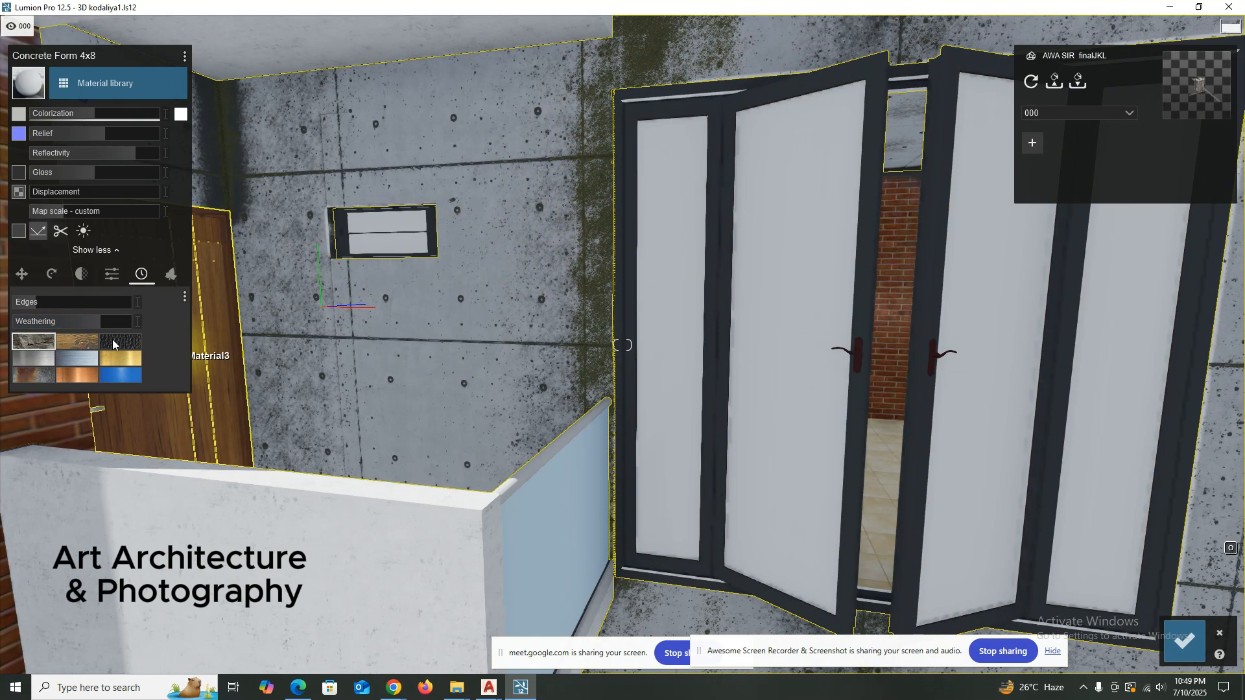
drag(96, 323, 44, 324)
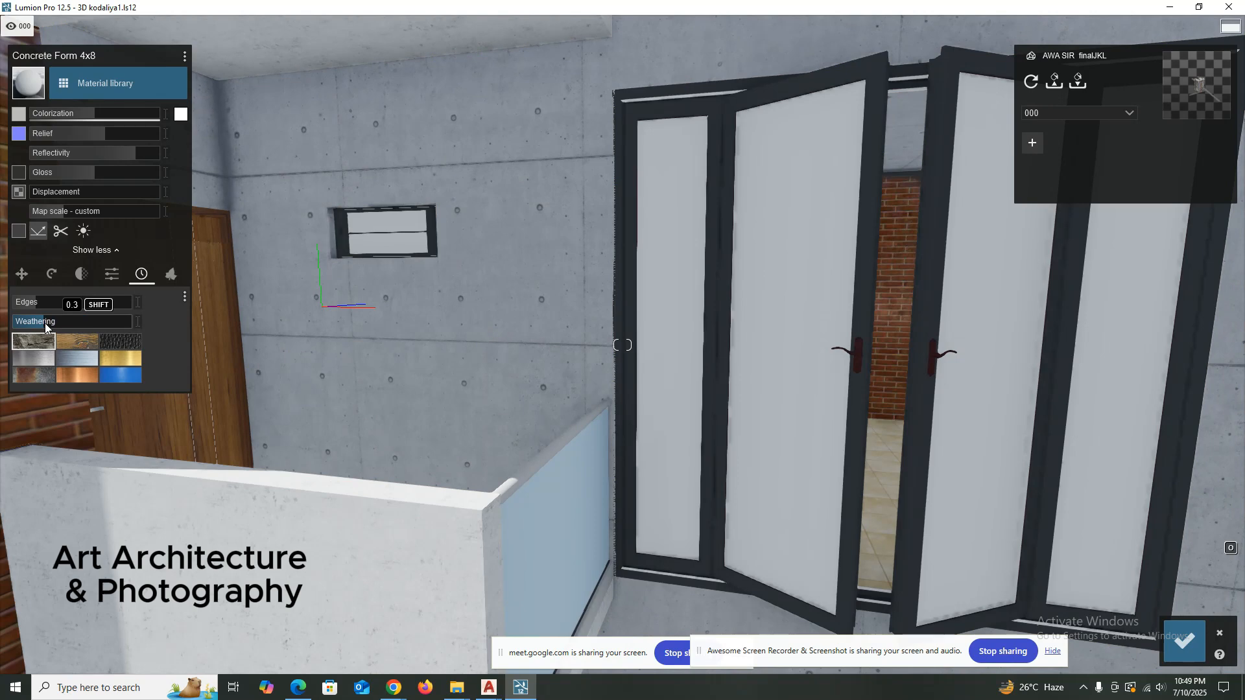
scroll(349, 345, down, 5)
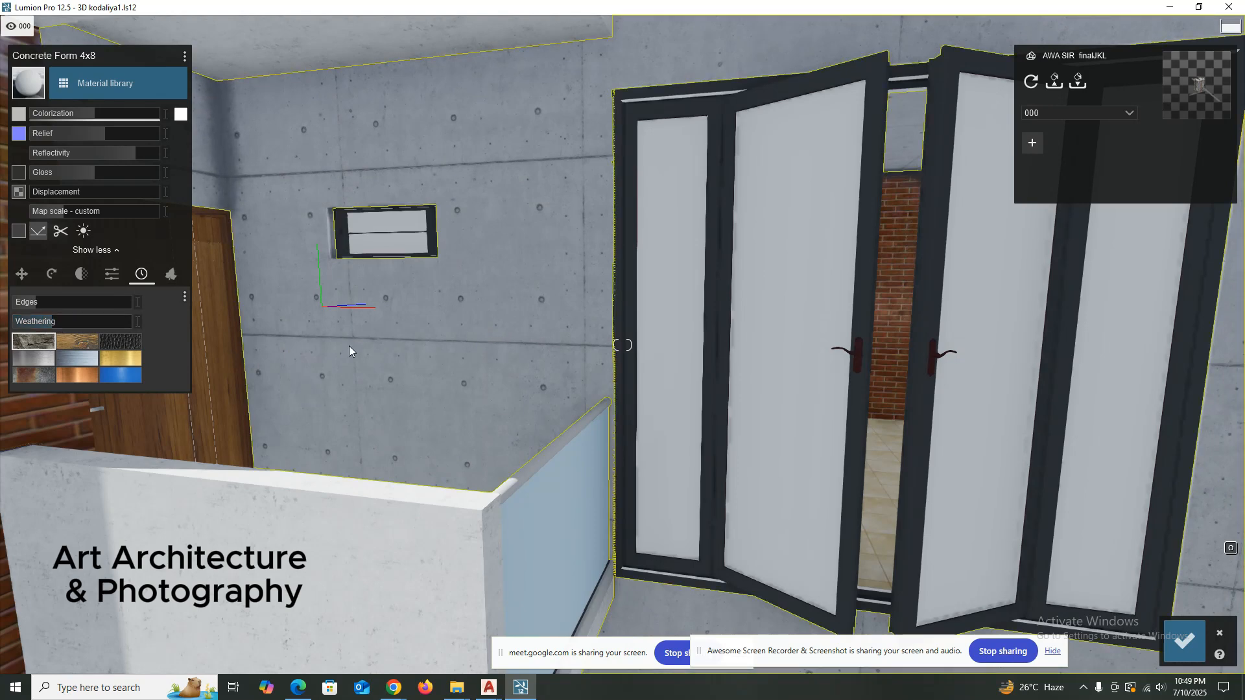
right_drag(391, 336, 496, 305)
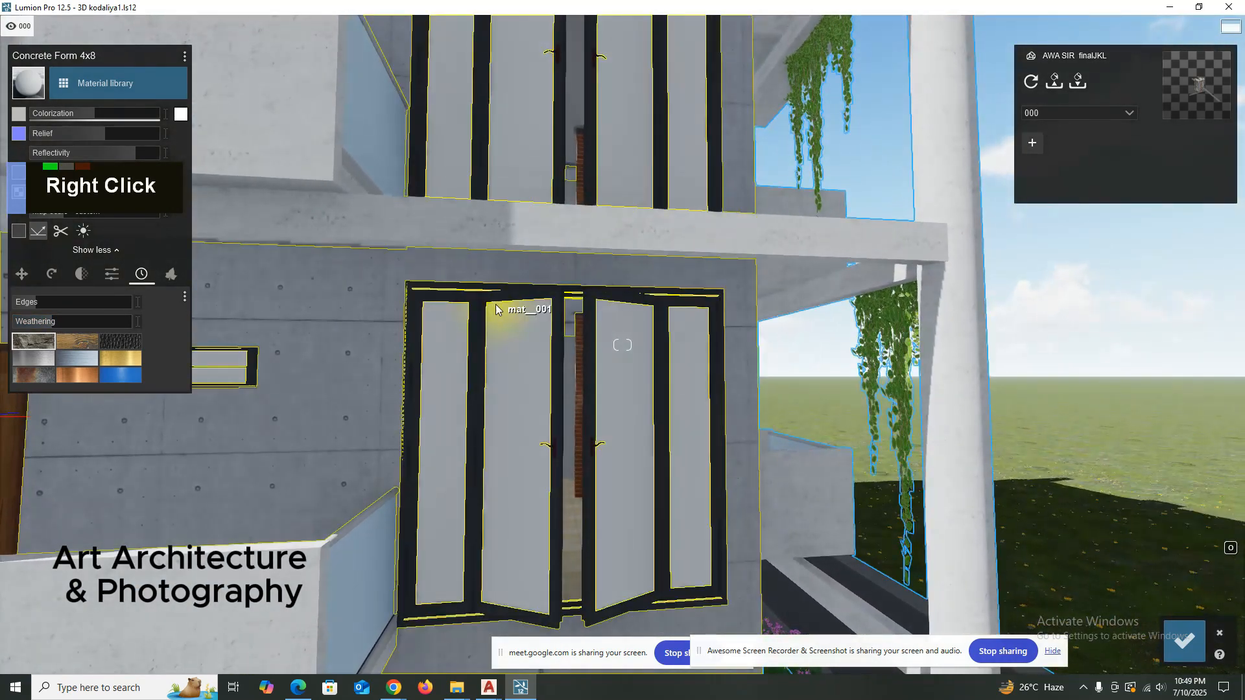
Grow foliage on the Concrete Form 4x8 walls with a Spread of 0.3.
click(166, 275)
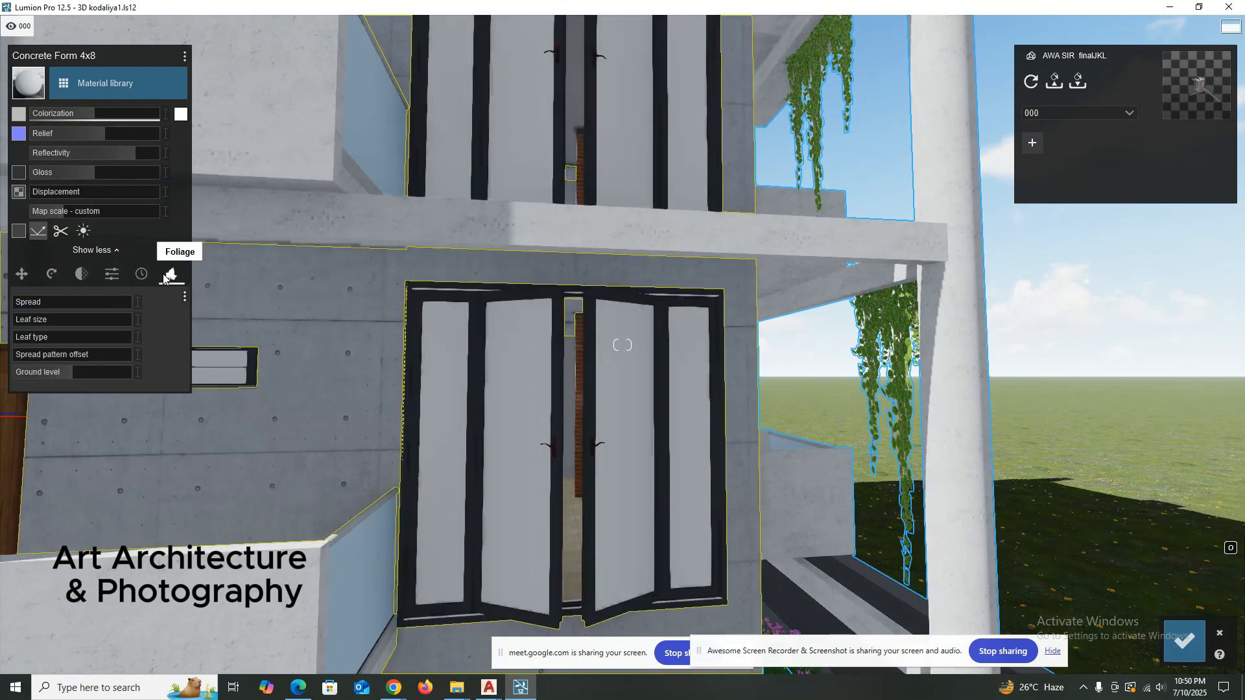
right_drag(348, 344, 326, 304)
click(22, 303)
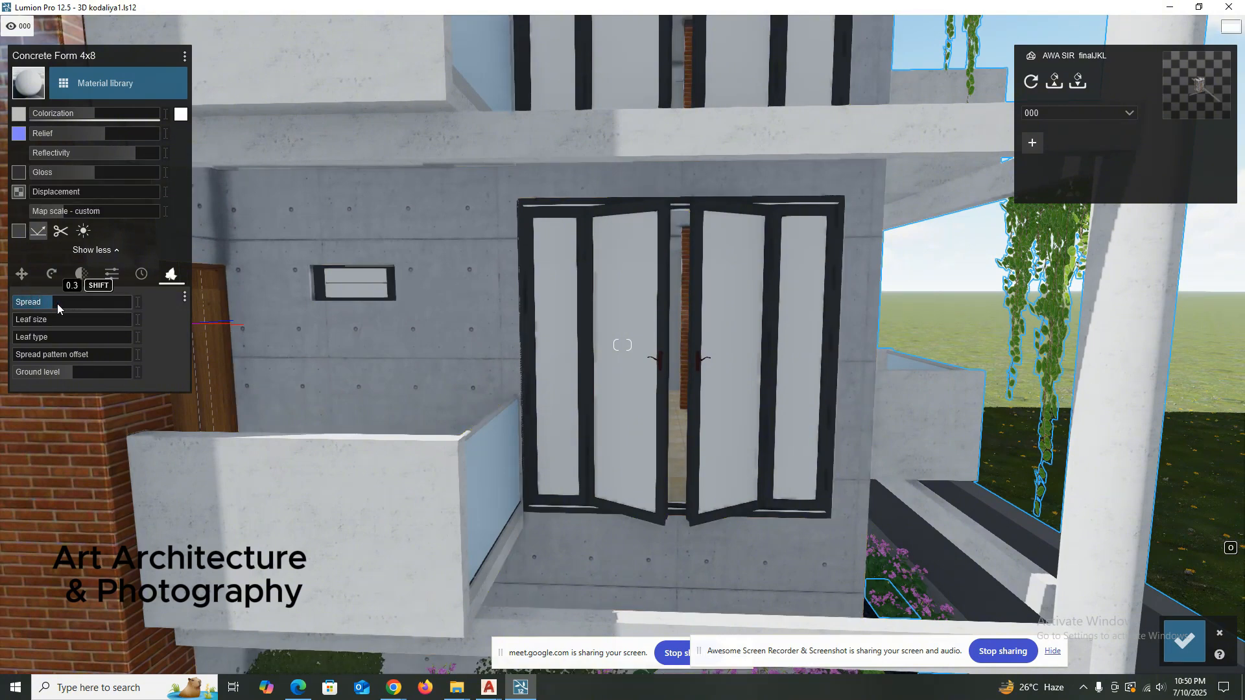
right_drag(368, 426, 435, 348)
scroll(436, 354, up, 3)
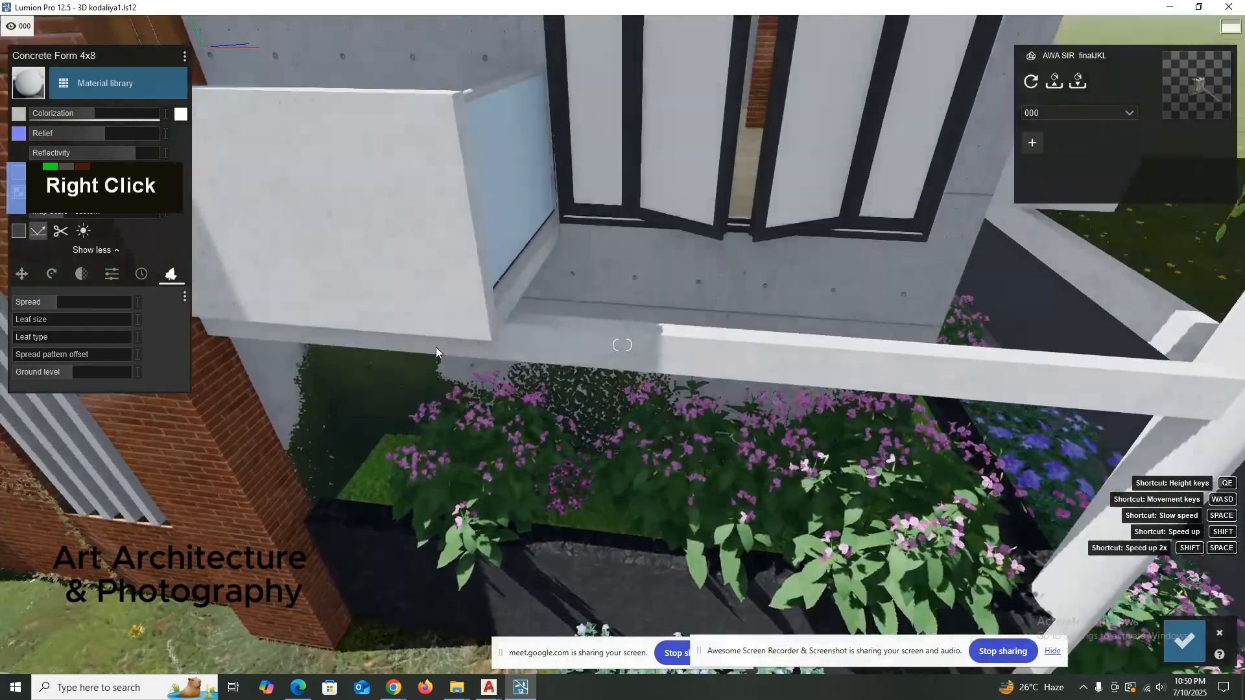
scroll(436, 348, down, 3)
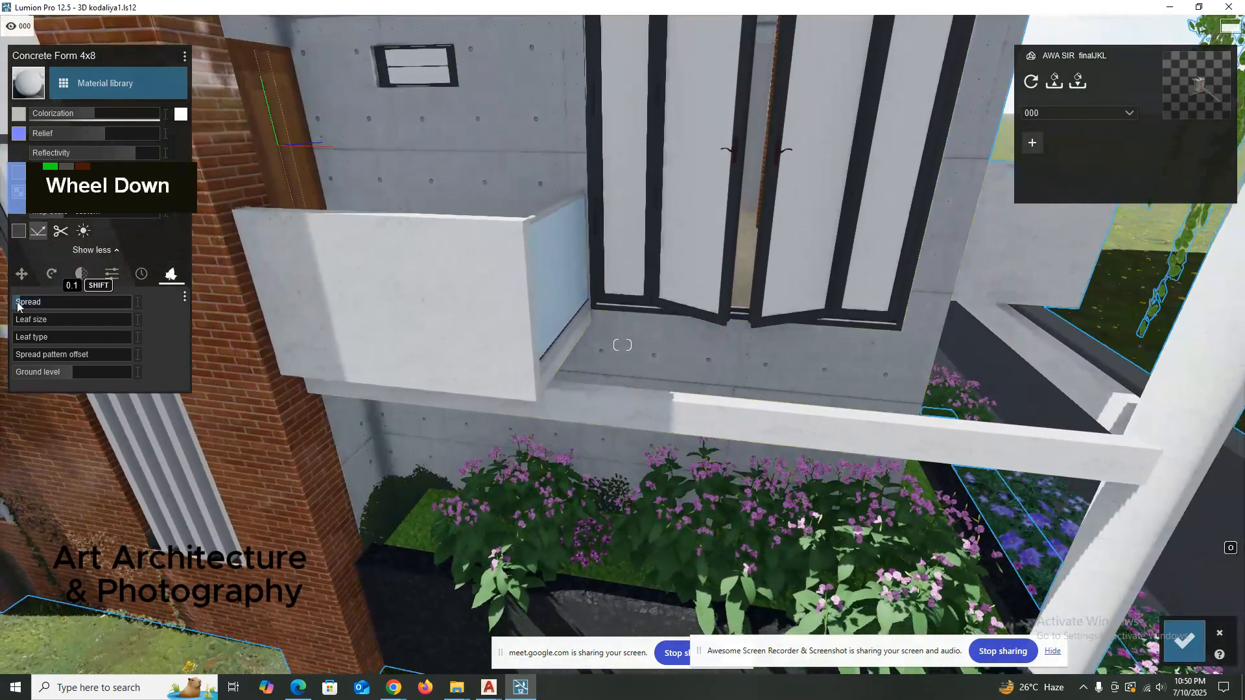
Reduce the wall foliage Spread to 0.2 and check the growth behind the ground-floor planter.
drag(46, 304, 33, 305)
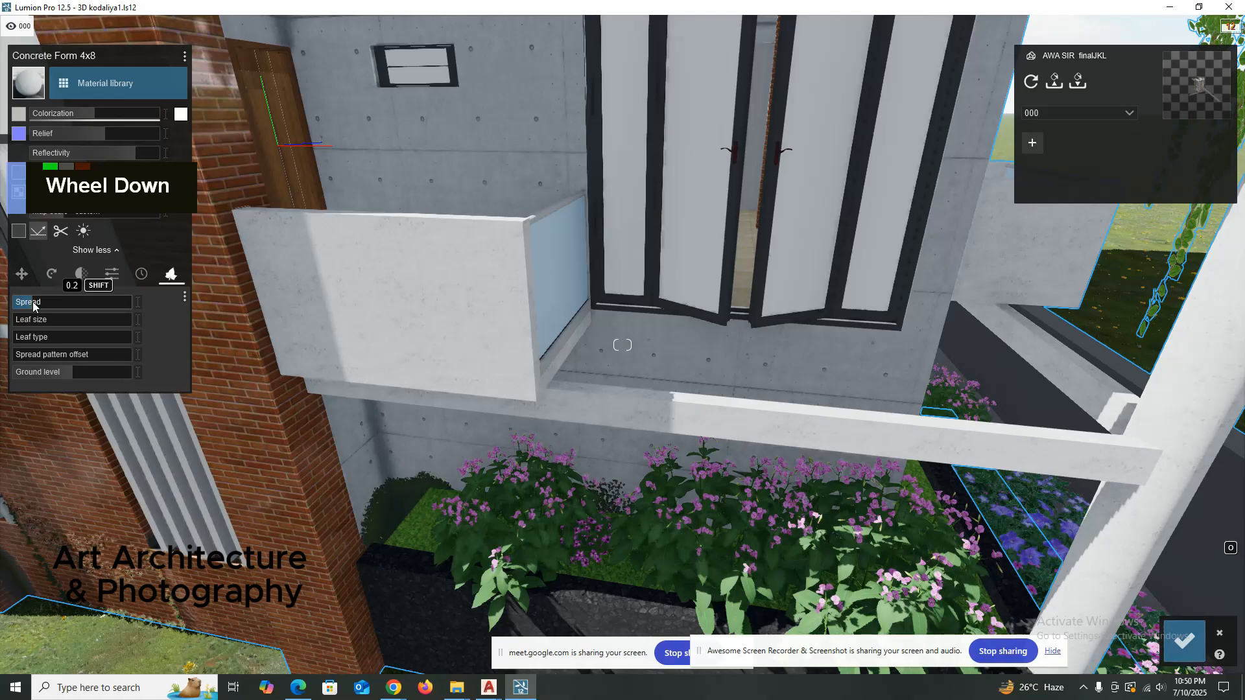
right_drag(162, 570, 162, 569)
scroll(298, 566, up, 4)
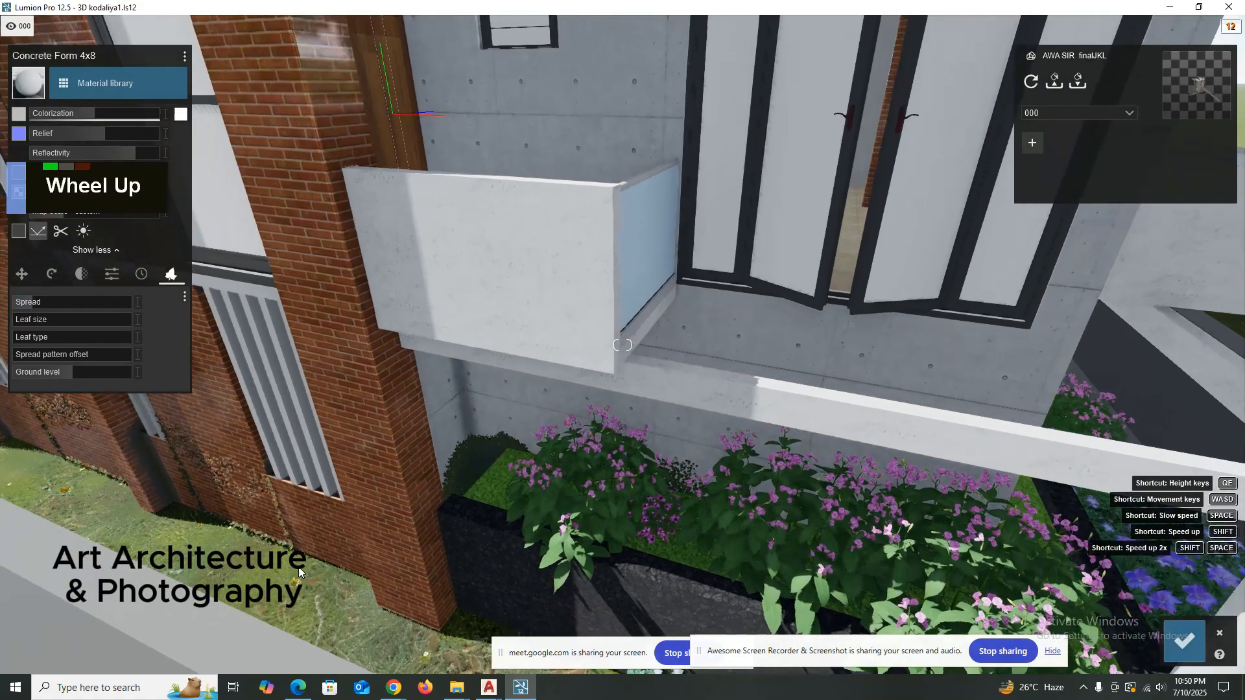
scroll(300, 560, up, 2)
key(e)
key(e)
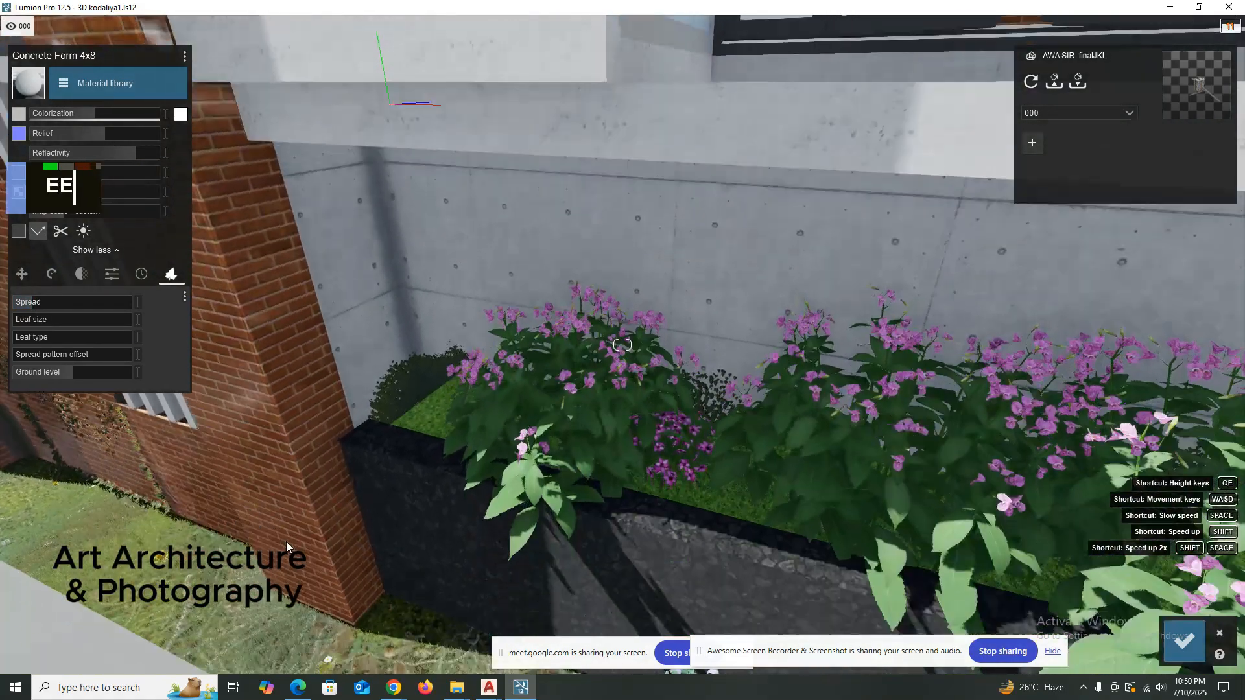
right_drag(286, 542, 362, 357)
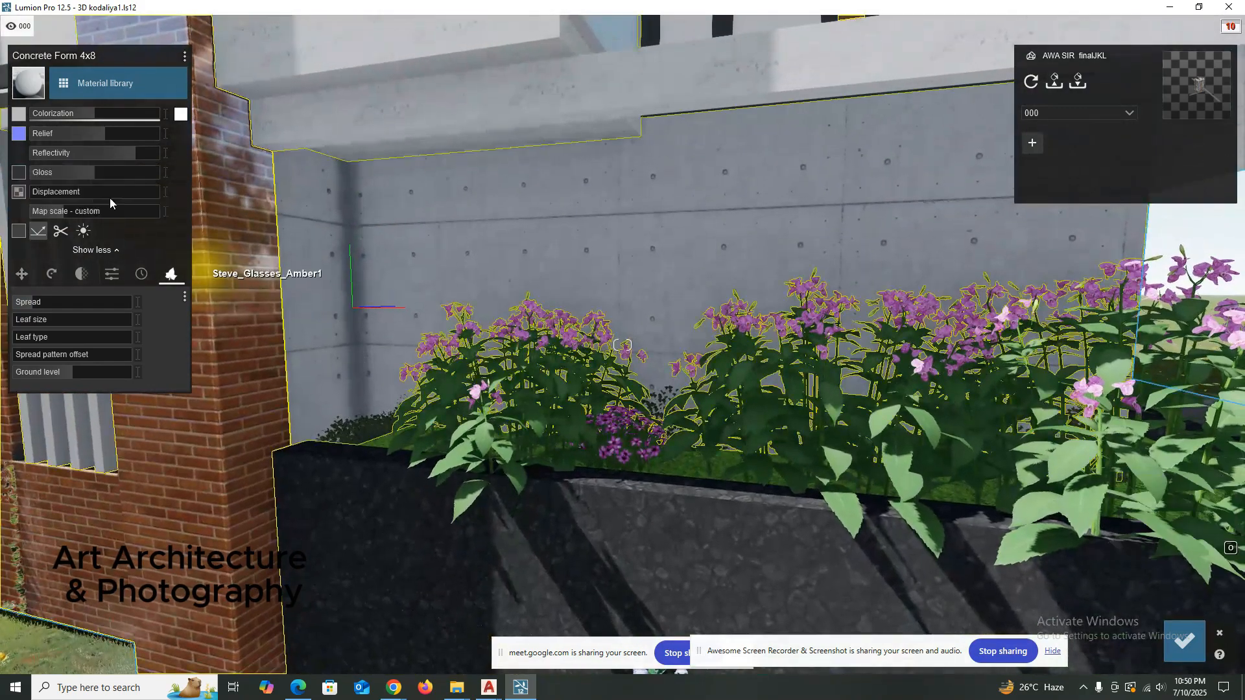
Try a fuller foliage Spread behind the planter and lower it to 0.0 to clear the growth from the walls.
mouse_move(52, 302)
mouse_down()
mouse_move(77, 301)
mouse_move(41, 305)
mouse_move(56, 304)
mouse_up()
right_click(472, 359)
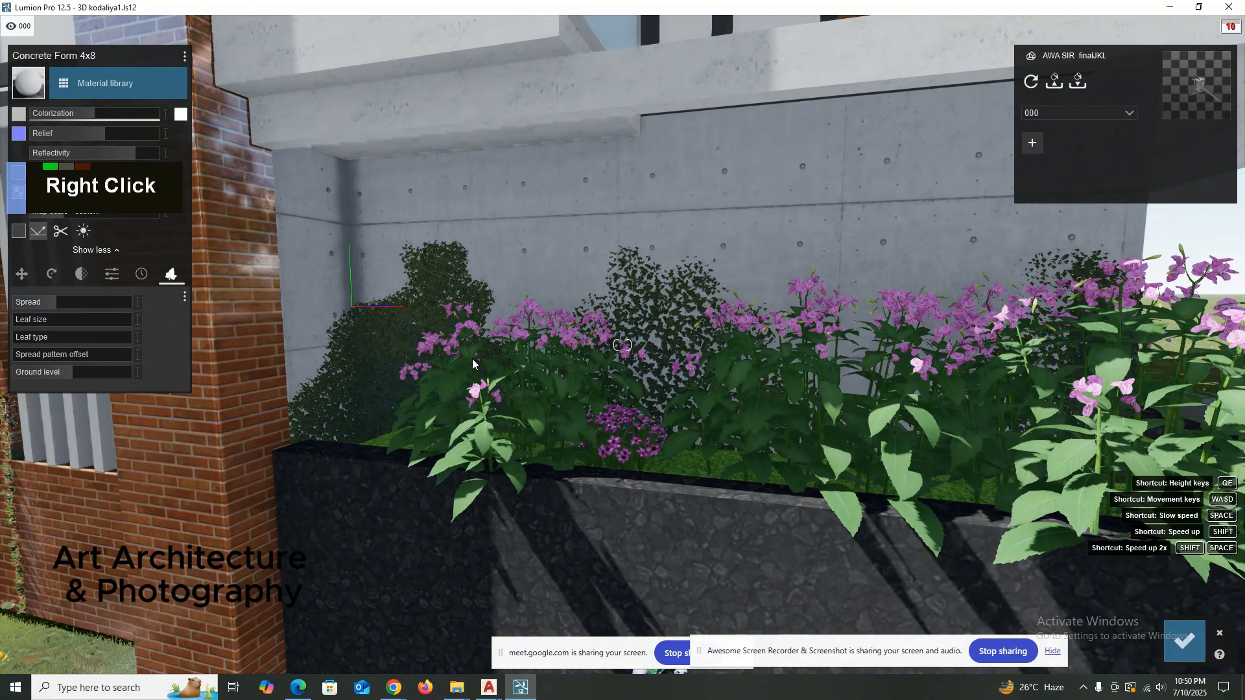
right_drag(472, 359, 237, 312)
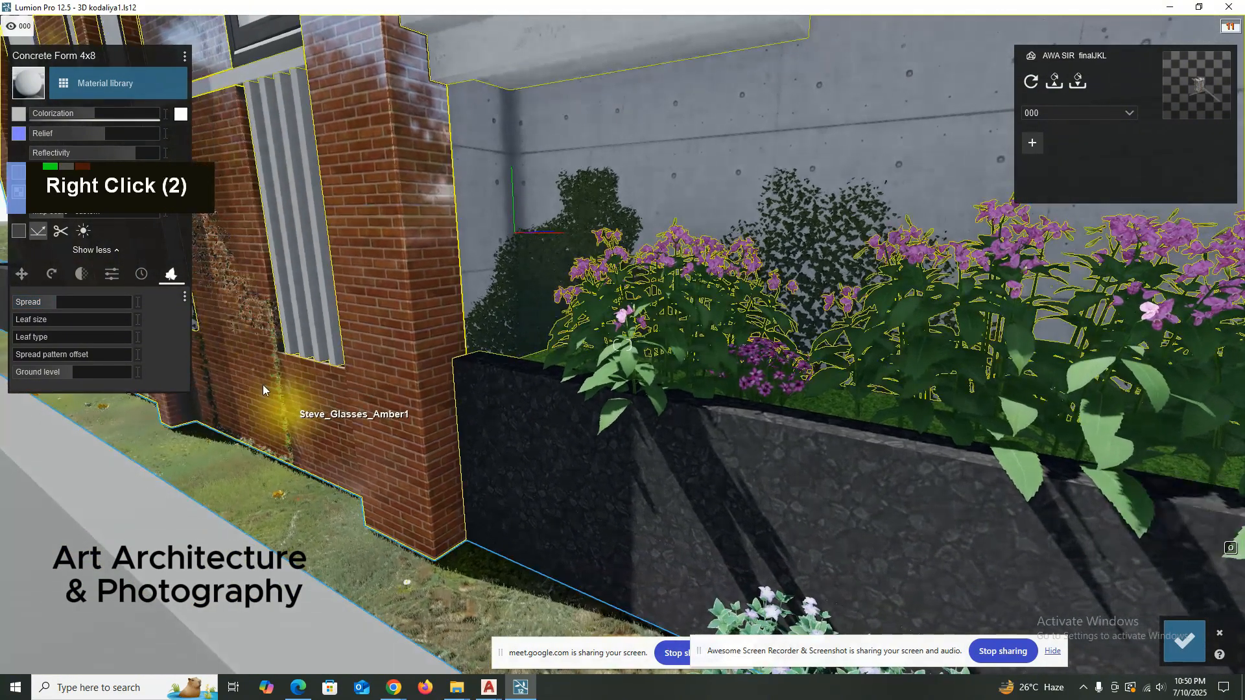
drag(28, 301, 22, 305)
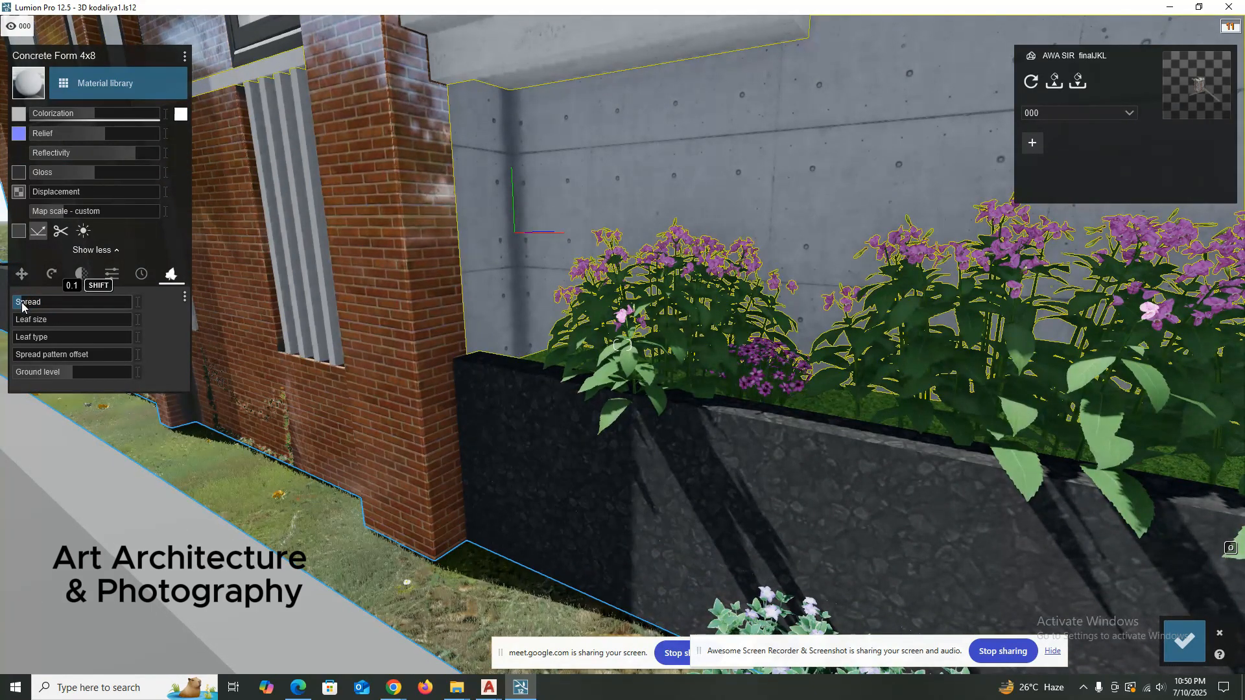
drag(19, 306, 18, 306)
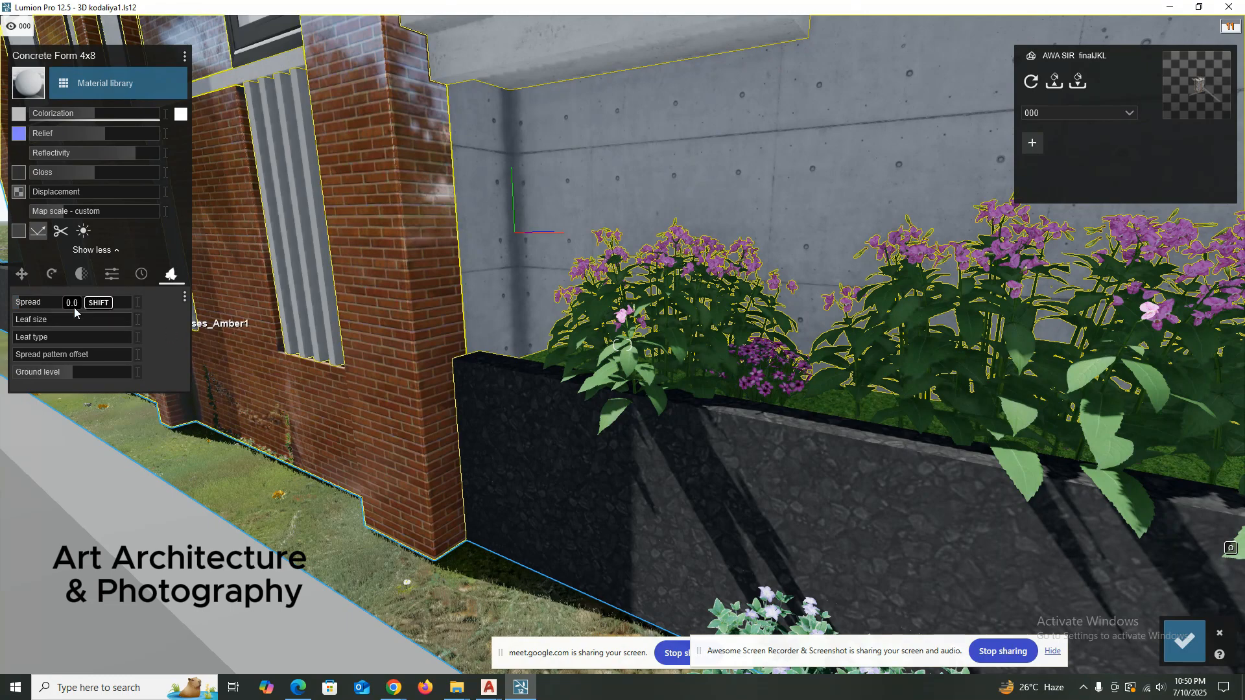
Examine the edited concrete walls, balconies and planter from close up and from across the road.
right_drag(308, 416, 352, 422)
scroll(352, 423, up, 2)
scroll(352, 421, down, 5)
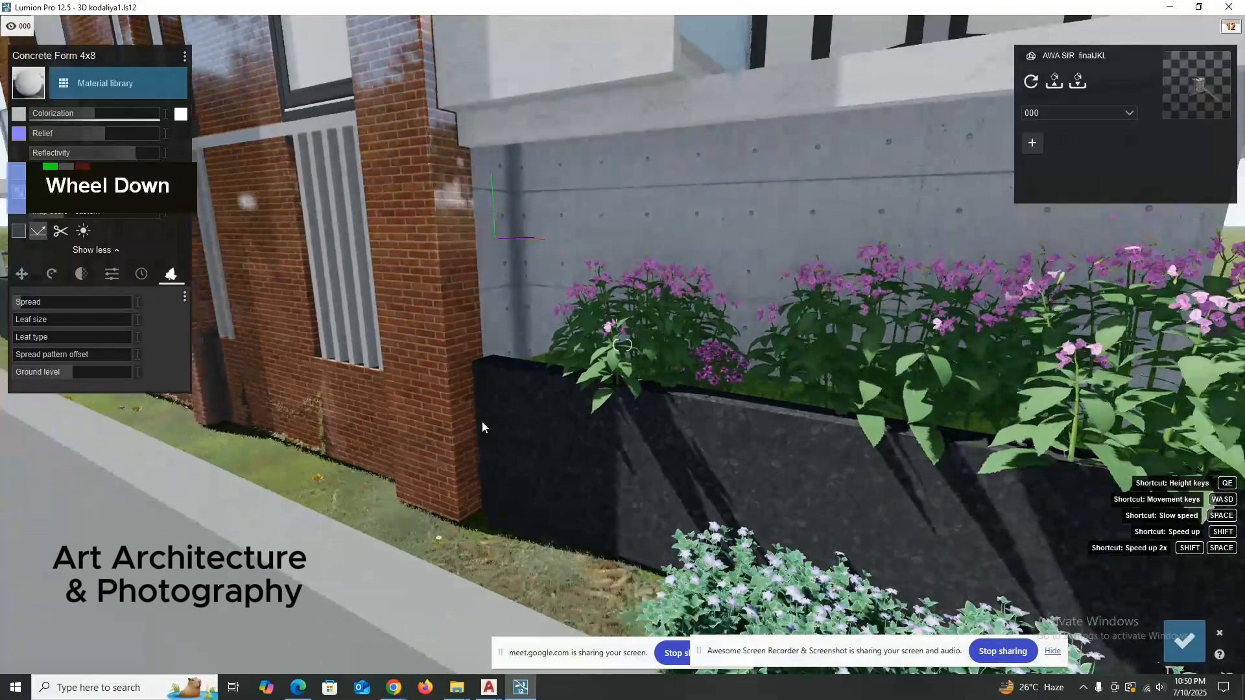
right_drag(481, 421, 446, 445)
scroll(334, 503, down, 3)
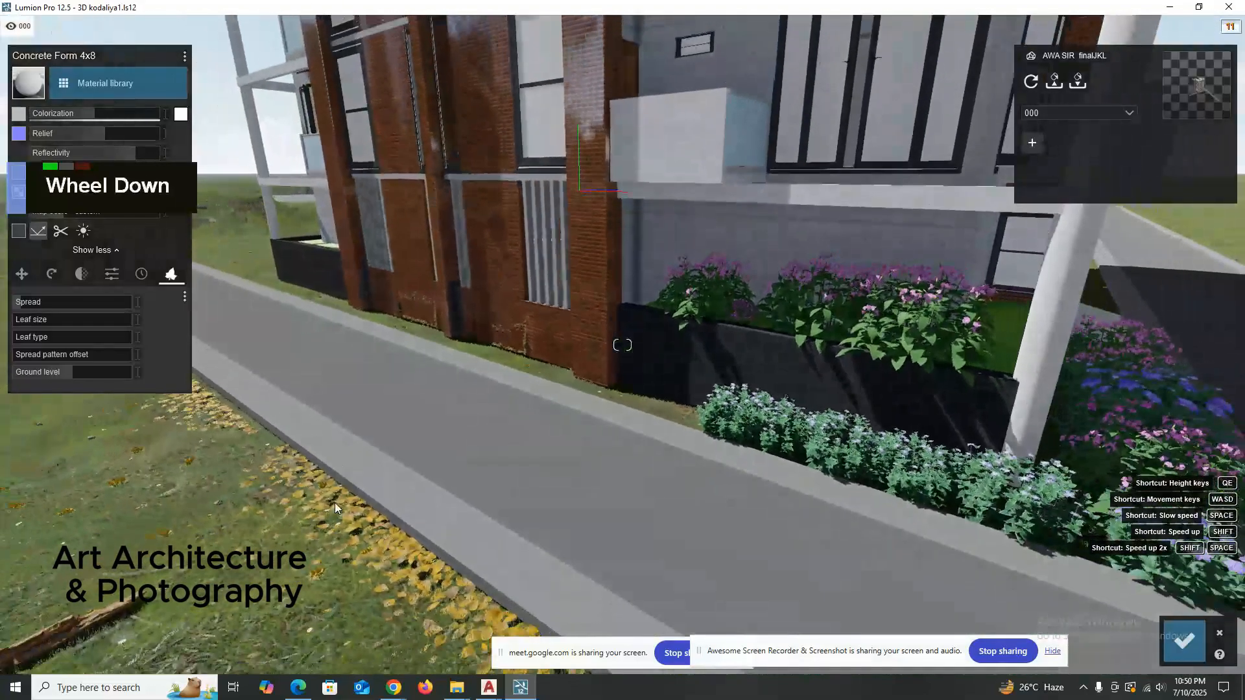
right_drag(529, 325, 598, 313)
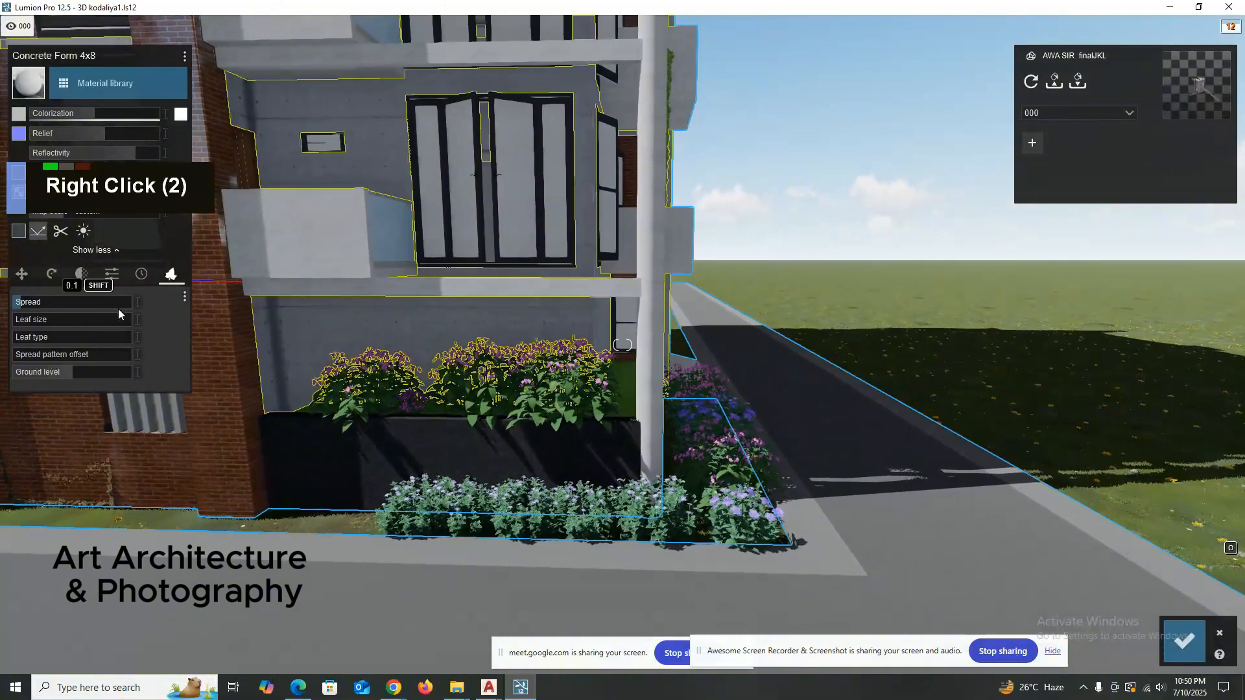
right_drag(512, 319, 512, 318)
scroll(512, 319, up, 3)
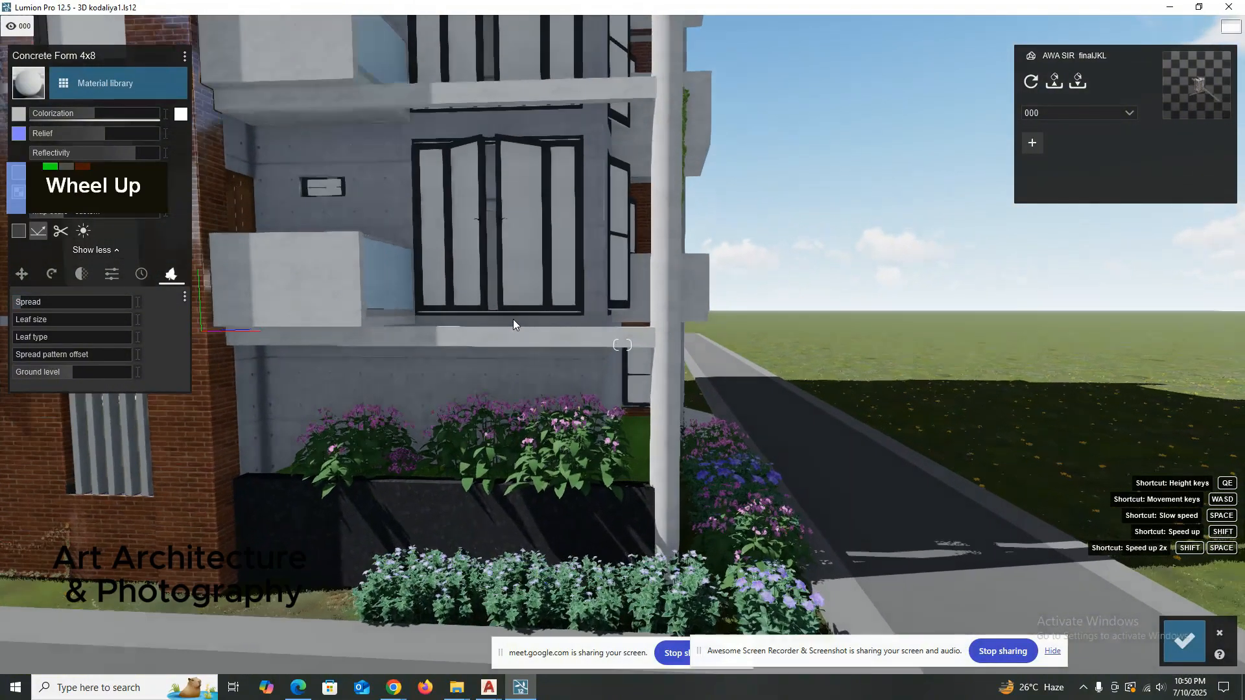
Save the concrete wall edits, then open the brick facade's material settings and close them without editing.
click(1184, 641)
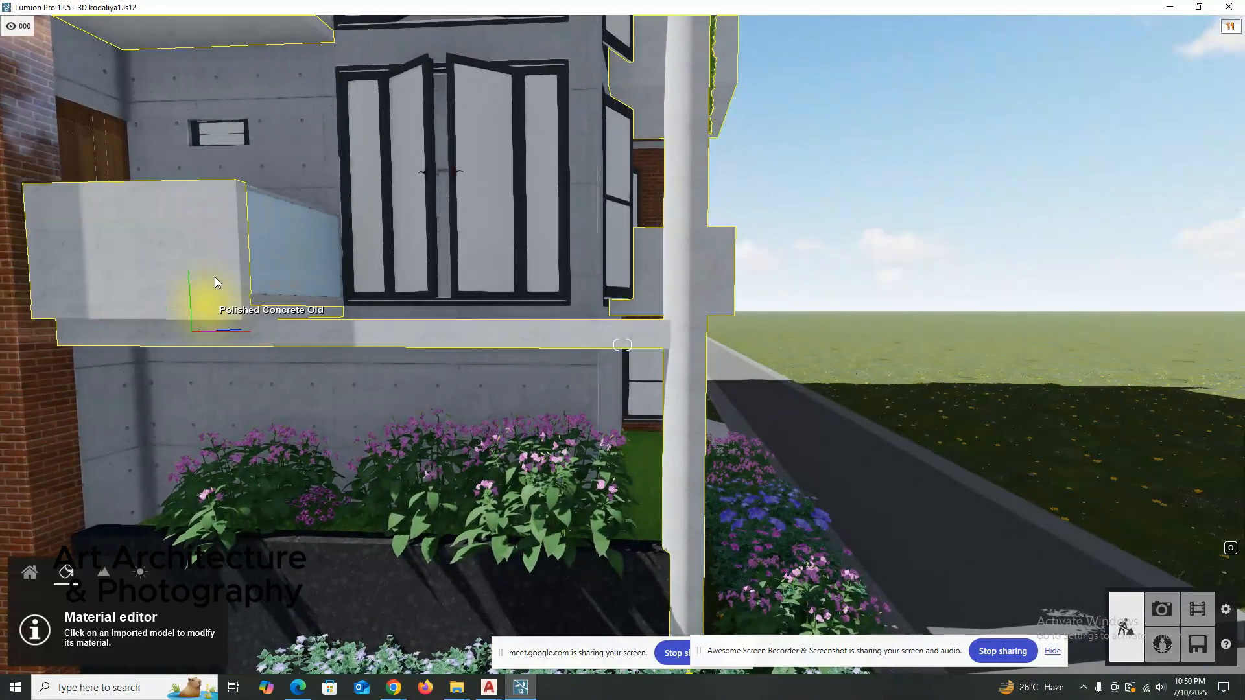
right_drag(271, 278, 271, 279)
scroll(300, 321, down, 3)
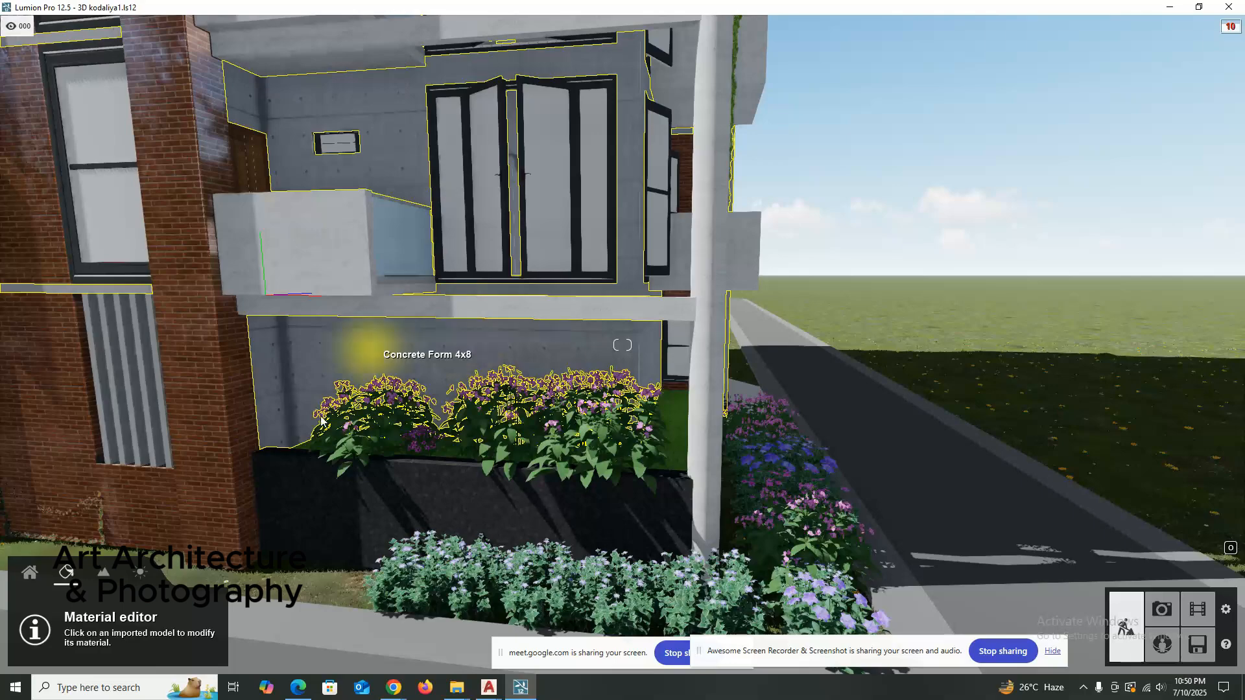
right_drag(275, 409, 325, 408)
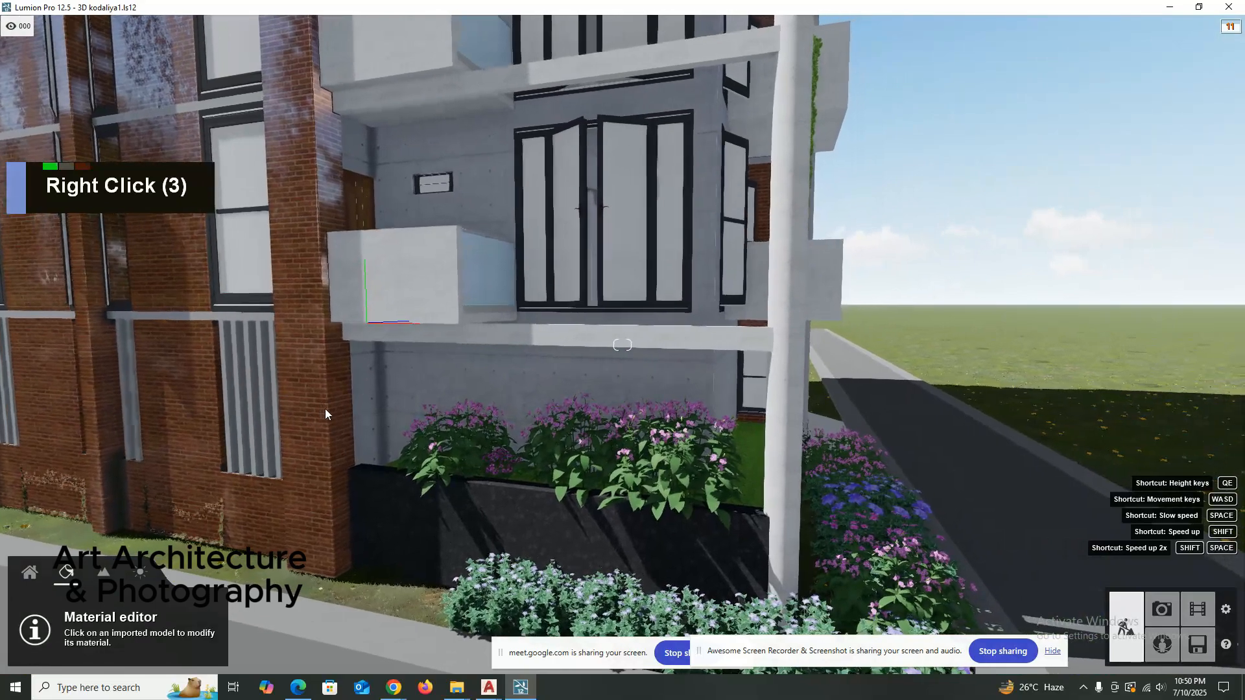
click(310, 275)
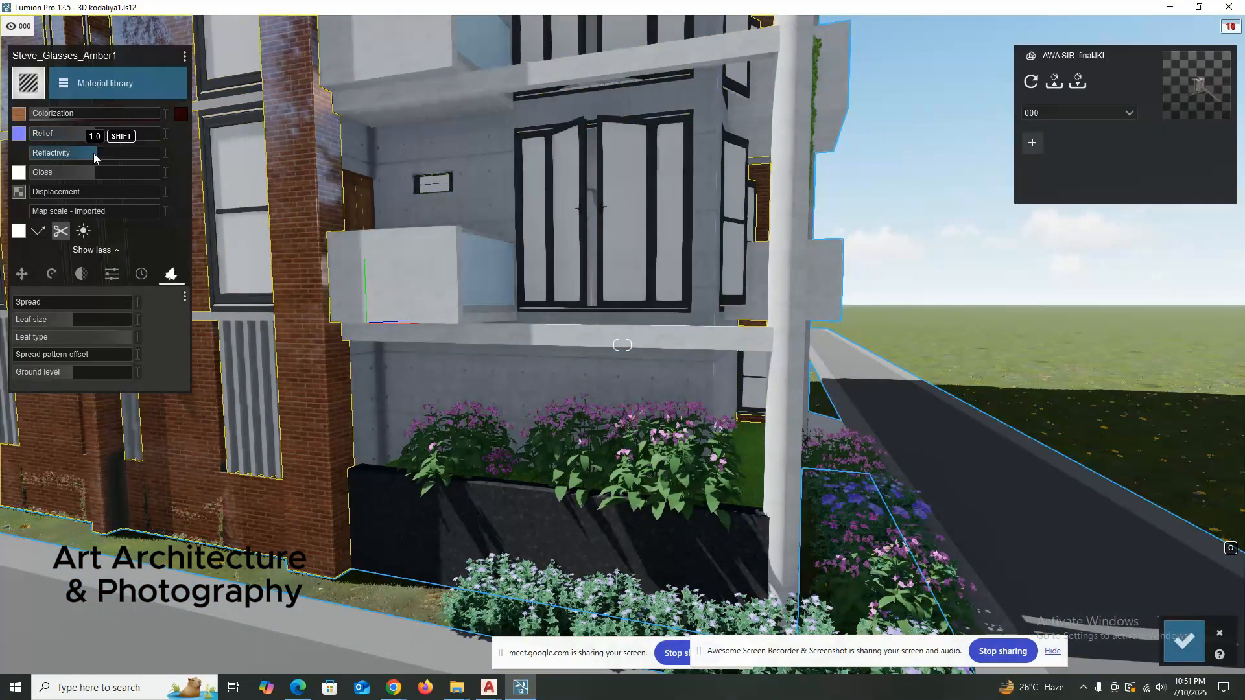
click(1183, 642)
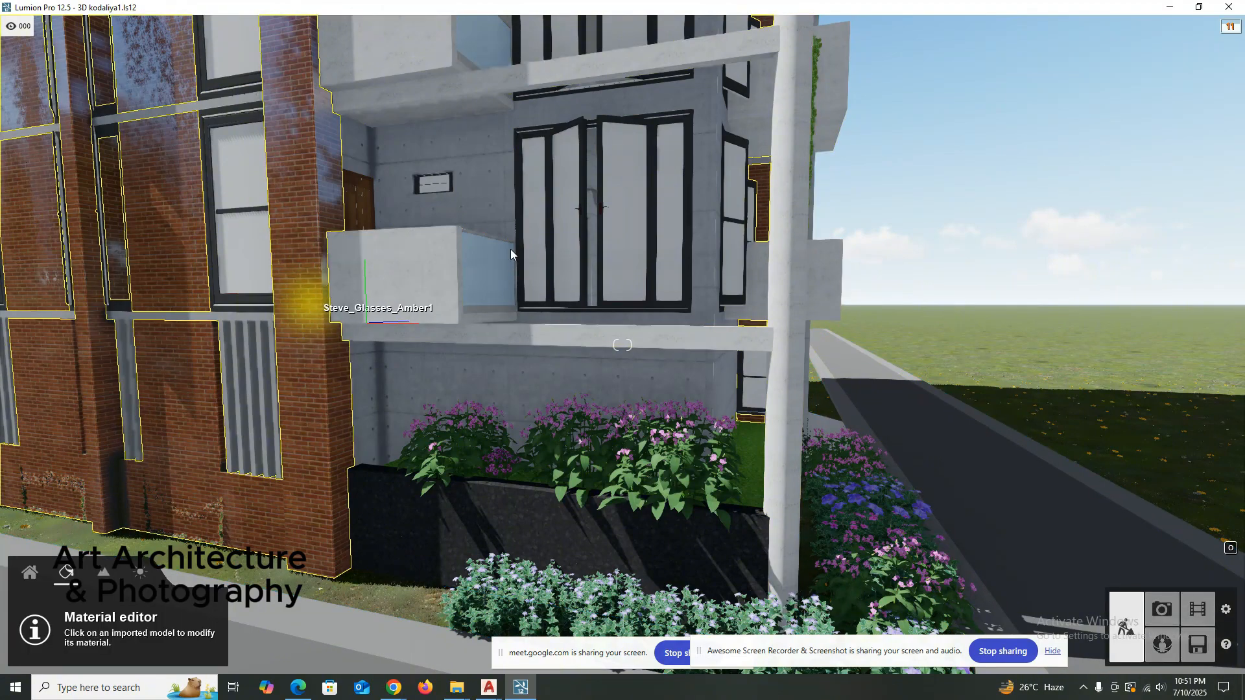
Try a dark indoor pureglass on the upper-floor window panes and replace it with the teal-tinted one.
scroll(601, 235, up, 5)
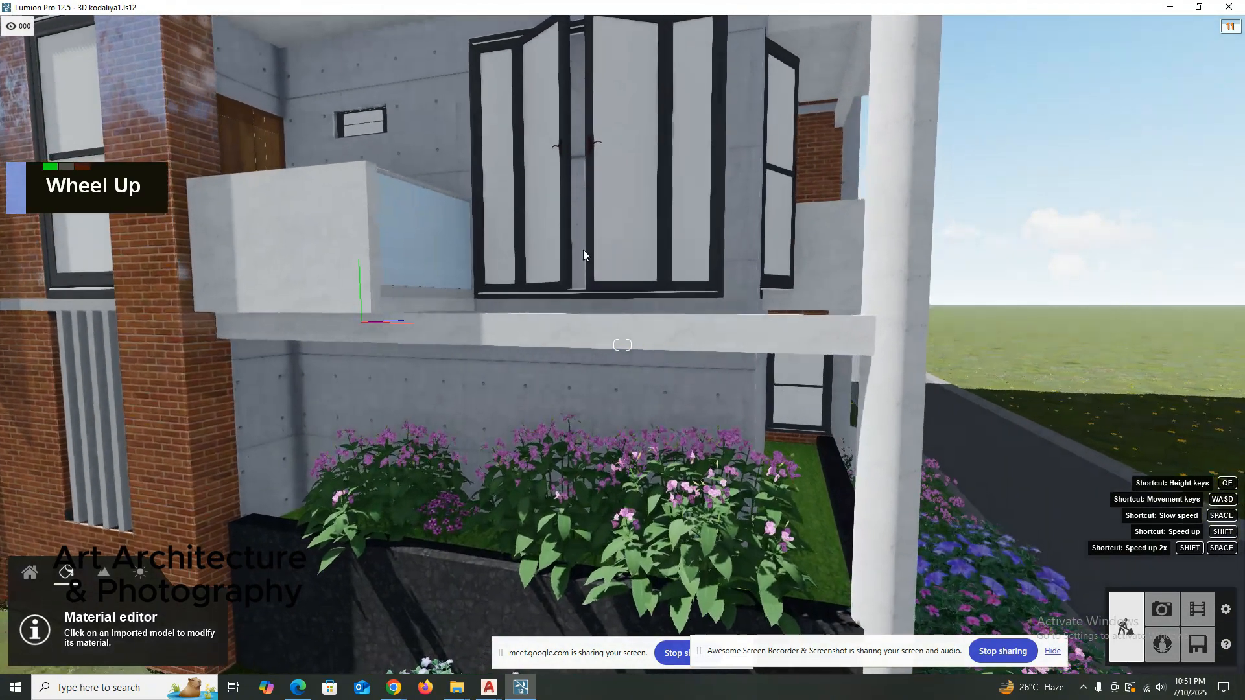
key(q)
key(q)
right_drag(601, 259, 496, 284)
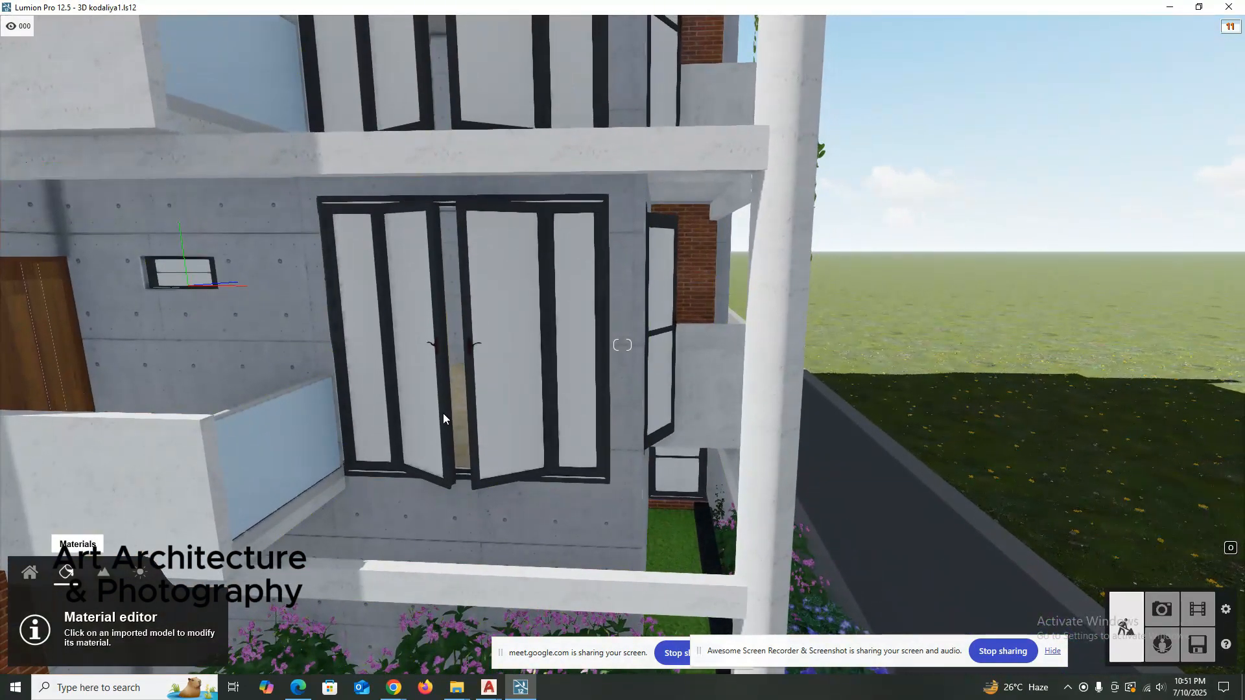
click(518, 318)
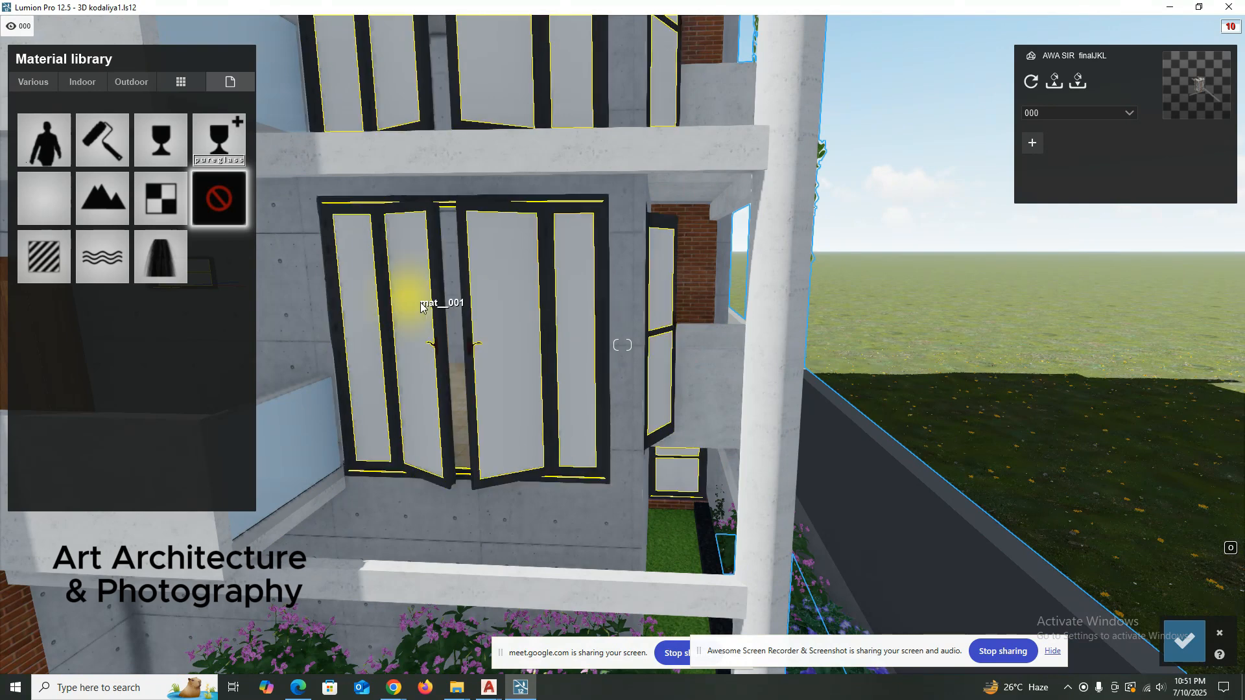
click(83, 82)
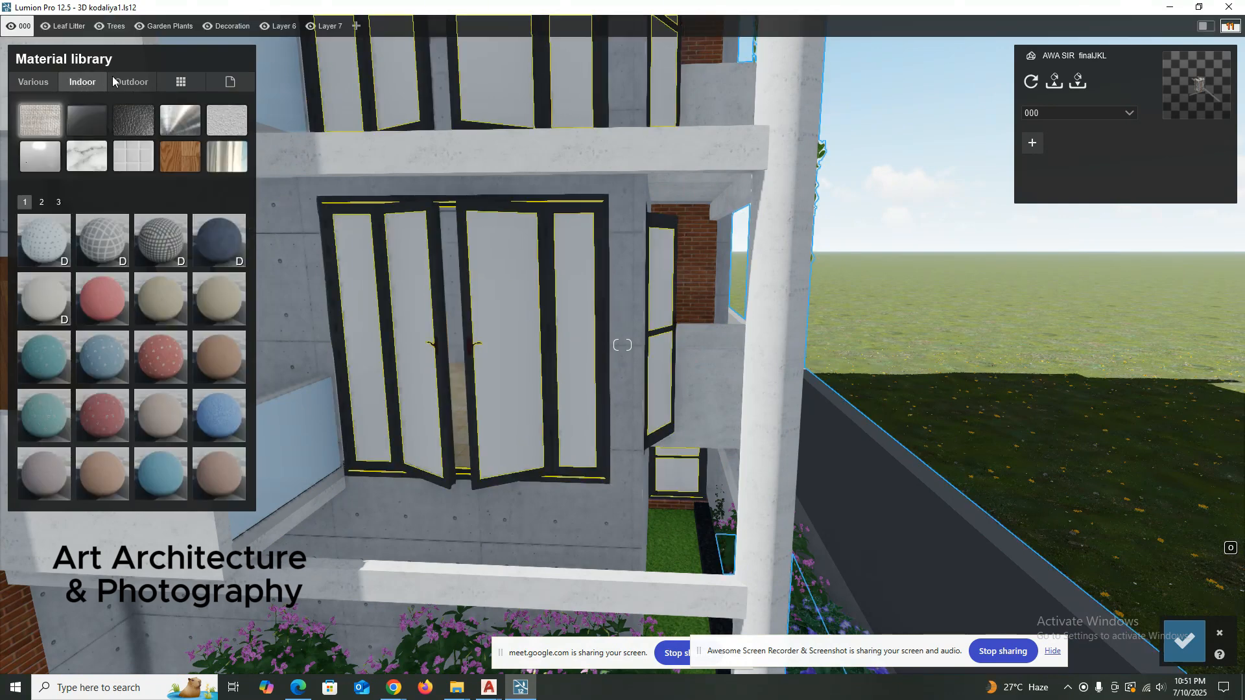
click(96, 123)
click(228, 299)
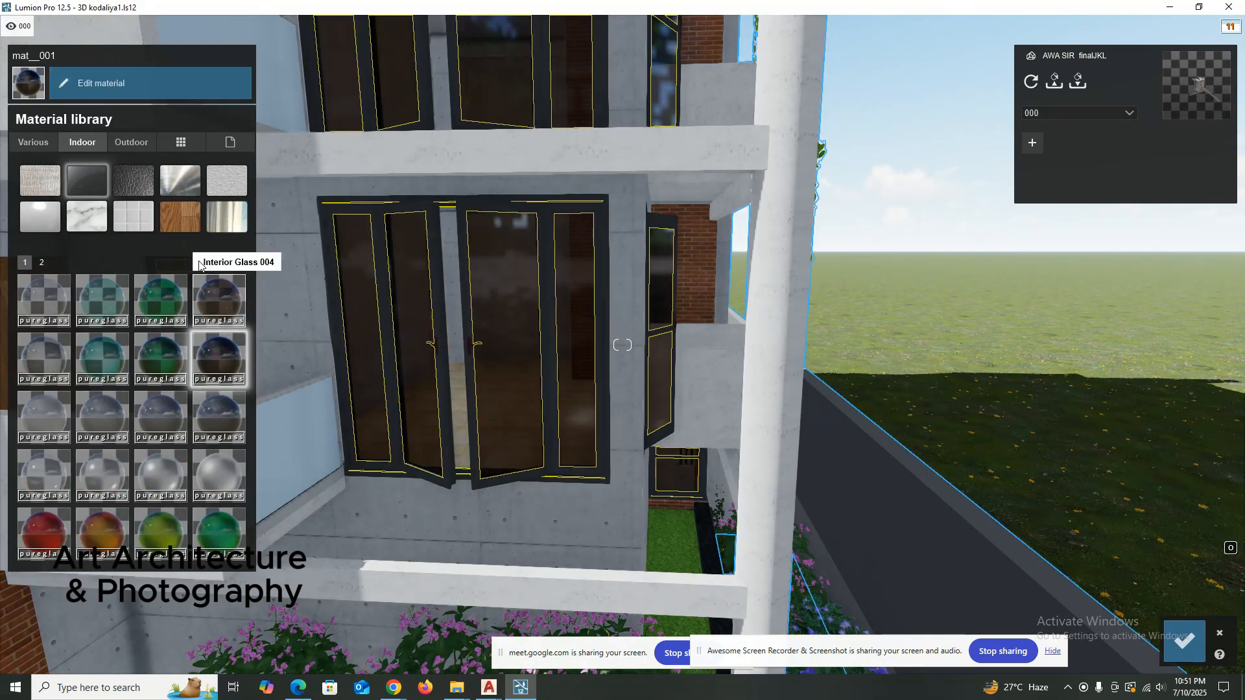
click(102, 346)
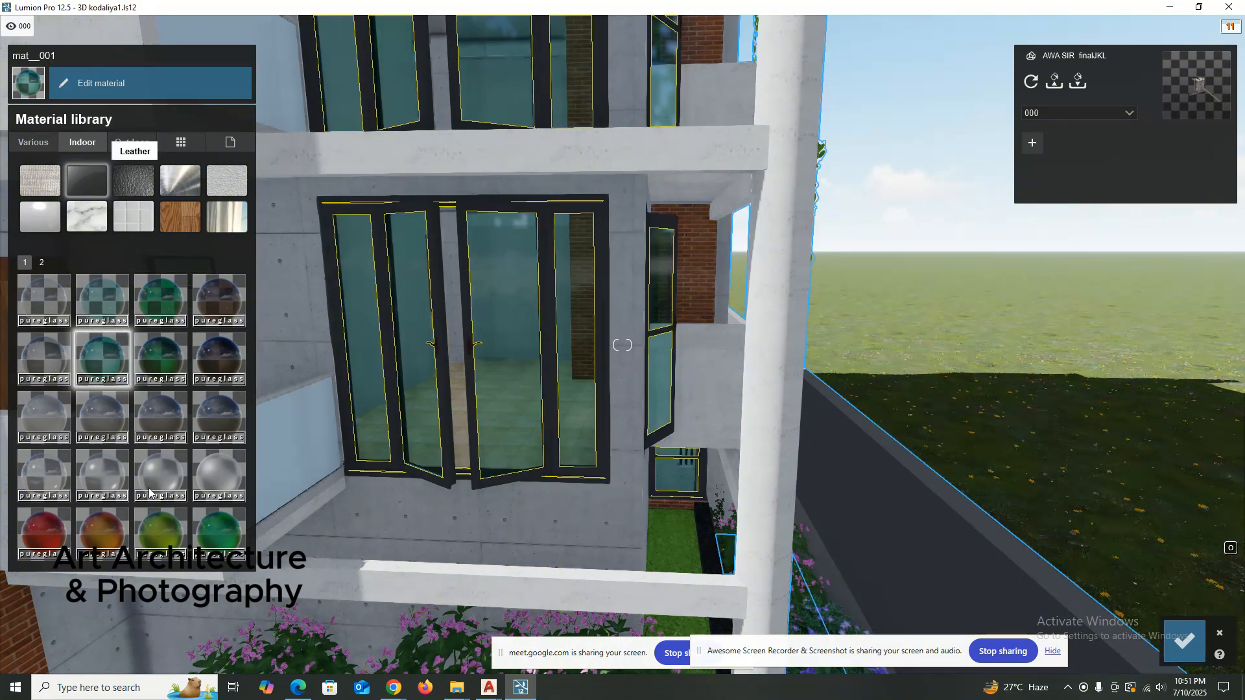
Change the window glass Colorization to orange-brown and raise its Reflectivity to roughly three quarters.
click(127, 75)
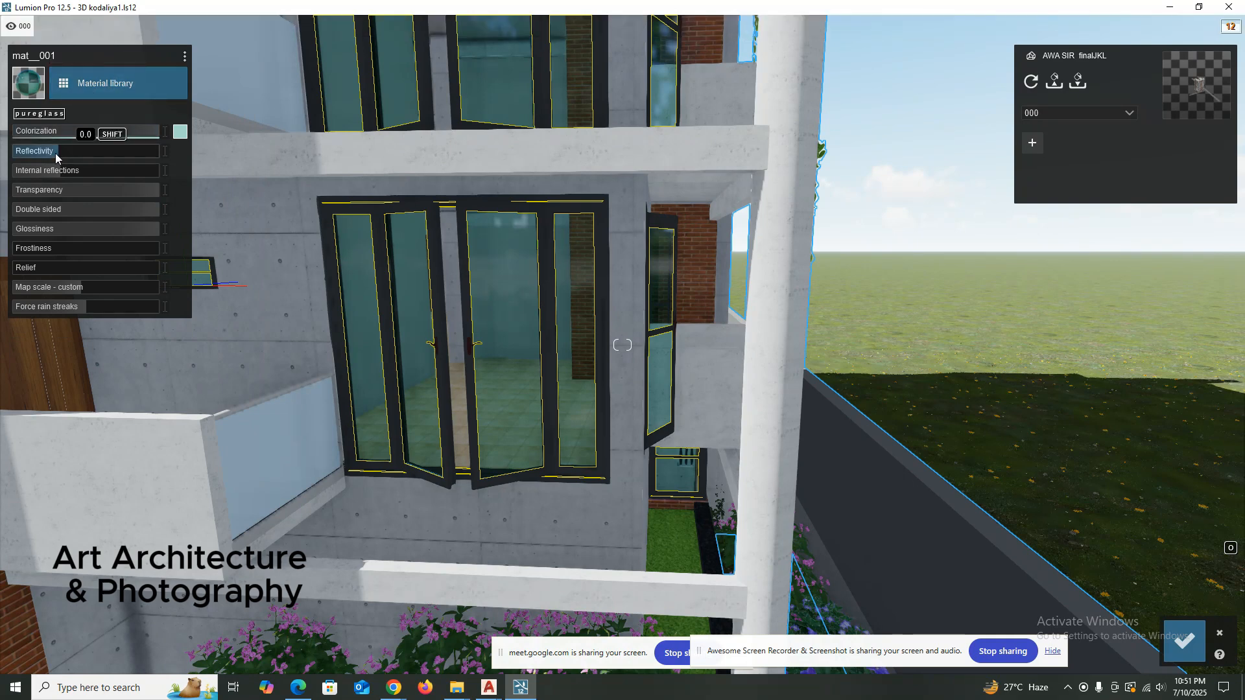
drag(57, 152, 72, 150)
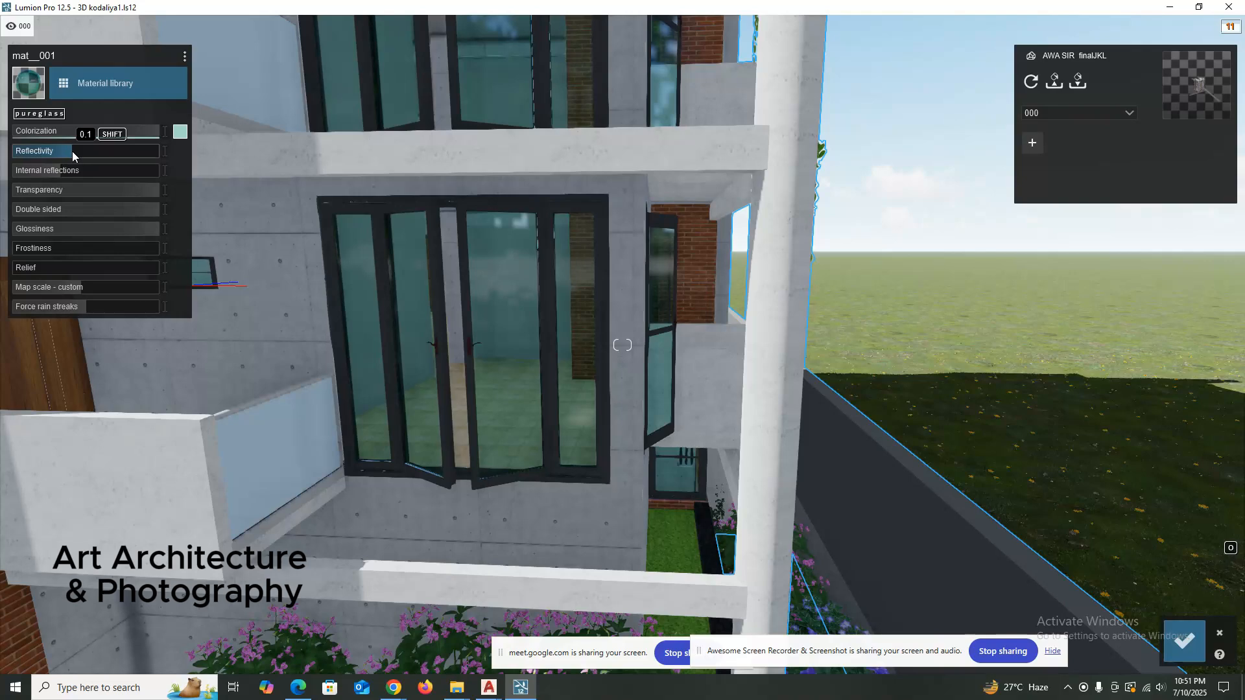
click(181, 131)
click(314, 164)
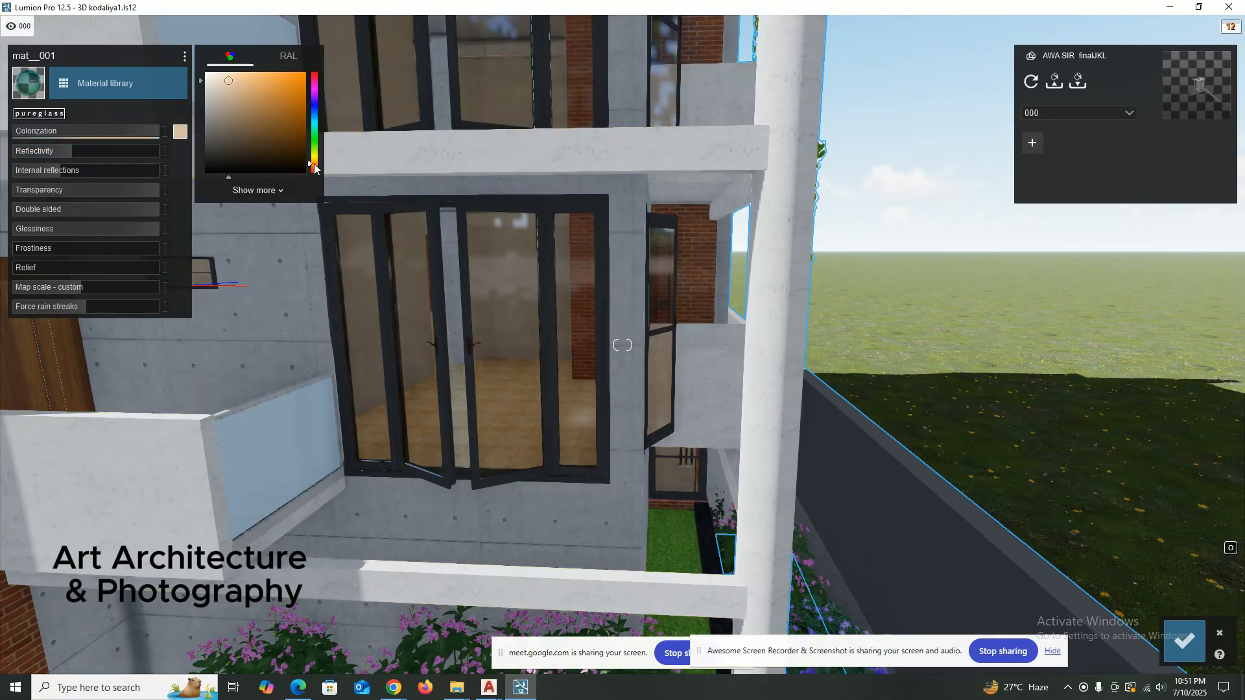
mouse_move(286, 122)
mouse_down()
mouse_move(291, 87)
mouse_move(271, 81)
mouse_move(283, 122)
mouse_move(290, 106)
mouse_up()
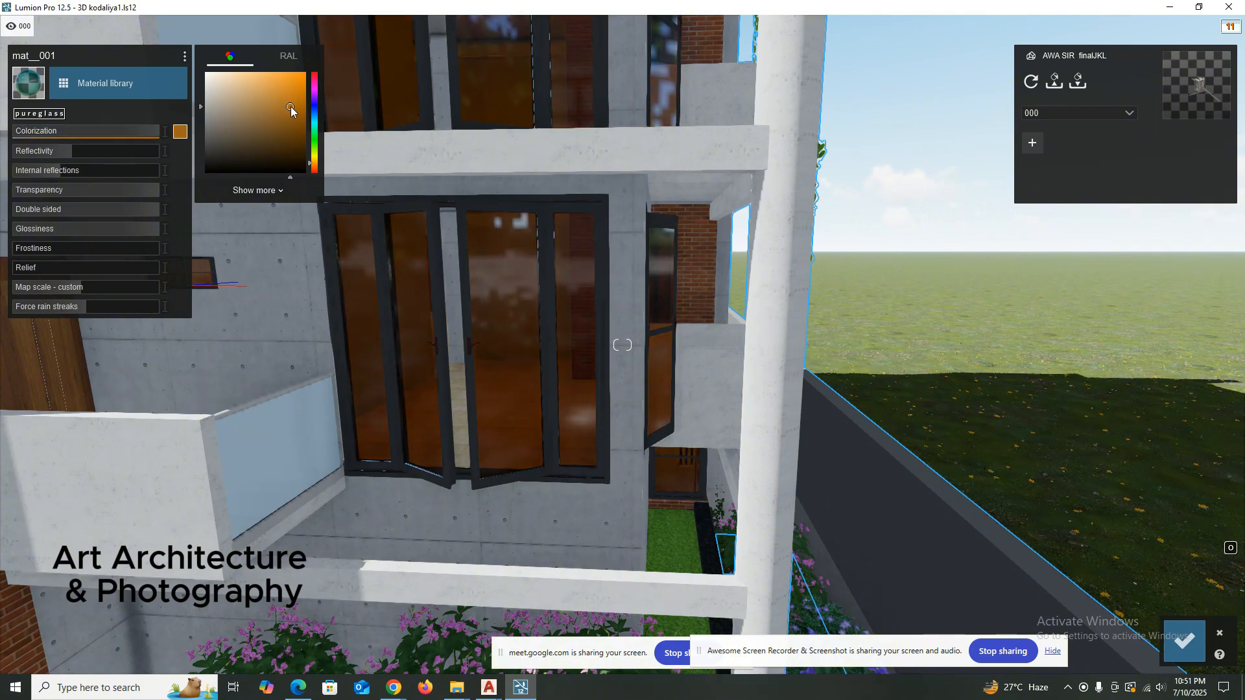
drag(83, 153, 126, 153)
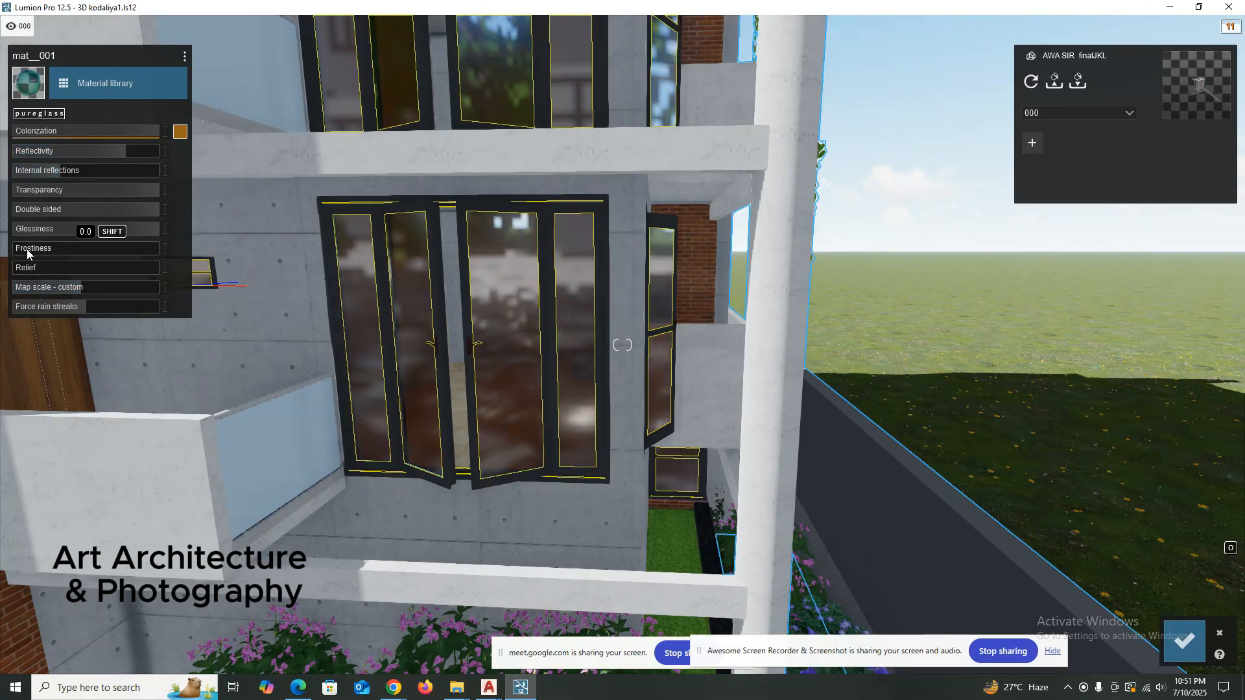
Set the window glass Frostiness to 0.1 and inspect the blurred panes from close up.
drag(23, 251, 70, 248)
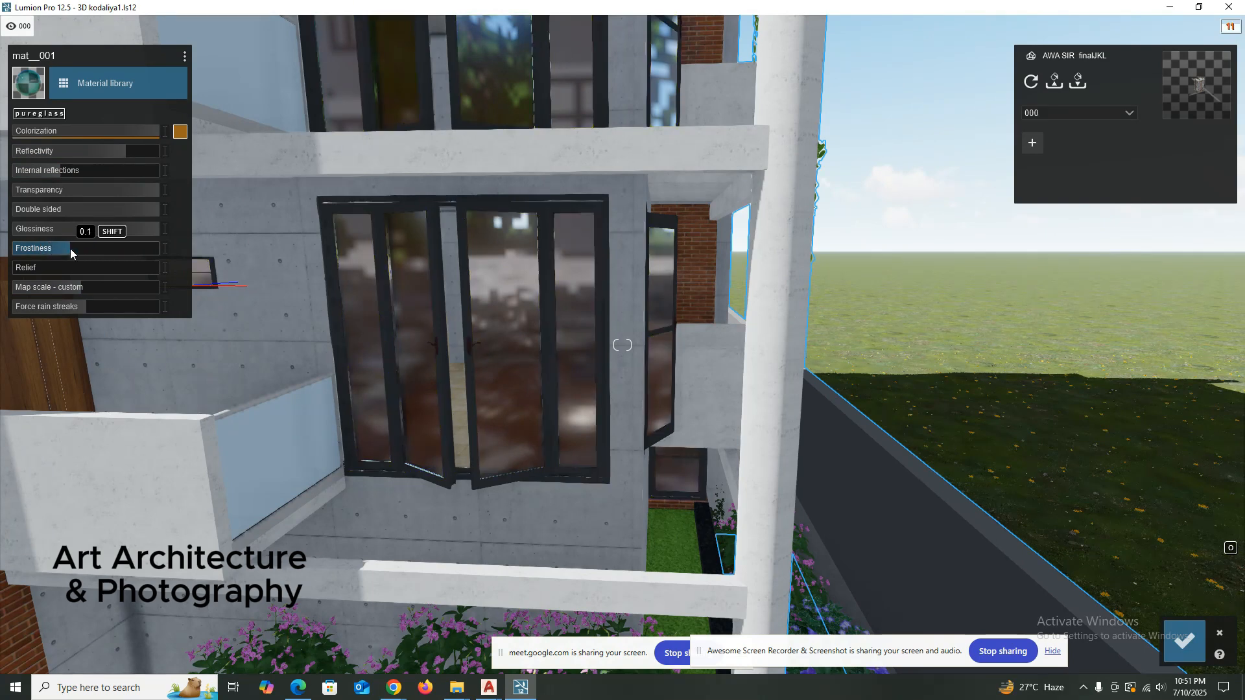
click(58, 247)
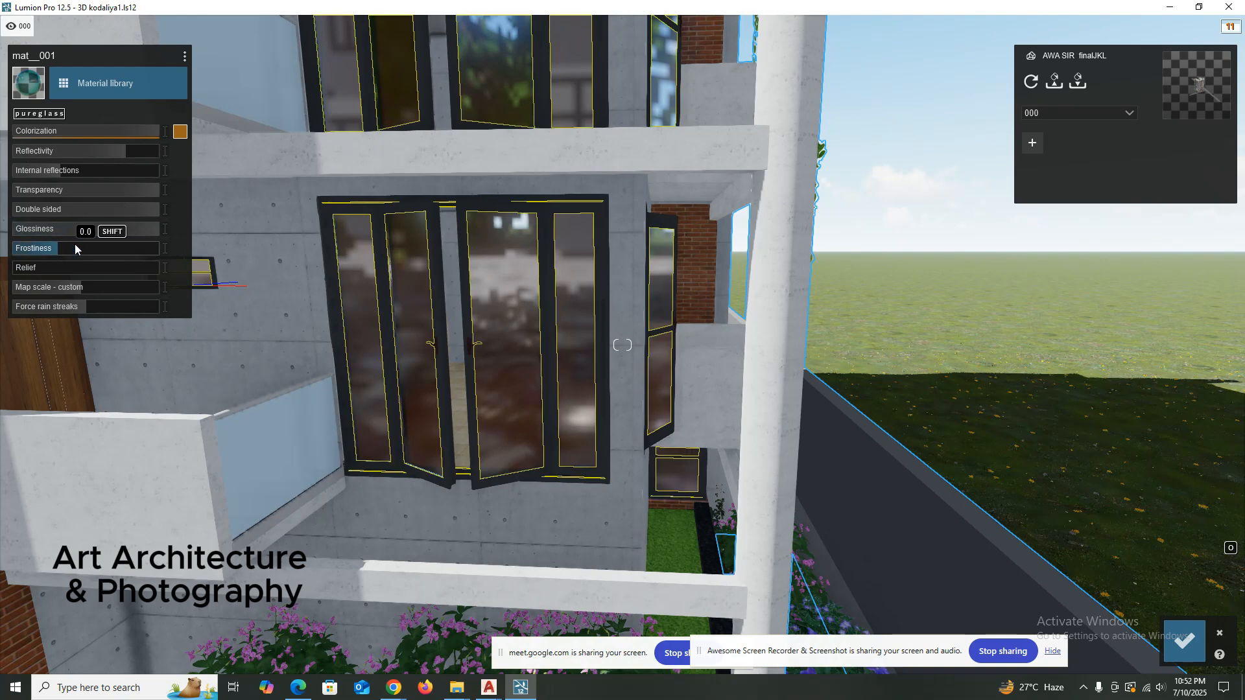
drag(75, 248, 91, 248)
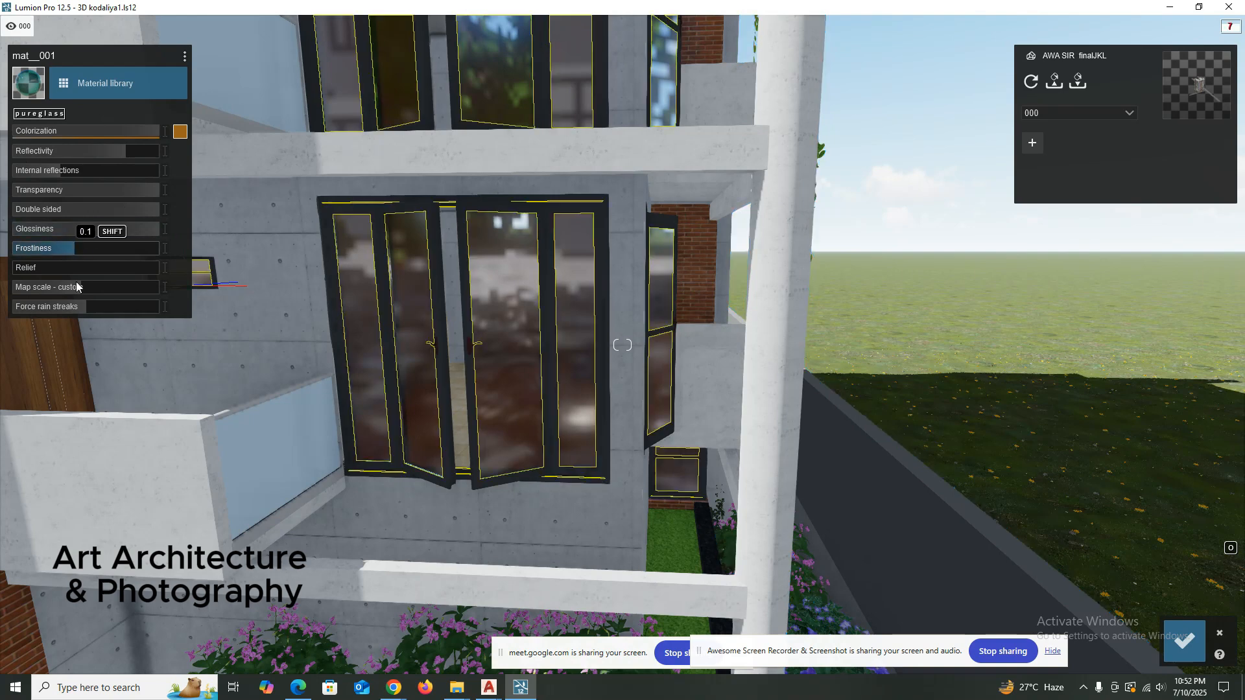
scroll(454, 305, up, 3)
right_drag(473, 306, 473, 293)
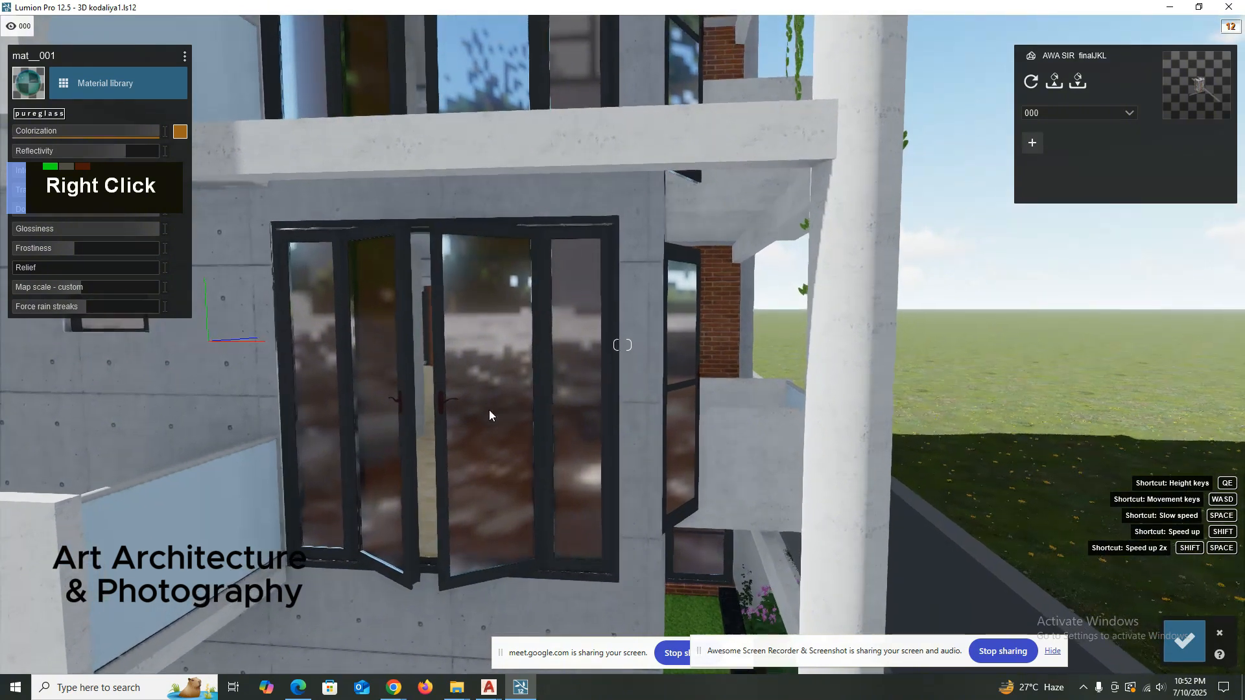
right_drag(489, 411, 495, 481)
scroll(495, 483, down, 1)
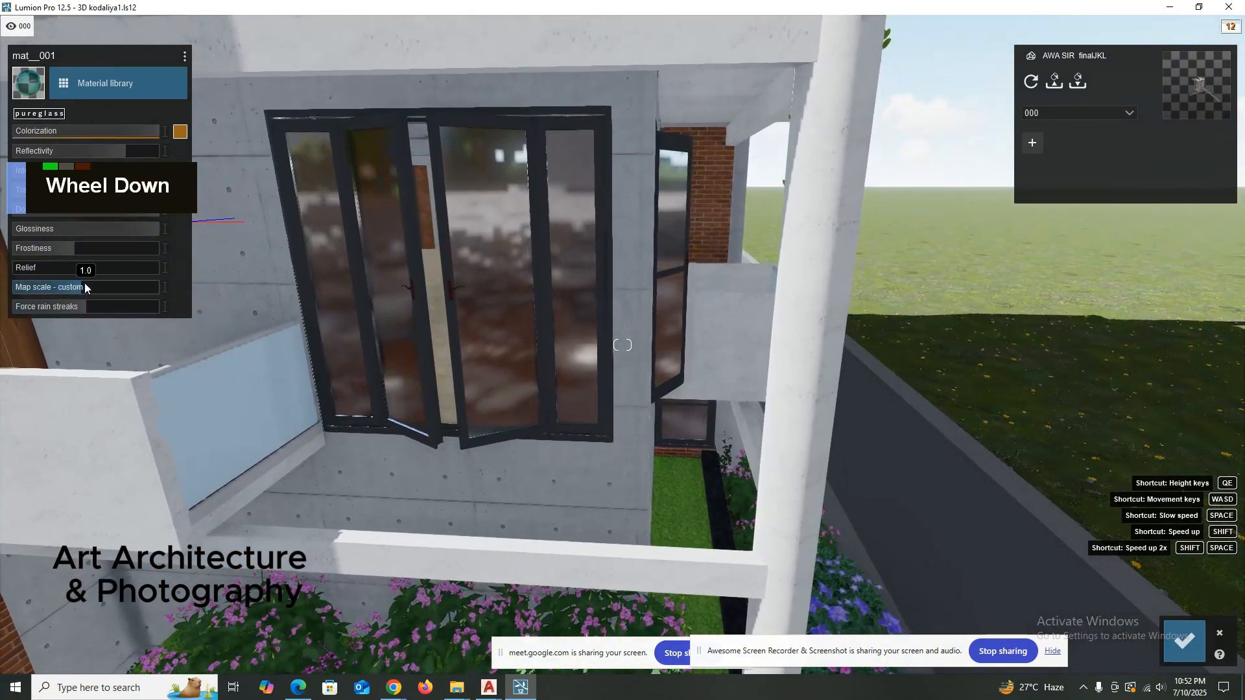
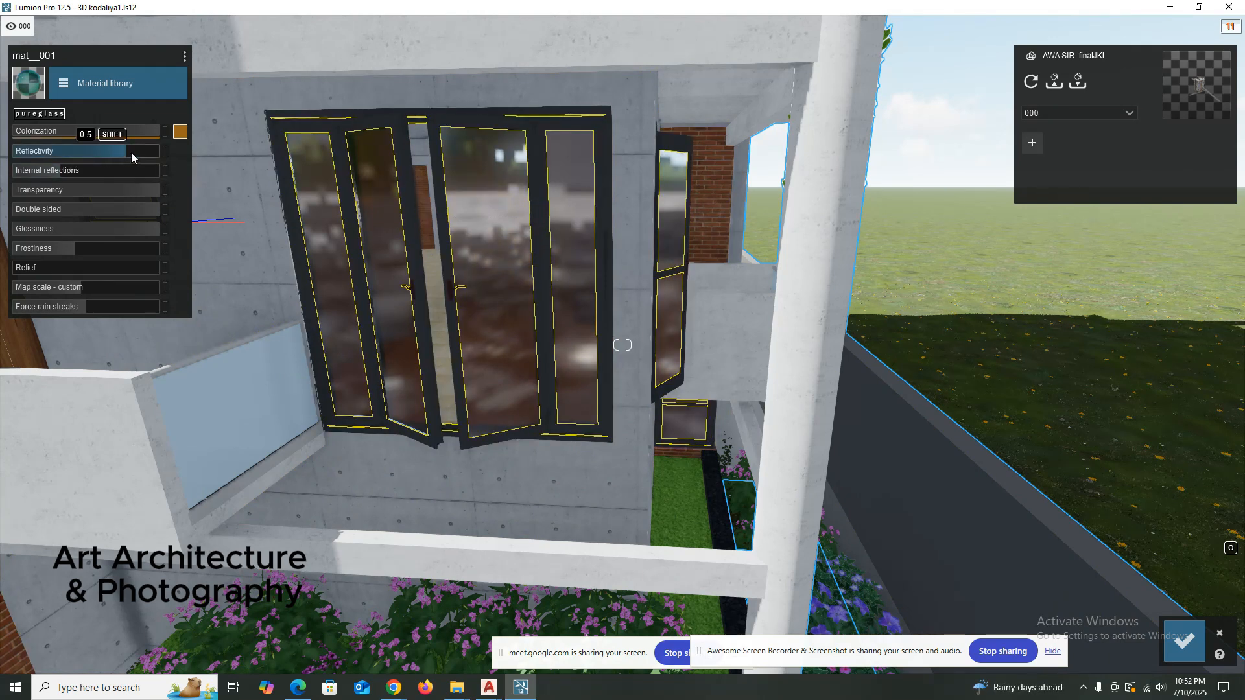
Set the window glass Frostiness to 0.2 and save the material changes.
drag(131, 153, 131, 151)
drag(73, 249, 95, 249)
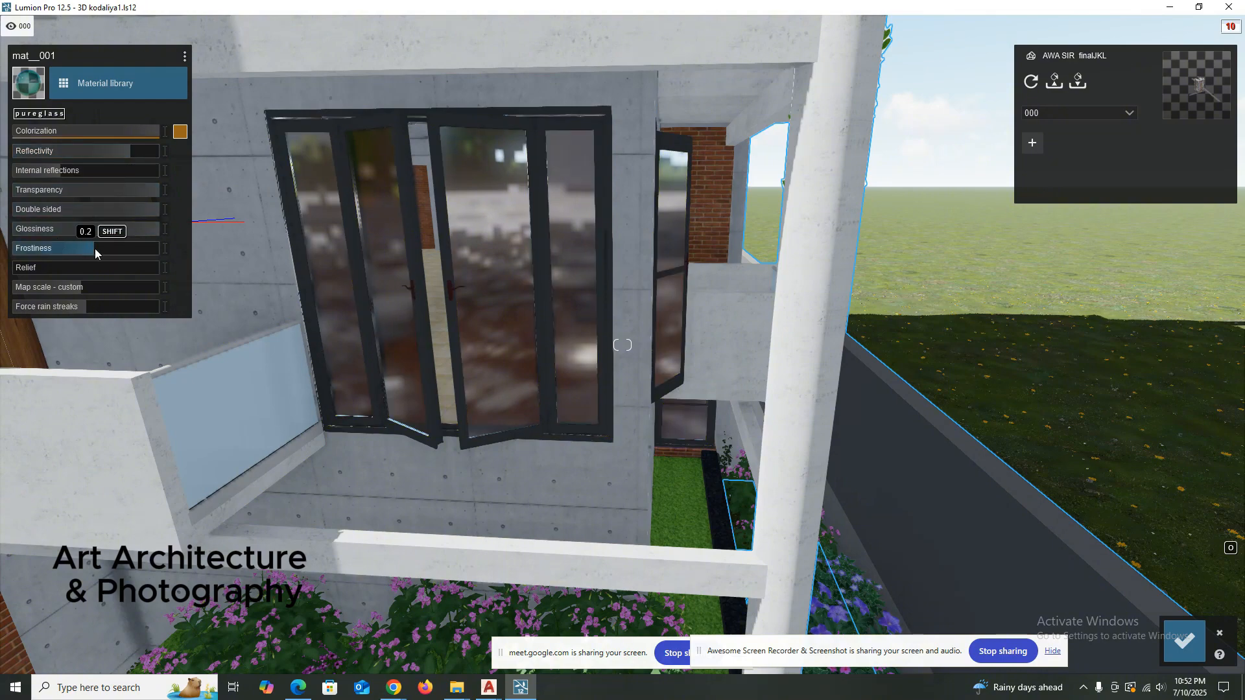
right_drag(460, 237, 478, 350)
scroll(459, 252, down, 3)
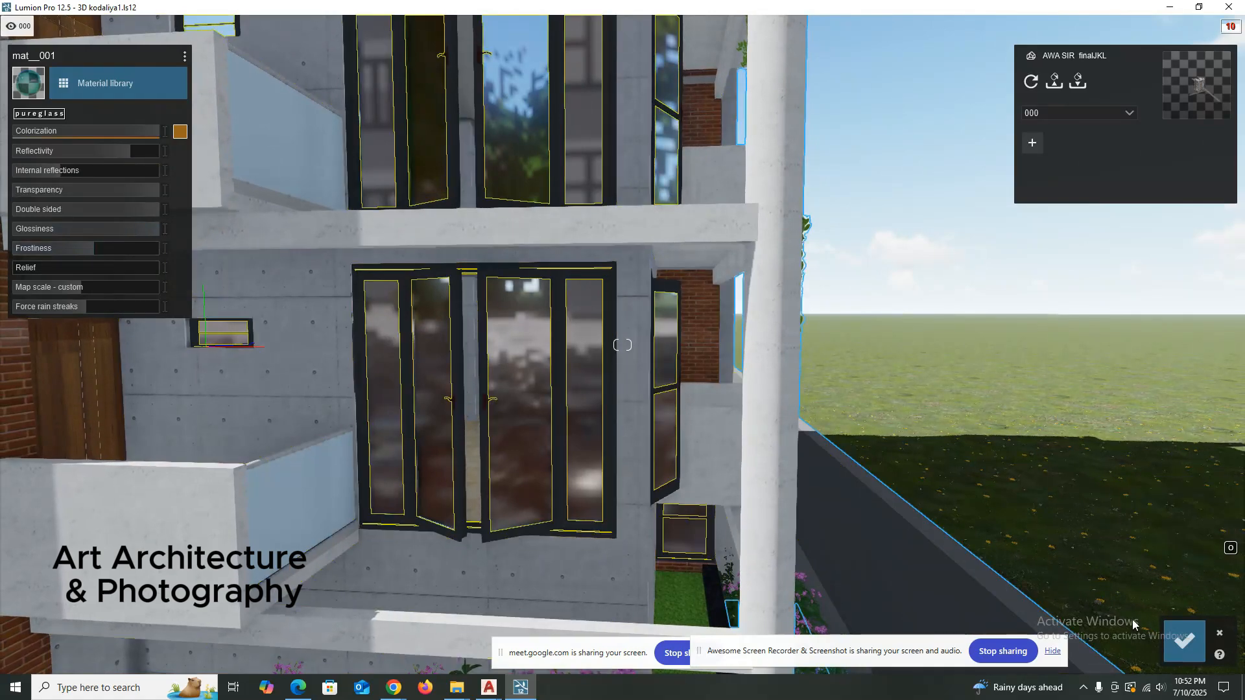
click(1184, 641)
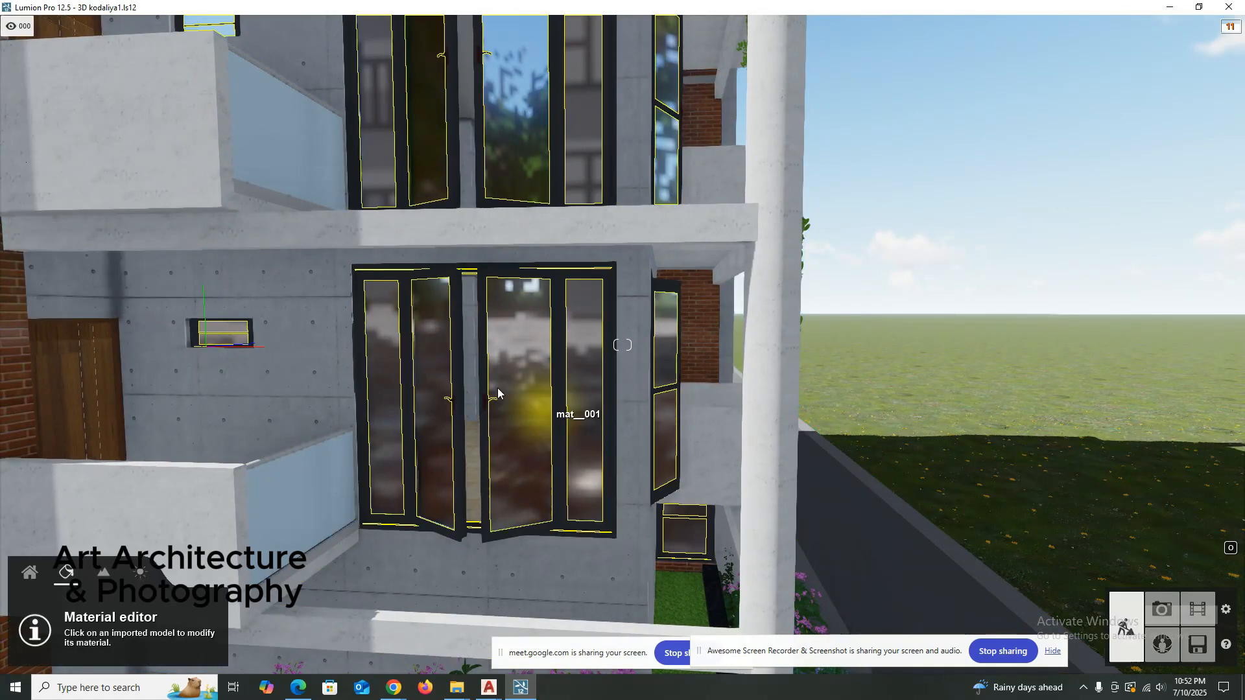
click(482, 359)
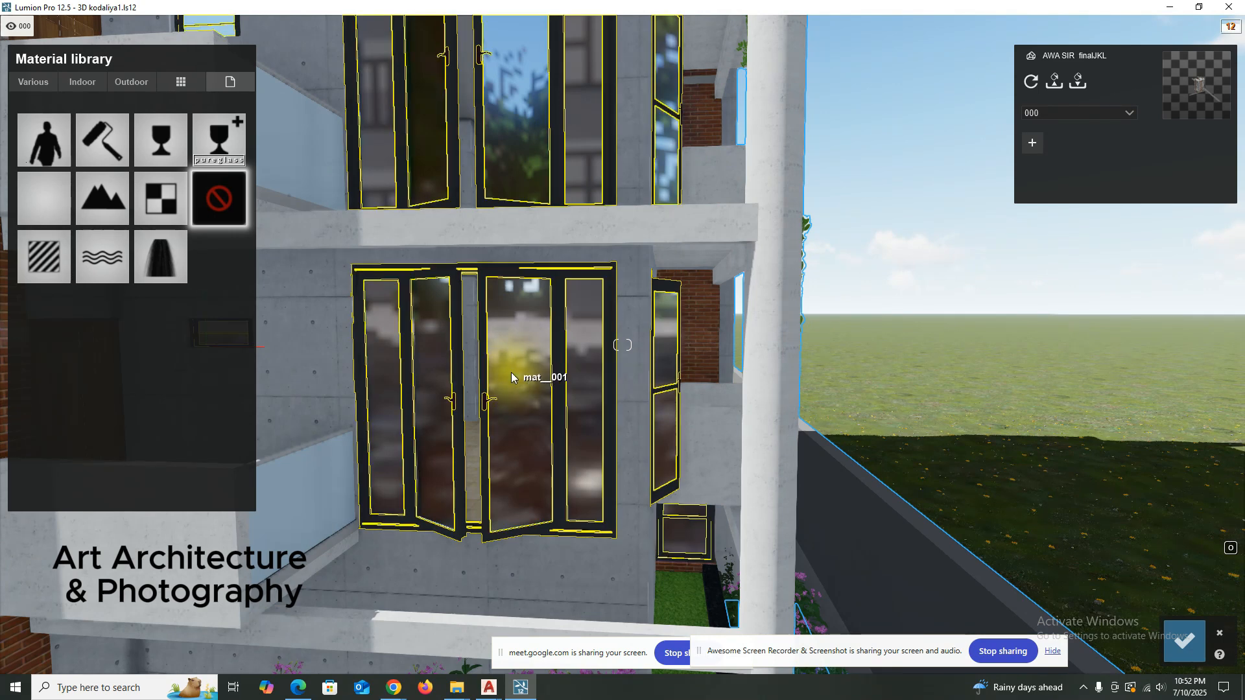
click(1185, 641)
Switch to photo mode, frame the concrete balconies and windows, and store the camera view in empty photo slot 18.
scroll(559, 413, down, 5)
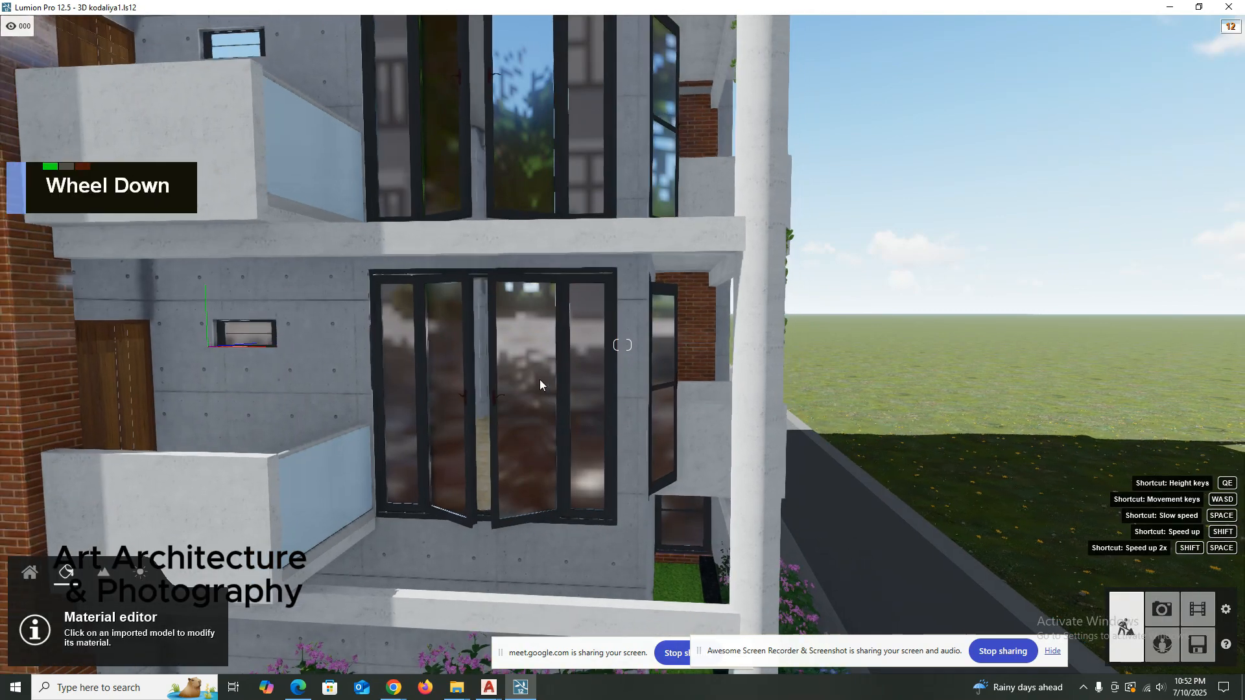
scroll(533, 359, down, 4)
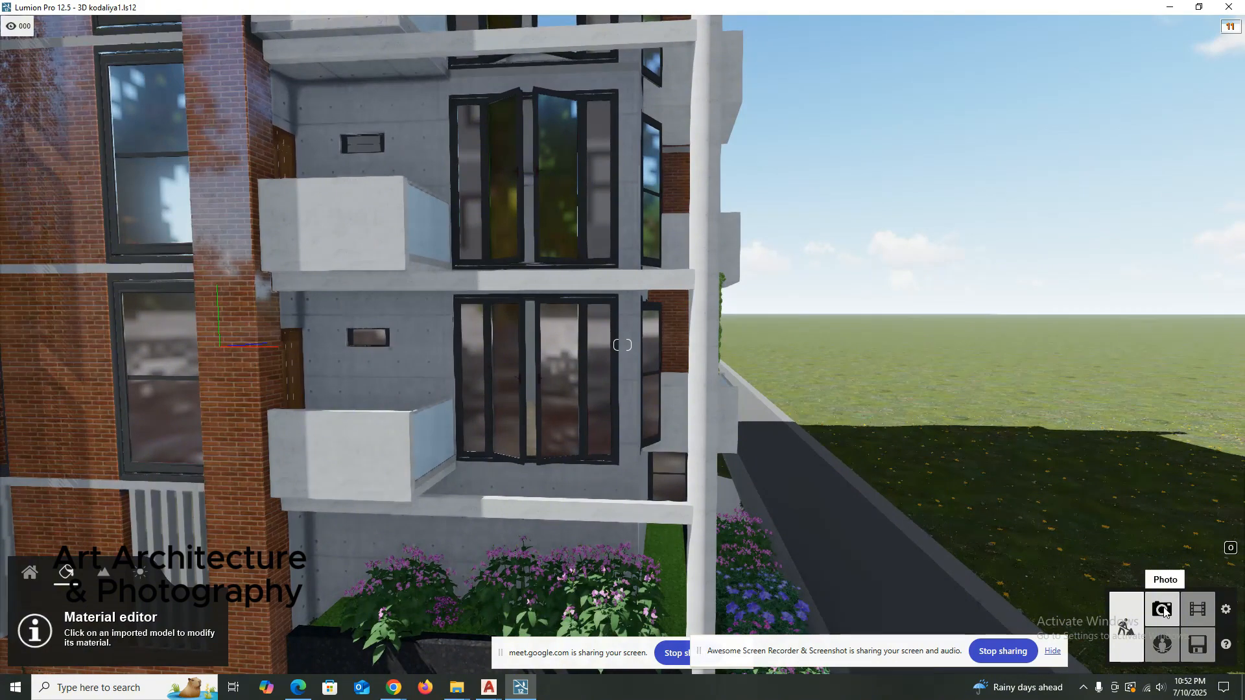
click(1164, 610)
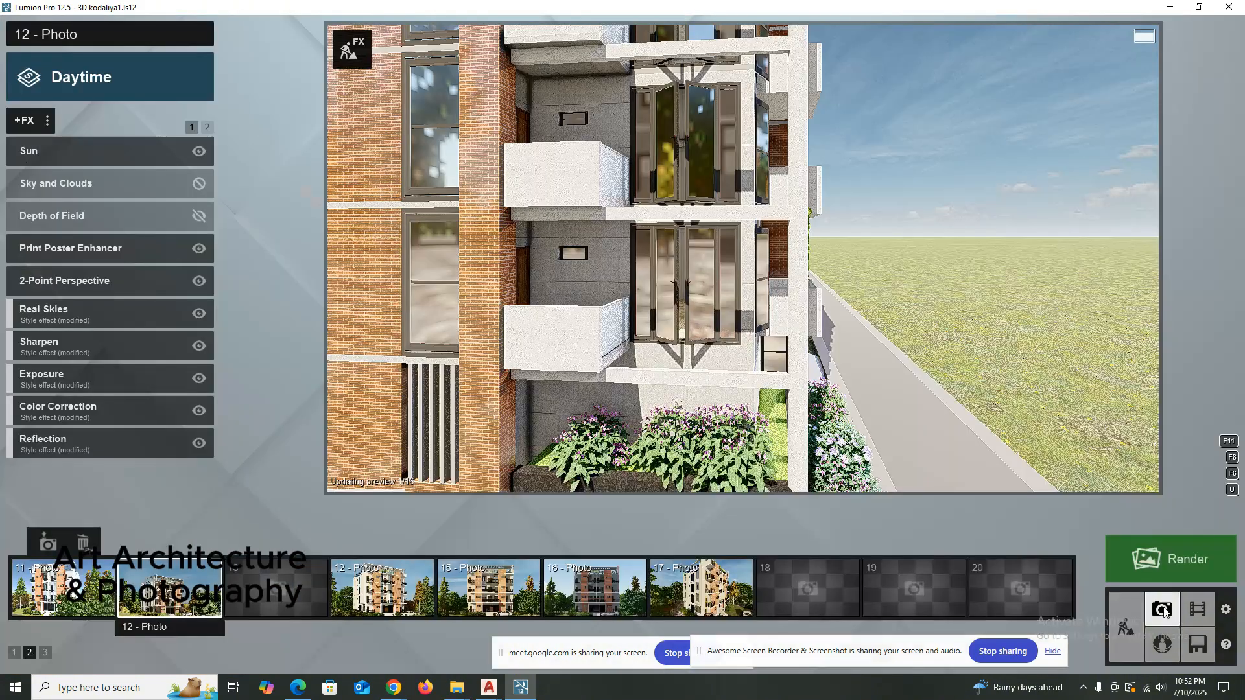
right_drag(1054, 527, 816, 335)
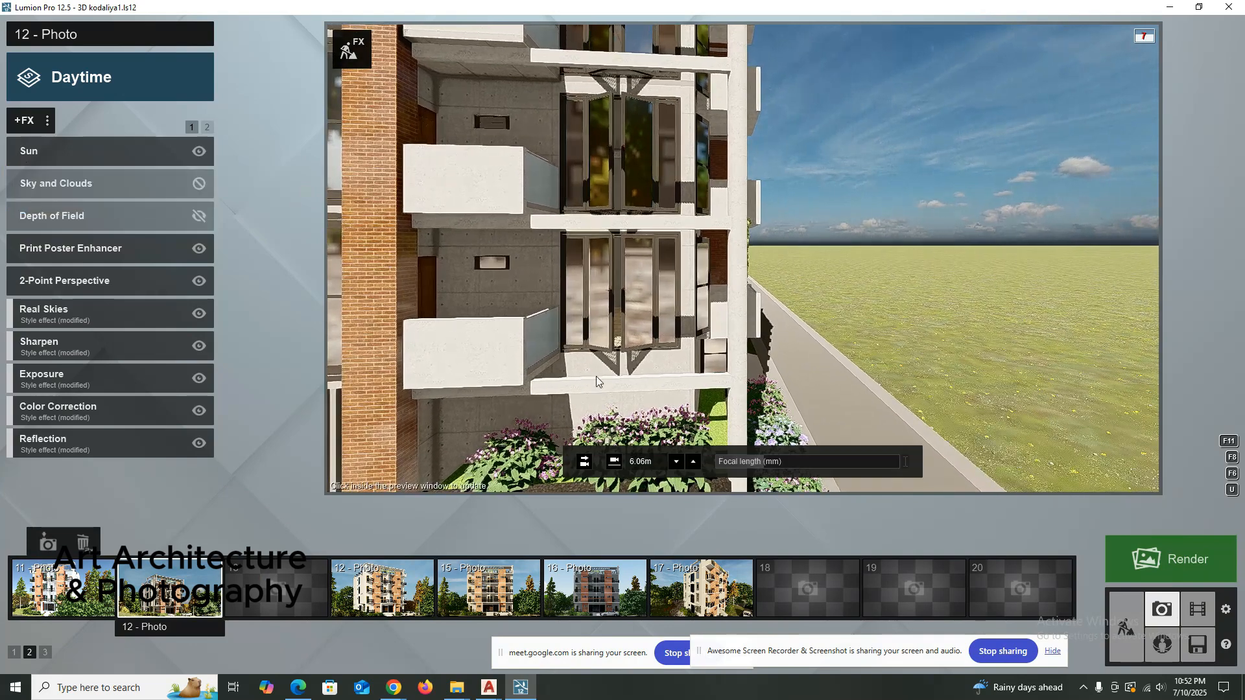
mouse_move(815, 592)
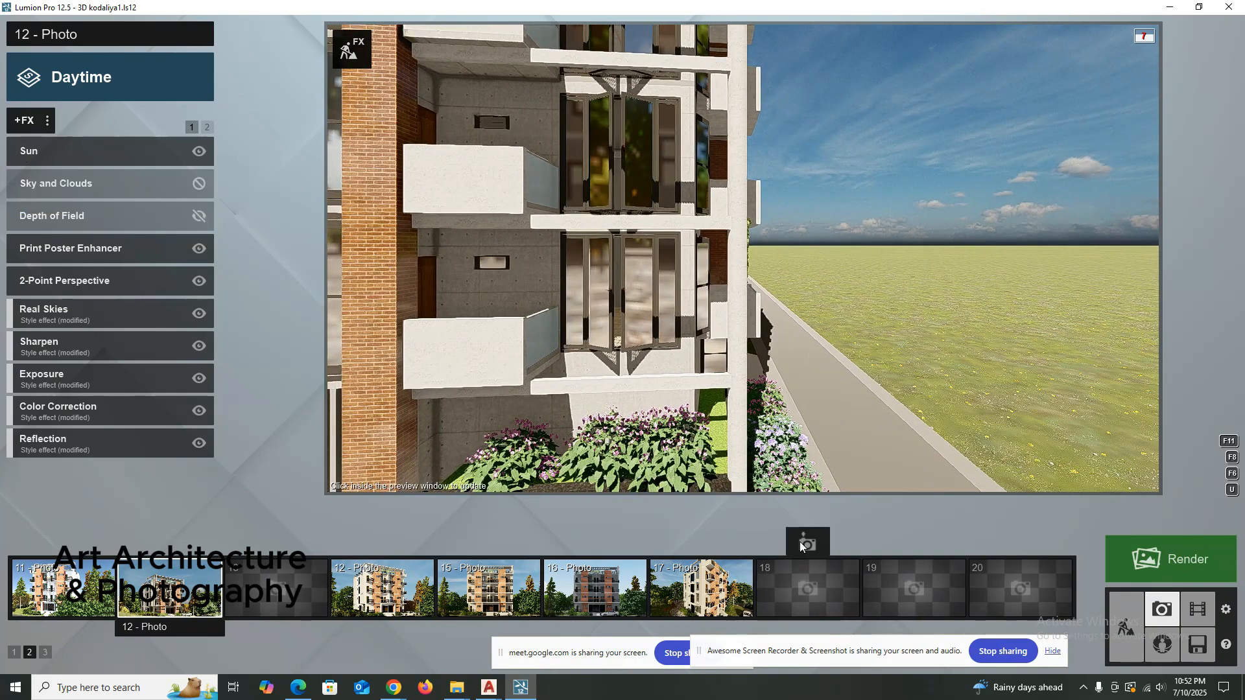
click(794, 543)
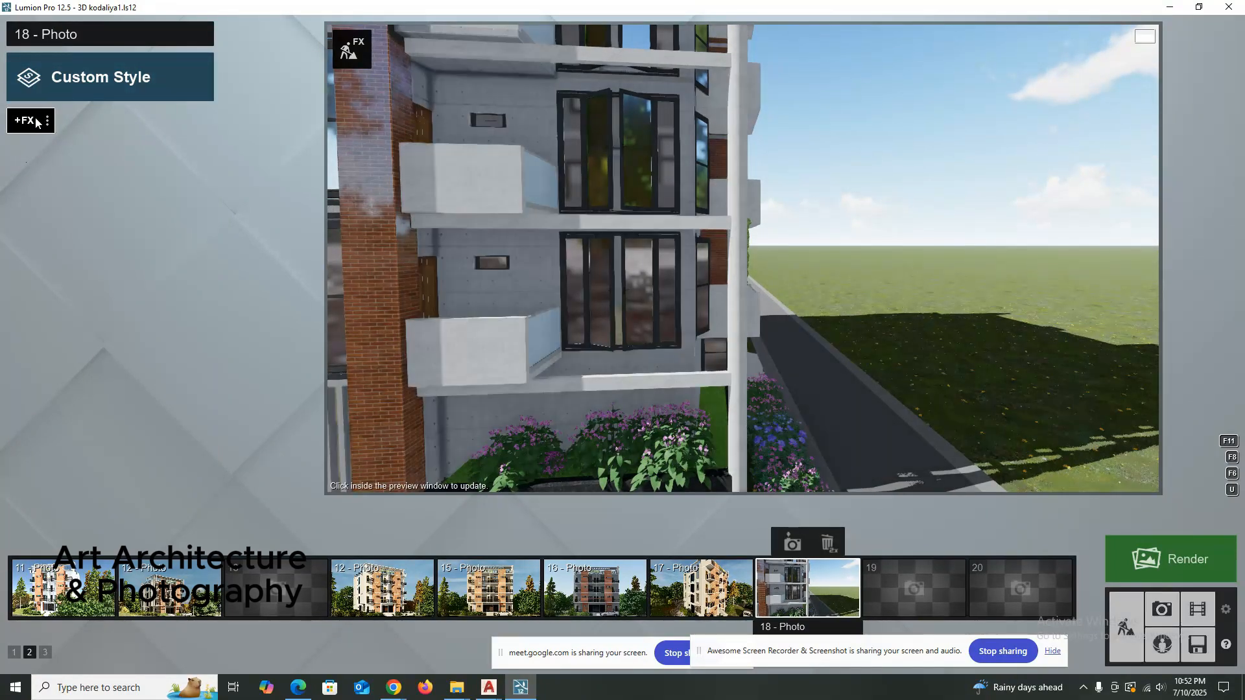
Add the Reflection effect to photo 18.
click(36, 122)
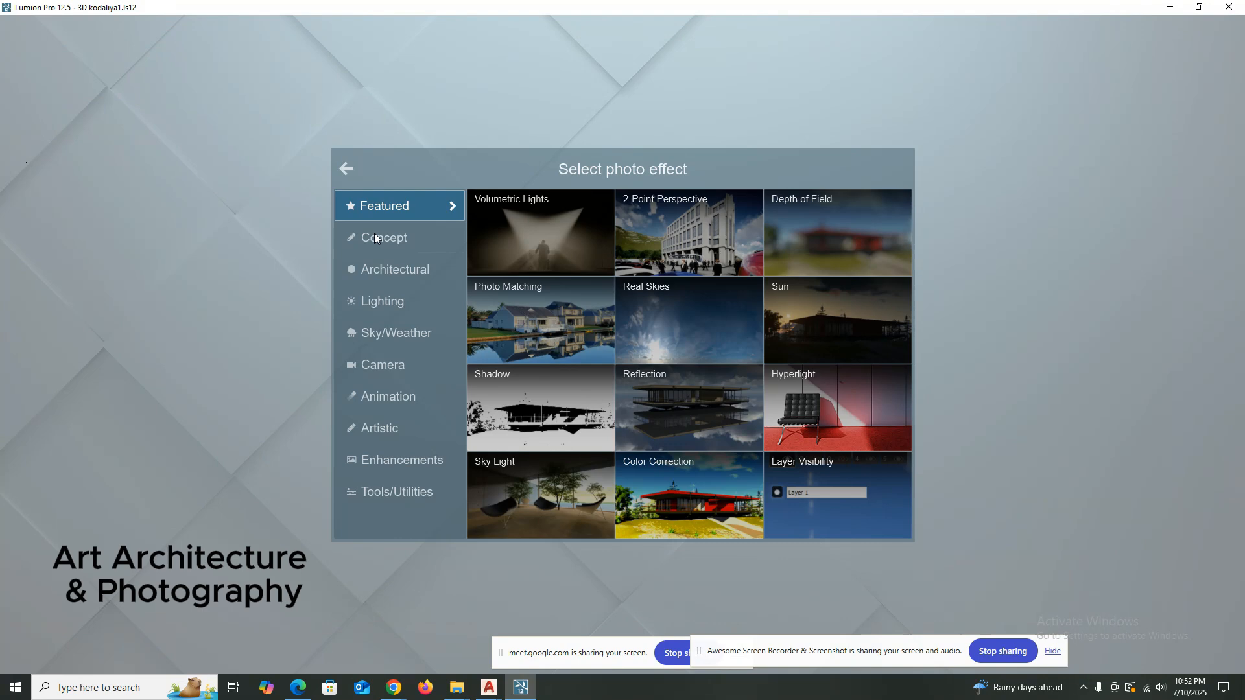
click(676, 401)
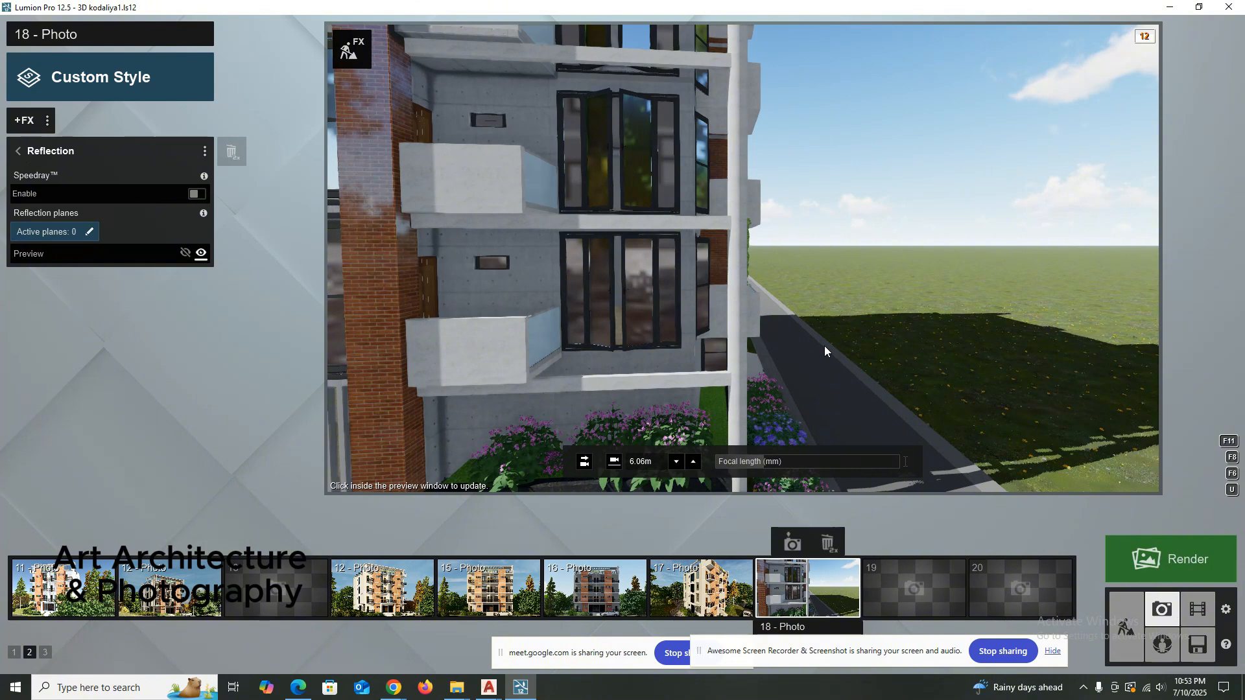
click(23, 116)
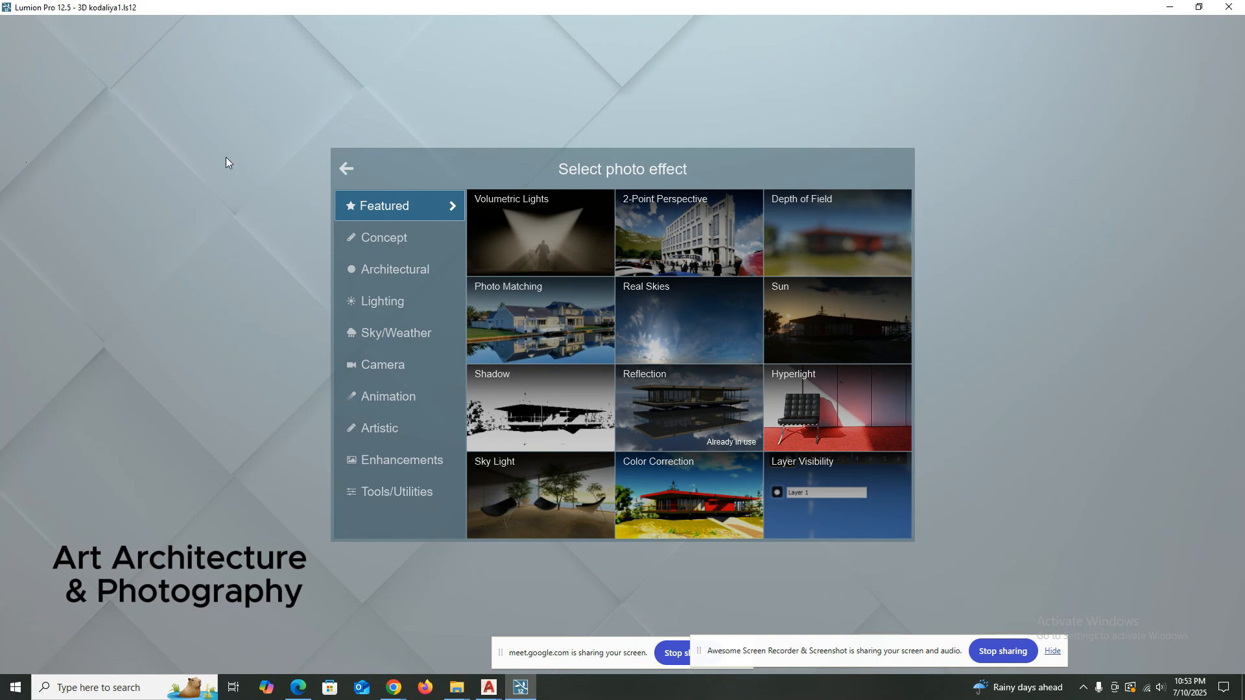
click(347, 170)
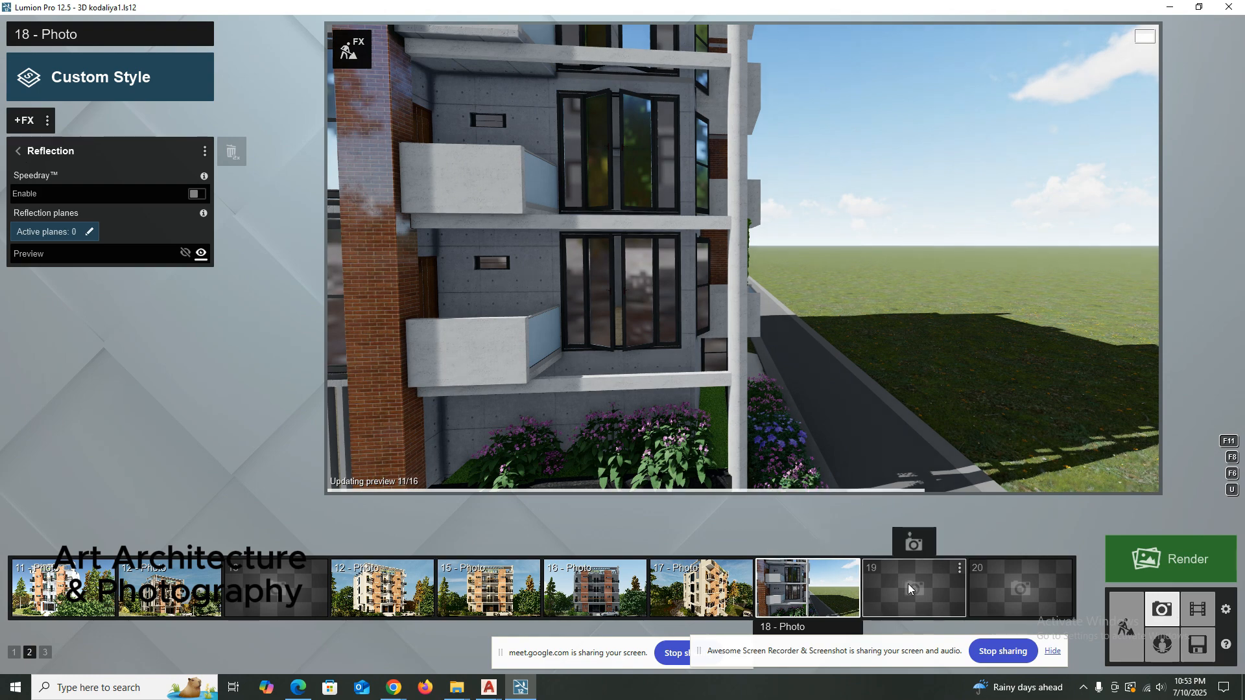
Reframe the facade in build mode to include more of the brick wall and update photo 18's stored camera.
click(1119, 630)
right_drag(499, 315, 472, 358)
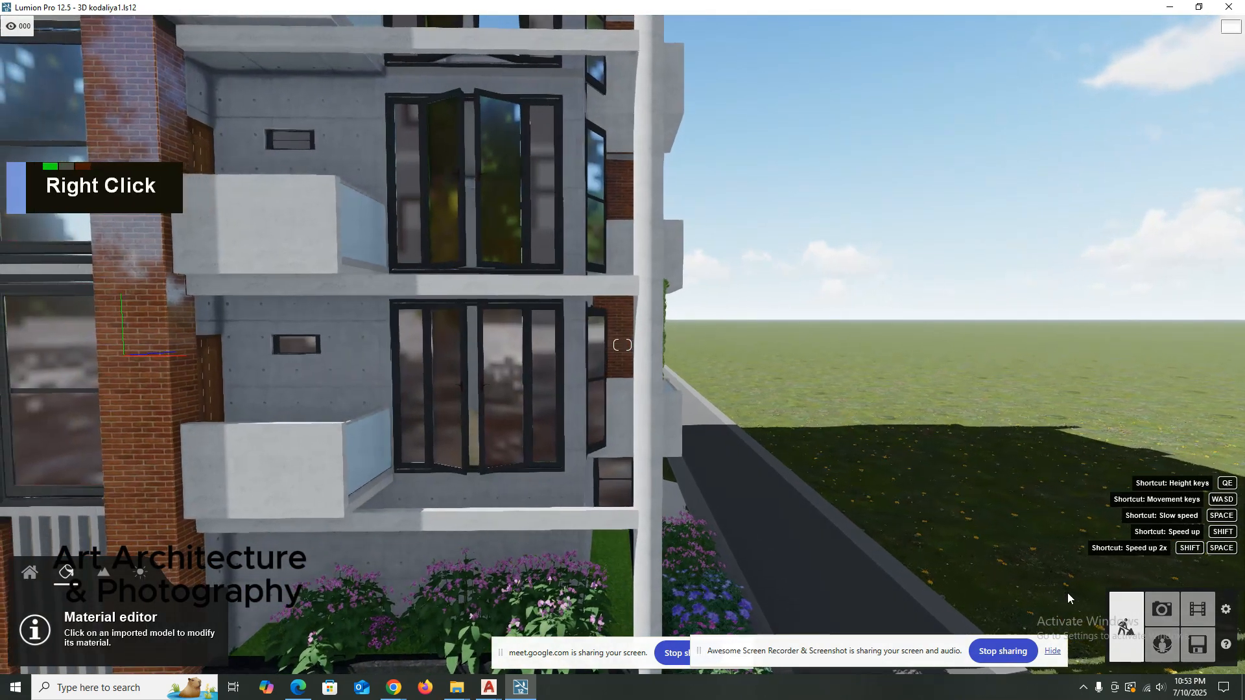
click(1163, 610)
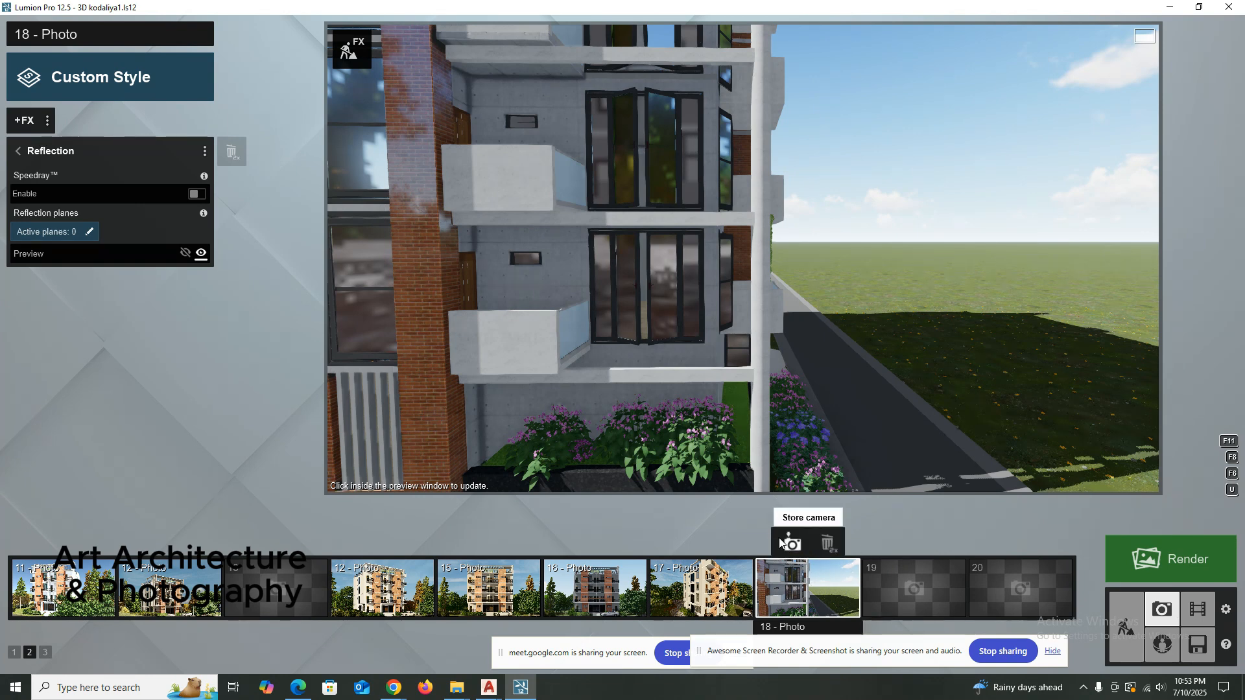
click(779, 542)
Delete the Reflection effect from photo 18.
click(29, 120)
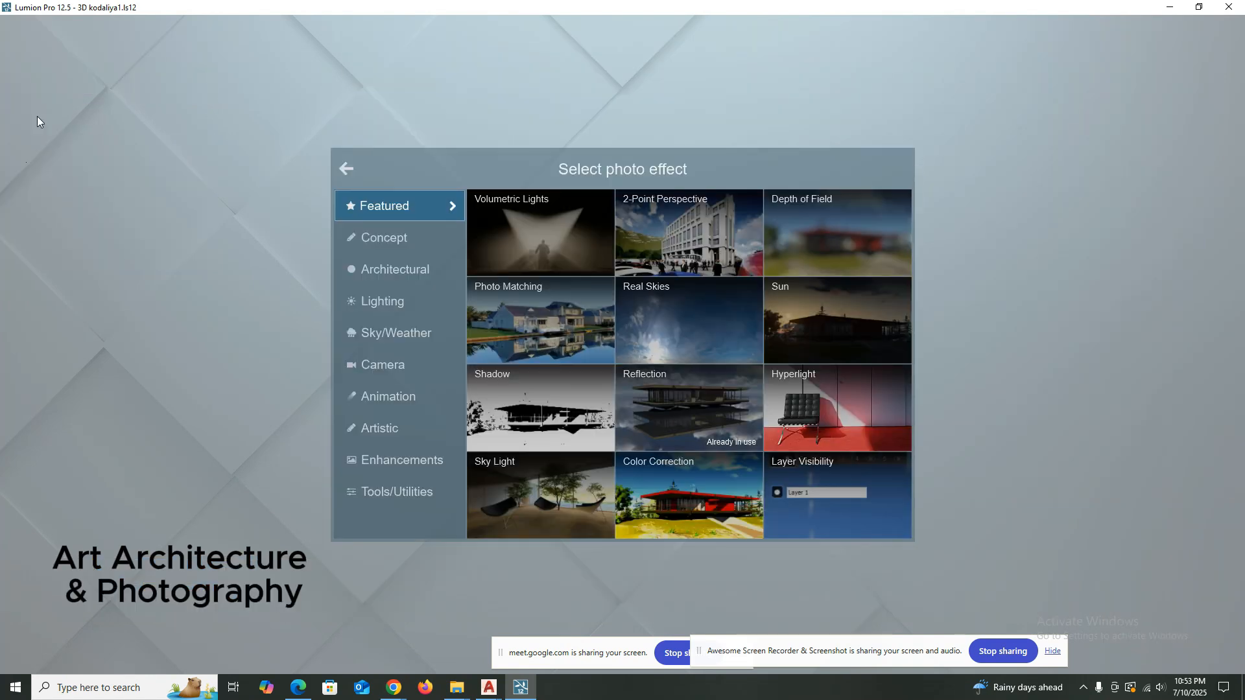
click(313, 164)
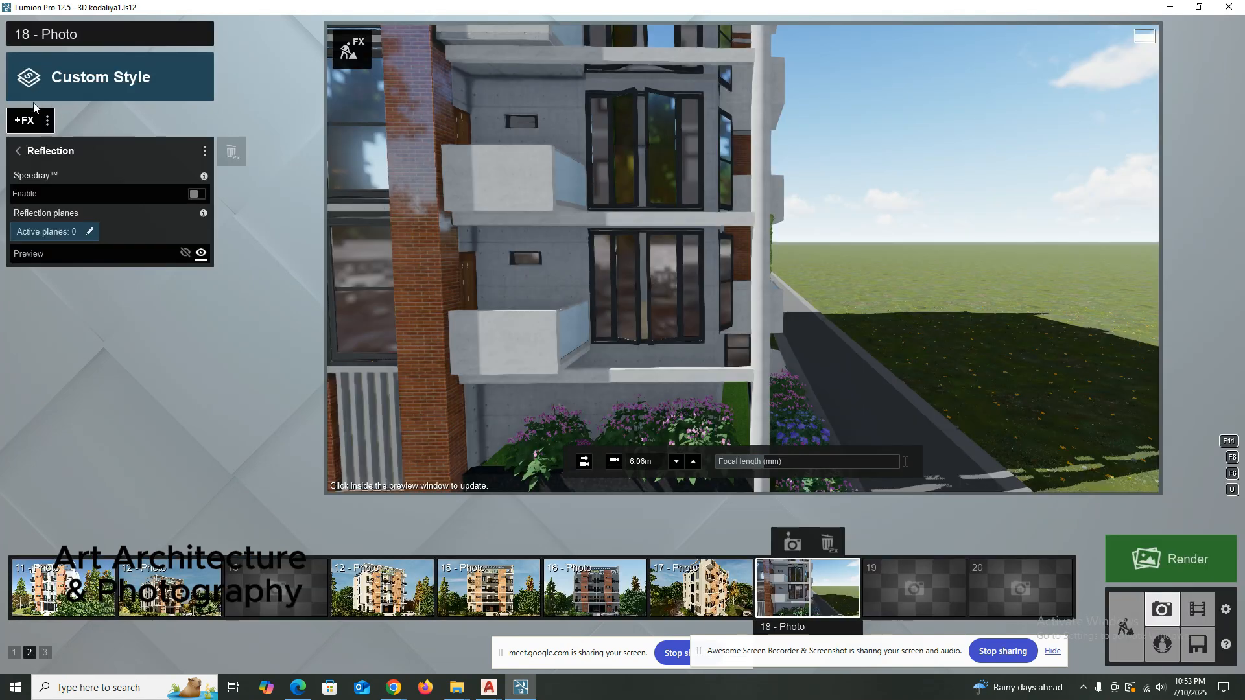
click(20, 151)
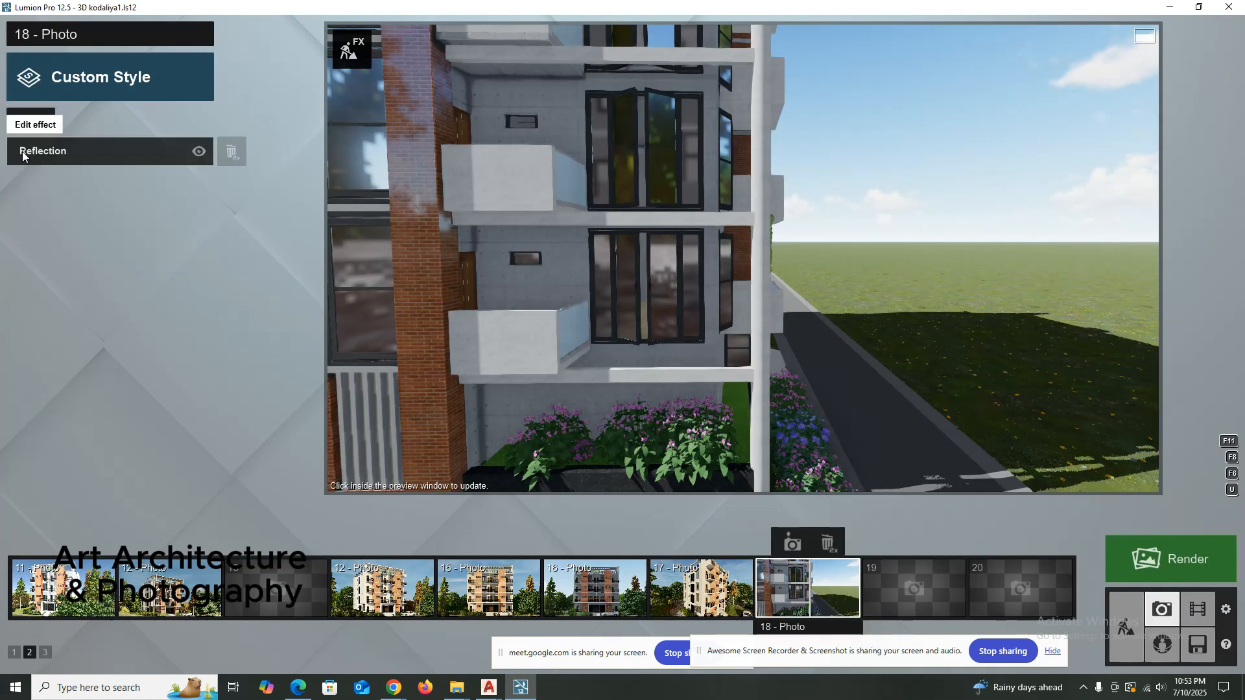
double_click(227, 152)
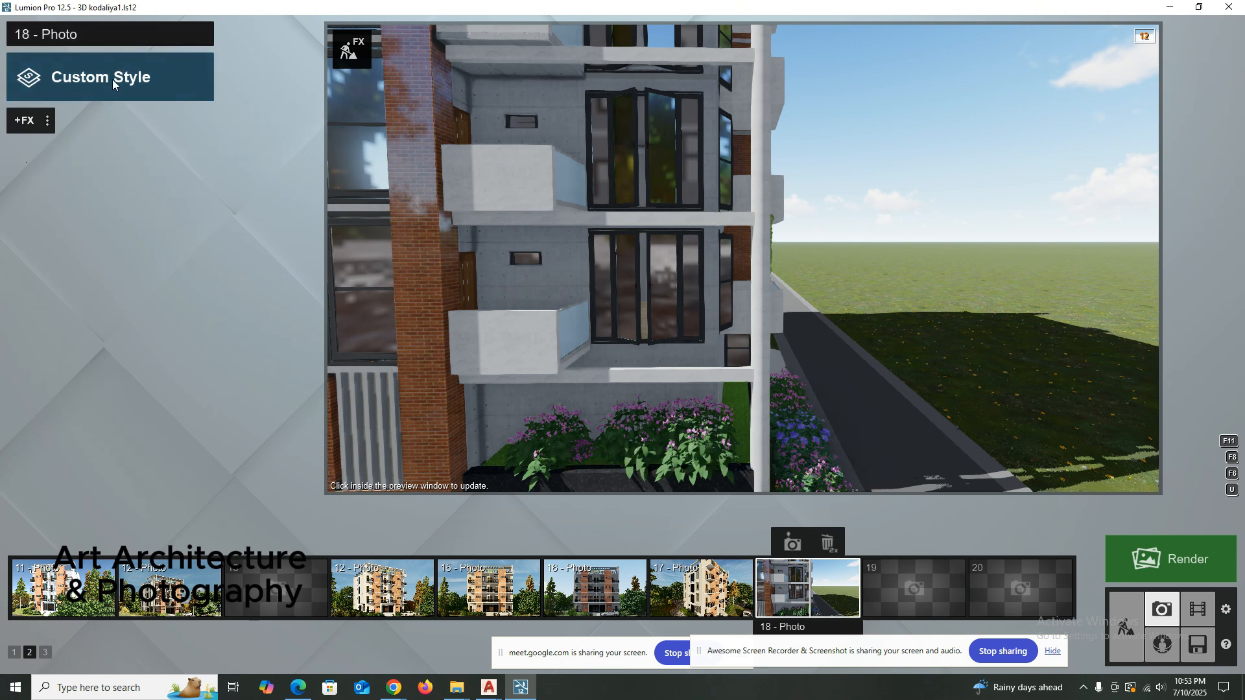
Reframe photo 18 to show the brick facade beside the concrete balconies and store the new camera view.
right_drag(515, 175, 598, 174)
key(a)
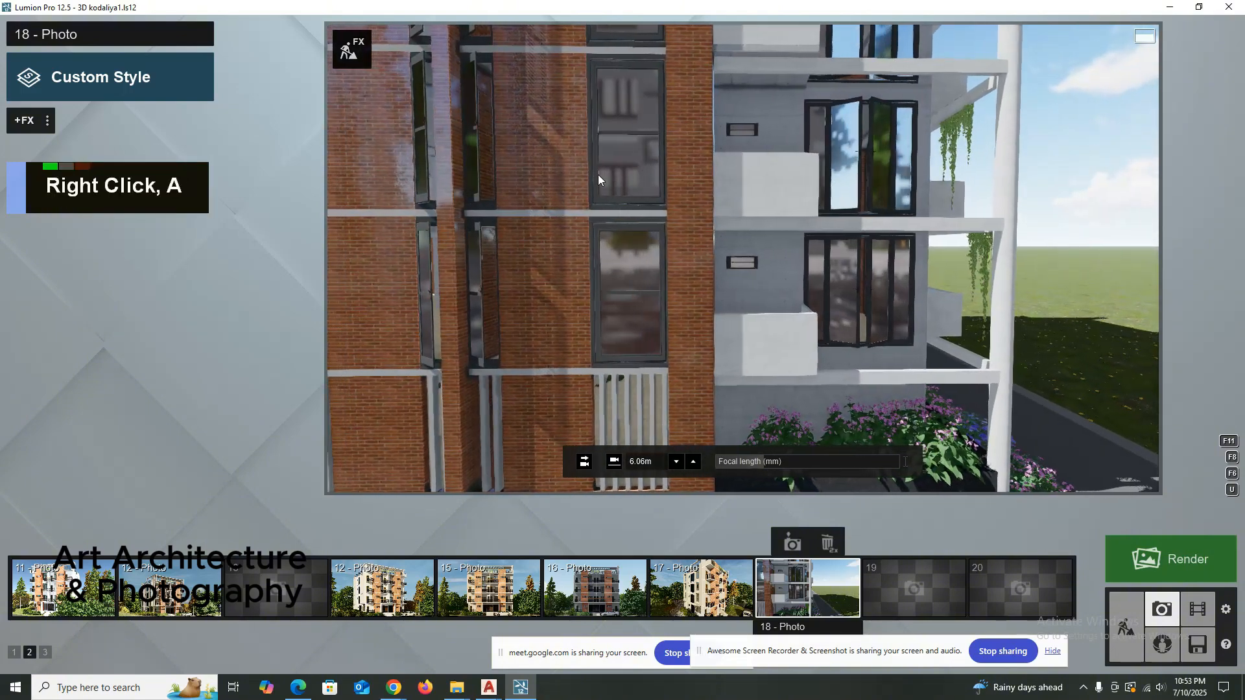
key(d)
key(d)
key(d)
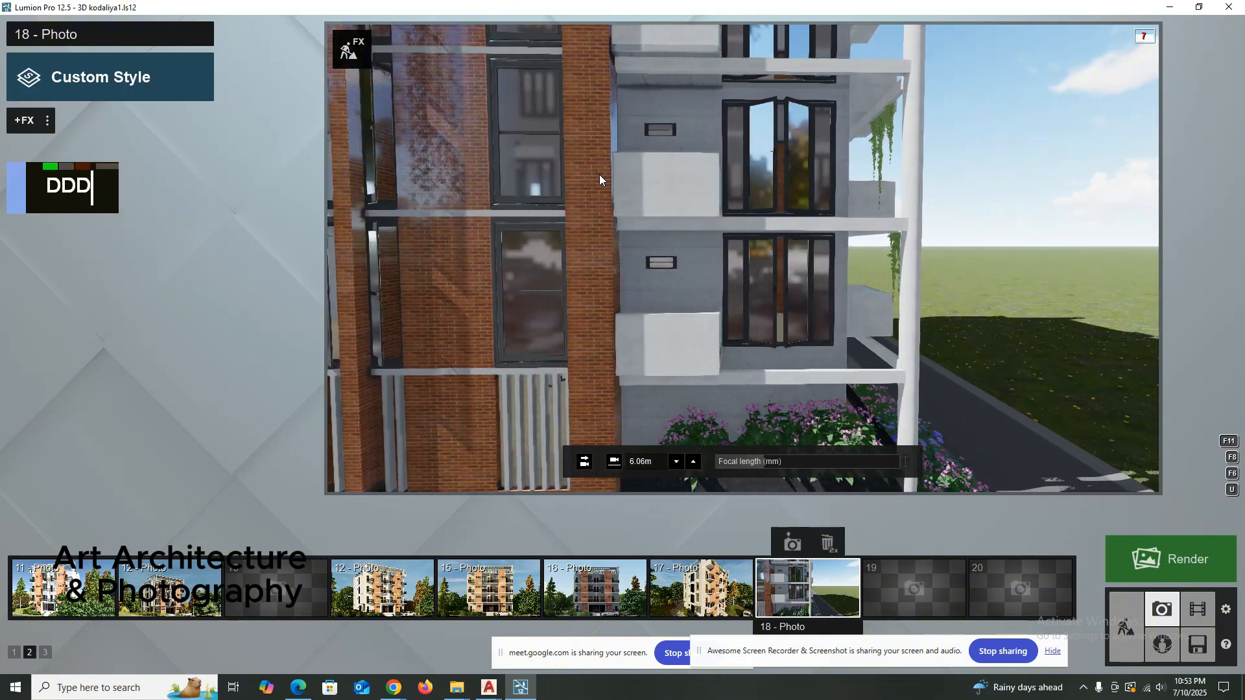
right_drag(592, 157, 593, 157)
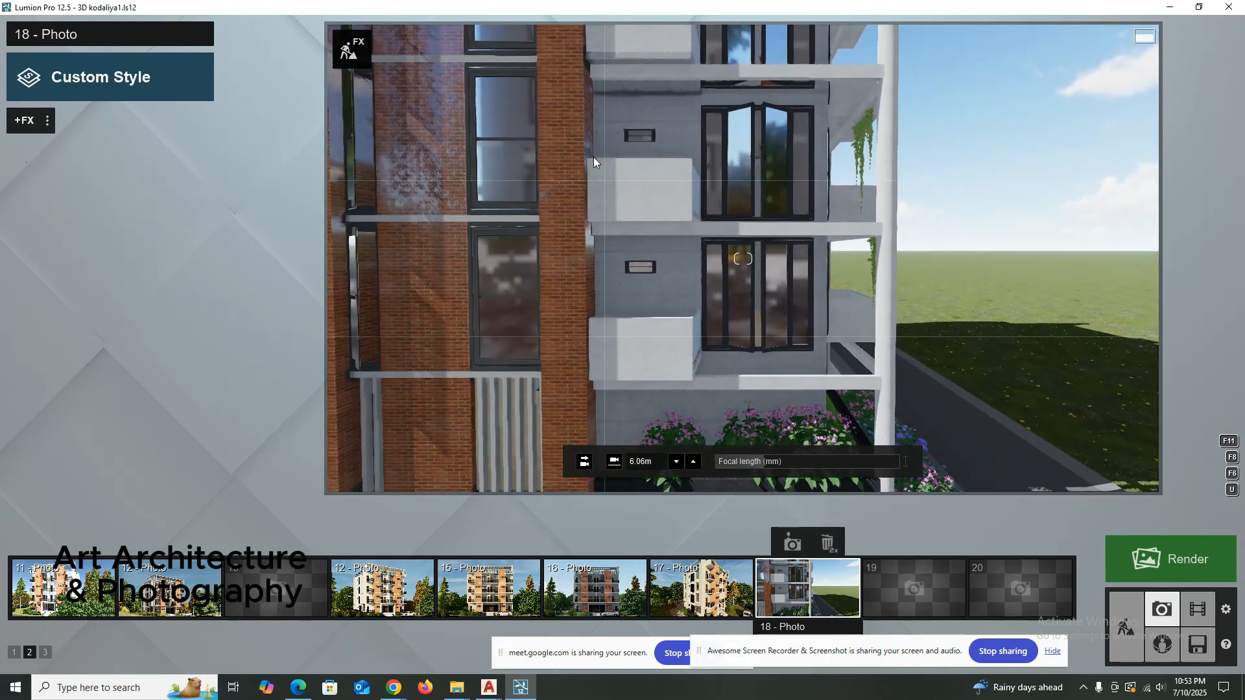
click(794, 546)
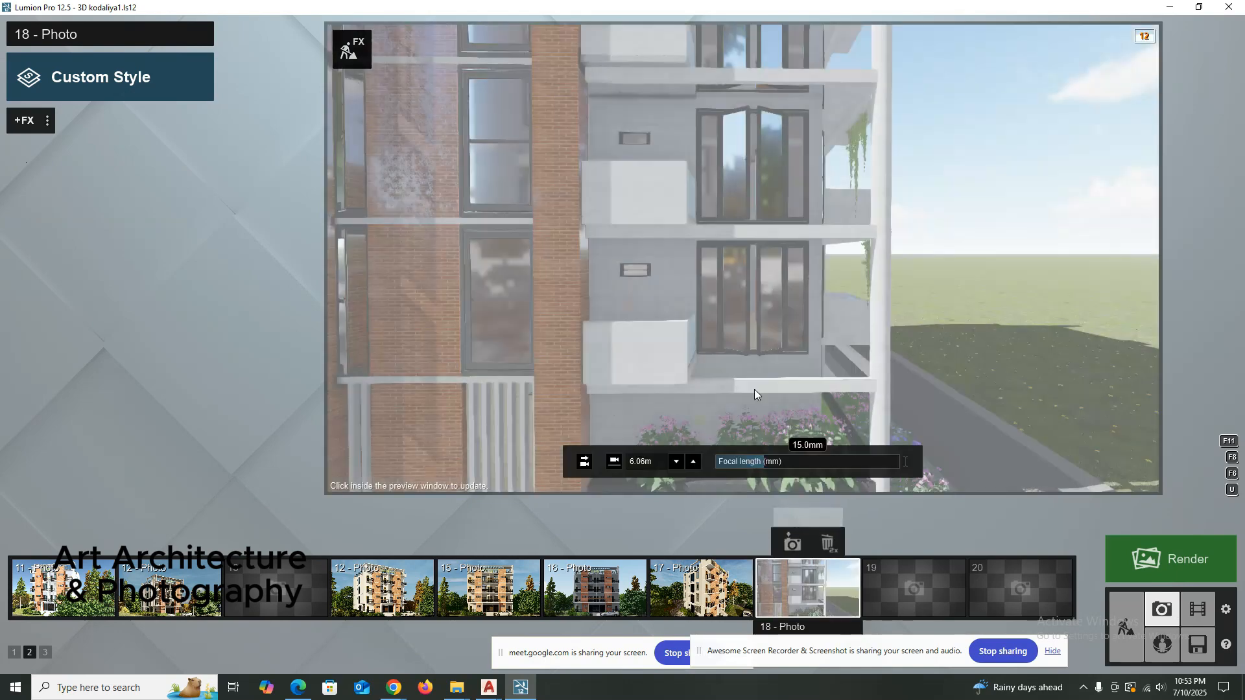
Try the Realistic style on photo 18 and return it to Custom Style.
click(84, 72)
click(578, 250)
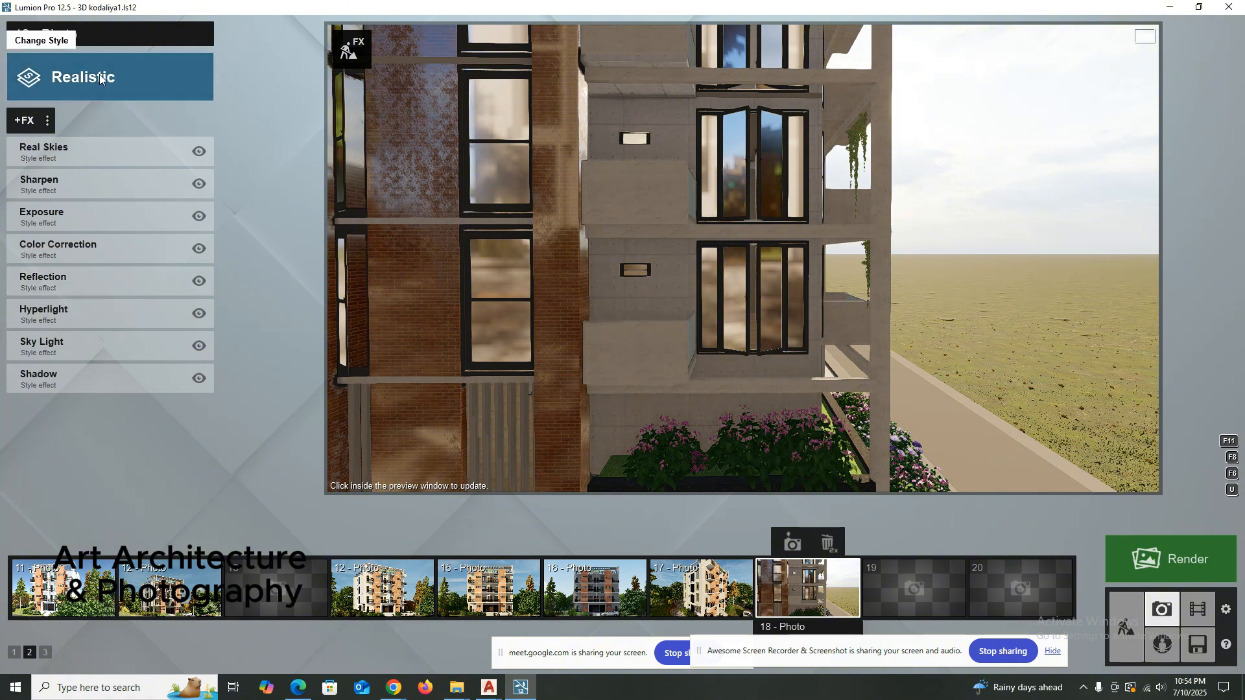
click(82, 77)
click(392, 228)
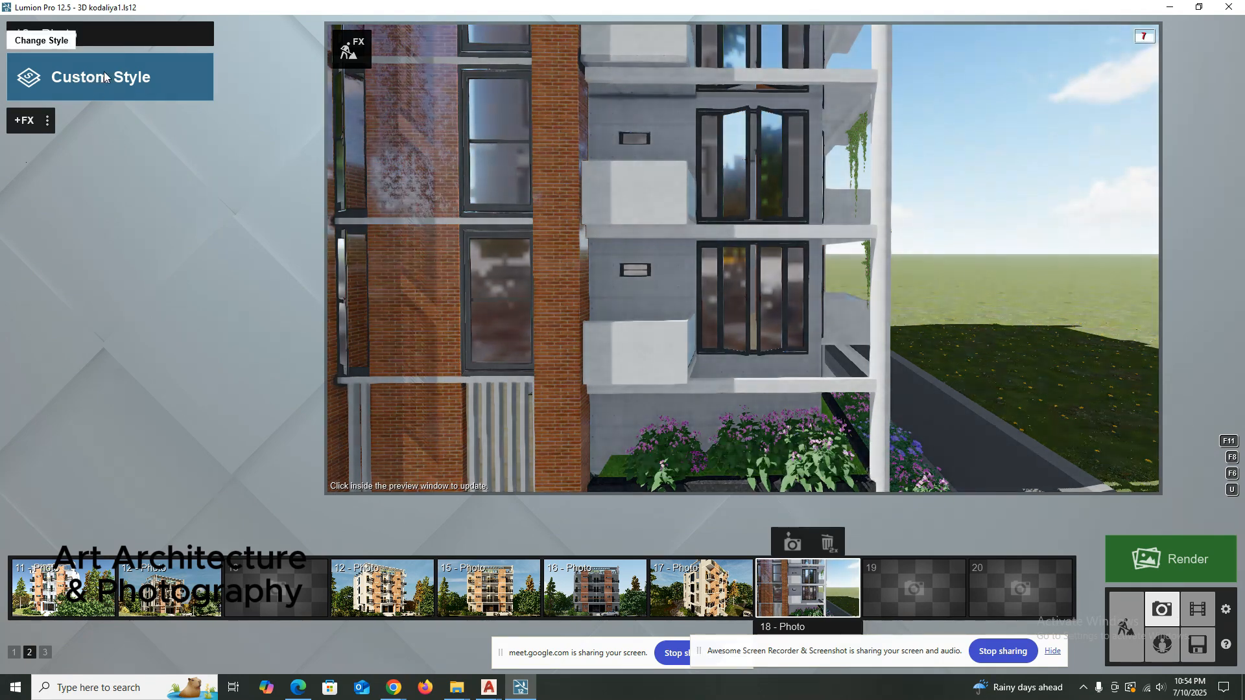
Try the Dawn and Realistic styles on photo 18, return it to Custom Style and update the preview.
click(64, 76)
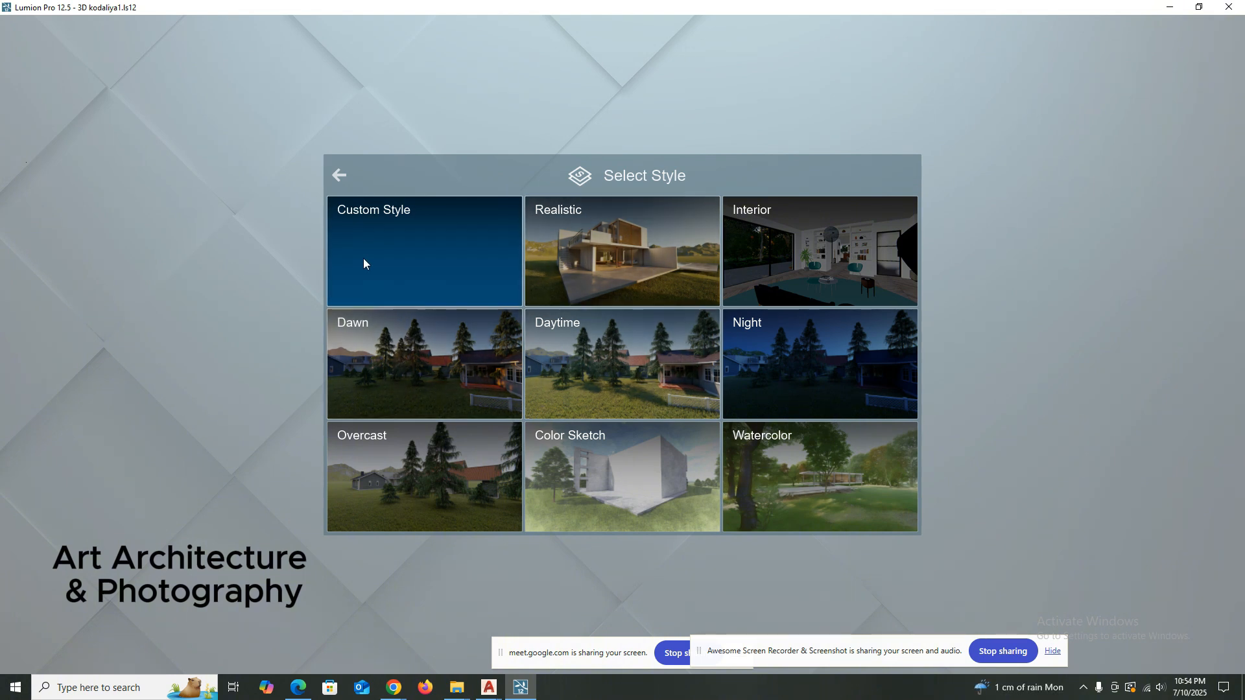
click(410, 375)
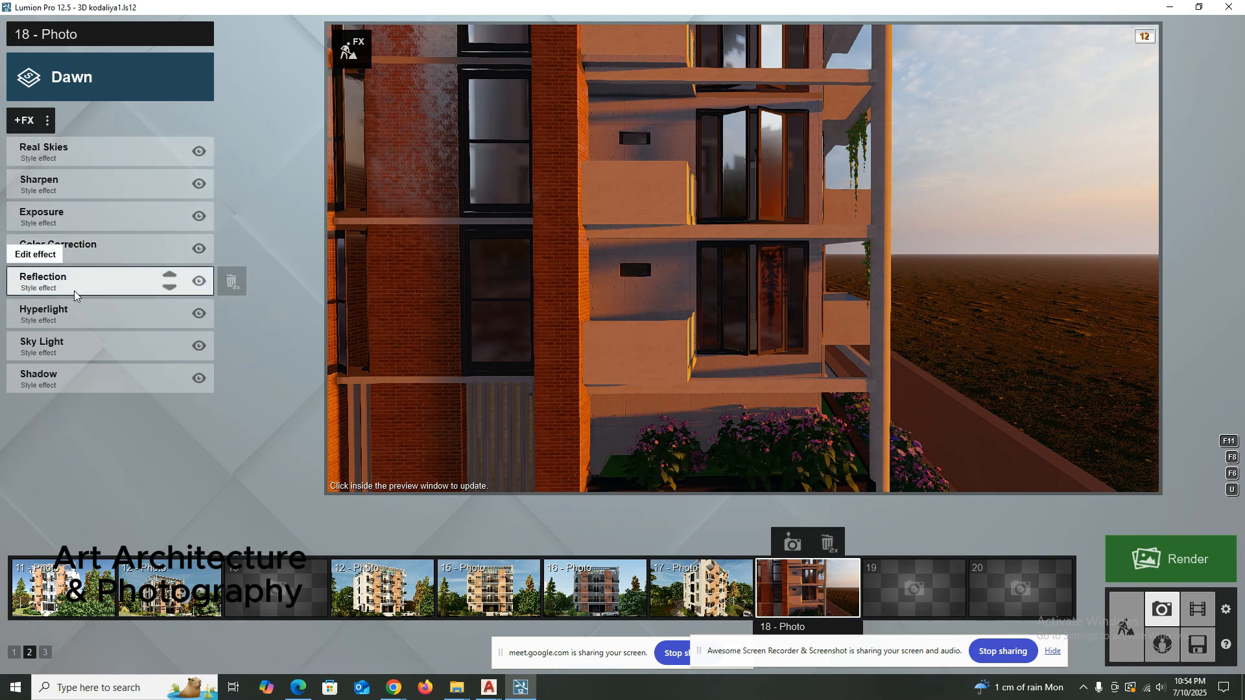
click(88, 81)
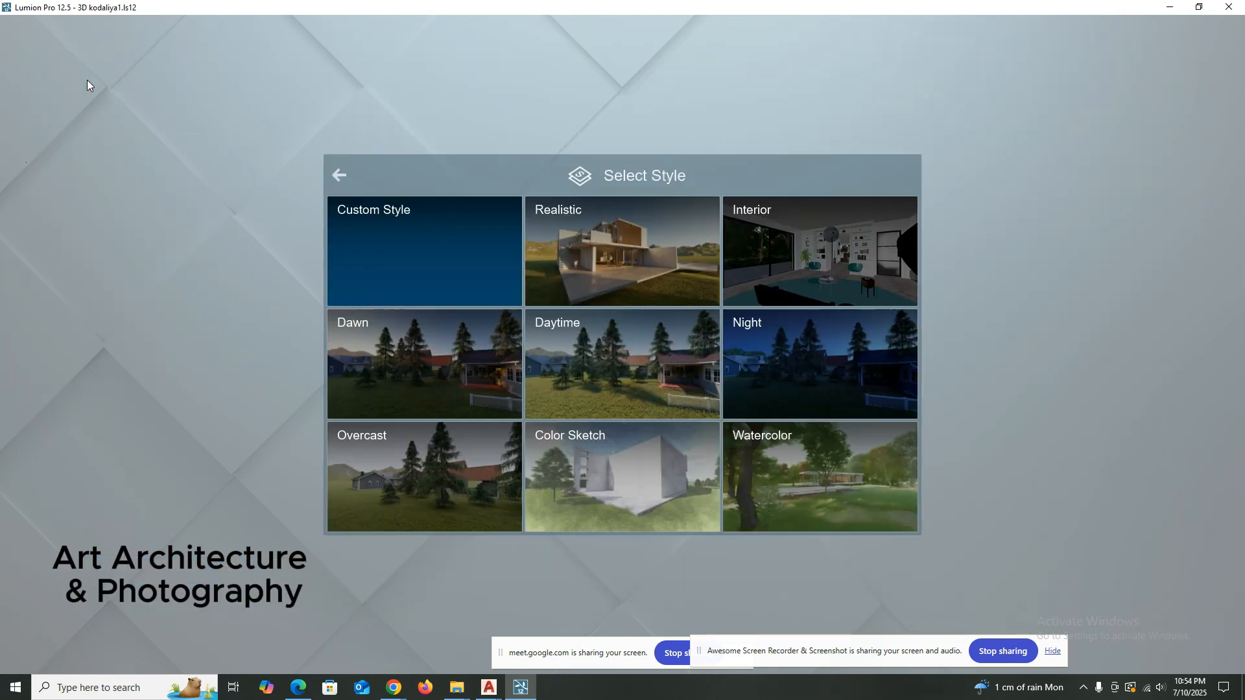
click(595, 239)
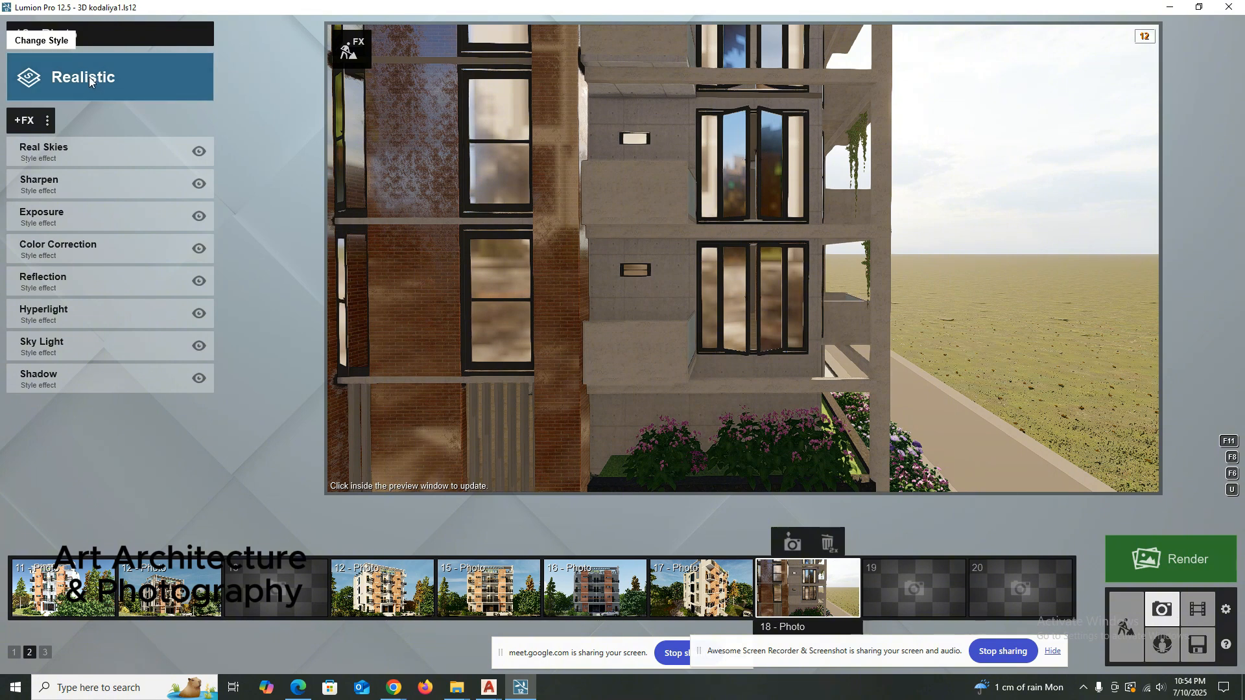
click(35, 122)
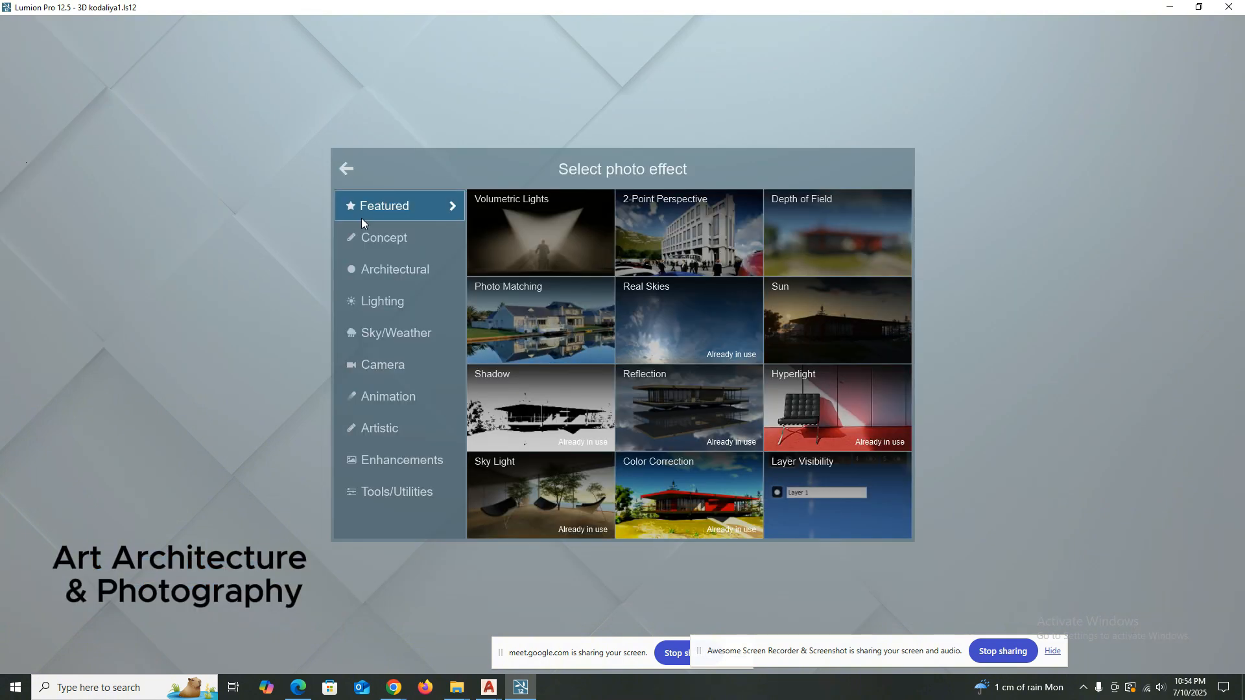
click(340, 160)
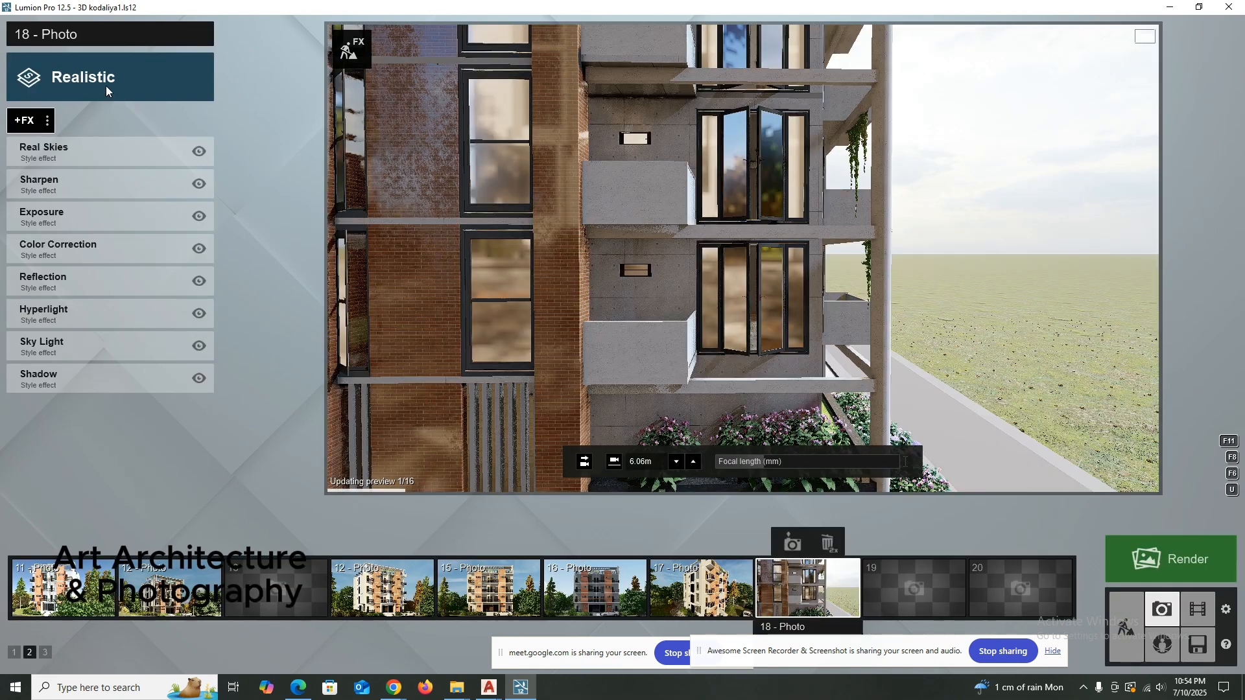
click(106, 85)
click(354, 224)
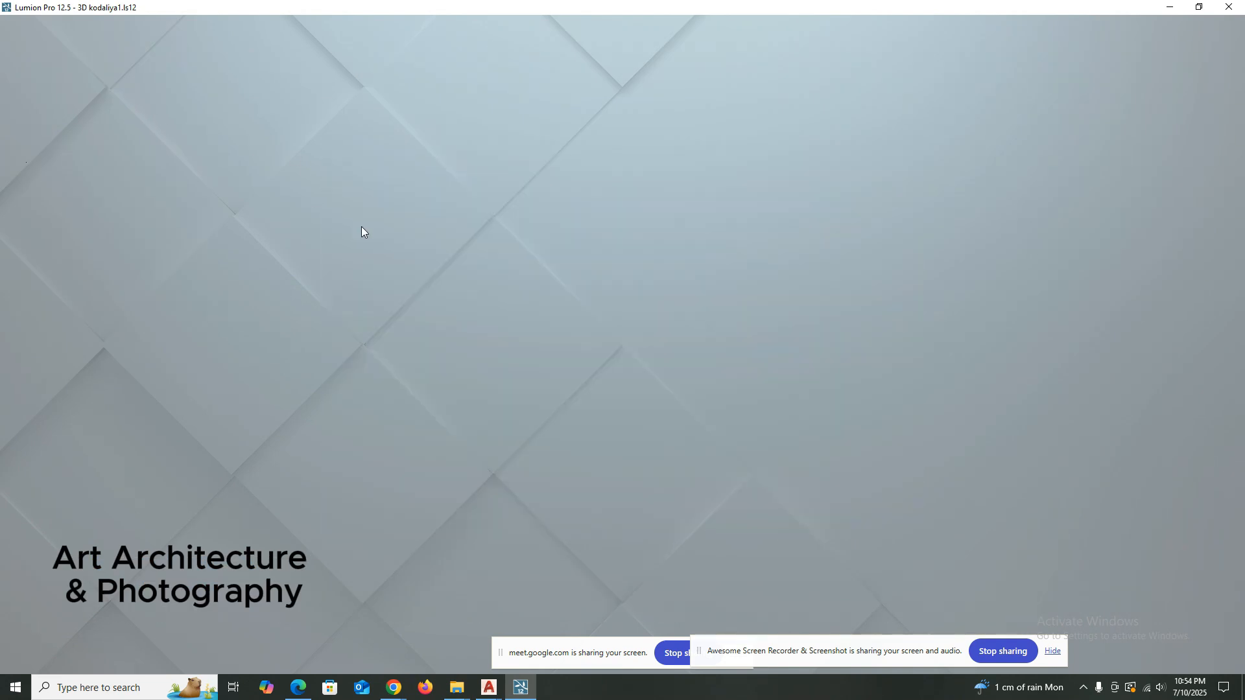
double_click(734, 208)
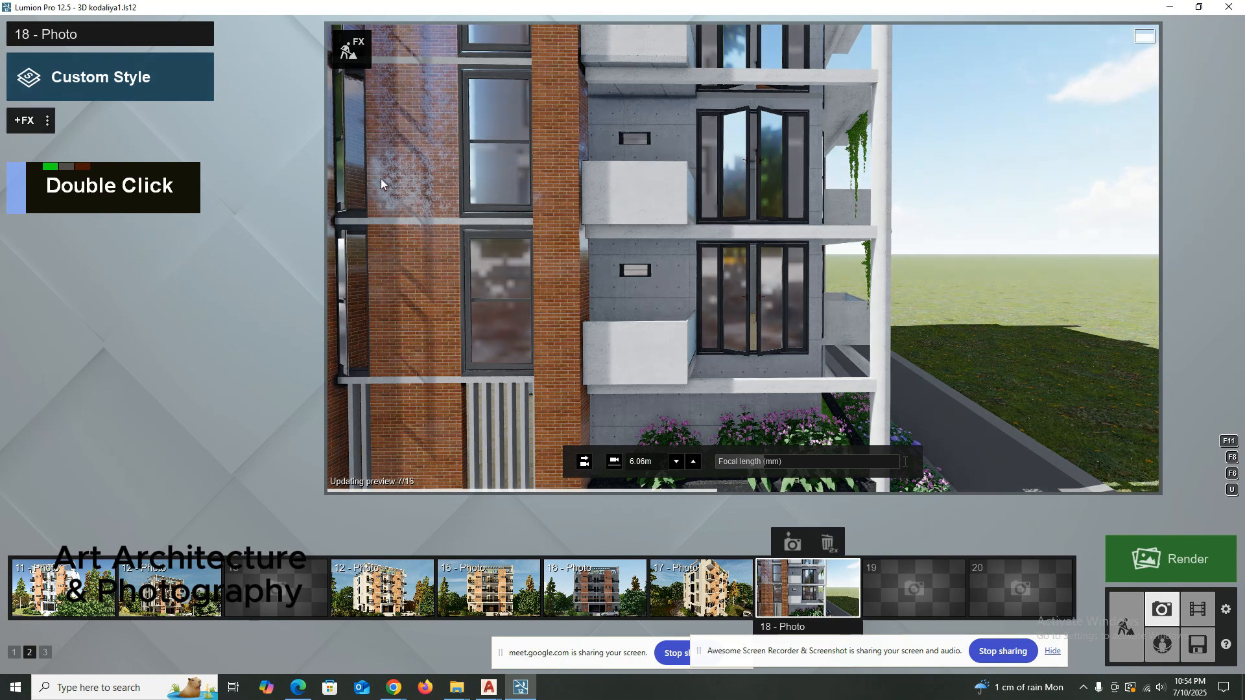
Add the 2-Point Perspective and Reflection effects to photo 18.
click(29, 121)
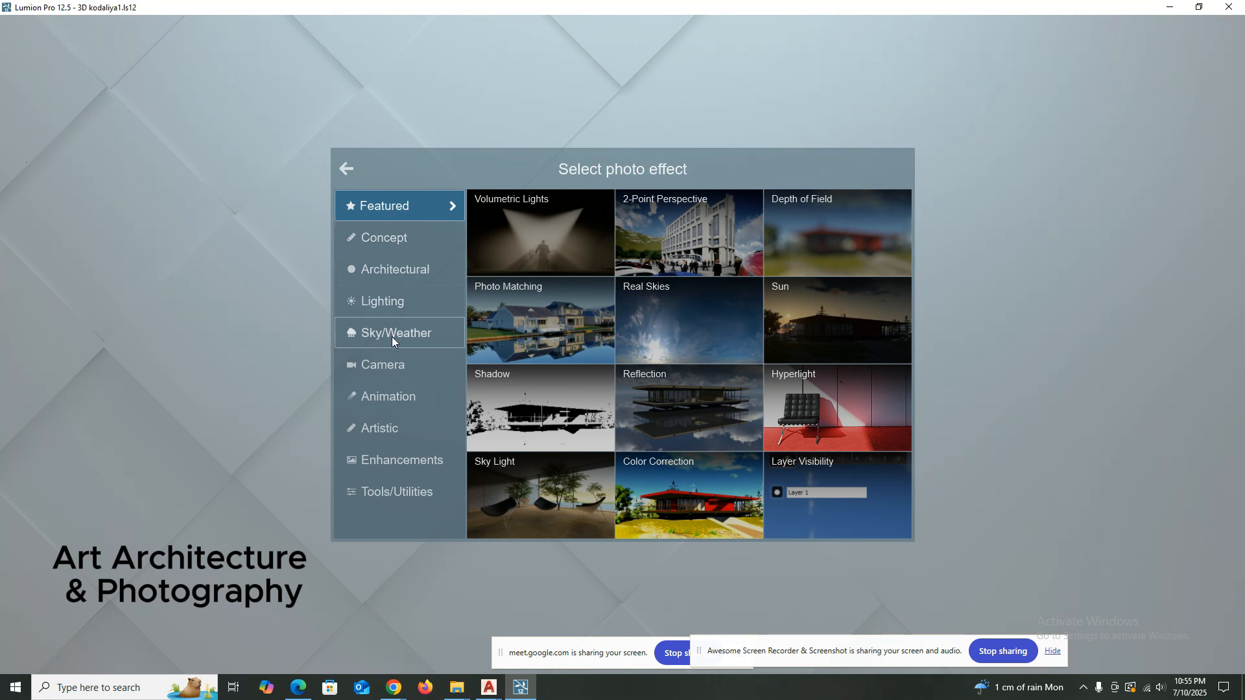
click(671, 232)
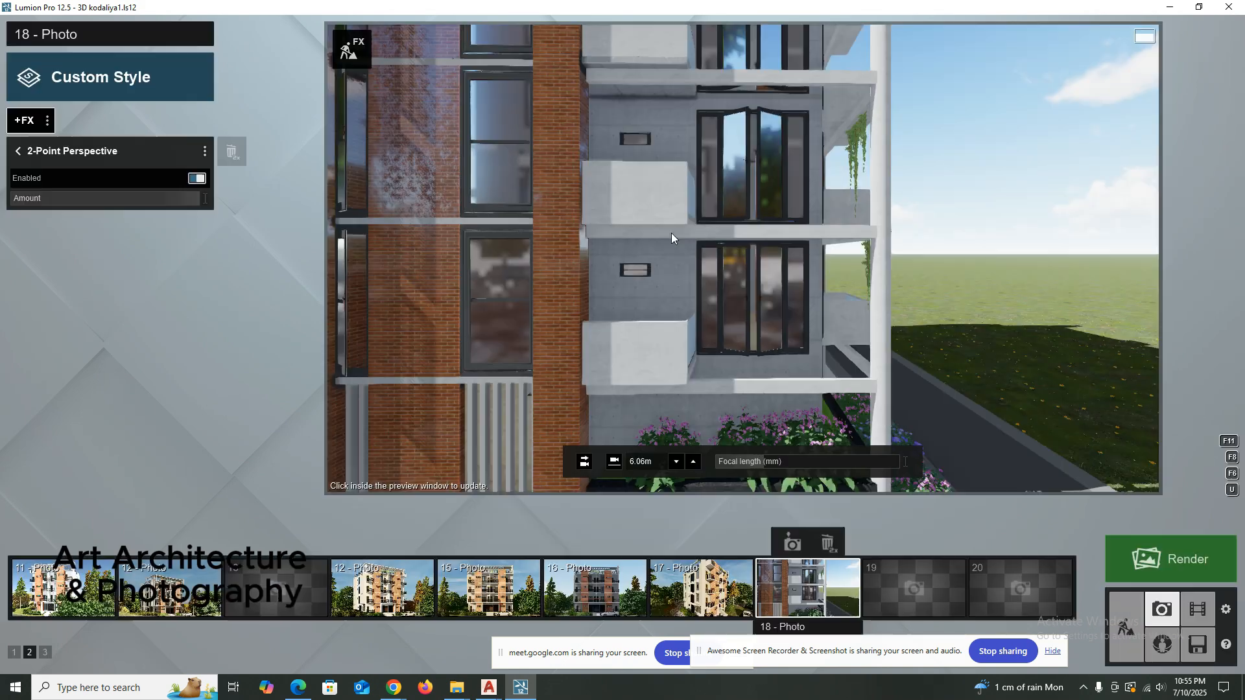
click(21, 122)
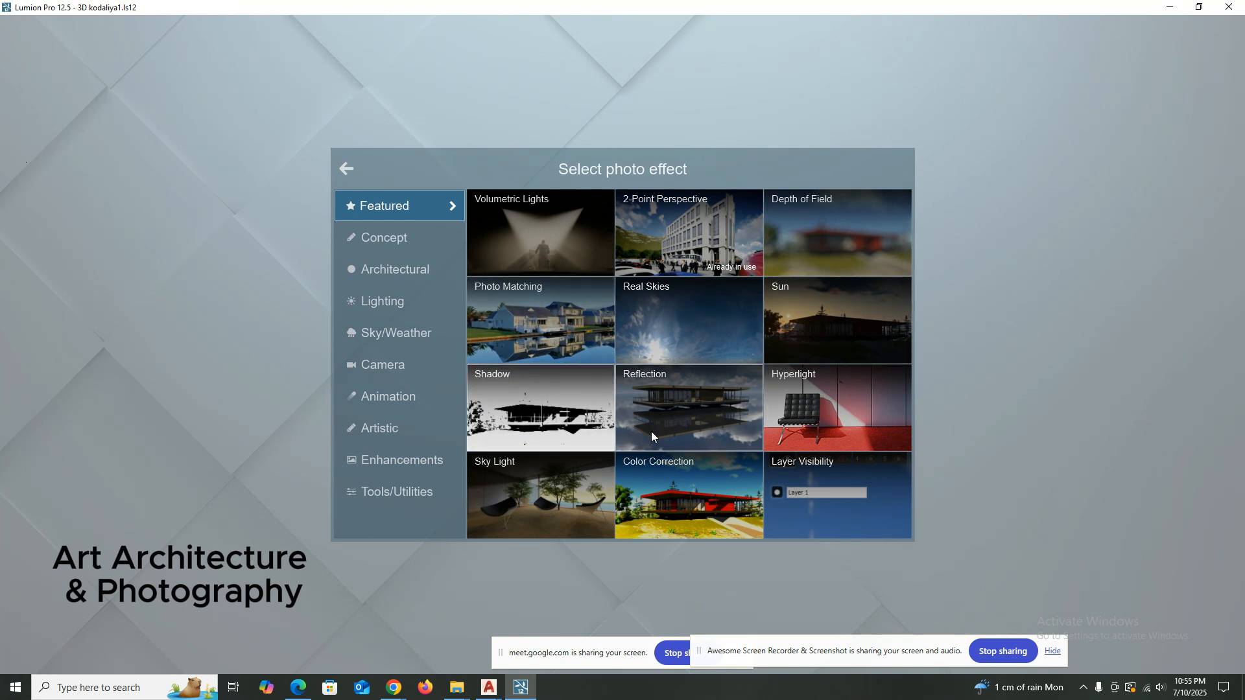
click(398, 243)
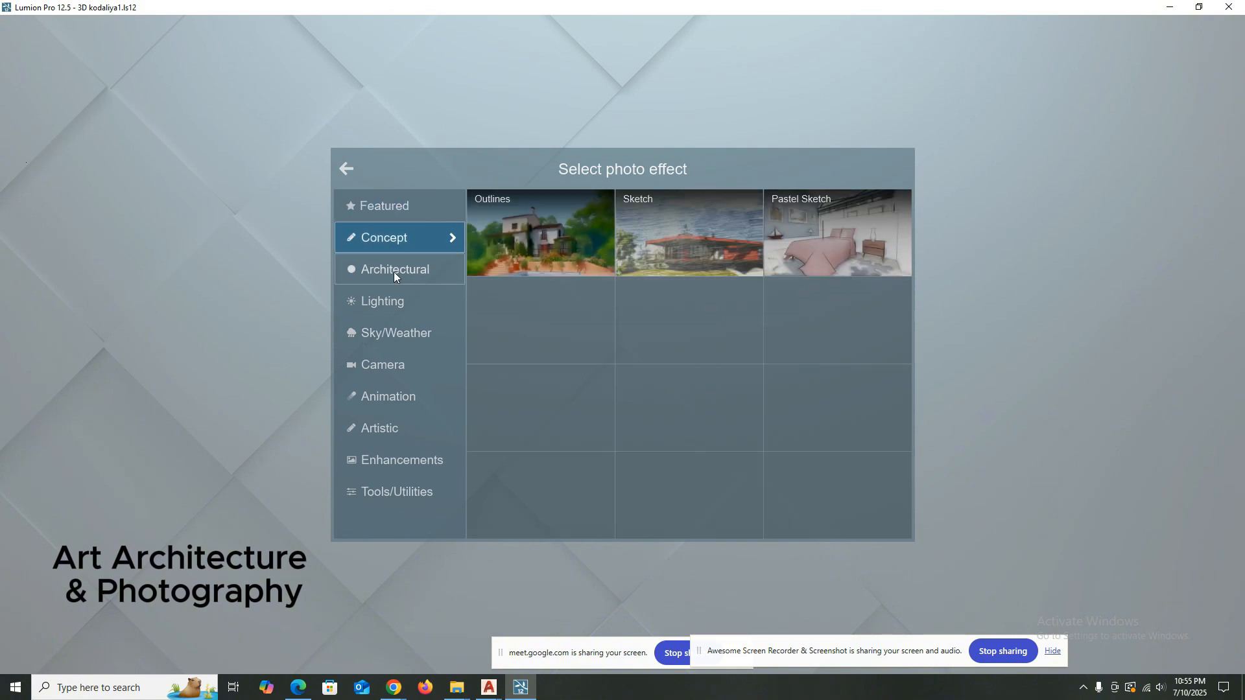
click(394, 271)
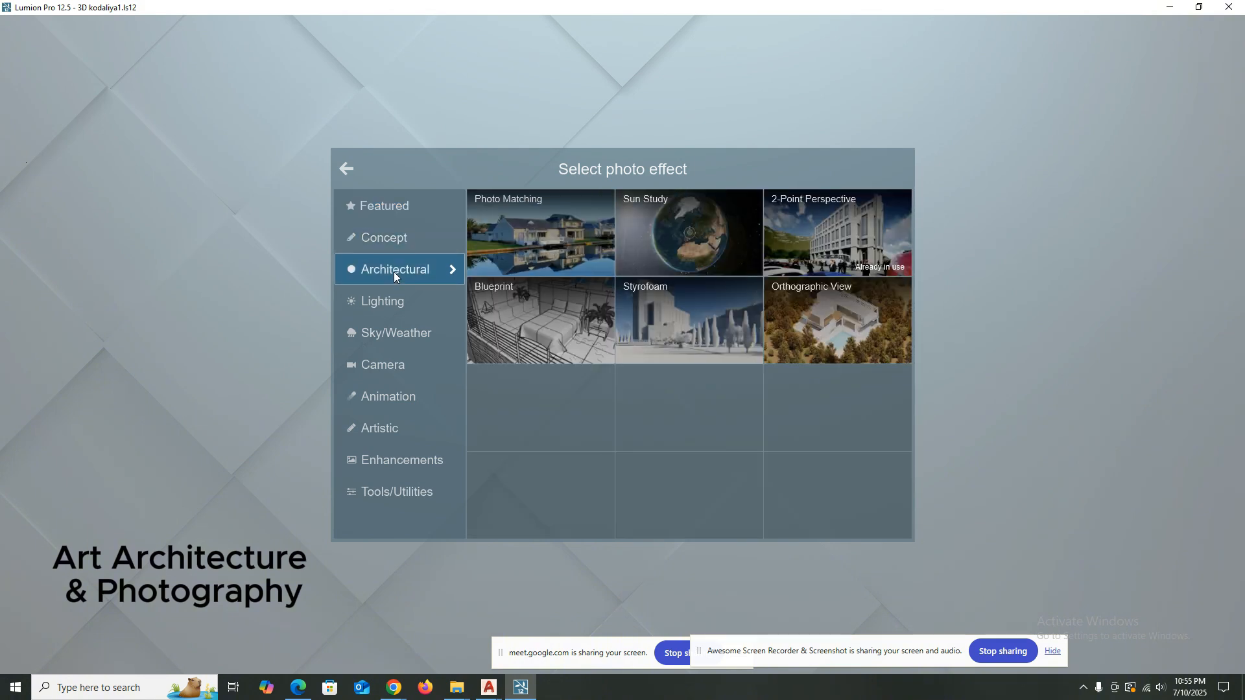
click(369, 224)
double_click(392, 216)
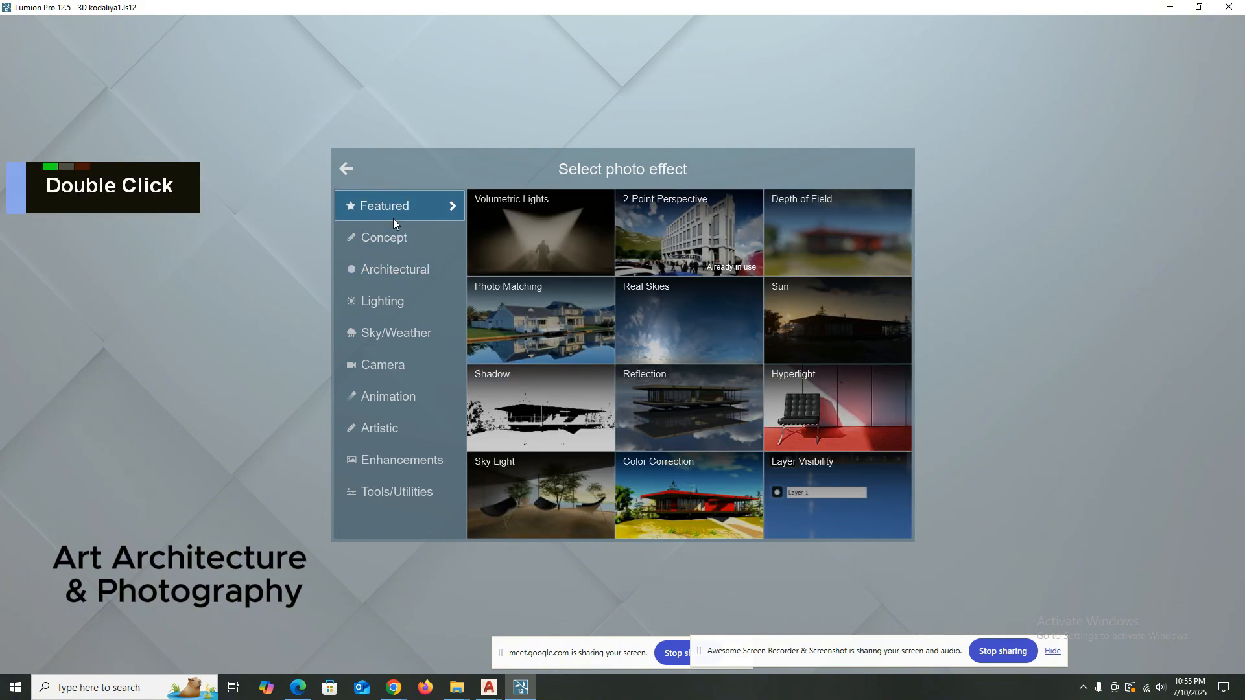
click(678, 399)
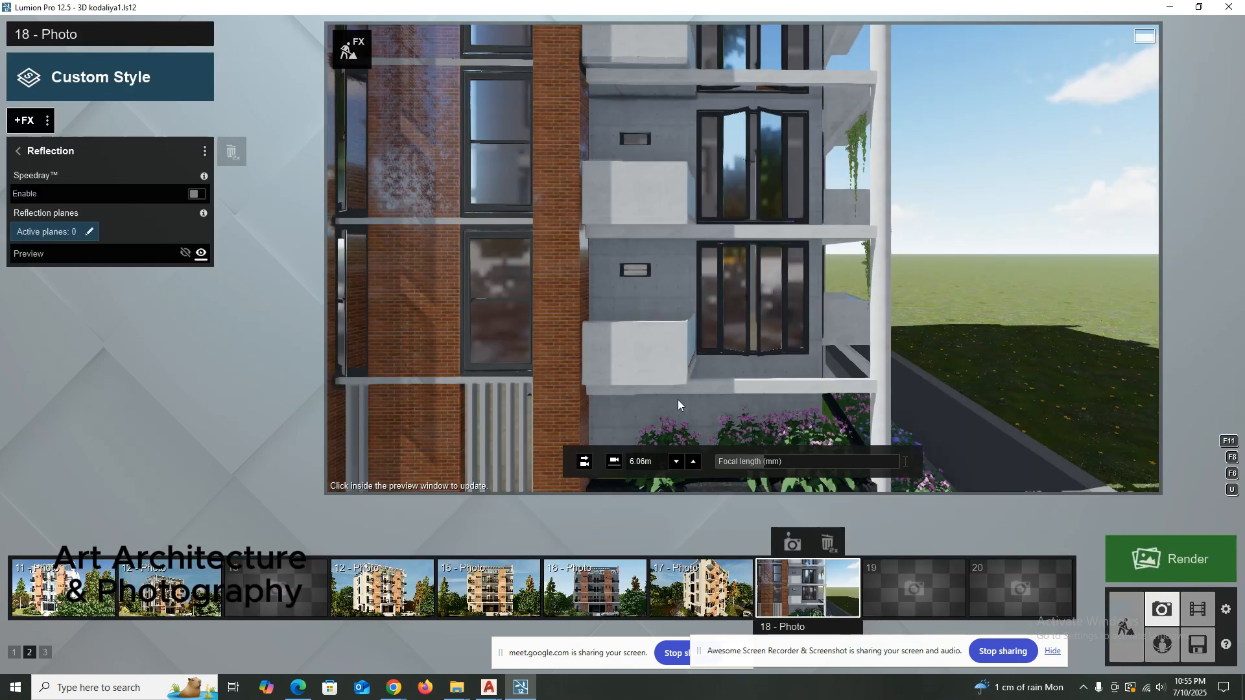
click(19, 152)
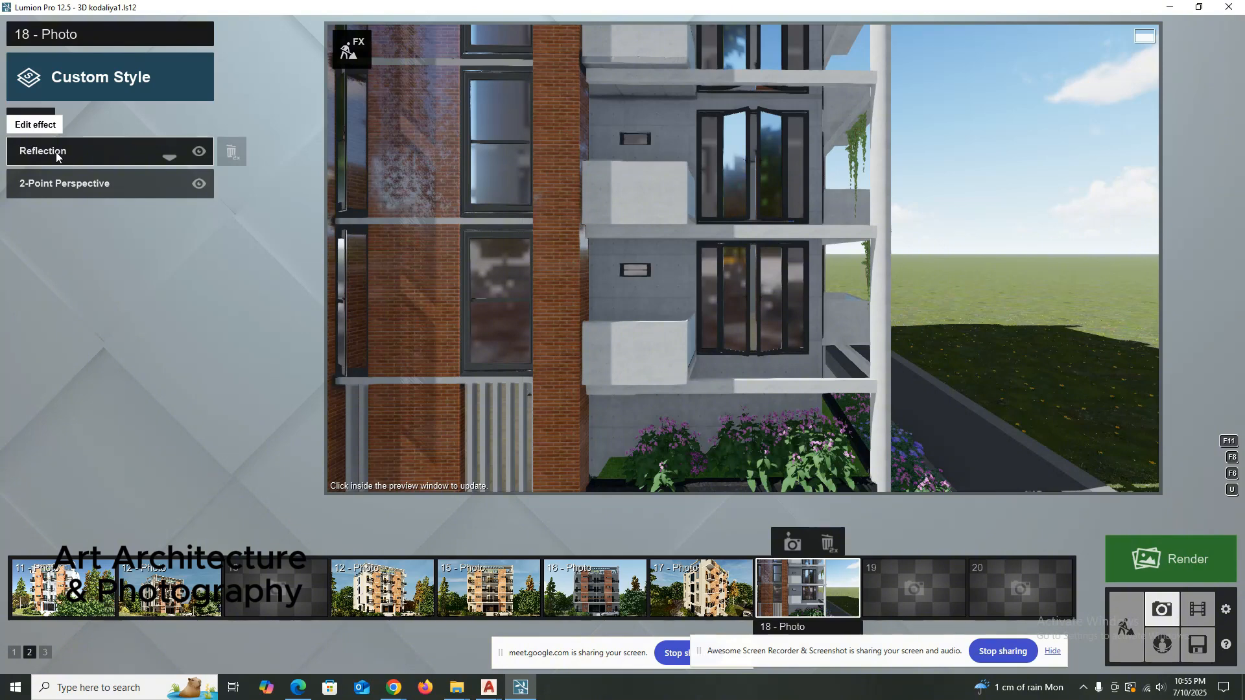
Add the Photo Matching and Hyperlight effects to photo 18, keeping their default settings.
click(36, 122)
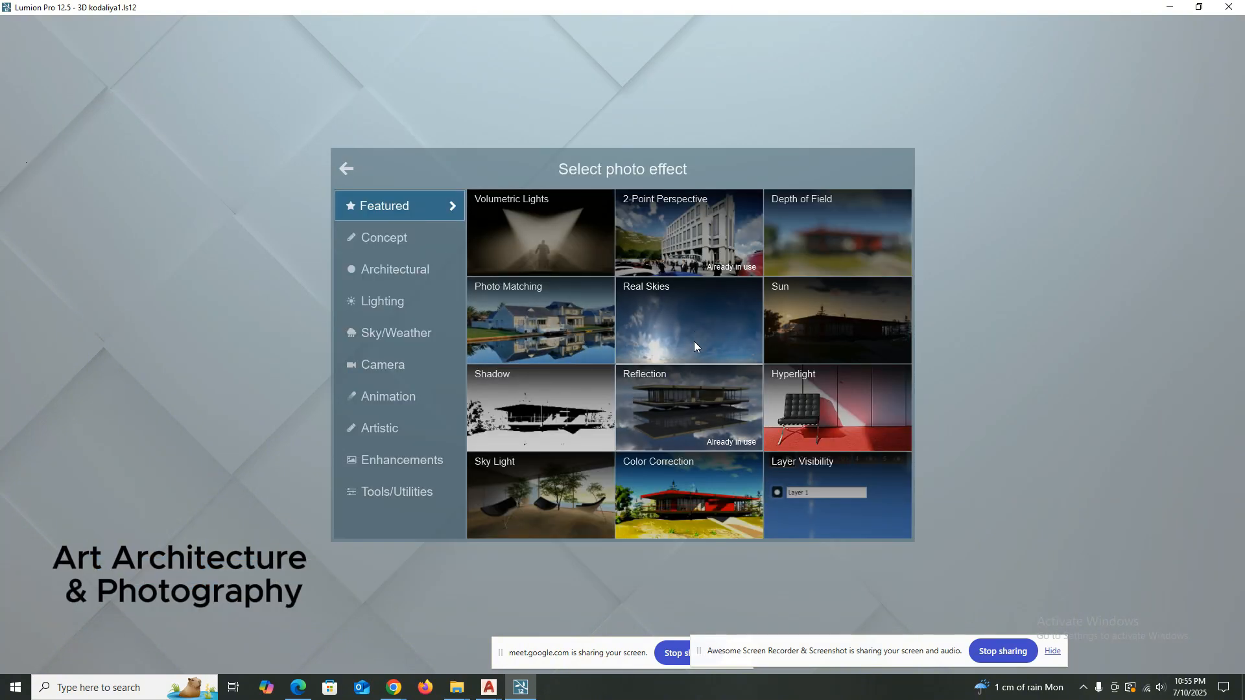
click(550, 316)
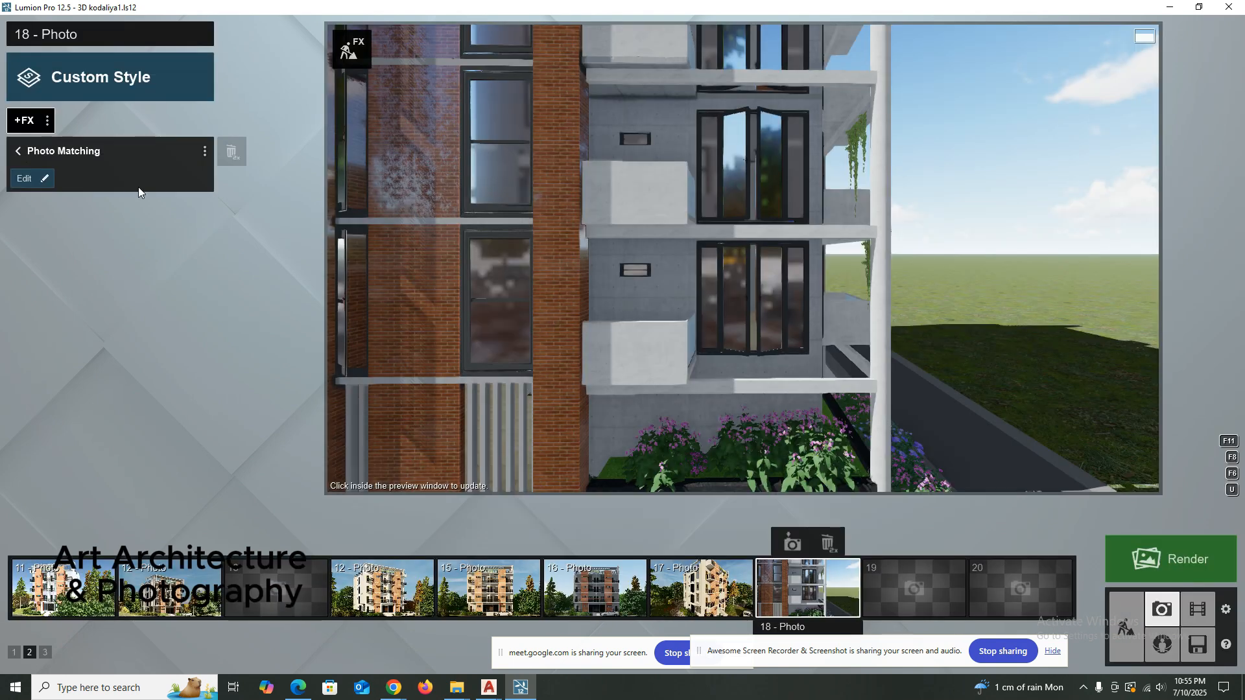
click(18, 151)
click(22, 123)
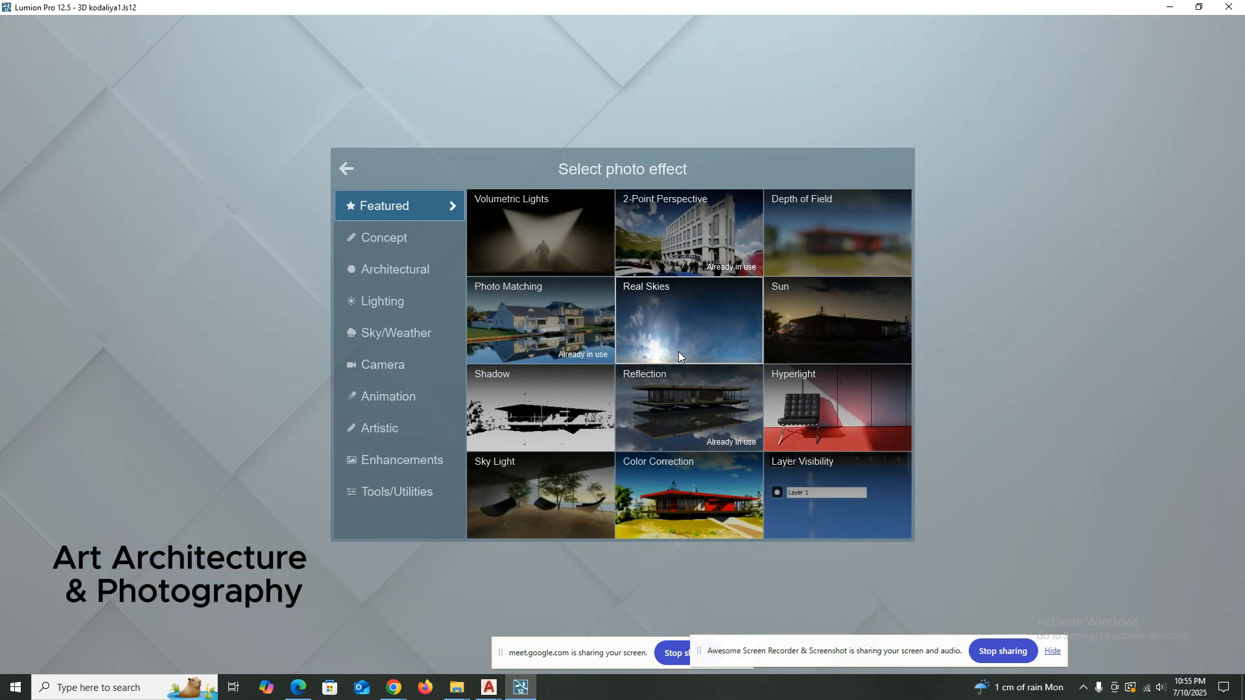
click(818, 395)
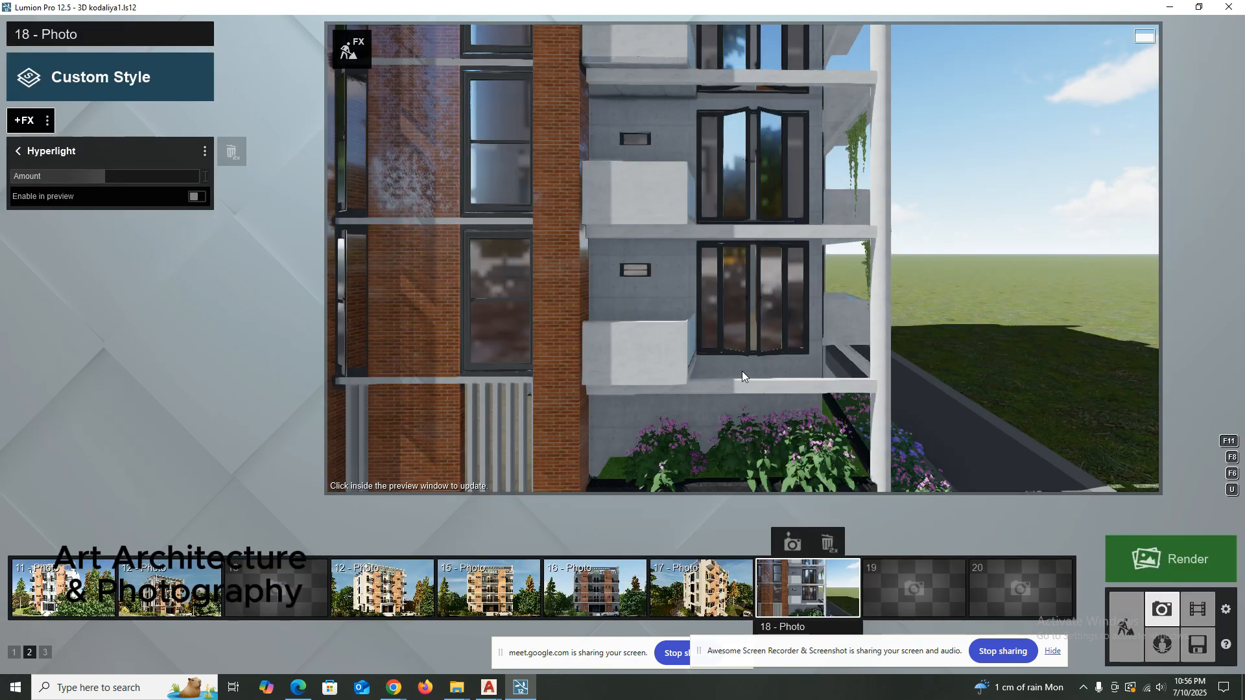
click(19, 151)
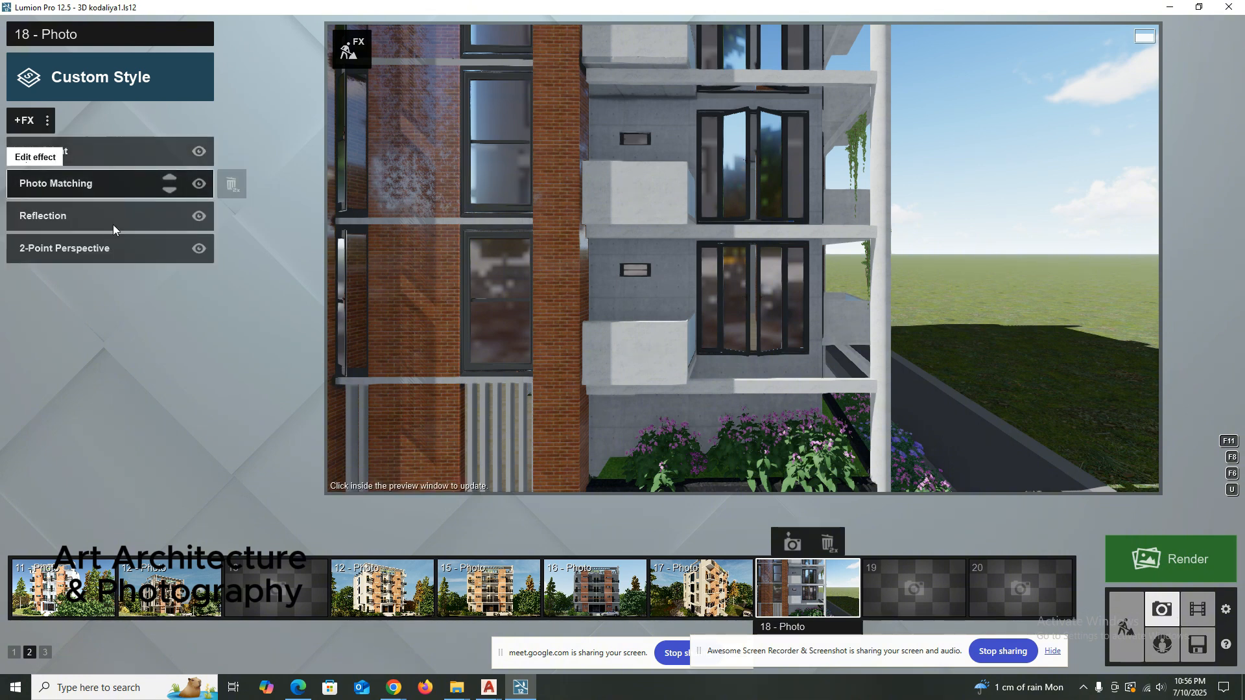
Add three reflection planes to the Reflection effect: the brick-side window glass, the brick wall beside it and the brick column next to the balconies.
click(75, 223)
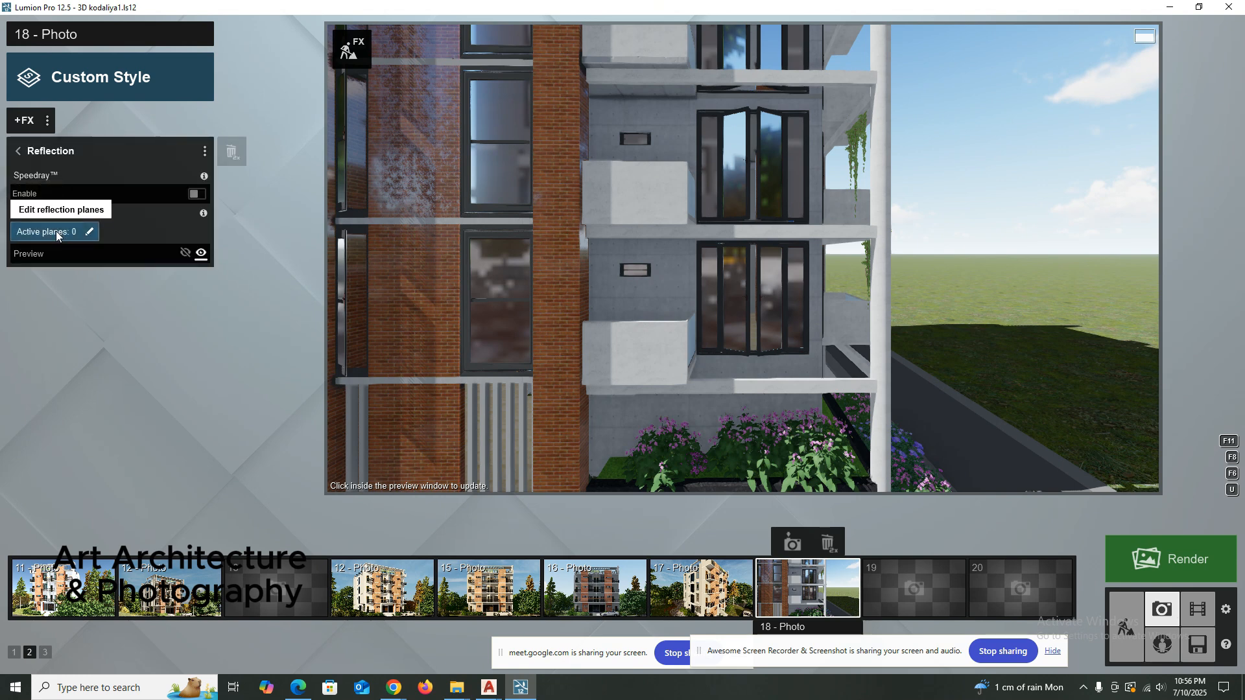
click(16, 151)
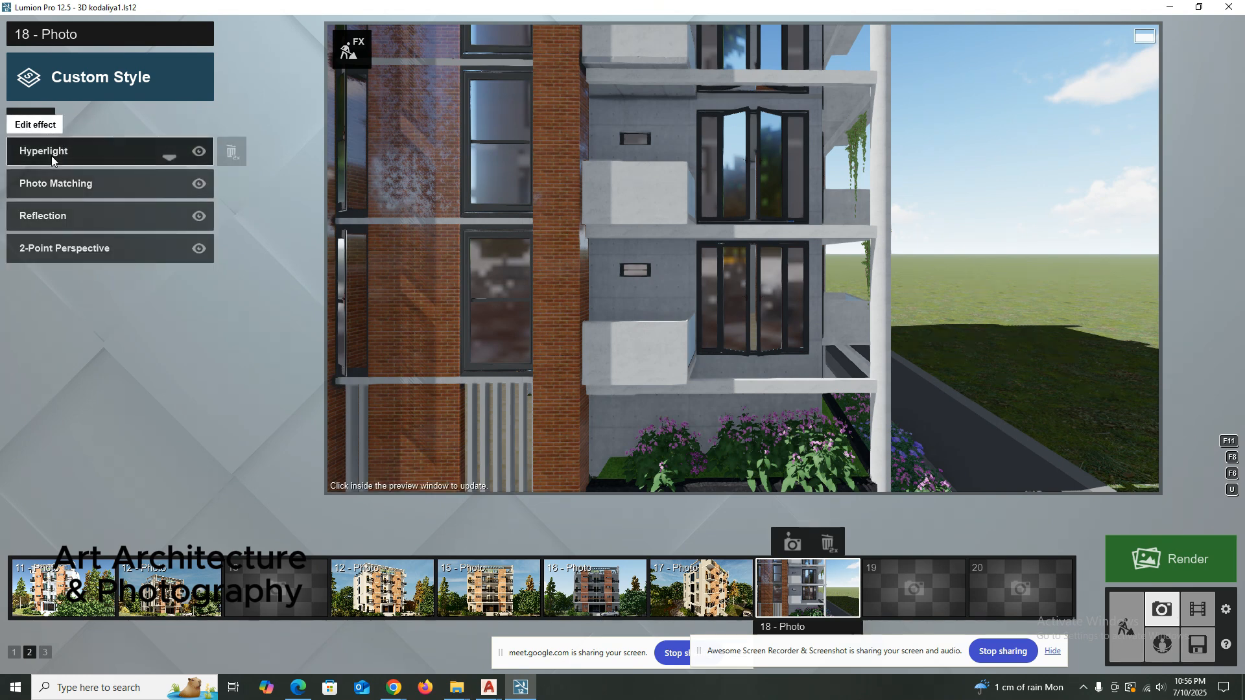
click(57, 217)
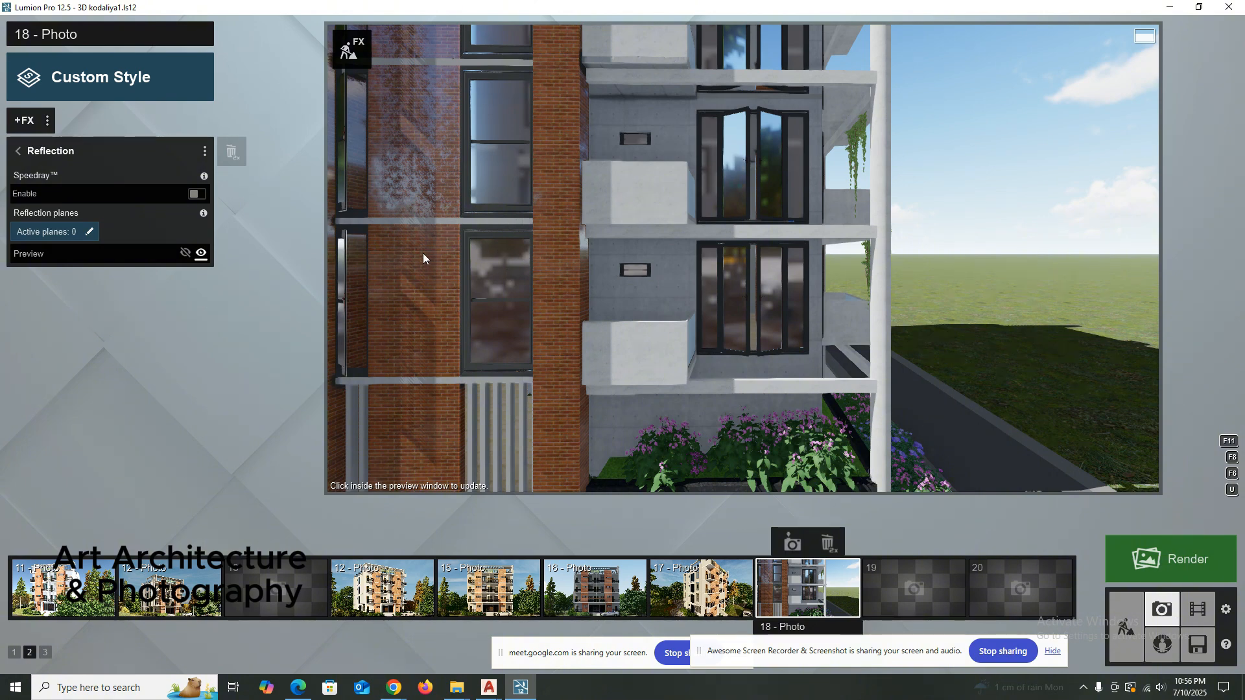
click(71, 231)
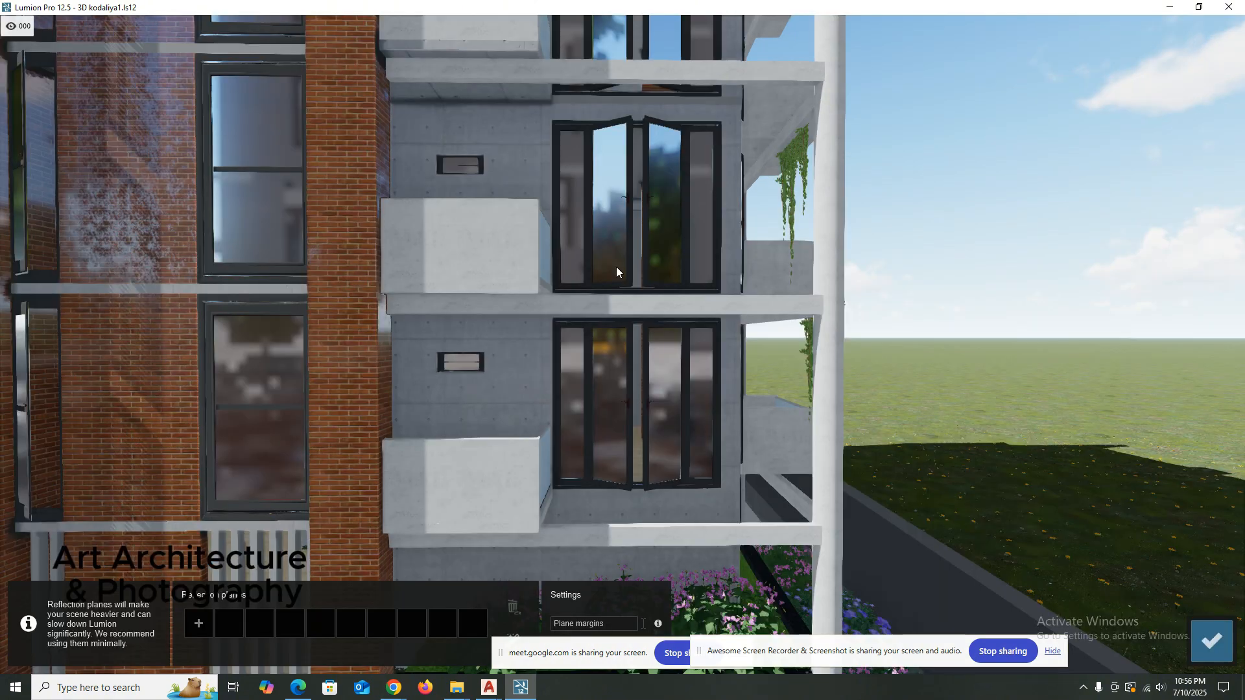
click(199, 623)
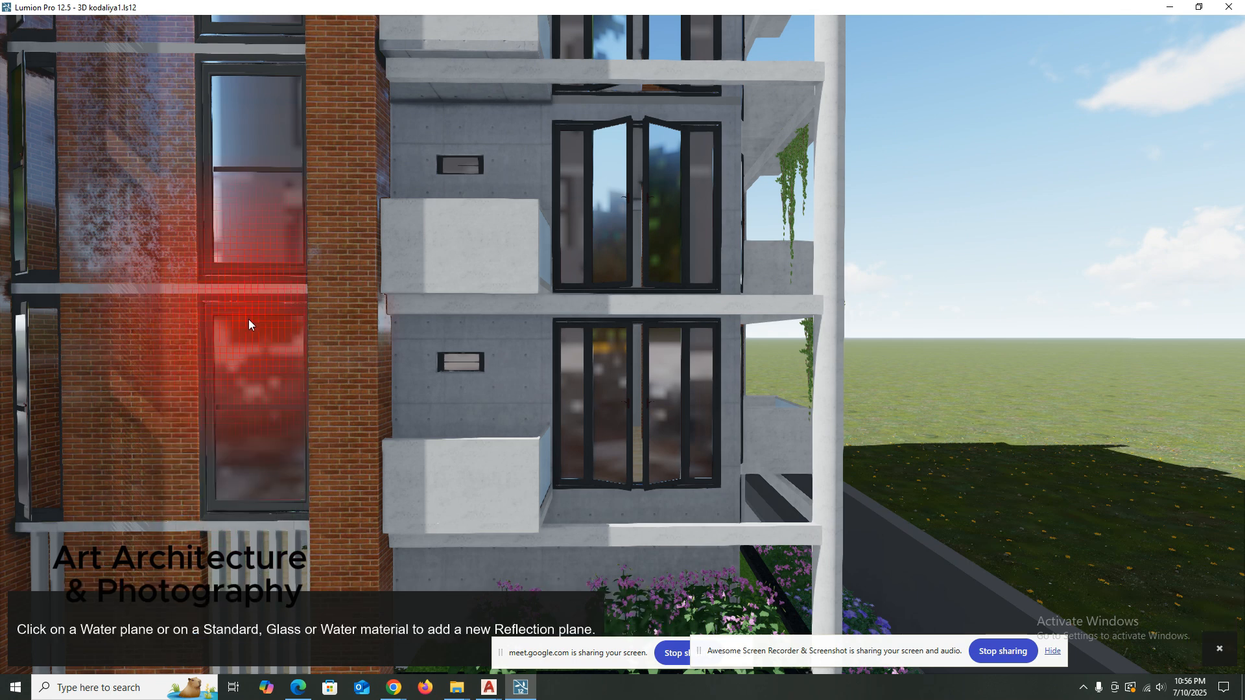
click(250, 337)
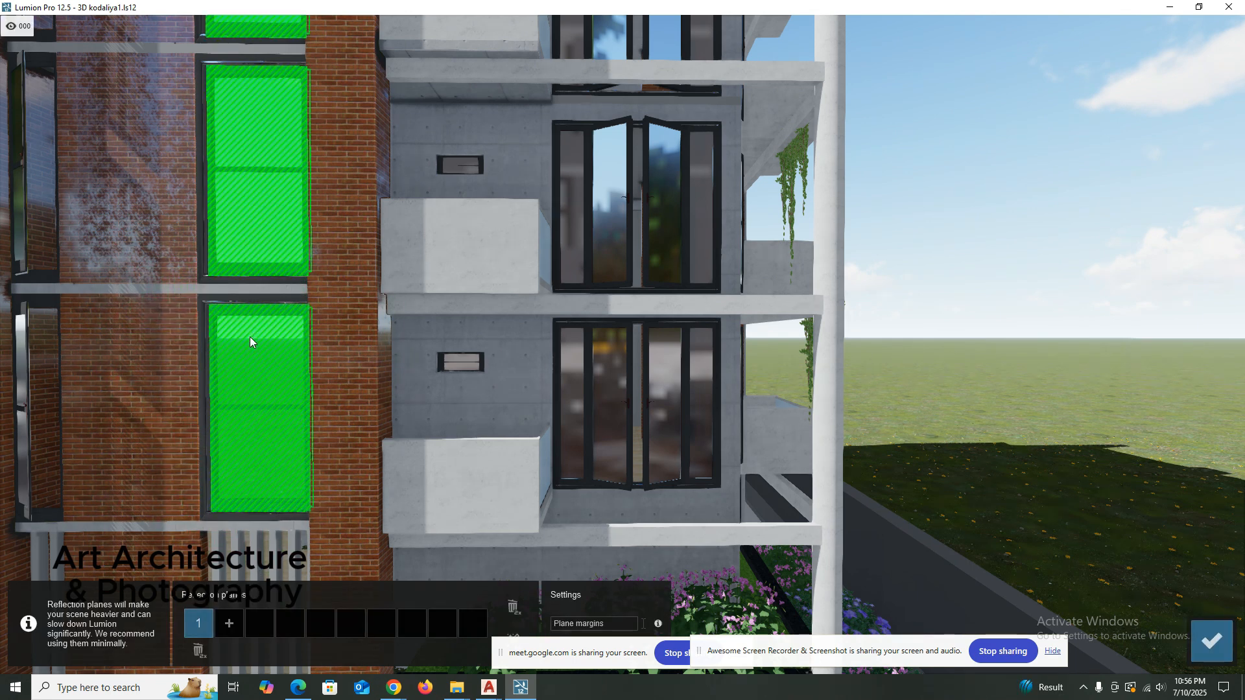
click(232, 624)
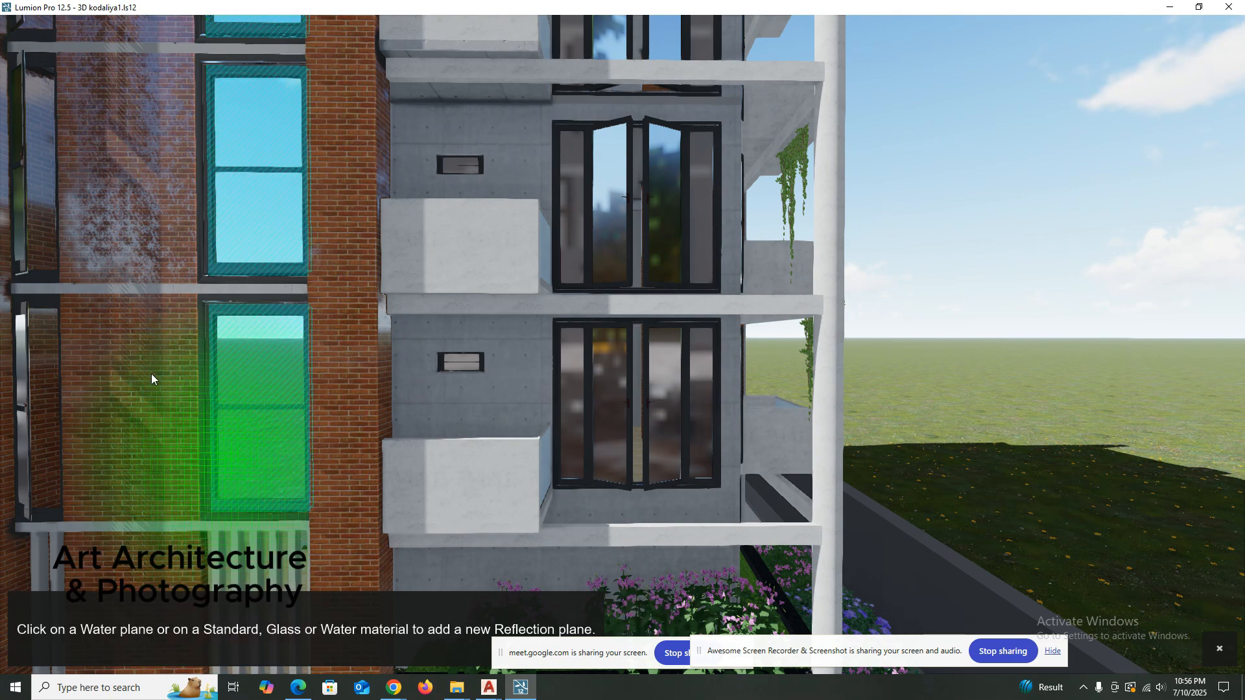
click(146, 364)
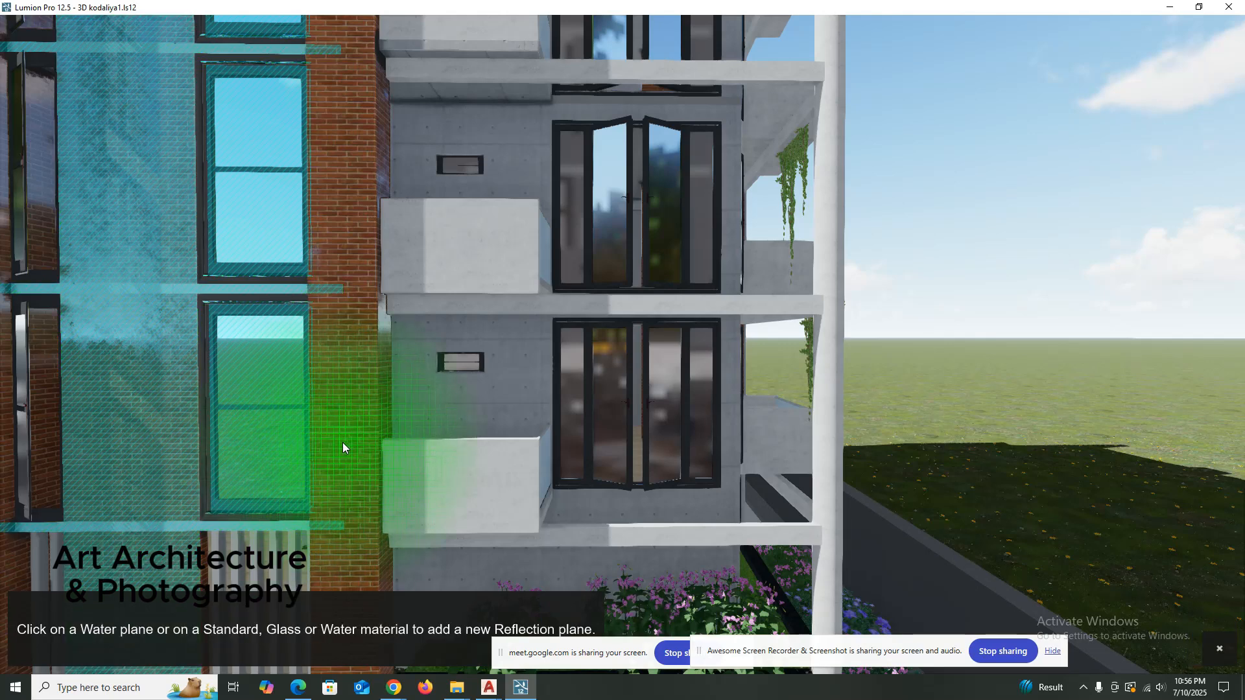
click(342, 442)
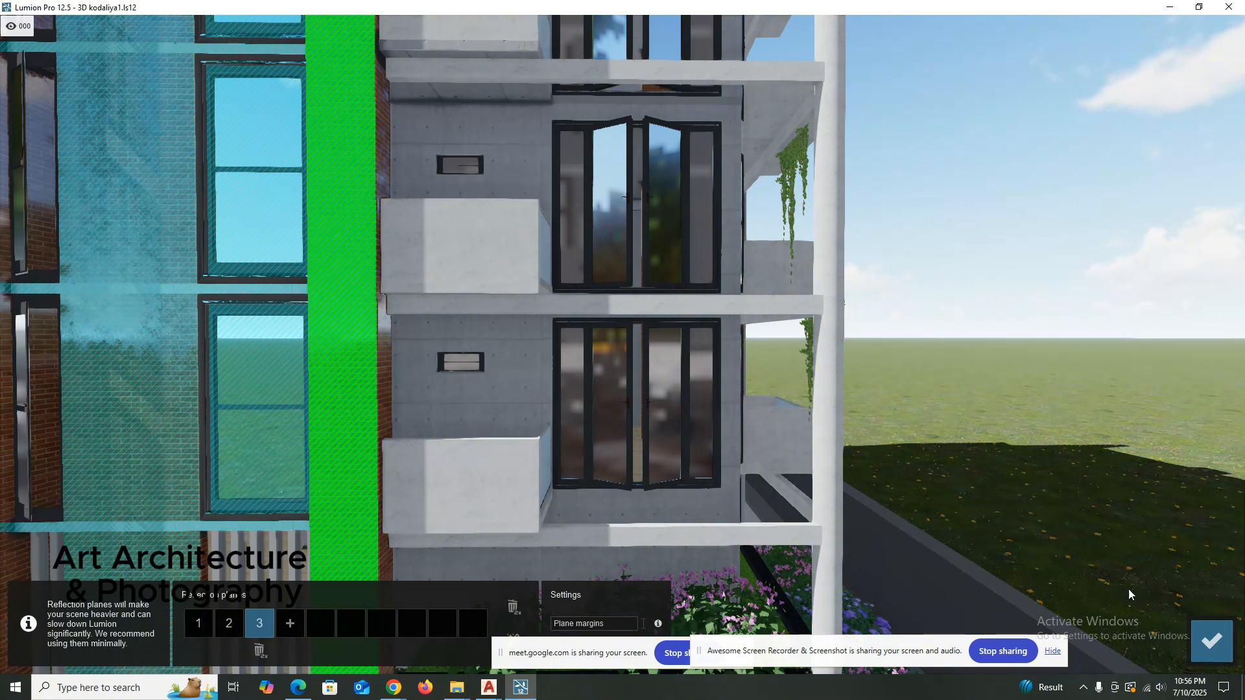
click(1208, 635)
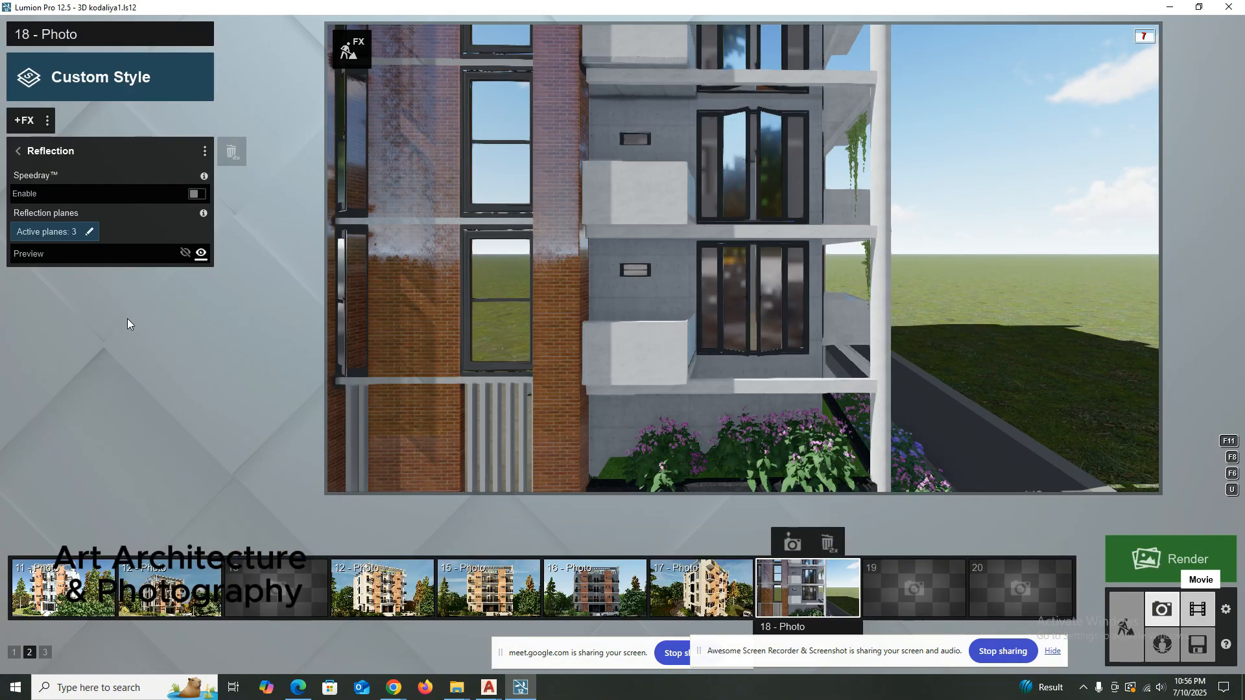
click(19, 151)
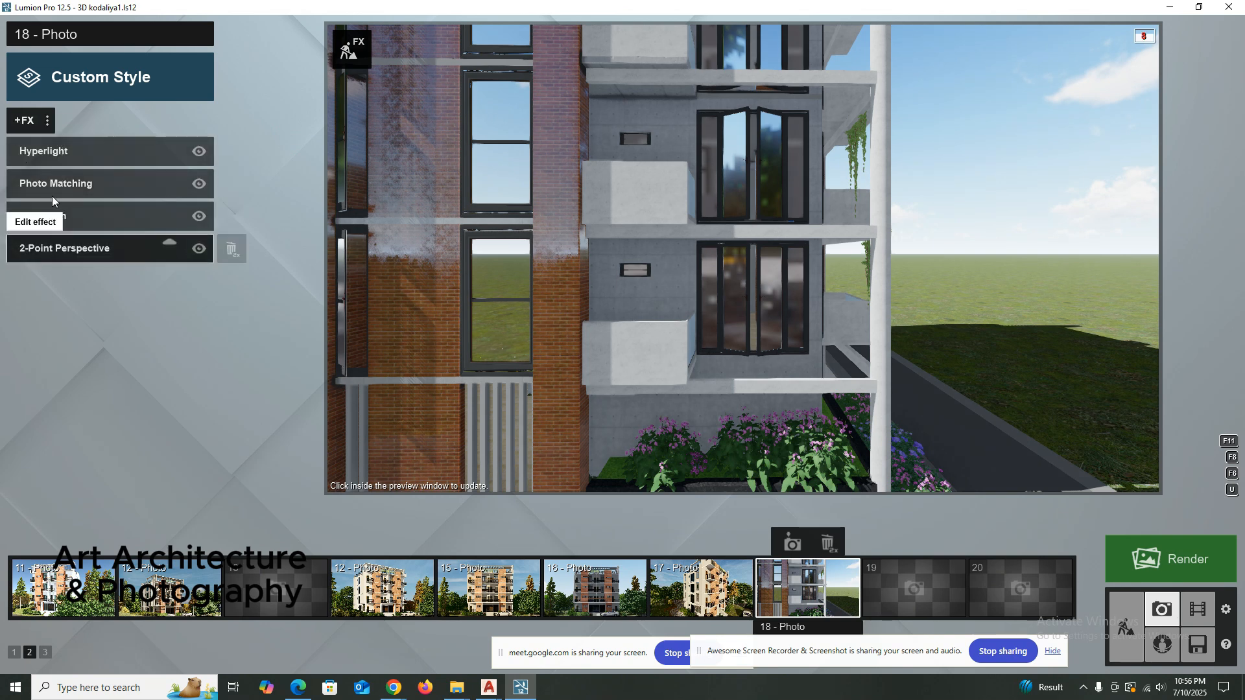
Raise the Hyperlight effect's amount to roughly four-fifths of its range.
click(45, 151)
drag(107, 174, 170, 179)
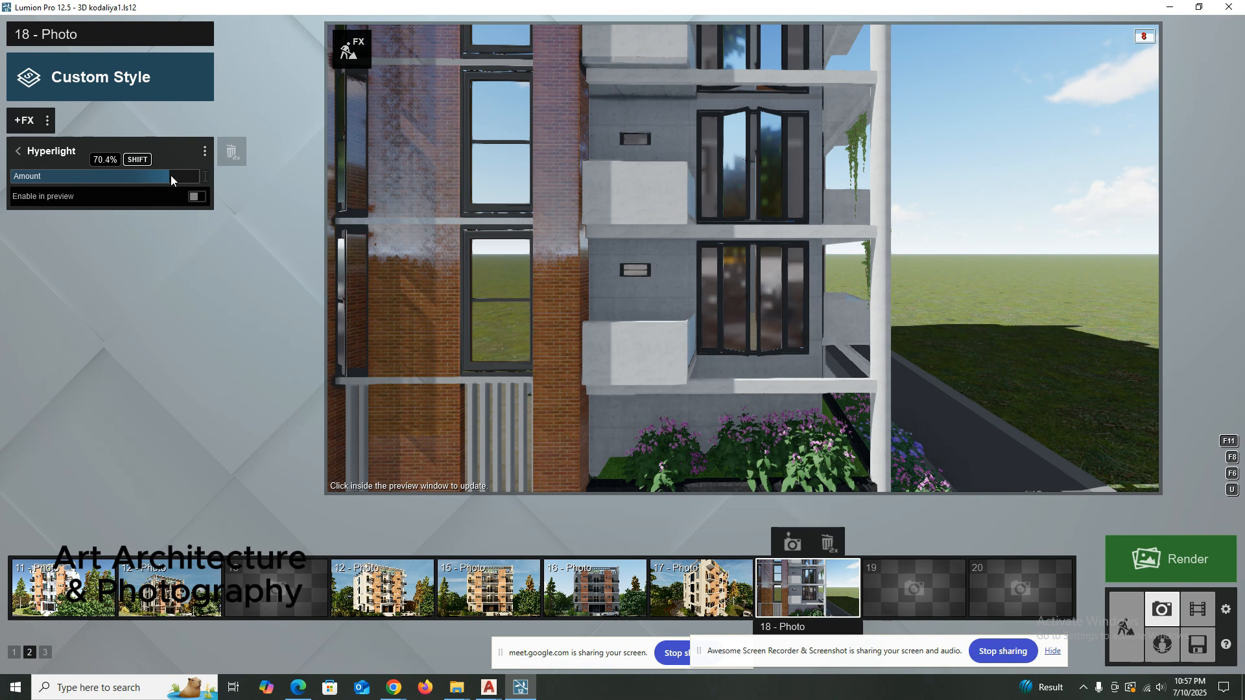
click(17, 152)
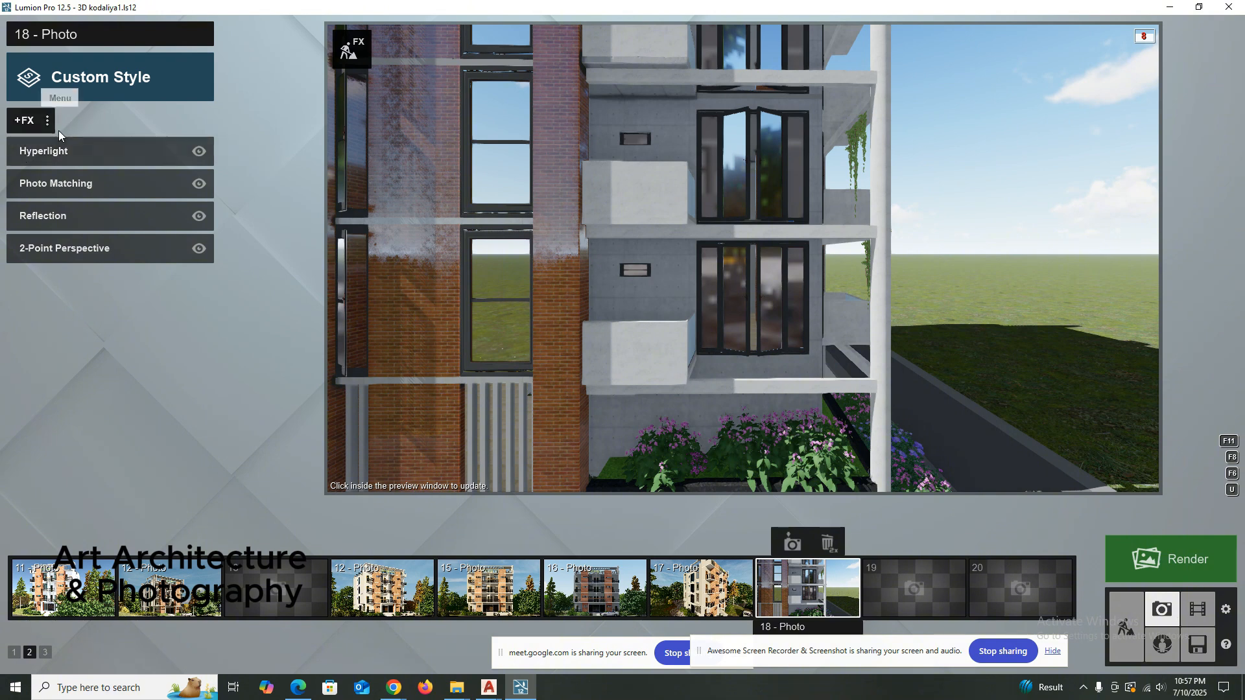
Add the Real Skies lighting effect to photo 18 with its default sky and brightness.
click(26, 121)
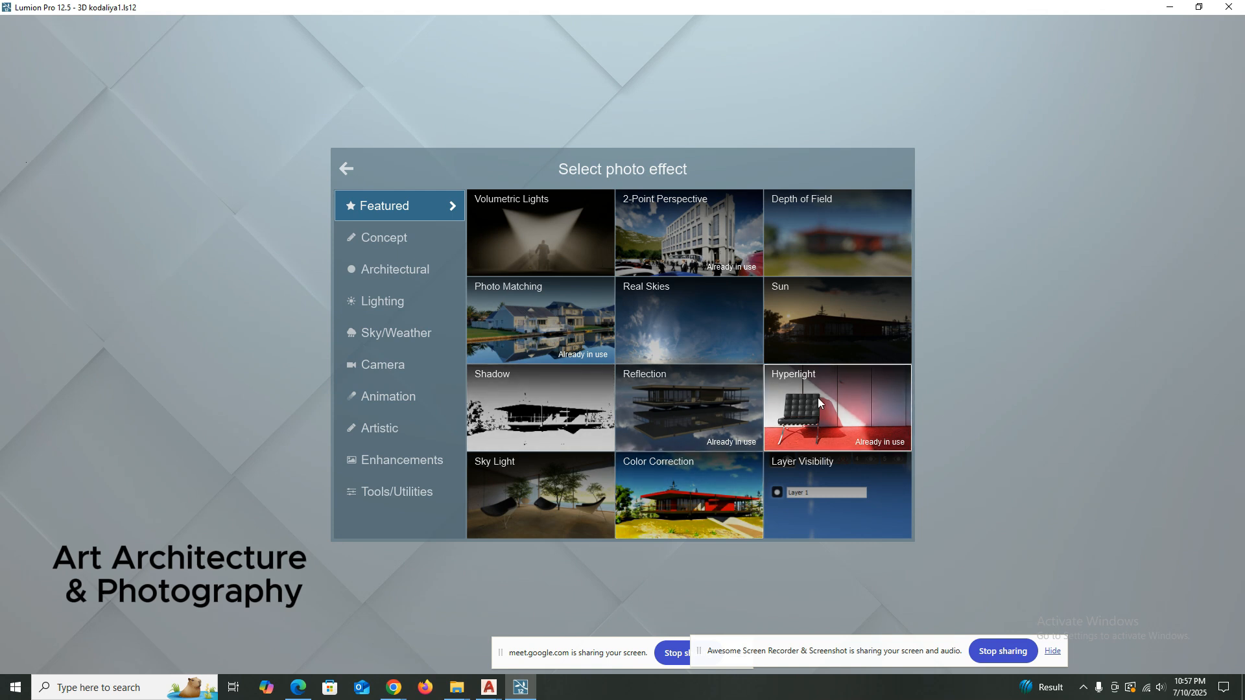
click(391, 238)
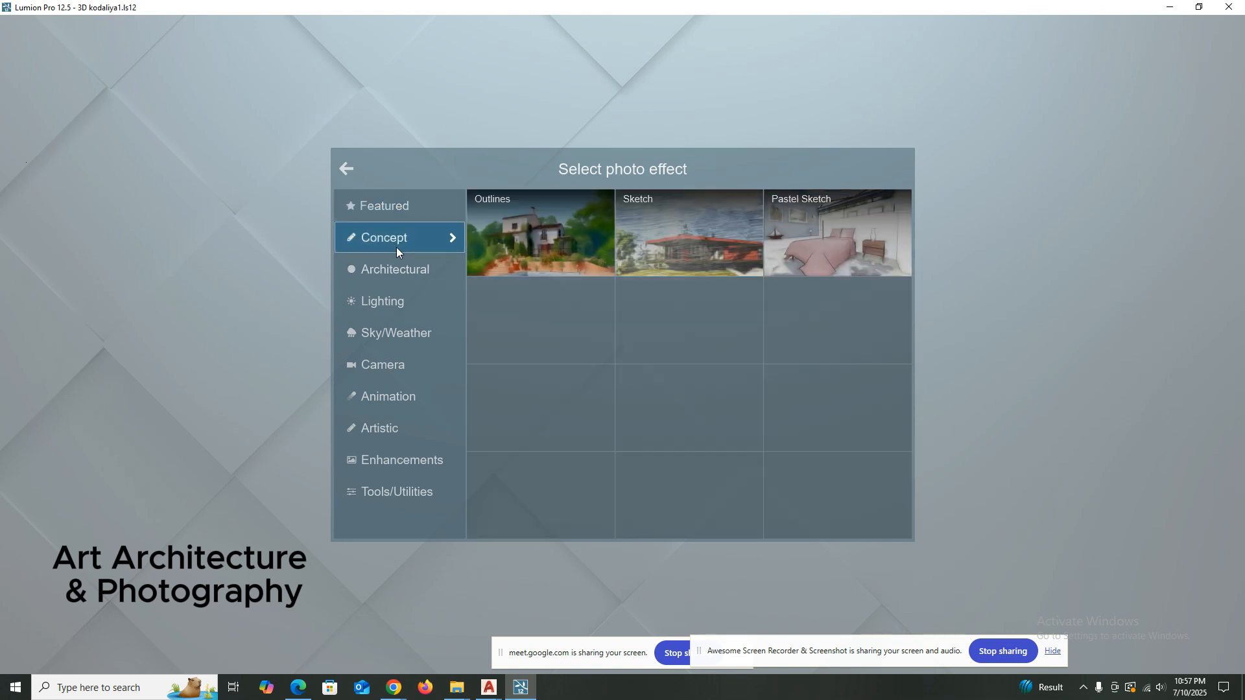
click(368, 268)
click(398, 306)
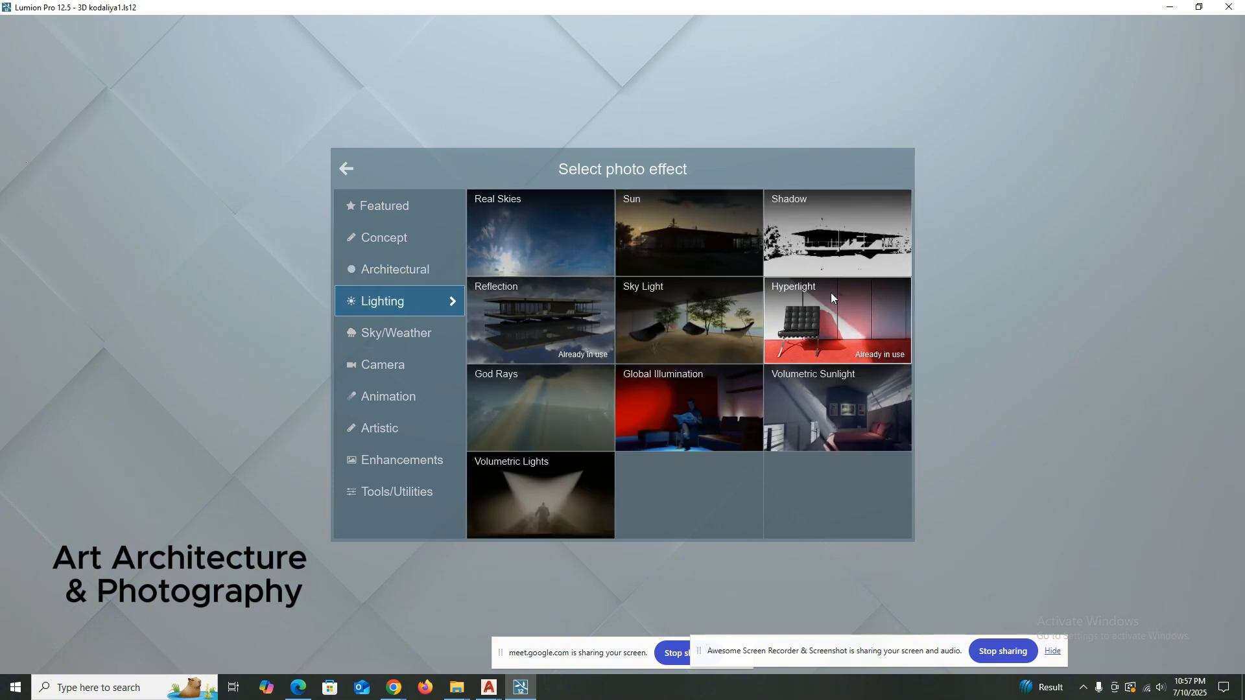
click(538, 234)
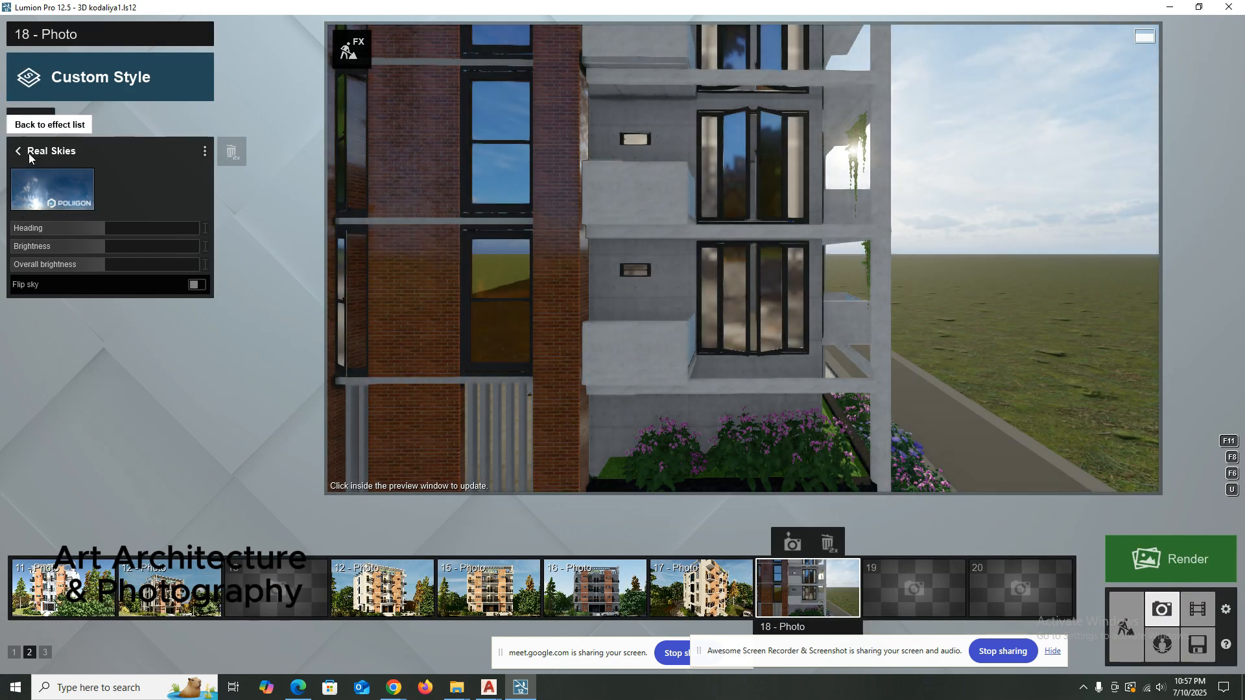
click(18, 152)
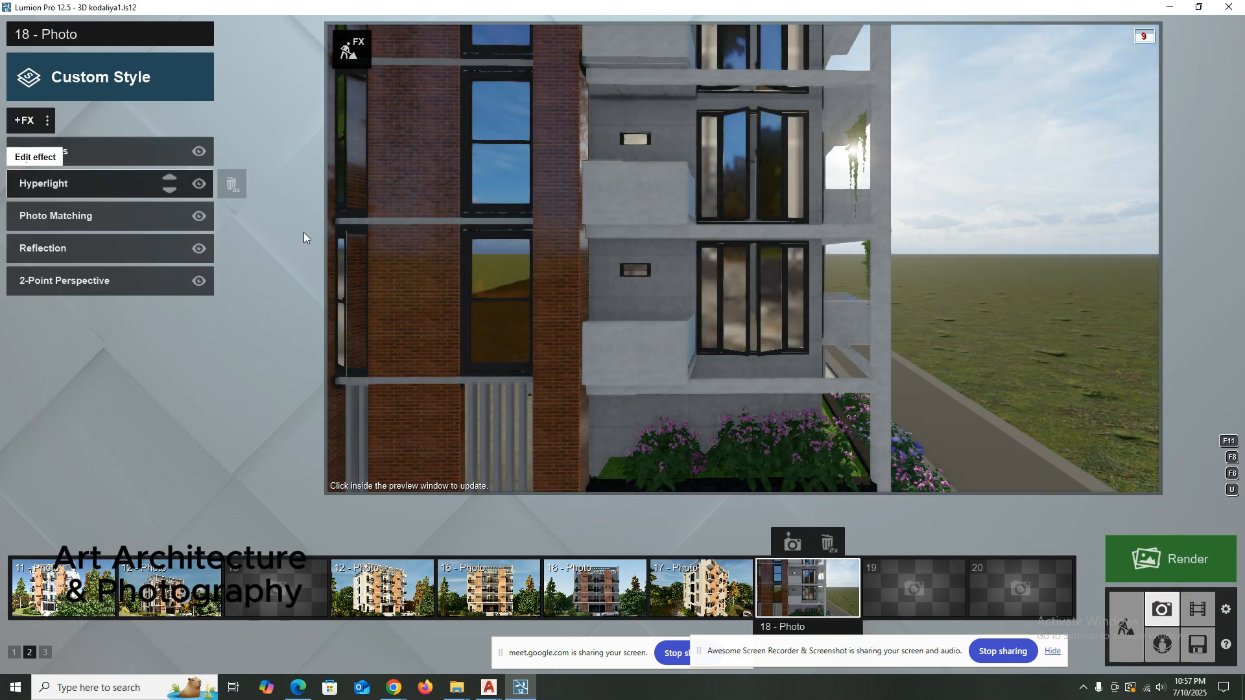
Browse the photo effects in the Sky/Weather, Camera, Animation, Artistic, Enhancements and Tools/Utilities categories without adding any of them.
click(23, 118)
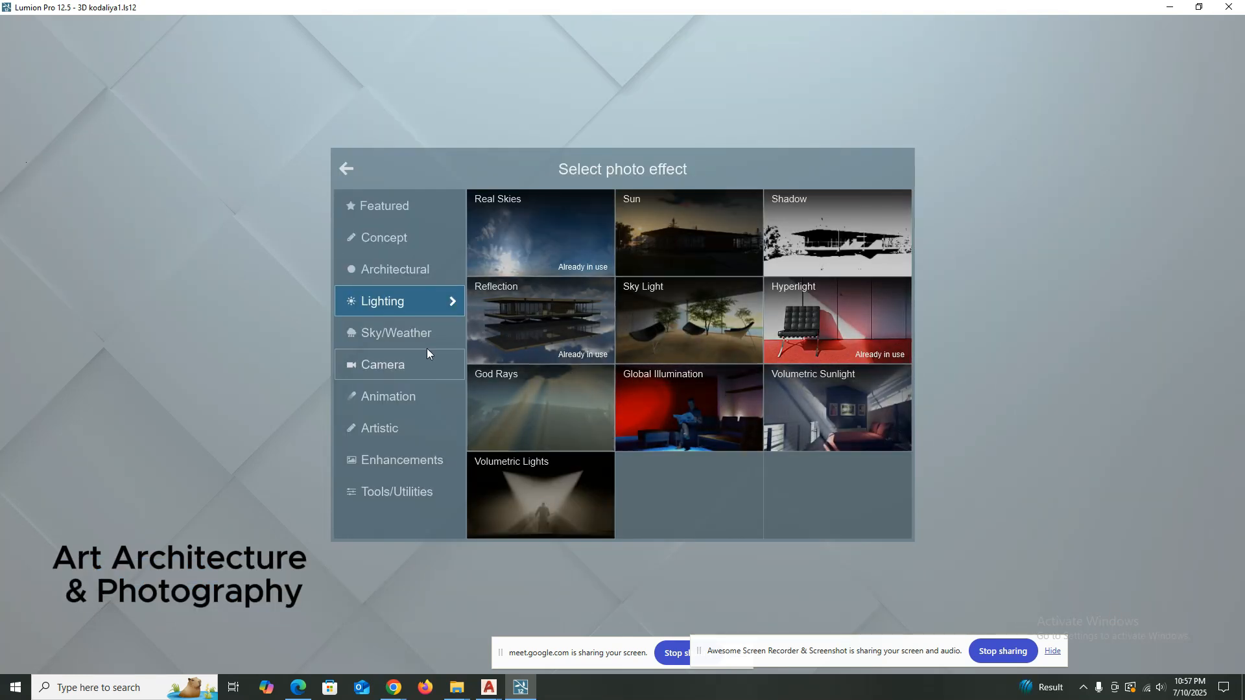
click(402, 340)
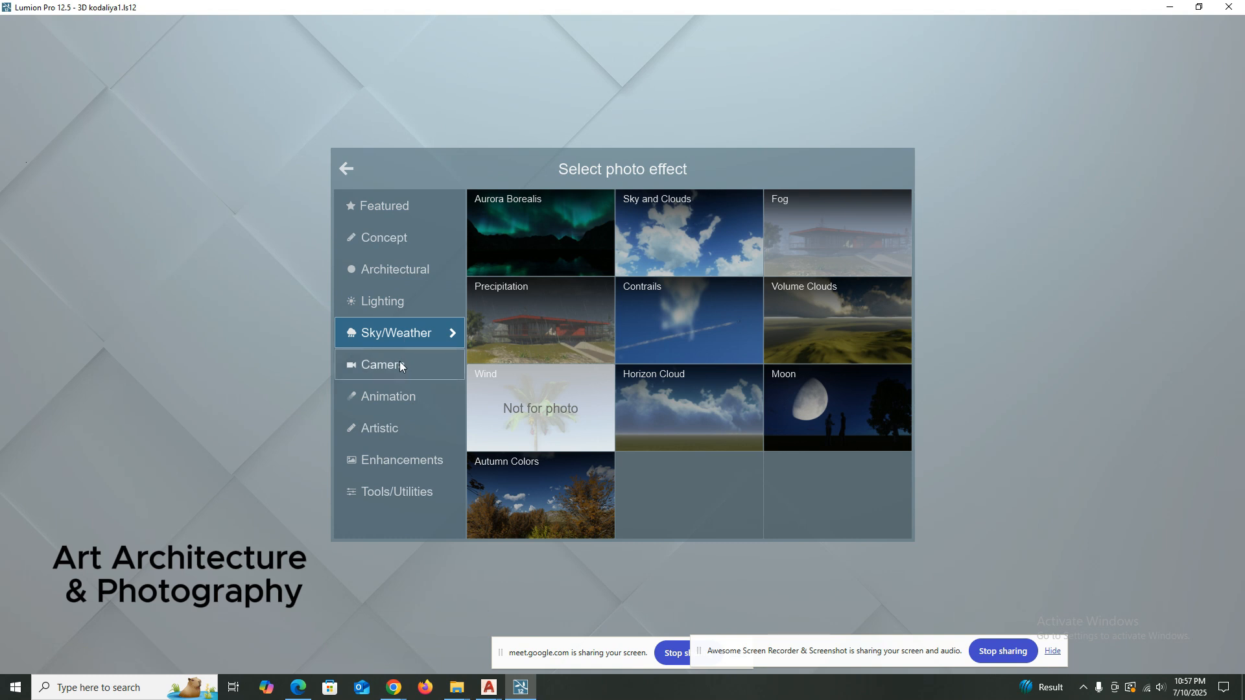
click(399, 363)
click(406, 331)
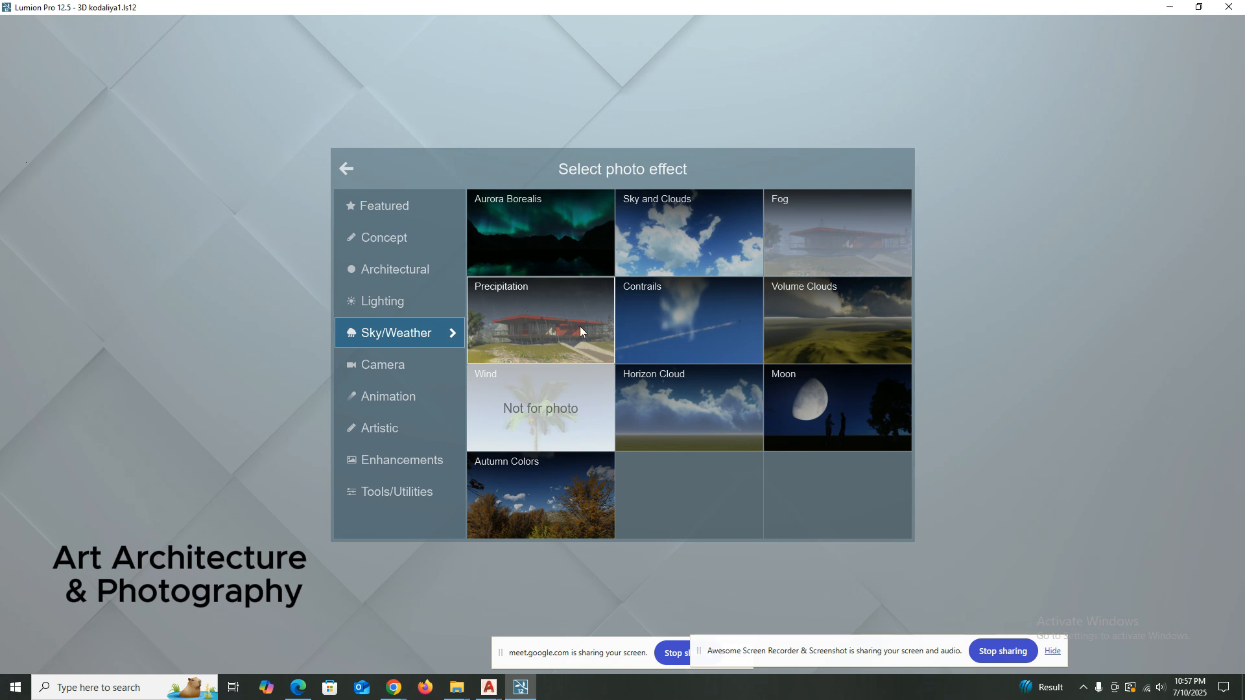
click(395, 365)
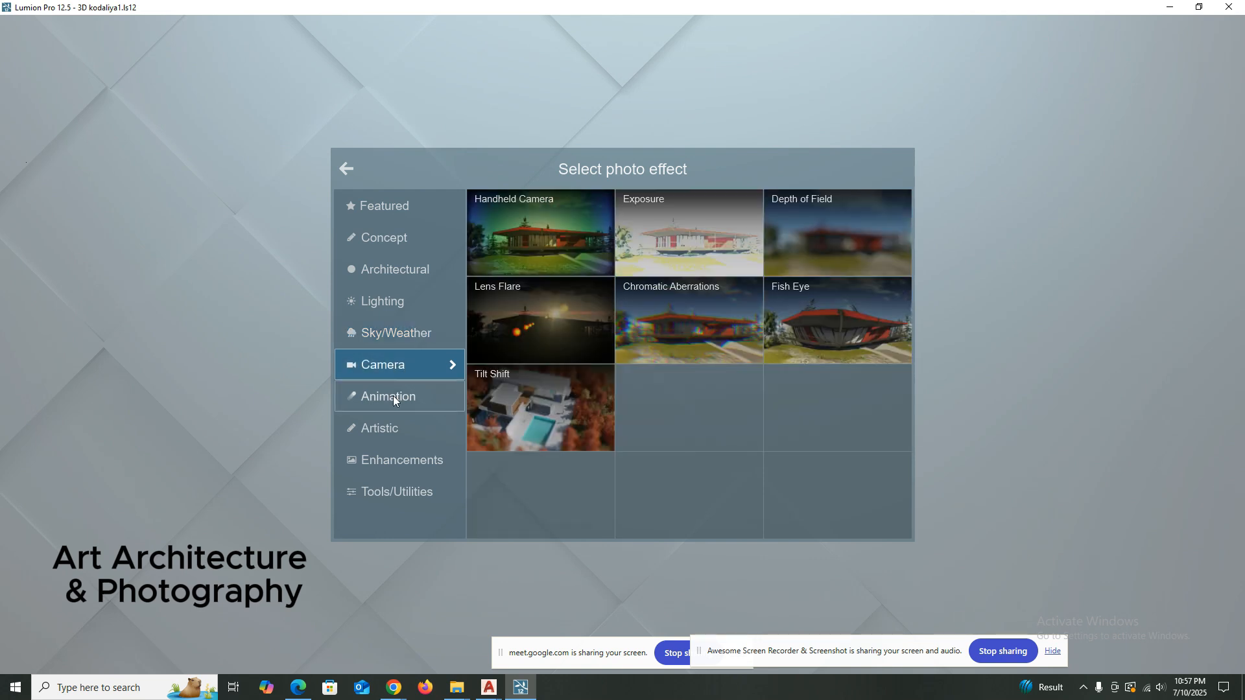
click(393, 396)
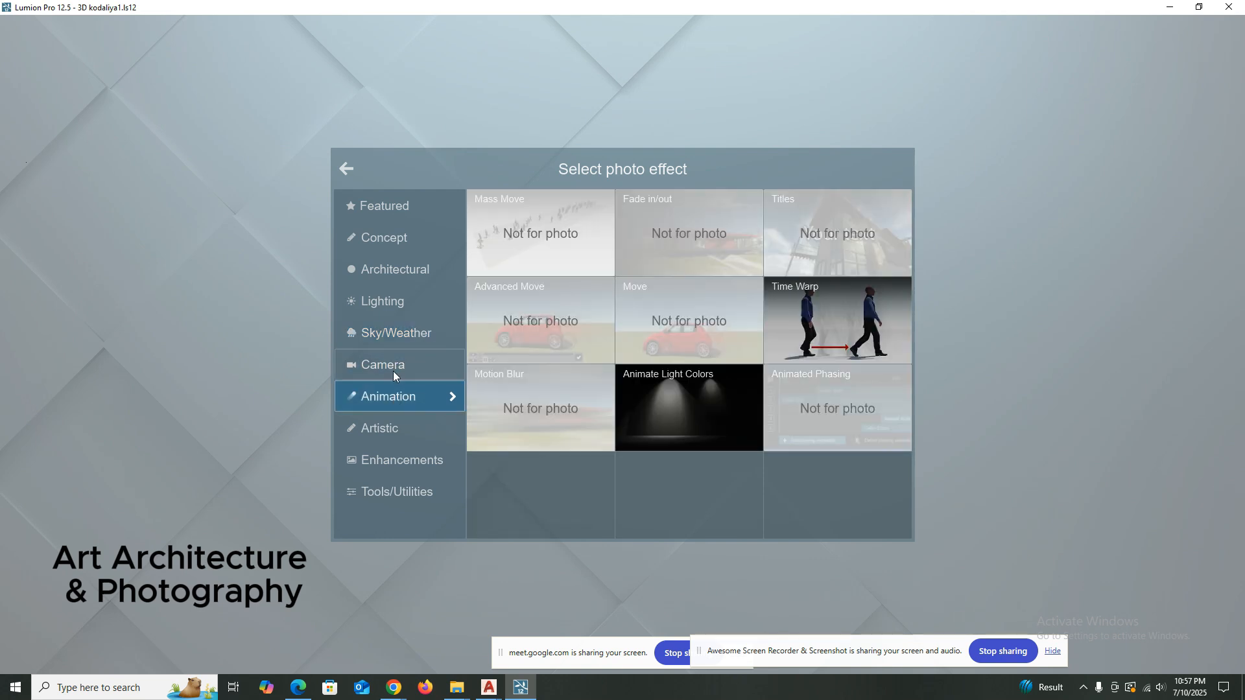
click(393, 370)
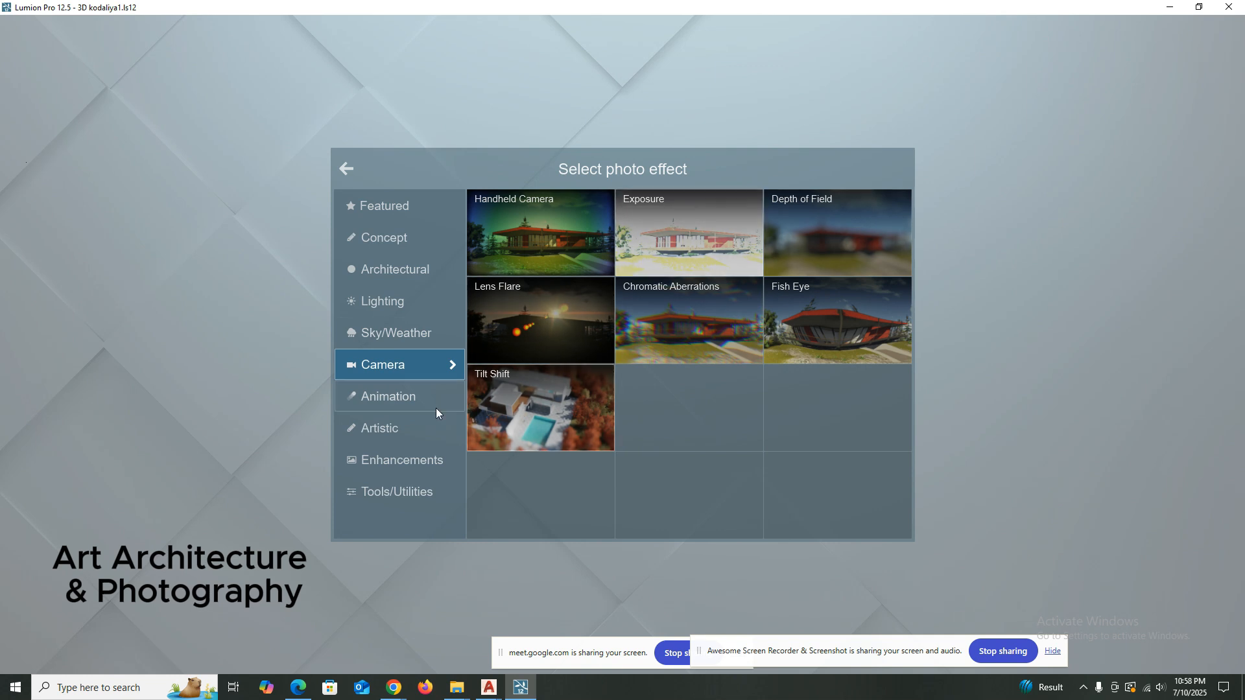
click(409, 402)
double_click(374, 454)
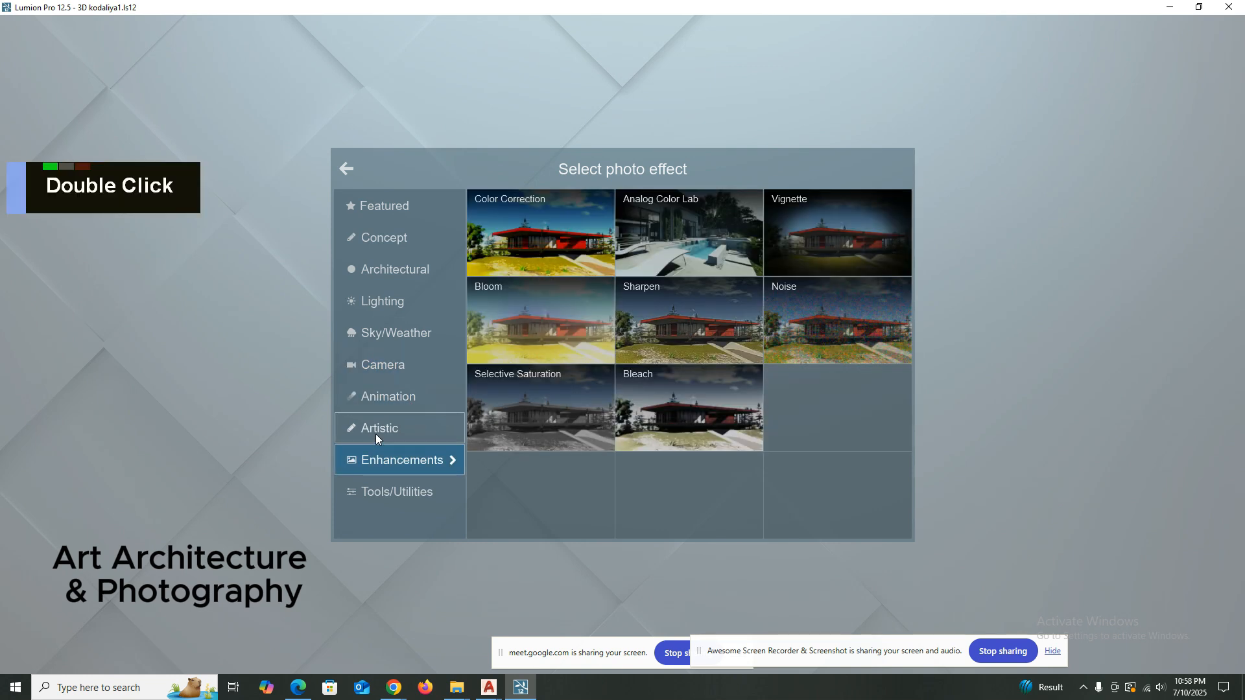
double_click(376, 431)
double_click(398, 398)
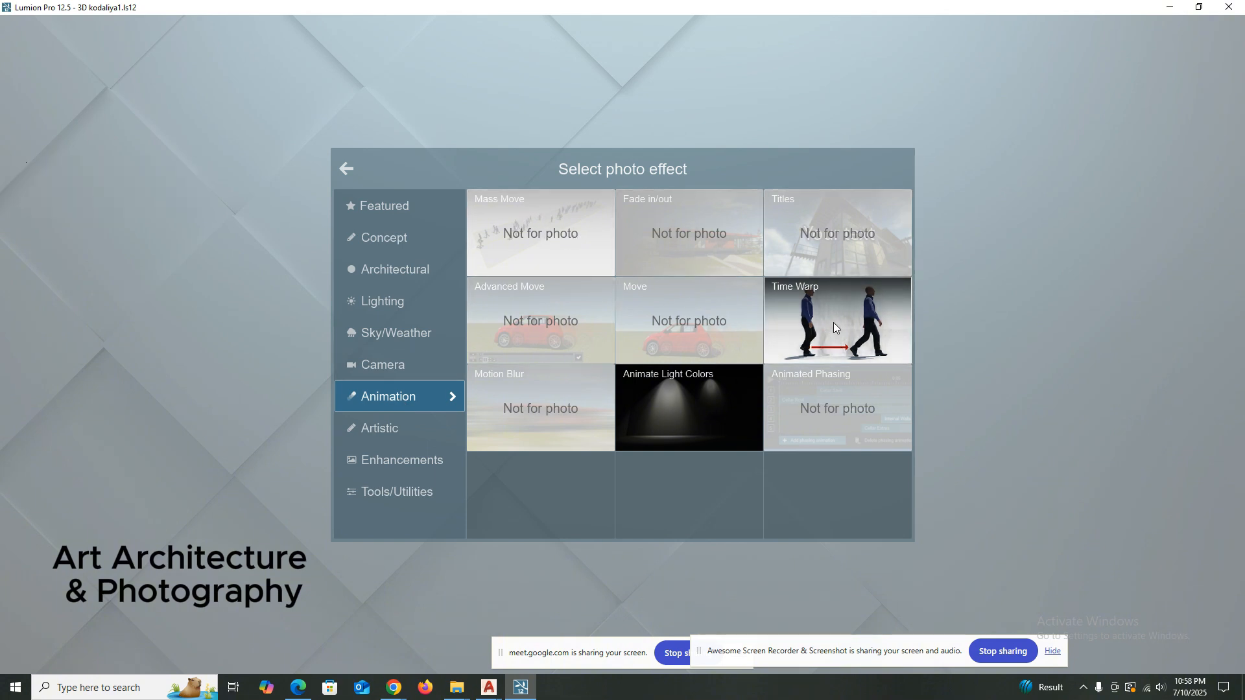
click(399, 427)
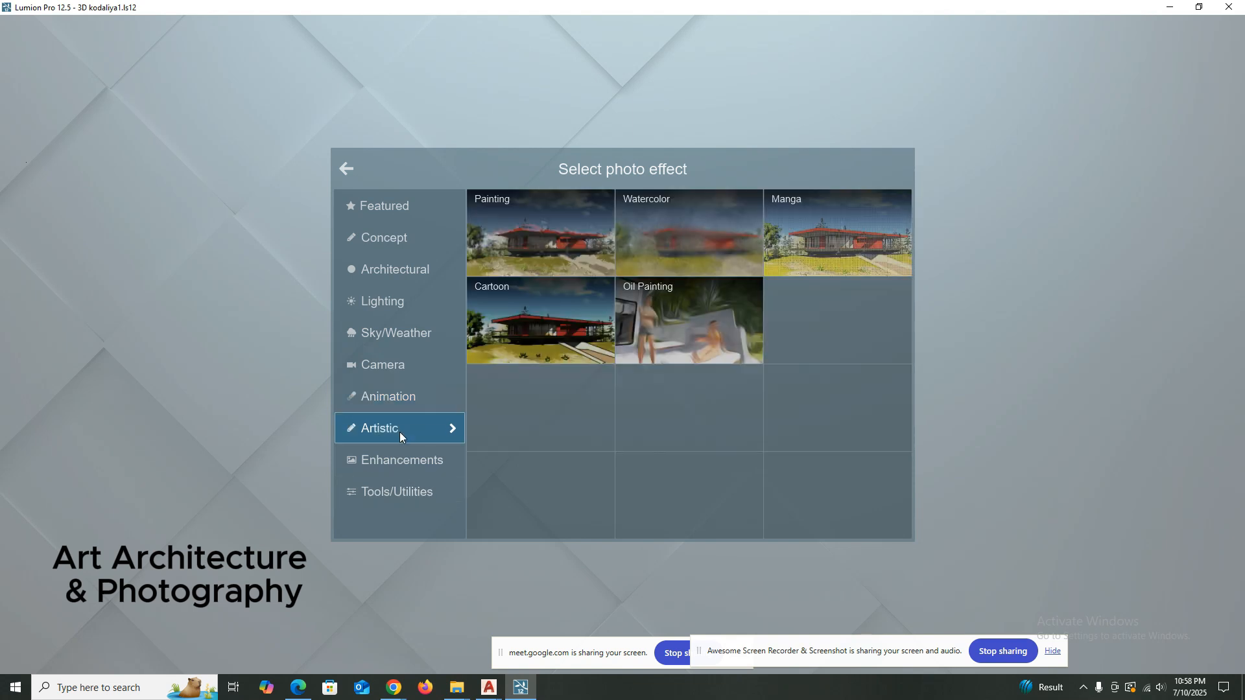
click(399, 451)
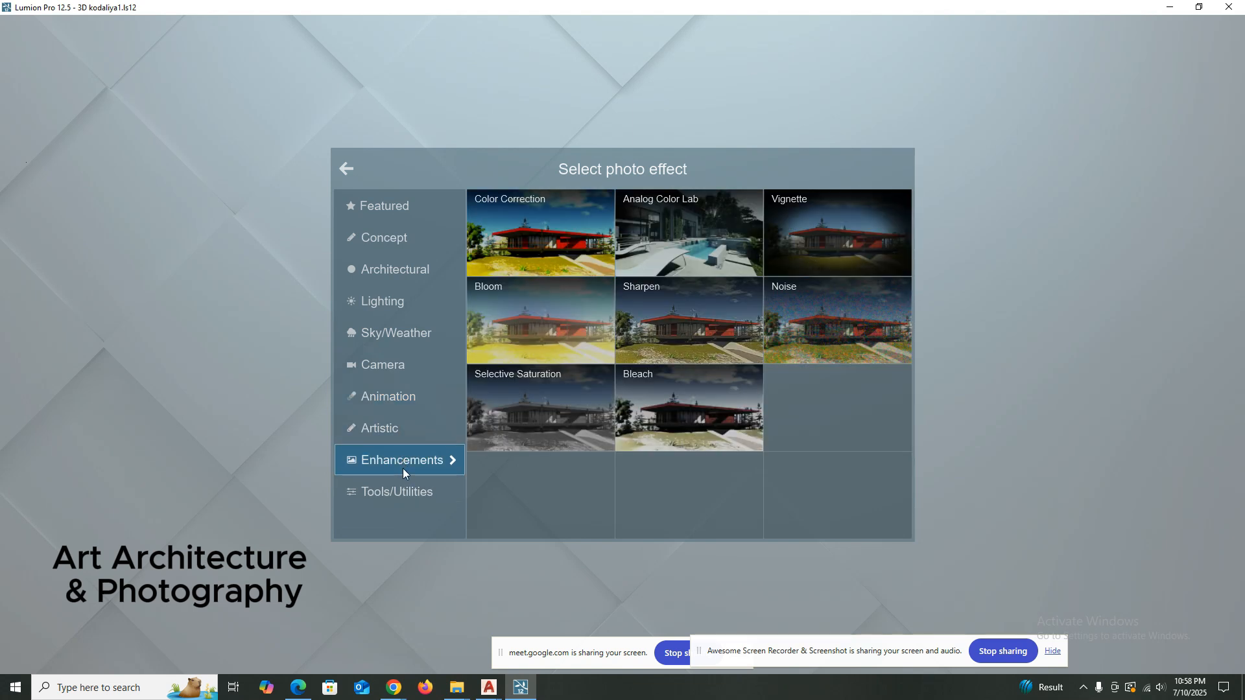
click(404, 488)
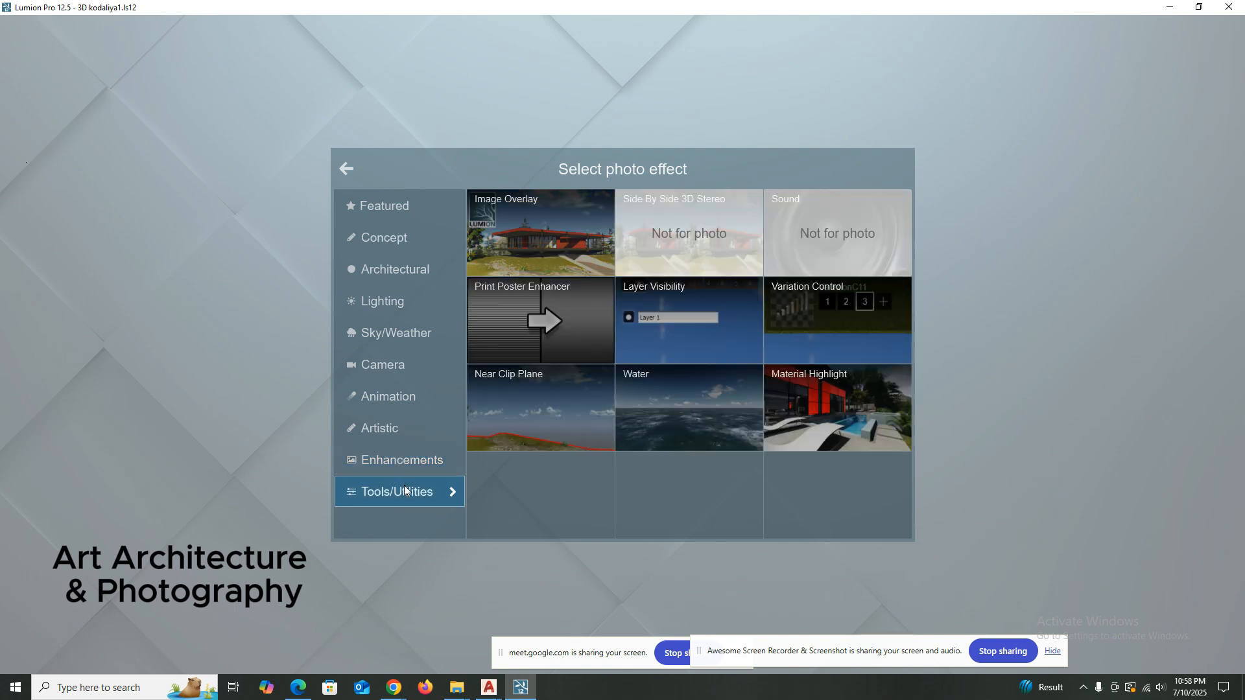
click(345, 170)
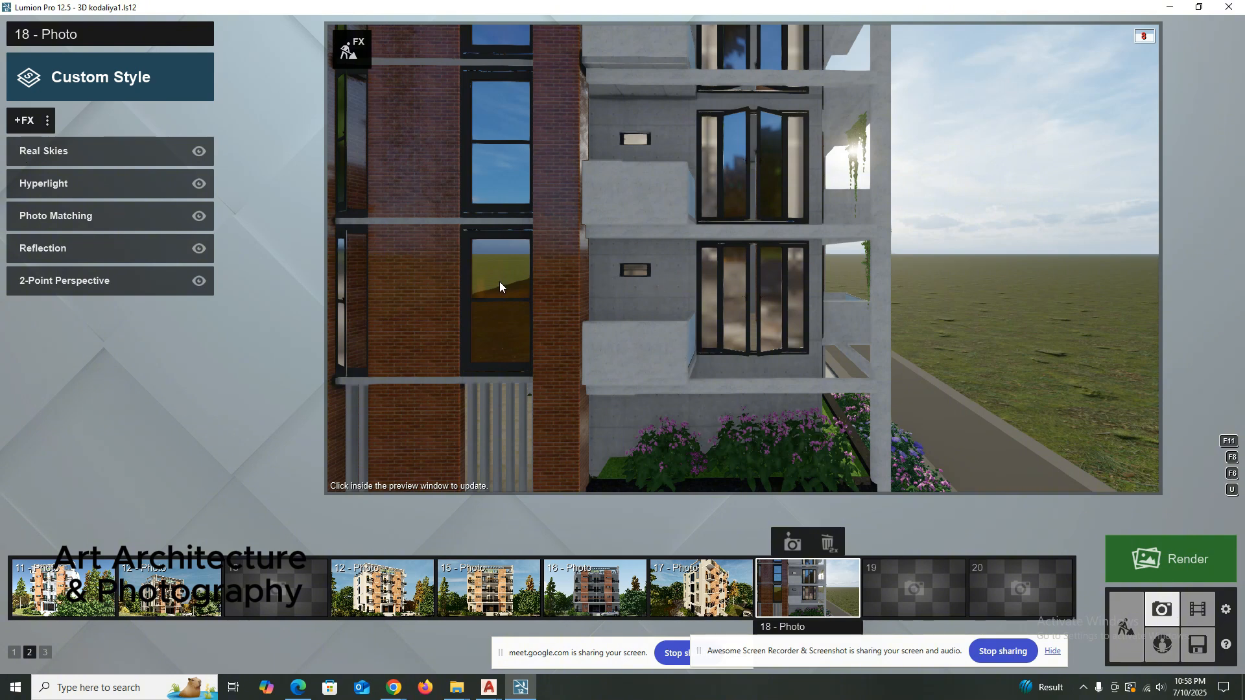
Rotate the Real Skies heading to roughly nine-tenths of its range and refresh the preview of photo 18.
click(75, 148)
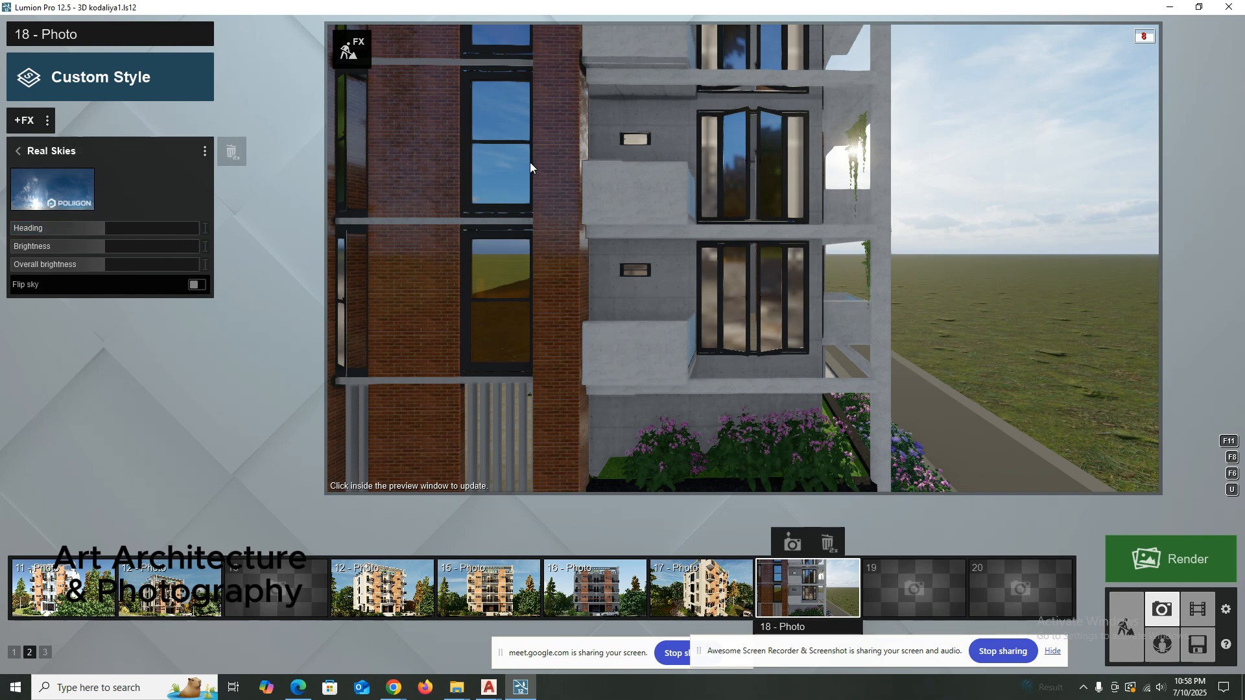
drag(127, 227, 182, 235)
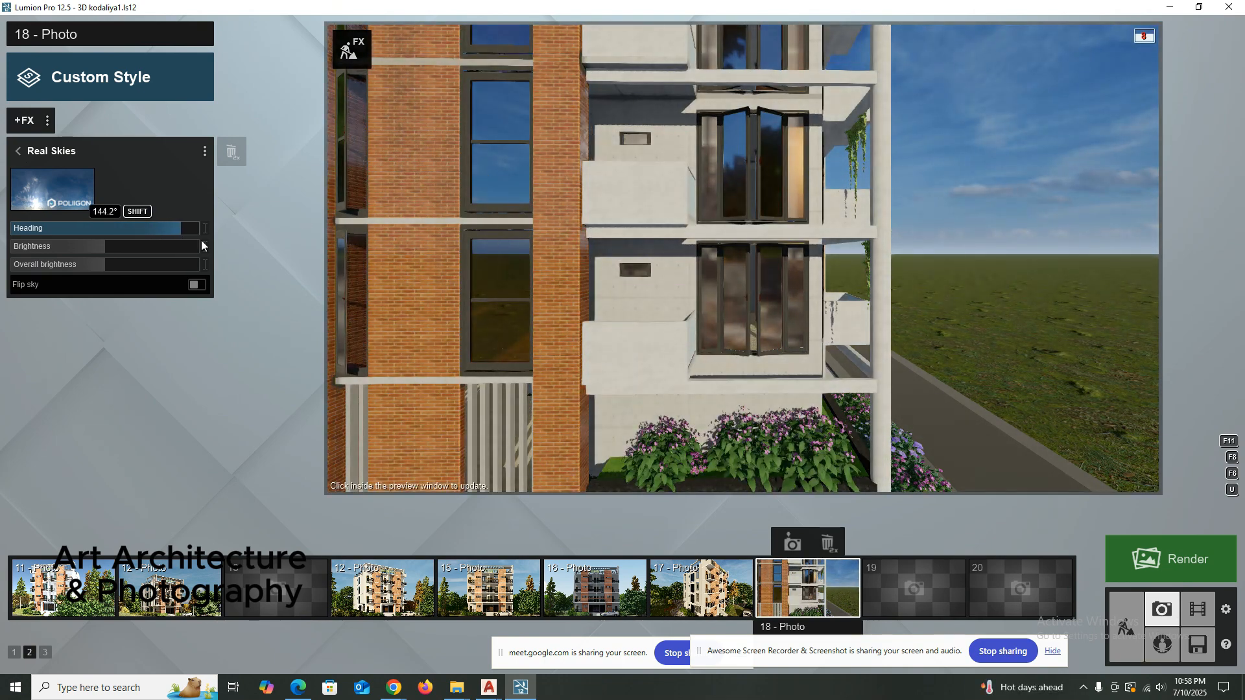
drag(166, 228, 76, 227)
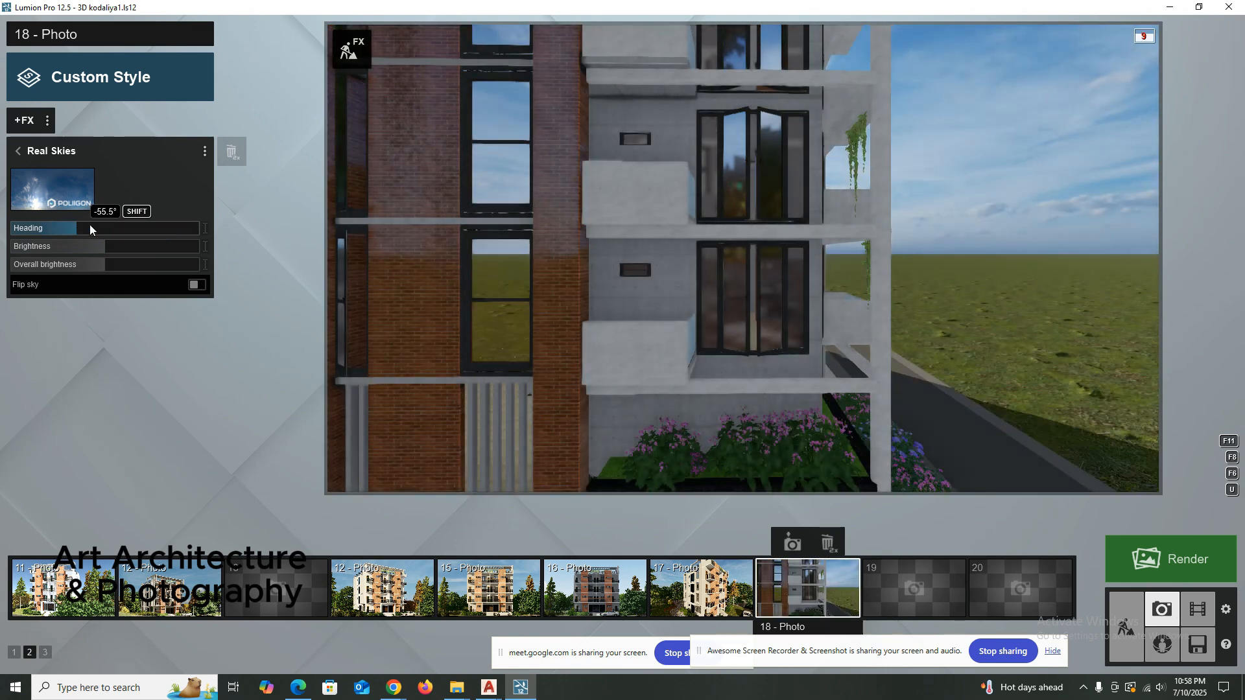
mouse_move(187, 234)
mouse_down()
mouse_move(198, 234)
mouse_move(179, 234)
mouse_up()
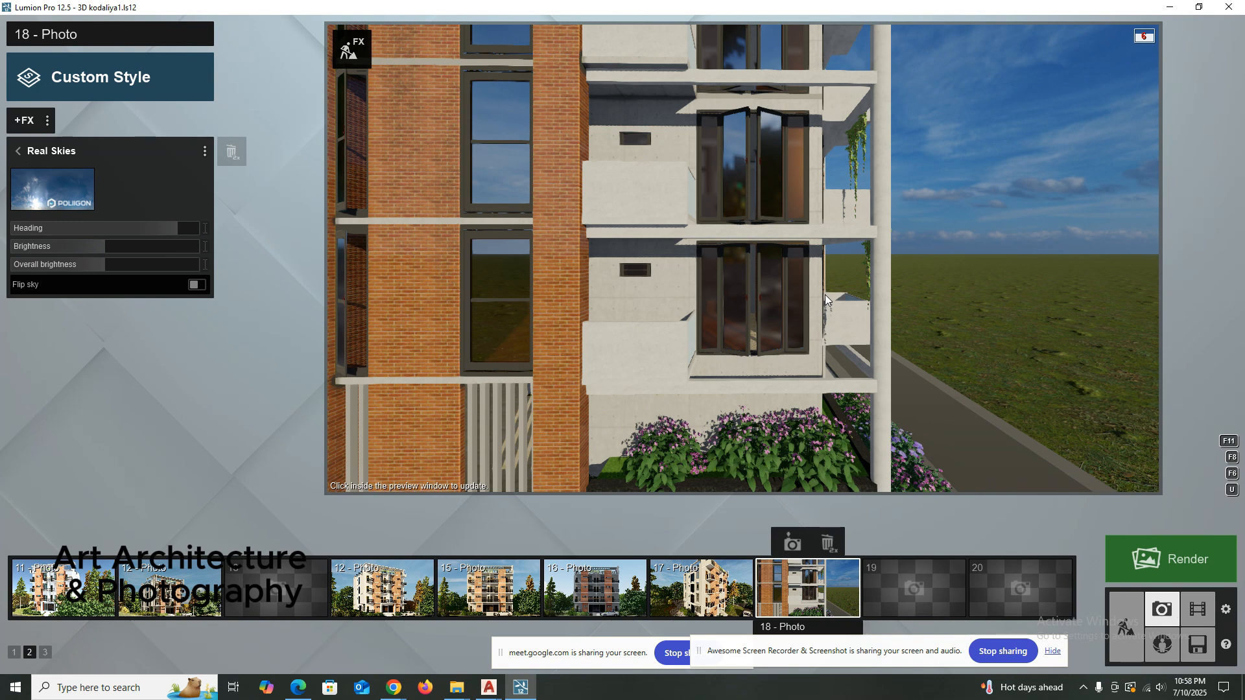
click(560, 282)
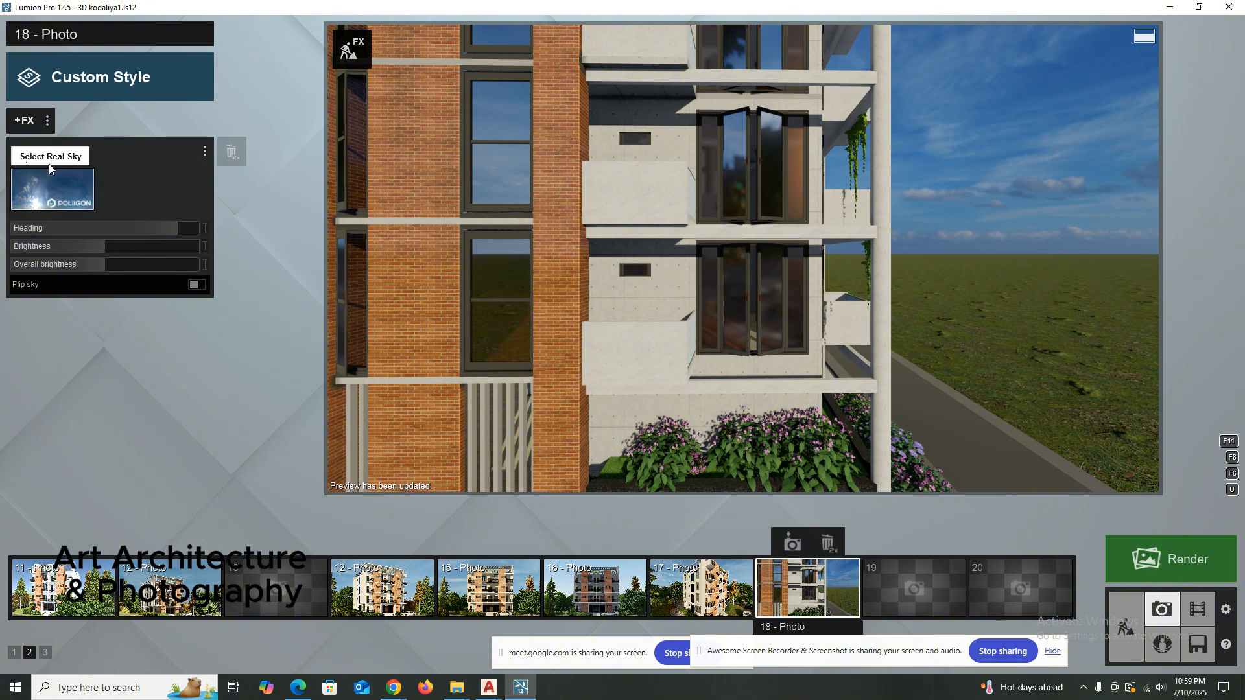
click(19, 151)
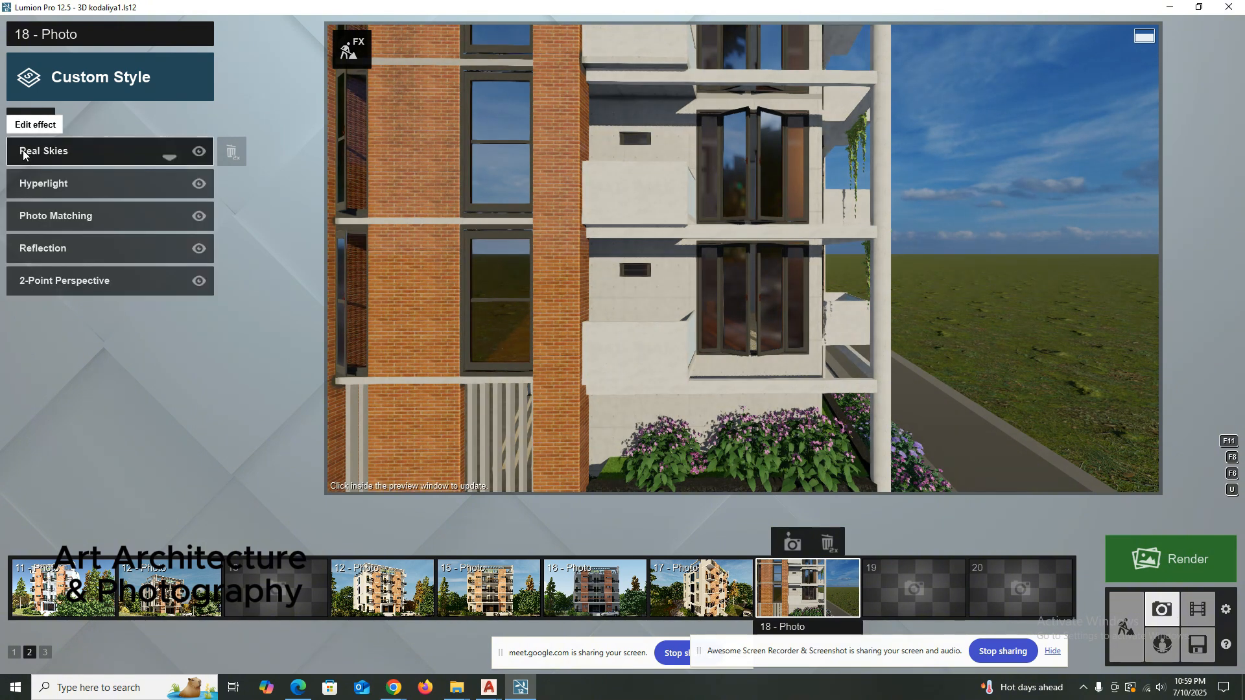
Leave photo mode for the scene's build mode and move in on the balcony windows.
click(1126, 624)
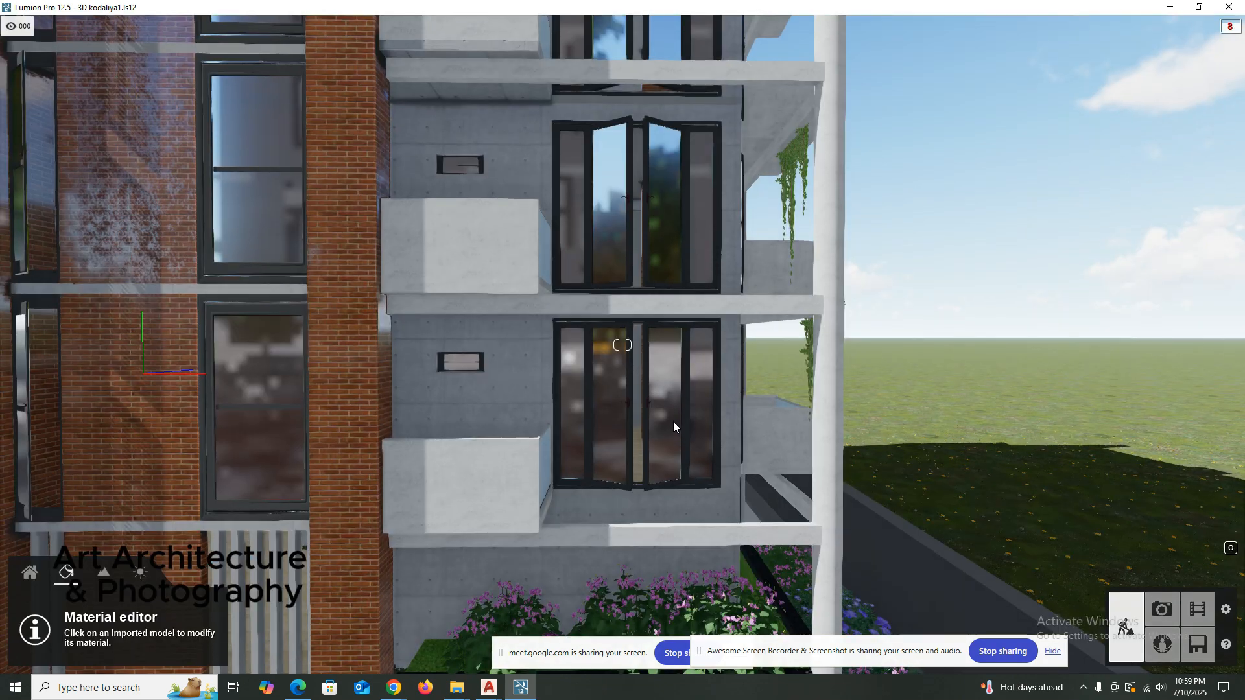
scroll(542, 405, up, 2)
scroll(543, 406, up, 5)
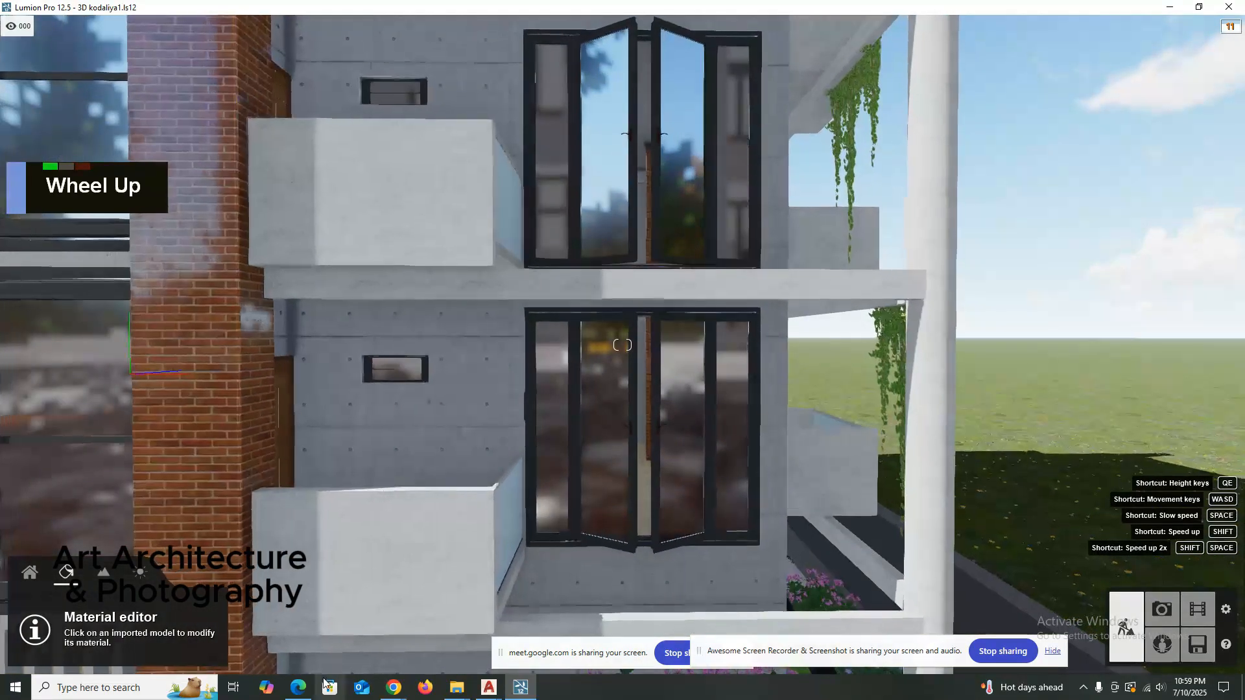
Switch to the Google Meet call in Chrome, move its screen-sharing bar off the call controls and dismiss the call extension offer.
mouse_move(396, 686)
click(251, 625)
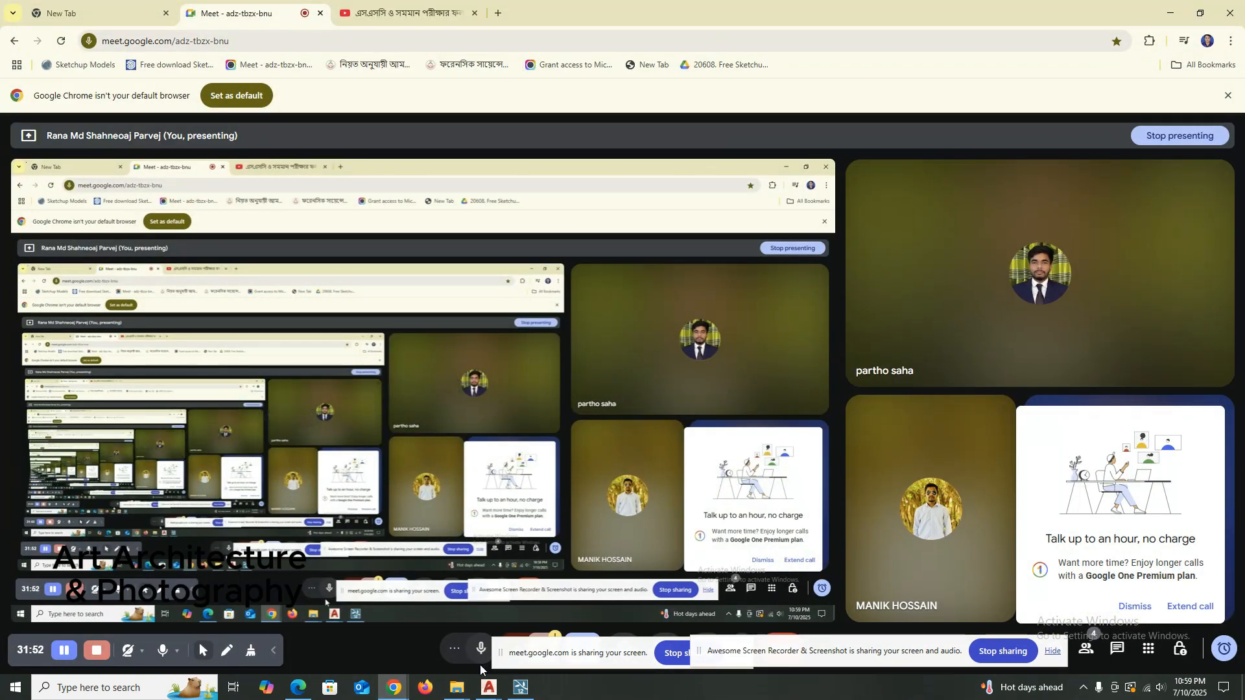
drag(528, 657, 760, 527)
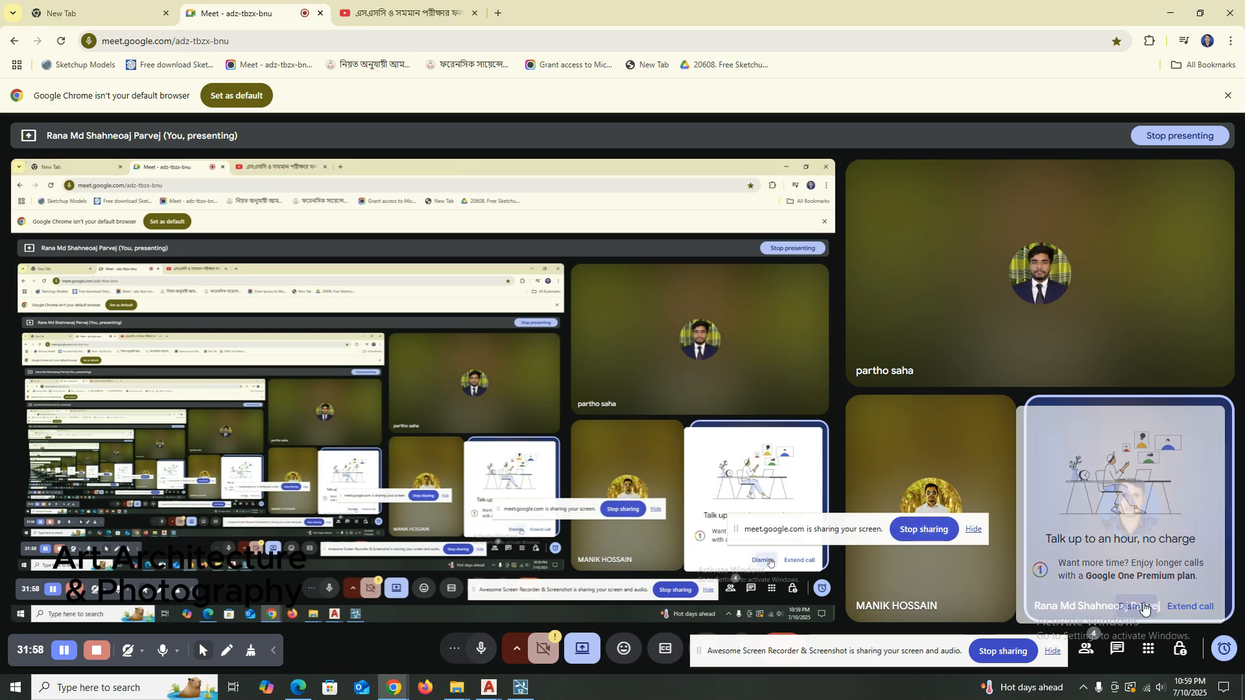
click(1134, 606)
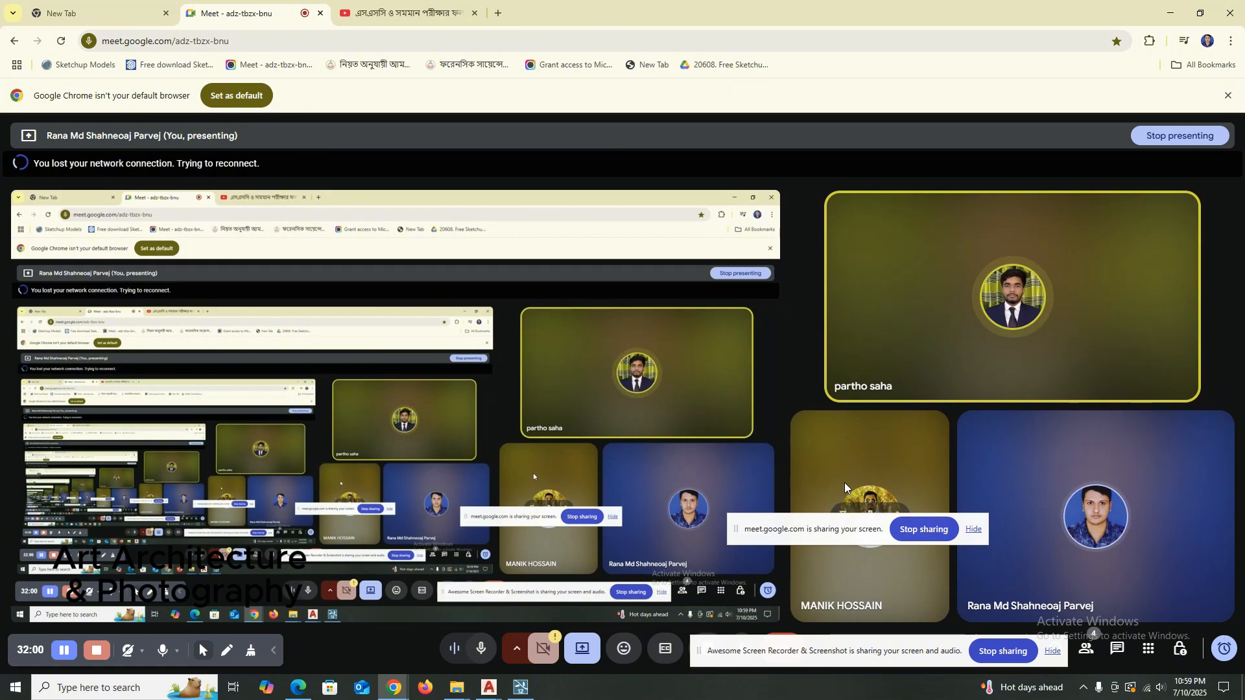
Reposition both screen-sharing bars on the screen and switch back to Lumion.
drag(821, 517, 822, 405)
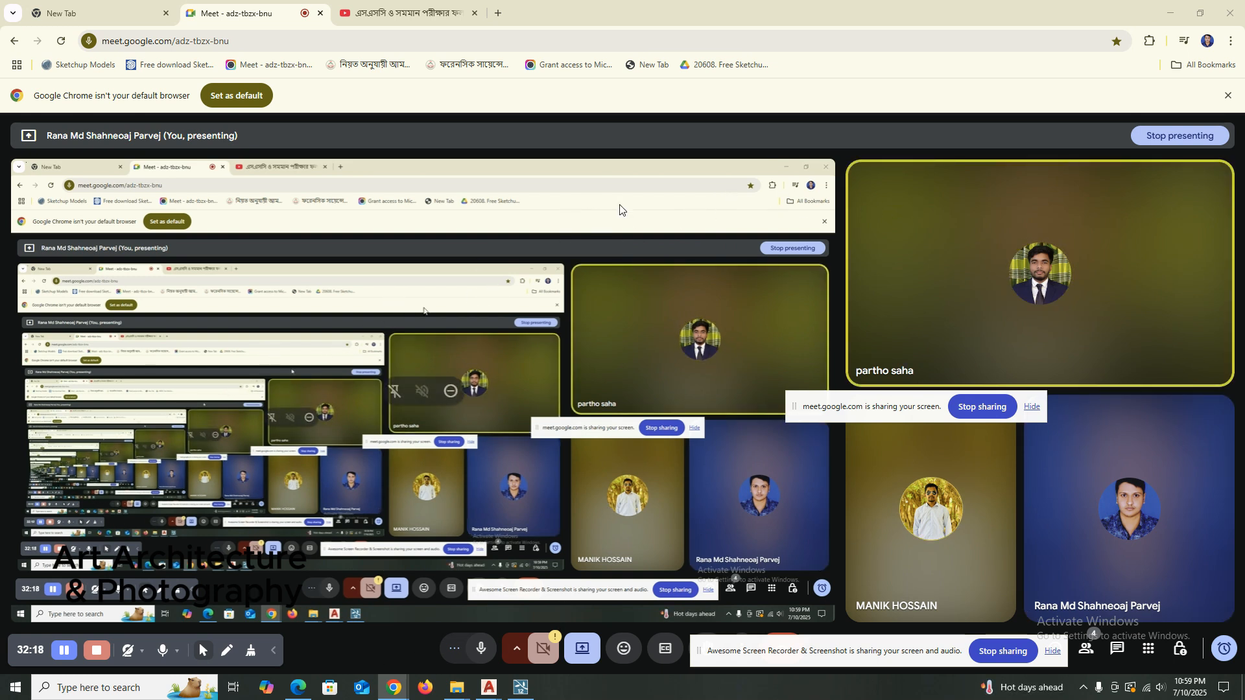
drag(820, 658, 952, 625)
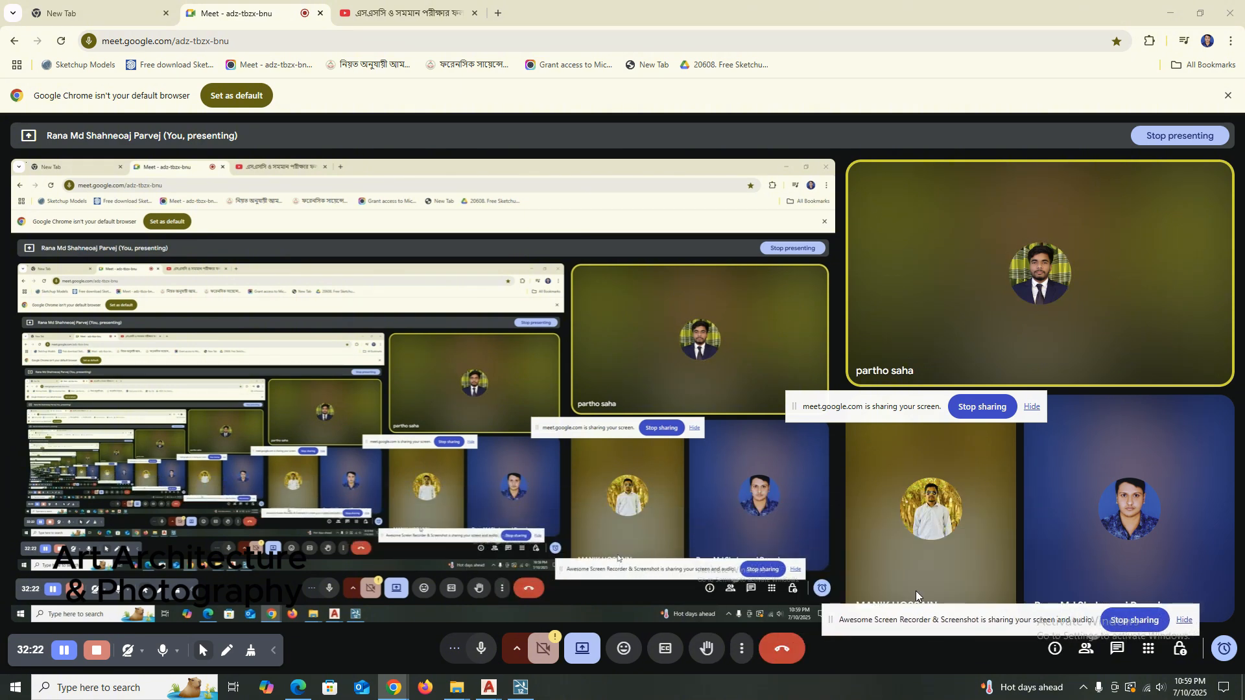
click(1169, 13)
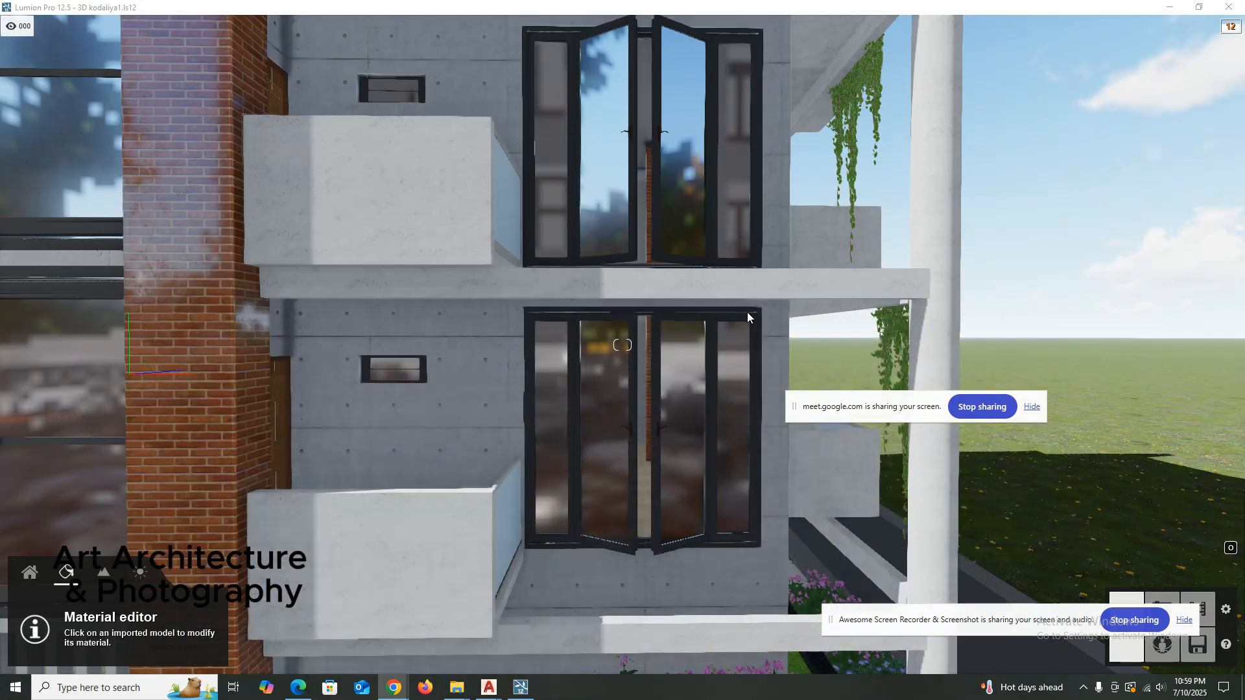
Examine the apartment building's brick columns, windows and balconies from several camera positions.
right_click(696, 390)
scroll(699, 375, down, 5)
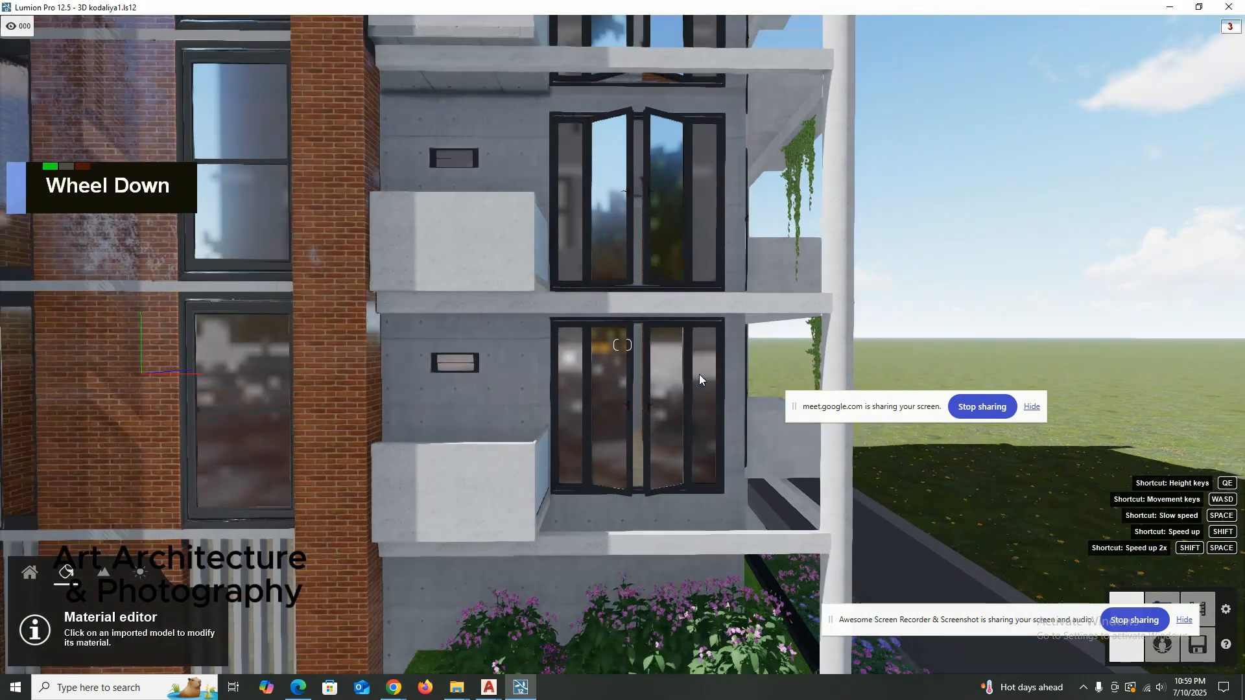
right_click(702, 357)
right_drag(702, 357, 690, 356)
scroll(702, 351, up, 2)
scroll(694, 353, up, 2)
key(q)
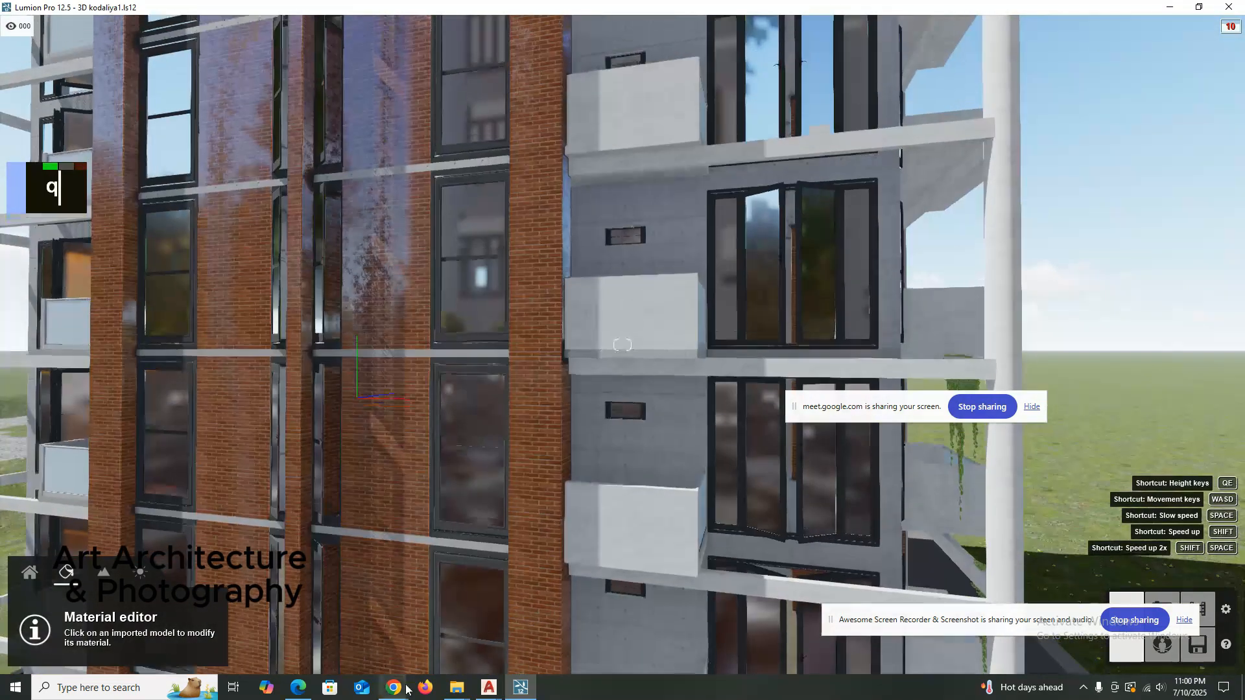
Switch to the Google Meet window in Chrome and check the browser's list of installed extensions.
click(405, 688)
click(288, 636)
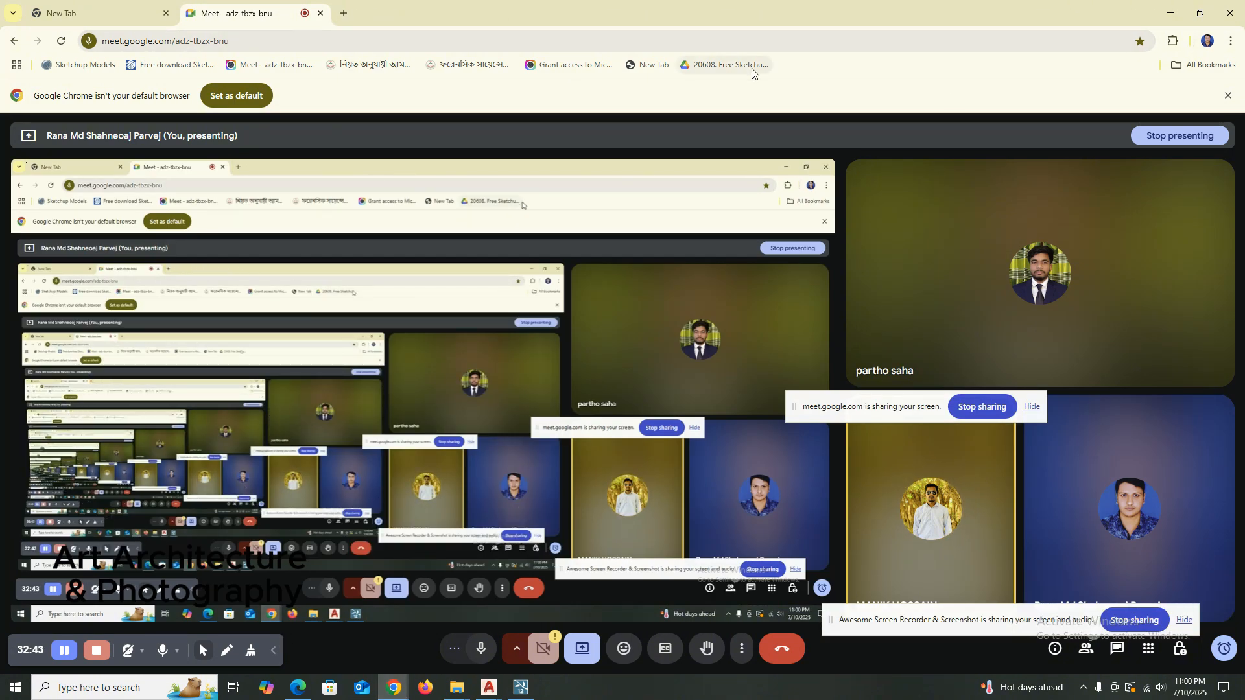
click(1172, 40)
click(1050, 139)
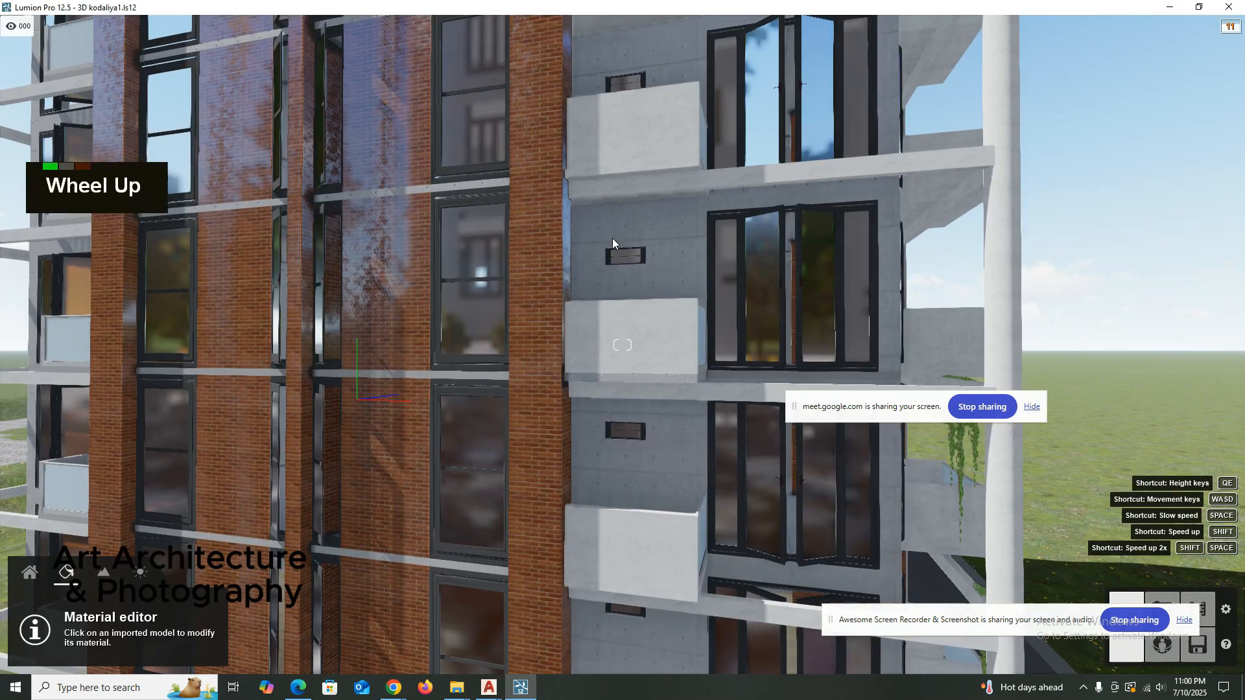
Return to Lumion and circle the apartment building until its gated entrance side is in view.
right_drag(612, 238, 641, 219)
shift+scroll(629, 241, down, 5)
key(d)
key(d)
key(d)
key(d)
key(d)
key(d)
key(d)
key(d)
key(d)
key(d)
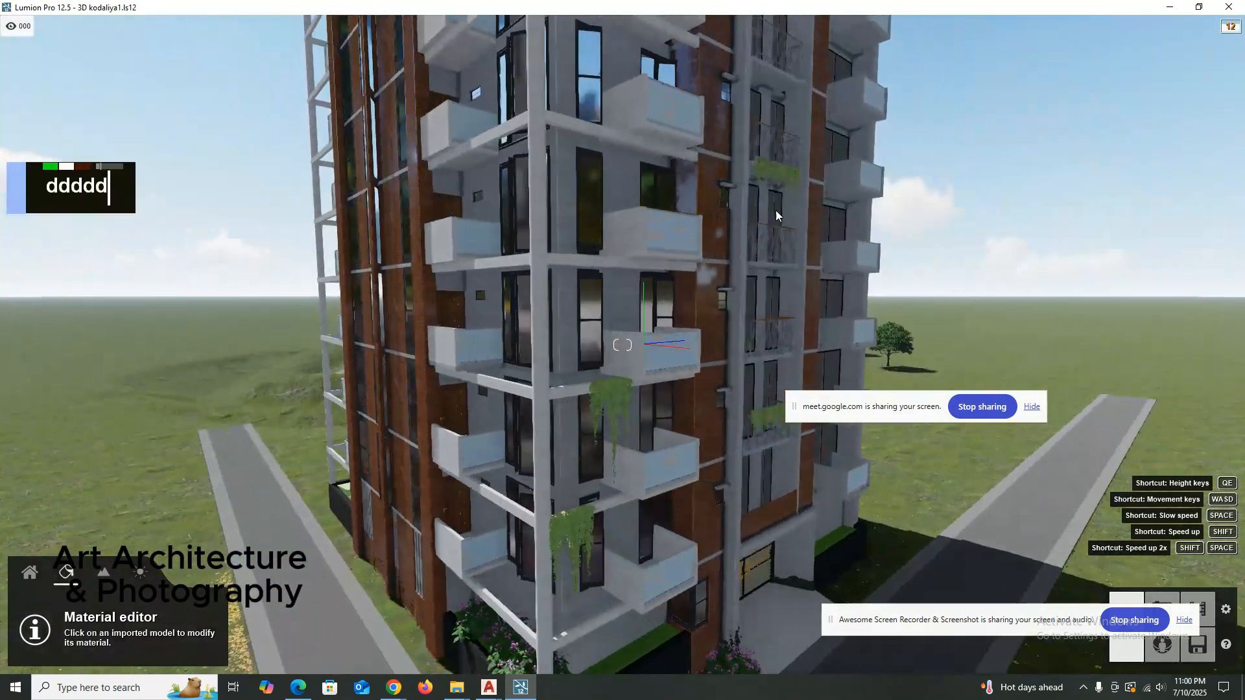
key(d)
key(d)
key(d)
key(d)
key(d)
key(d)
key(d)
key(d)
key(d)
shift+right_drag(842, 210, 843, 212)
key(d)
key(d)
key(d)
key(d)
key(d)
key(d)
key(d)
key(d)
key(d)
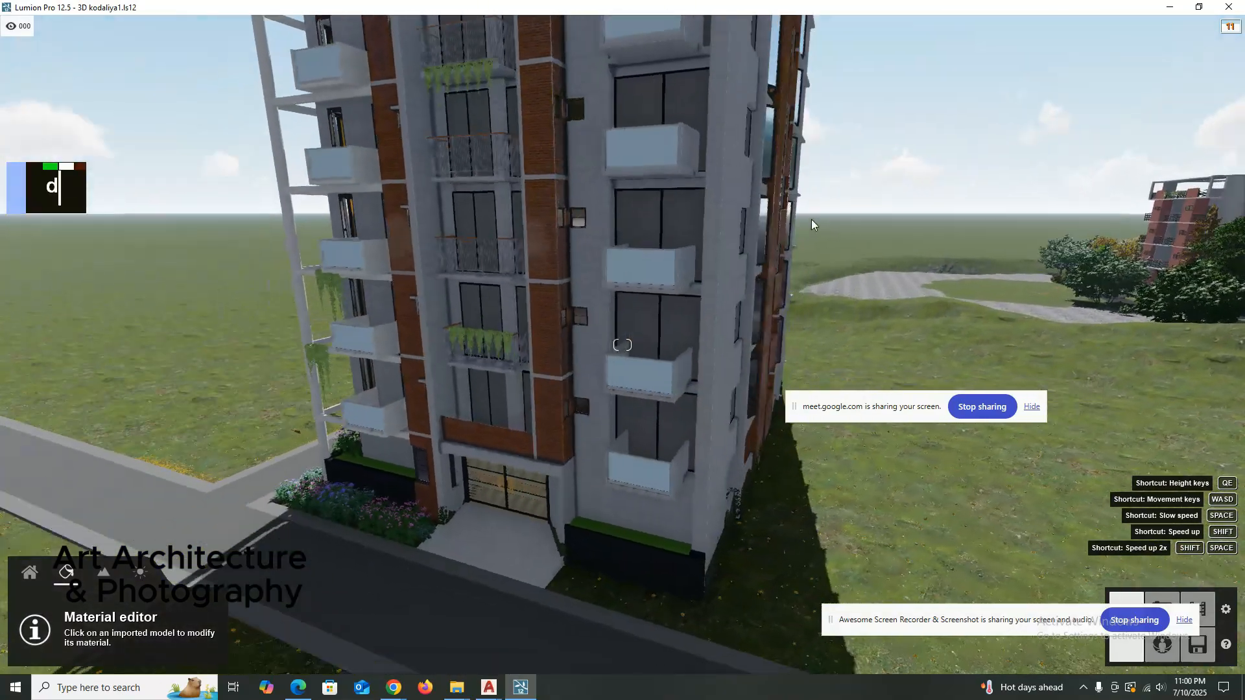
key(d)
Bring the second apartment building, with its surrounding trees and parked car, into full view.
shift+right_drag(813, 207, 816, 214)
shift+scroll(816, 270, up, 3)
shift+scroll(818, 275, up, 3)
mouse_move(823, 279)
shift+right_down()
mouse_move(882, 296)
mouse_move(842, 291)
shift+right_up()
key(a)
key(a)
key(a)
key(a)
key(a)
key(a)
key(a)
key(a)
key(a)
key(a)
key(a)
key(a)
key(a)
key(a)
key(a)
key(a)
key(a)
key(a)
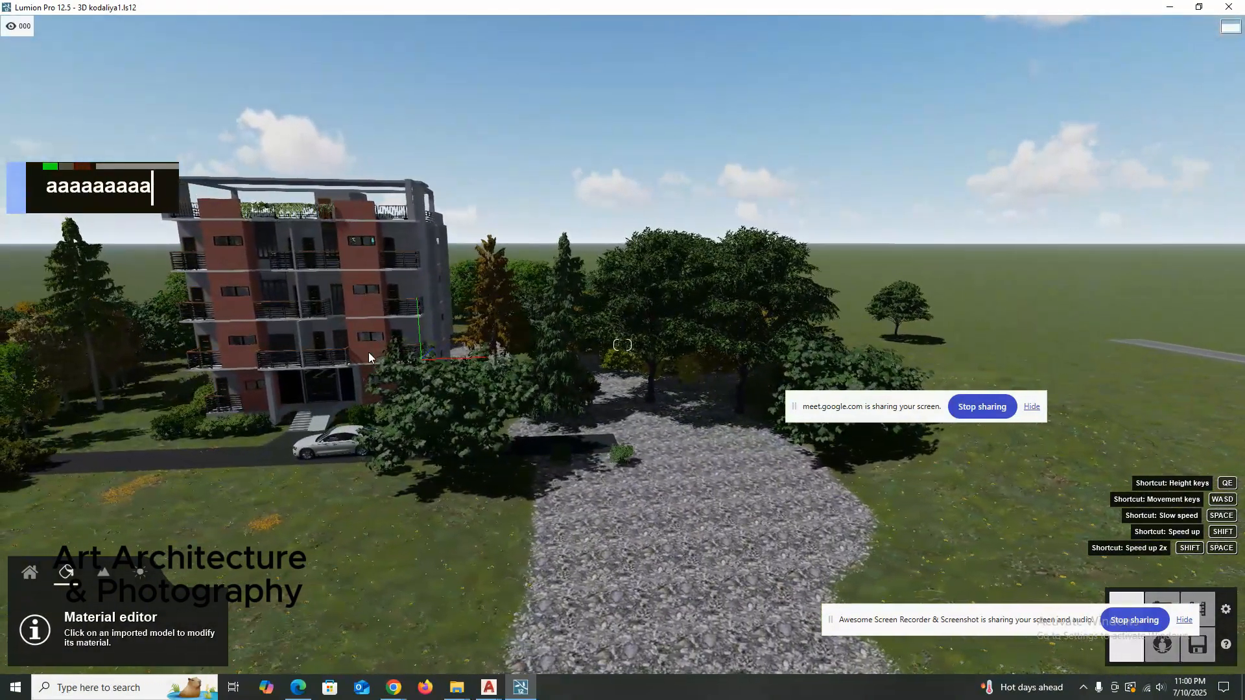
key(a)
key(a)
key(a)
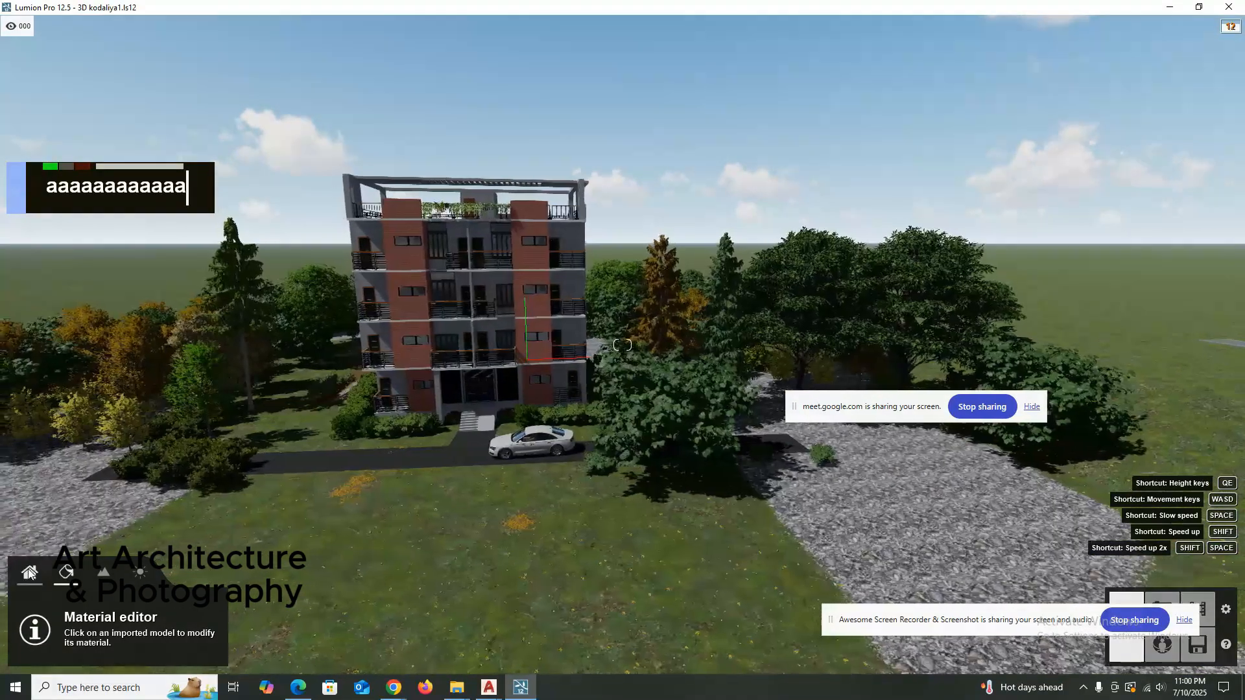
Look through the Nature library's broadleaf trees and the American elm variants, including AmericanElm2 S2 RT.
double_click(29, 570)
click(67, 612)
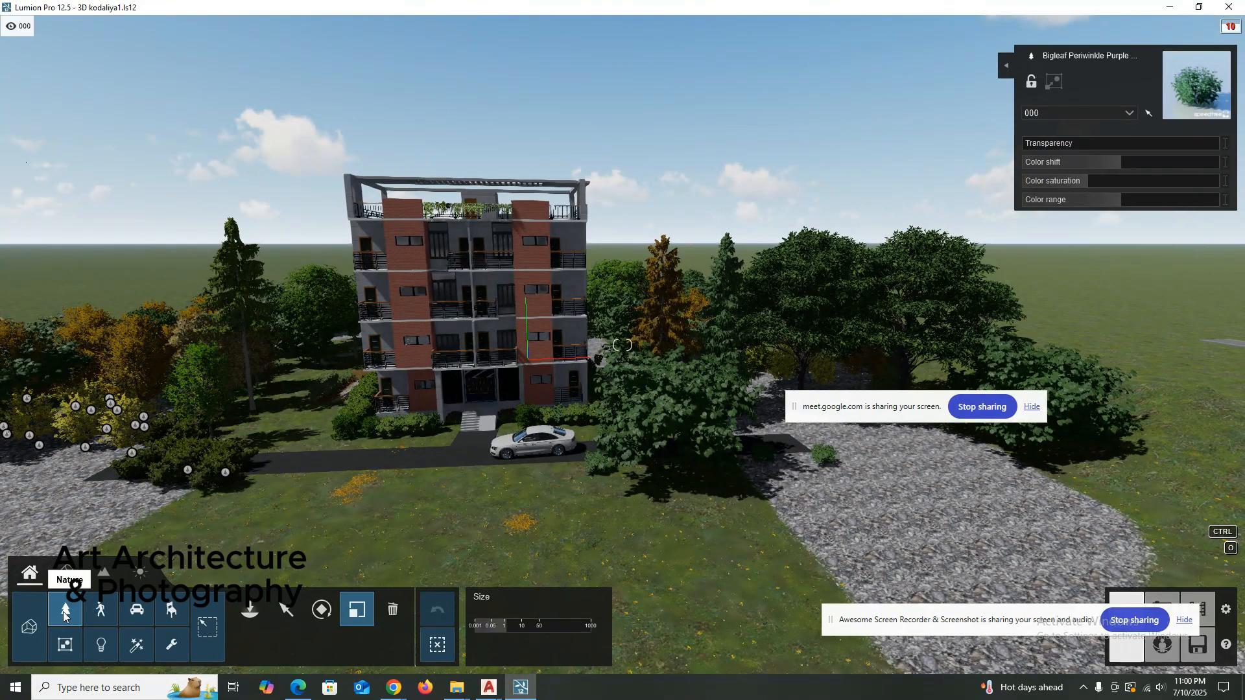
double_click(63, 610)
double_click(64, 611)
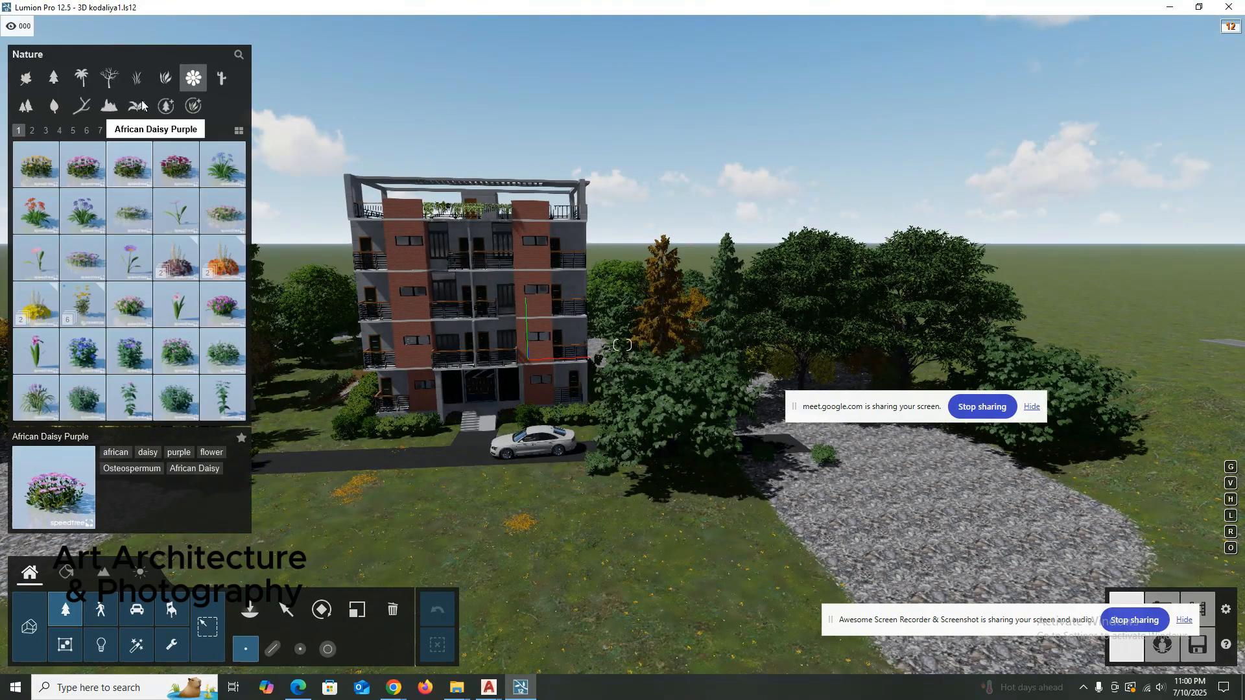
click(26, 79)
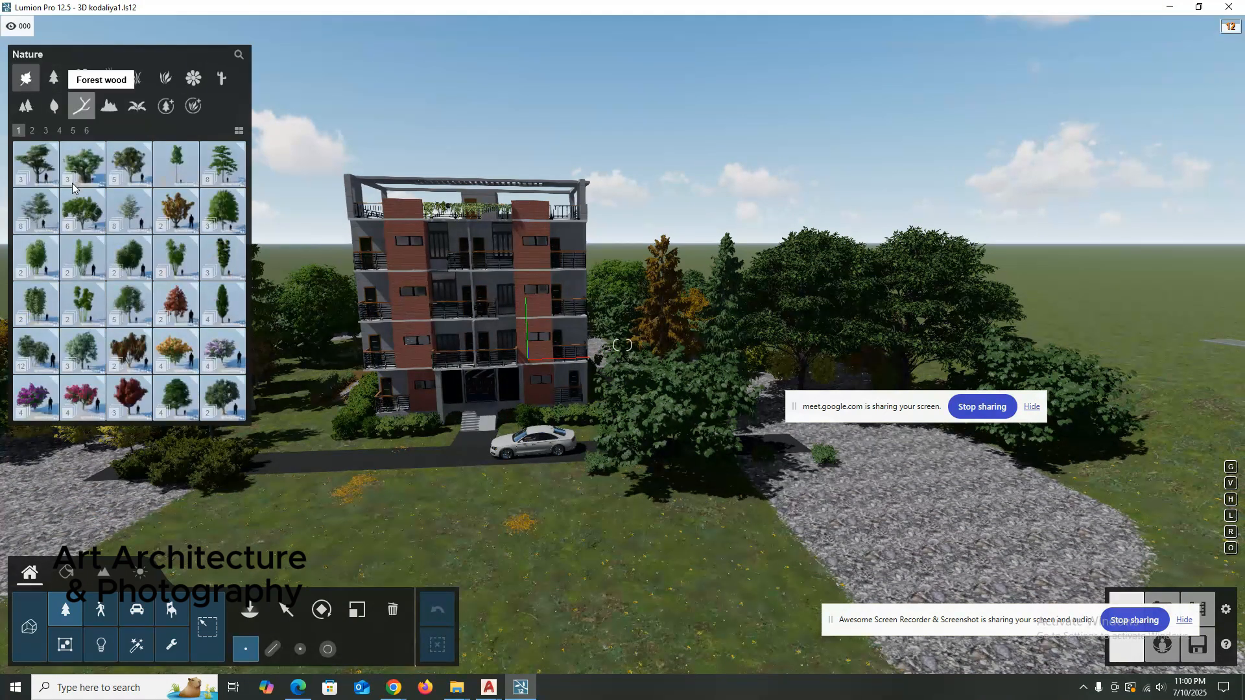
double_click(81, 223)
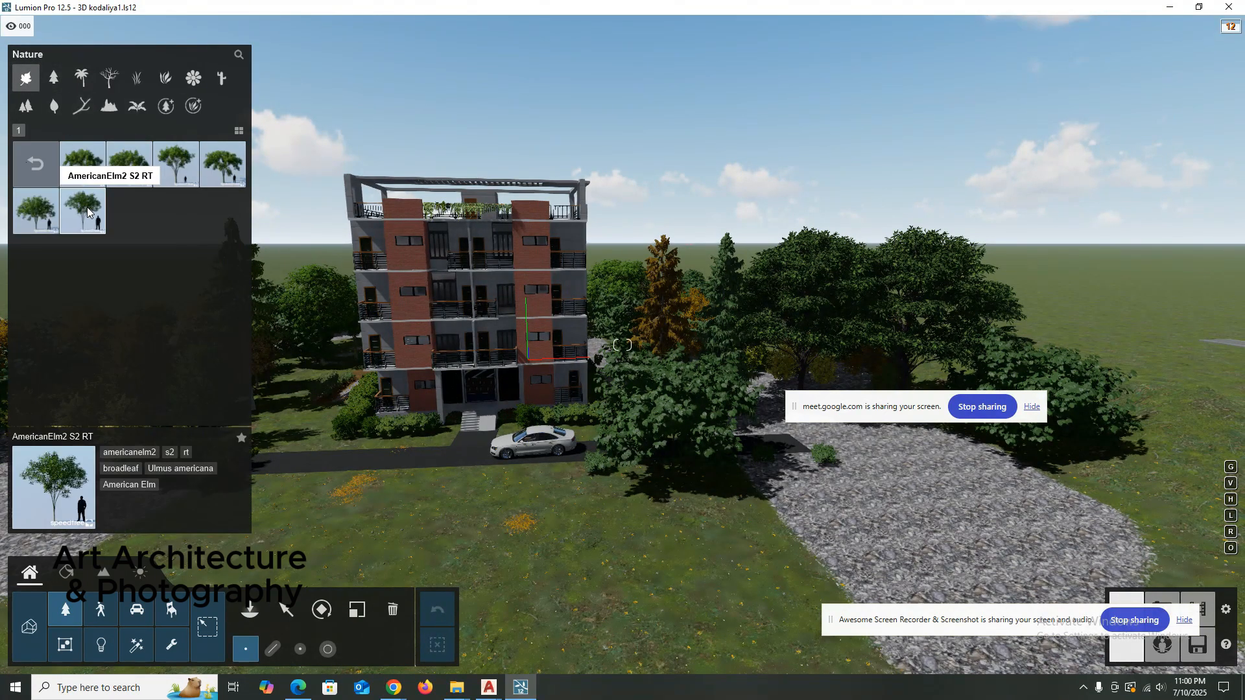
click(82, 211)
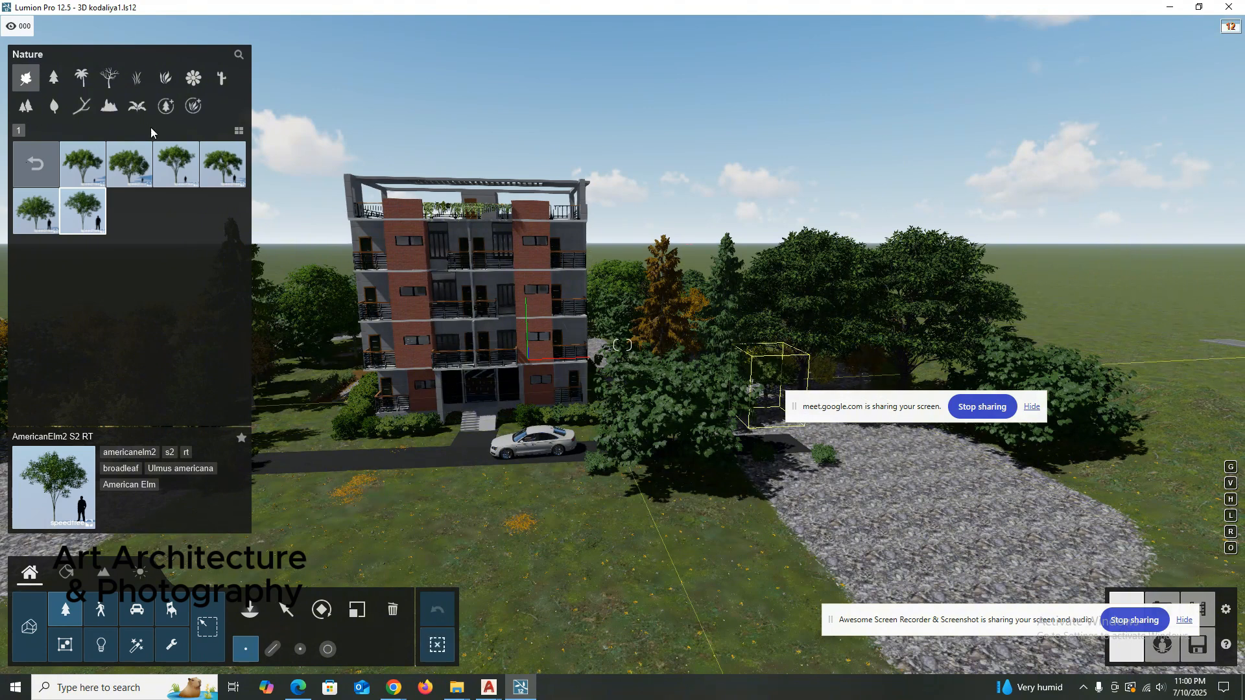
key(Escape)
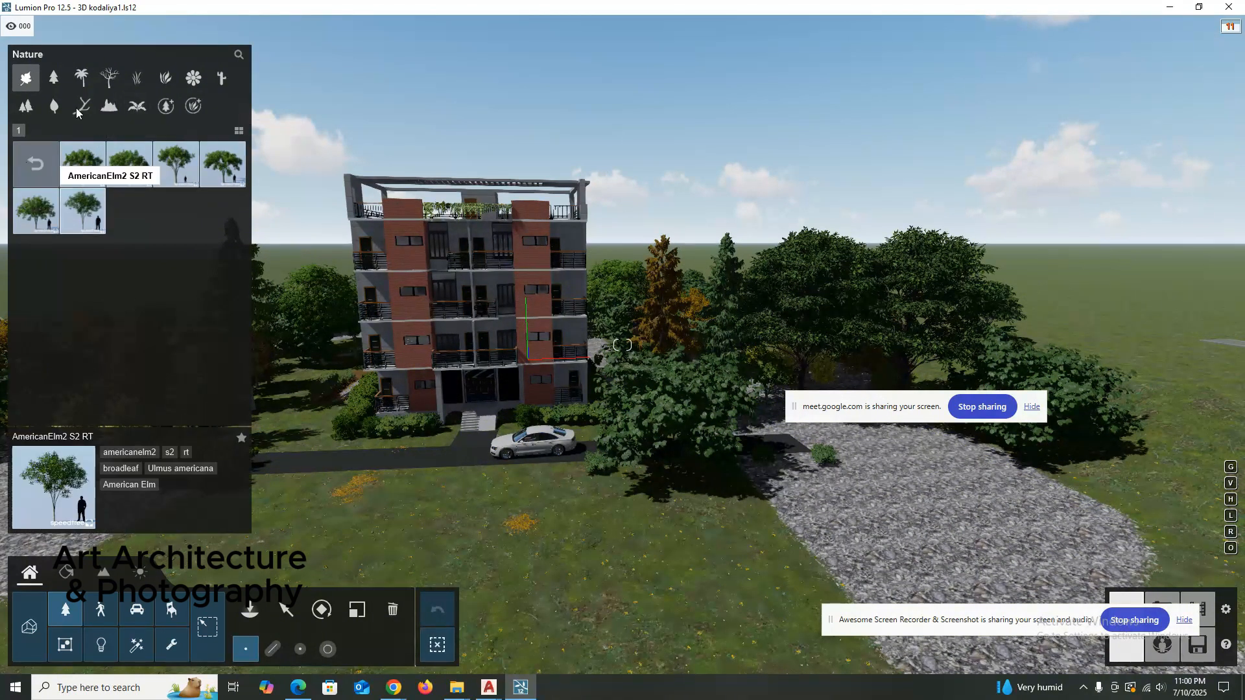
Look through the Transport library's car pages and its assorted vehicles, including the scooter collection.
double_click(129, 614)
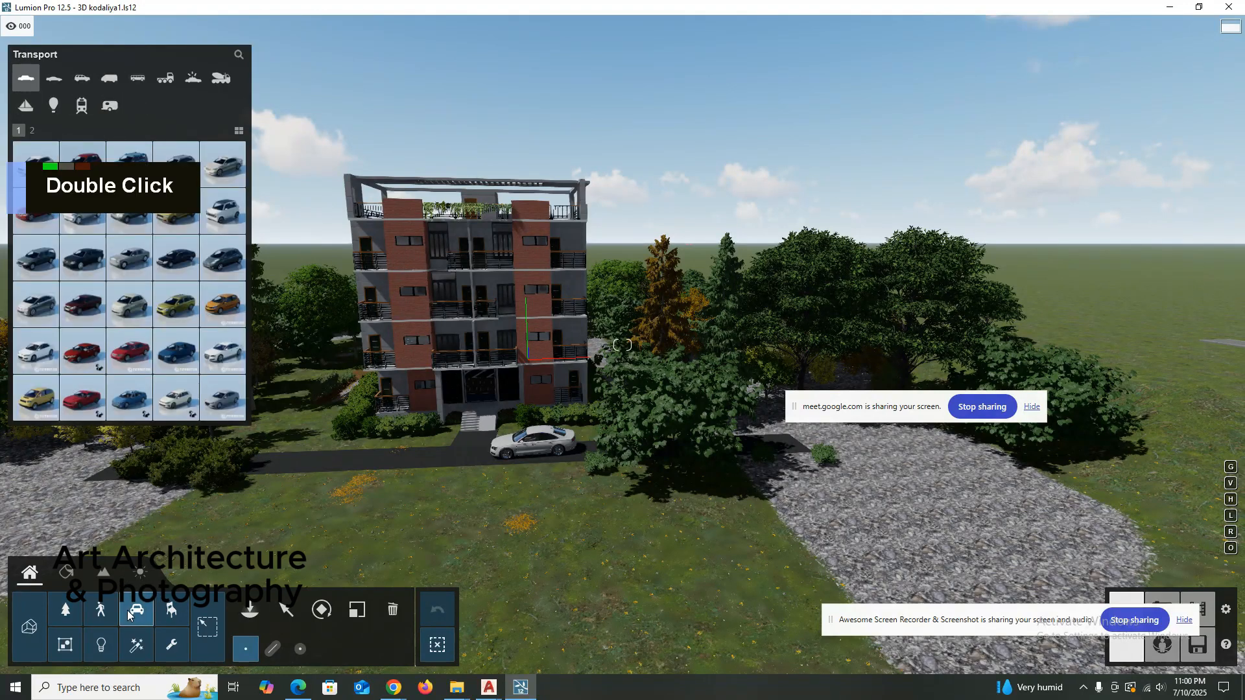
click(30, 132)
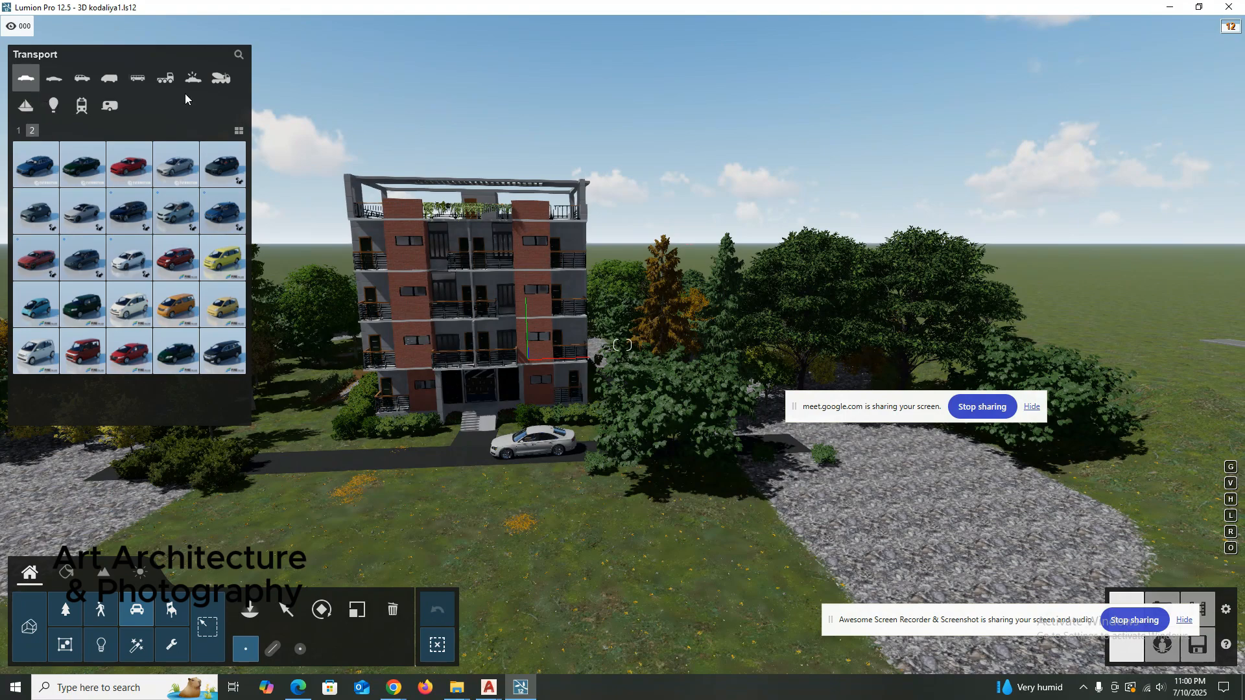
scroll(476, 430, up, 2)
right_click(477, 422)
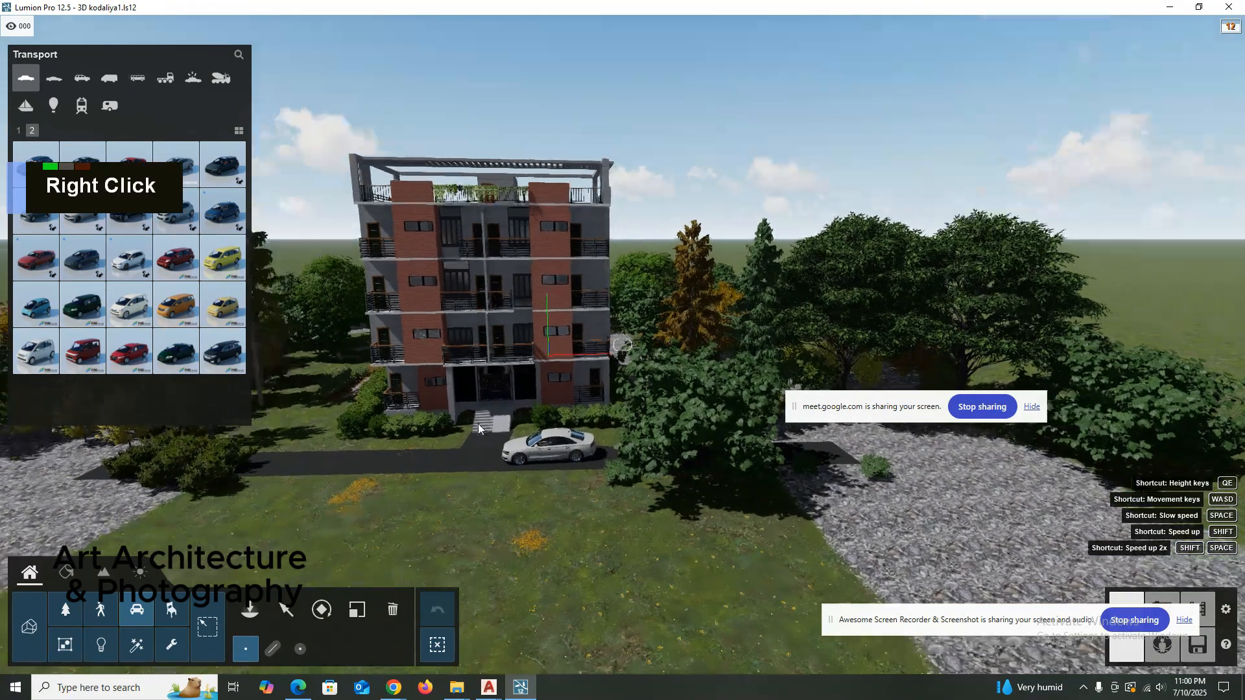
scroll(478, 422, up, 2)
key(a)
right_drag(481, 420, 557, 430)
key(shift+a)
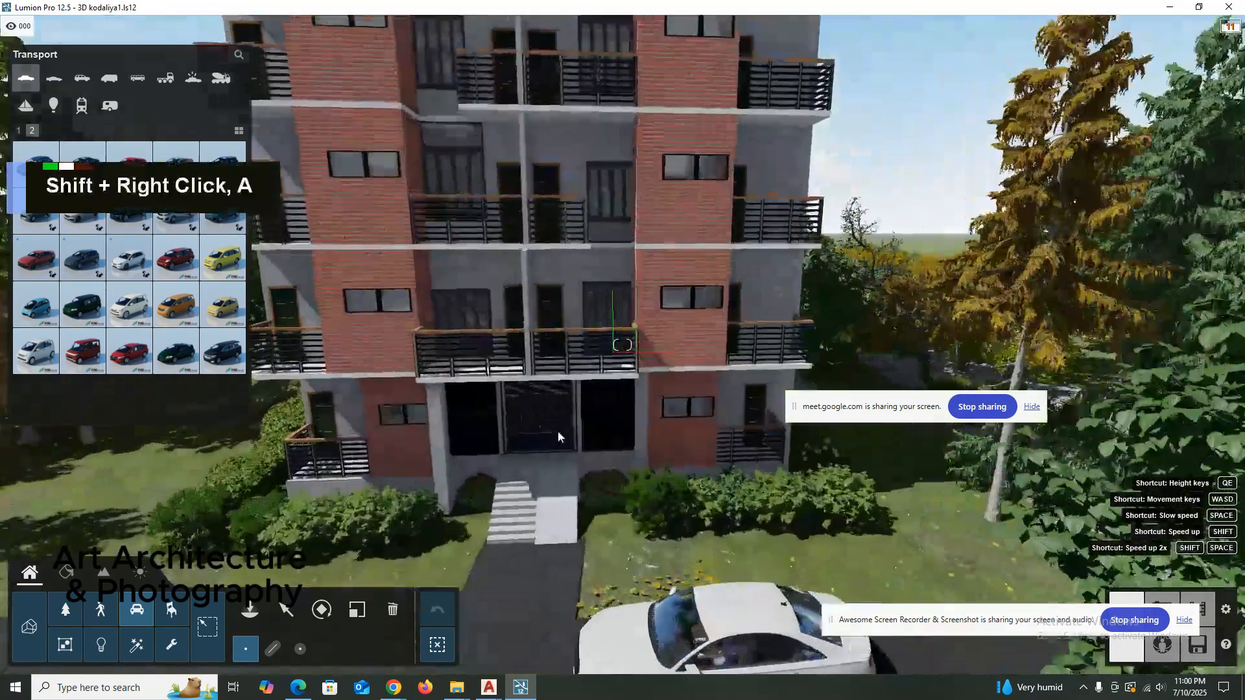
shift+scroll(554, 431, down, 4)
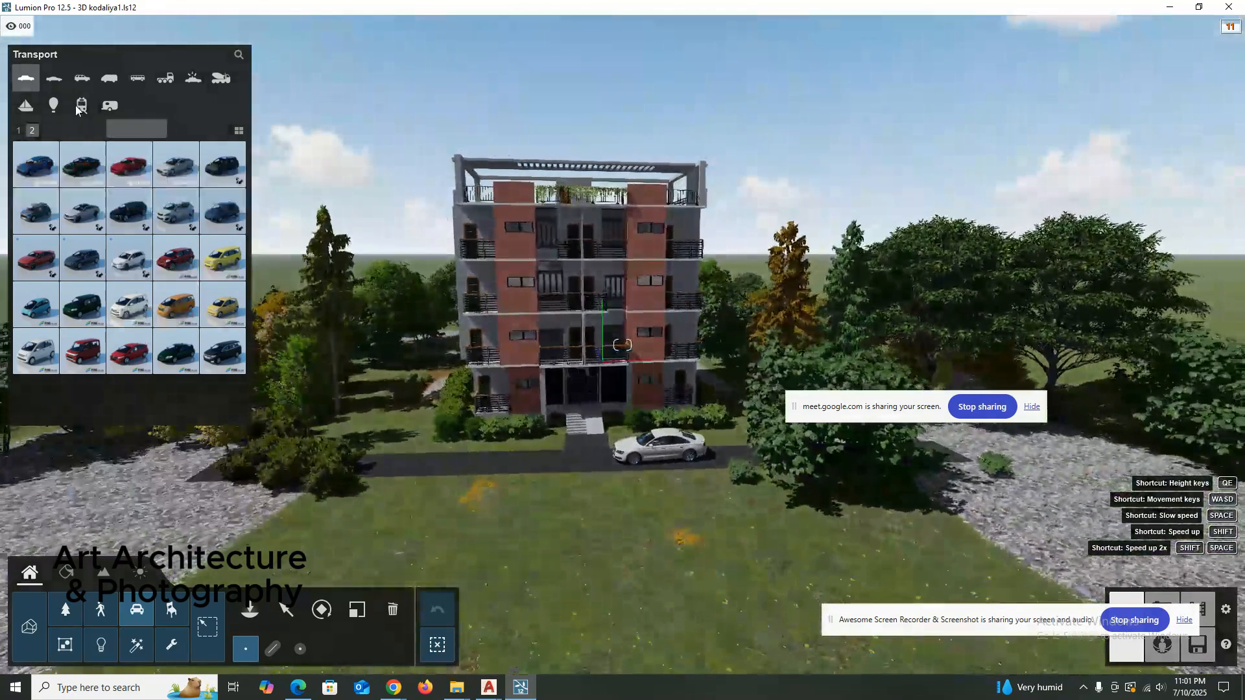
click(43, 84)
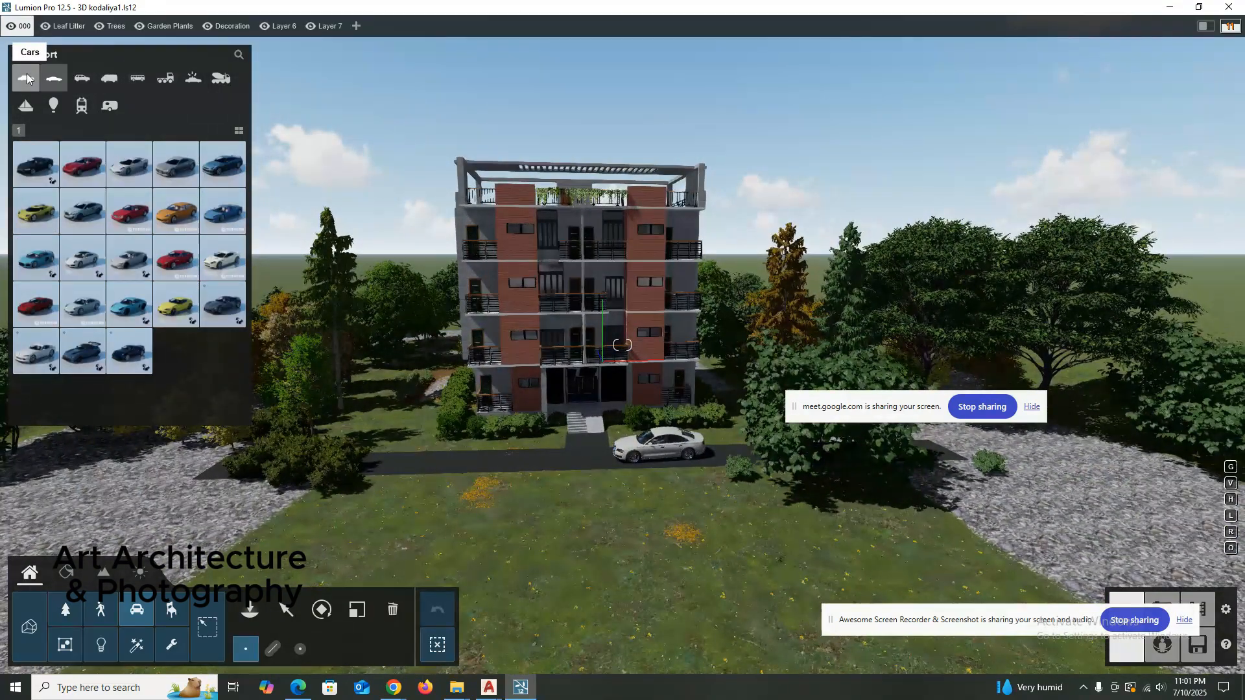
click(104, 108)
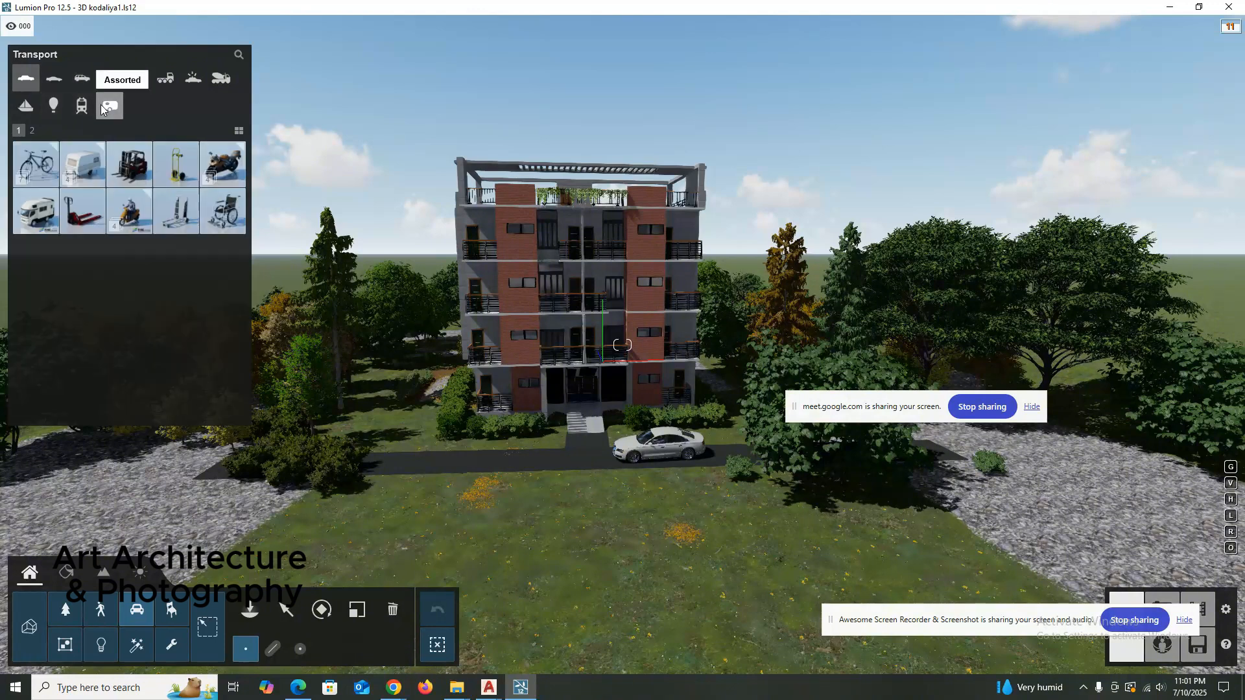
double_click(129, 209)
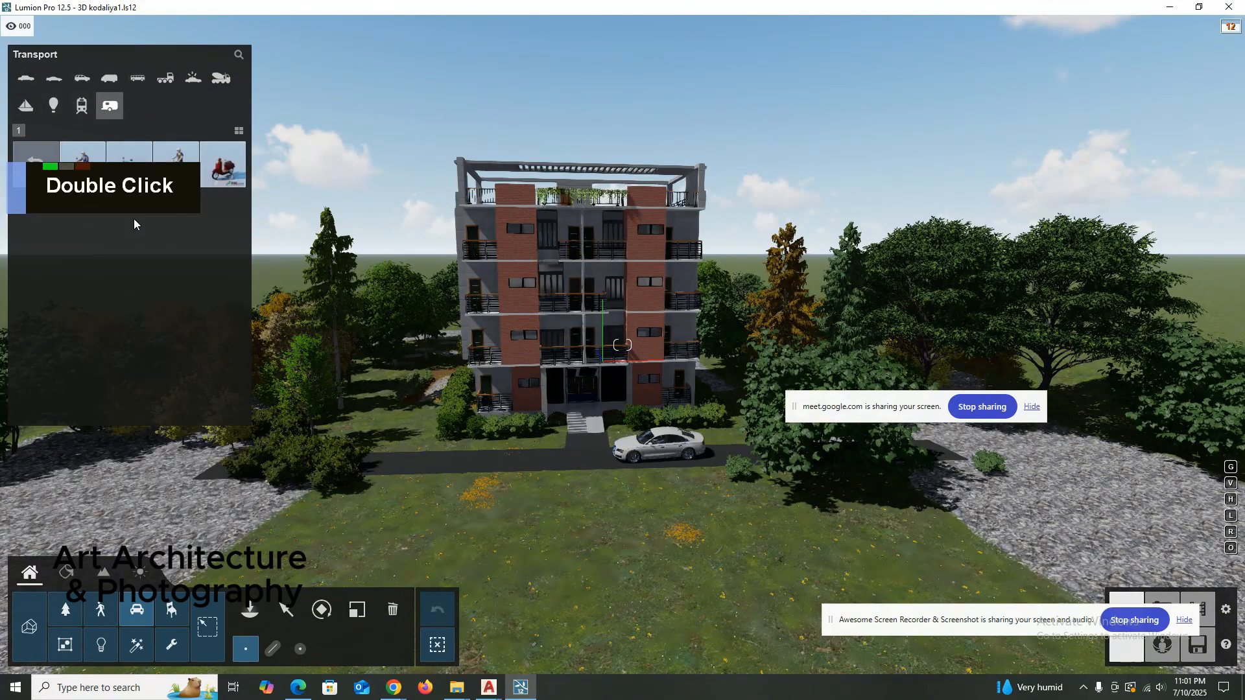
click(104, 107)
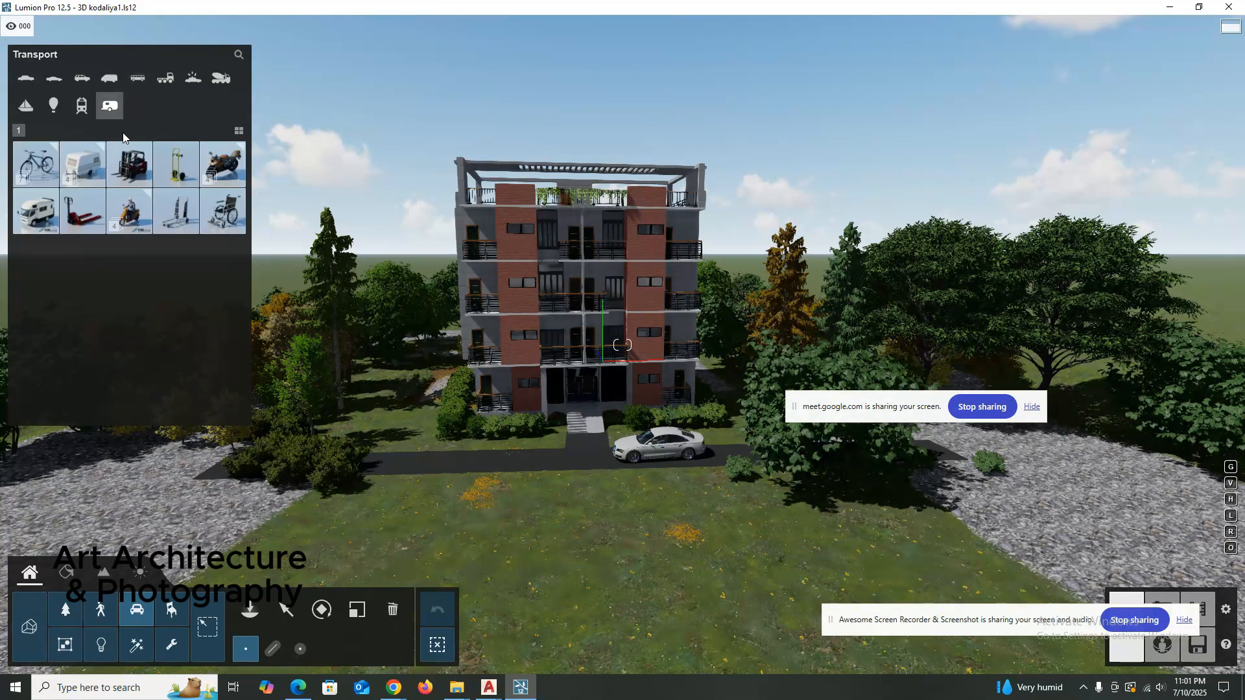
Try to place Scooter 001 on the road in front of the apartment building, behind the entrance path from the white car.
click(133, 210)
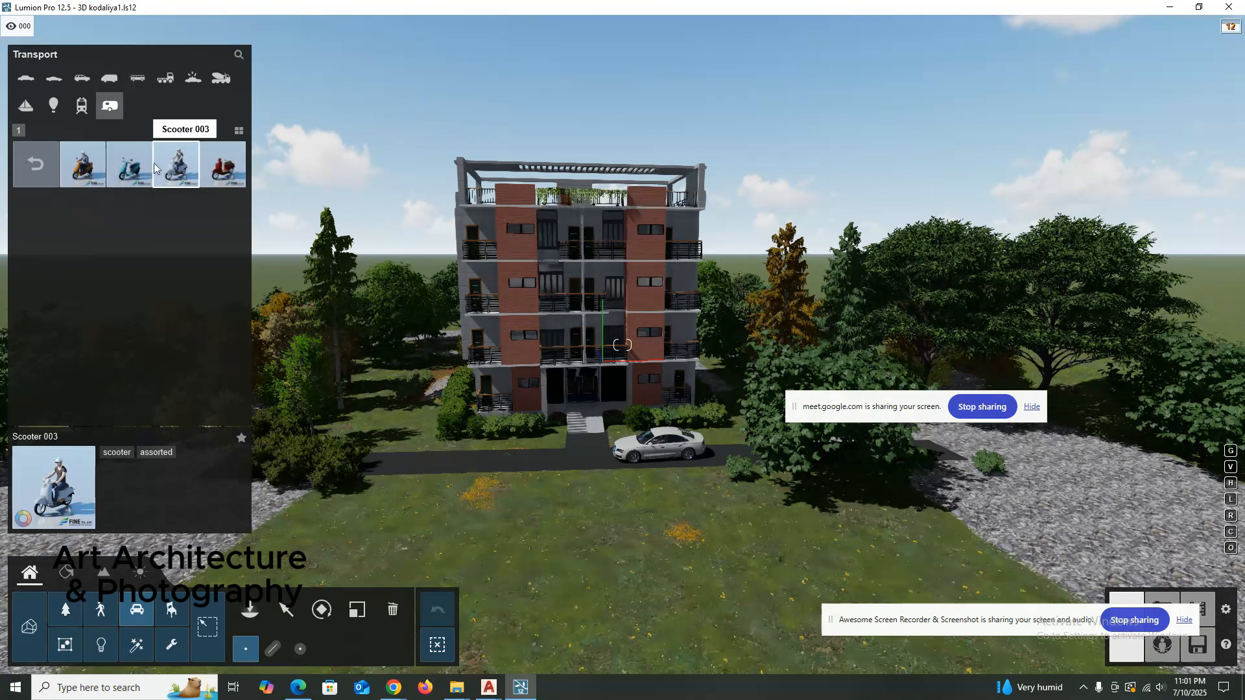
click(82, 164)
scroll(495, 460, up, 1)
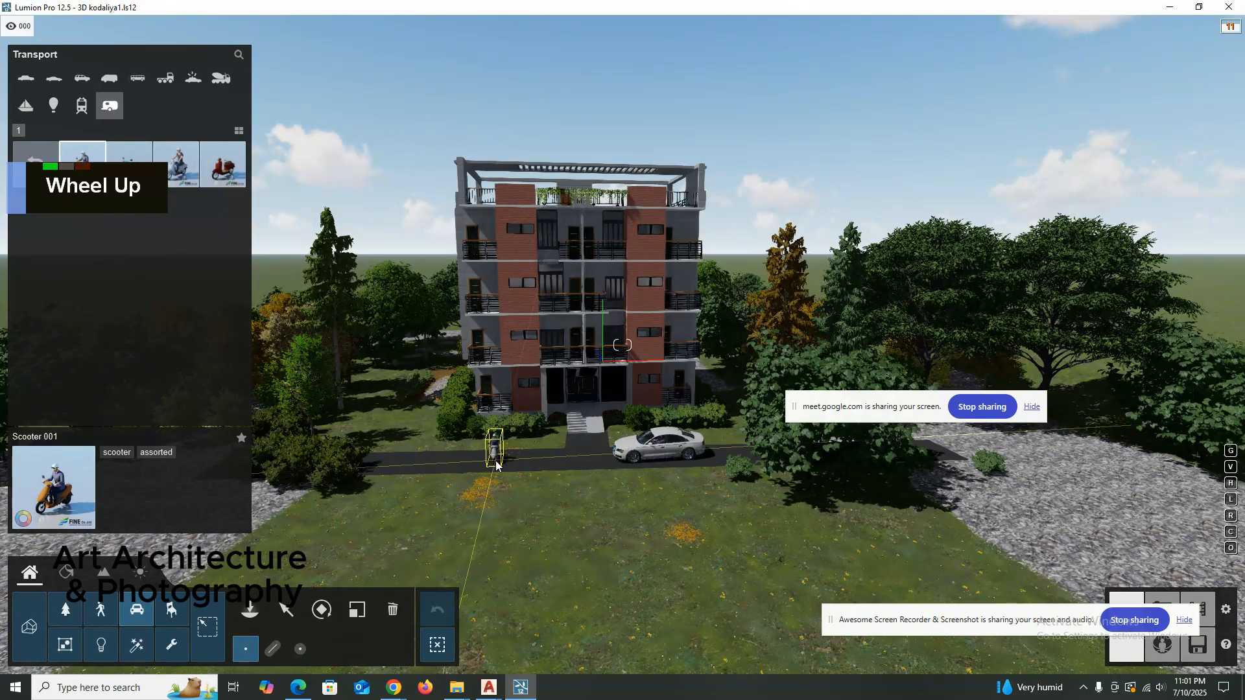
click(496, 460)
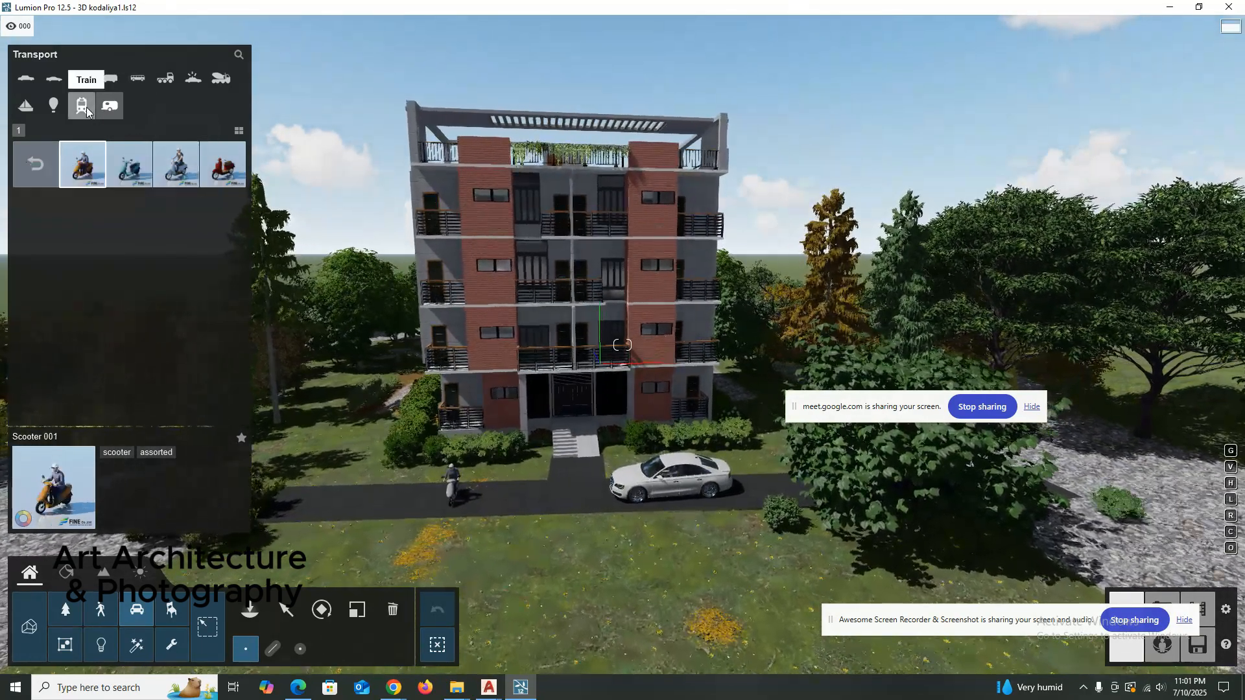
Place MotorBike 002 from the Motorbikes collection on the road before the building and rotate it to face along the road.
click(87, 107)
click(109, 111)
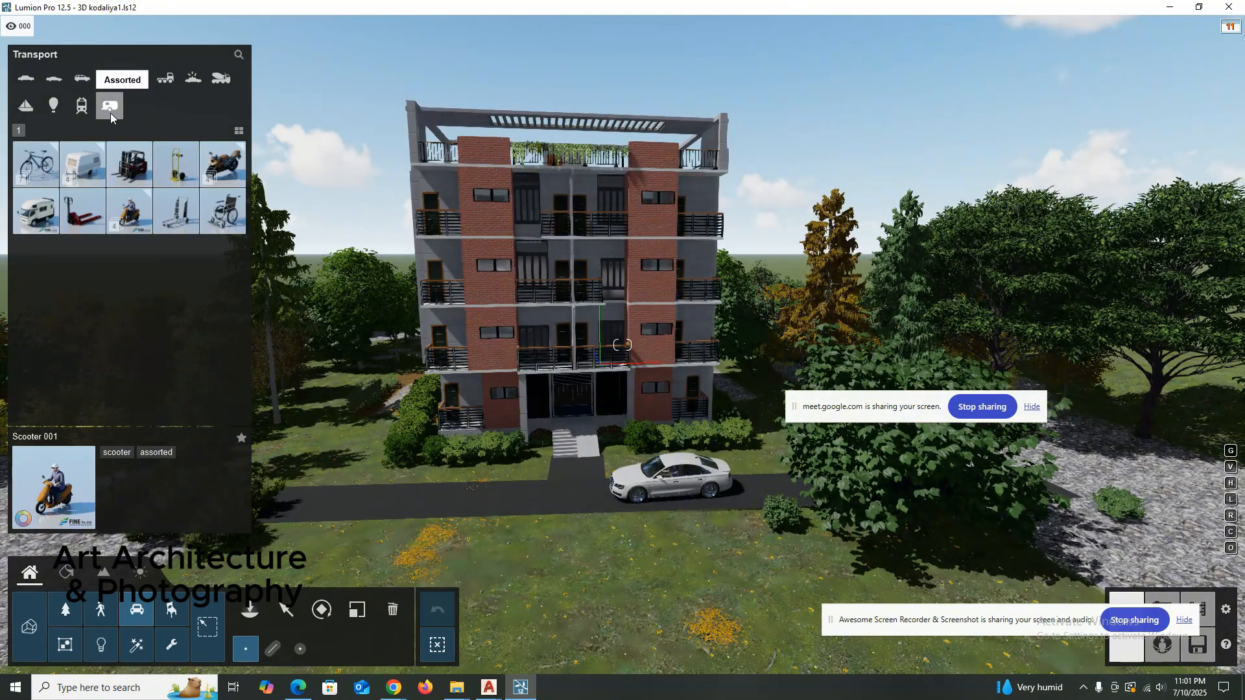
click(36, 170)
click(37, 170)
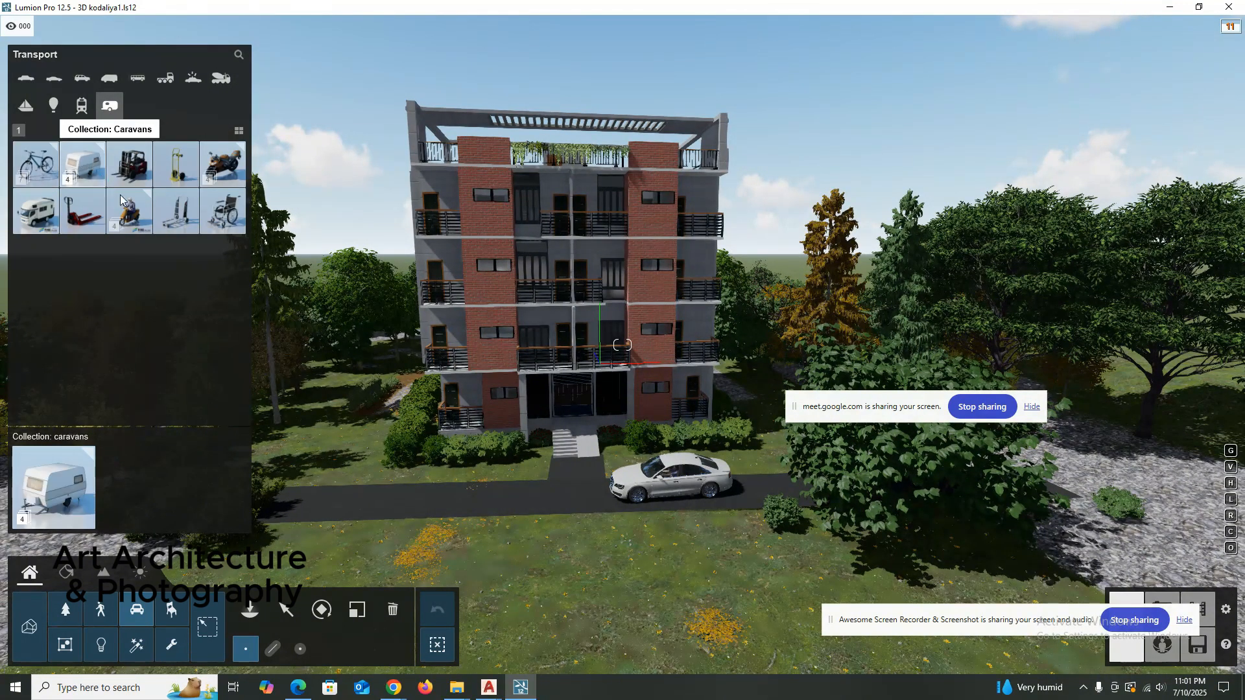
click(228, 159)
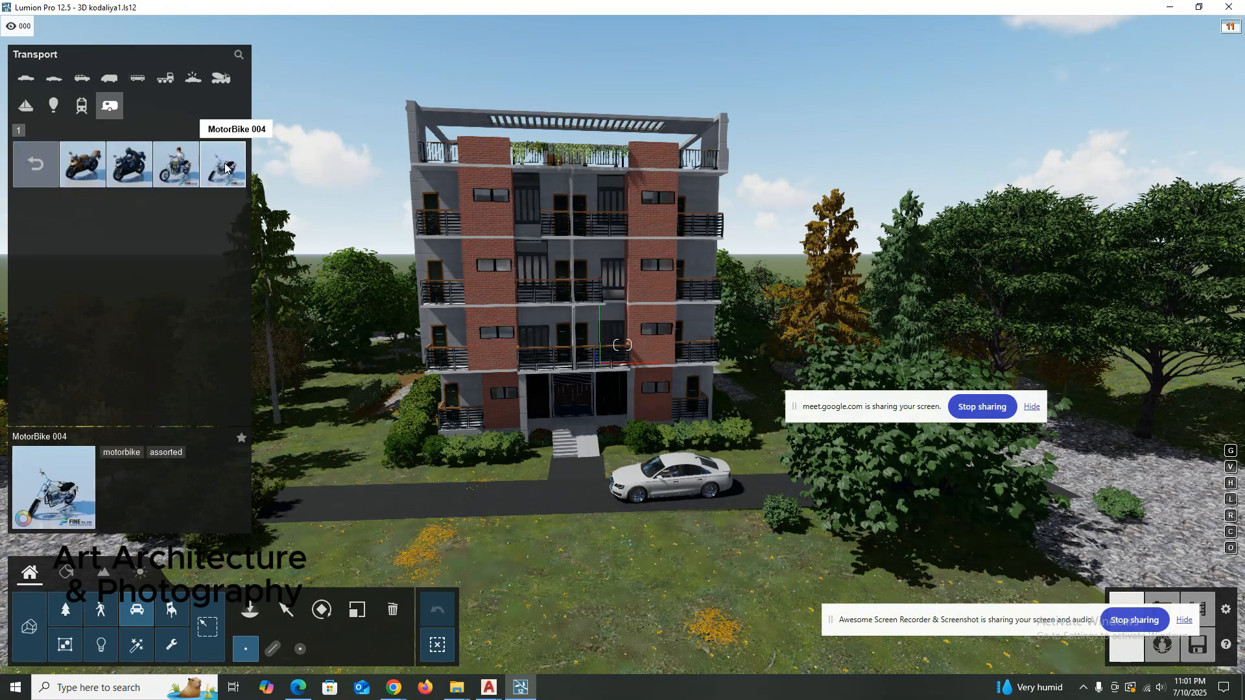
click(154, 184)
click(426, 515)
scroll(427, 515, up, 3)
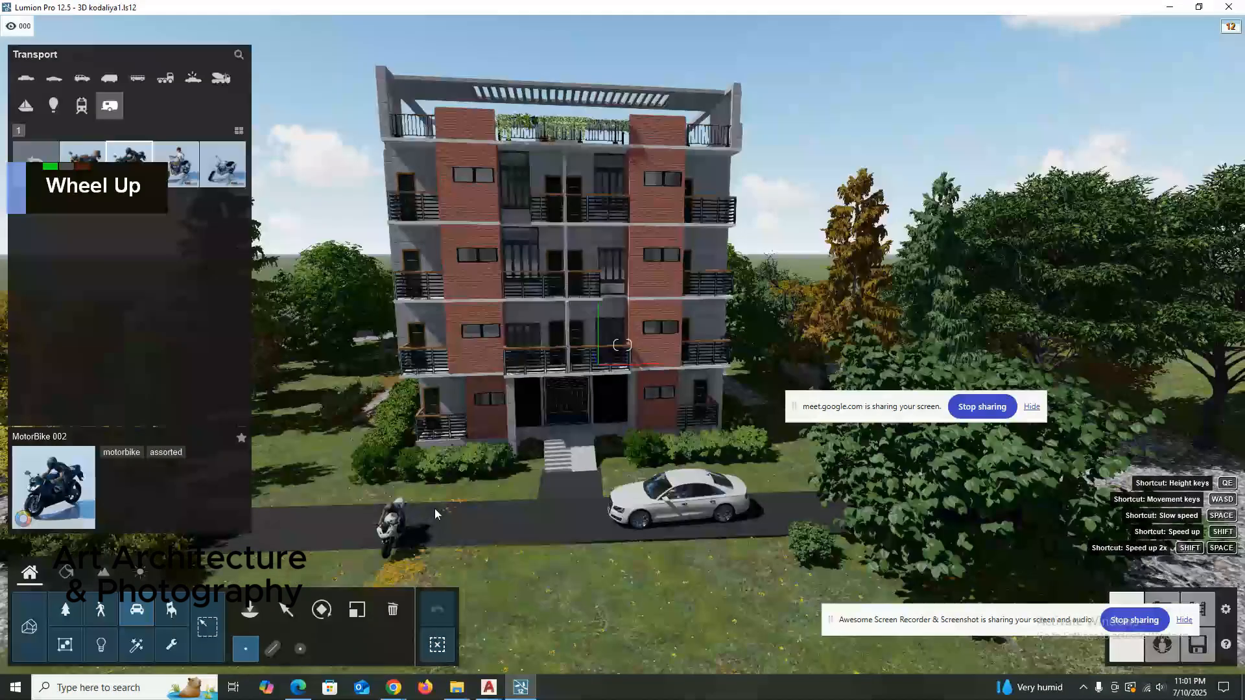
key(r)
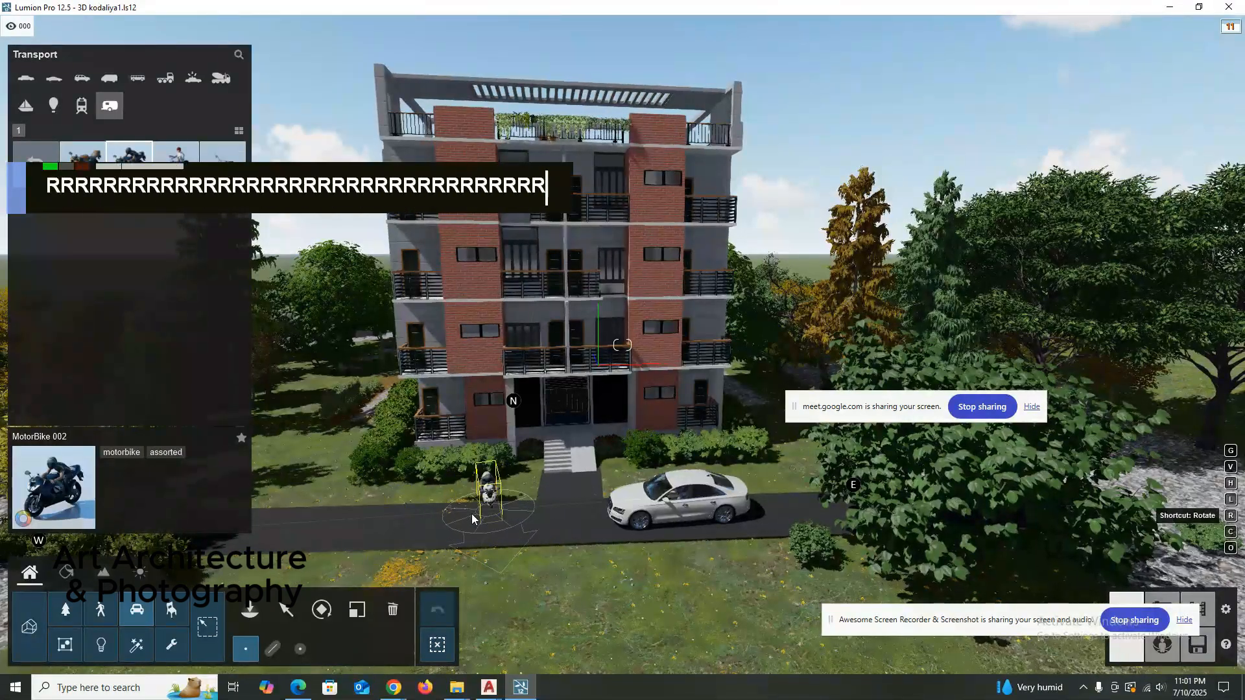
key(r)
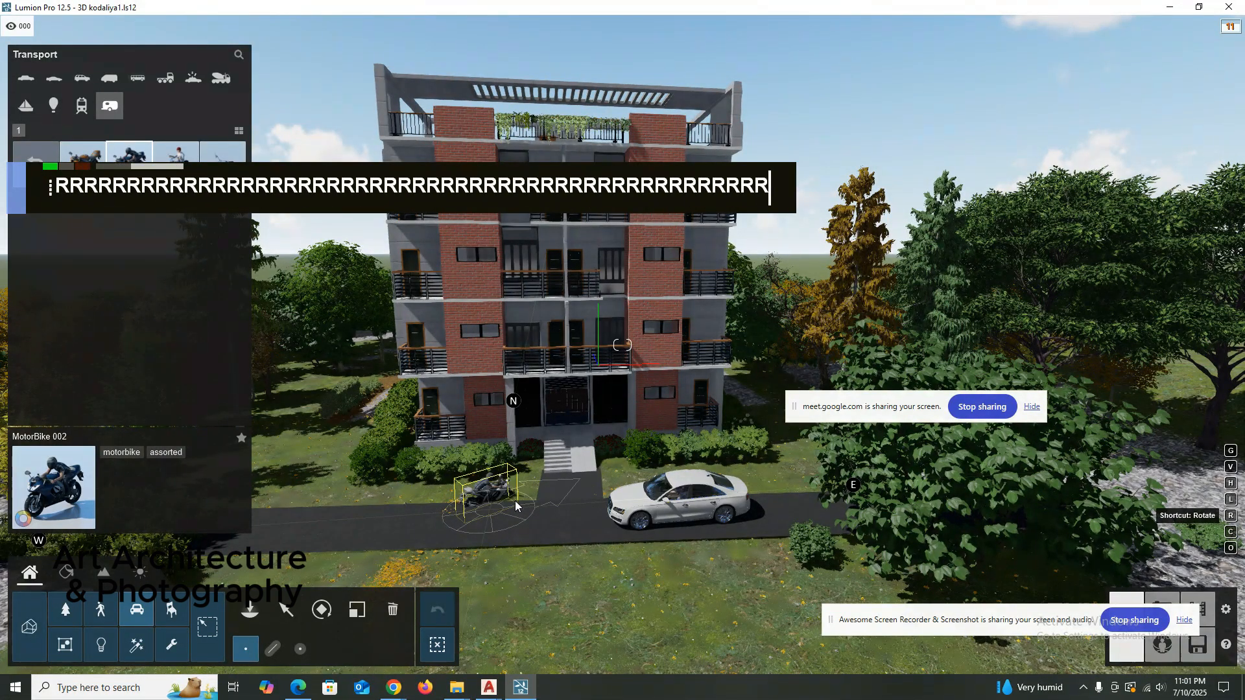
key(r)
click(502, 512)
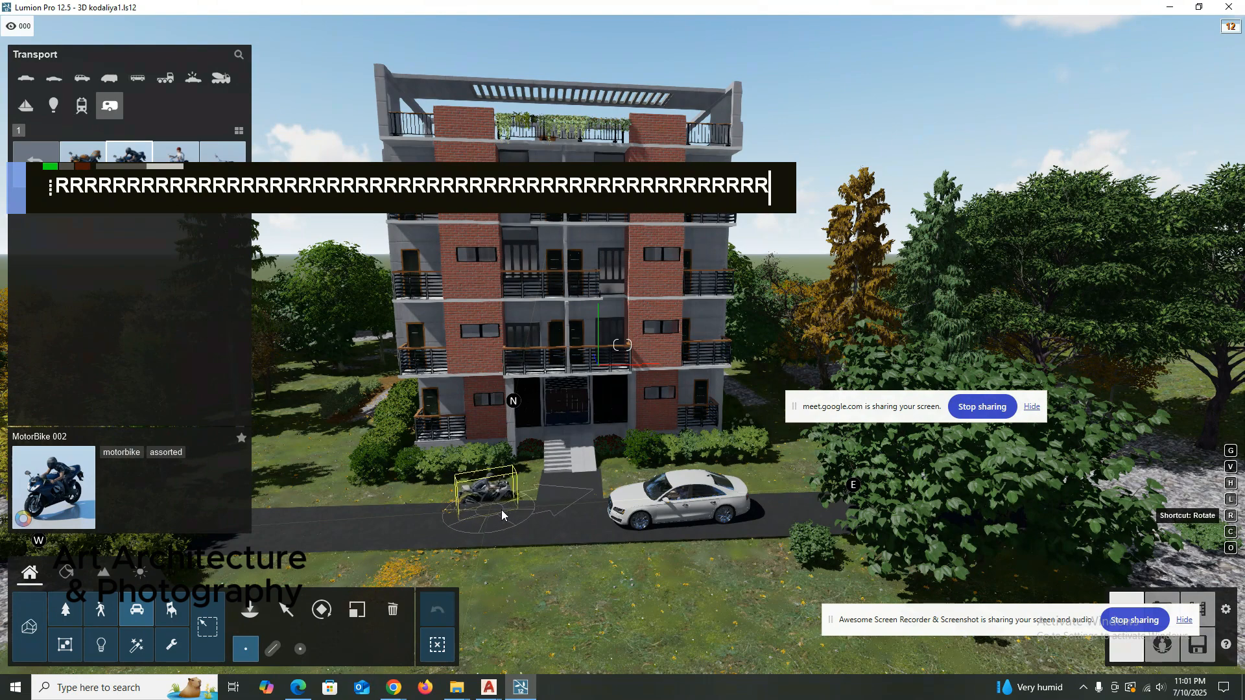
key(r)
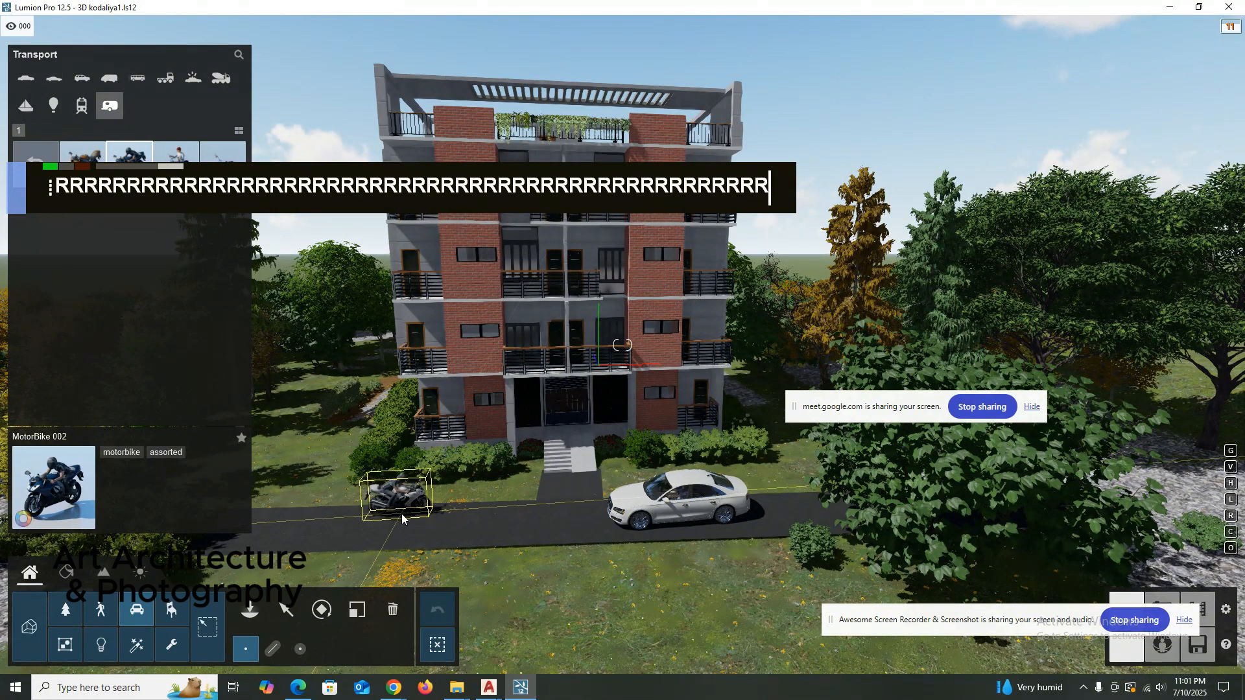
key(Escape)
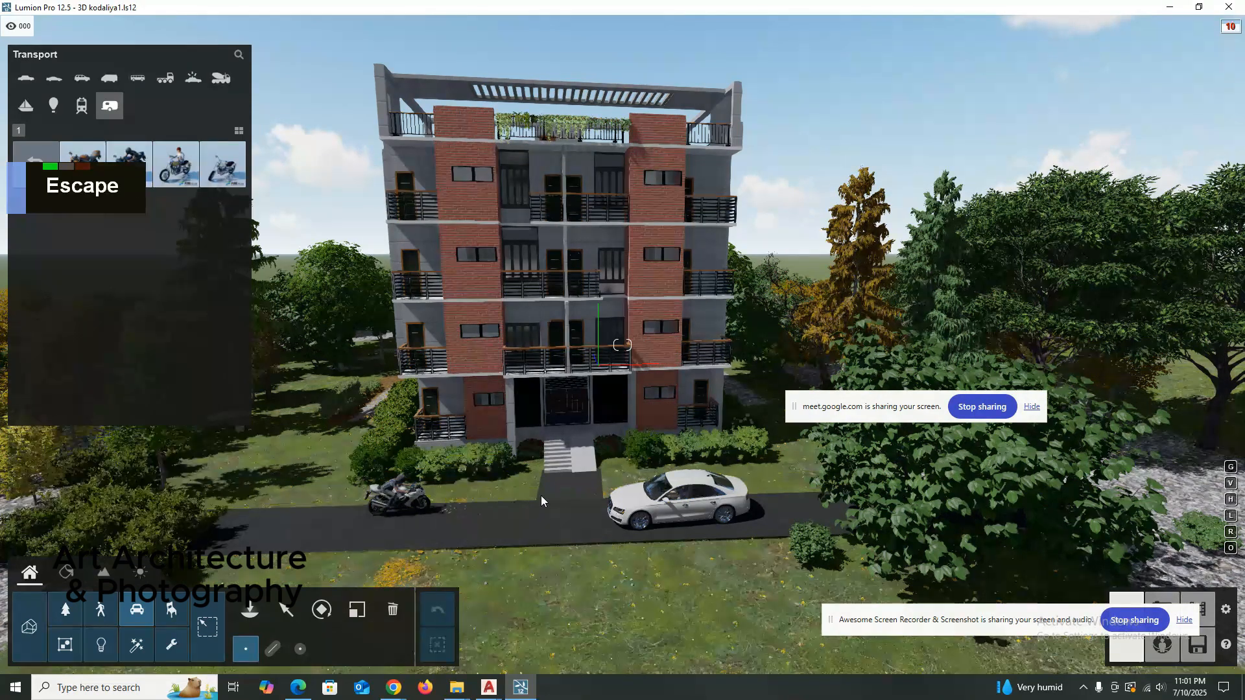
Choose Man African 0001 Idle from the 3D men in the People and Animals library.
scroll(564, 484, up, 3)
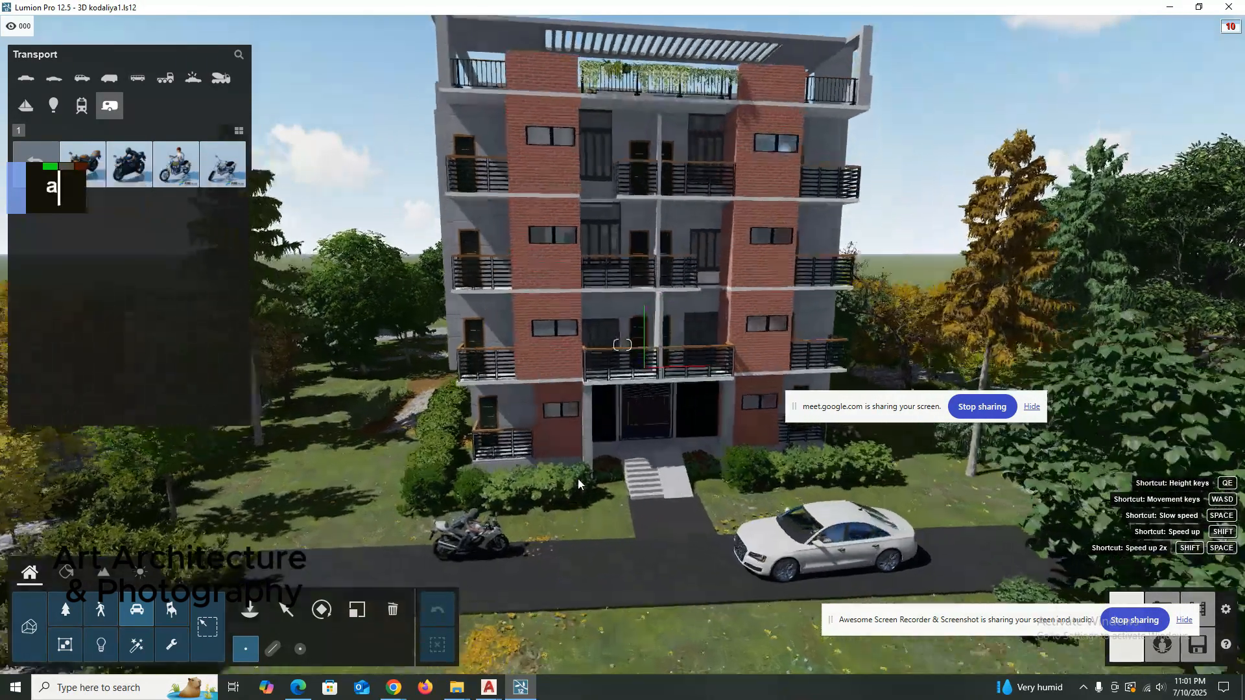
right_drag(578, 478, 612, 428)
scroll(478, 525, up, 3)
key(a)
scroll(538, 498, down, 4)
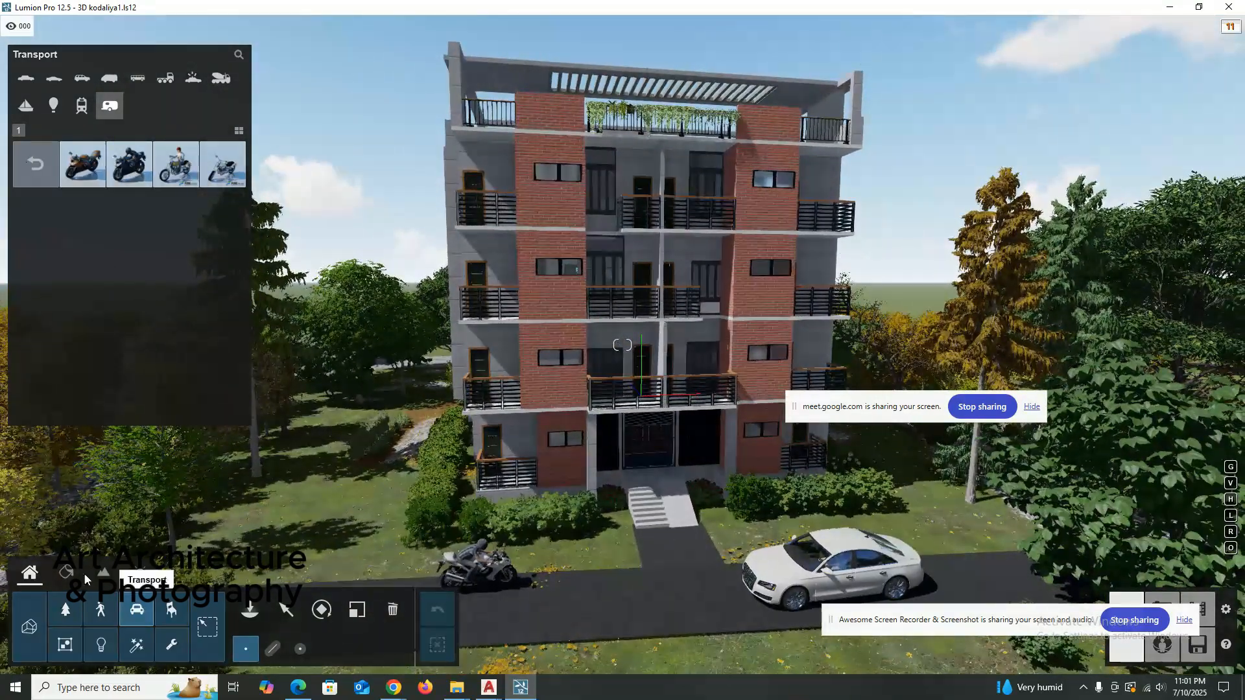
double_click(100, 609)
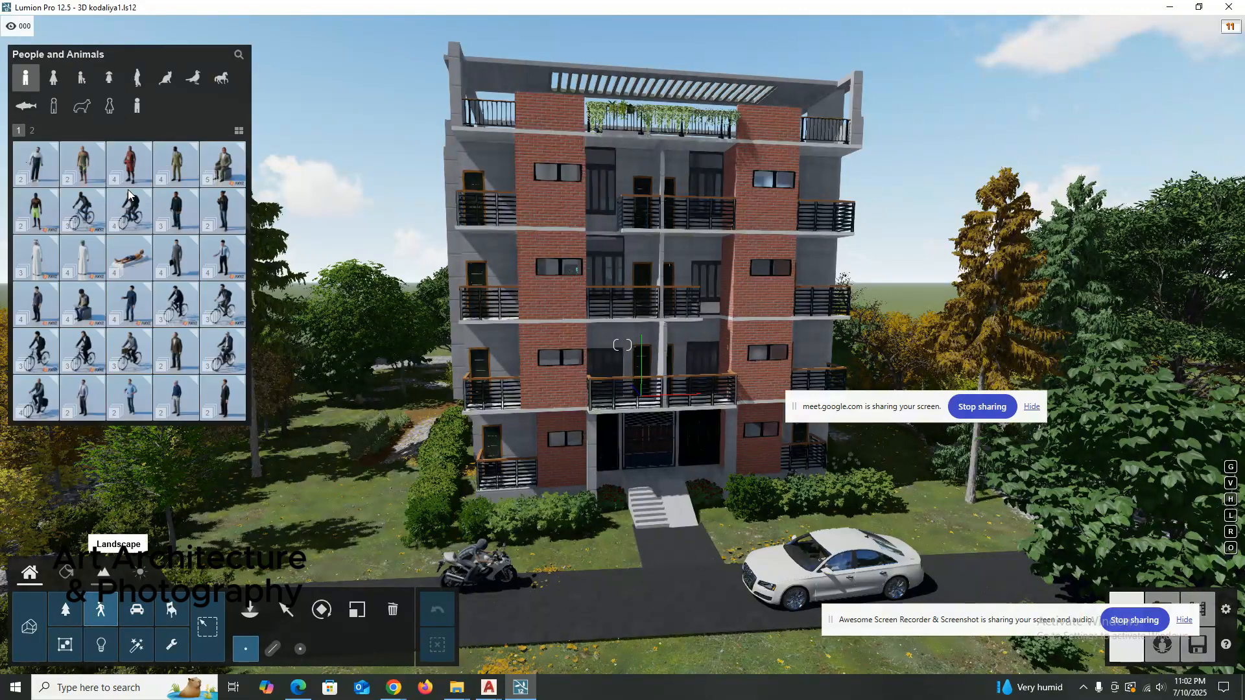
mouse_move(84, 162)
click(47, 162)
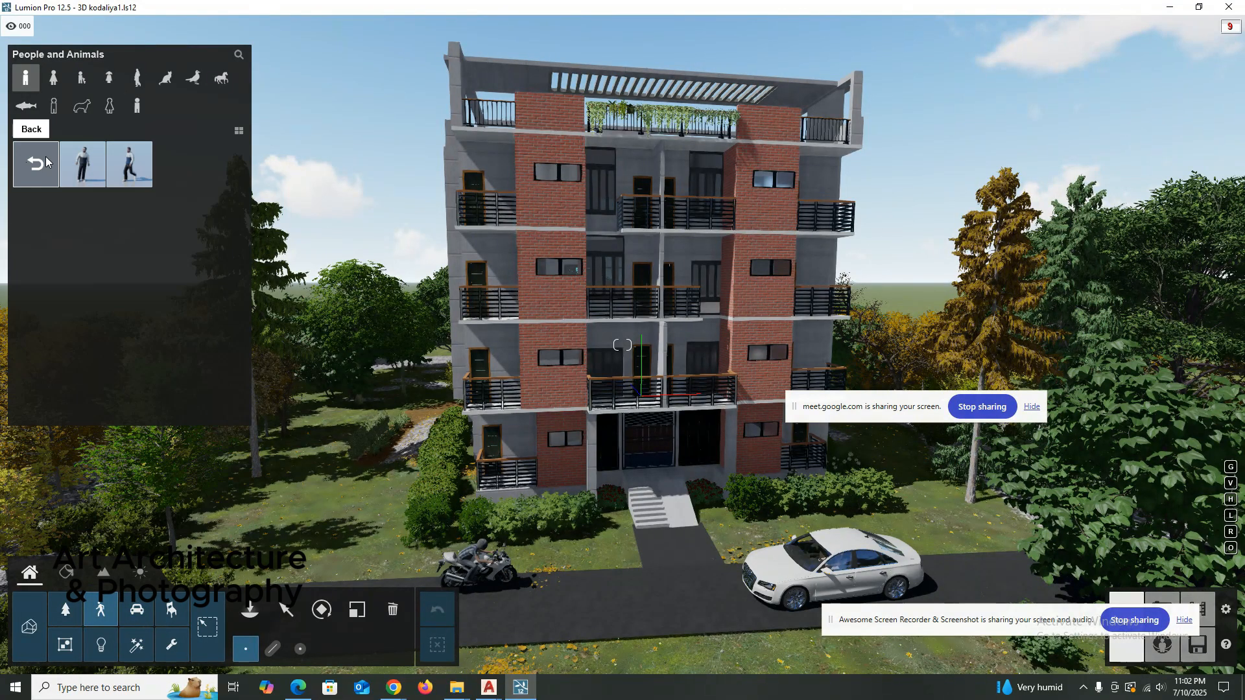
click(94, 165)
Place the idle man on the balcony directly above the building's entrance and rotate him to face outwards.
scroll(659, 391, up, 3)
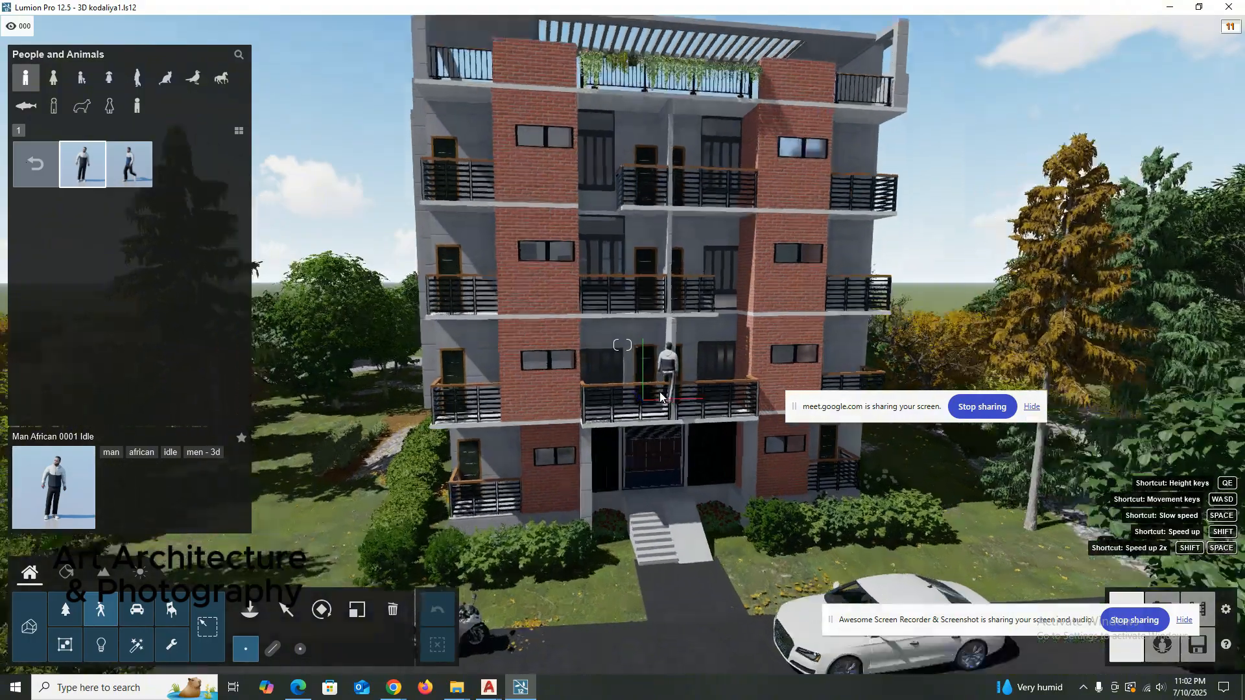
scroll(660, 392, up, 5)
key(e)
right_drag(660, 391, 584, 415)
key(q)
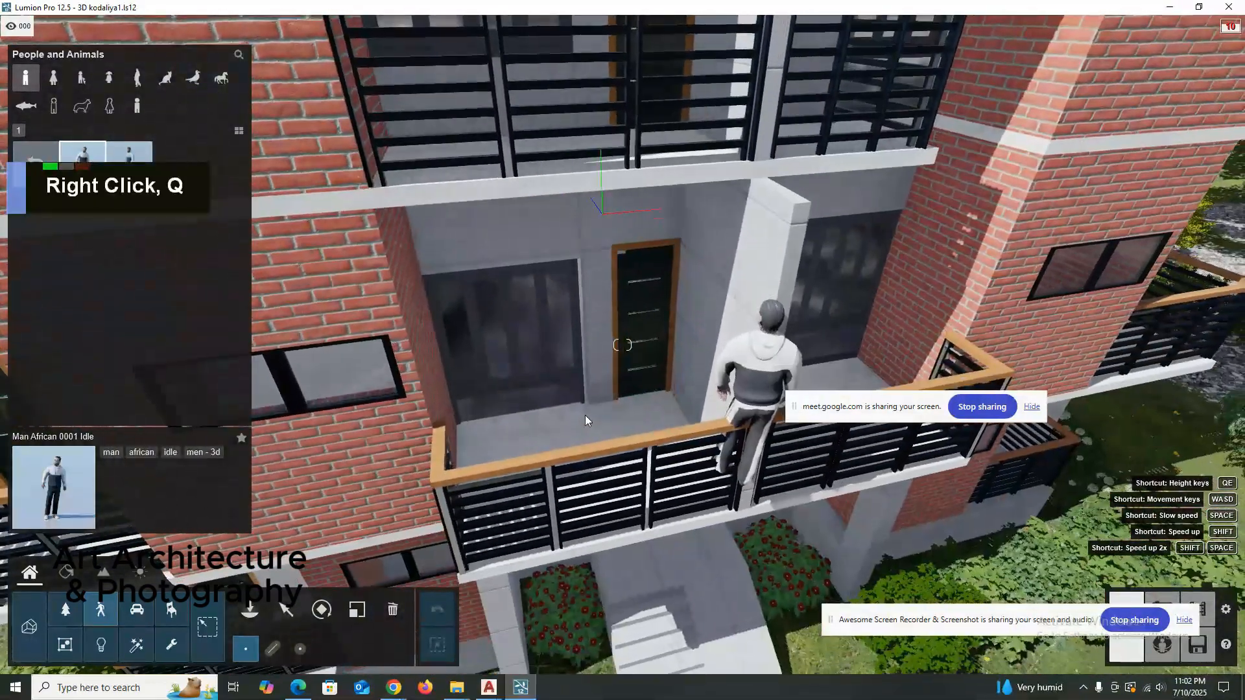
click(573, 423)
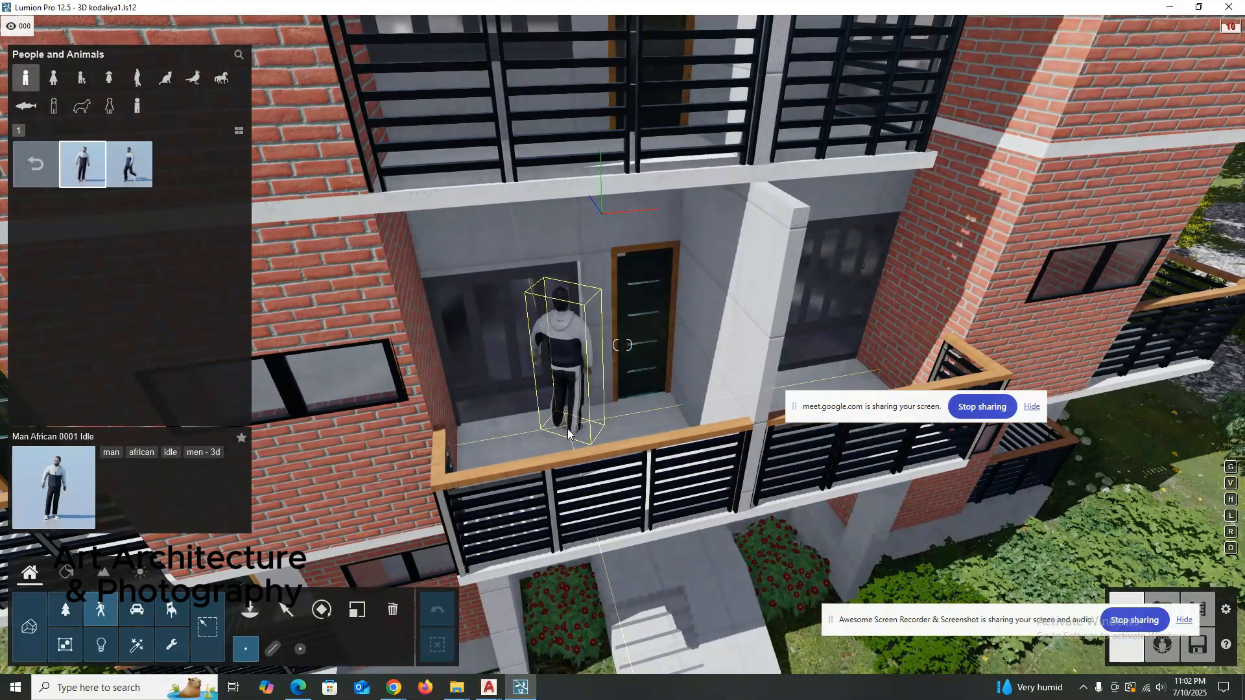
key(r)
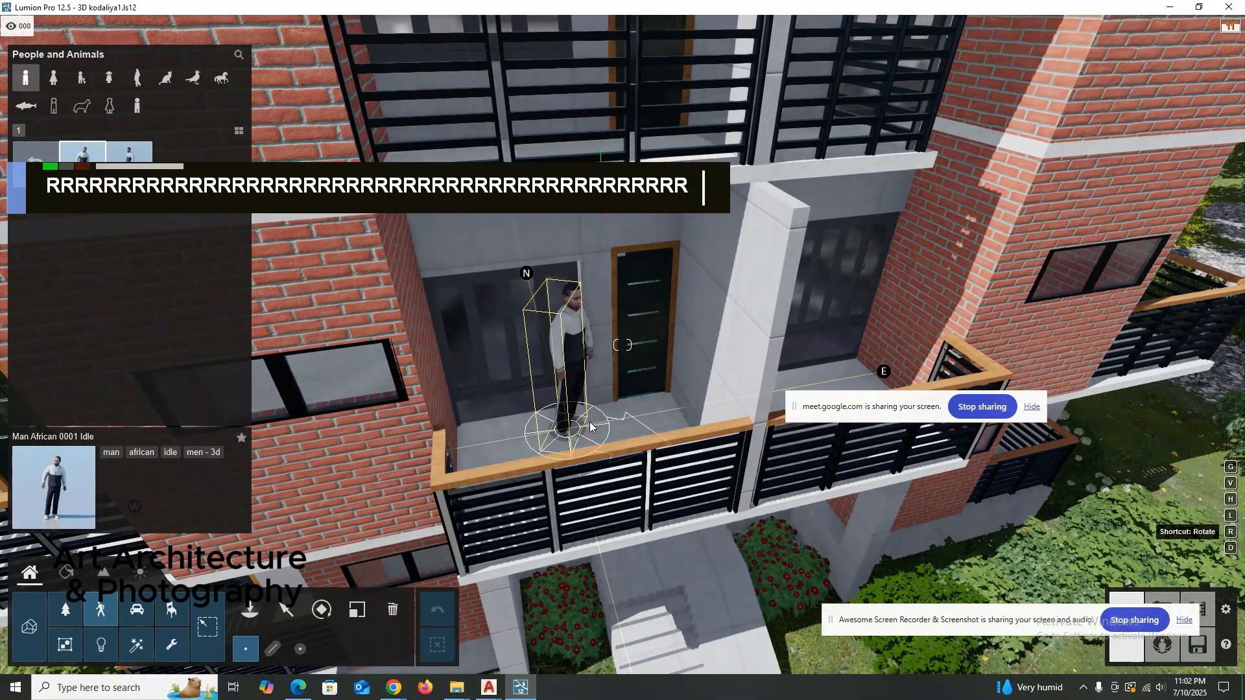
drag(590, 427, 568, 443)
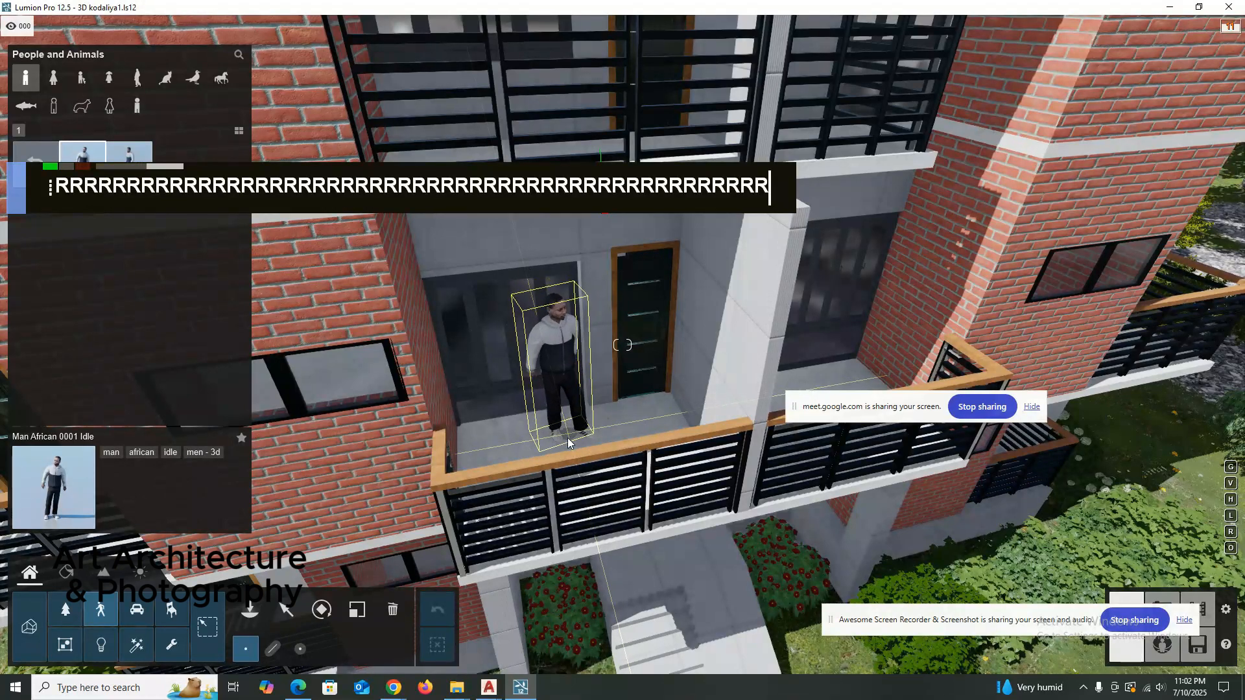
click(569, 441)
Place a second Man African 0001 Idle on the central balcony one floor higher and rotate him to face outwards.
scroll(686, 389, down, 2)
right_drag(681, 395, 610, 493)
key(a)
key(shift+q)
scroll(611, 492, up, 5)
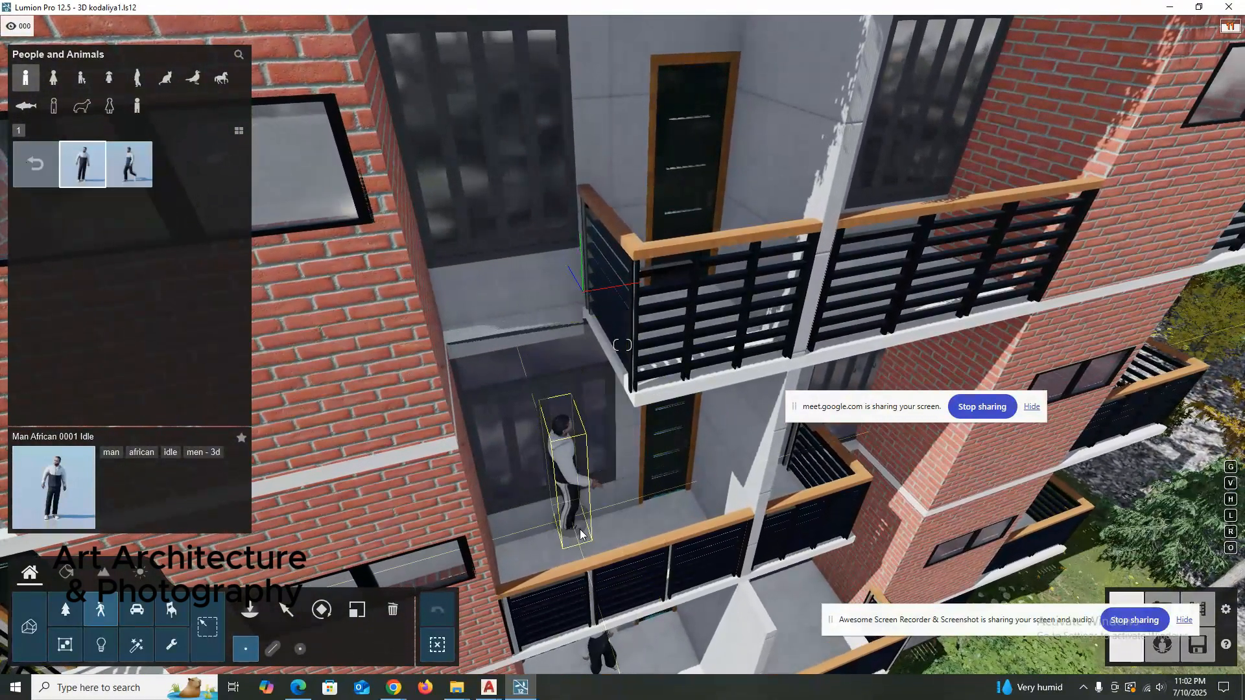
key(r)
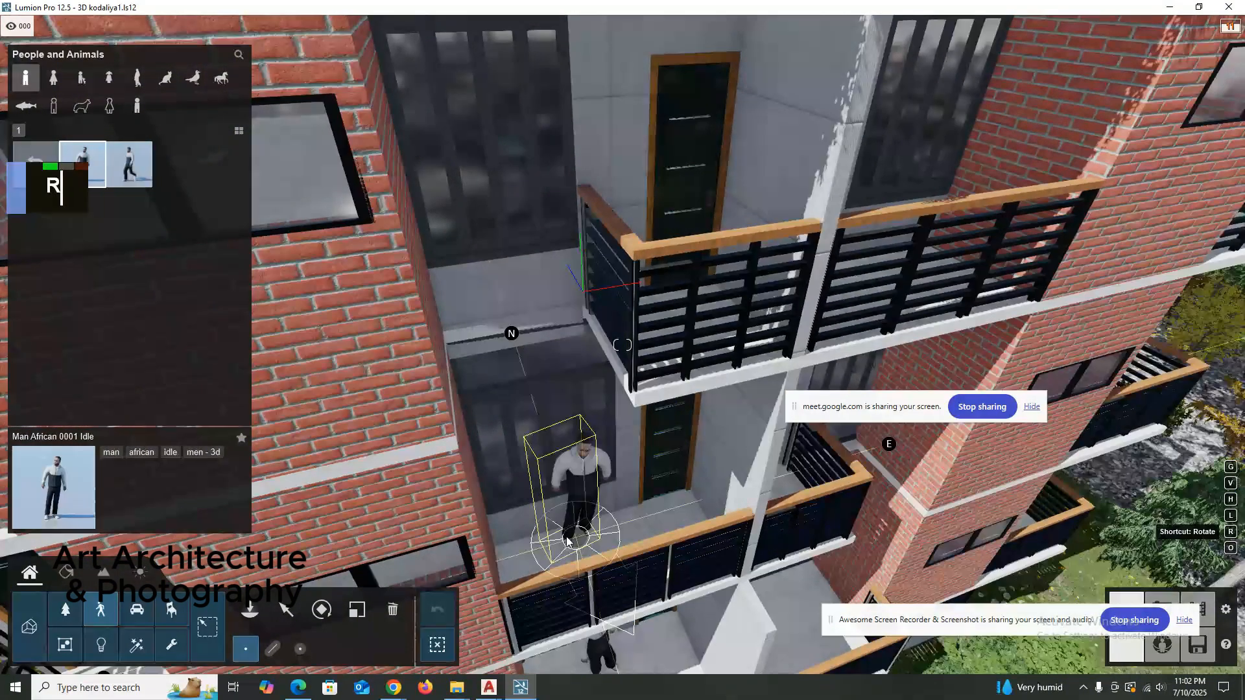
key(r)
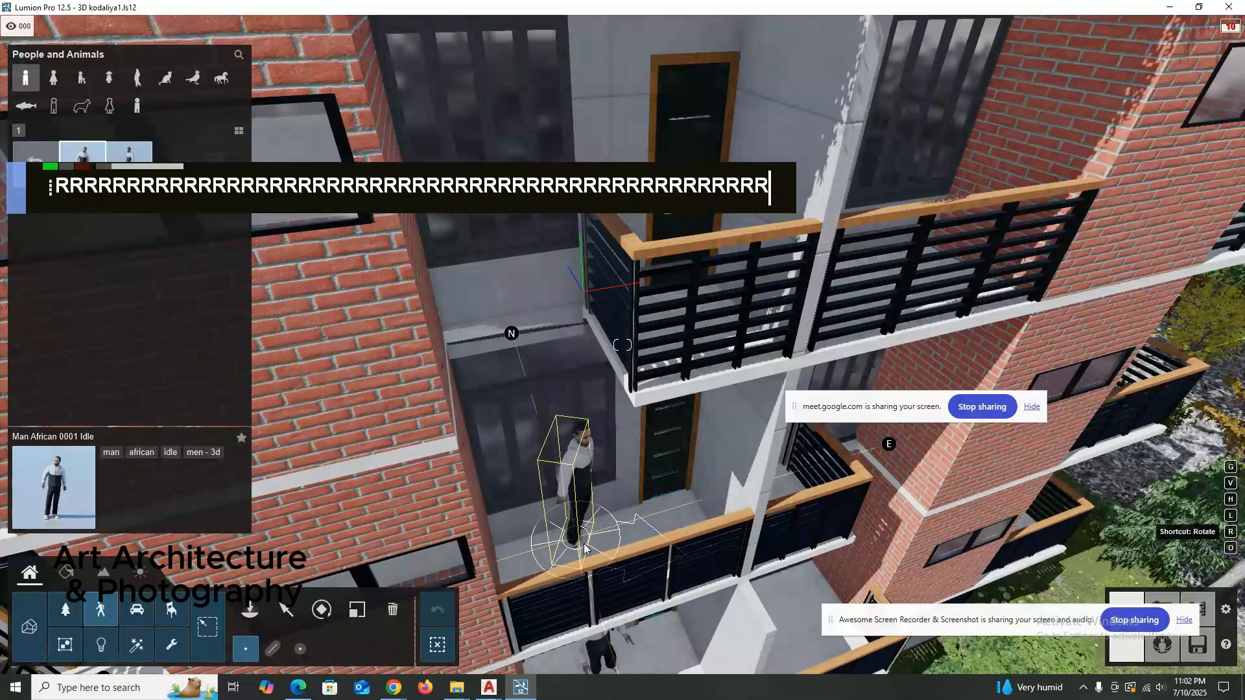
key(r)
key(Escape)
Place Man African 0001 Walk on the entrance path between the steps and the road, near the white car, and rotate him.
scroll(627, 425, down, 2)
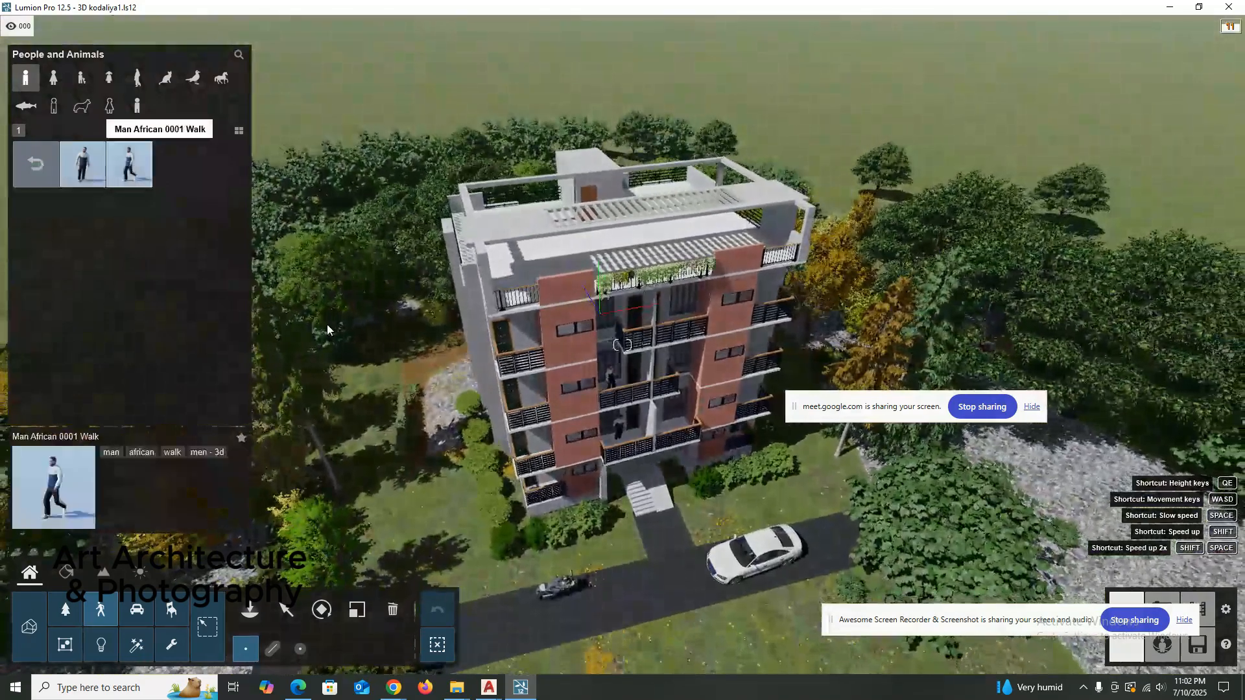
scroll(673, 569, up, 1)
right_click(673, 573)
key(e)
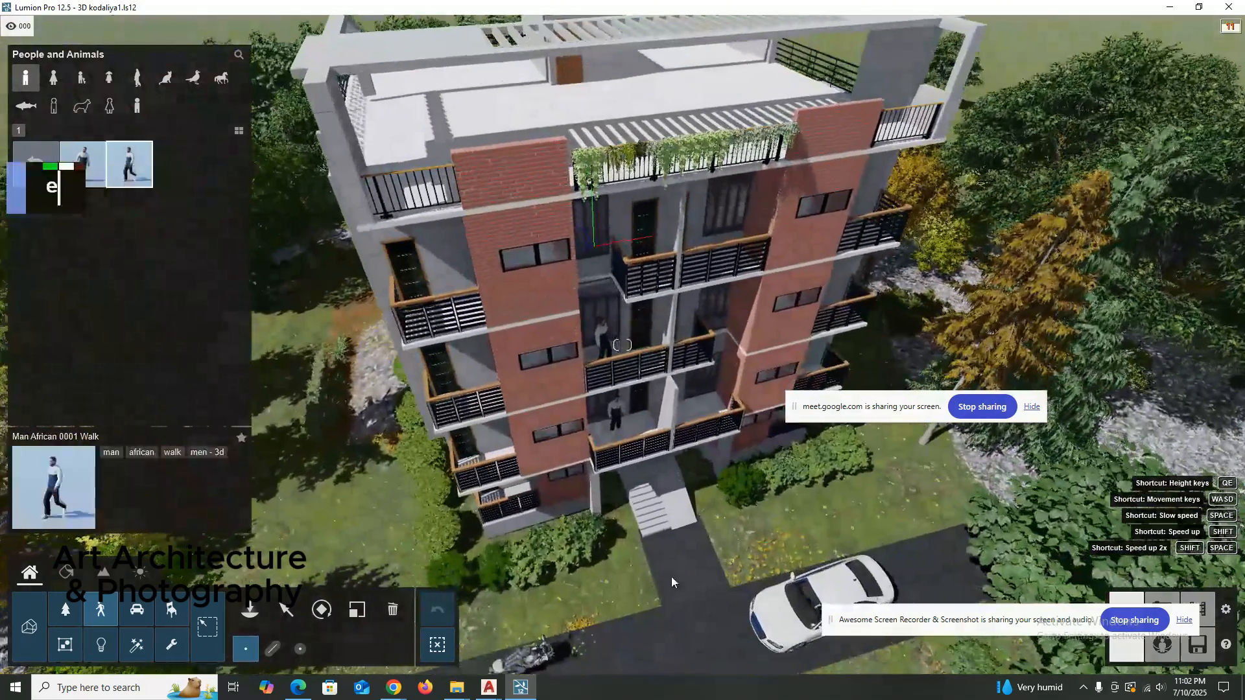
right_drag(671, 577, 692, 519)
key(shift+e)
key(shift+e)
key(shift+e)
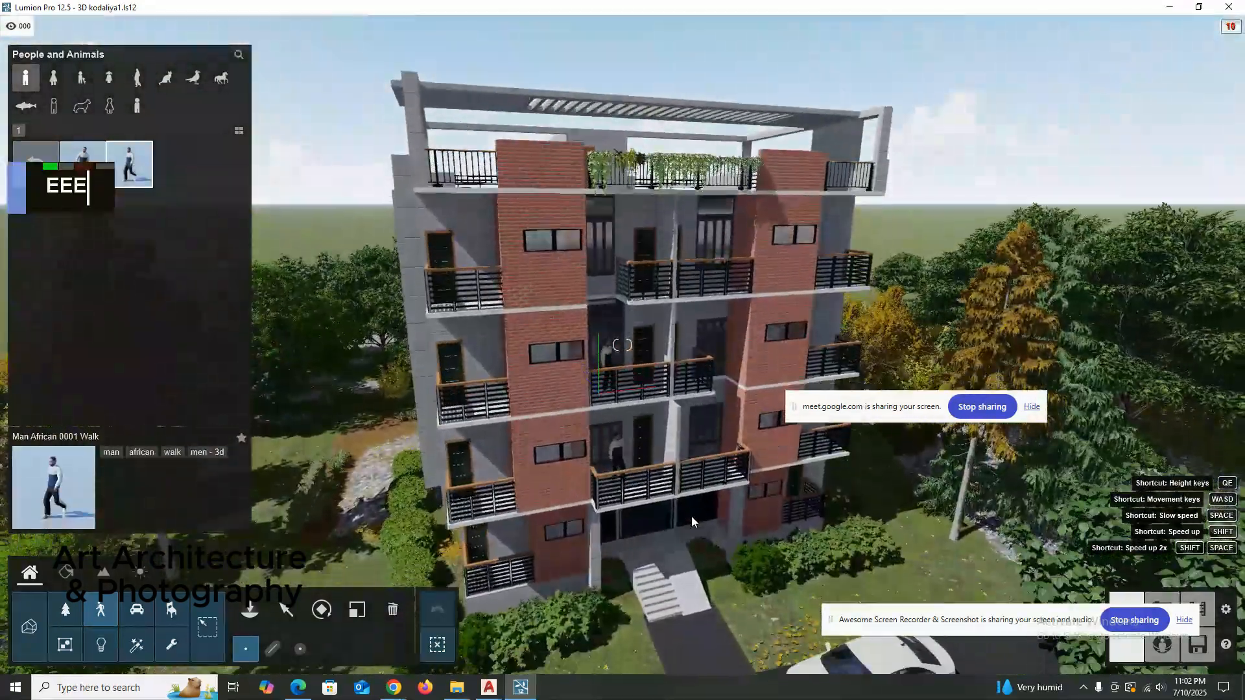
key(shift+e)
key(shift+e)
key(shift+e)
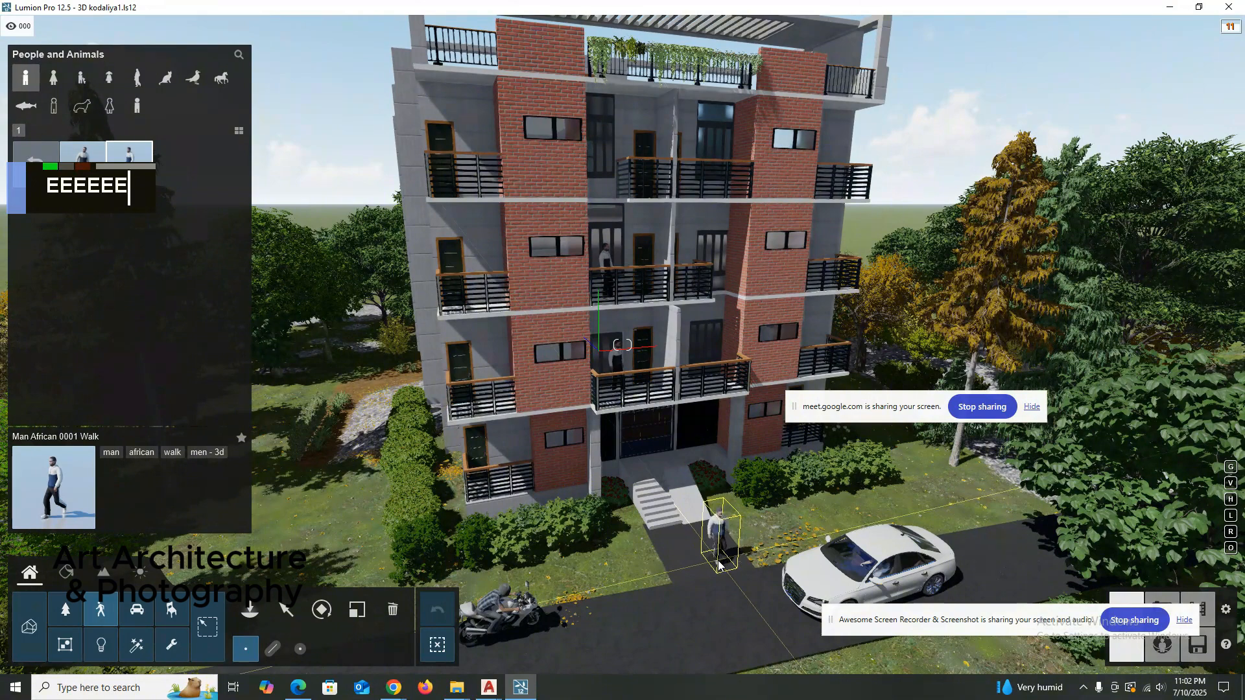
key(r)
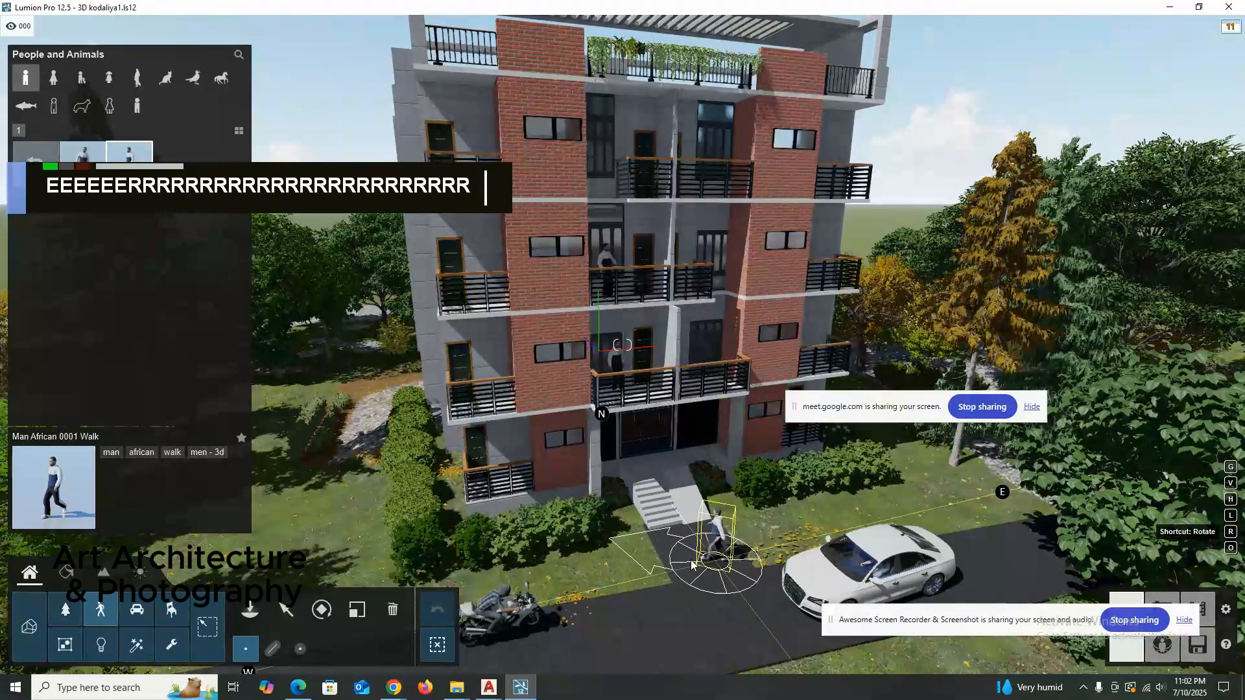
key(r)
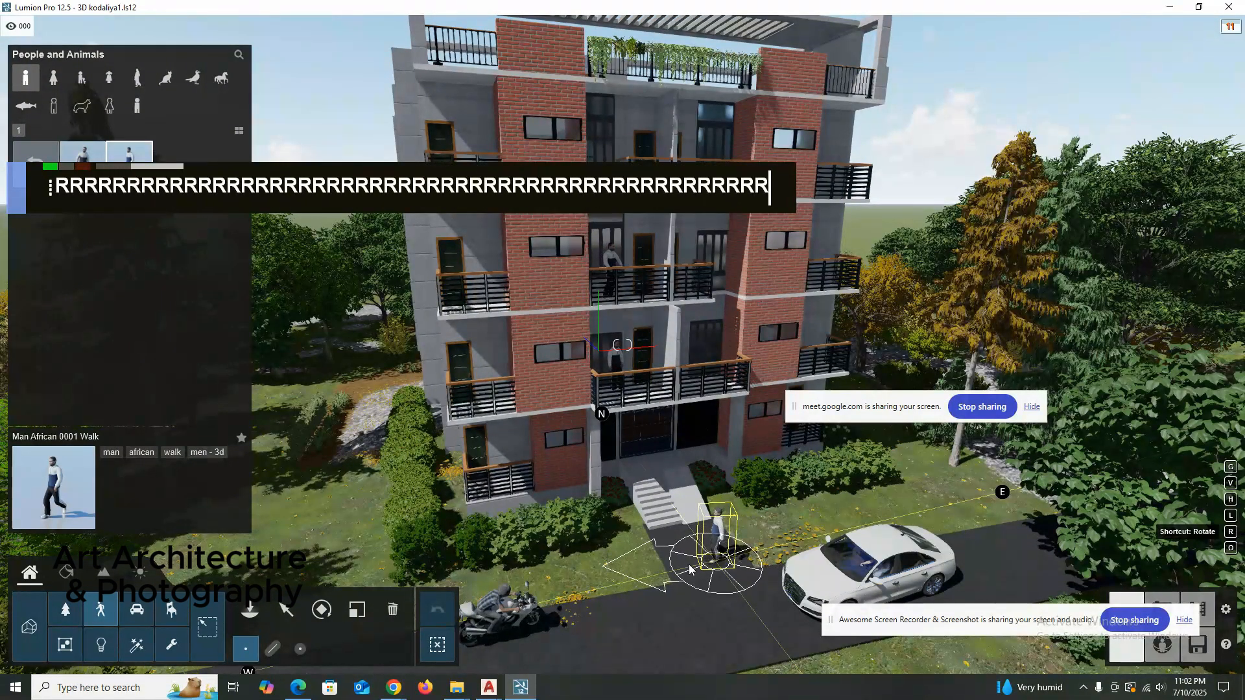
key(r)
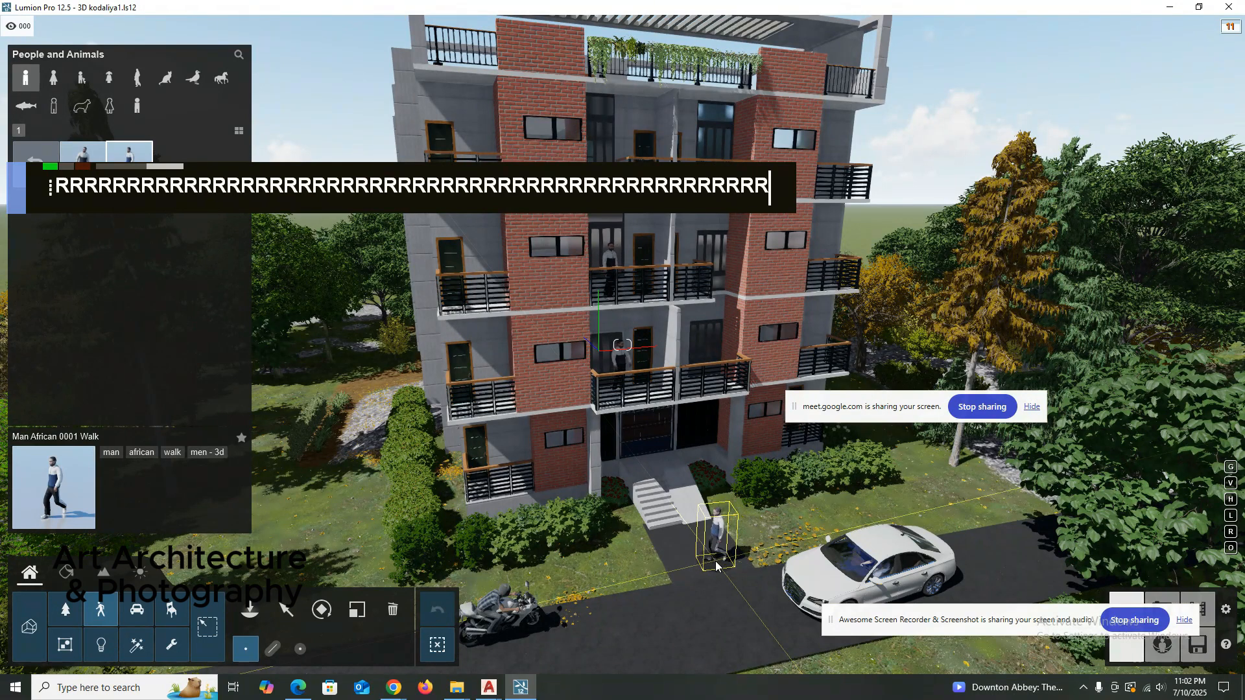
key(Escape)
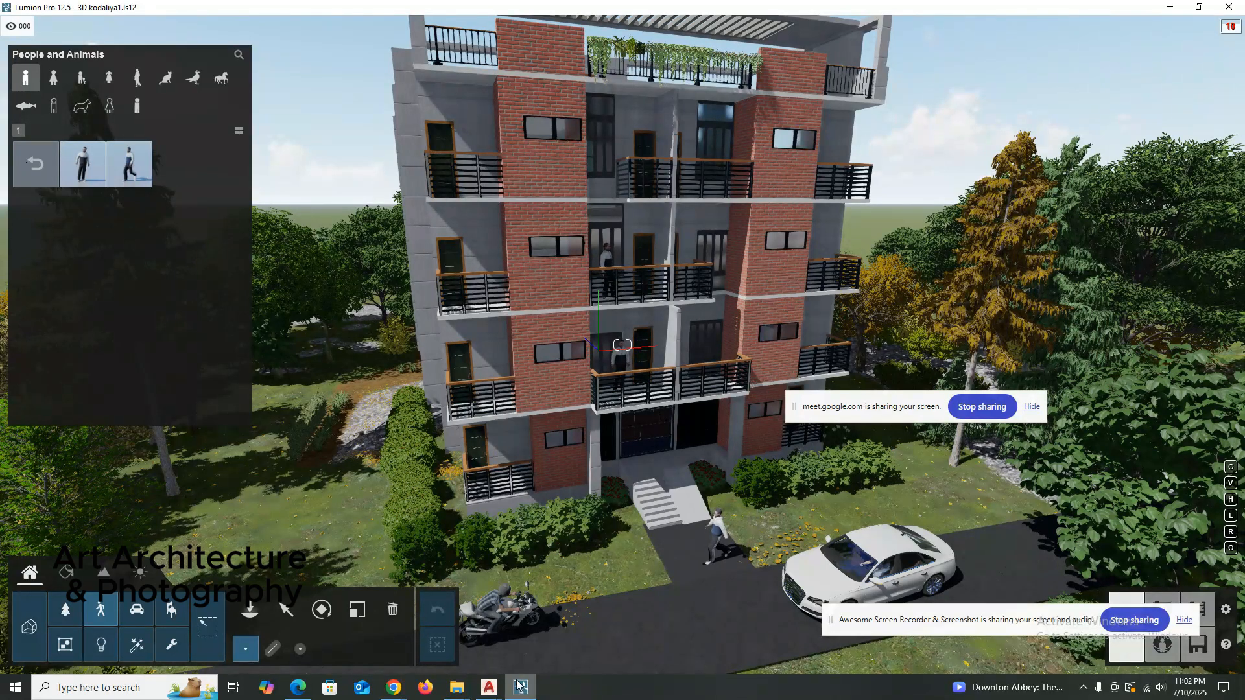
Switch to the Google Meet call in Chrome to check the participants, and return to the Lumion scene.
mouse_move(398, 690)
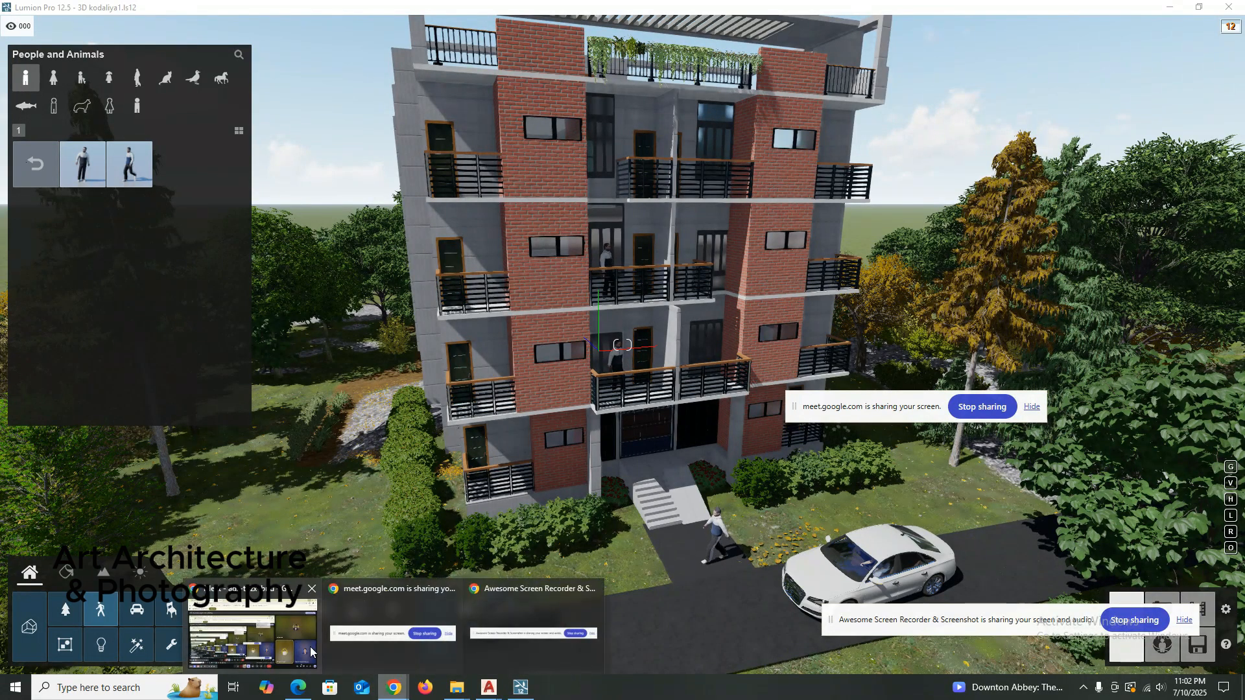
click(269, 641)
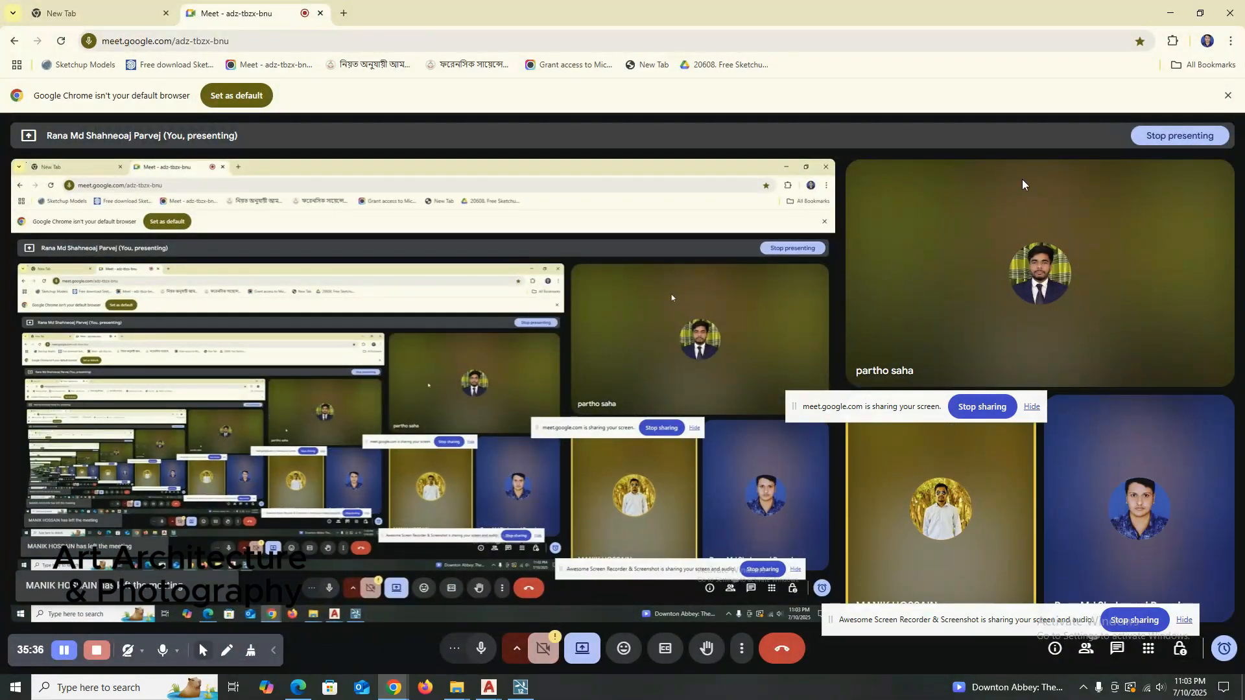
click(1156, 8)
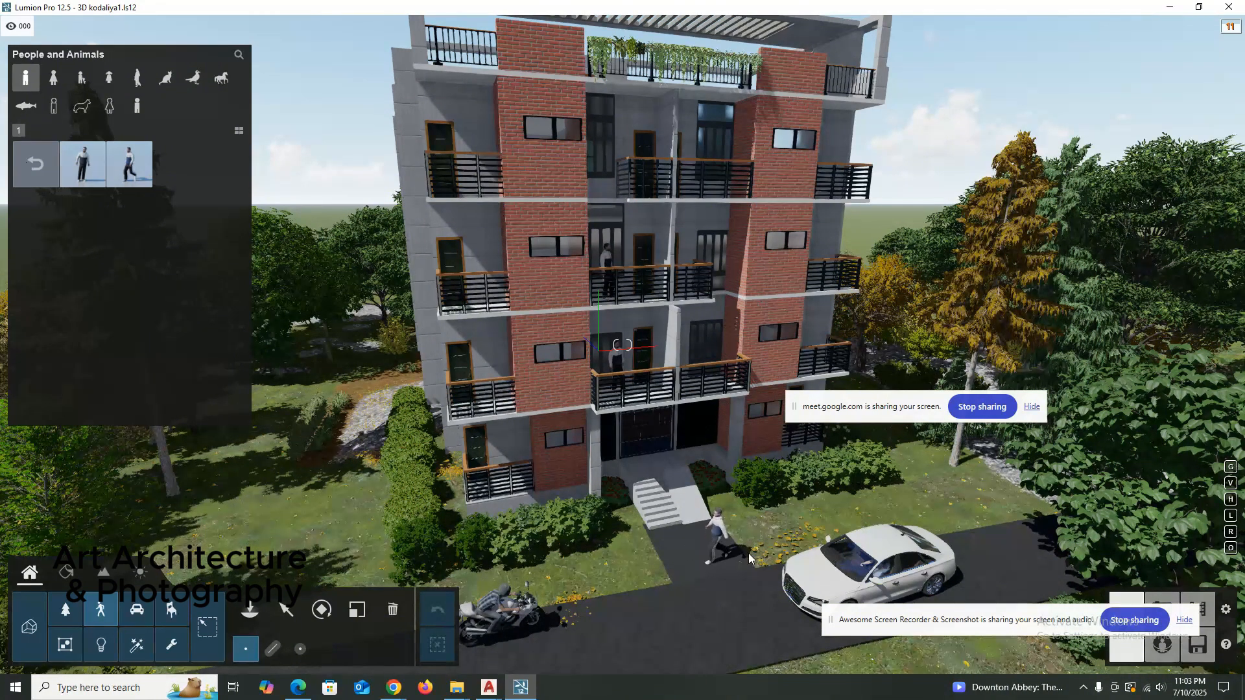
Examine the building front with the placed men, motorbike and car from several camera angles and distances.
right_drag(734, 529, 721, 497)
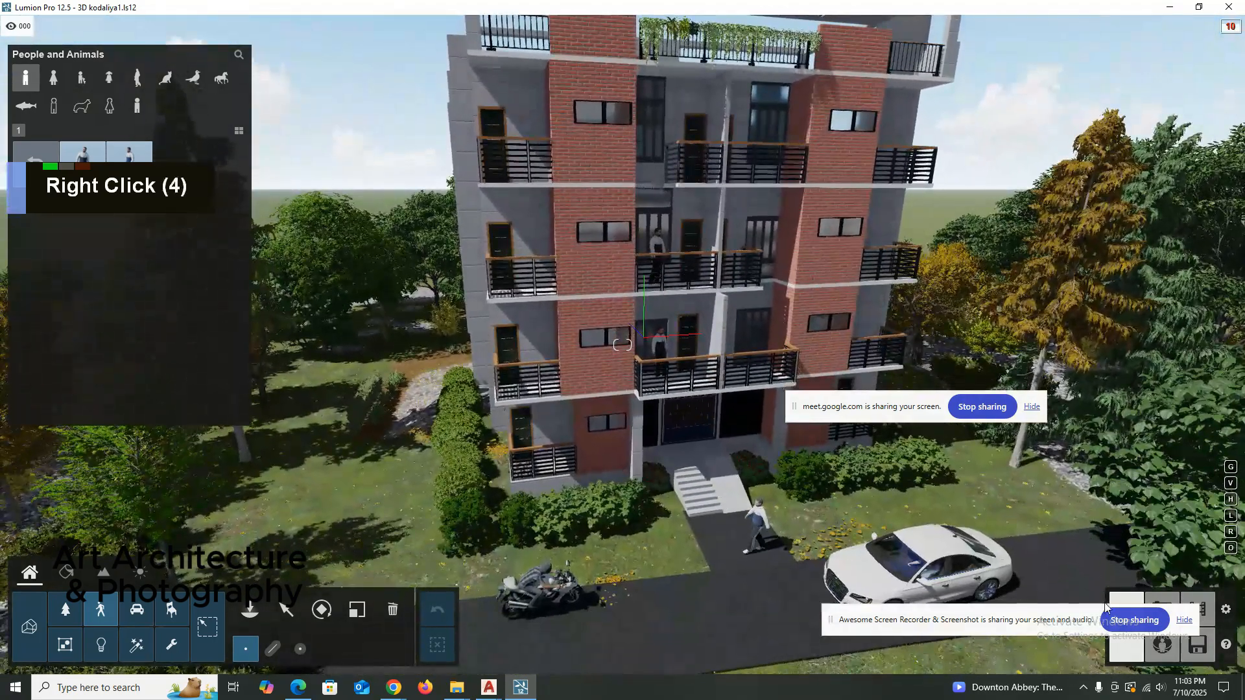
right_click(759, 378)
scroll(752, 421, down, 5)
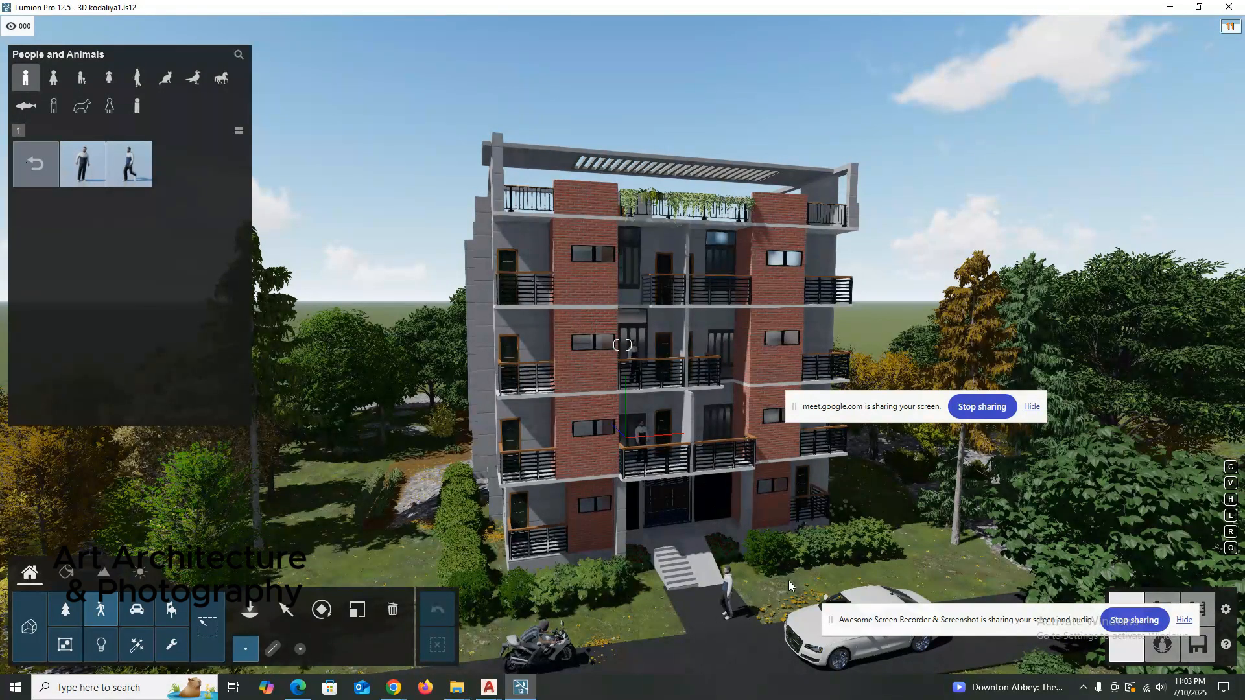
right_drag(431, 266, 601, 551)
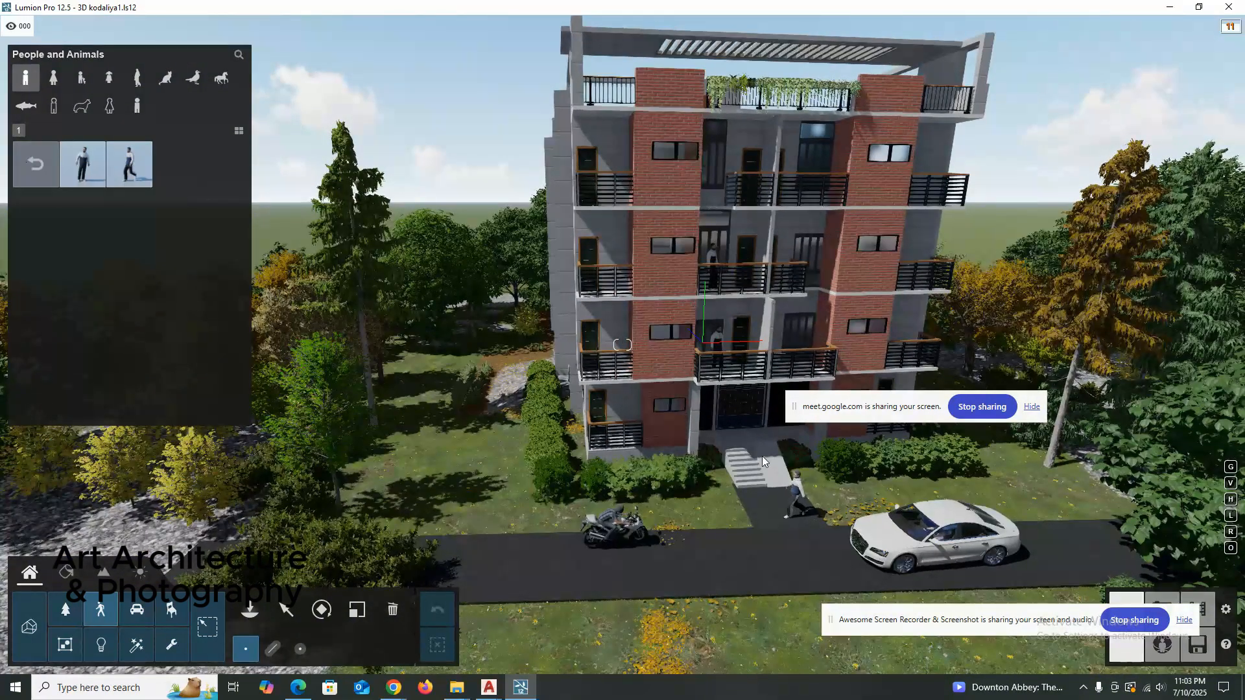
right_drag(892, 561, 683, 444)
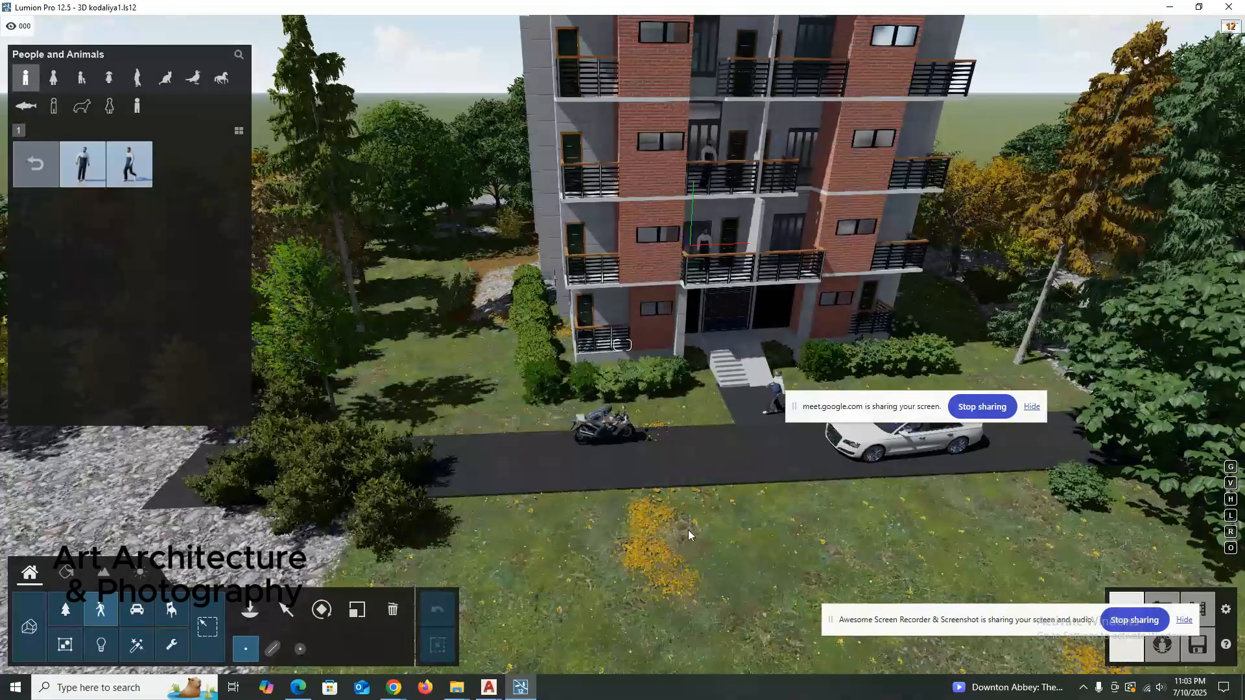
right_drag(710, 514, 738, 480)
scroll(522, 360, up, 1)
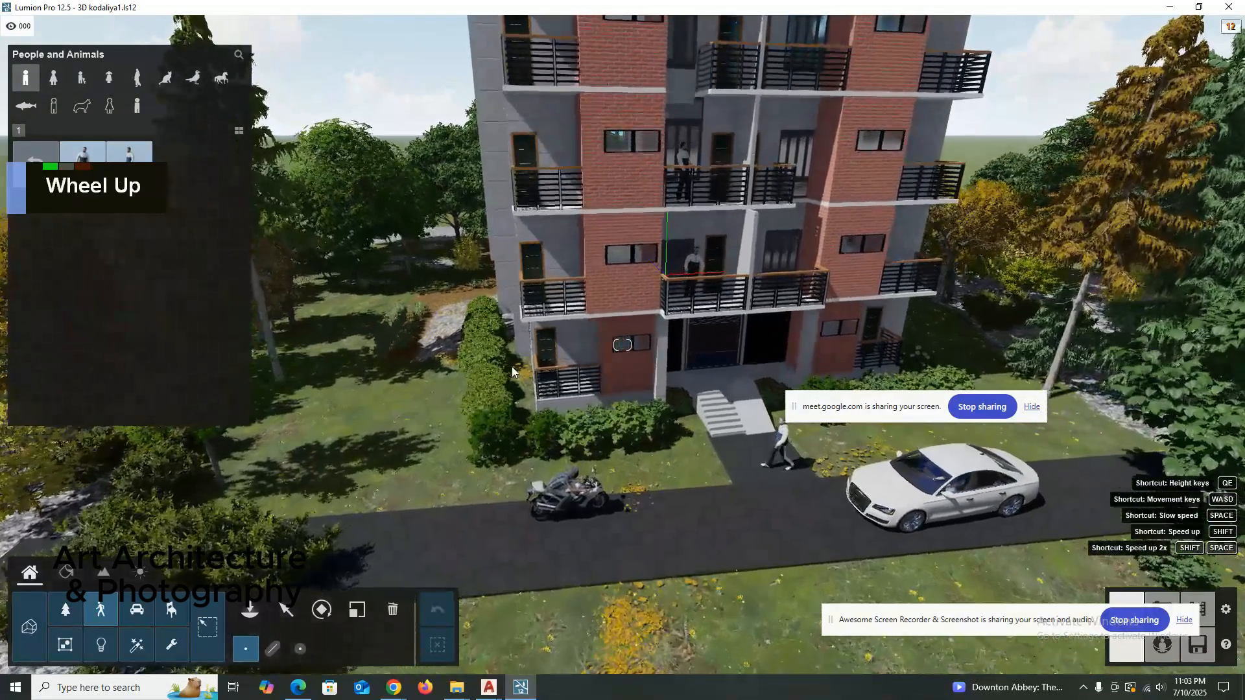
scroll(466, 375, down, 1)
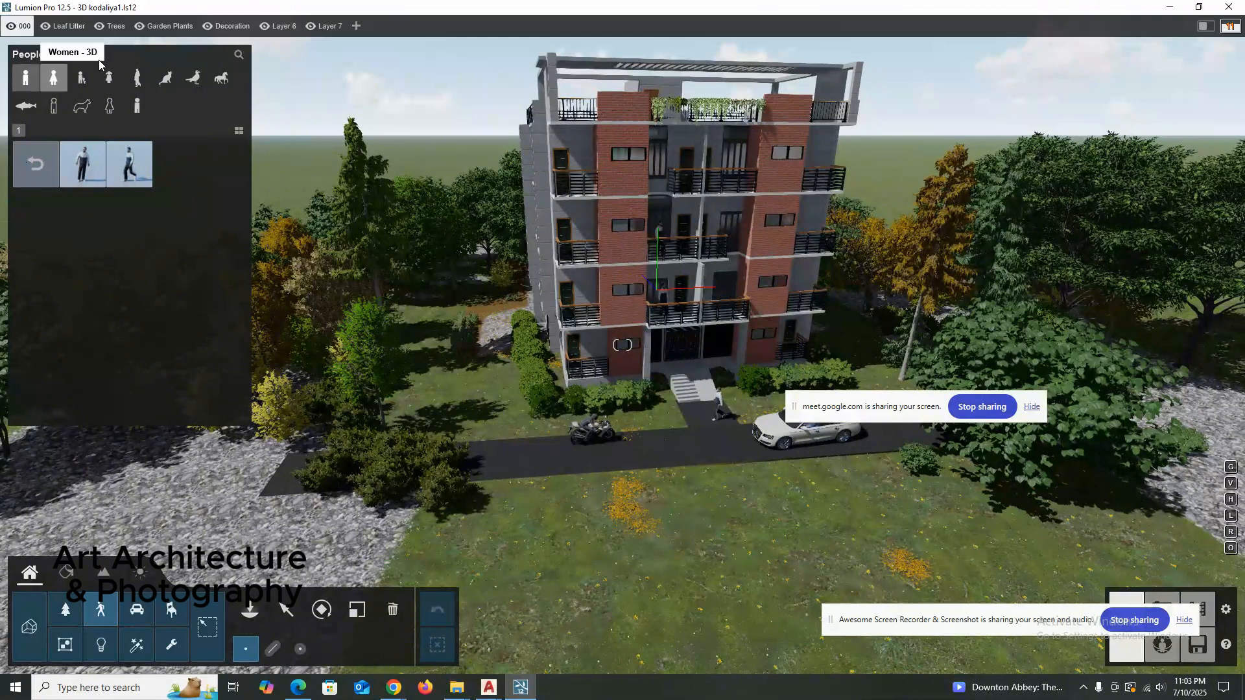
Choose the Bigleaf Periwinkle Pink Grouped flower from the Nature library for placement.
click(66, 573)
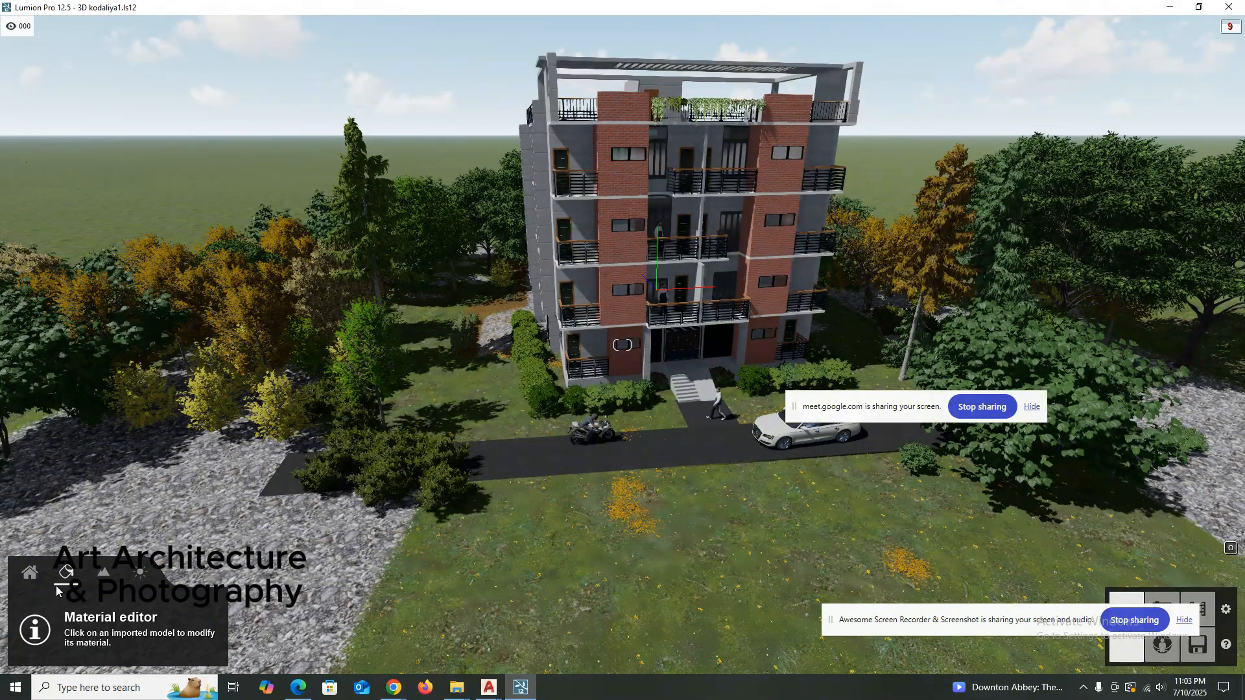
click(29, 573)
double_click(67, 611)
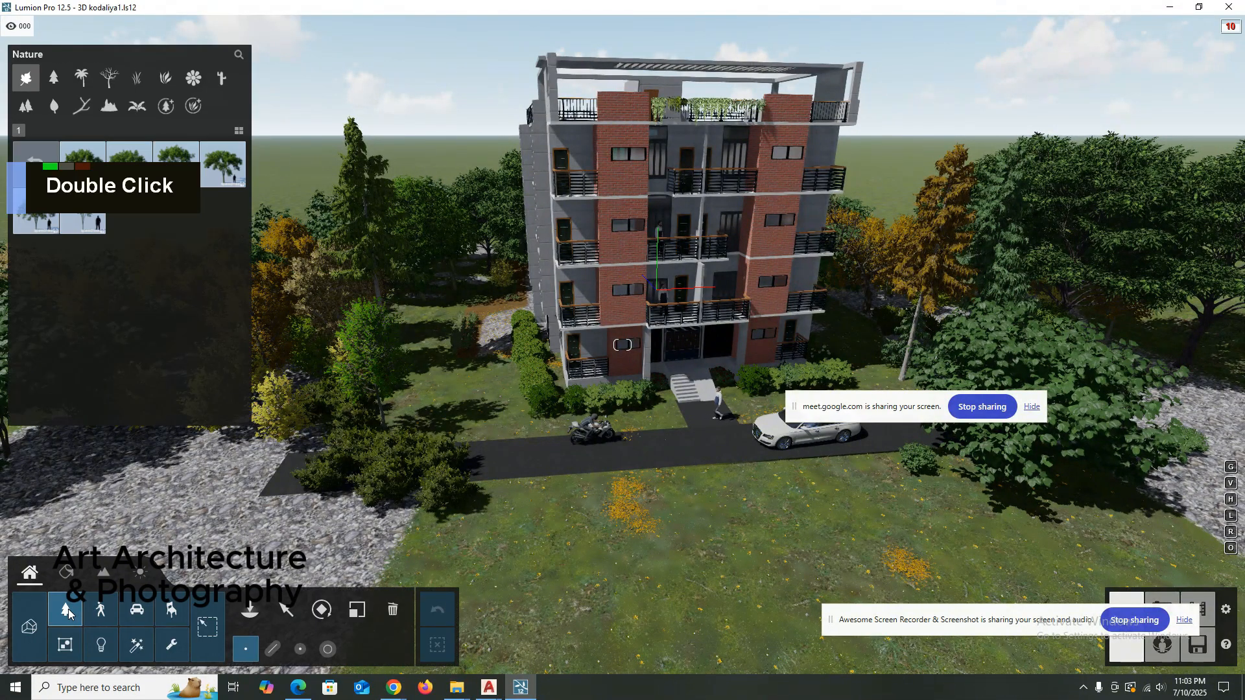
click(166, 78)
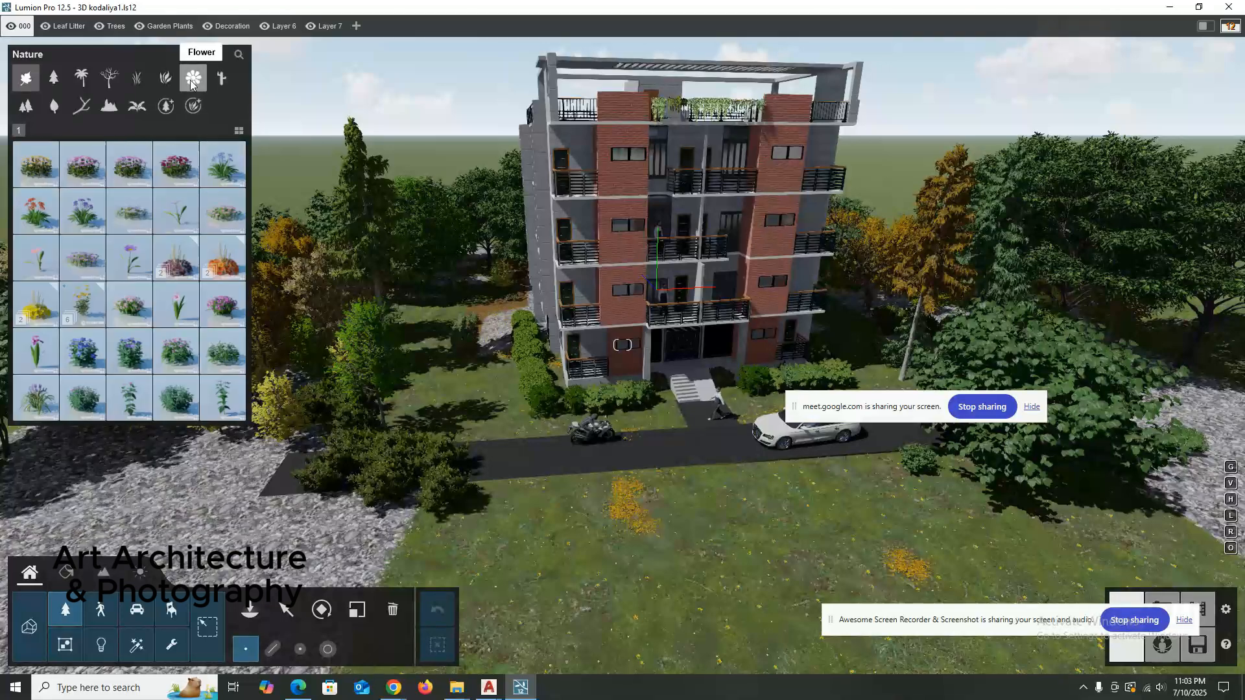
click(193, 77)
double_click(176, 397)
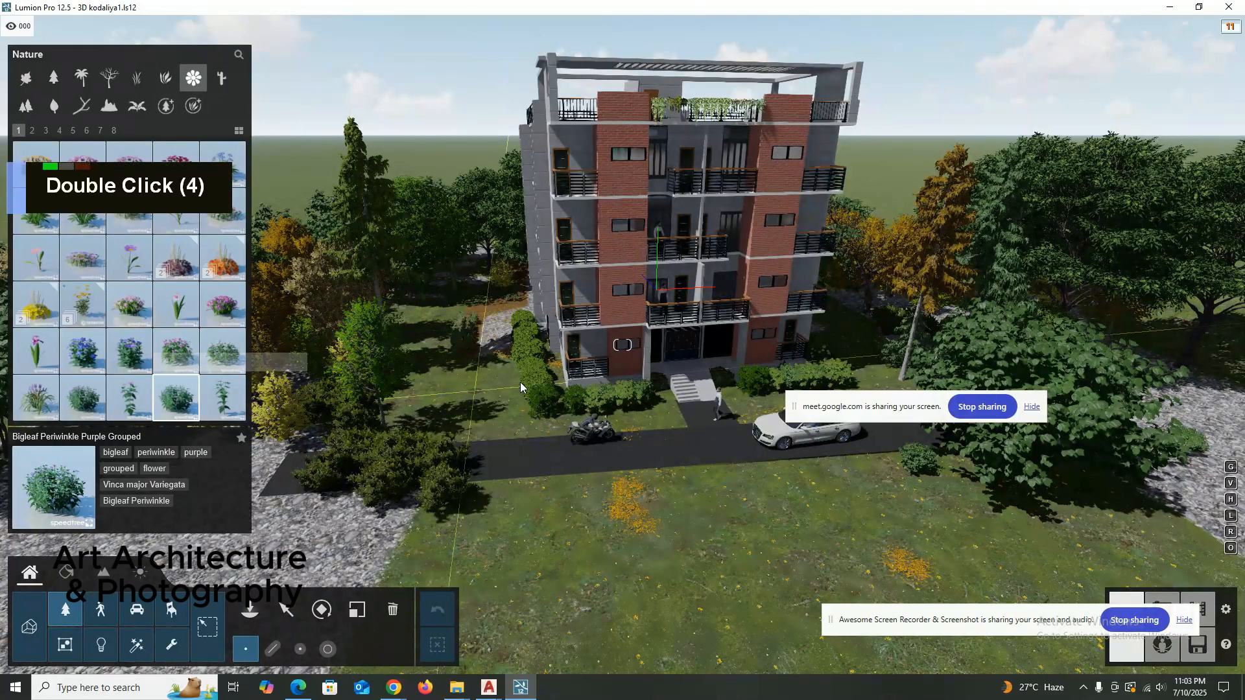
click(82, 398)
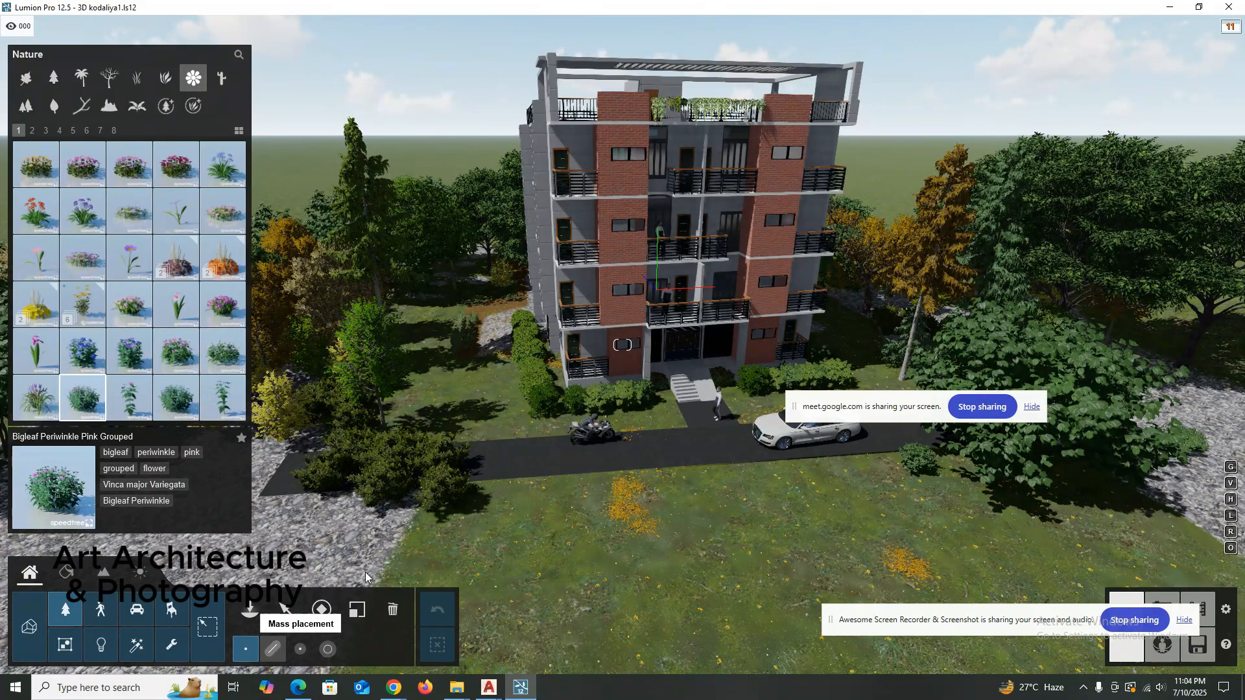
Try to mass-place a row of mixed flowering plants on the lawn along the hedge beside the building, and exit without keeping it.
click(328, 614)
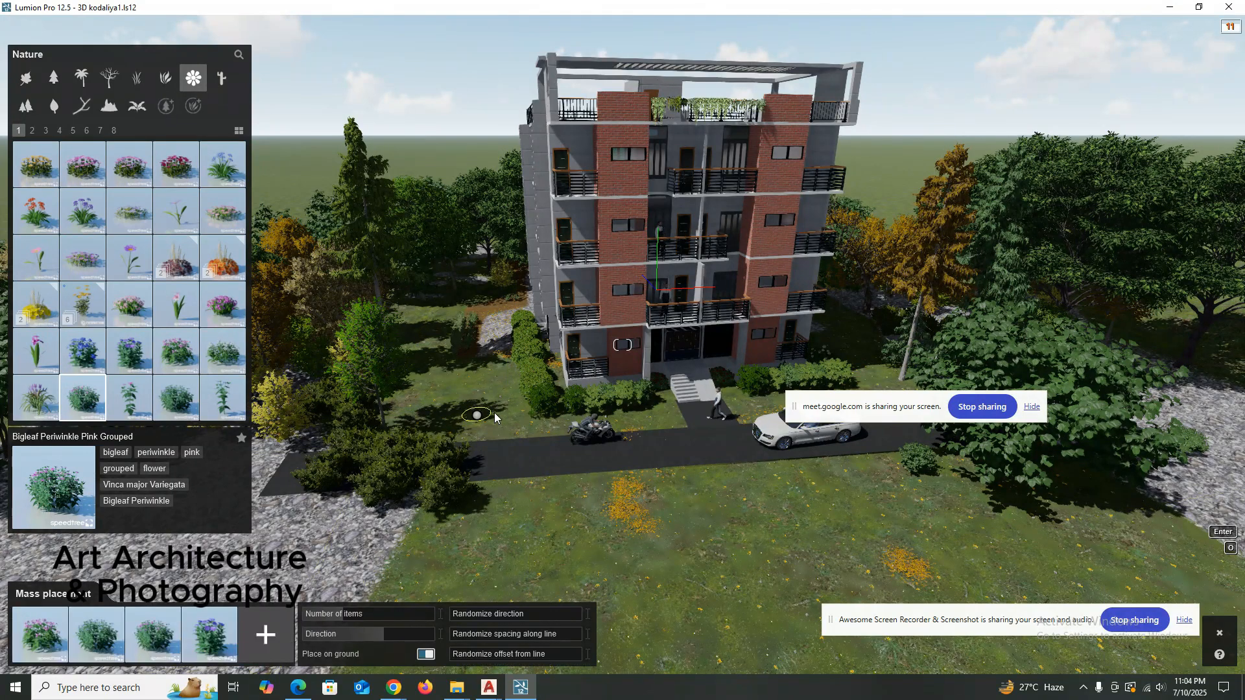
click(510, 424)
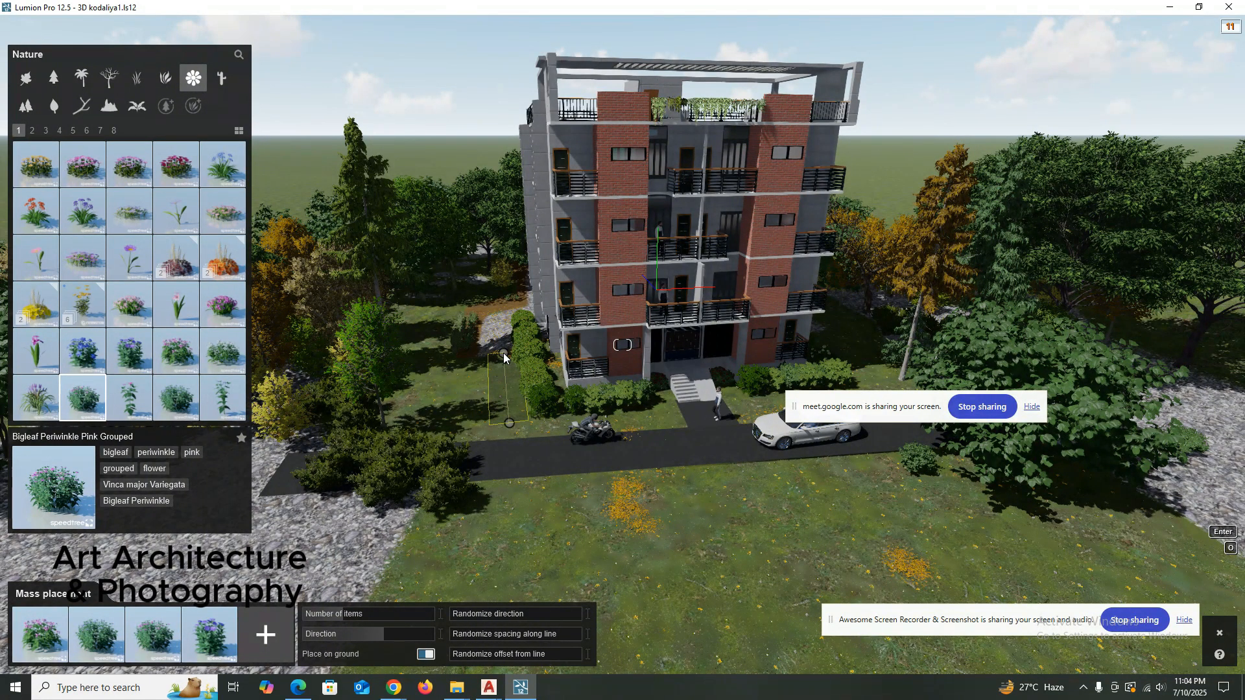
click(505, 354)
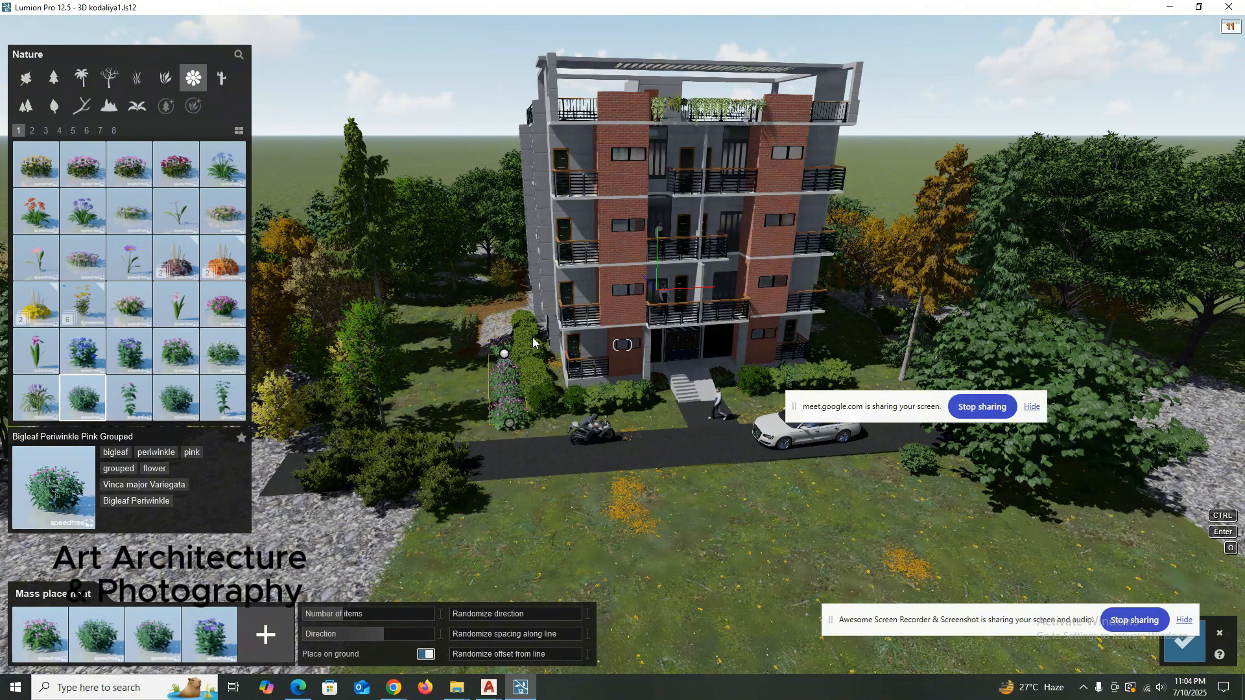
right_drag(560, 391, 509, 479)
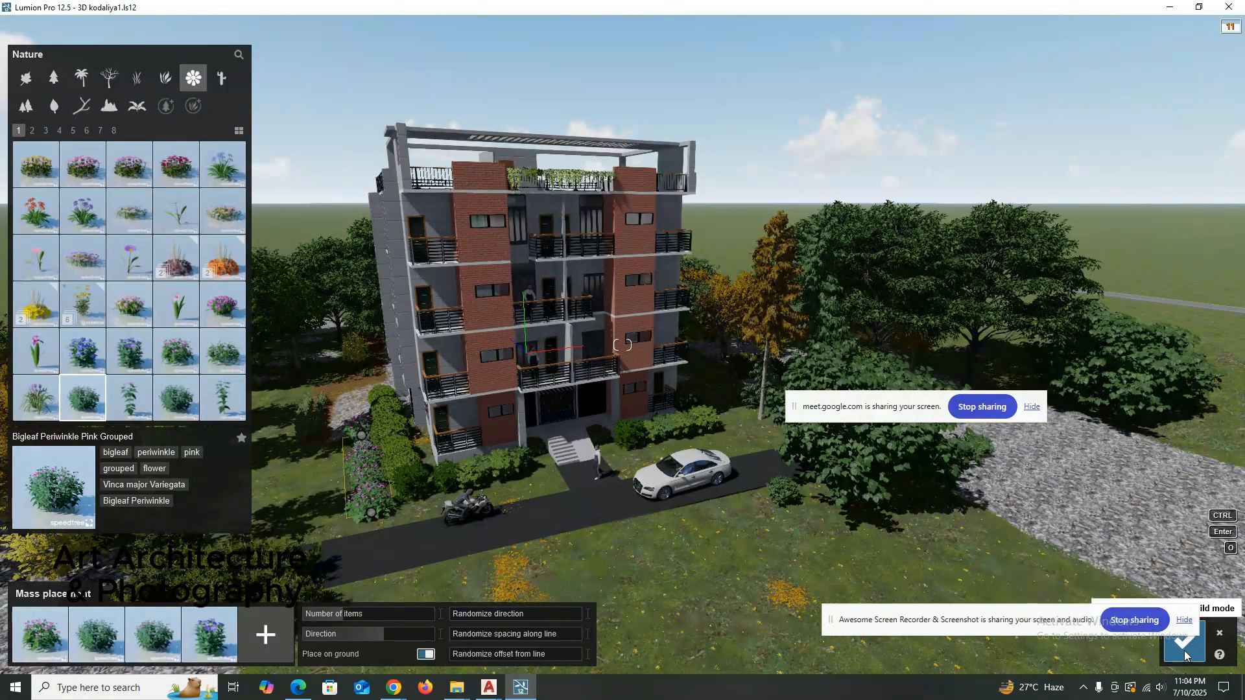
click(1219, 635)
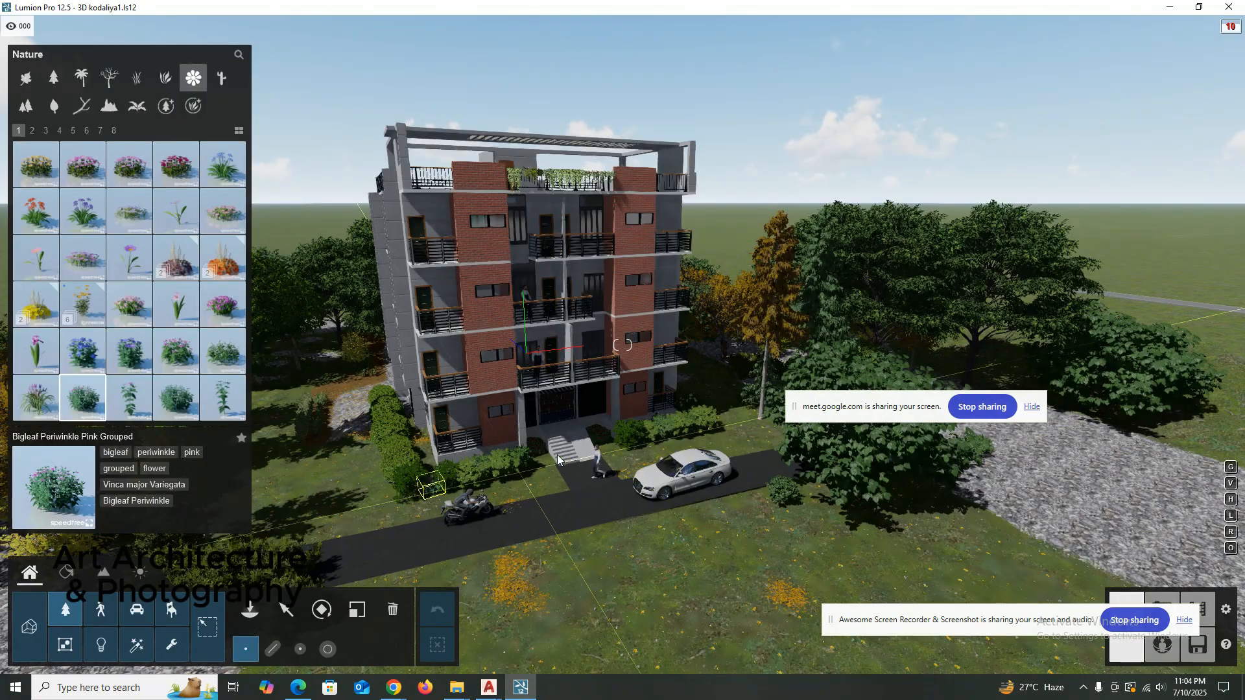
key(Escape)
Open Photo mode and examine the building front with its balconies and placed men in photo 18's preview.
right_drag(438, 301, 550, 183)
scroll(574, 207, down, 2)
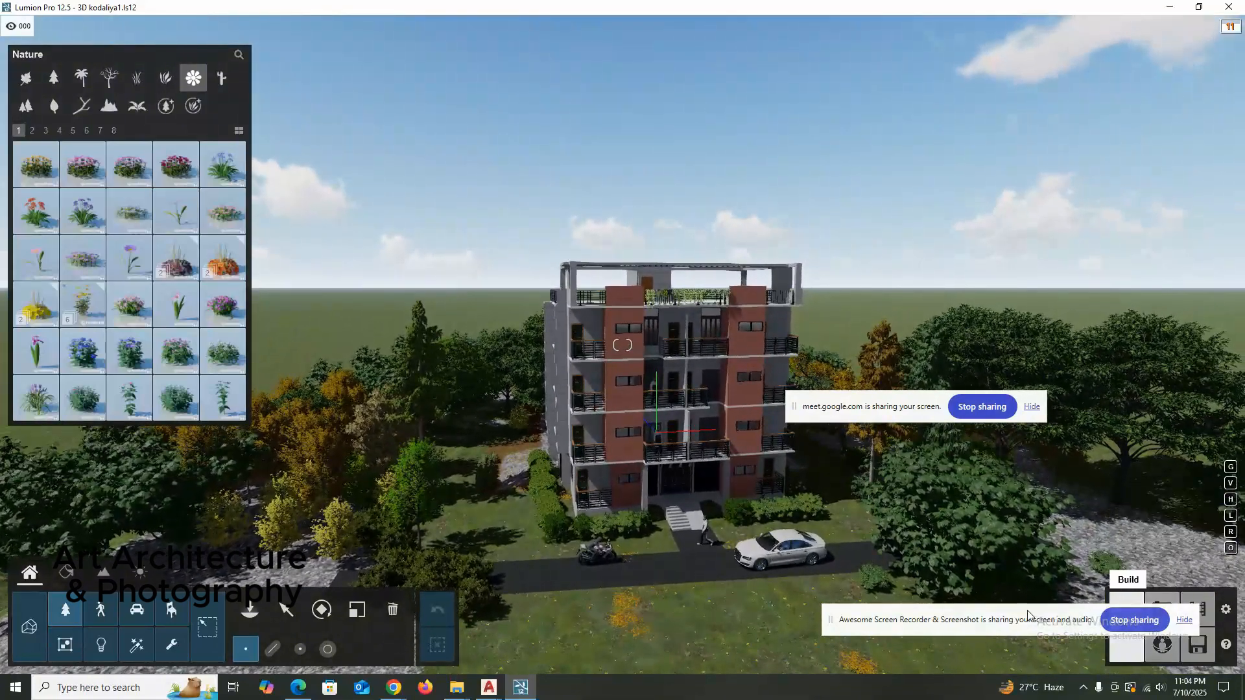
drag(1025, 611, 764, 655)
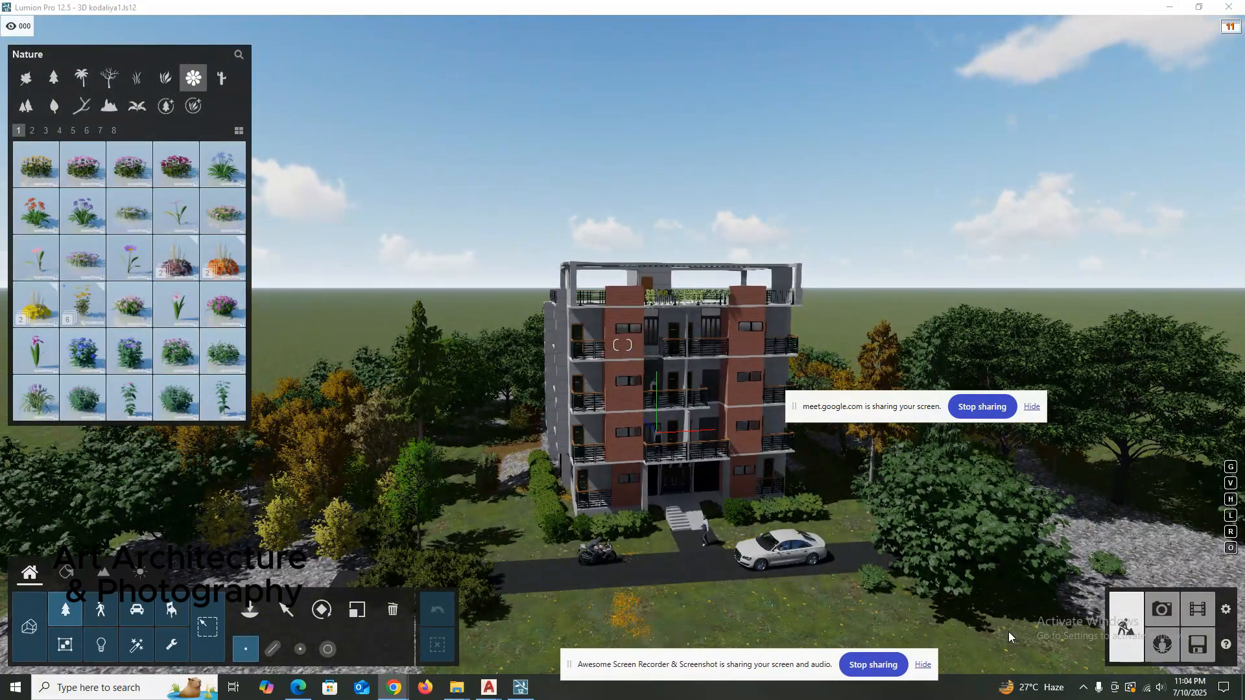
click(1164, 609)
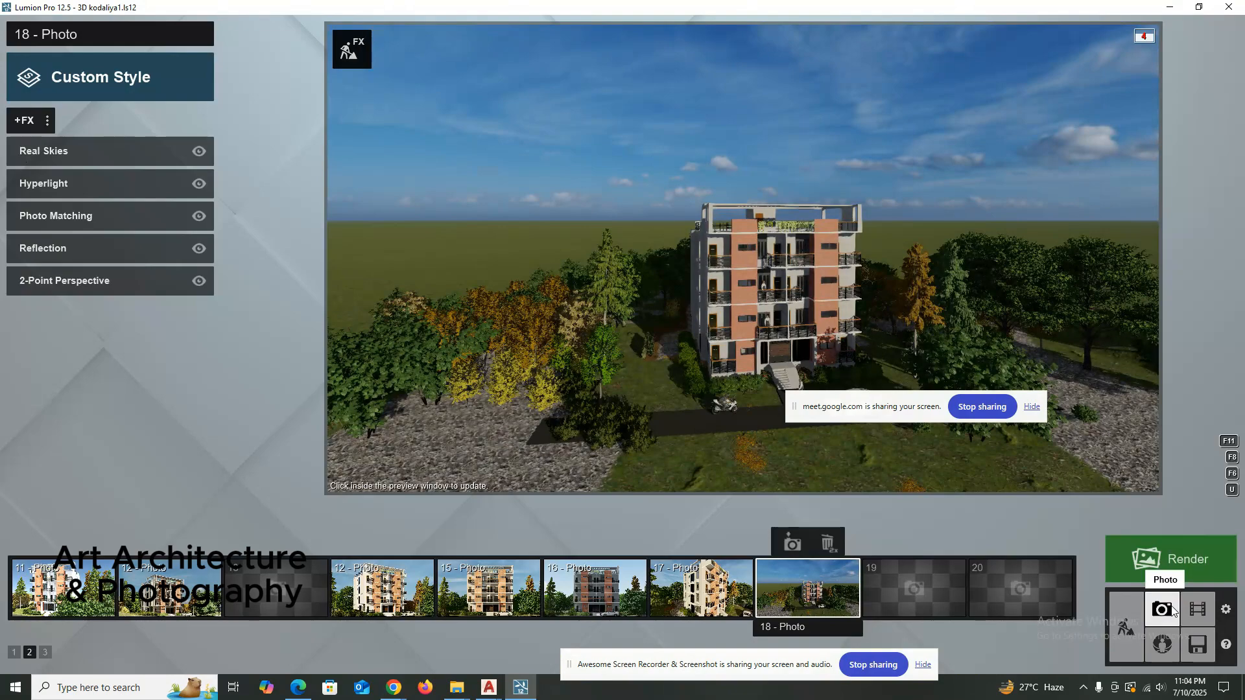
scroll(748, 382, up, 6)
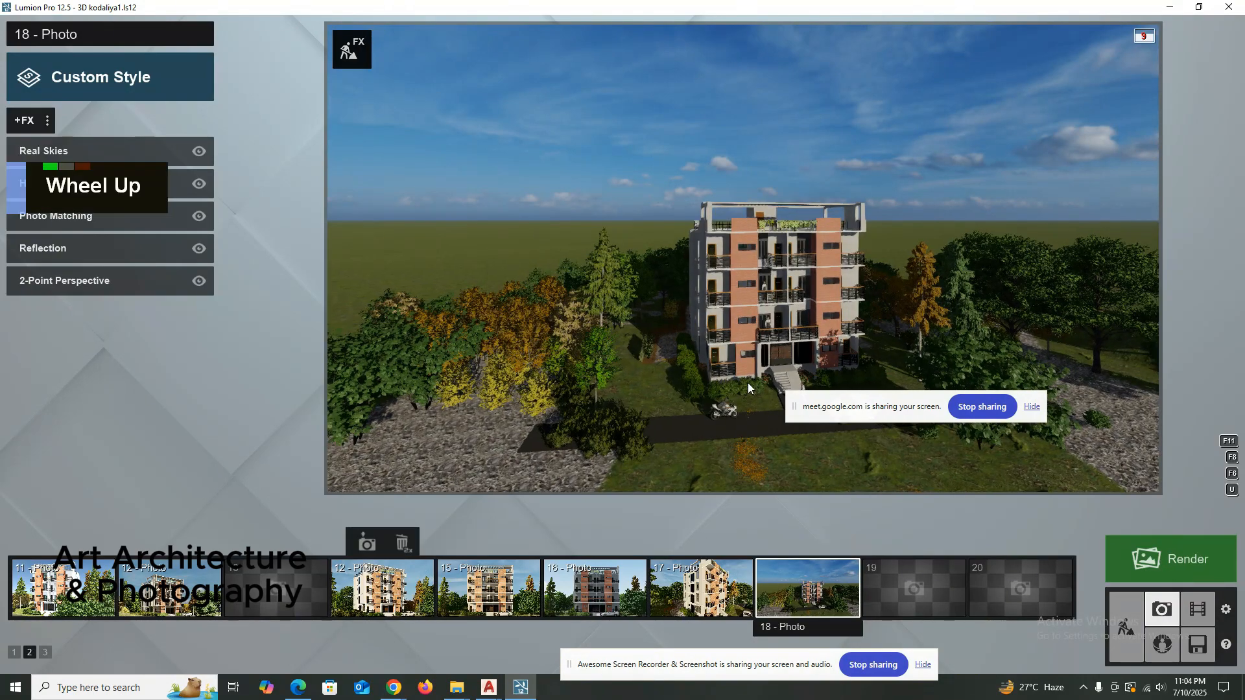
scroll(746, 382, up, 2)
right_drag(745, 381, 732, 380)
right_click(757, 374)
key(shift+d)
key(shift+d)
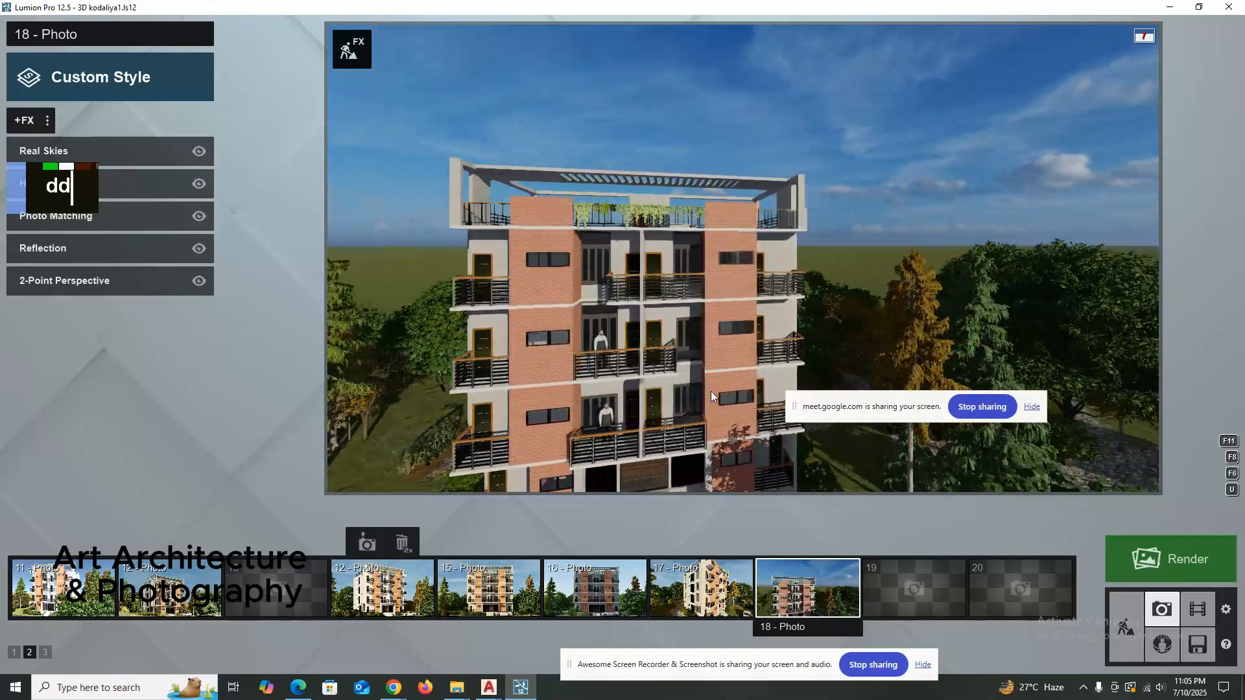
key(shift+e)
key(shift+e)
key(shift+e)
key(shift+e)
key(shift+e)
key(shift+e)
key(shift+e)
key(shift+e)
key(shift+e)
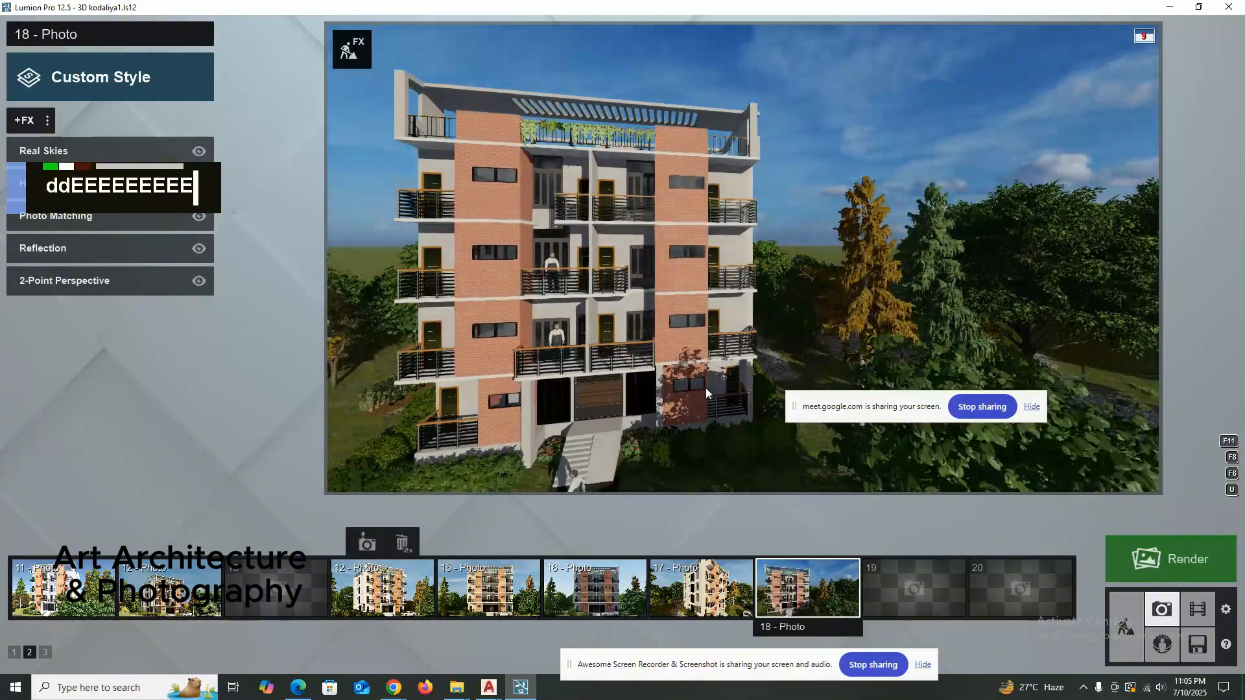
scroll(700, 377, up, 1)
right_drag(695, 367, 688, 342)
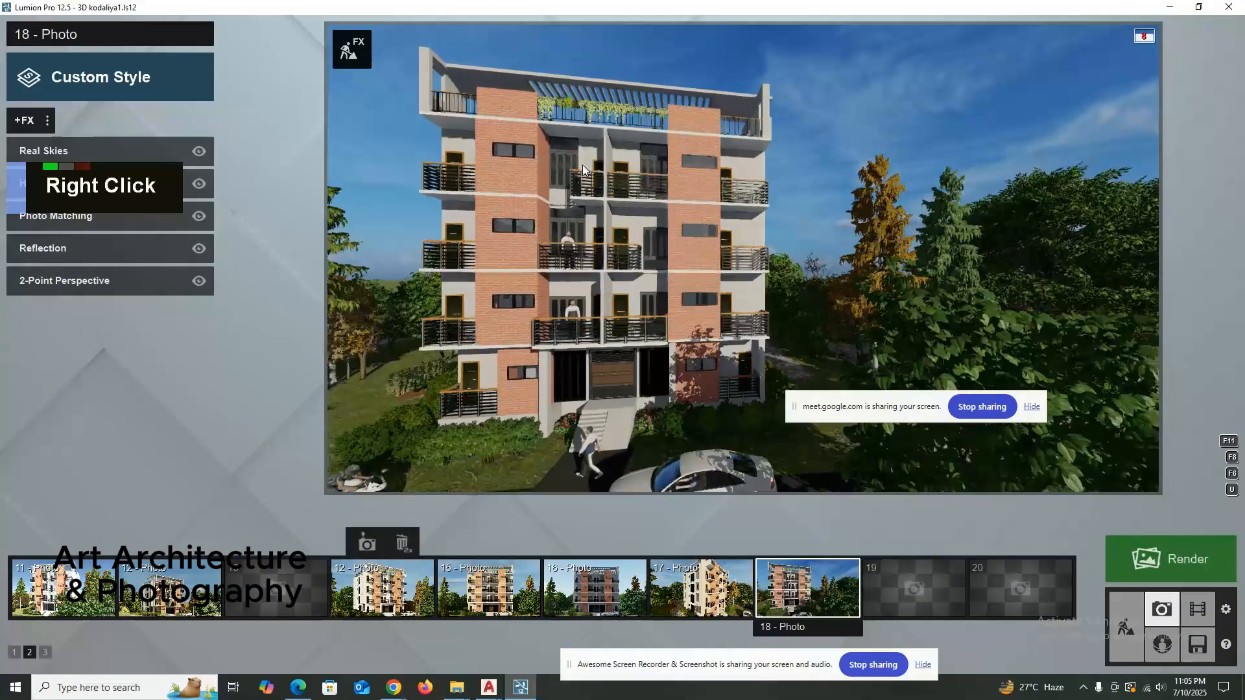
right_drag(582, 137, 583, 113)
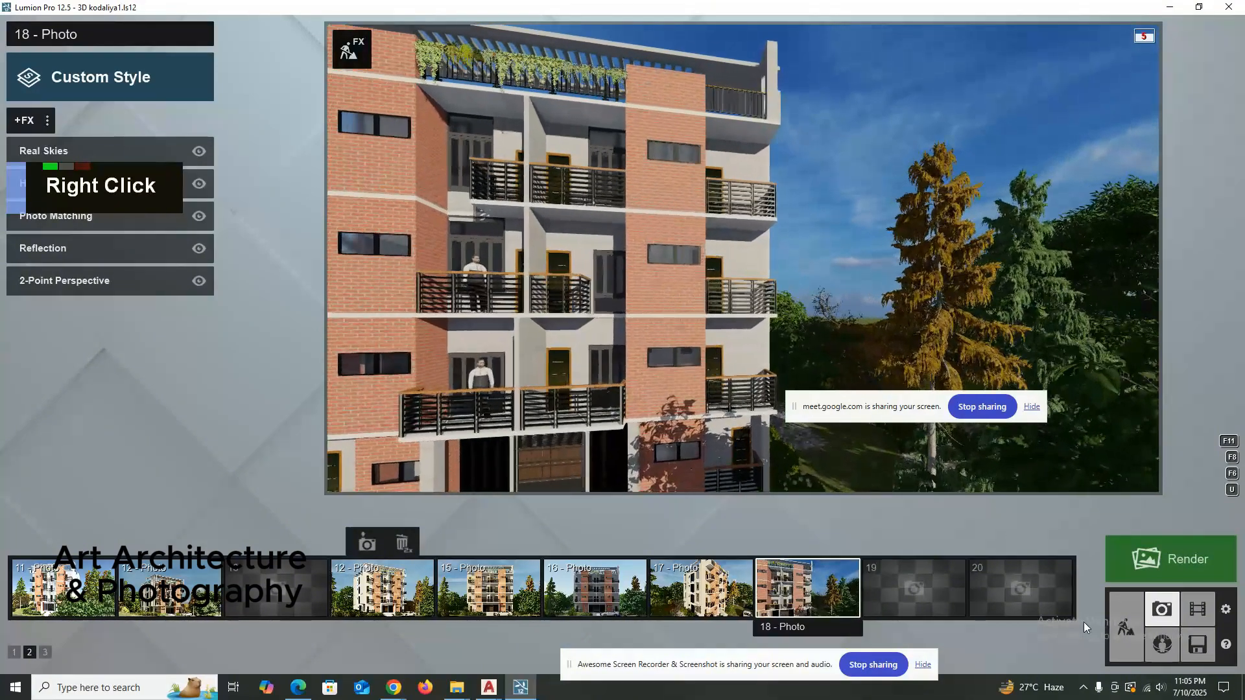
Return to Build mode and place two Lamp23 spotlights on the ceilings of the two top-floor central balconies.
click(1125, 633)
right_drag(518, 272, 428, 117)
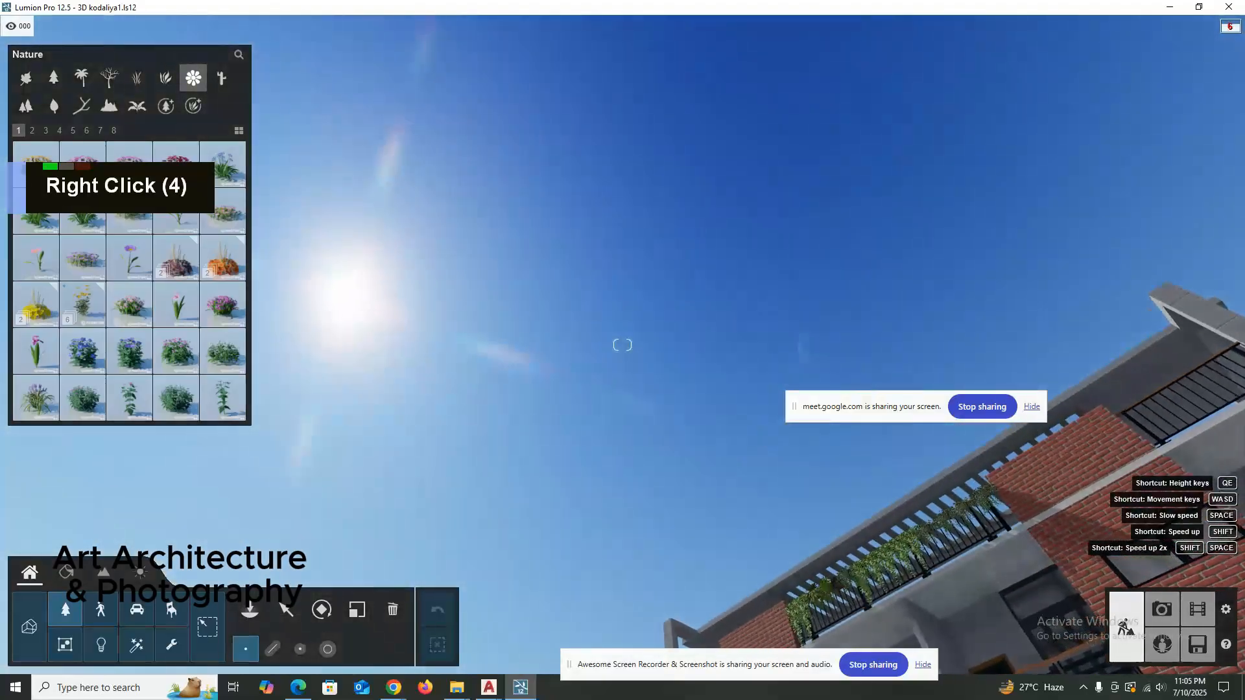
right_drag(583, 273, 621, 236)
key(a)
shift+right_click(675, 543)
key(d)
scroll(607, 222, up, 5)
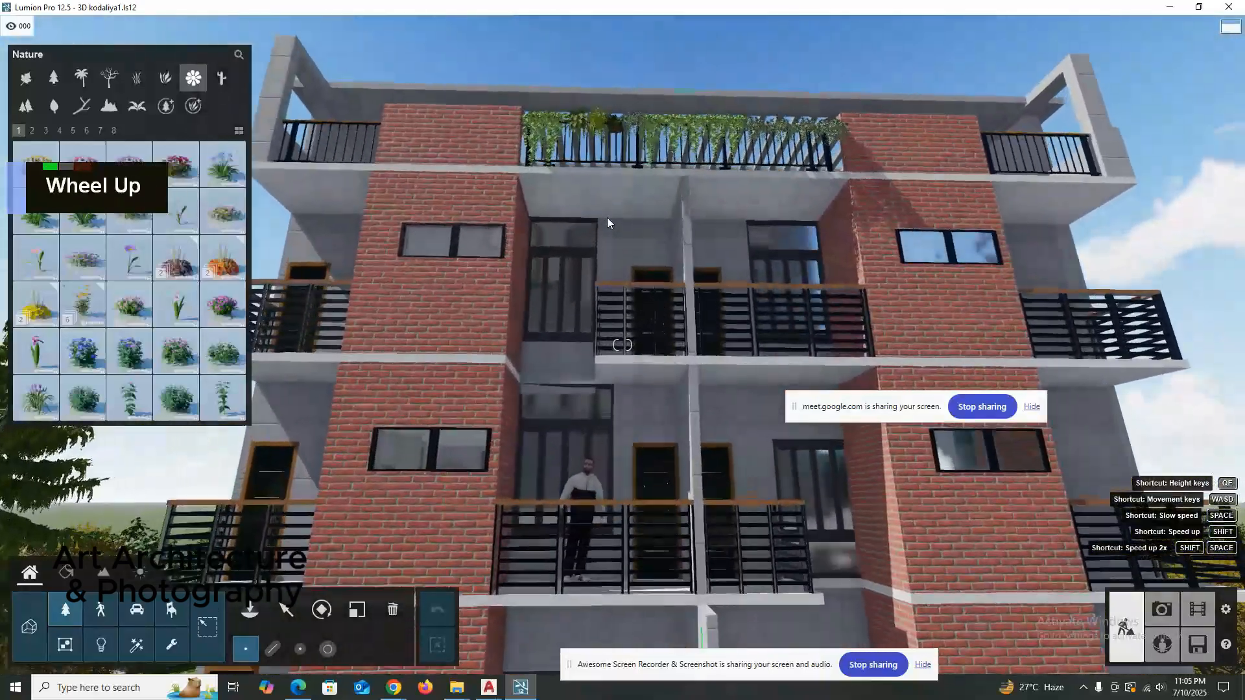
scroll(609, 221, up, 5)
right_drag(608, 221, 622, 225)
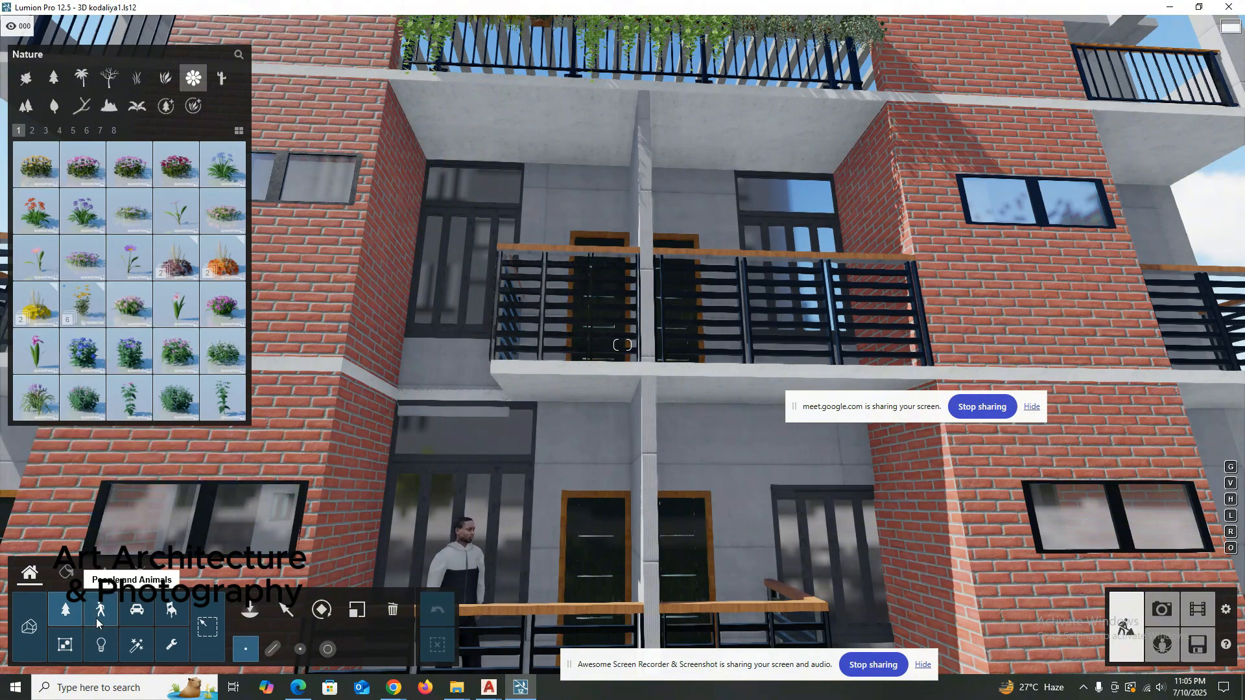
double_click(100, 648)
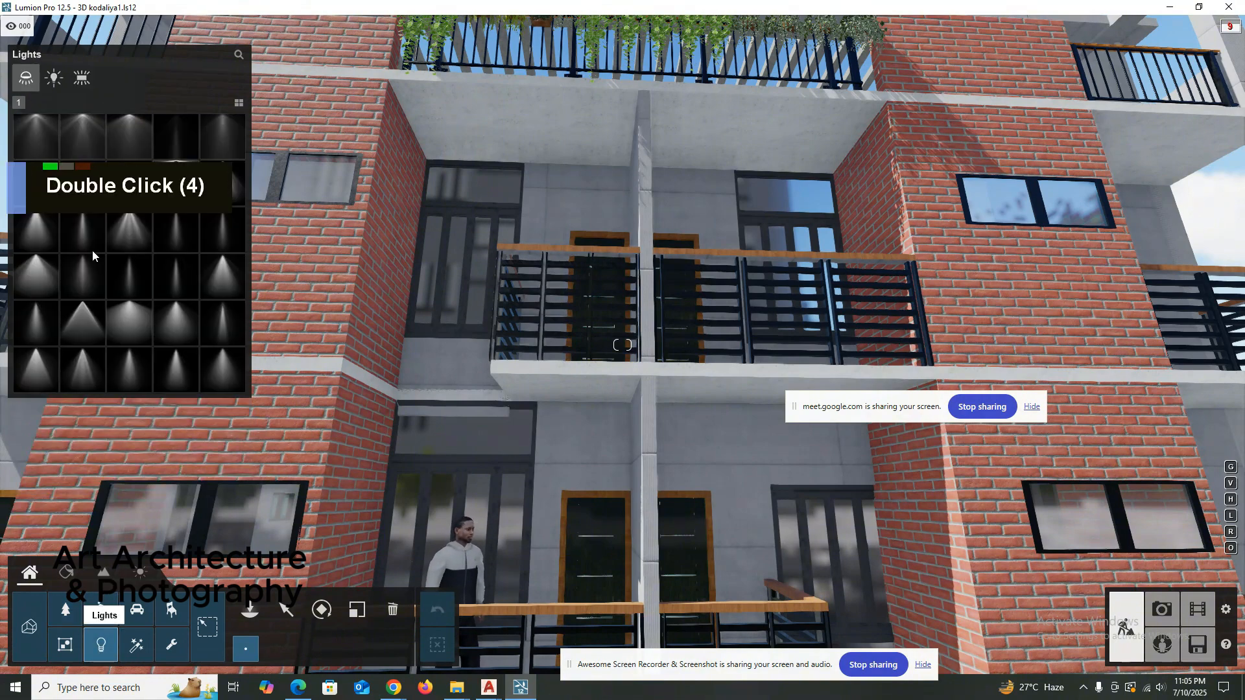
double_click(130, 307)
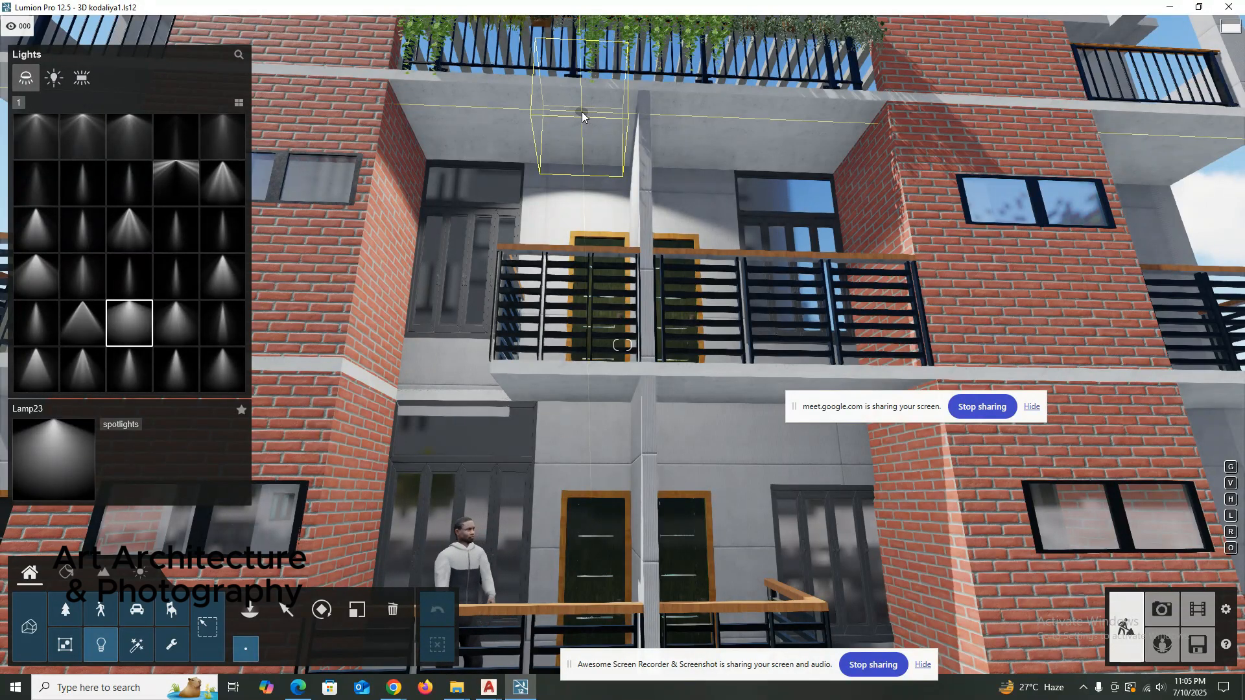
click(582, 111)
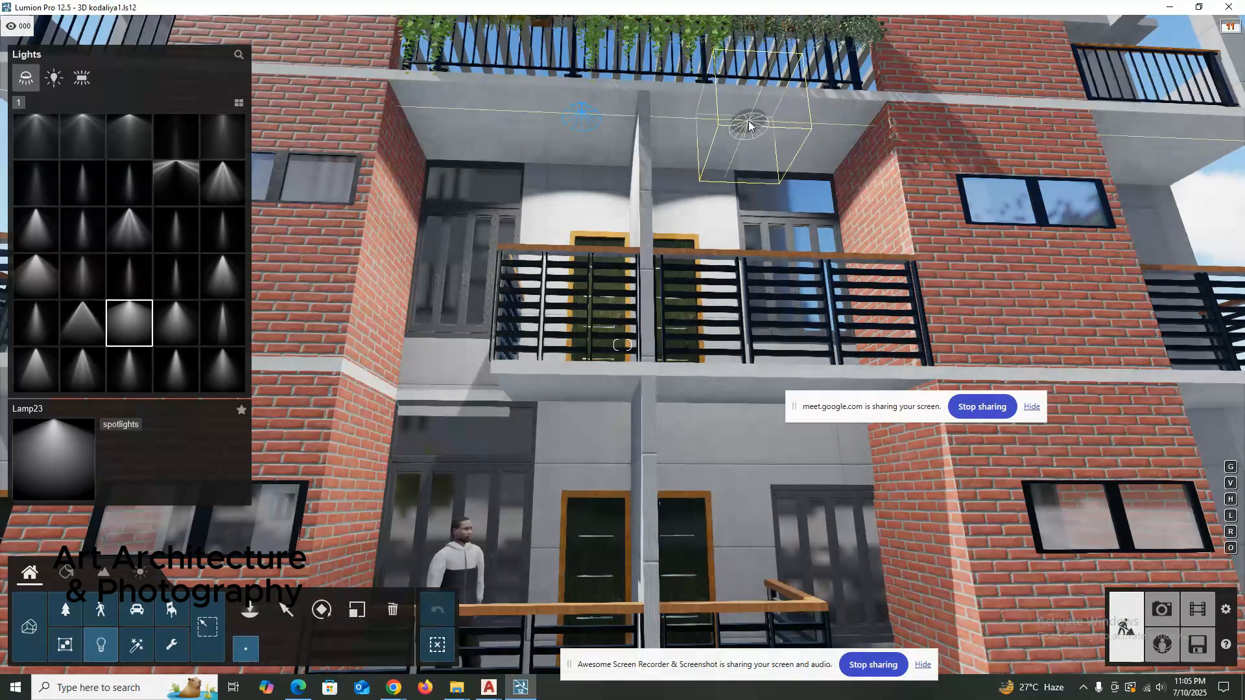
click(749, 125)
key(Escape)
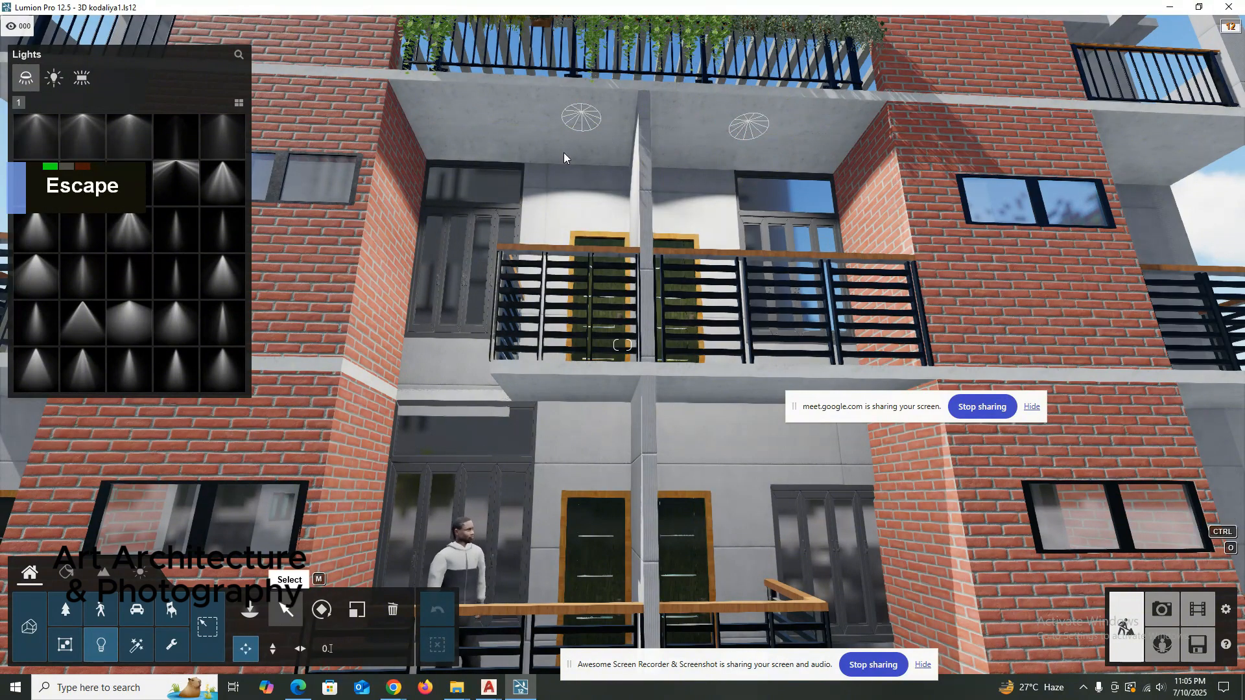
Select the Lamp23 spotlight above the left top-floor balcony and try a 2800 K color temperature, finally setting the deep orange 1000 K preset.
double_click(580, 114)
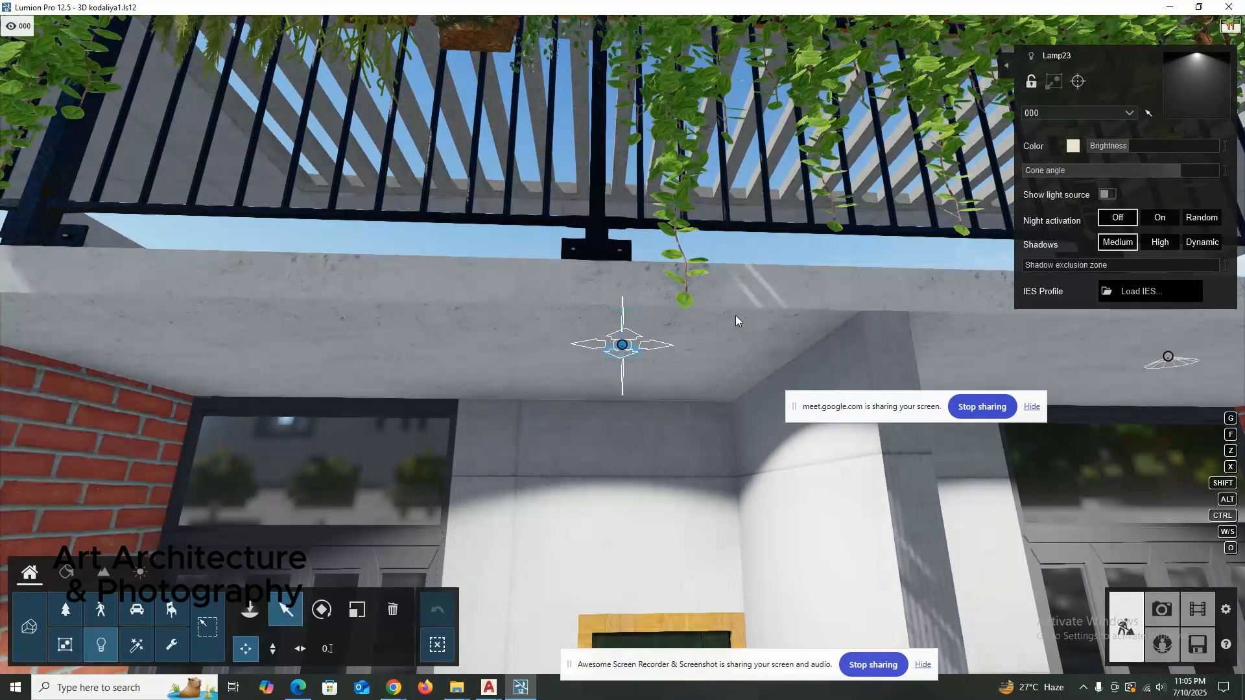
right_drag(702, 212, 495, 229)
scroll(500, 224, down, 3)
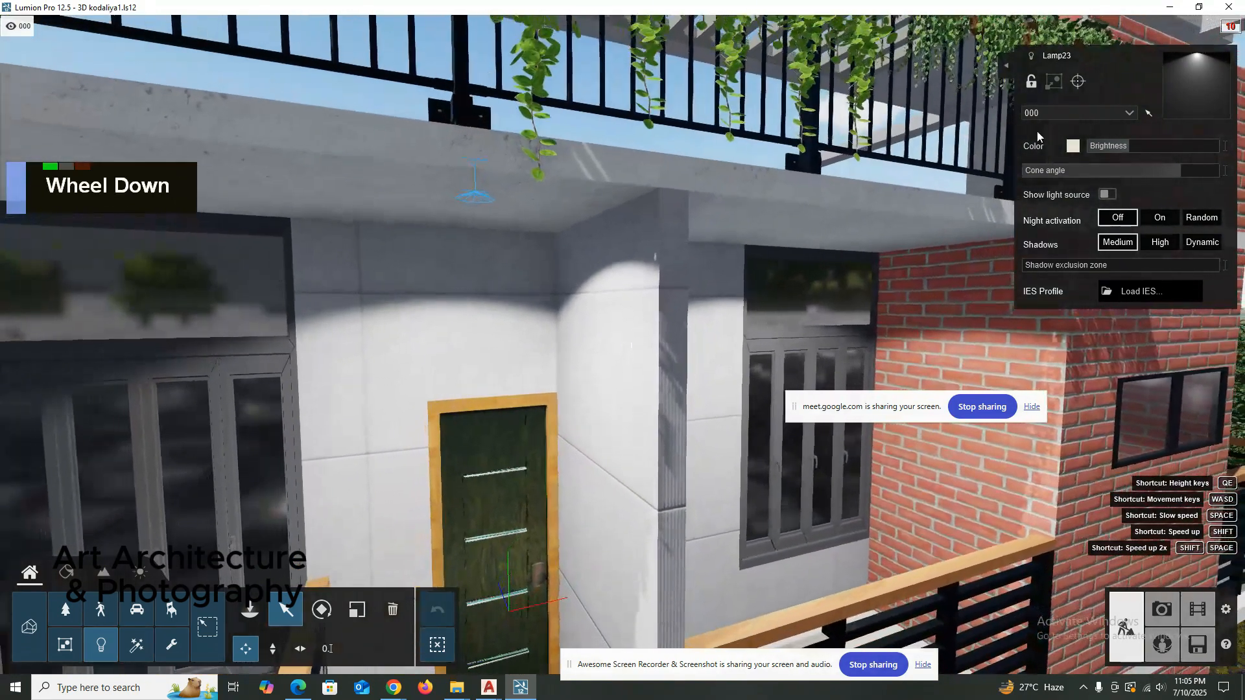
mouse_move(1077, 147)
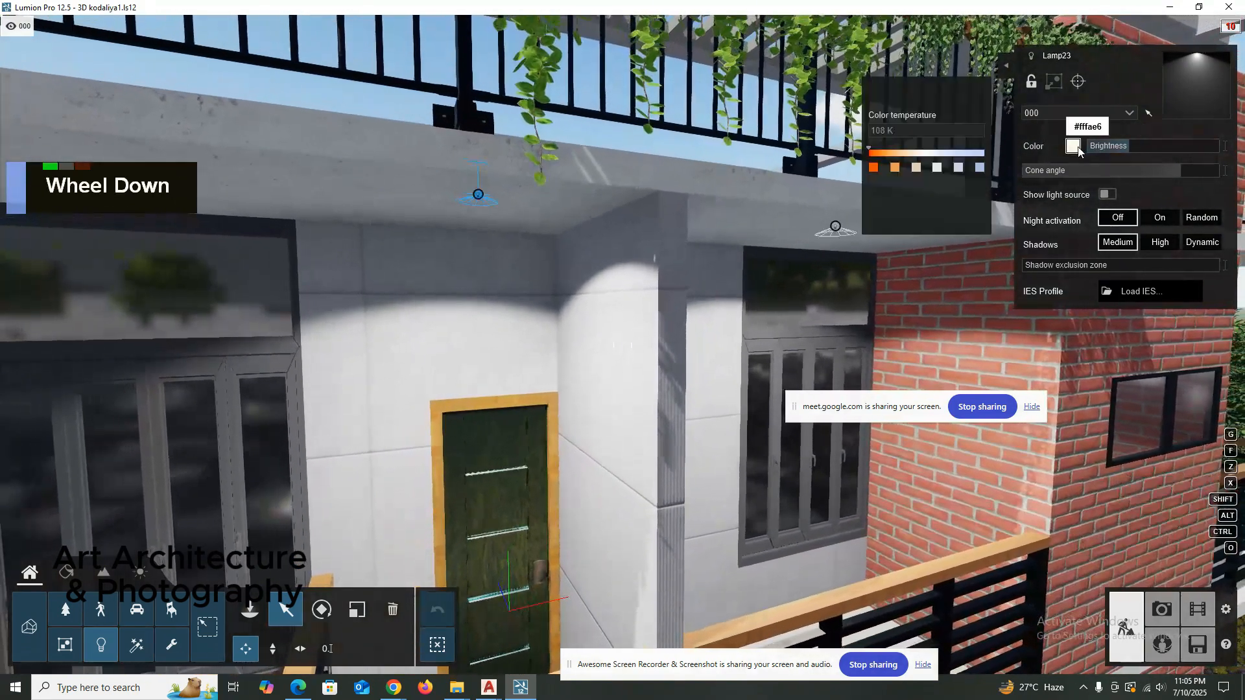
click(894, 168)
right_drag(355, 251, 412, 267)
scroll(357, 250, down, 3)
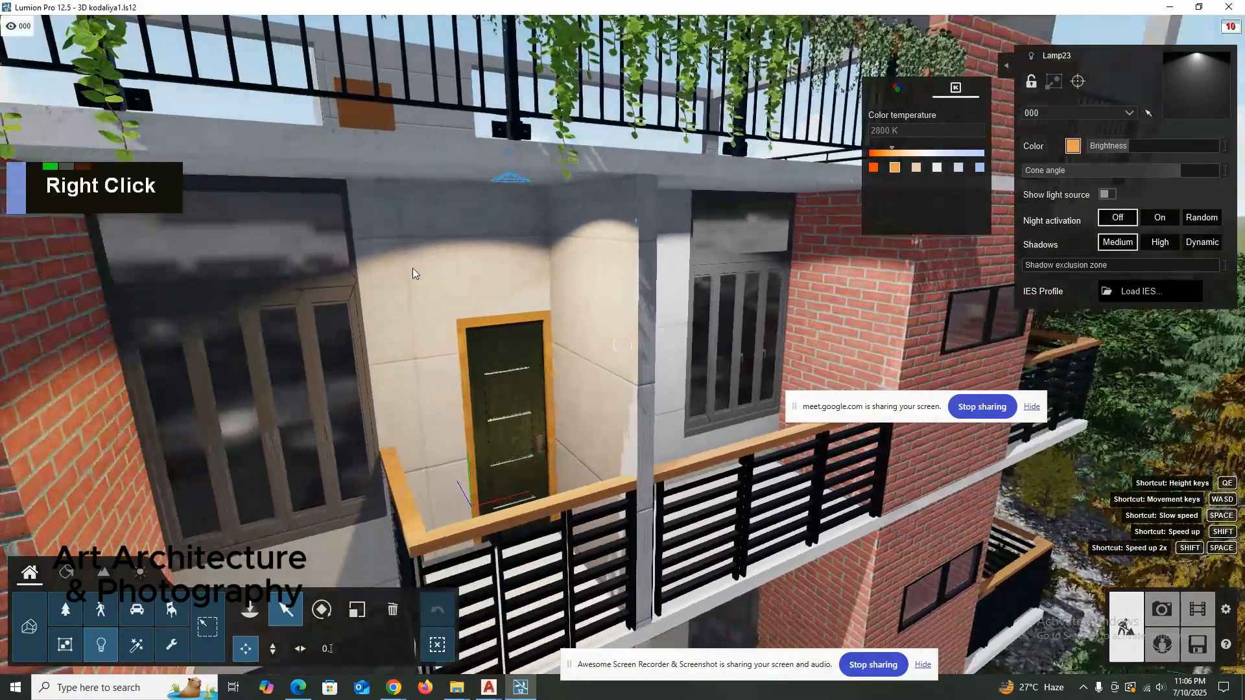
scroll(417, 267, down, 2)
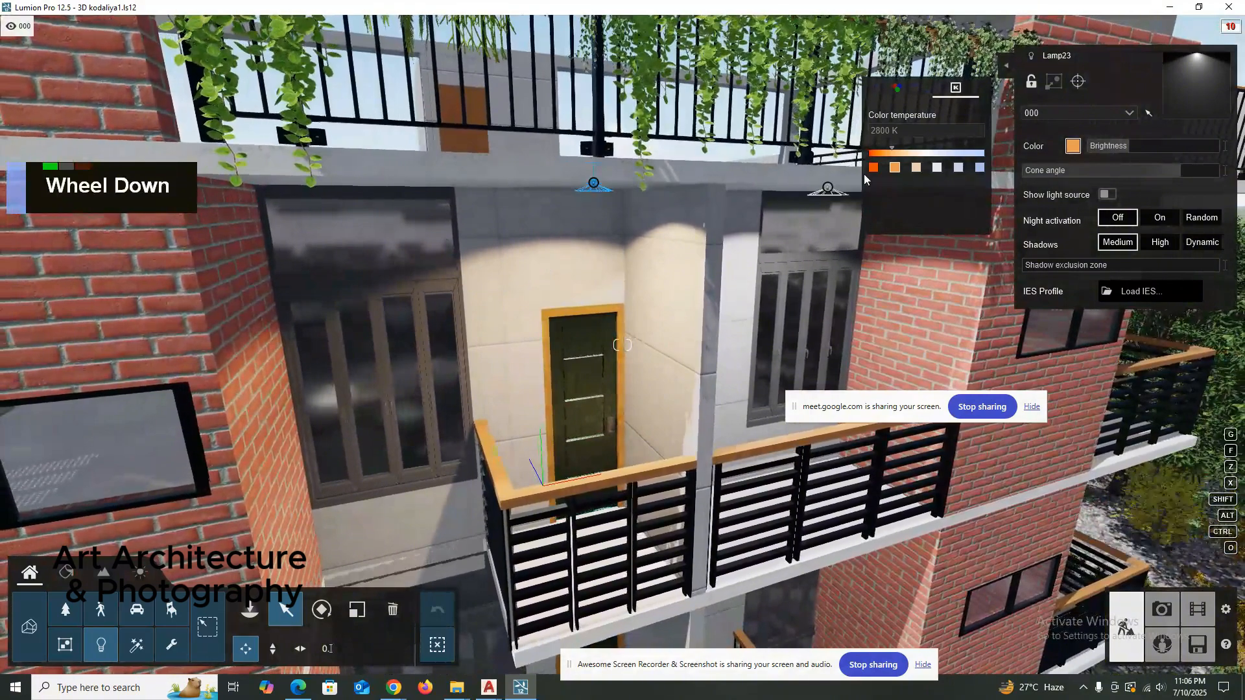
Set the color temperature of the Lamp23 spotlight above the right top-floor central balcony to 1000 K.
right_drag(479, 370, 361, 230)
key(shift+d)
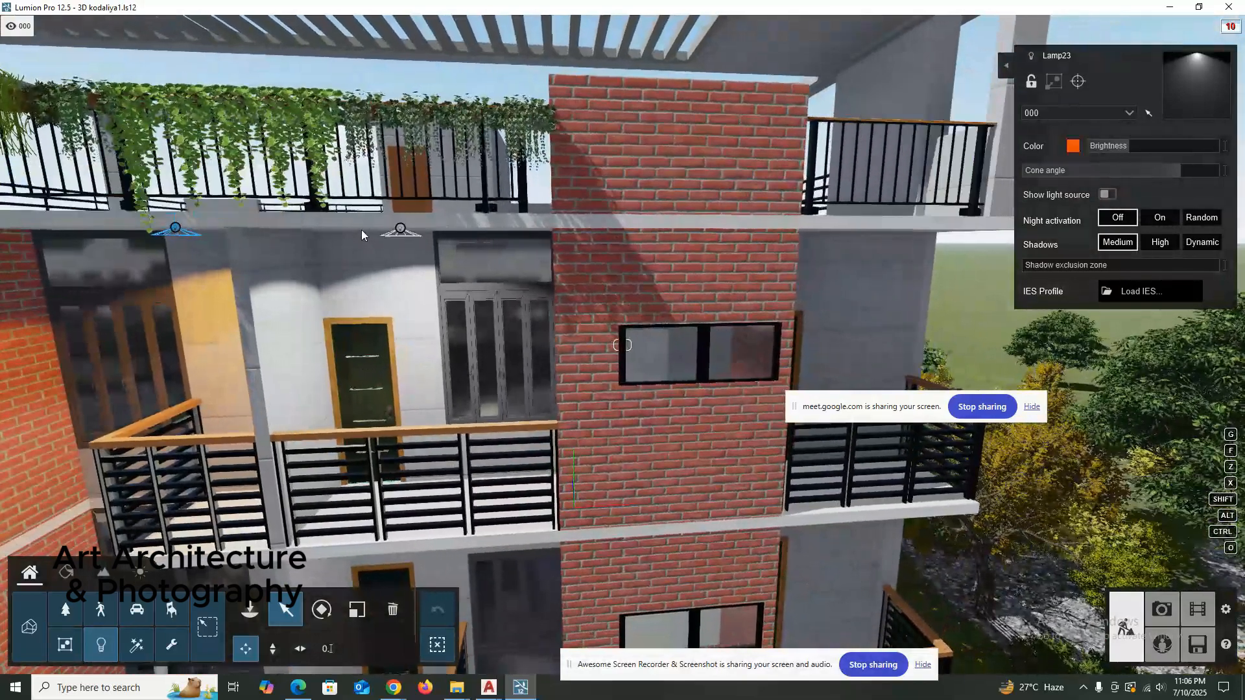
click(400, 228)
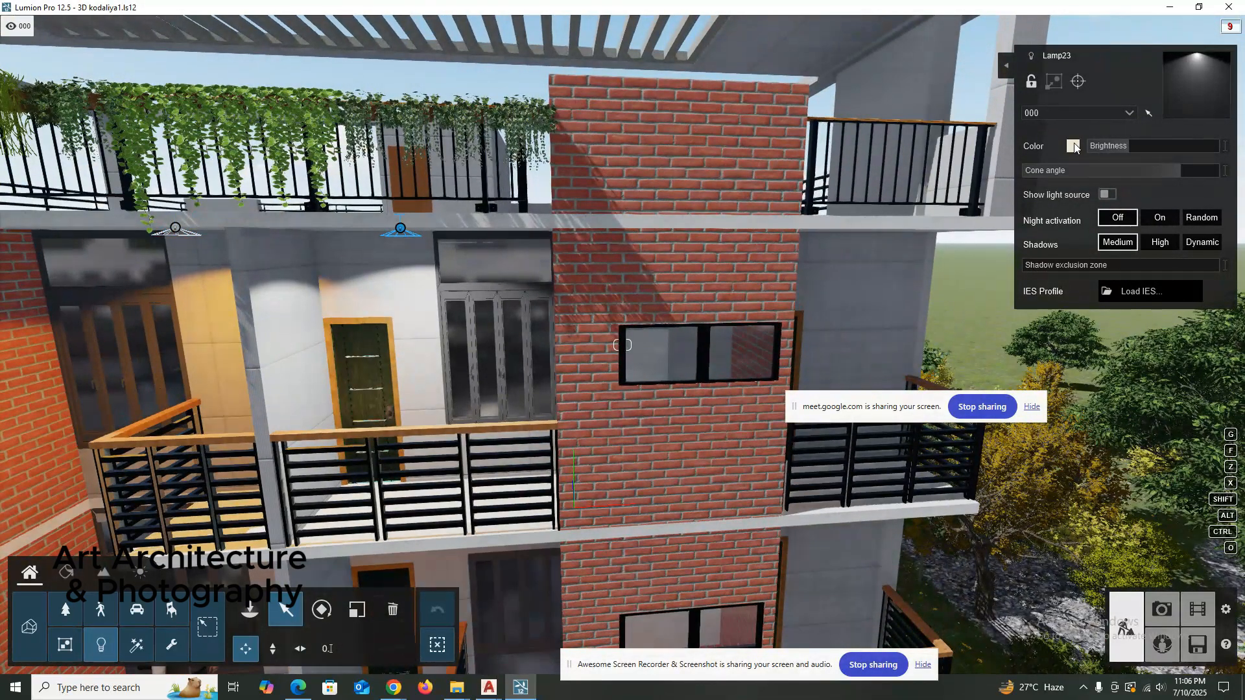
click(1073, 148)
double_click(872, 167)
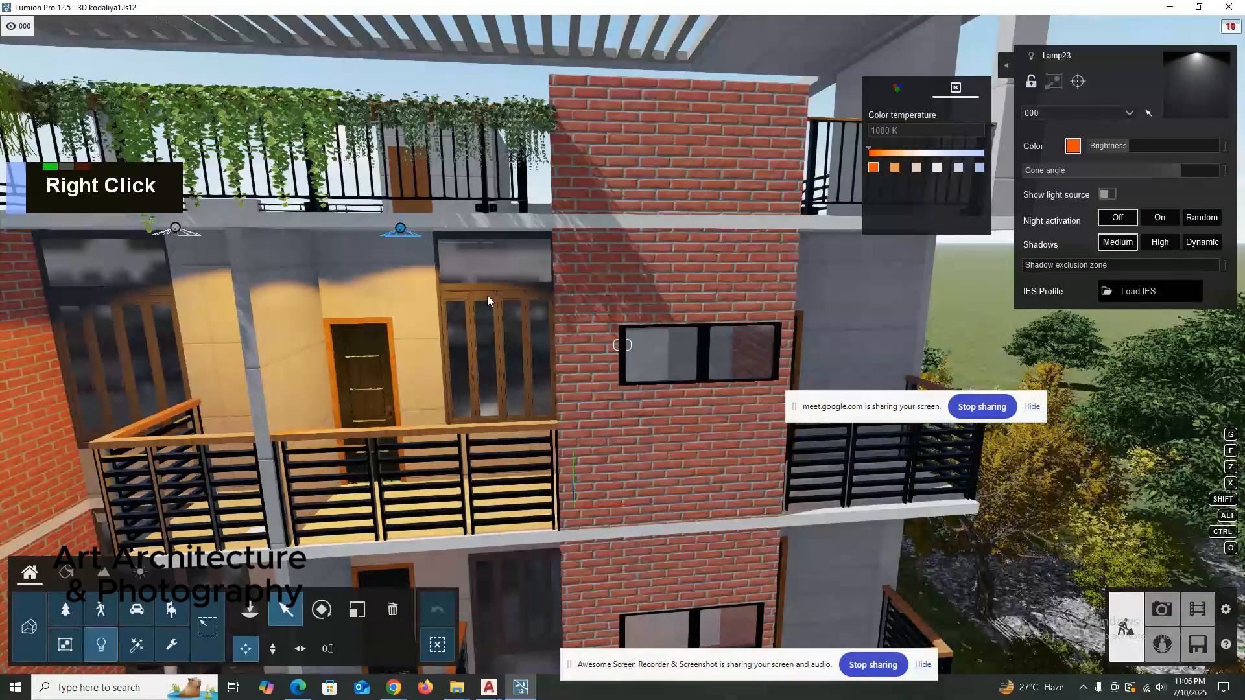
scroll(487, 300, down, 10)
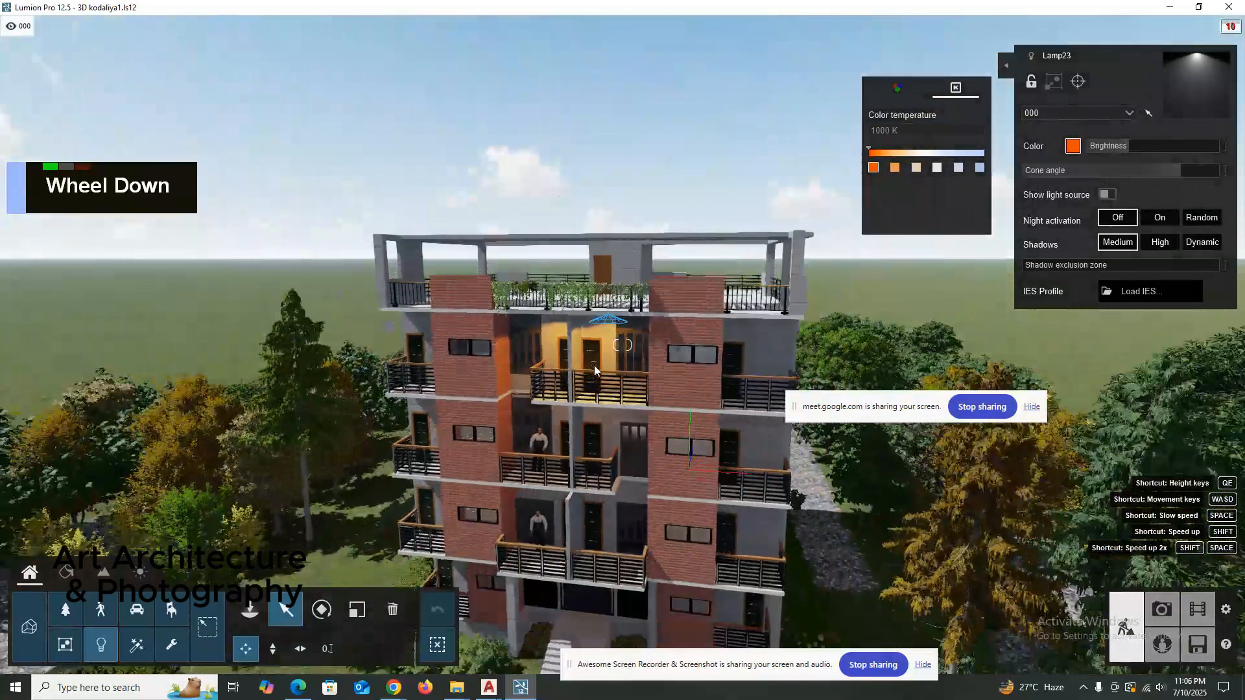
scroll(594, 370, down, 5)
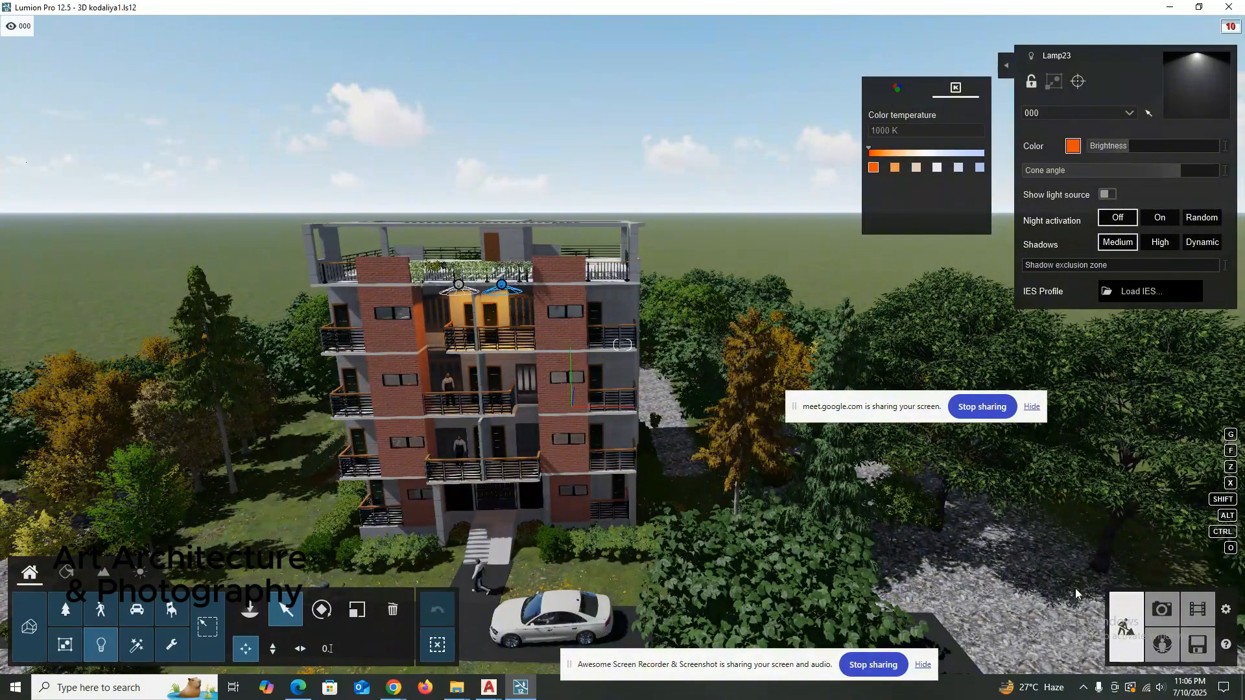
Move in on the top-floor right corner balcony, and open the SketchUp model 3d kodaliya 1 from the Unti kodaliya folder.
scroll(541, 349, up, 5)
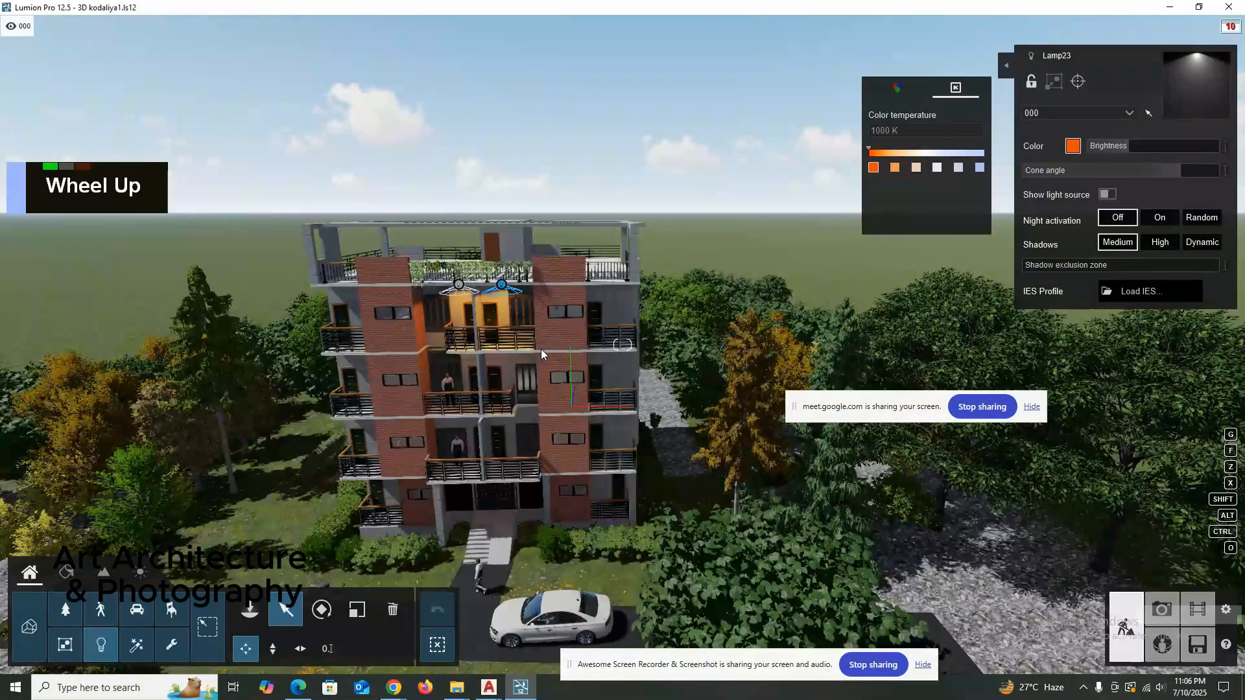
scroll(603, 243, up, 3)
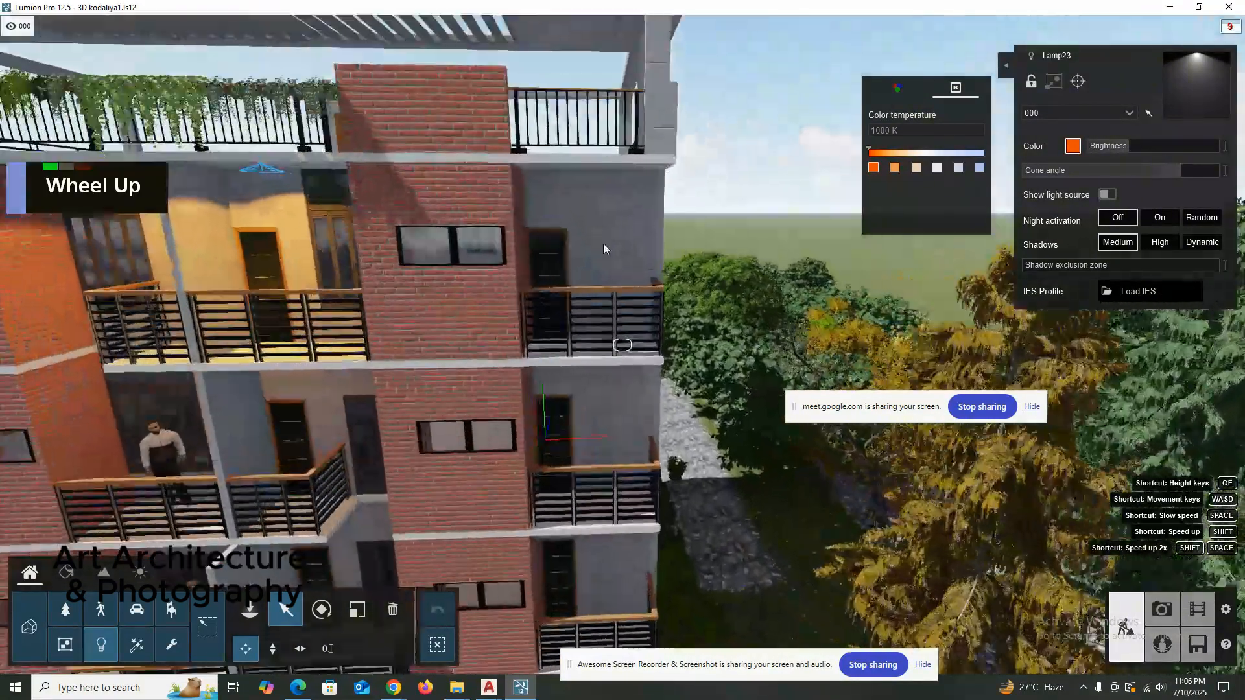
right_drag(602, 243, 600, 275)
scroll(604, 307, up, 2)
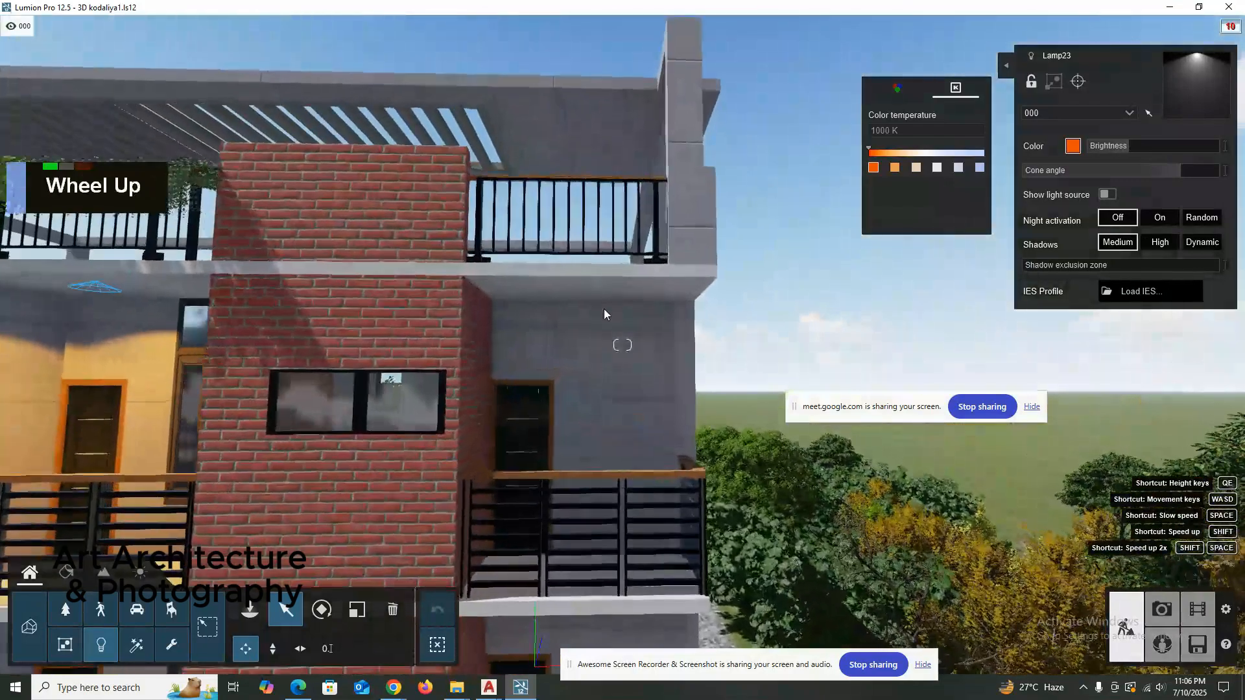
mouse_move(457, 674)
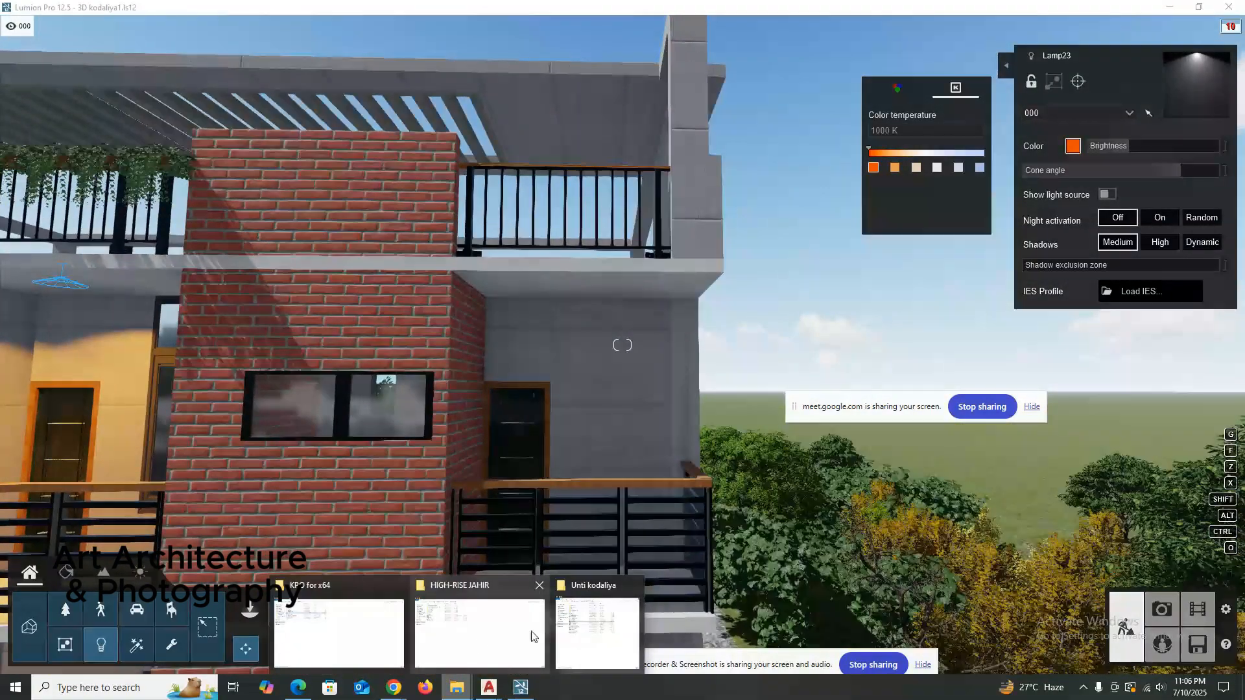
click(596, 633)
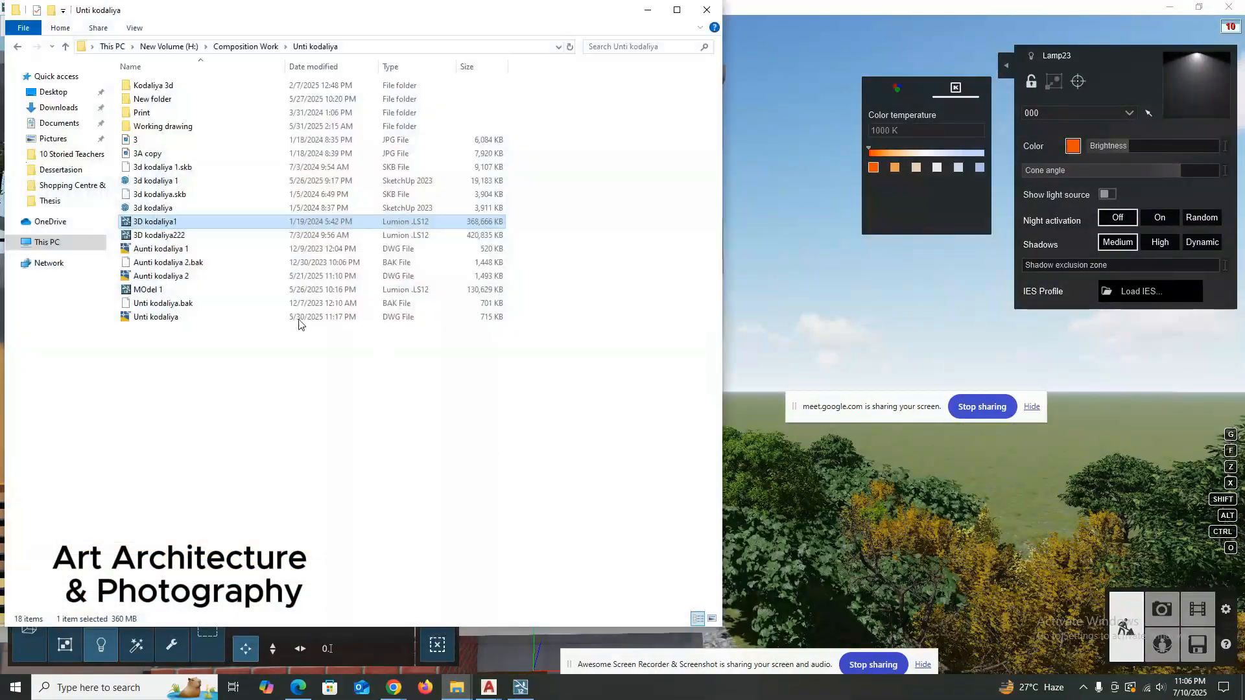
click(164, 184)
key(Return)
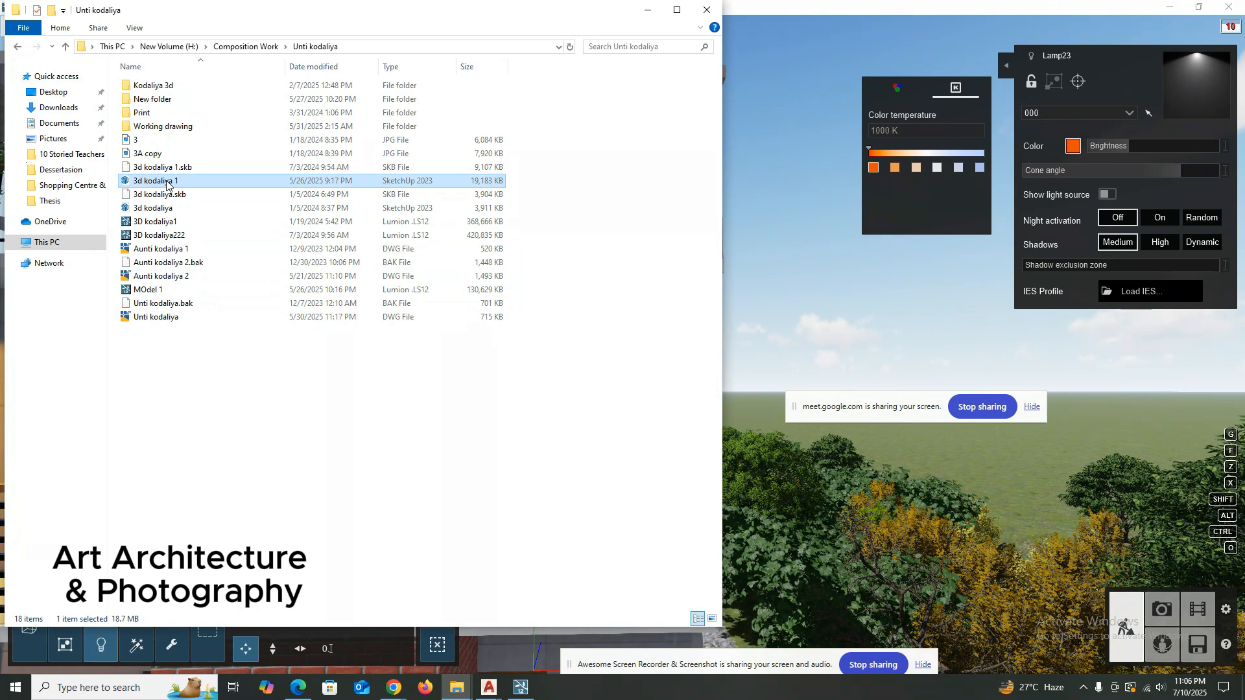
click(642, 10)
Switch to Photo mode and frame the whole building front, from roof pergola to entrance stairs, in photo 18's preview.
scroll(677, 310, up, 3)
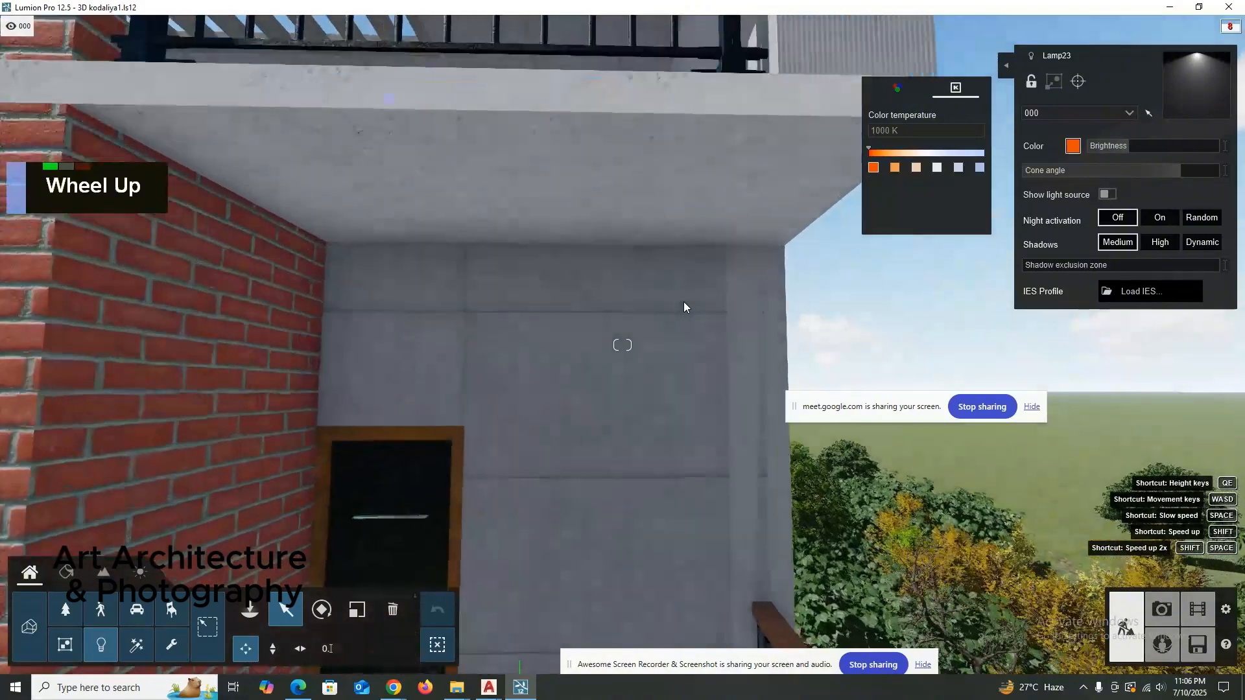
scroll(684, 304, down, 3)
right_drag(686, 306, 680, 336)
scroll(495, 389, down, 3)
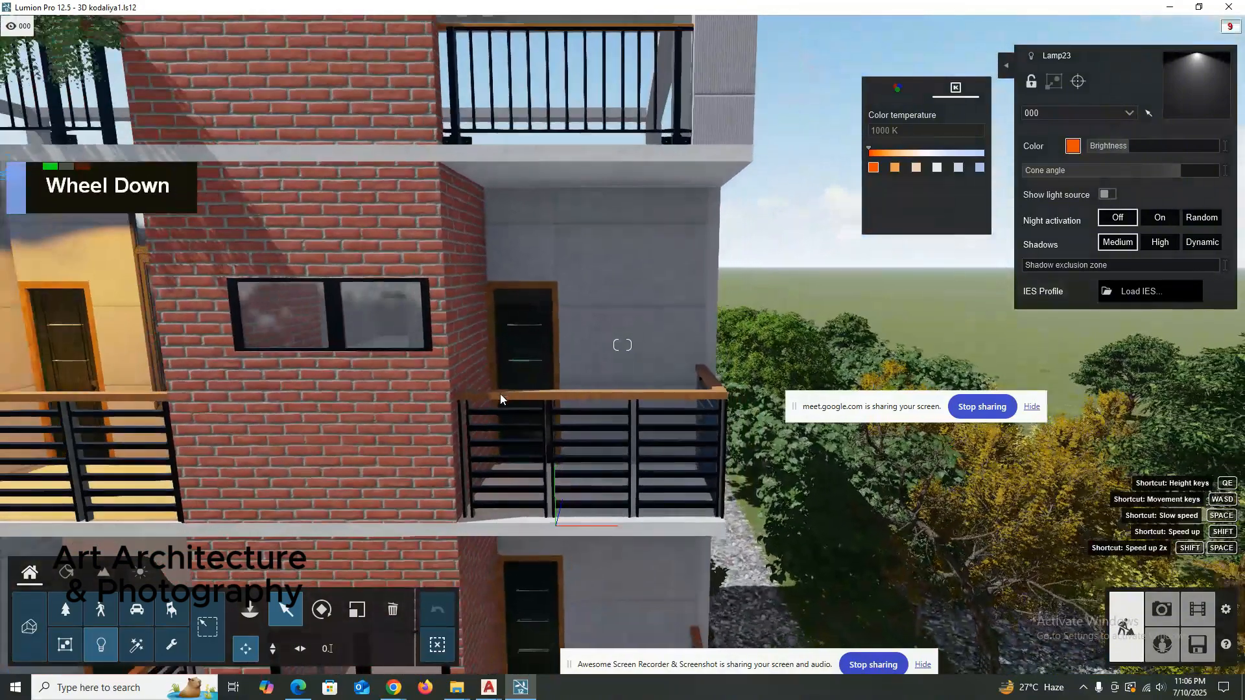
scroll(499, 394, down, 5)
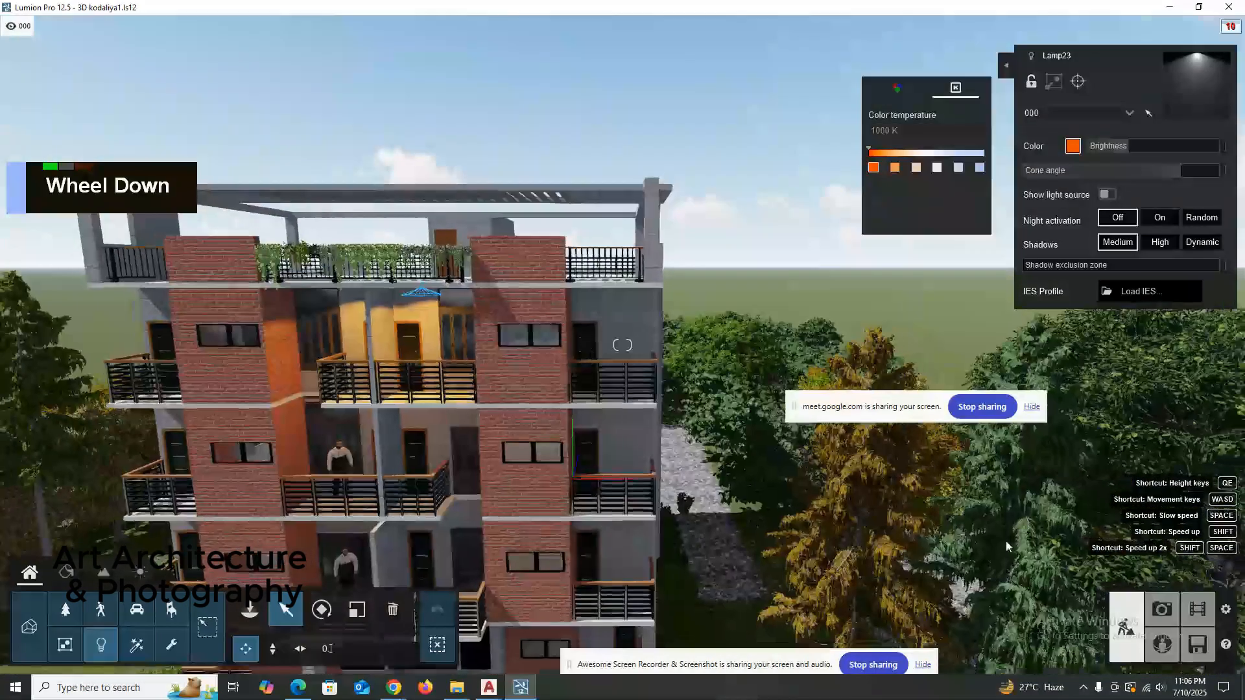
click(1161, 609)
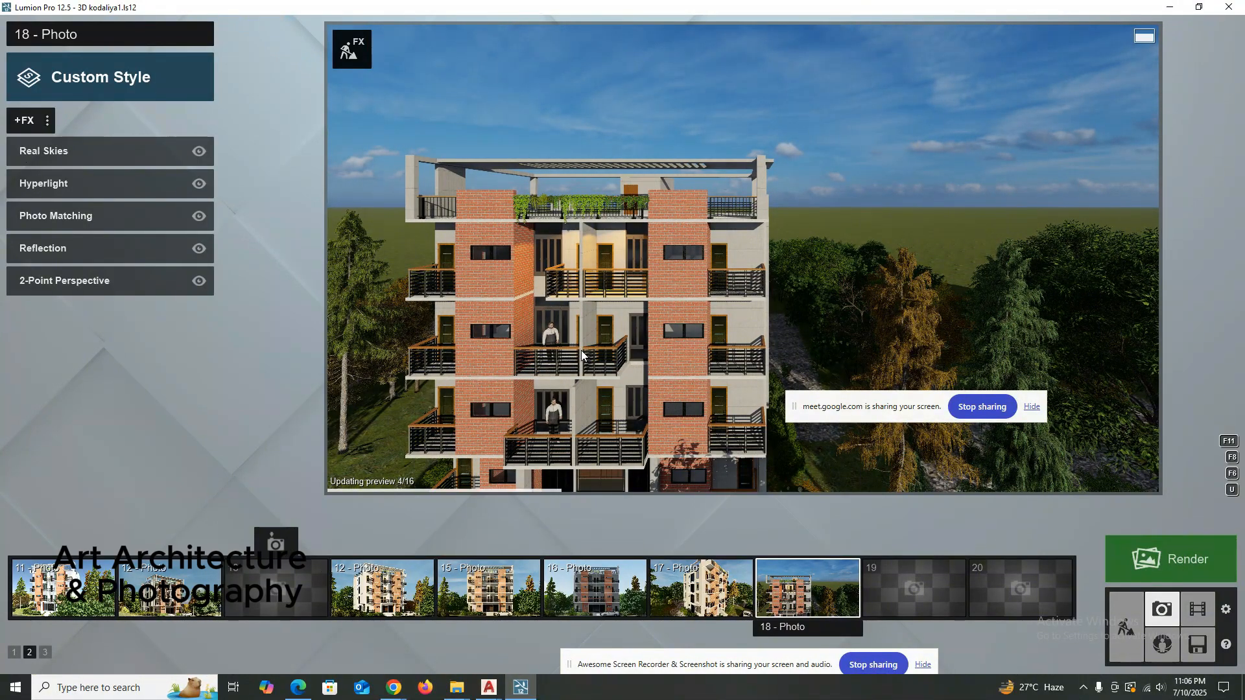
scroll(581, 353, down, 1)
scroll(582, 352, down, 2)
key(e)
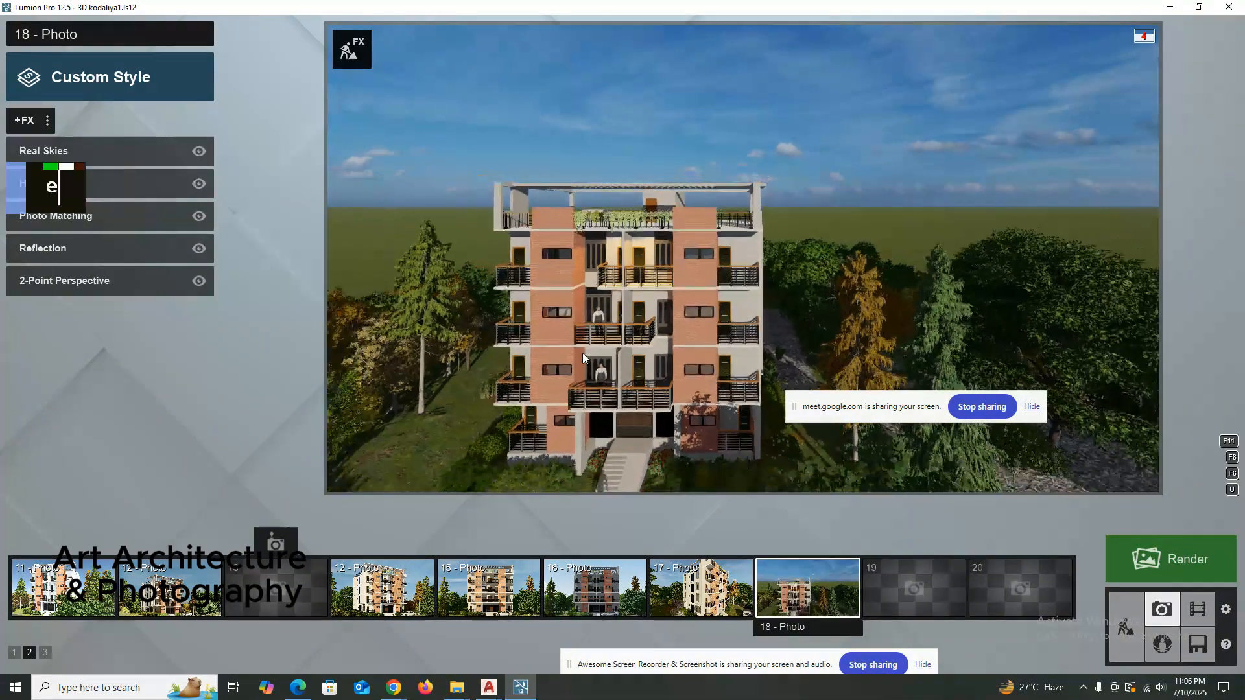
scroll(590, 354, up, 5)
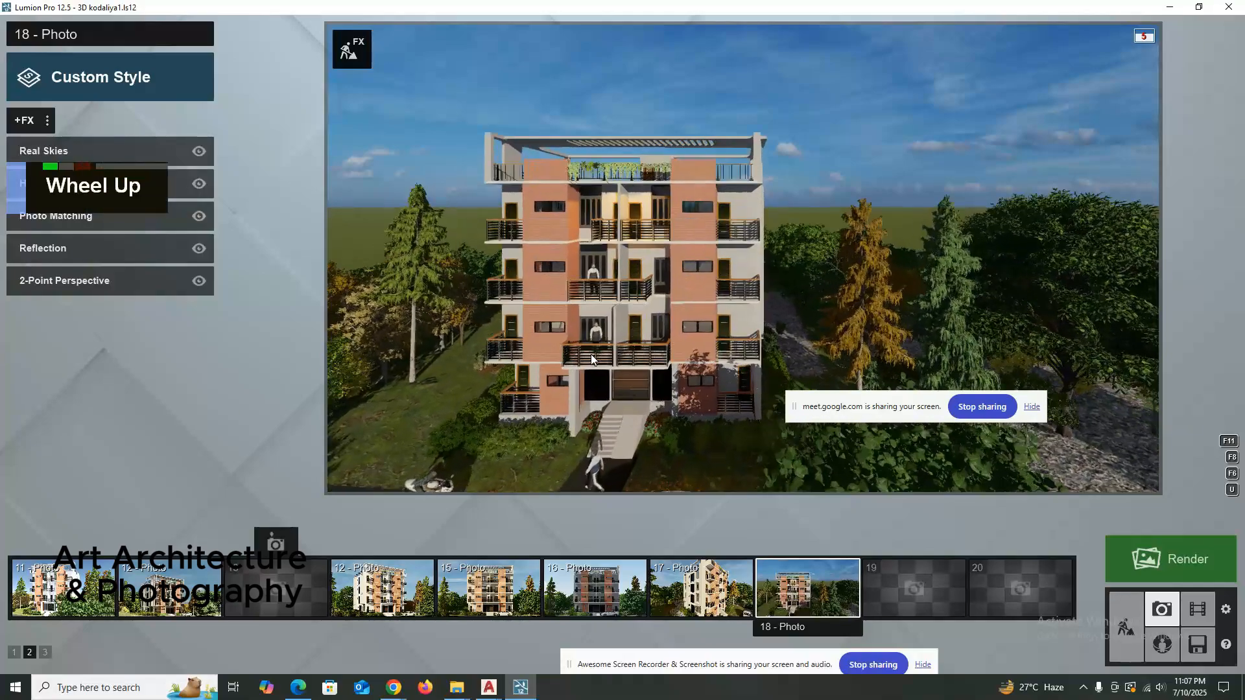
key(shift+e)
key(shift+e)
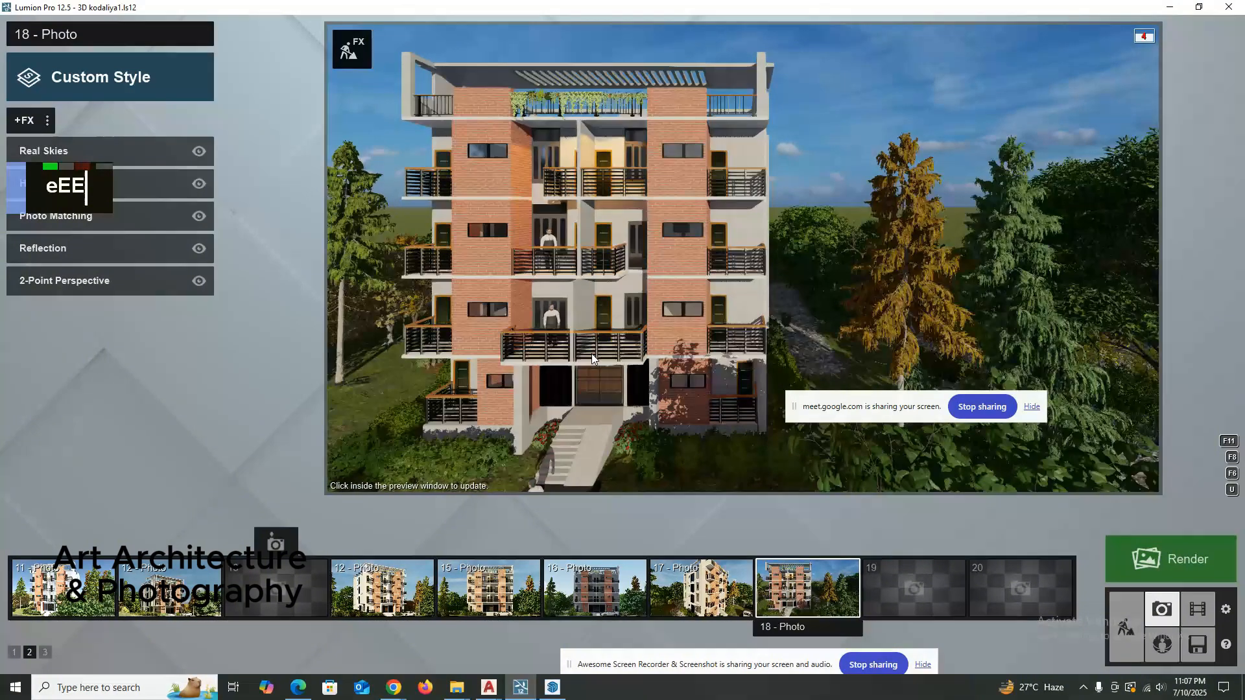
Shift the camera sideways to center the building front and store the view in empty photo slot 13.
key(a)
key(shift+a)
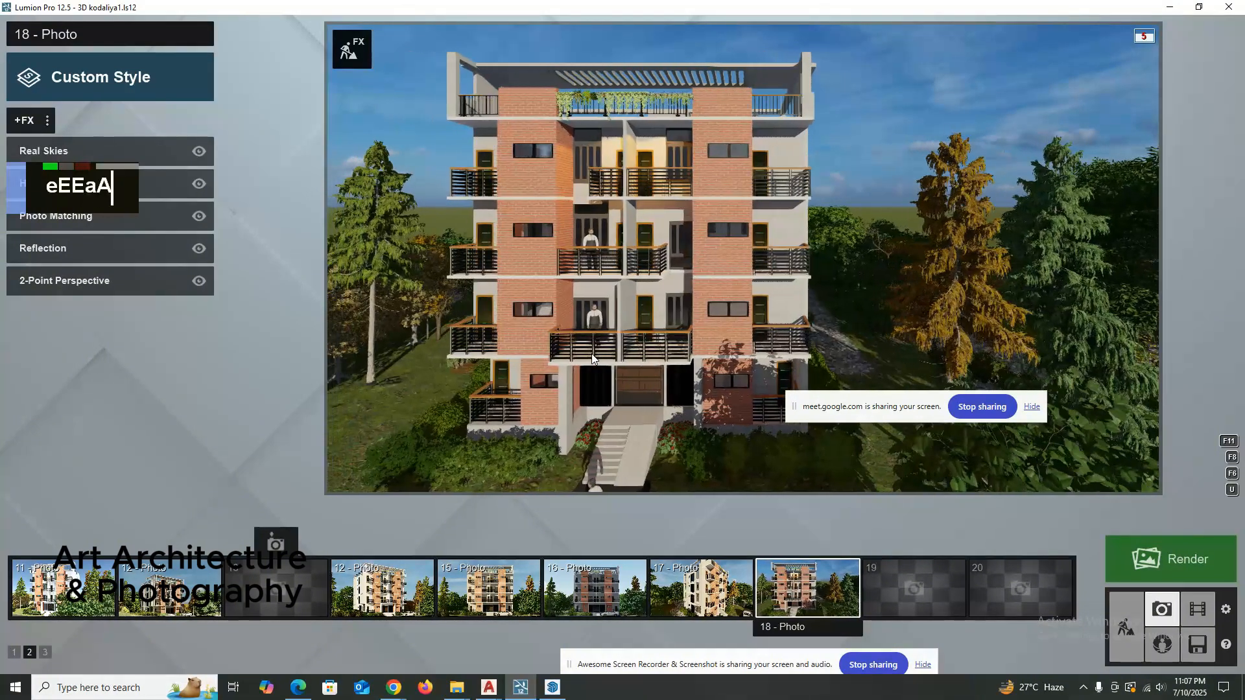
key(shift+a)
key(shift+a)
right_drag(629, 319, 631, 318)
key(shift+a)
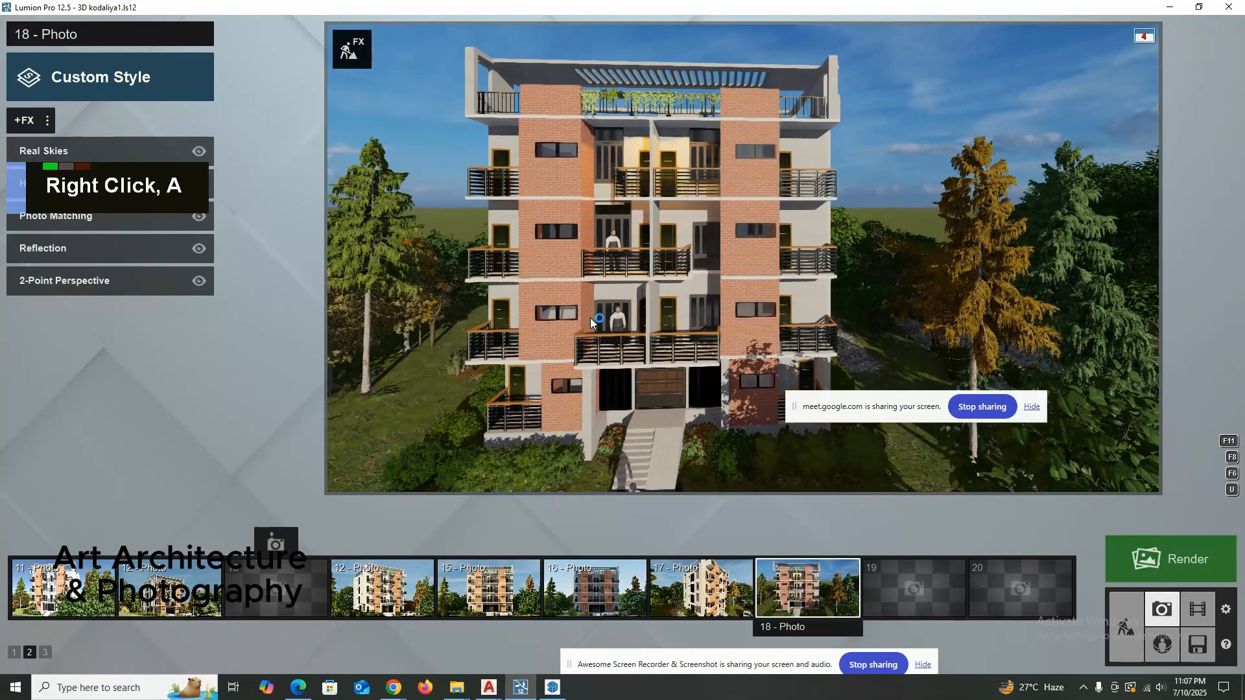
key(shift+a)
key(shift+a)
key(shift+a)
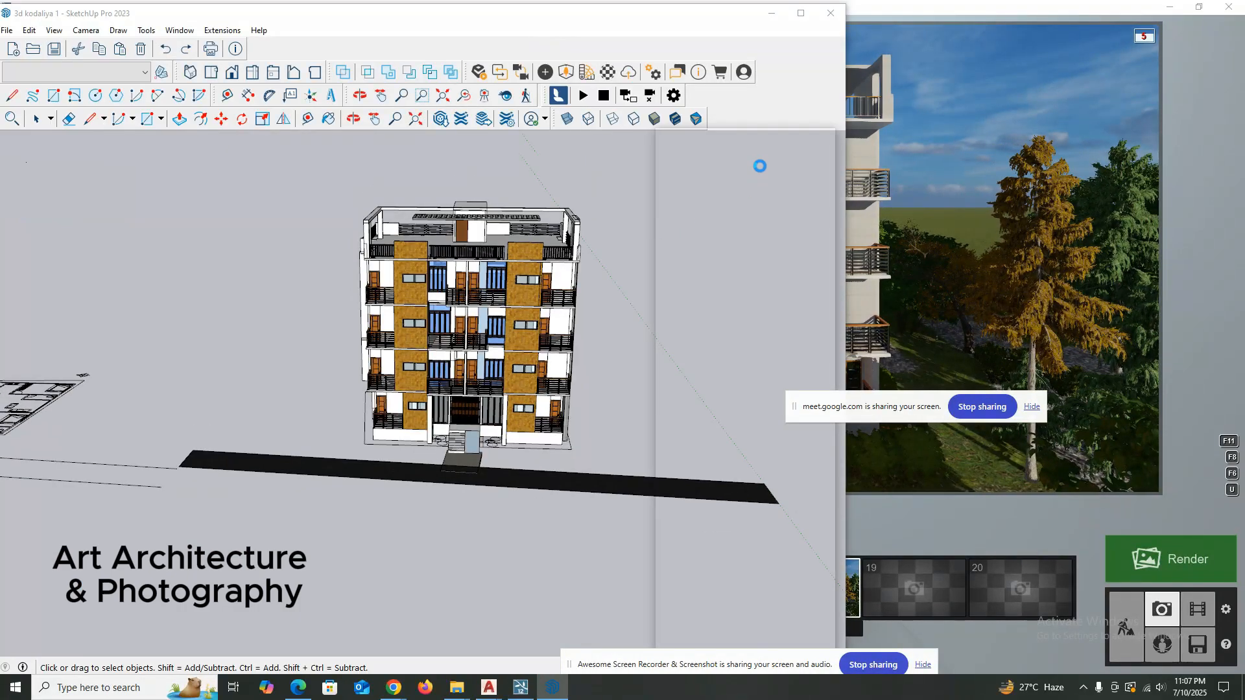
click(942, 5)
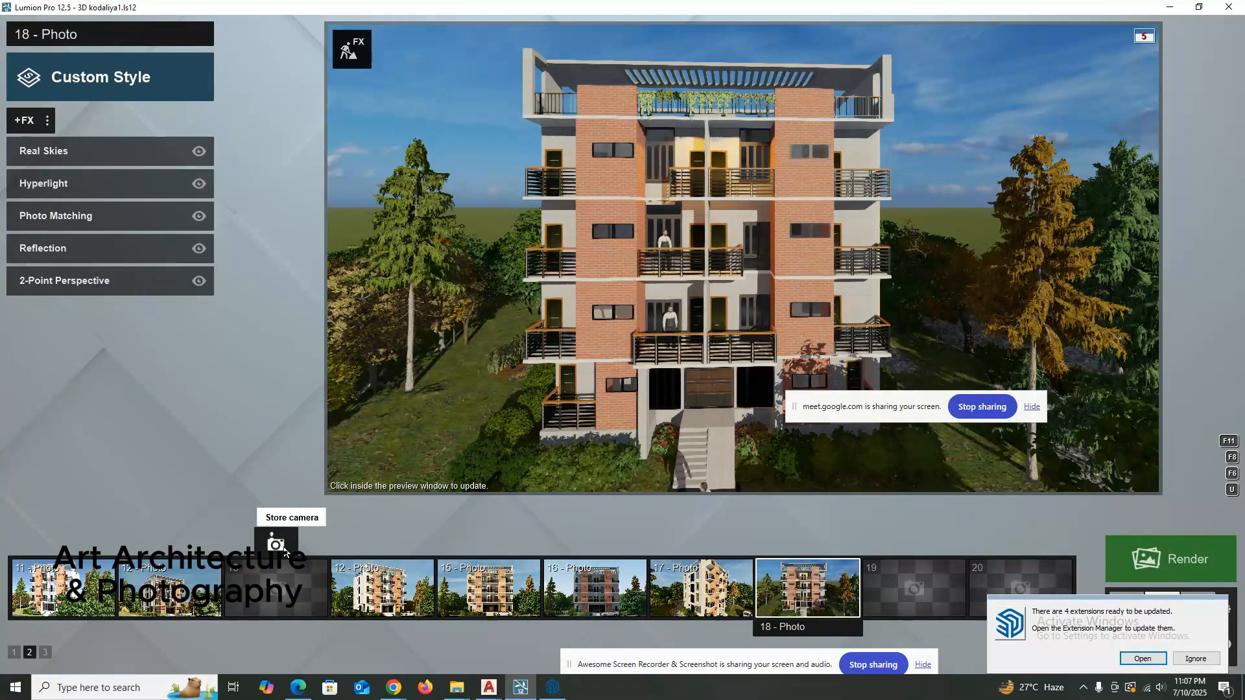
click(279, 583)
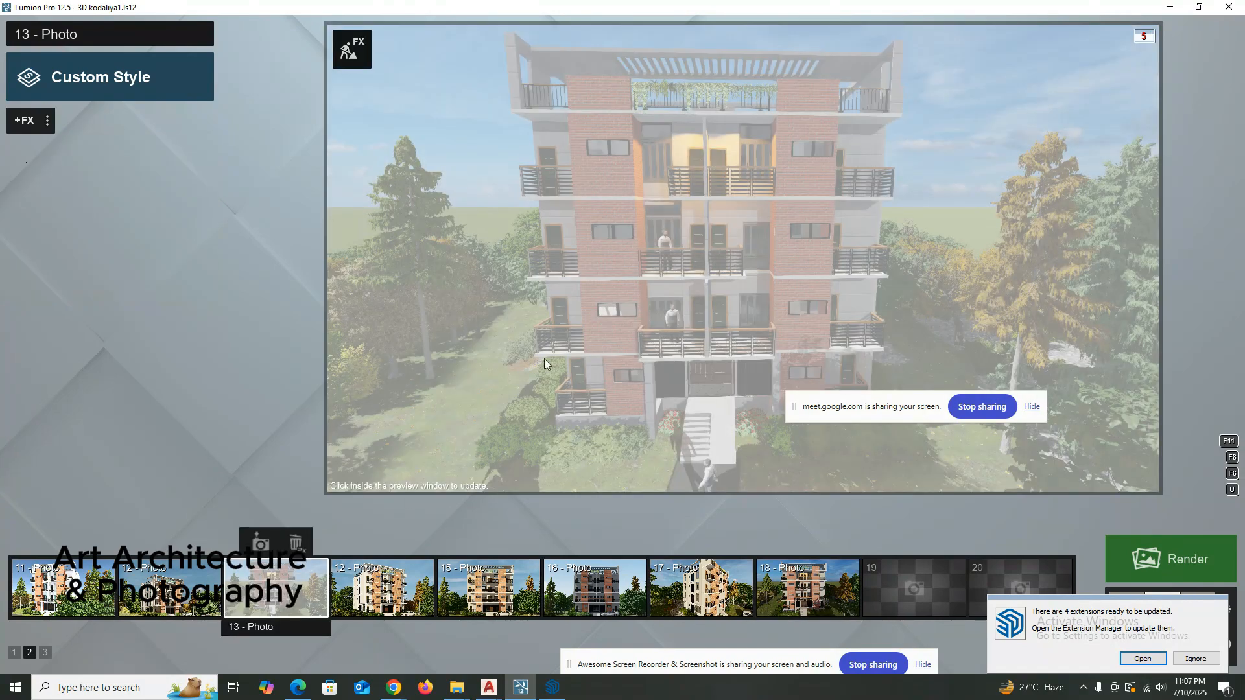
Level photo 13's camera horizontally and try a 1.60 m eye level, finally raising it to 5.00 m.
double_click(544, 358)
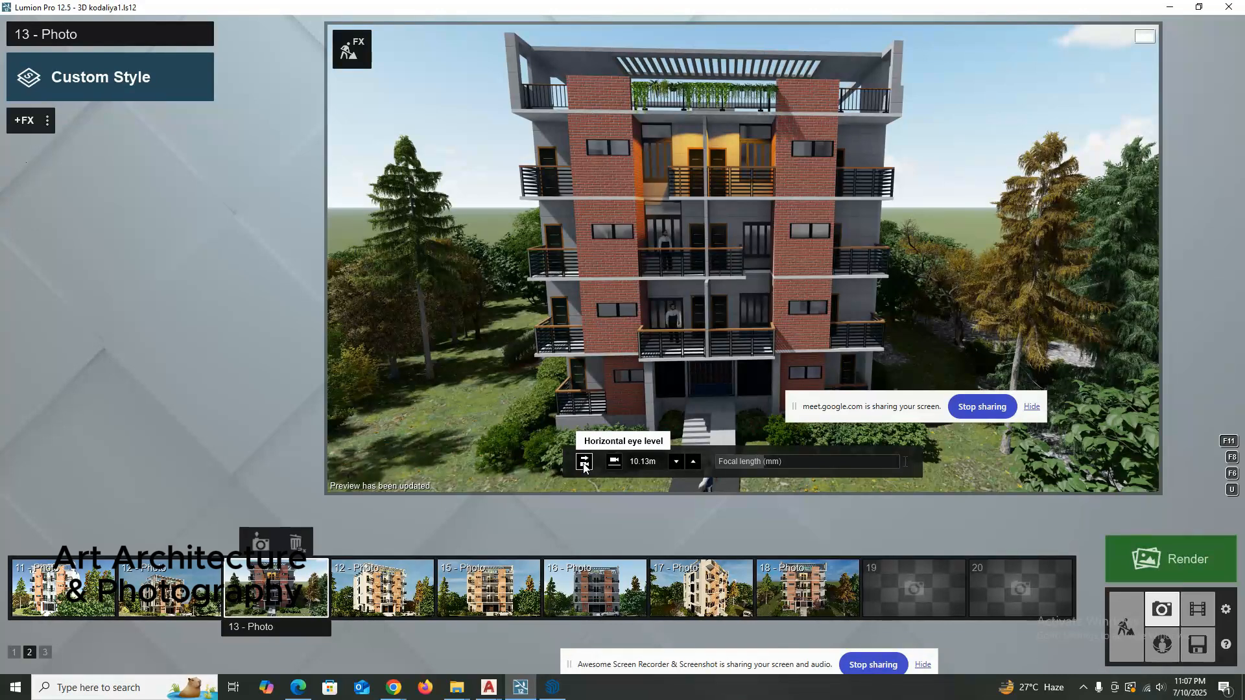
click(585, 462)
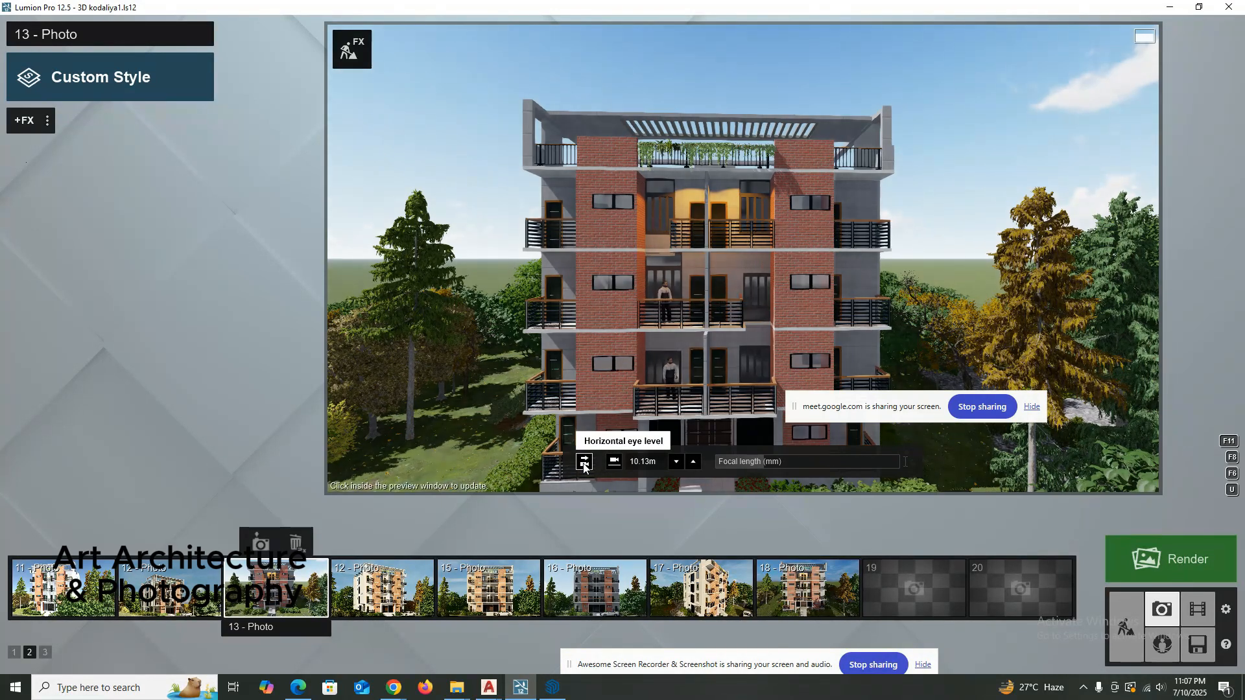
click(613, 462)
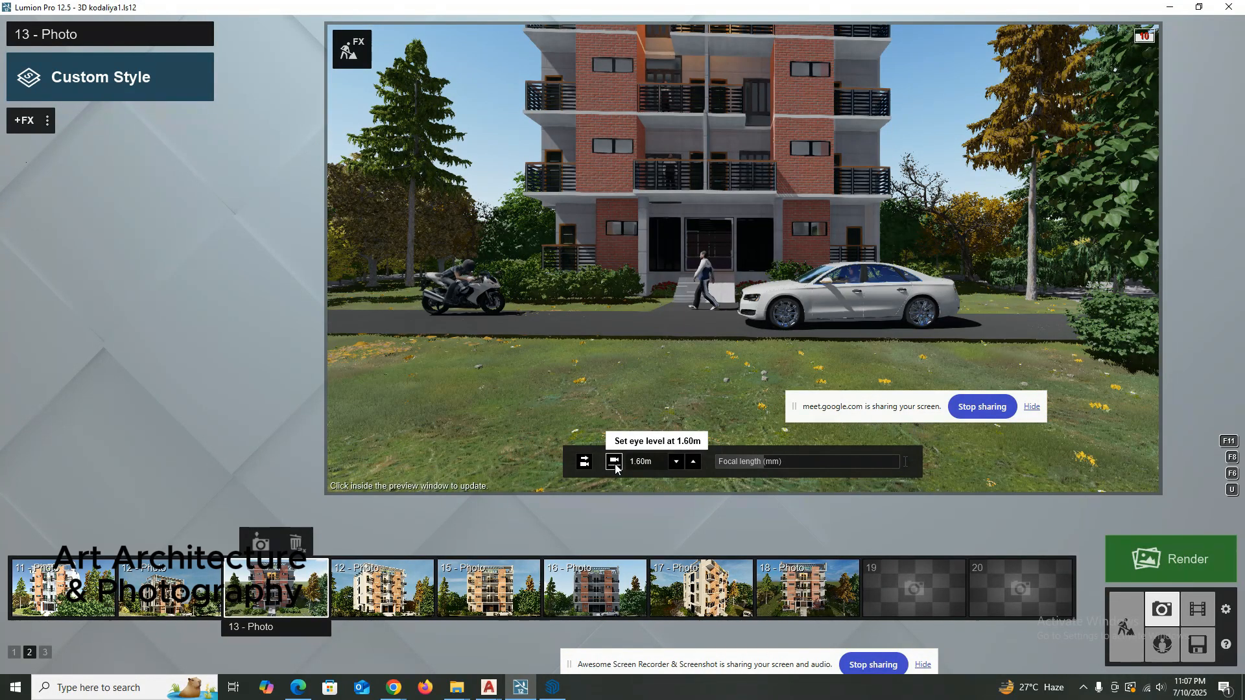
scroll(589, 334, up, 5)
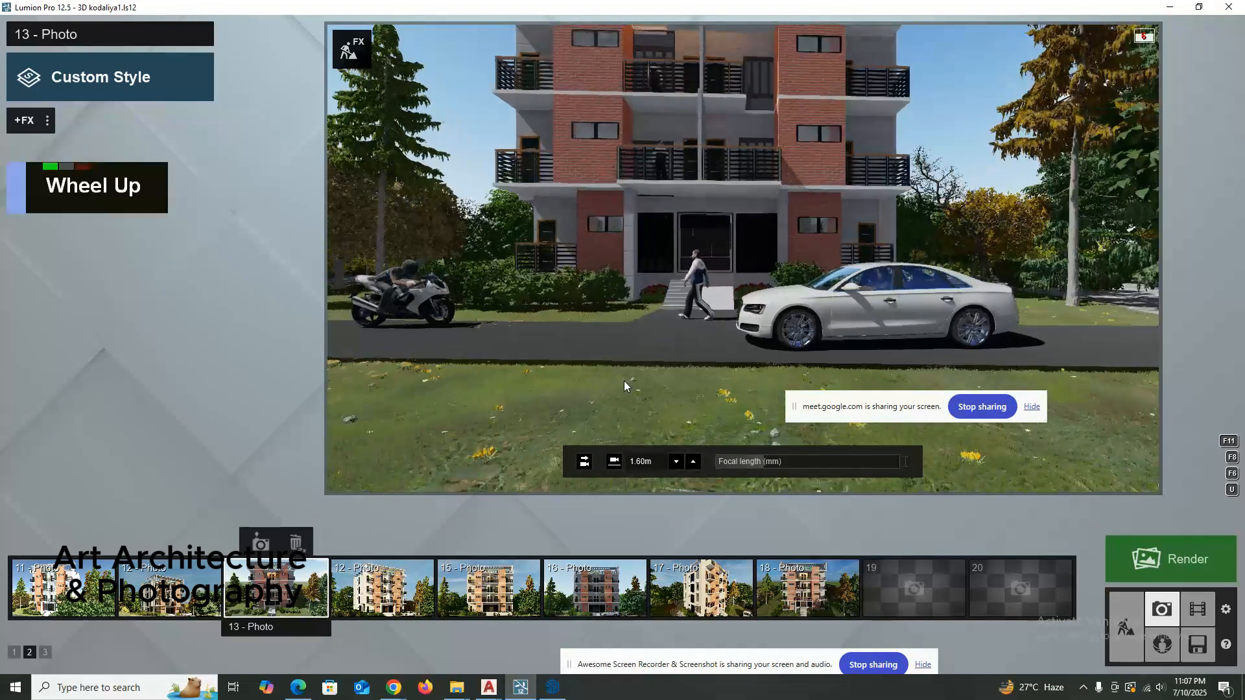
double_click(692, 461)
double_click(692, 461)
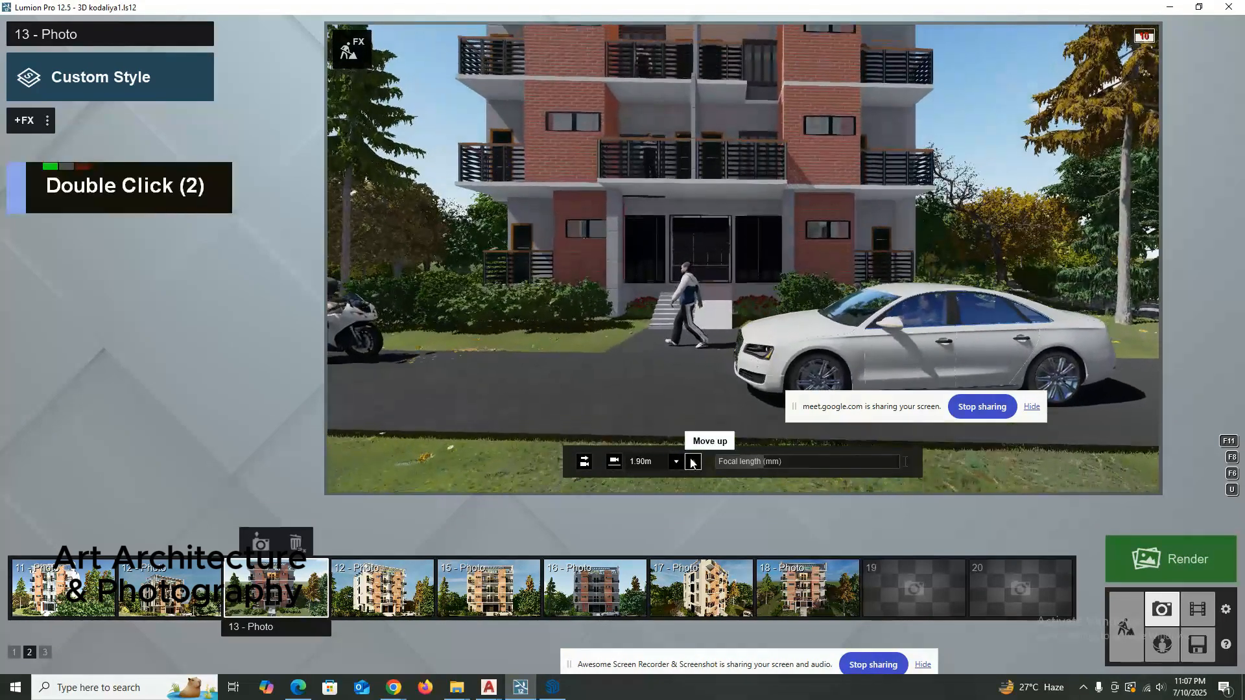
drag(692, 461, 693, 462)
Frame the full building front with the motorcycle, walking man and white car, and store the camera in photo 13.
scroll(680, 353, down, 5)
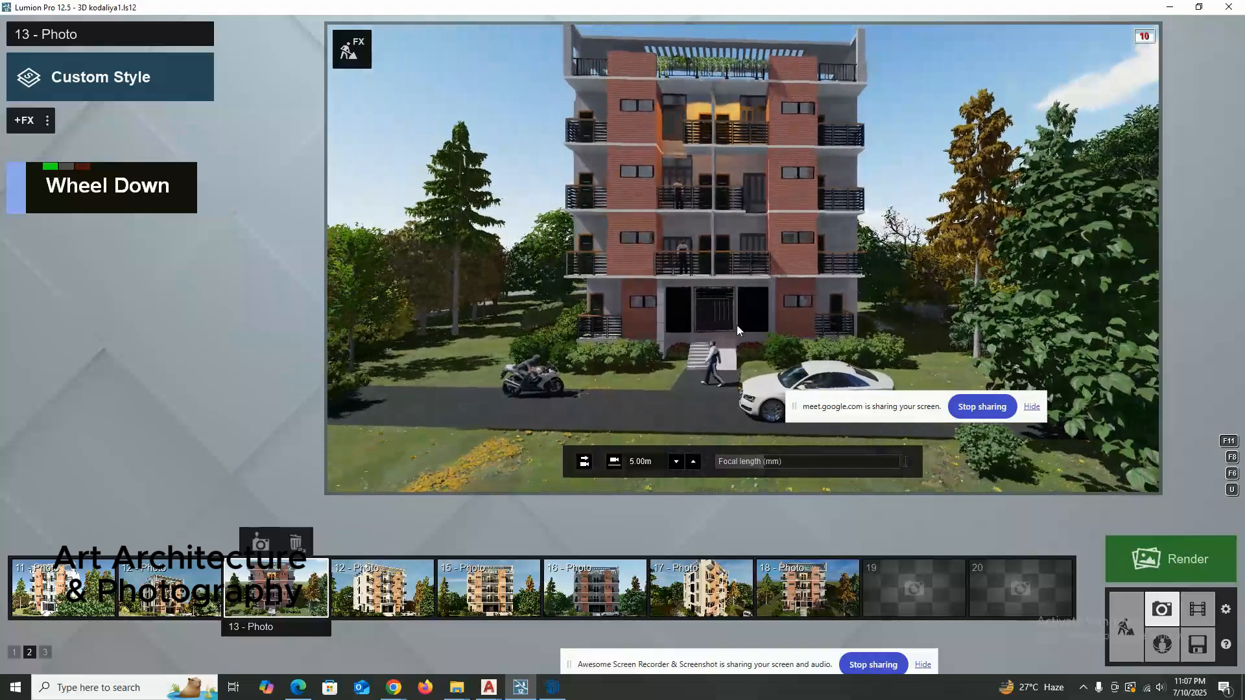
scroll(737, 323, up, 1)
right_click(737, 323)
scroll(728, 318, up, 2)
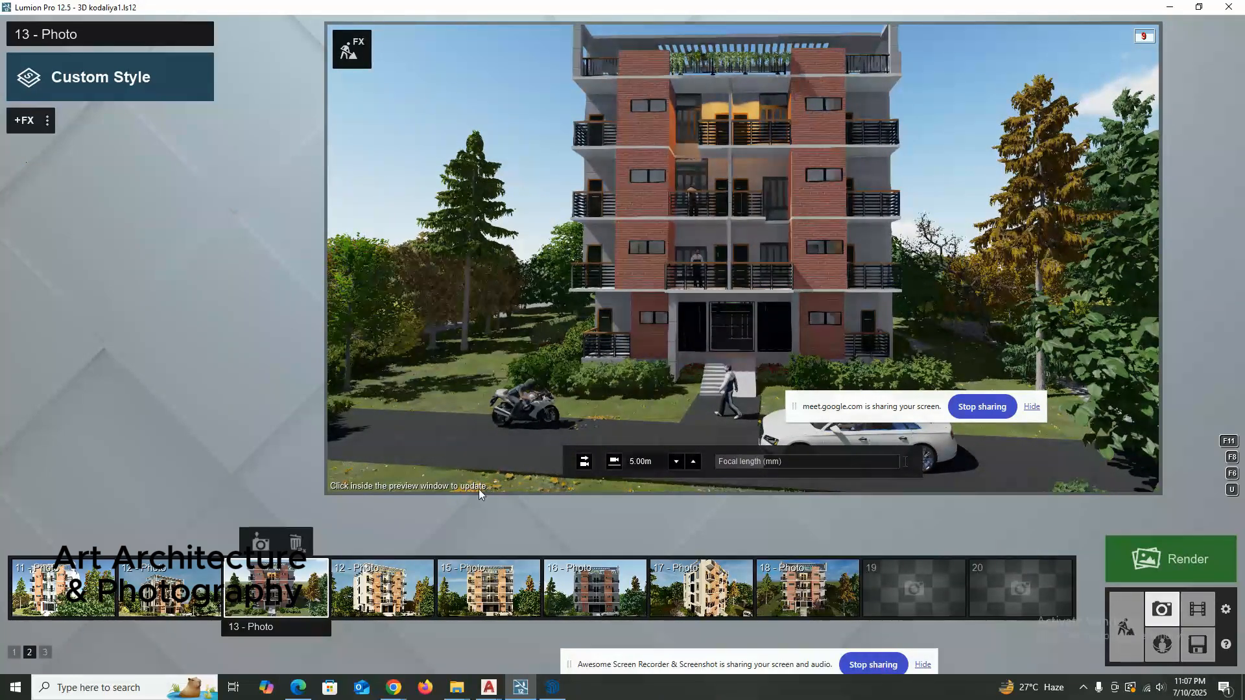
click(257, 542)
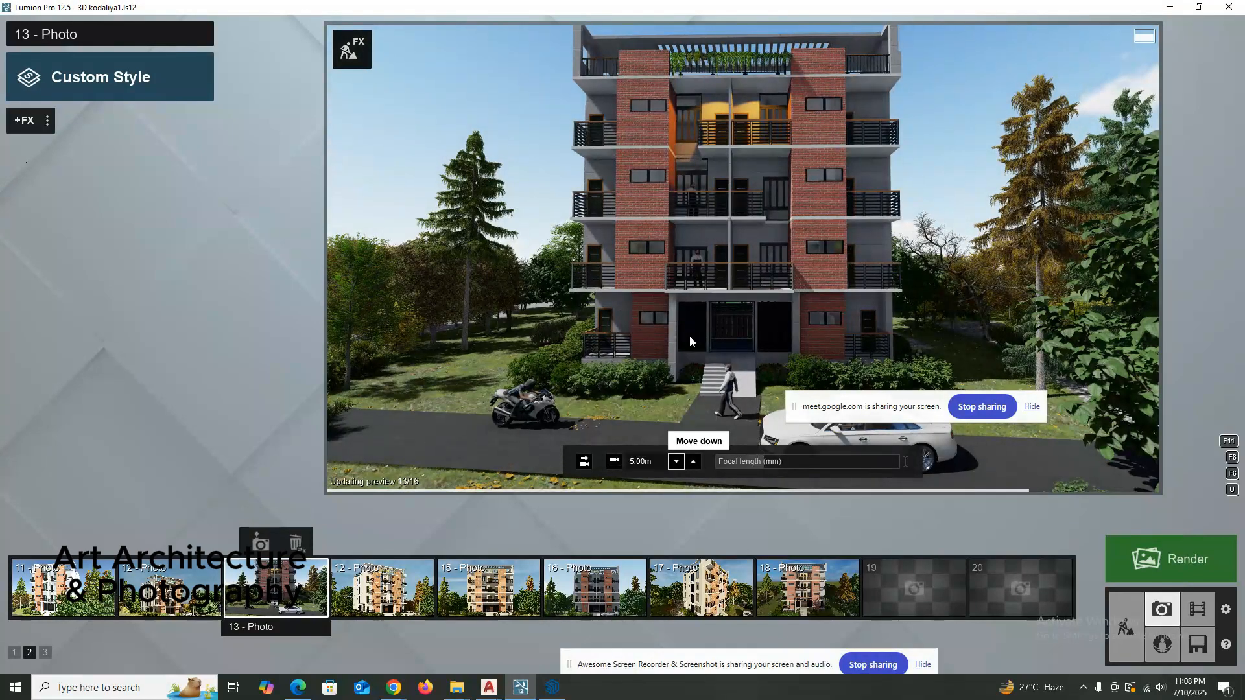
Show the complete roofline in photo 13's preview and shift the camera sideways to place the building right of center.
right_drag(697, 319, 707, 317)
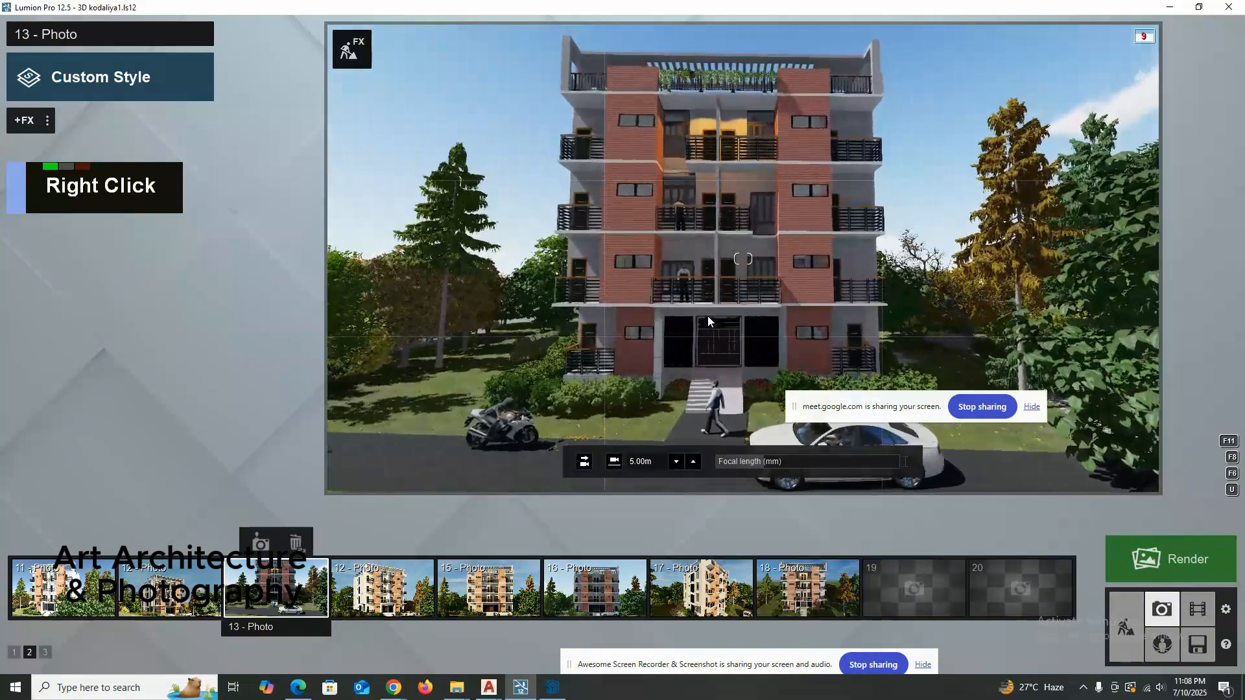
key(a)
key(a)
key(a)
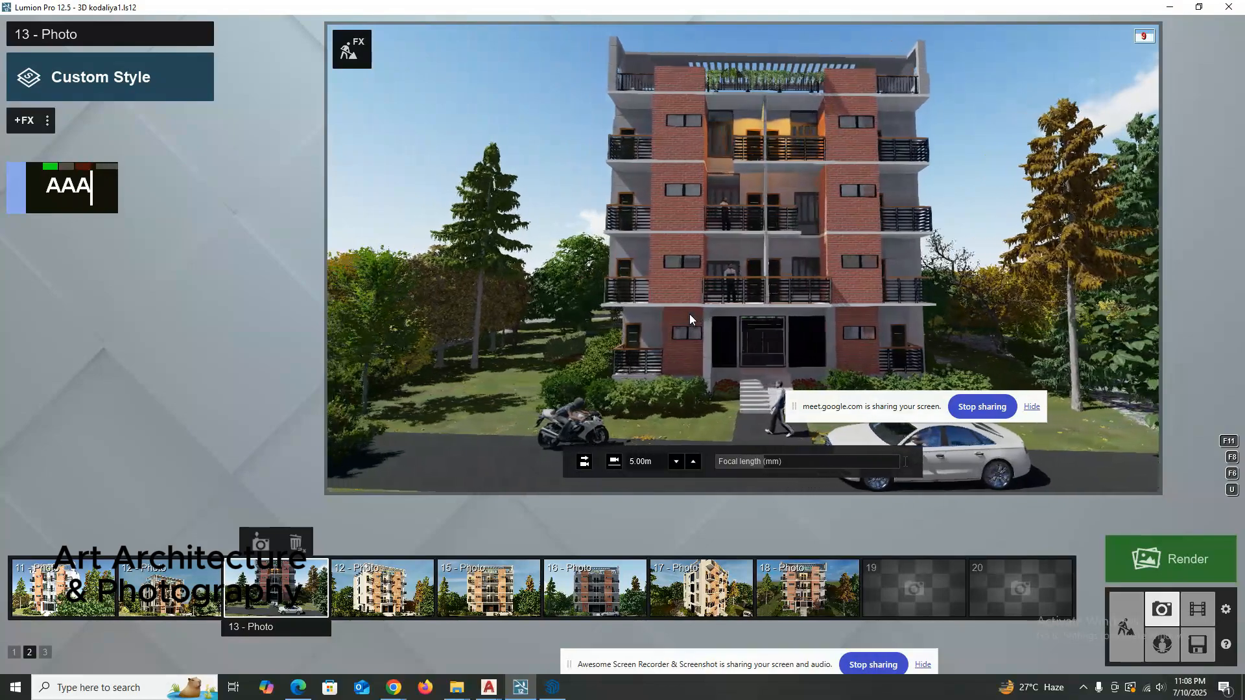
key(d)
key(d)
key(d)
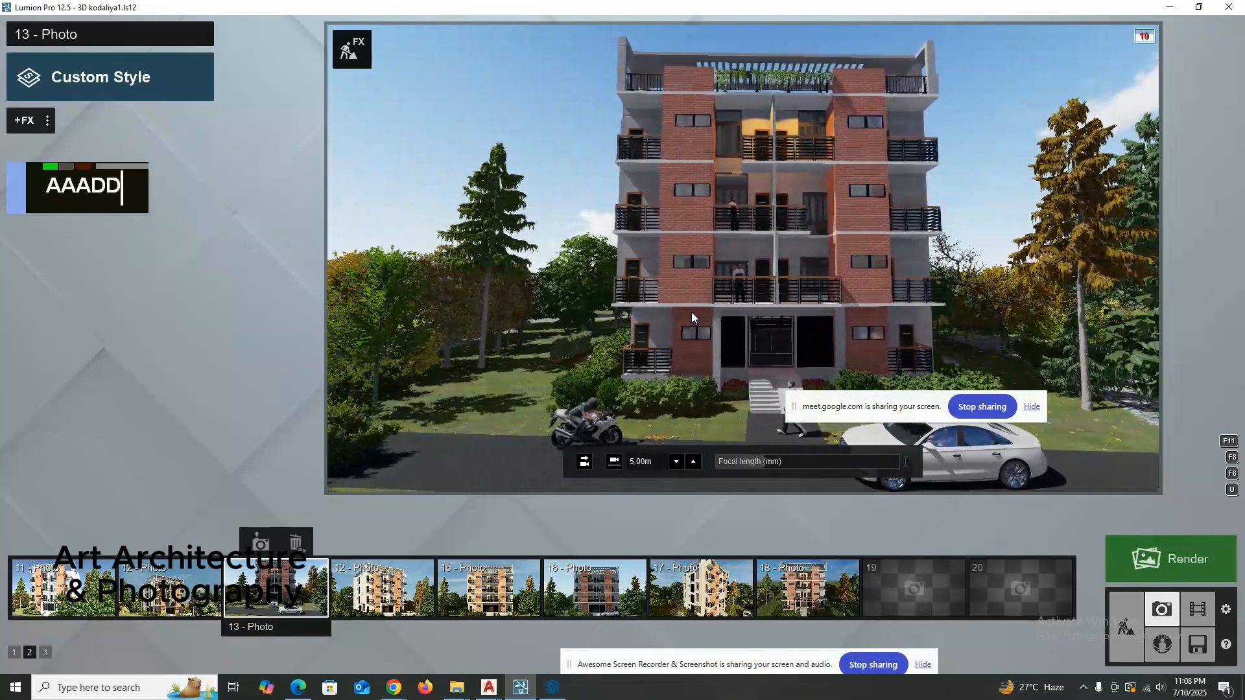
key(a)
key(a)
key(a)
Move the camera to a slightly angled view of the building from its left side and store it in photo 13.
key(a)
key(a)
key(a)
key(a)
key(a)
key(a)
key(a)
key(a)
key(a)
key(a)
key(a)
key(a)
key(a)
key(a)
key(a)
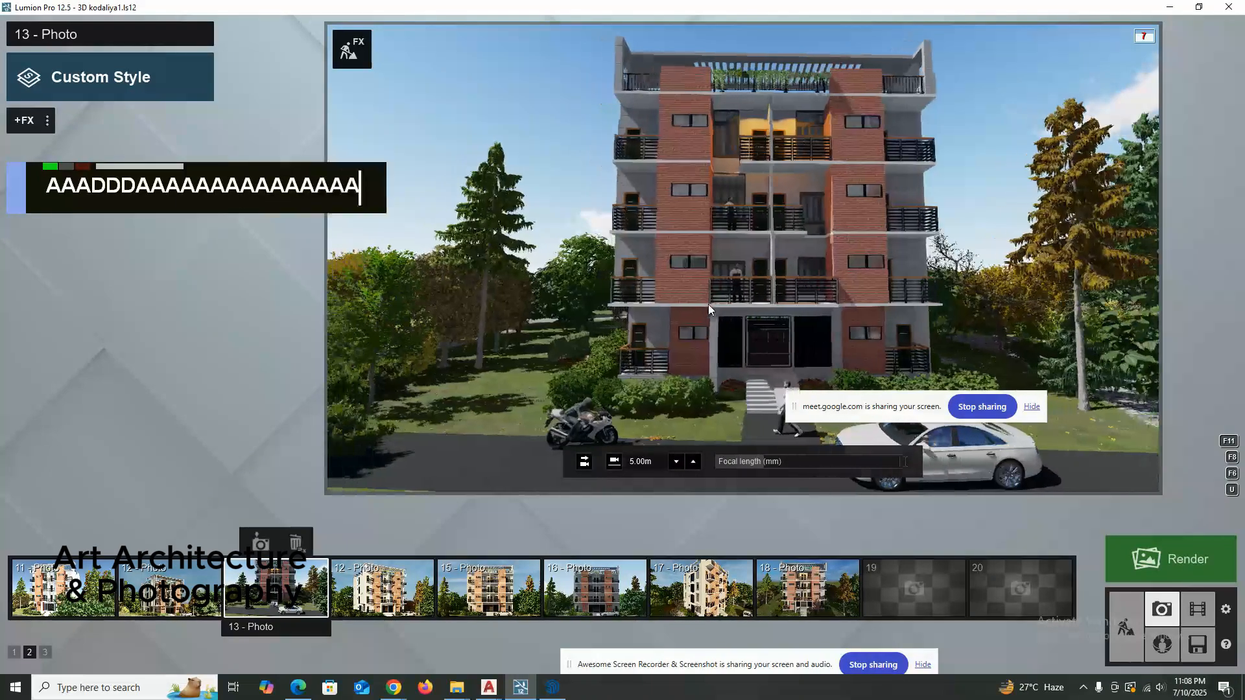
right_click(714, 302)
key(a)
key(a)
key(a)
key(a)
key(a)
key(a)
key(a)
key(a)
key(a)
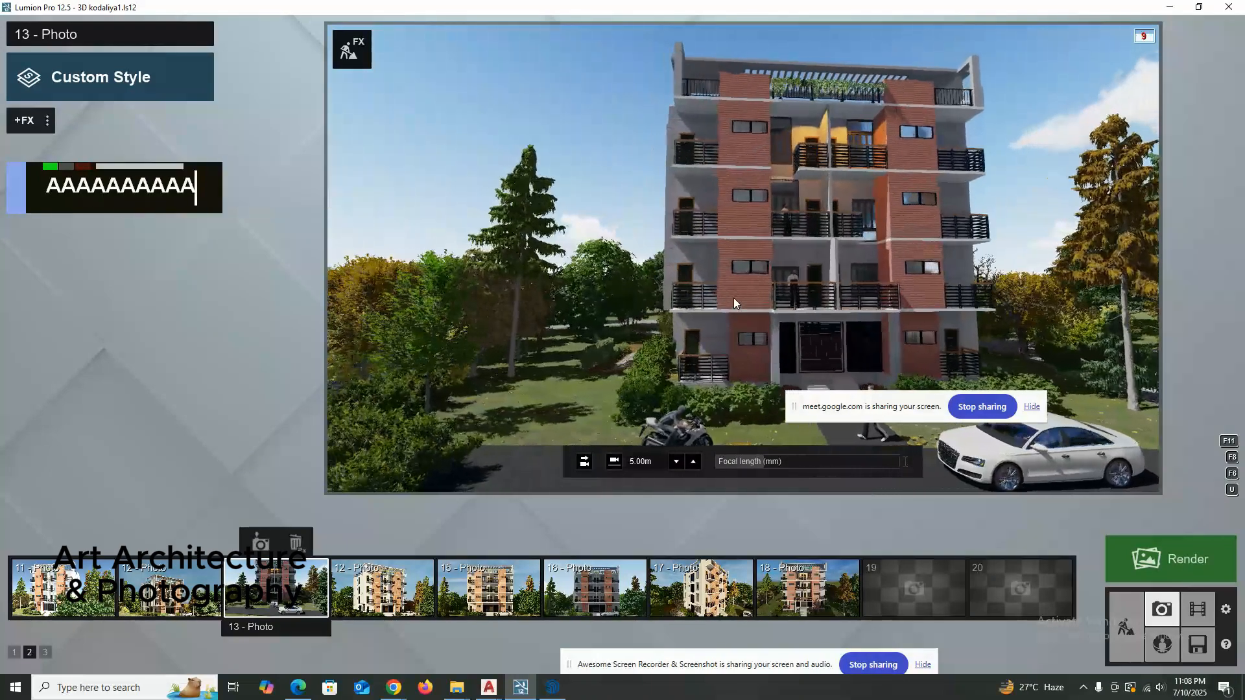
right_click(735, 301)
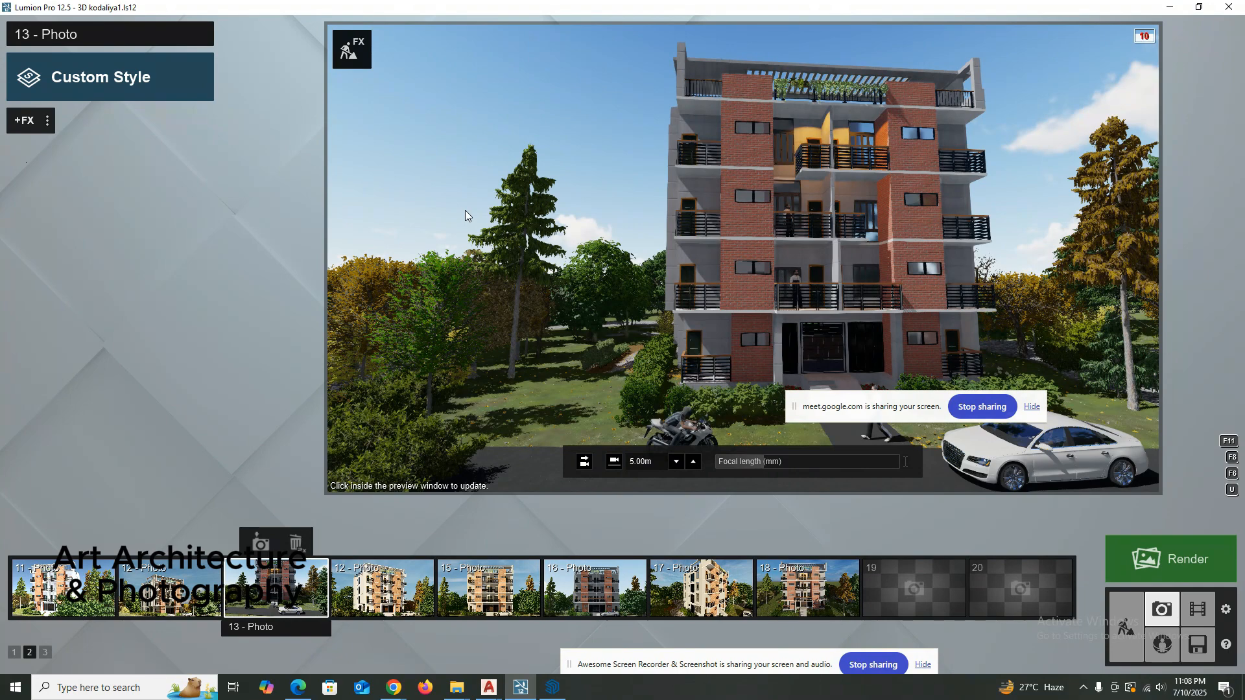
click(256, 546)
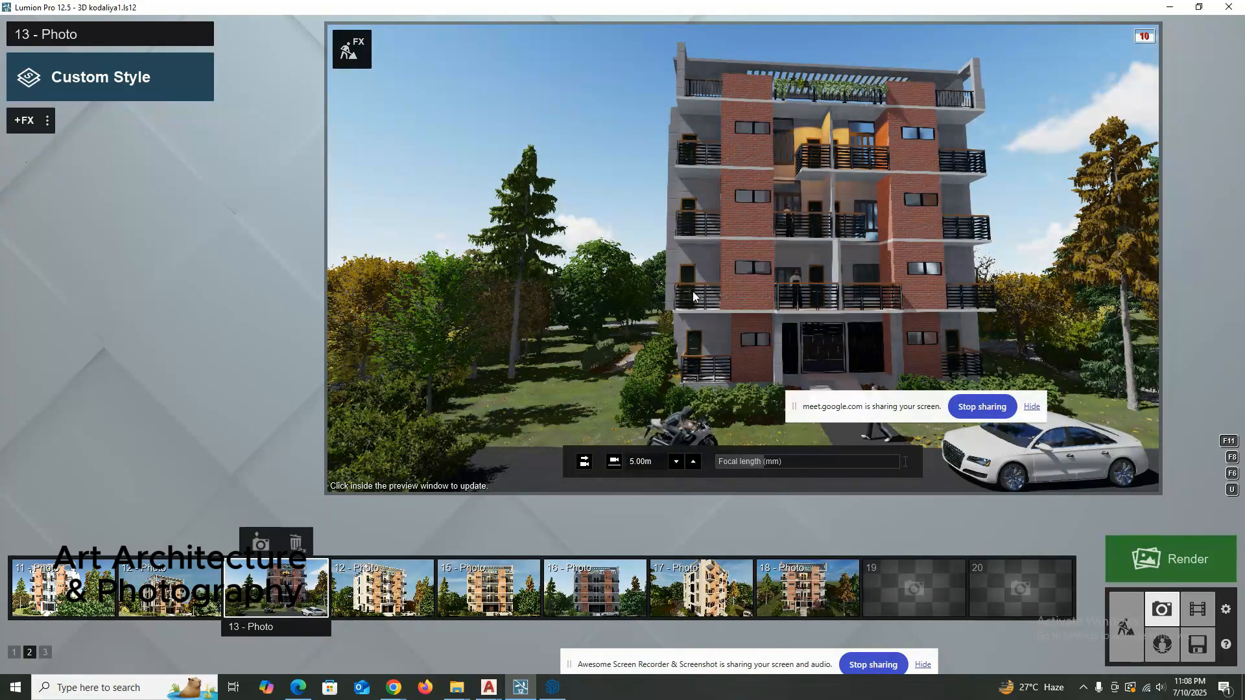
Orbit photo 13's camera around the building to a corner view showing its front and left side.
key(a)
key(a)
mouse_move(693, 295)
right_down()
mouse_move(712, 293)
mouse_move(698, 279)
right_up()
key(o)
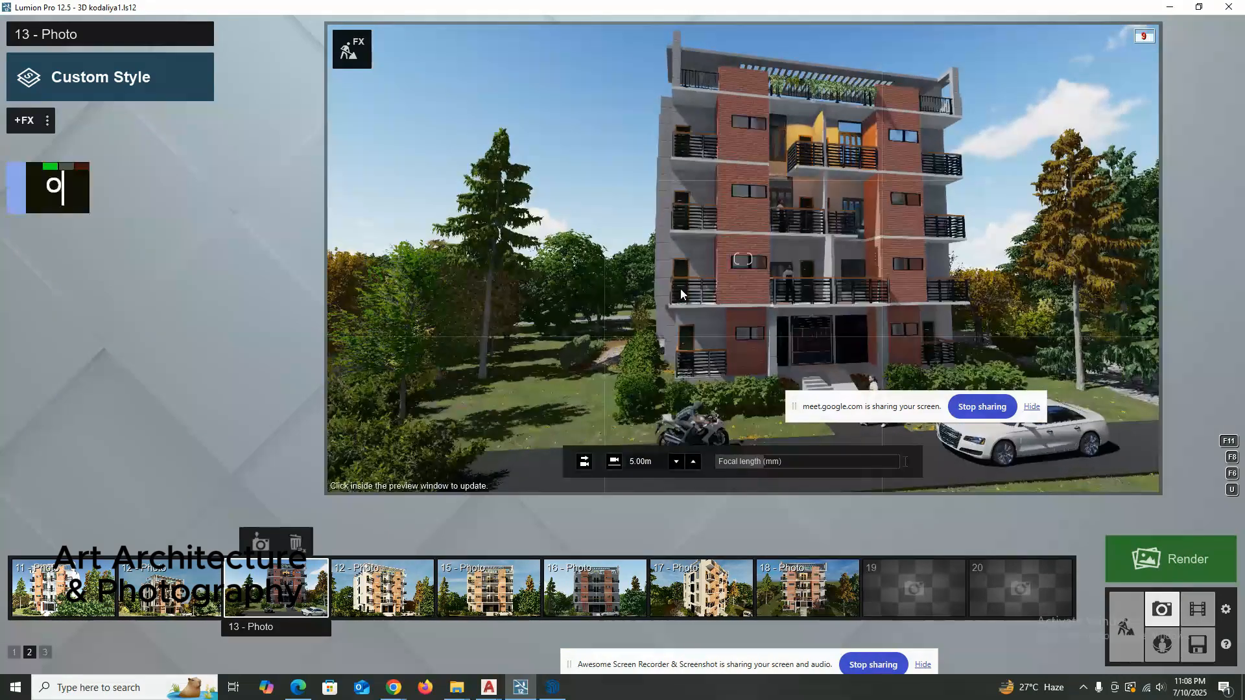
key(o)
key(o)
key(o)
key(o)
key(o)
key(o)
key(o)
key(o)
key(o)
key(o)
key(o)
key(o)
key(o)
key(o)
key(o)
key(o)
key(o)
key(o)
key(o)
key(o)
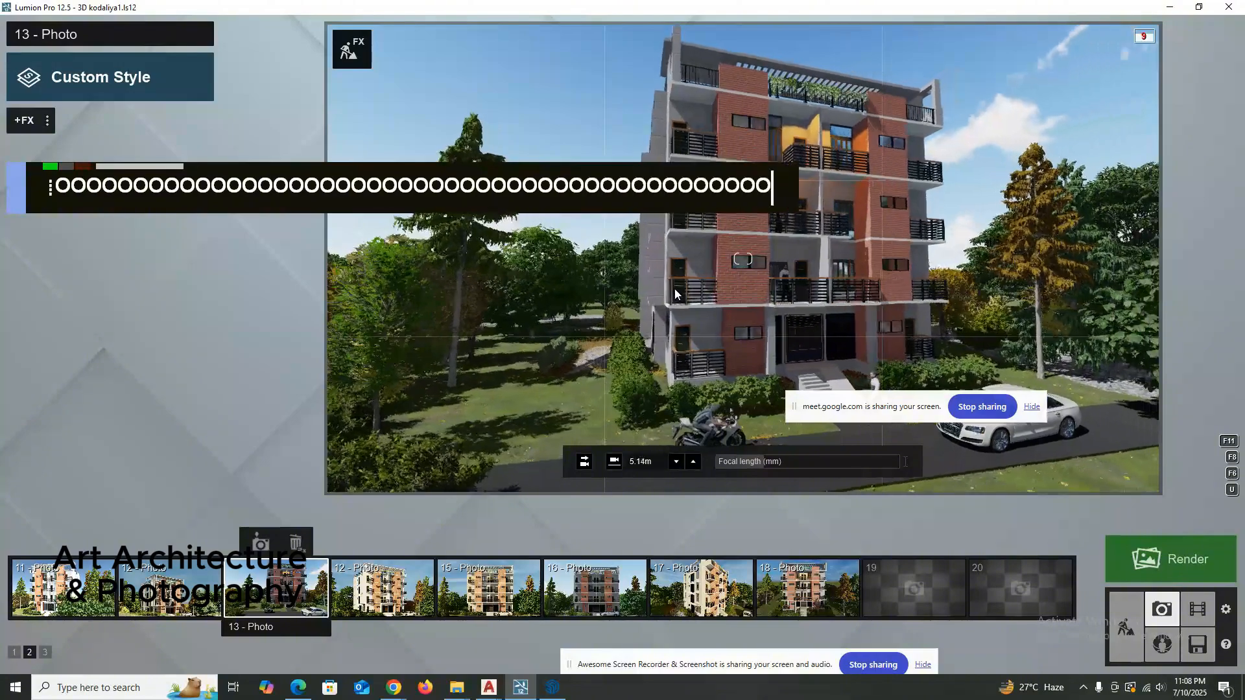
key(o)
key(o)
key(o)
key(o)
key(o)
key(o)
key(o)
key(o)
key(o)
key(o)
key(o)
key(o)
key(o)
key(o)
key(o)
key(o)
key(o)
key(o)
key(o)
key(o)
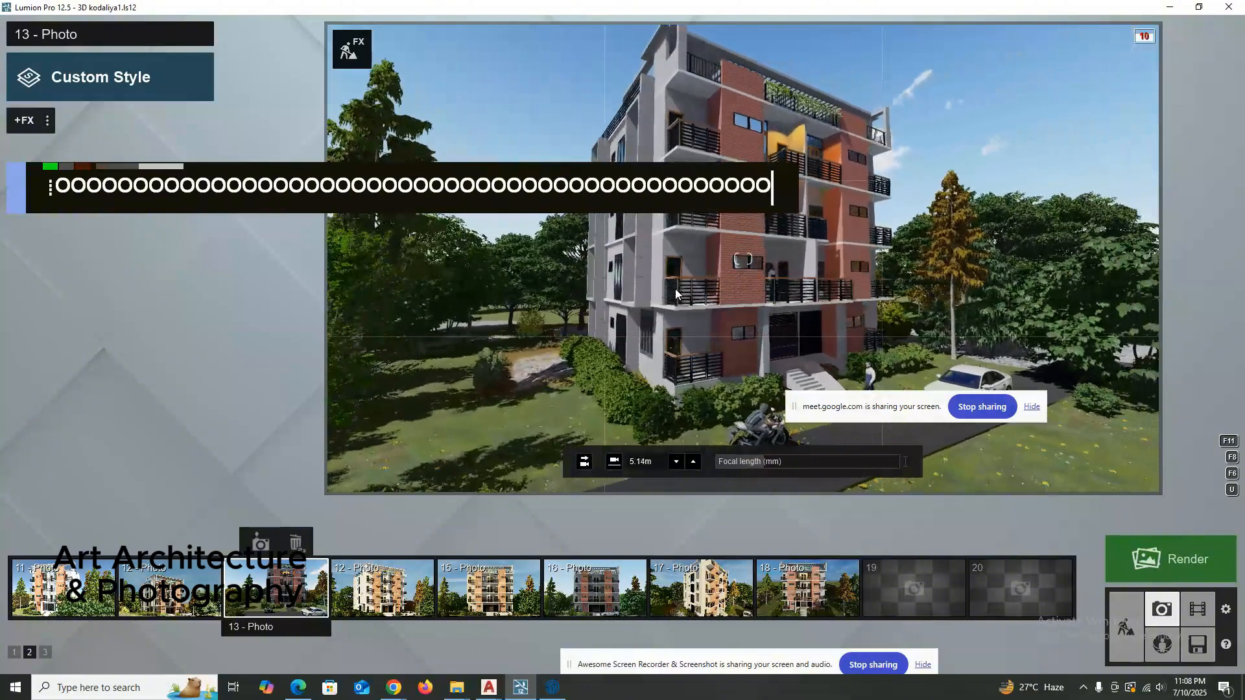
key(o)
key(o)
key(o)
key(o)
key(o)
key(o)
key(o)
key(o)
key(o)
key(o)
key(o)
key(o)
key(o)
key(o)
key(o)
key(o)
key(o)
key(o)
key(o)
key(o)
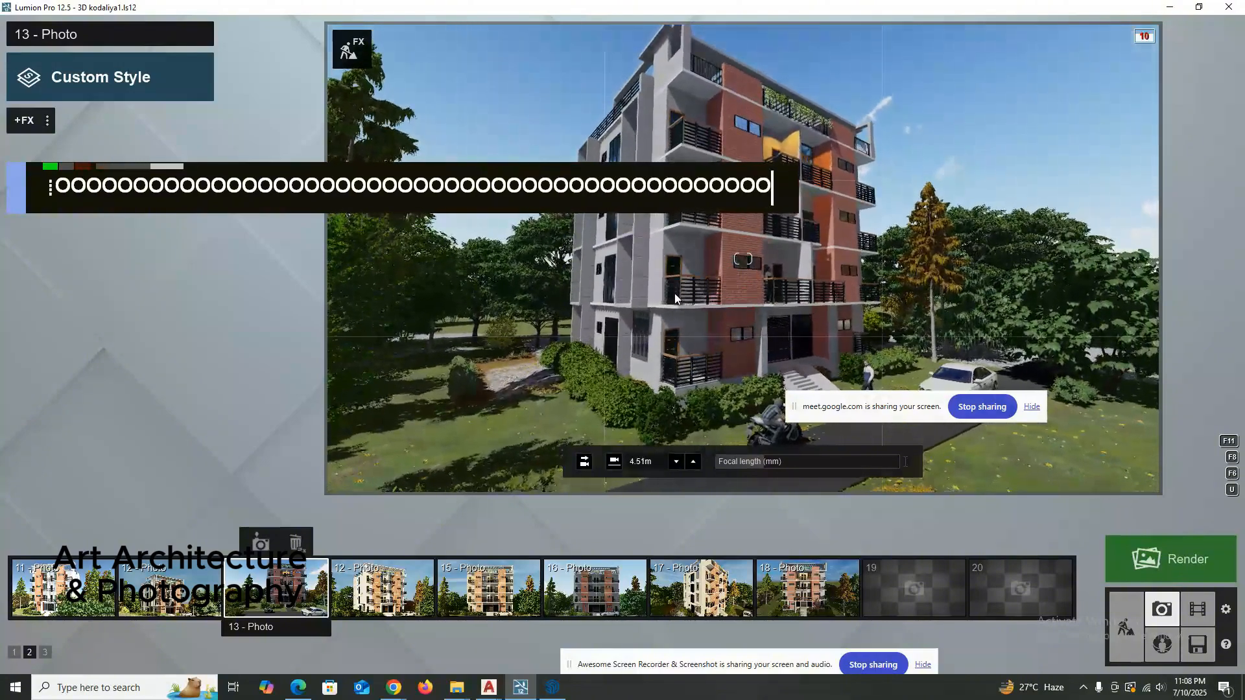
key(o)
key(o)
key(o)
key(o)
key(o)
key(o)
key(o)
key(o)
key(o)
key(o)
key(o)
key(o)
key(o)
key(o)
key(o)
key(o)
key(o)
key(o)
key(o)
key(o)
Raise photo 13's camera to about 6.15 m and orbit it back slightly toward the building front.
right_drag(674, 294, 674, 286)
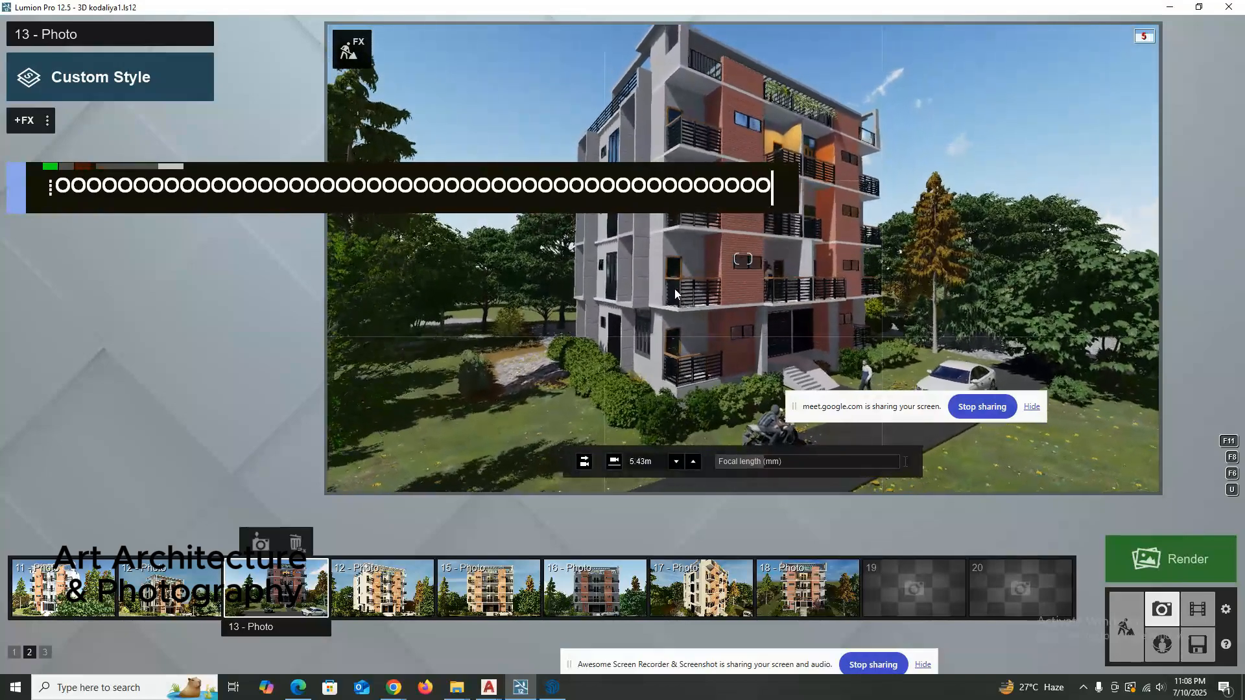
key(o)
key(o)
key(o)
key(o)
key(o)
key(o)
key(o)
key(o)
key(o)
key(o)
key(o)
key(o)
key(o)
key(o)
key(o)
key(o)
key(o)
key(o)
key(o)
key(o)
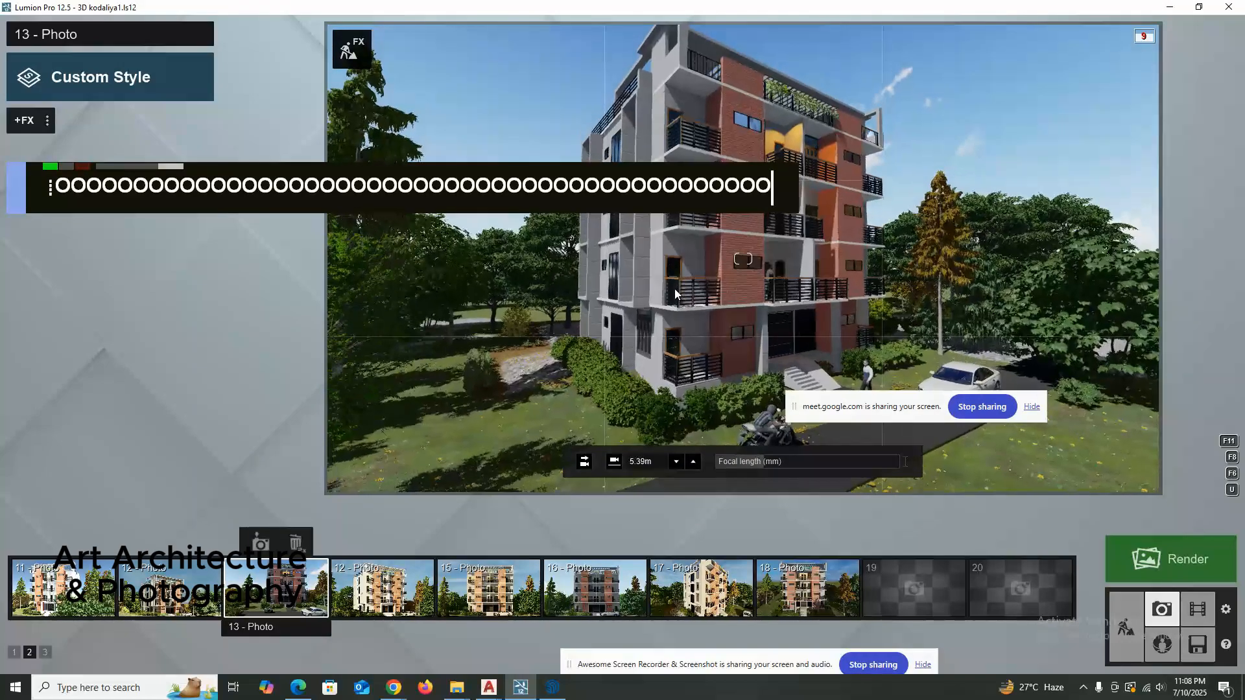
key(o)
key(o)
key(o)
key(o)
key(o)
key(o)
key(o)
key(o)
key(o)
key(o)
key(o)
key(o)
key(o)
key(o)
key(o)
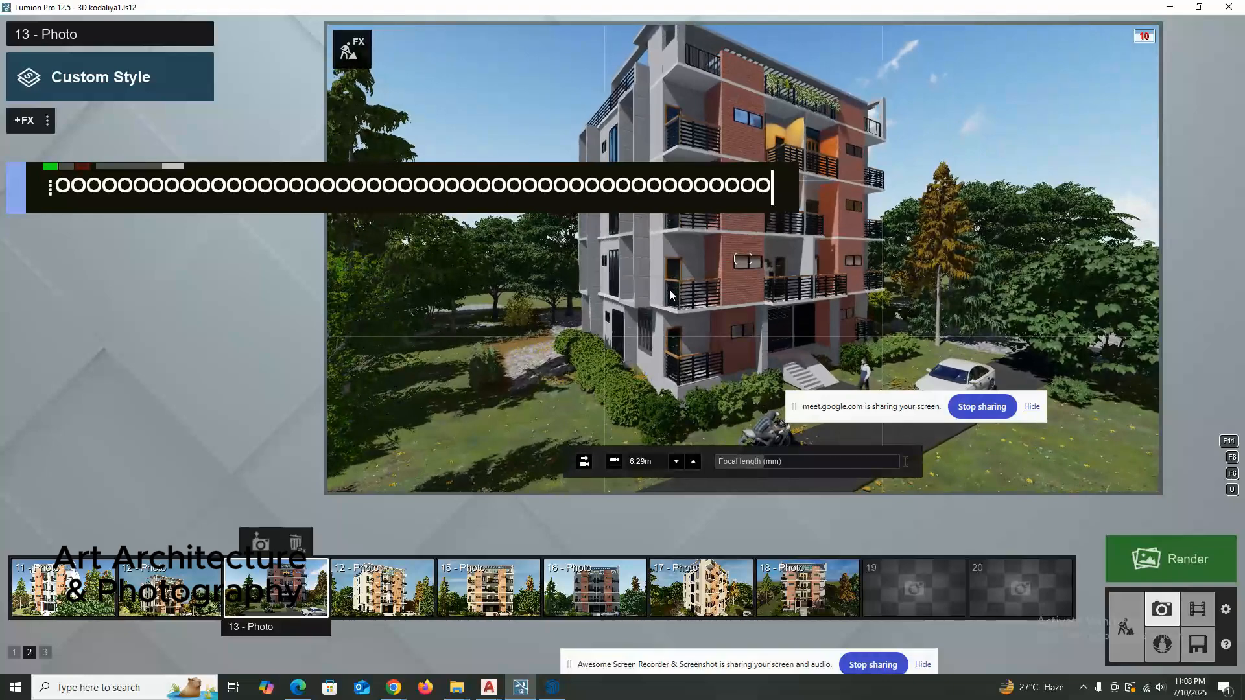
key(o)
key(o)
key(o)
key(o)
key(o)
key(o)
key(o)
key(o)
key(o)
key(o)
key(o)
key(o)
key(o)
key(o)
key(o)
key(o)
key(o)
key(o)
key(o)
key(o)
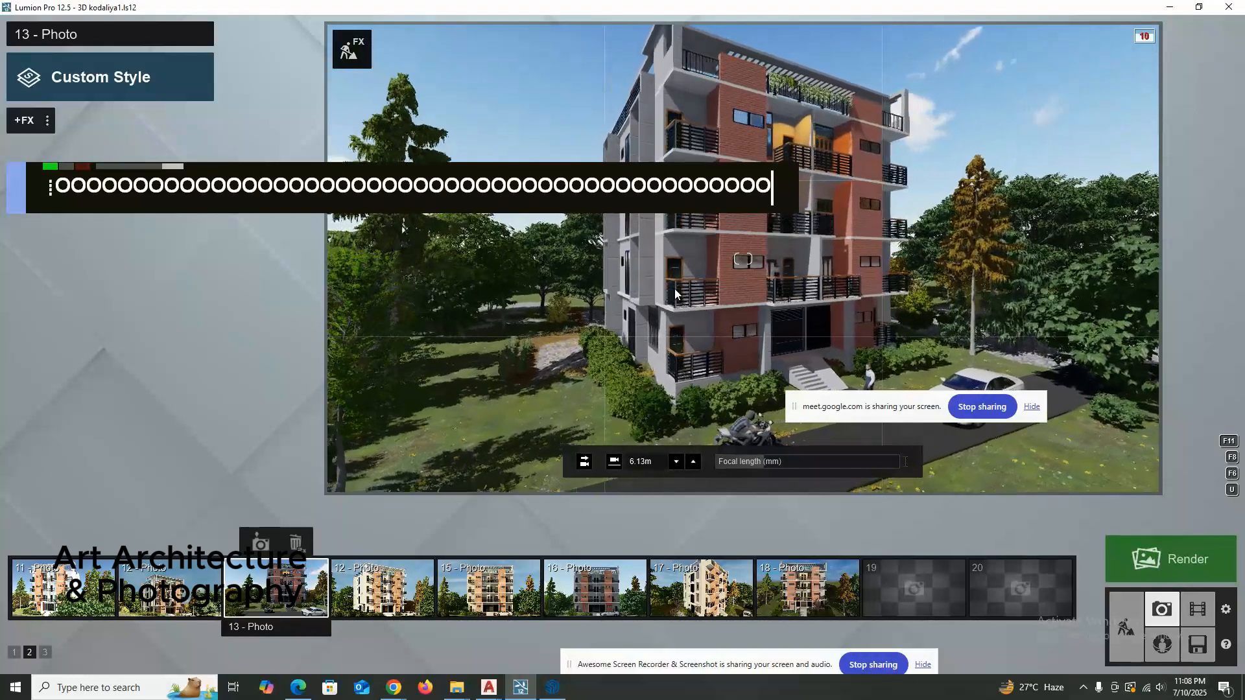
key(o)
key(o)
key(o)
key(o)
key(o)
key(o)
key(o)
key(o)
key(o)
key(o)
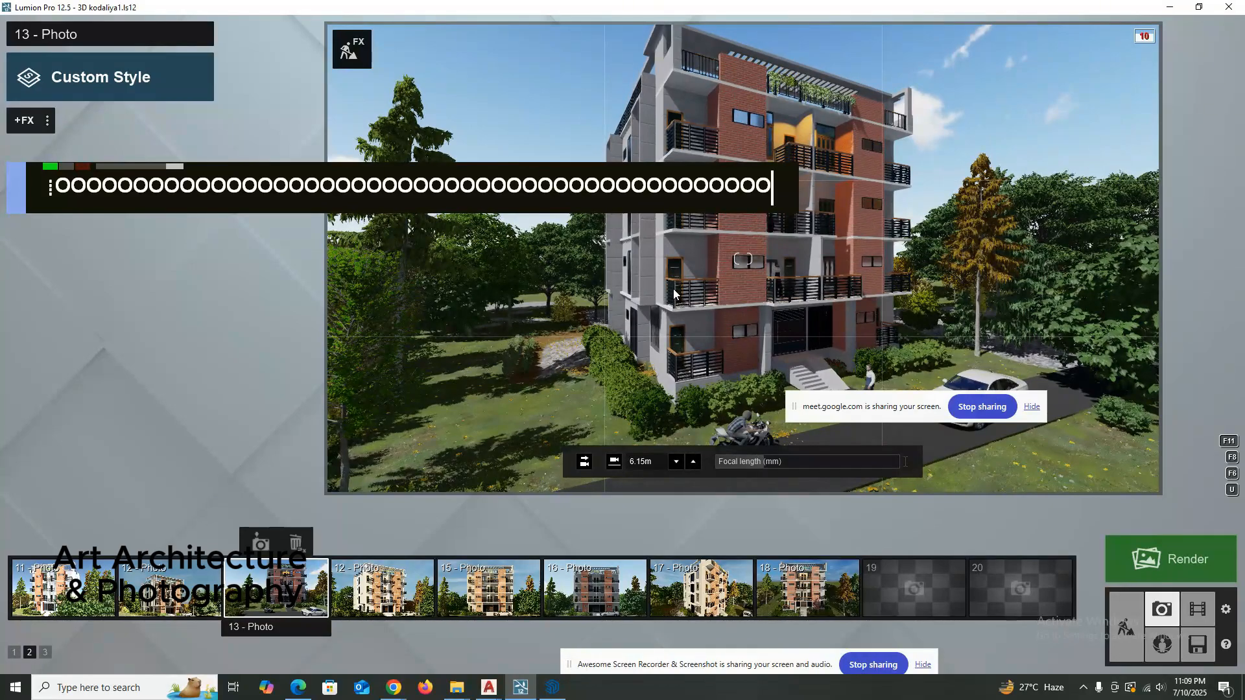
Try steeper and shallower orbit angles in photo 13, settling on a front-left view at 6.00 m eye level.
key(o)
key(o)
key(o)
key(o)
key(o)
key(o)
key(o)
key(o)
key(o)
key(o)
key(o)
key(o)
key(o)
key(o)
key(o)
key(o)
key(o)
key(o)
key(o)
key(o)
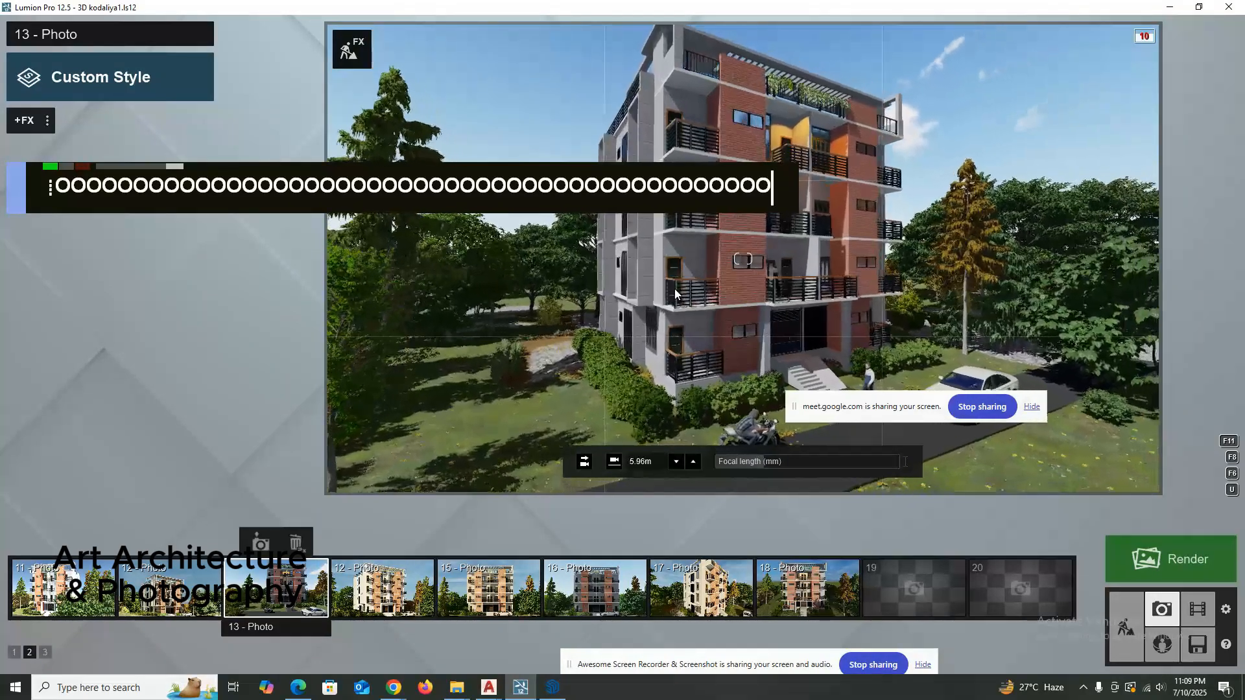
key(o)
key(o)
key(o)
key(o)
key(o)
key(o)
key(o)
key(o)
key(o)
key(o)
key(o)
key(o)
key(o)
key(o)
key(o)
key(o)
key(o)
key(o)
key(o)
key(o)
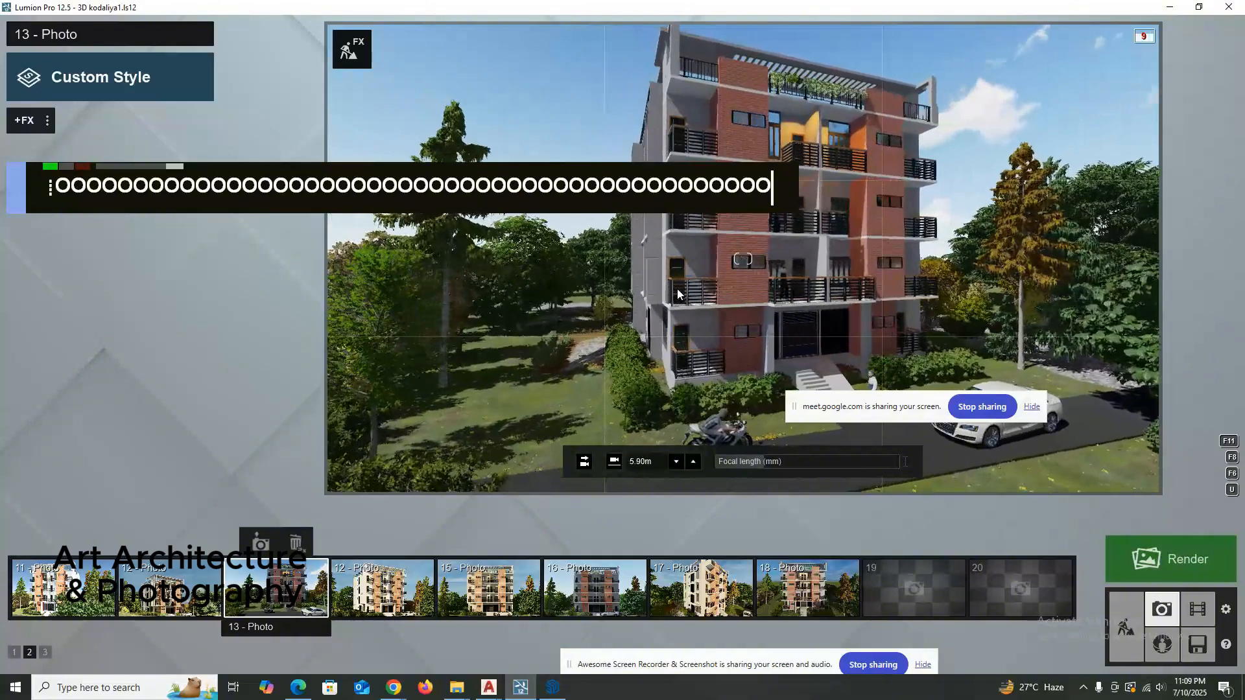
key(o)
key(o)
key(o)
key(o)
key(o)
key(o)
key(o)
key(o)
key(o)
key(o)
key(o)
key(o)
key(o)
key(o)
key(o)
key(o)
key(o)
key(o)
key(o)
key(o)
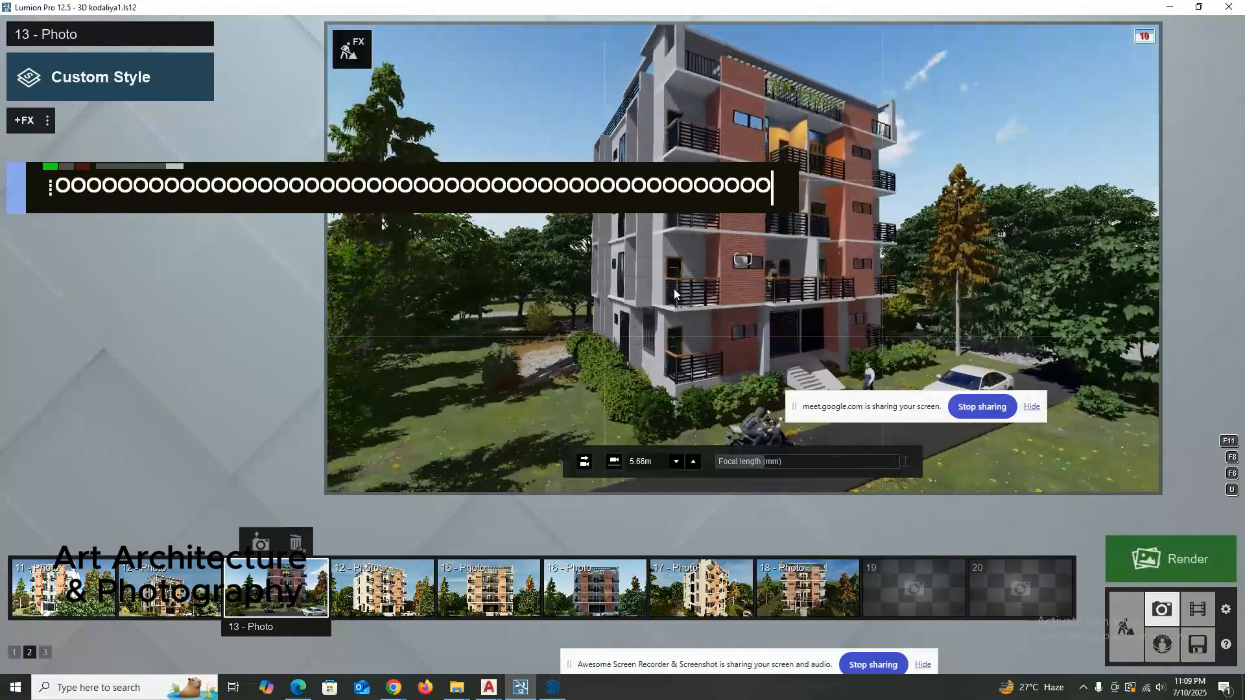
key(o)
key(o)
key(o)
key(o)
key(o)
key(o)
key(o)
key(o)
key(o)
key(o)
key(o)
key(o)
key(o)
key(o)
key(o)
key(o)
key(o)
key(o)
key(o)
key(o)
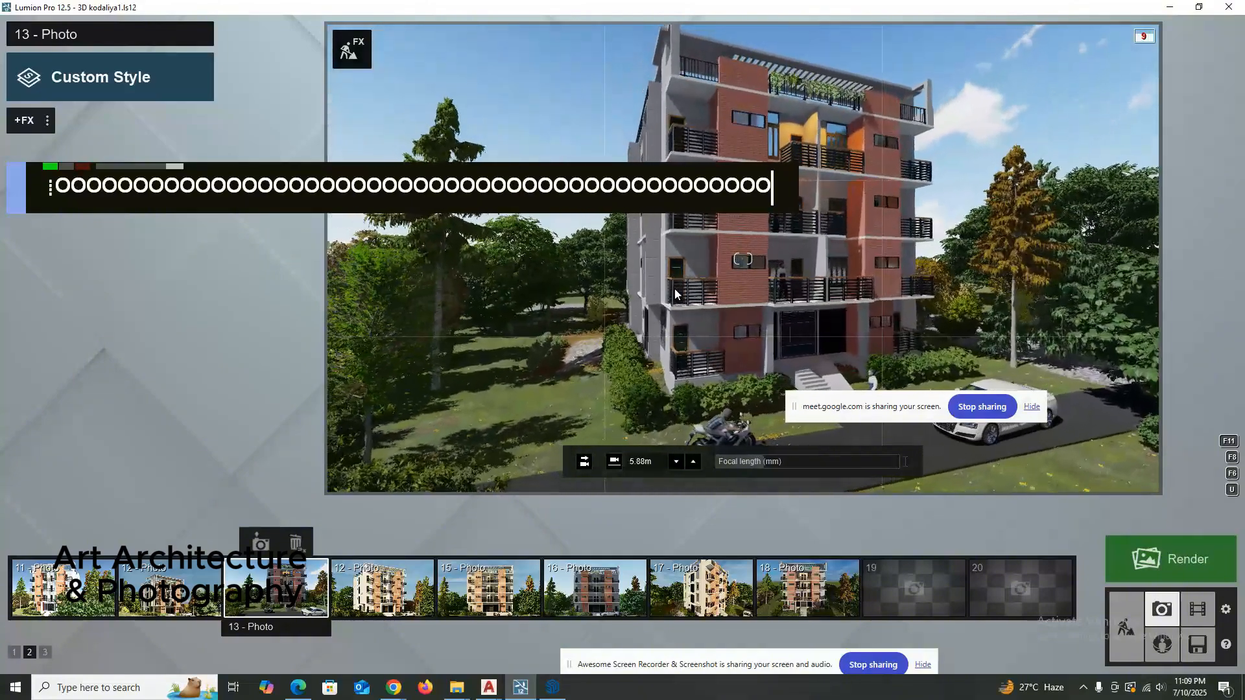
key(o)
key(o)
key(o)
key(o)
key(o)
key(o)
key(o)
key(o)
key(o)
key(o)
key(o)
key(o)
key(o)
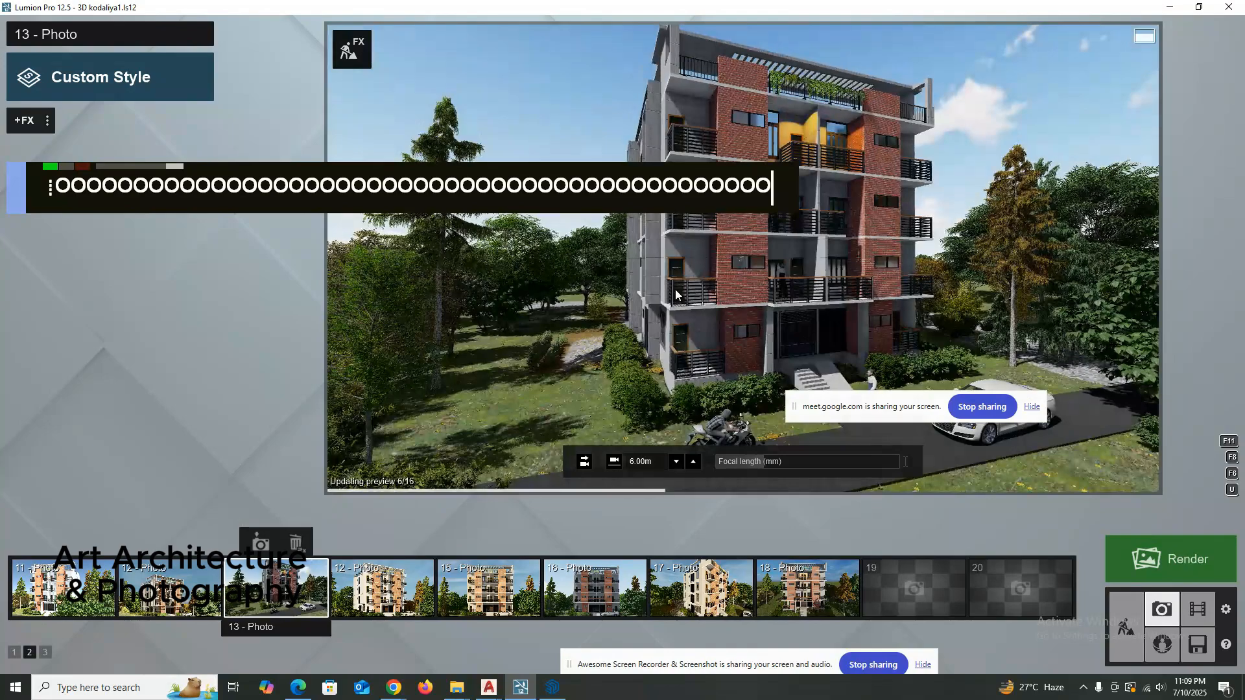
Pull photo 13's camera back until the complete roofline, motorcycle and road fit within the preview.
scroll(682, 278, down, 1)
scroll(685, 278, down, 1)
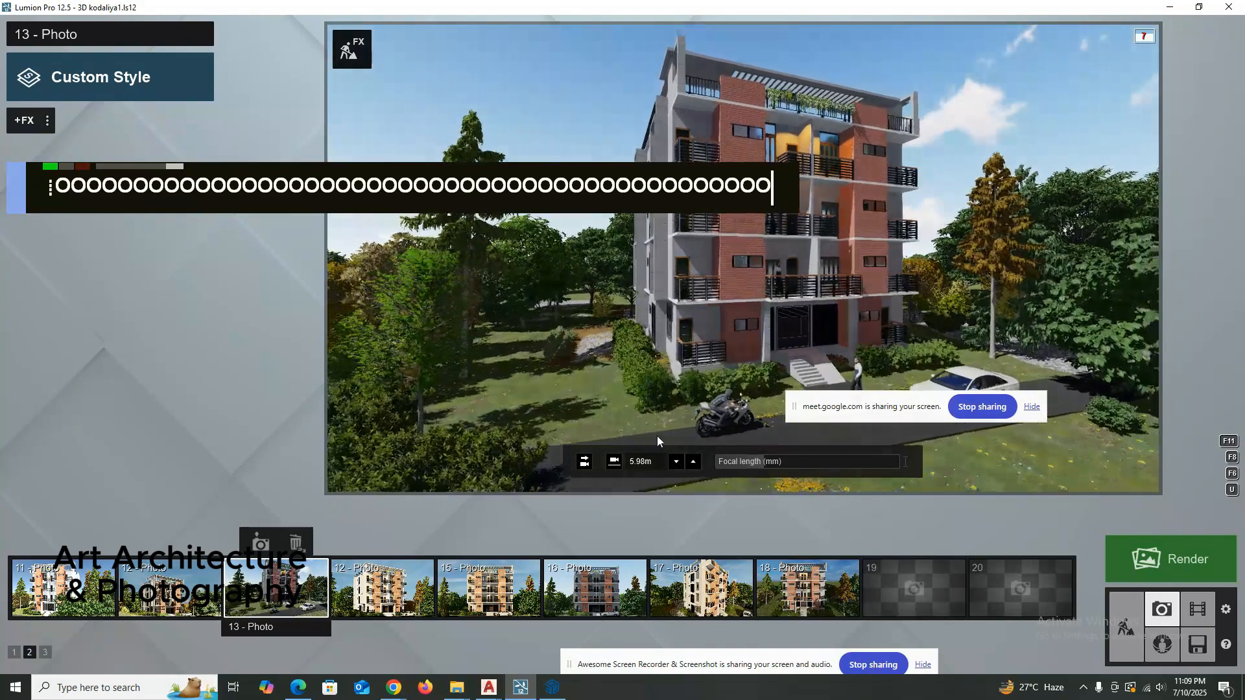
mouse_move(760, 460)
mouse_down()
mouse_move(747, 462)
mouse_move(759, 462)
mouse_up()
scroll(756, 385, up, 1)
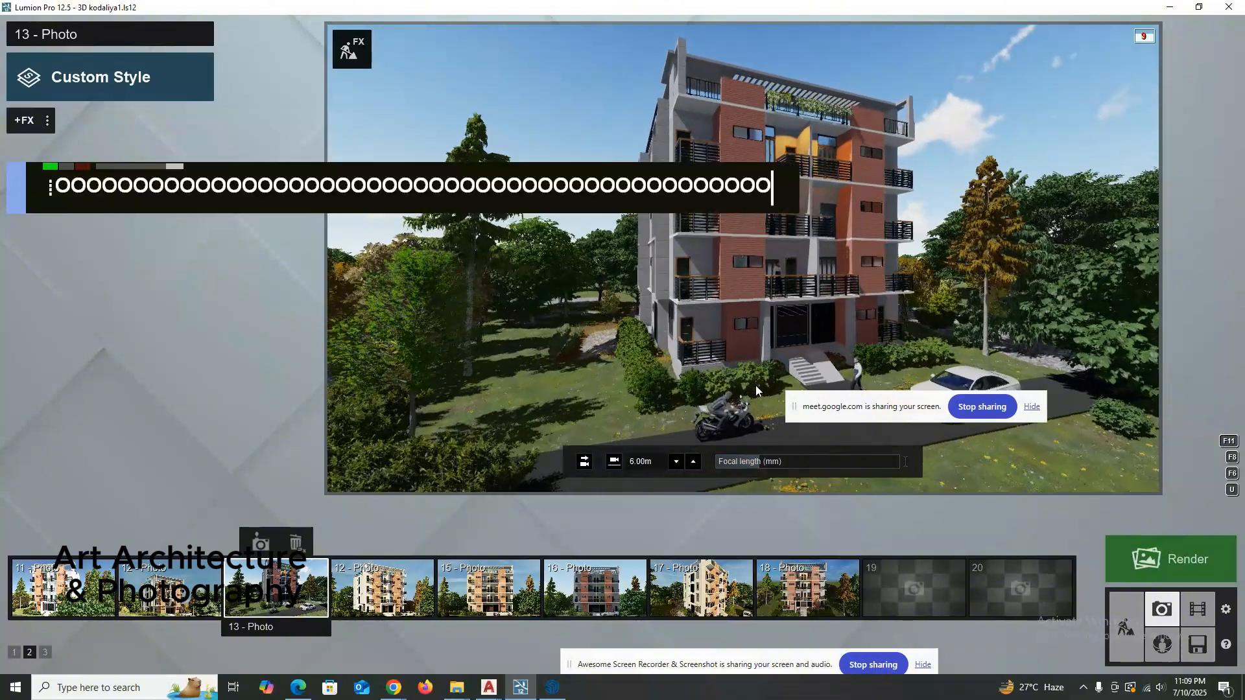
scroll(756, 386, down, 1)
scroll(756, 385, up, 1)
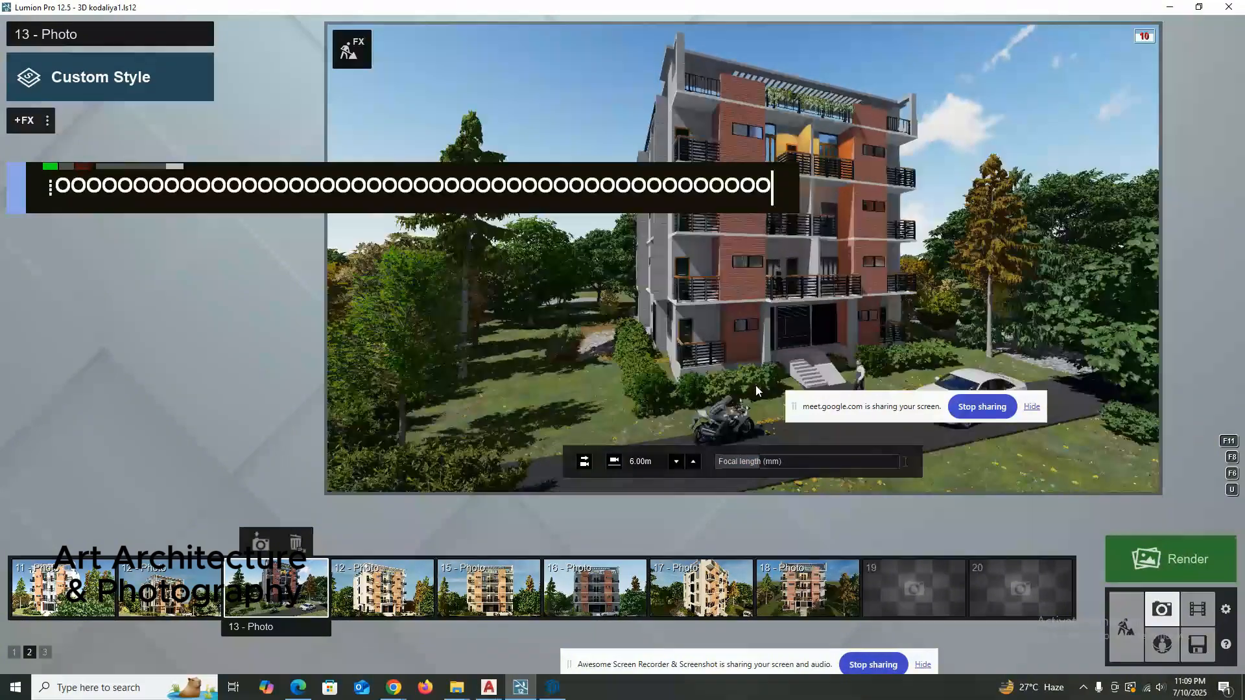
scroll(755, 385, down, 1)
scroll(756, 385, up, 1)
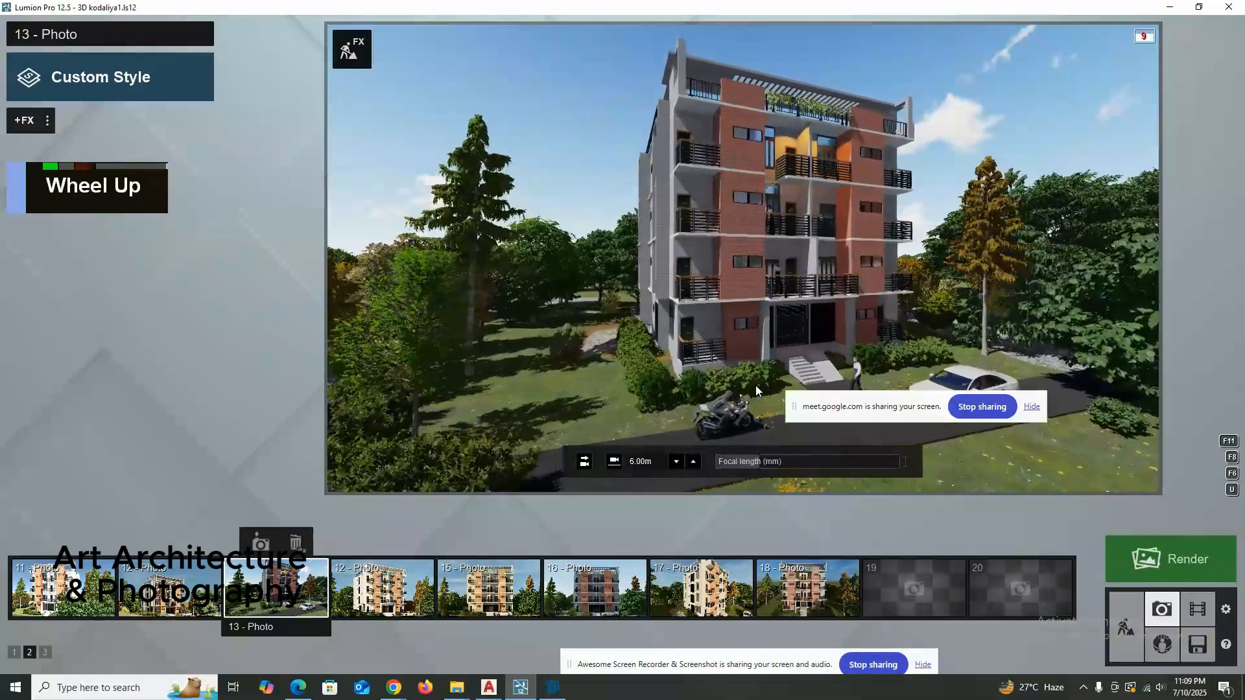
scroll(756, 385, down, 1)
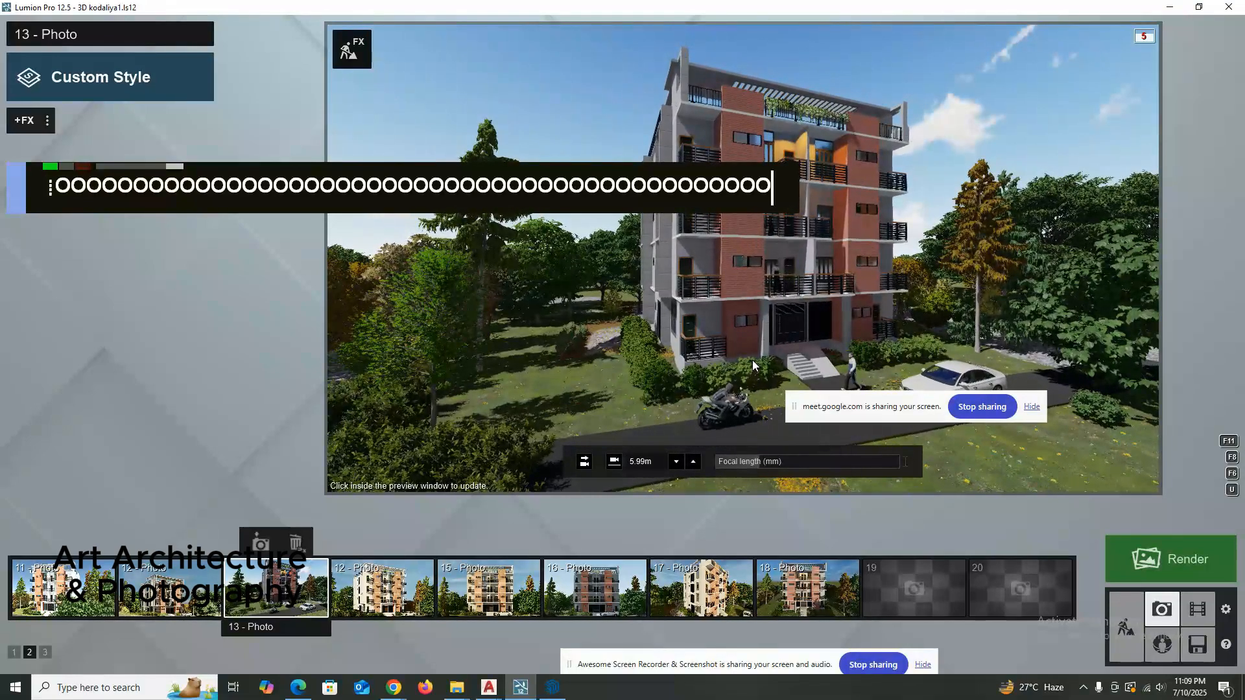
Shift photo 13's camera sideways to bring the building closer to the center of the frame.
key(d)
key(d)
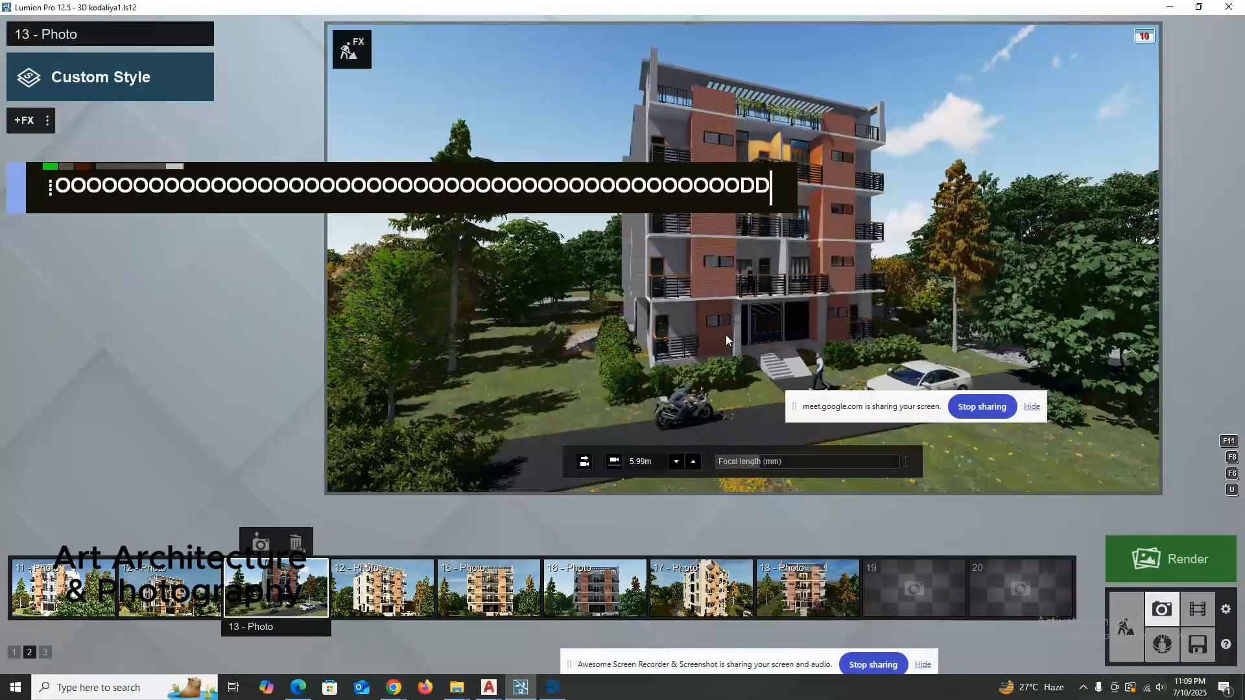
key(Escape)
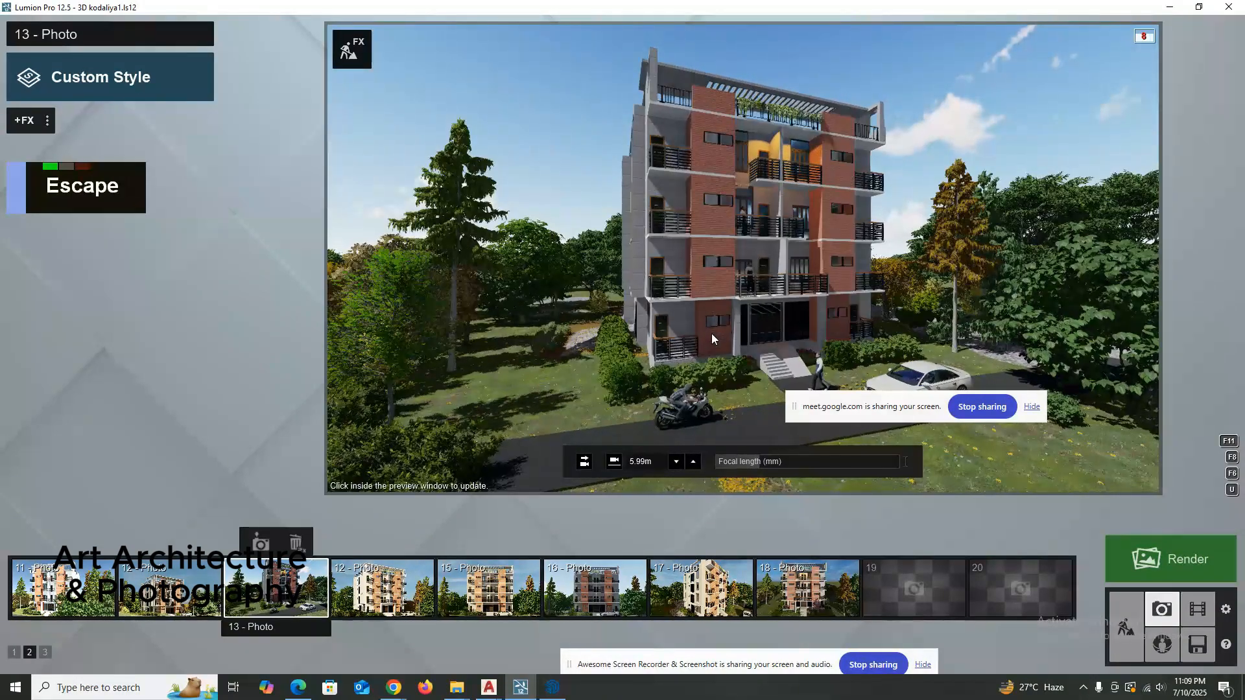
key(d)
key(d)
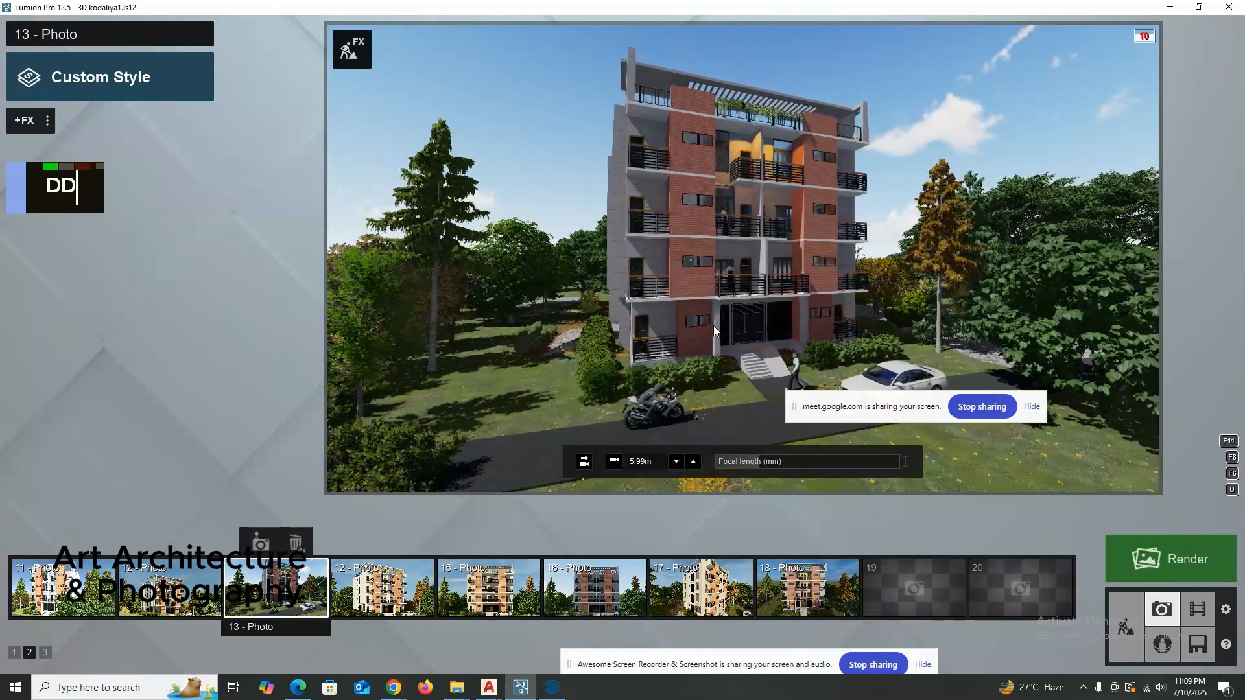
Orbit to an angled front view with the large tree beside the white car, and store the camera in photo 13.
right_drag(709, 325, 703, 326)
key(o)
right_drag(574, 345, 573, 345)
key(o)
key(o)
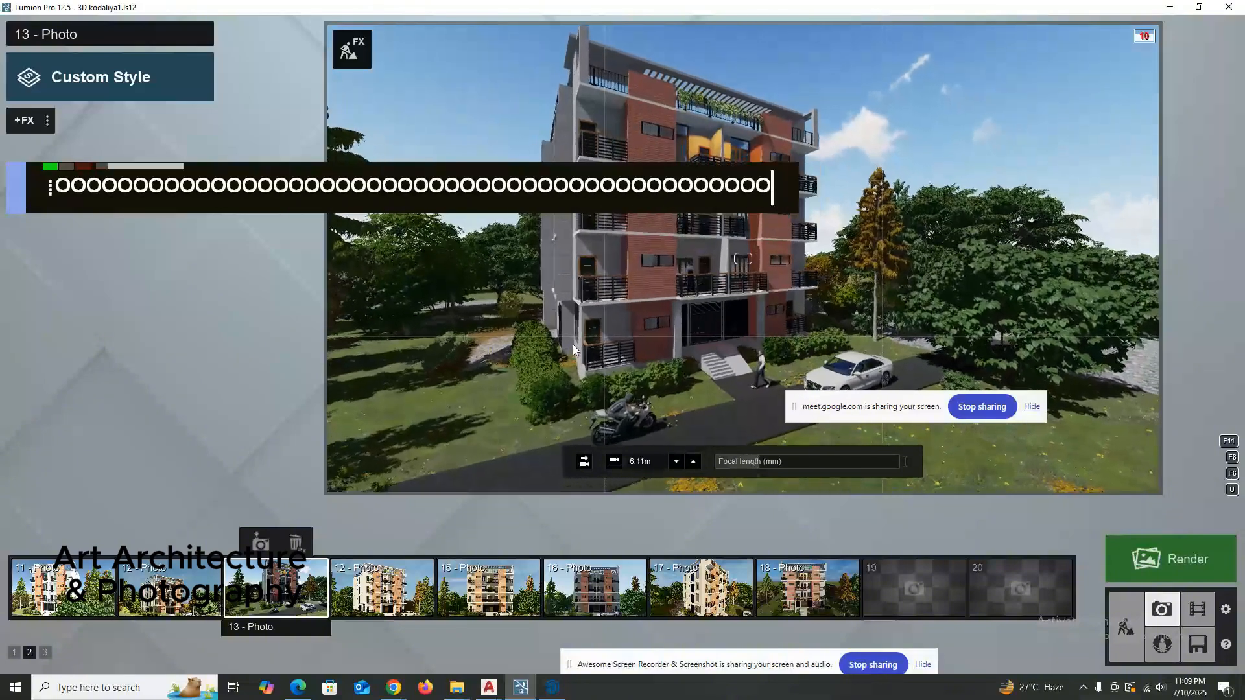
key(o)
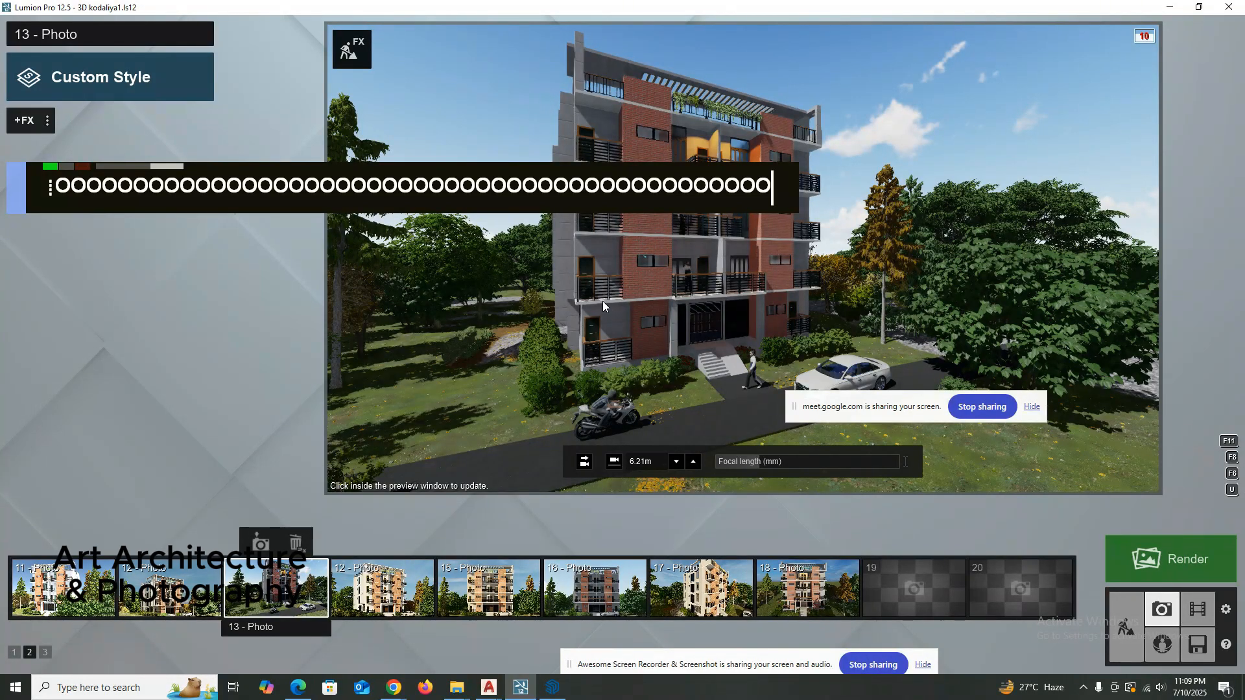
click(261, 543)
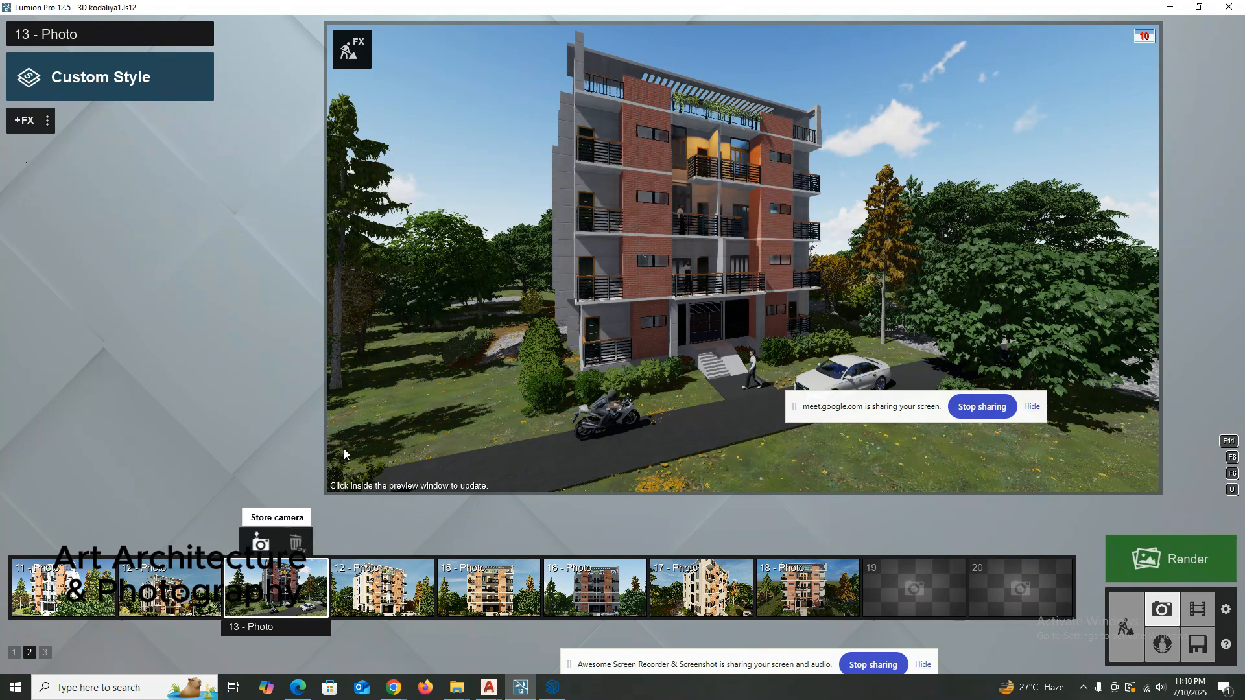
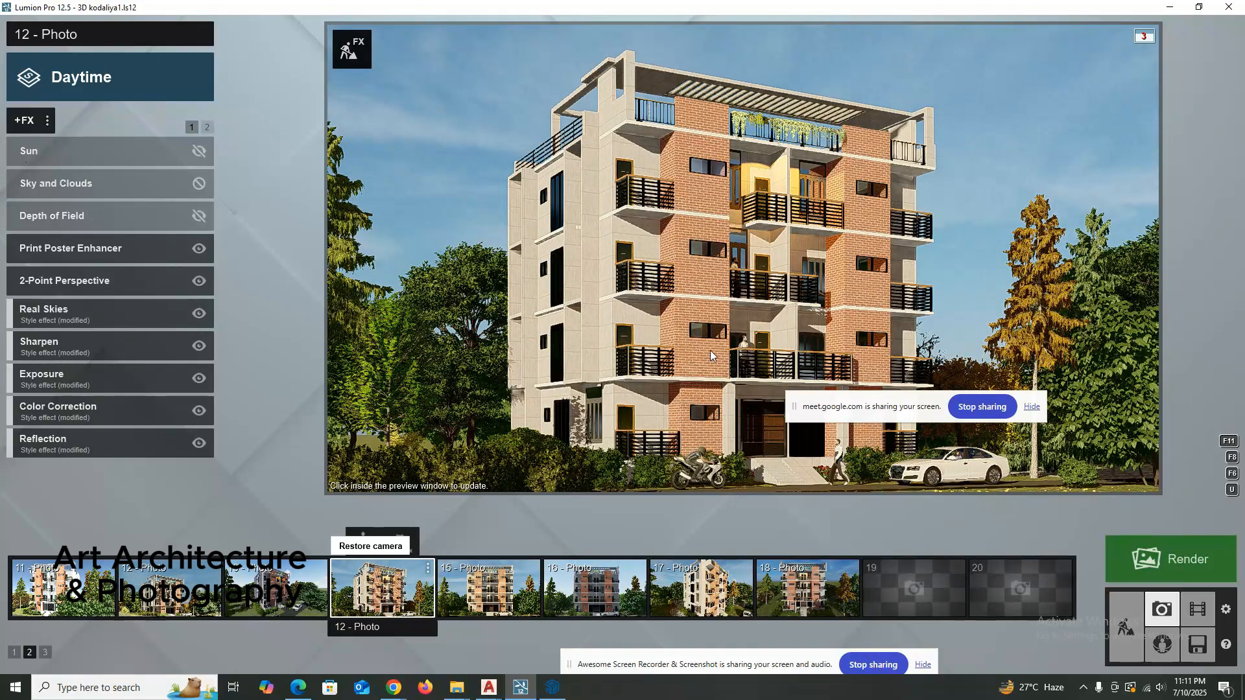
Try the 1.60 m eye level preset in the Daytime photo 12, restore its stored camera and refresh the preview.
mouse_move(722, 355)
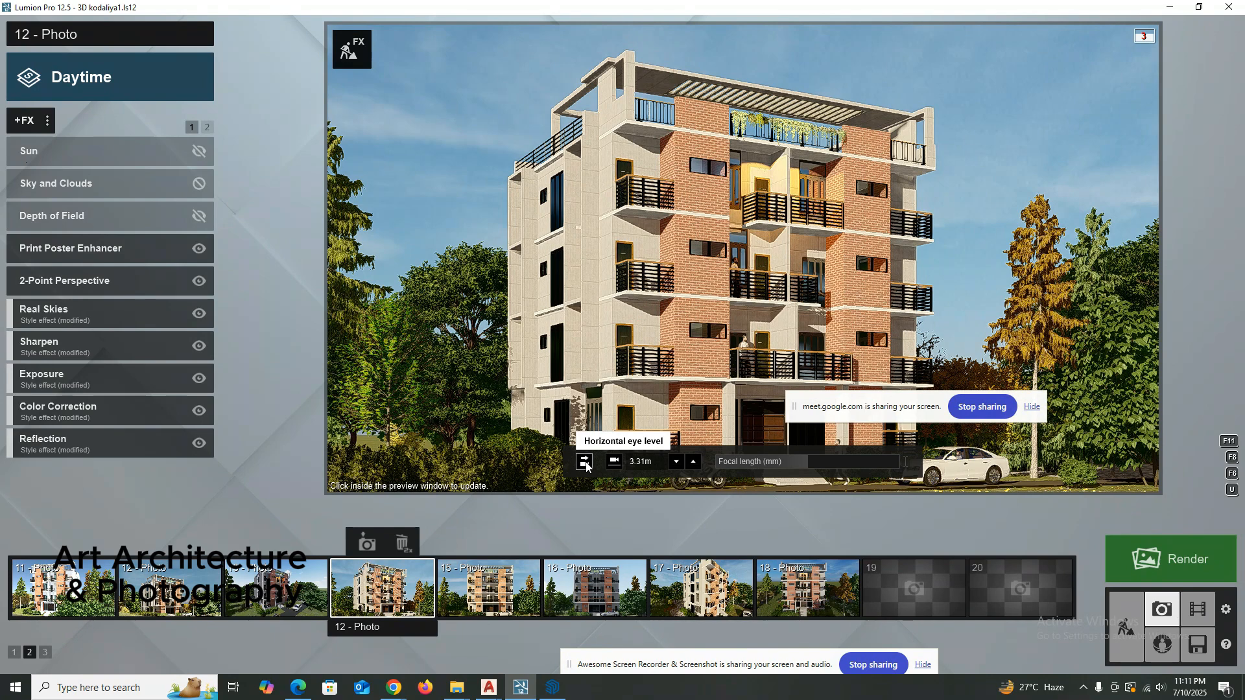
click(614, 461)
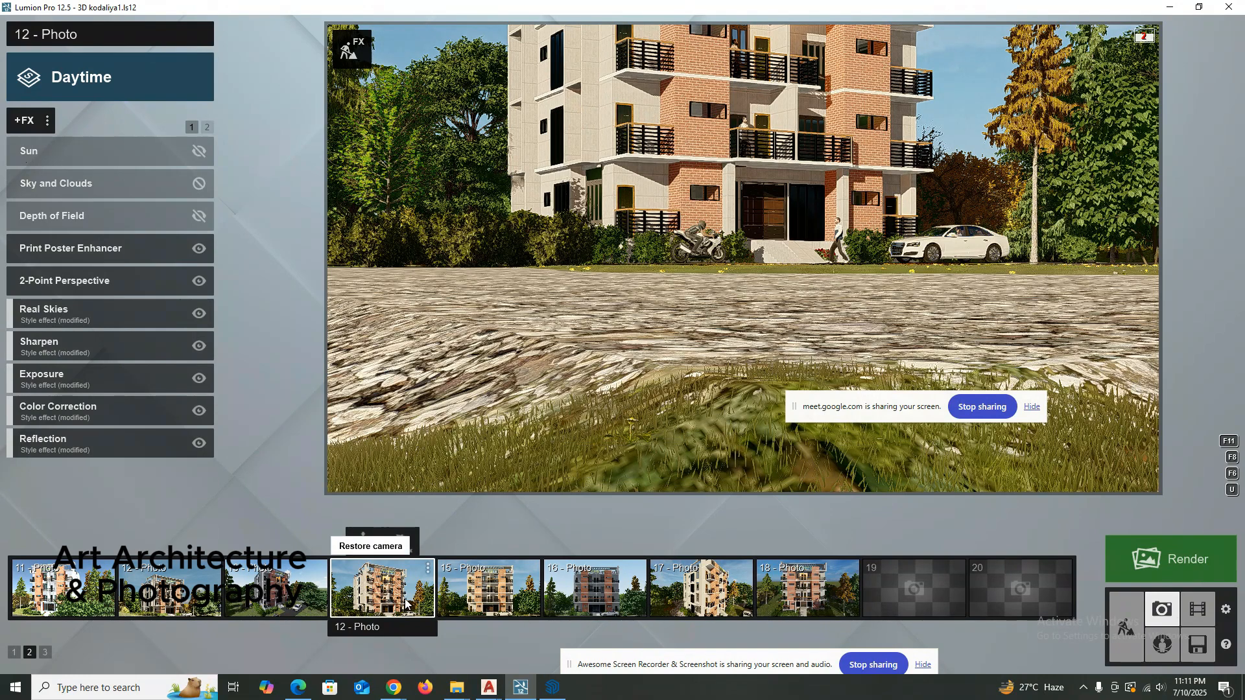
click(405, 603)
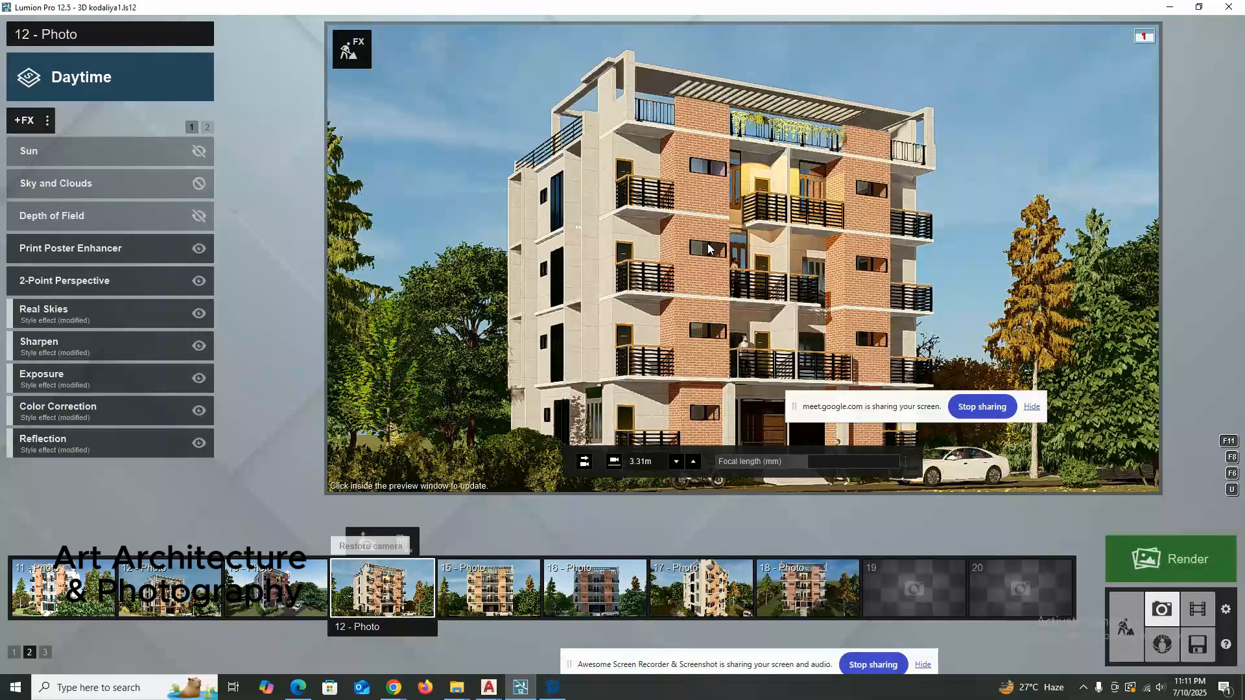
click(686, 332)
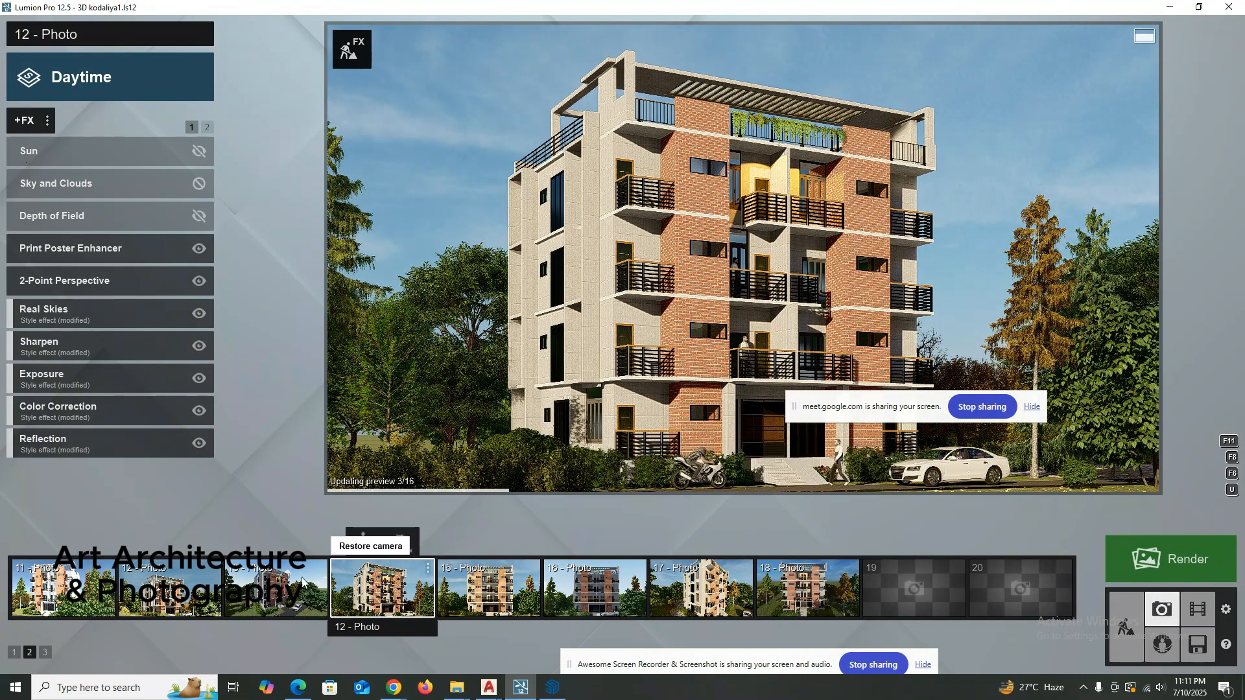
Compare the unstyled photo 13 with the Daytime-styled photo 12 by restoring each one's camera in turn.
click(271, 605)
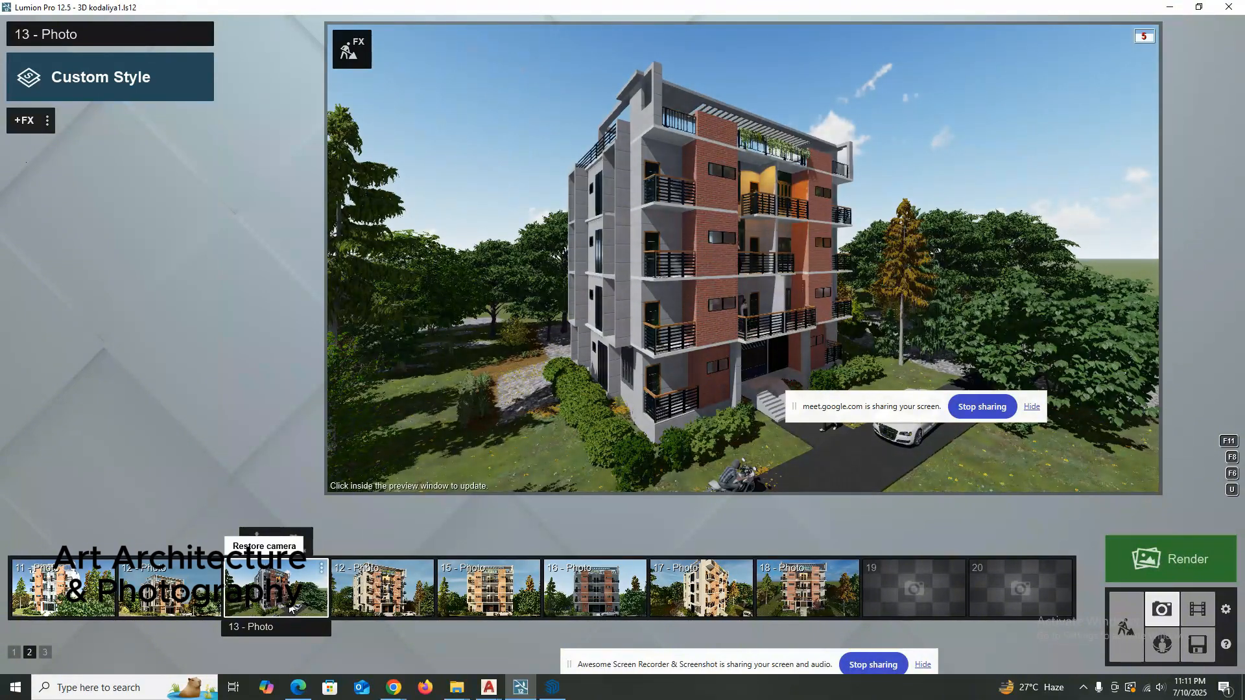
click(383, 590)
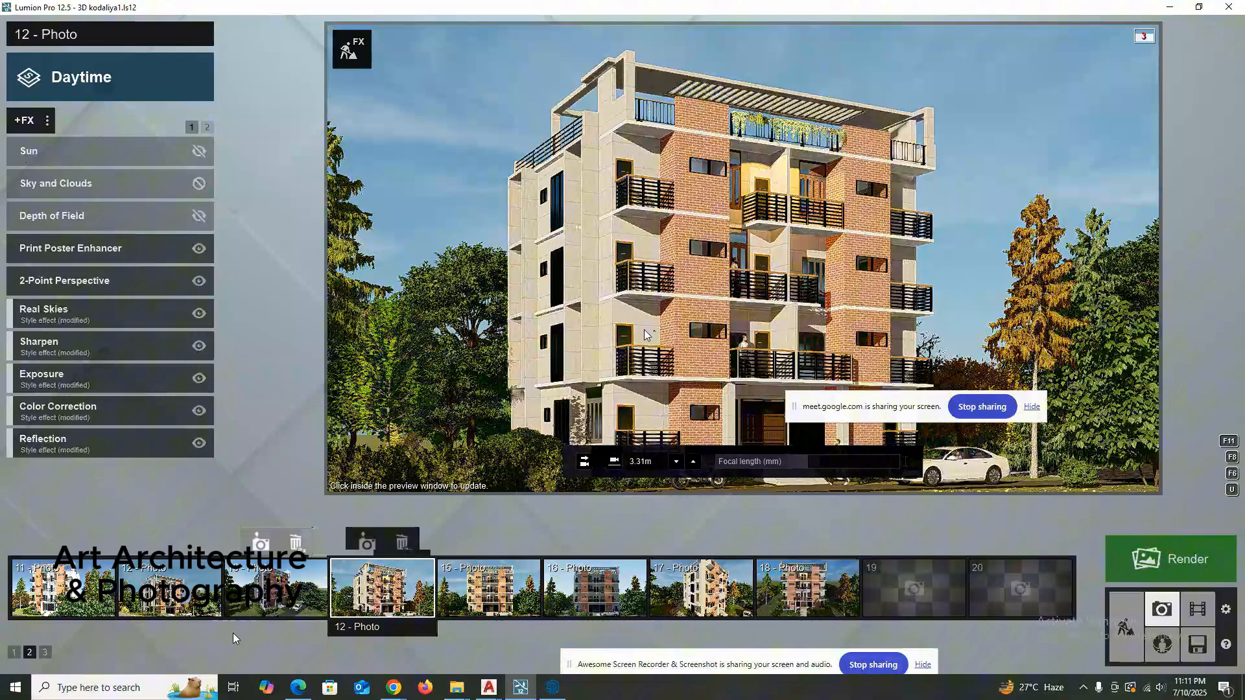
double_click(259, 600)
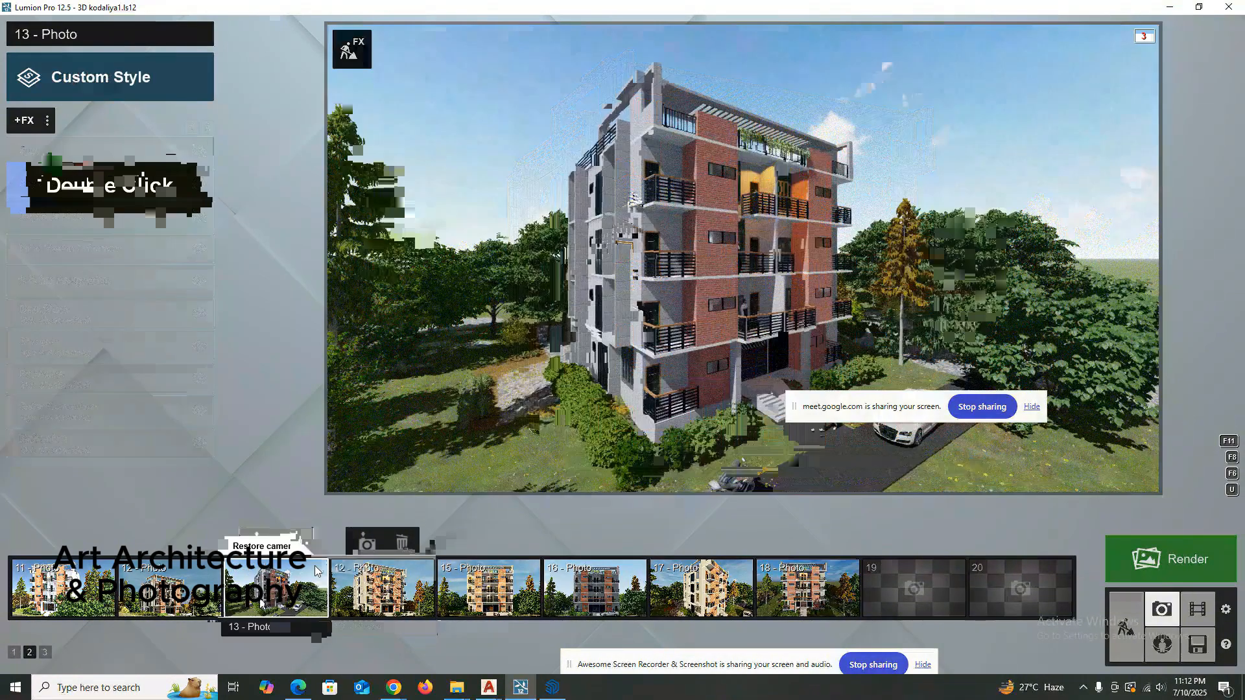
double_click(342, 579)
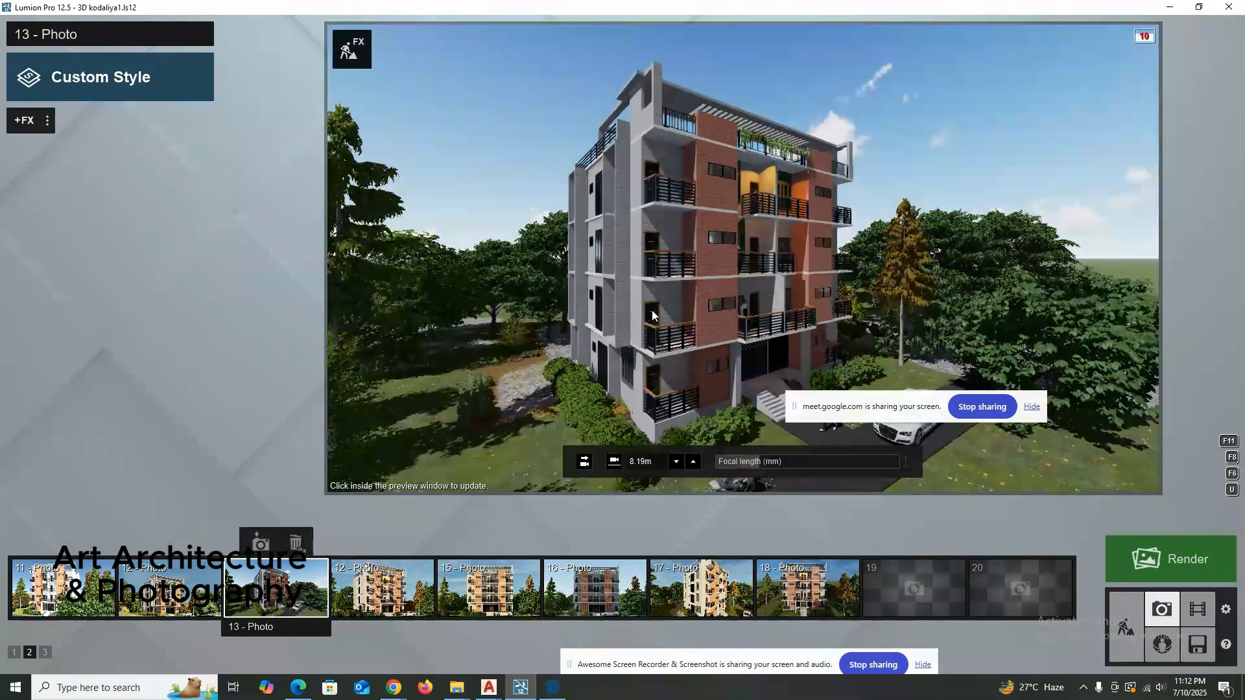
Switch to the 3d kodaliya 1 model in SketchUp, inspect the building from low front and raised roof angles, and return to Lumion.
click(554, 687)
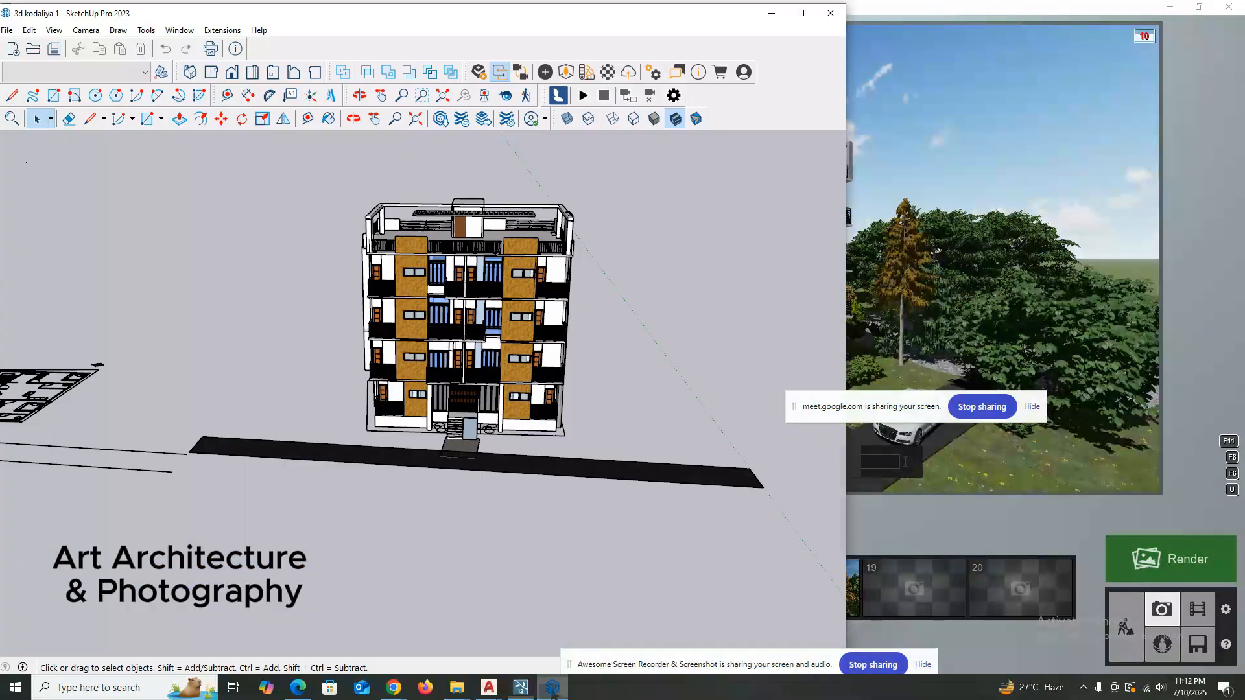
middle_drag(598, 378, 533, 335)
click(801, 14)
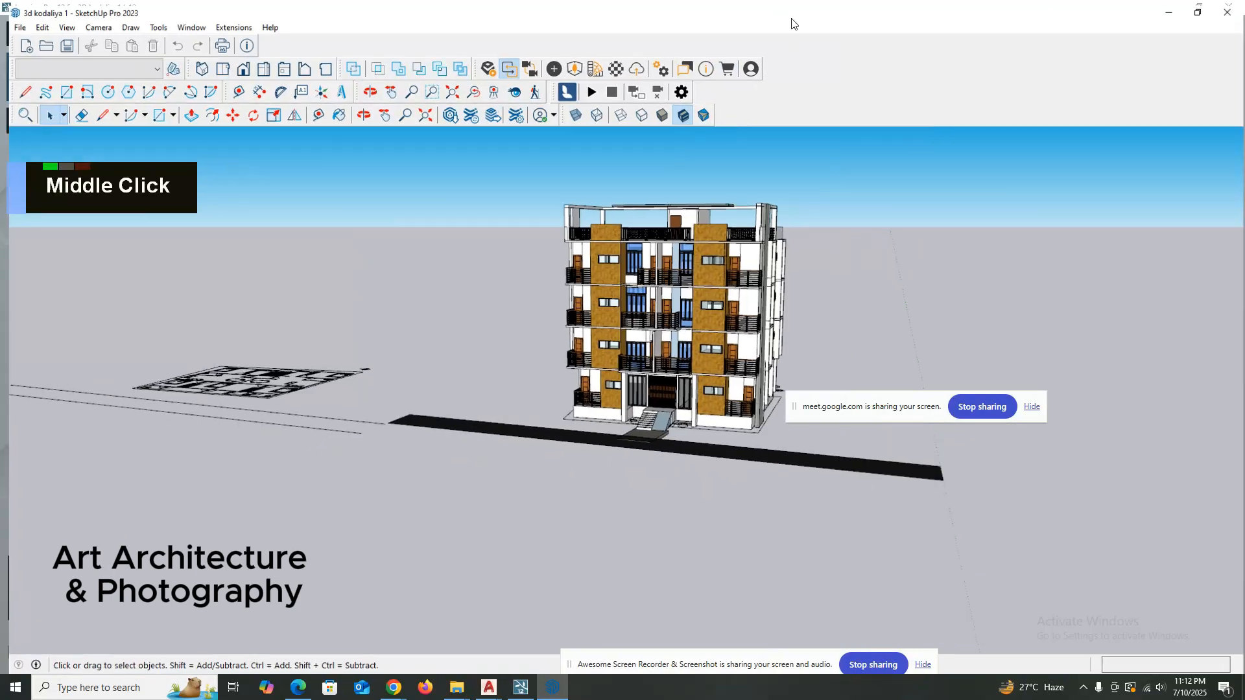
mouse_move(573, 292)
middle_down()
mouse_move(613, 264)
mouse_move(646, 196)
middle_up()
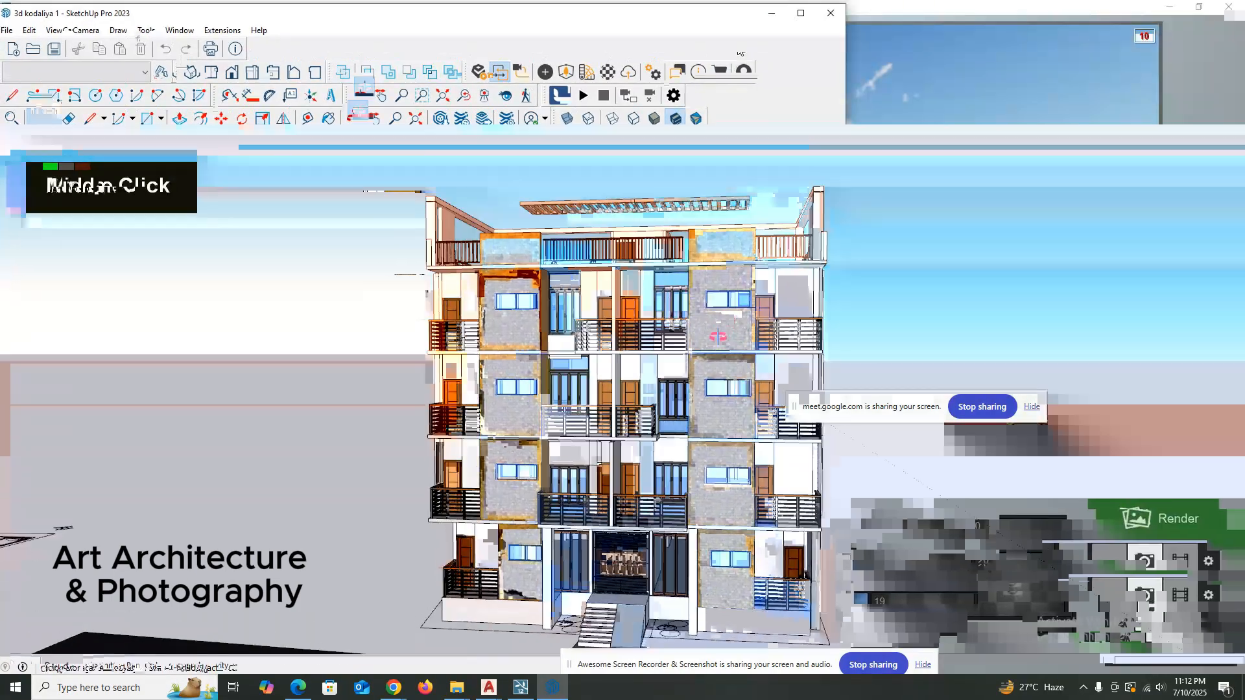
mouse_move(573, 292)
middle_down()
mouse_move(611, 261)
mouse_move(646, 195)
middle_up()
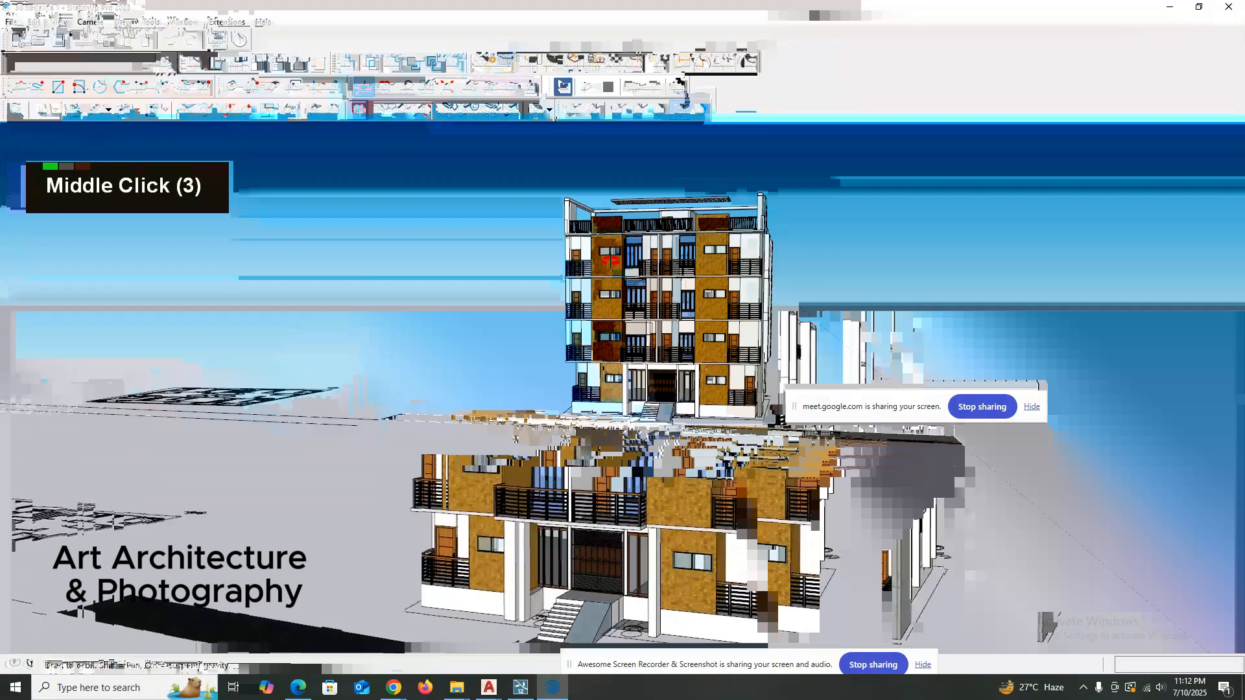
scroll(733, 231, up, 2)
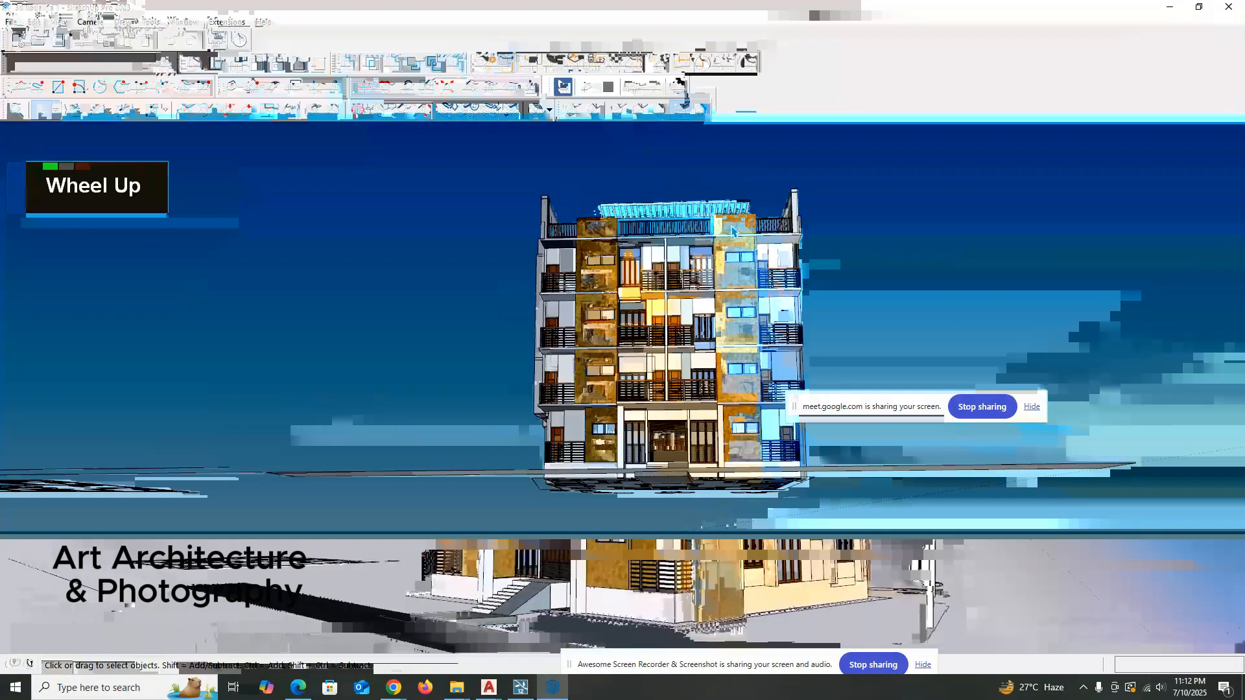
middle_drag(732, 232, 648, 273)
scroll(648, 291, down, 2)
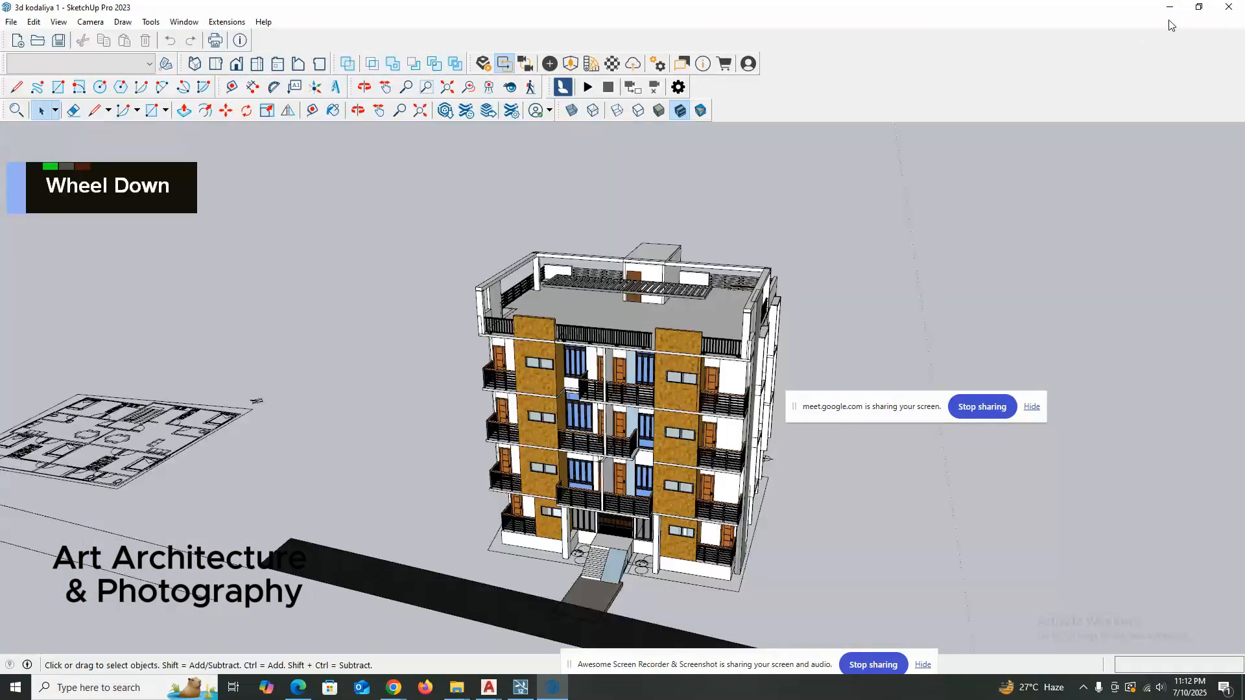
click(1198, 7)
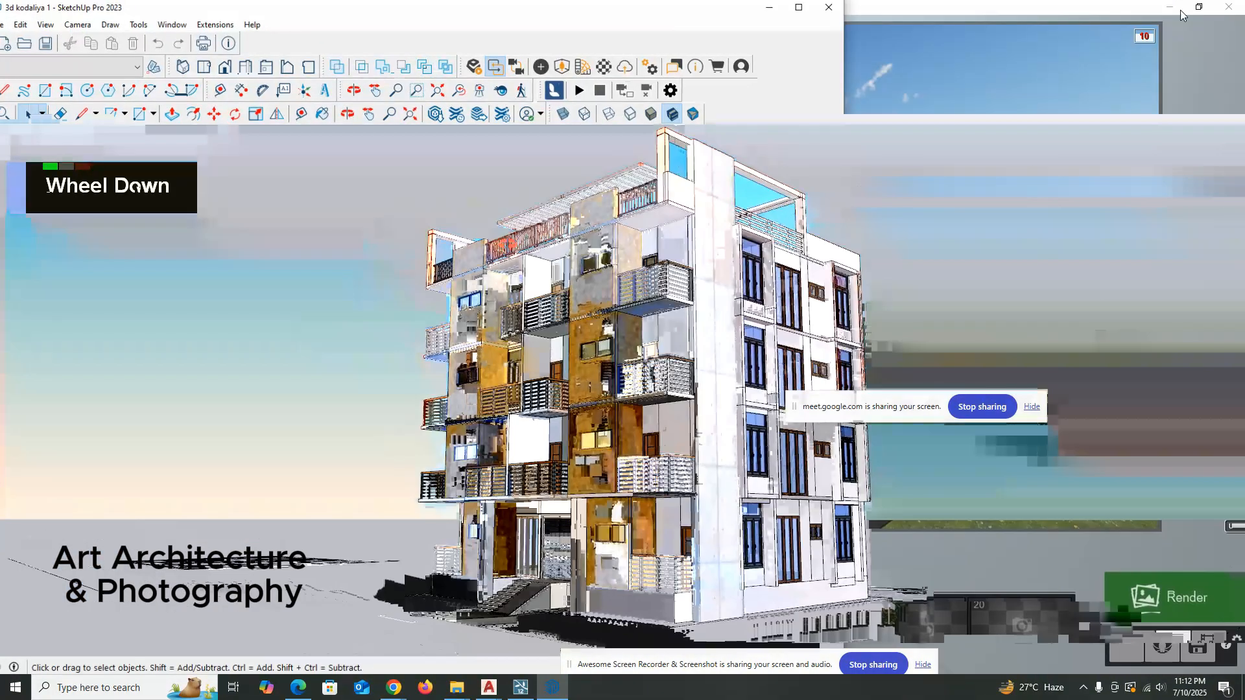
click(1182, 14)
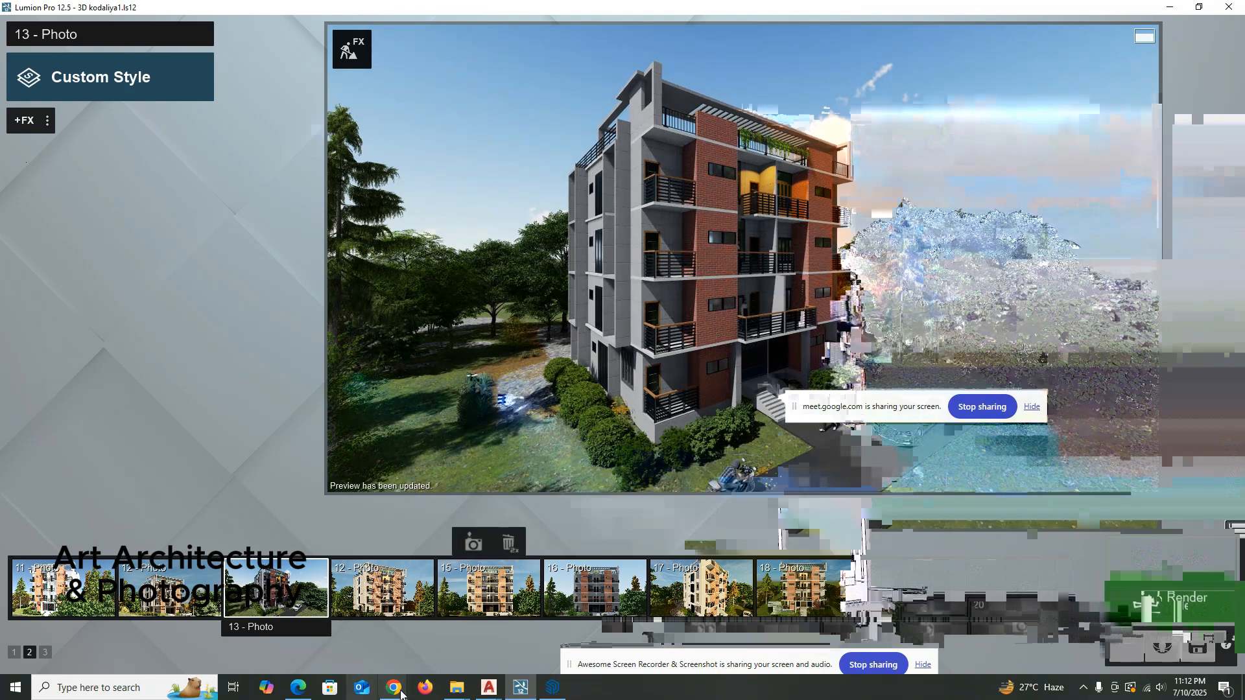
Open the SketchUp file 3d kodaliya from the Unti kodaliya folder and return to Lumion.
mouse_move(457, 687)
click(596, 632)
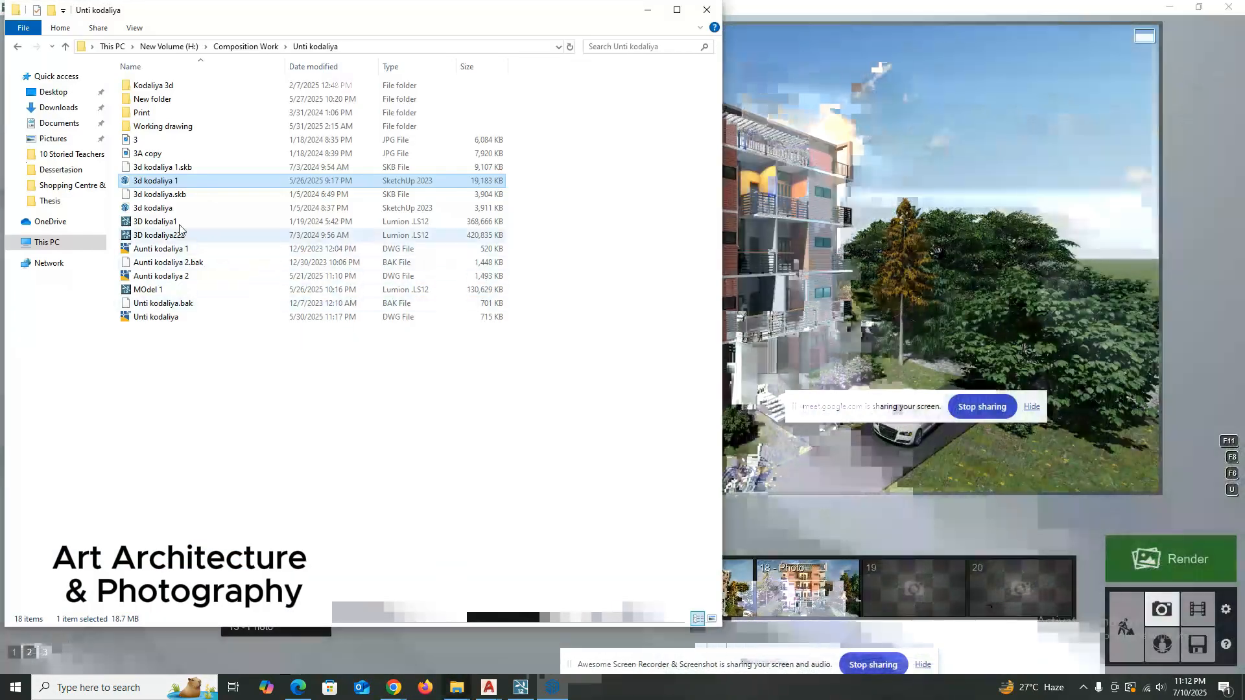
click(169, 209)
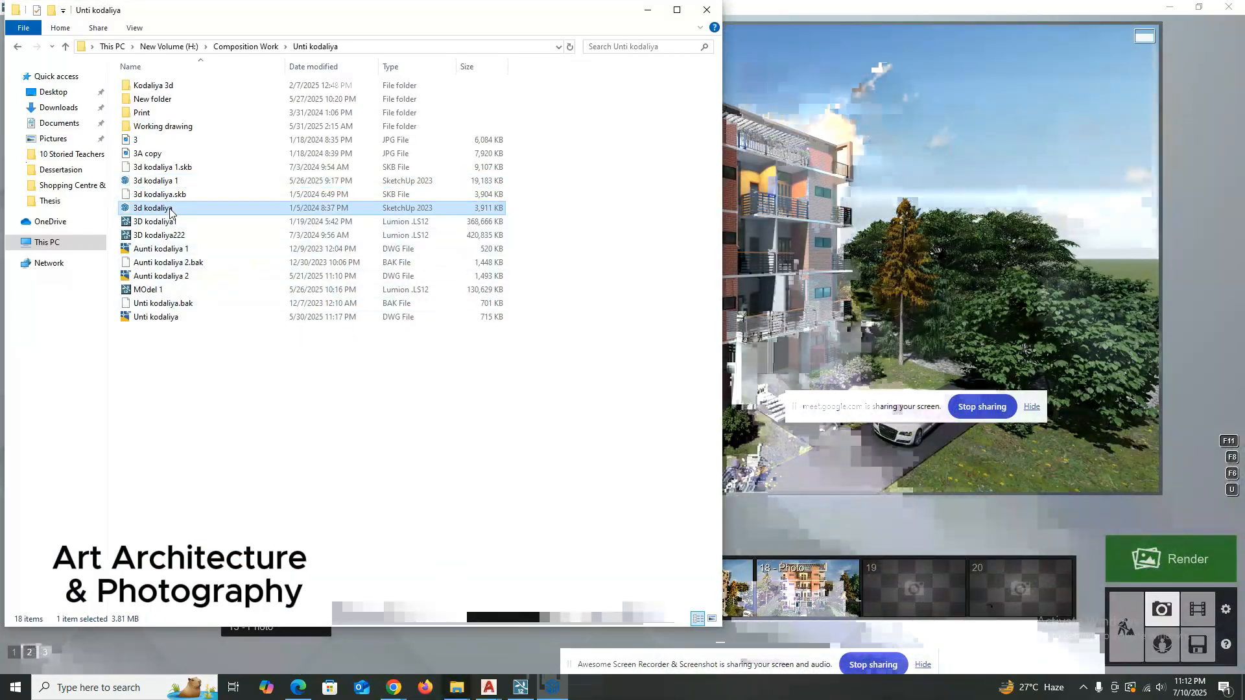
click(465, 695)
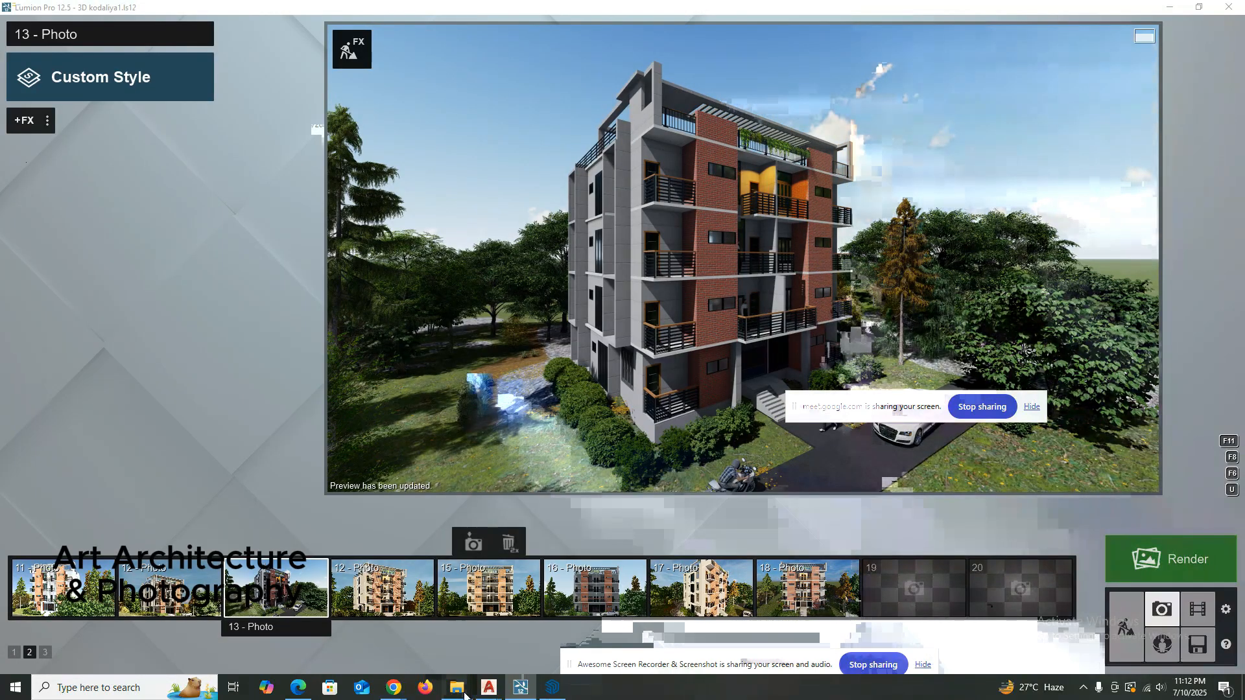
click(465, 695)
click(647, 9)
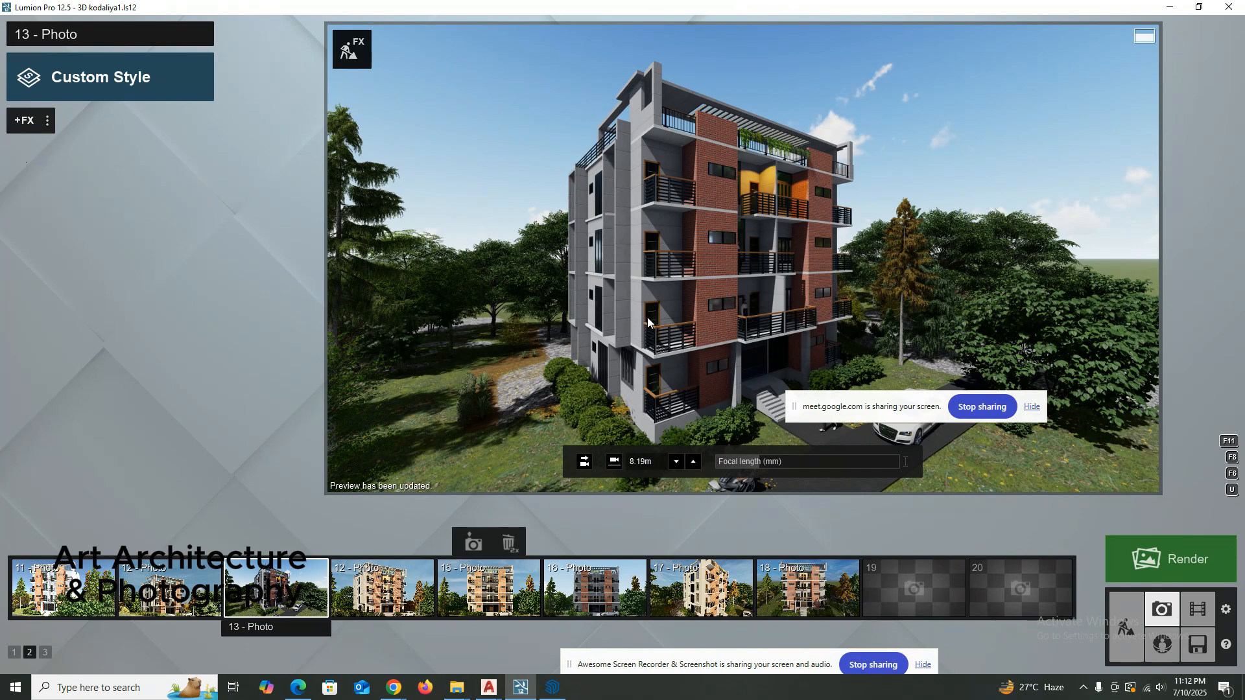
click(457, 688)
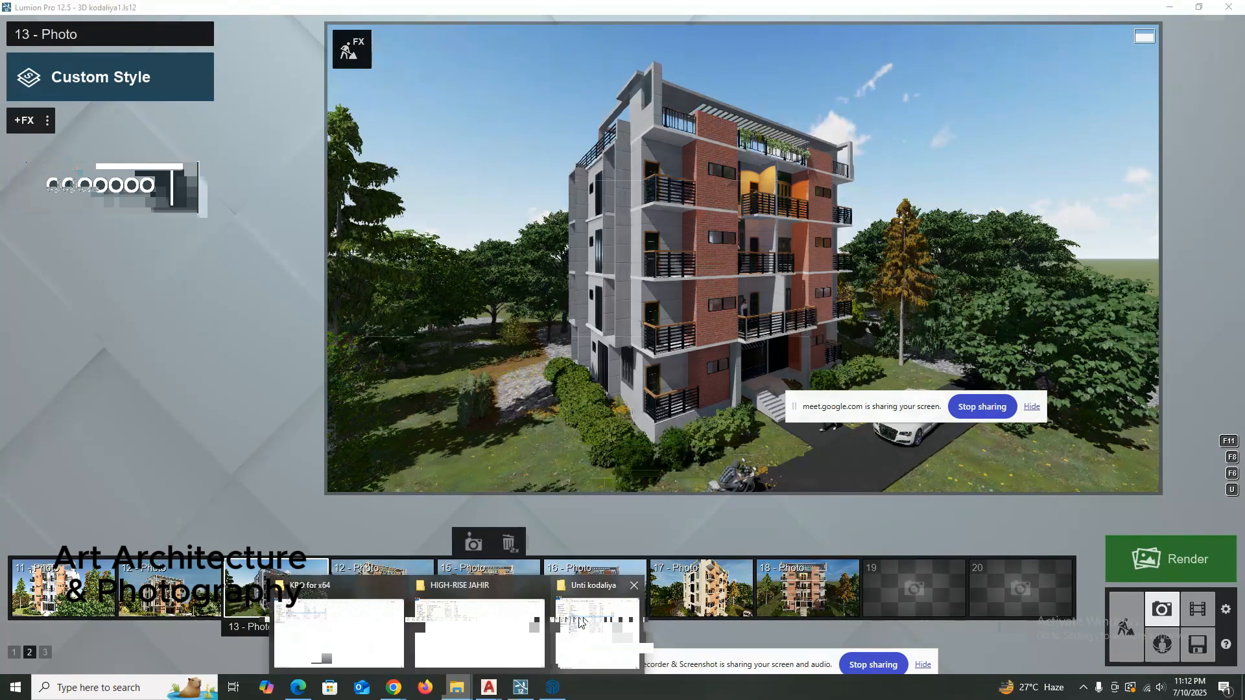
click(596, 629)
click(174, 210)
key(Return)
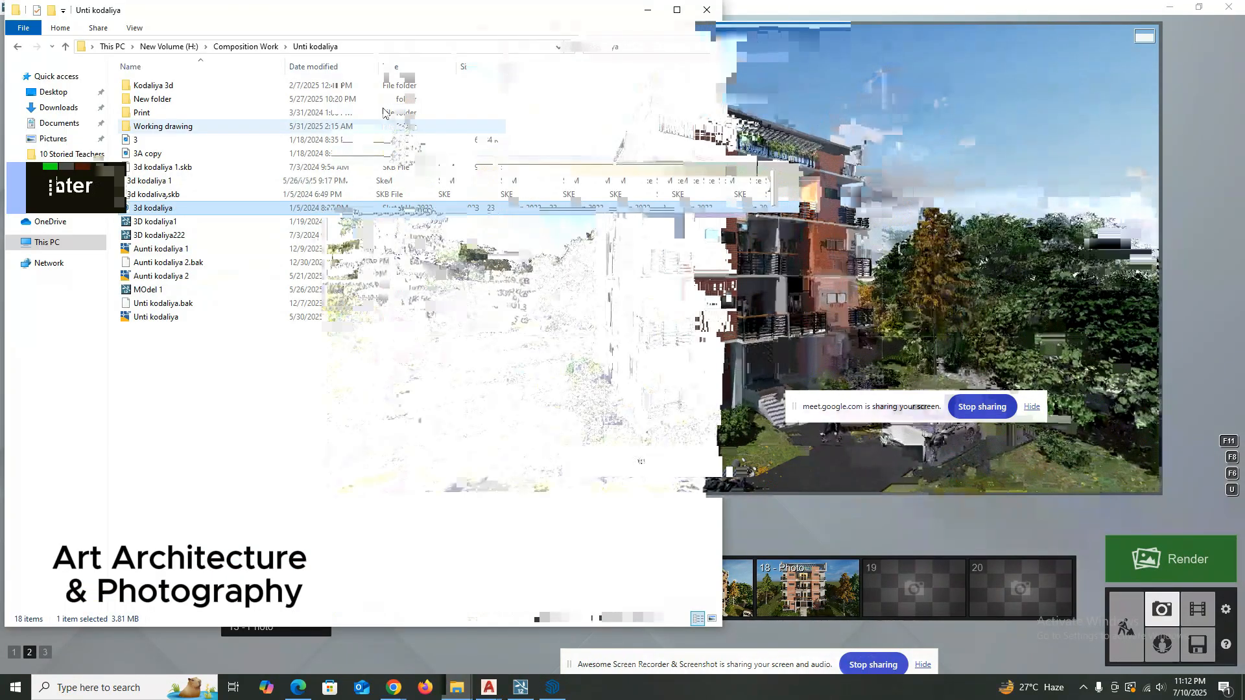
click(647, 10)
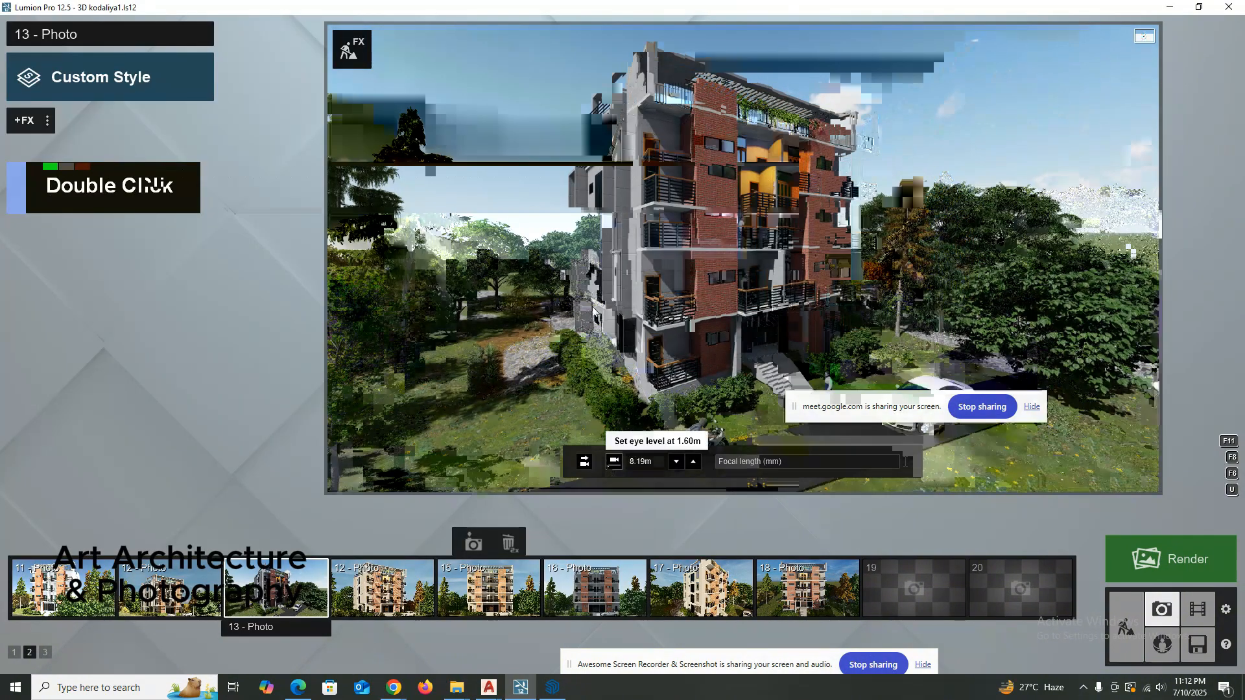
Set photo 13's camera to the 1.60 m eye level, keeping Lumion in front of the opening SketchUp window.
click(614, 461)
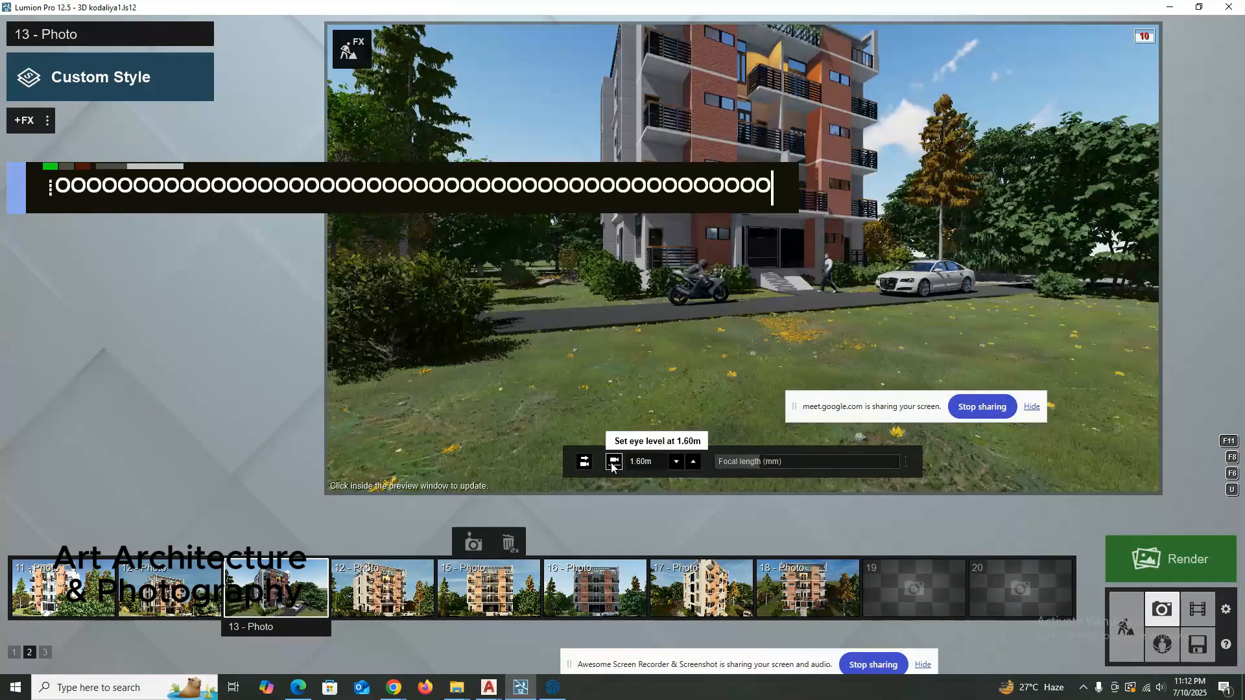
scroll(639, 267, up, 3)
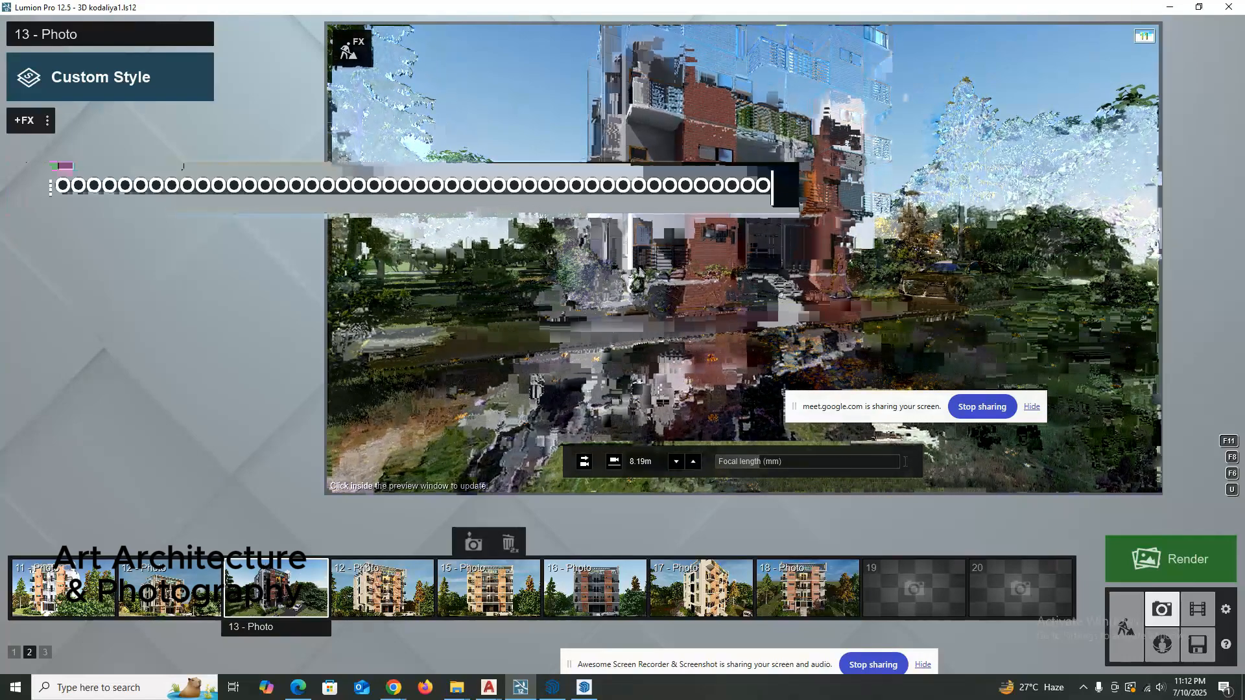
click(612, 462)
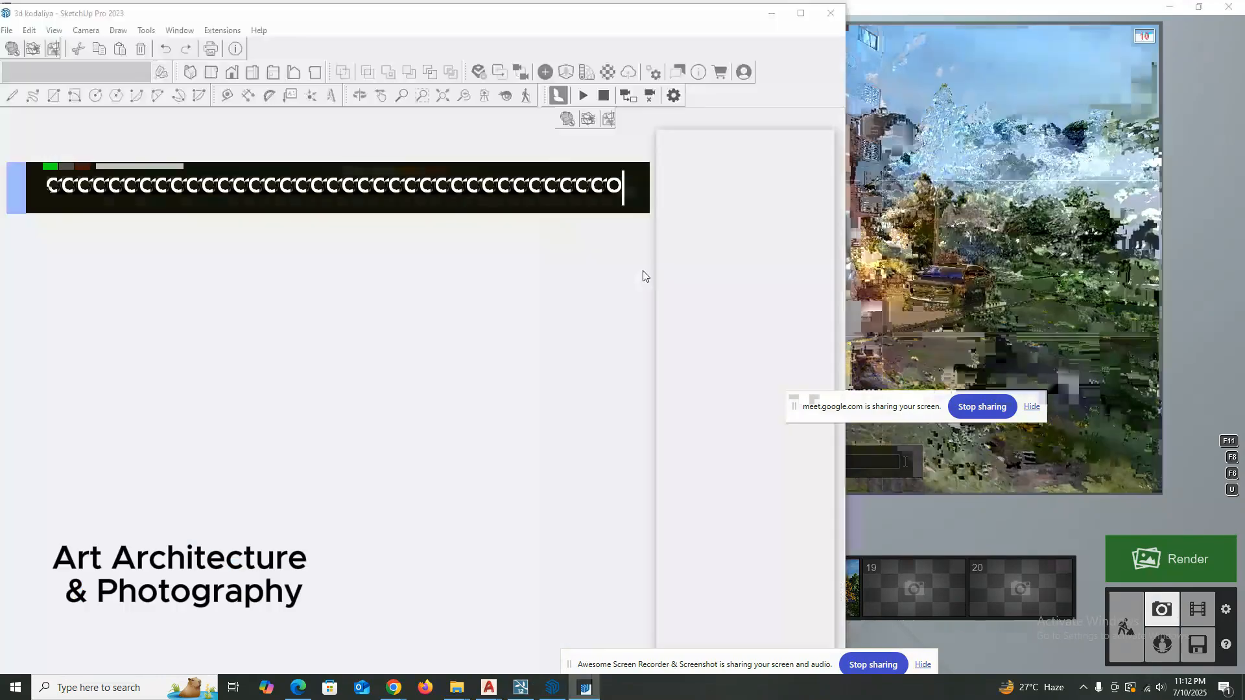
click(521, 687)
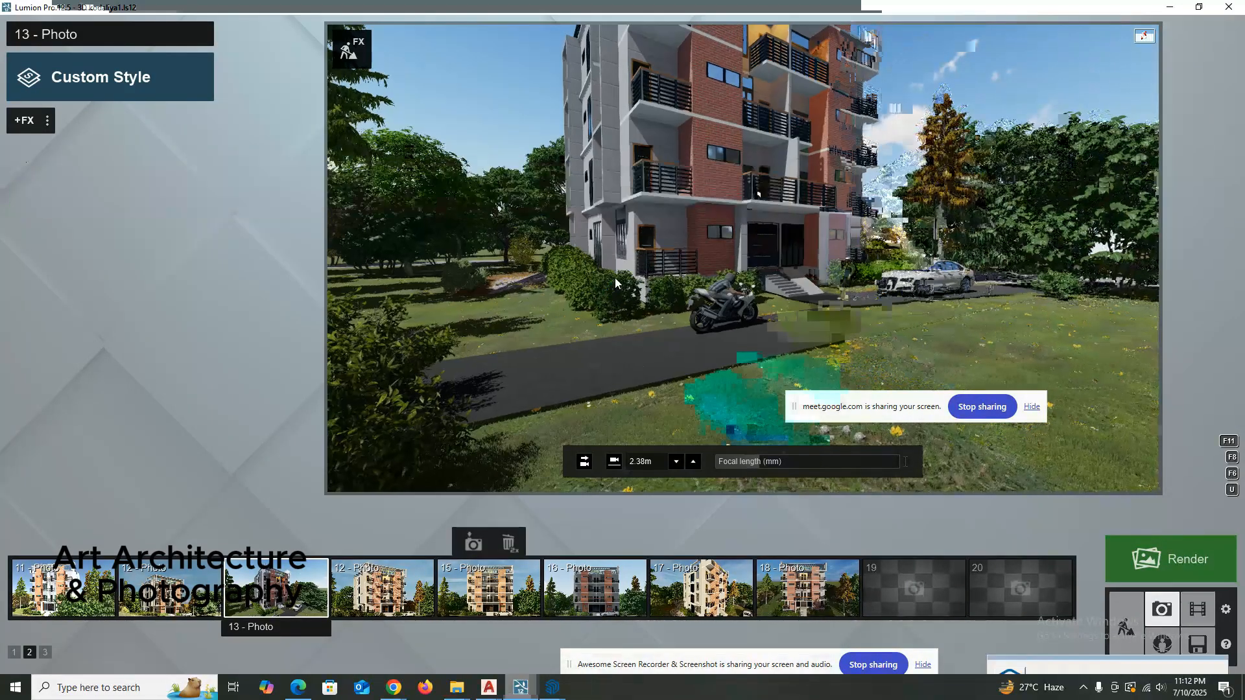
Orbit photo 13's camera around the front corner and shorten its focal length to widen the framing.
right_drag(616, 276, 616, 267)
mouse_move(757, 460)
mouse_down()
mouse_move(771, 463)
mouse_move(731, 459)
mouse_up()
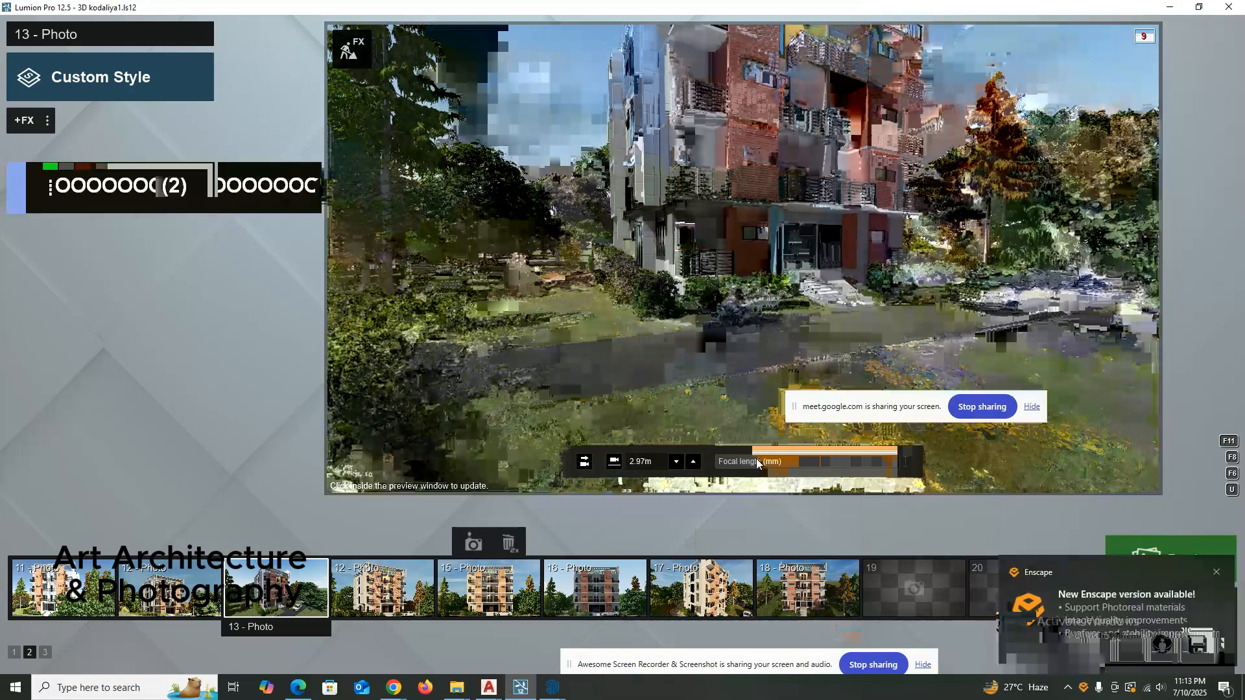
drag(759, 464, 765, 463)
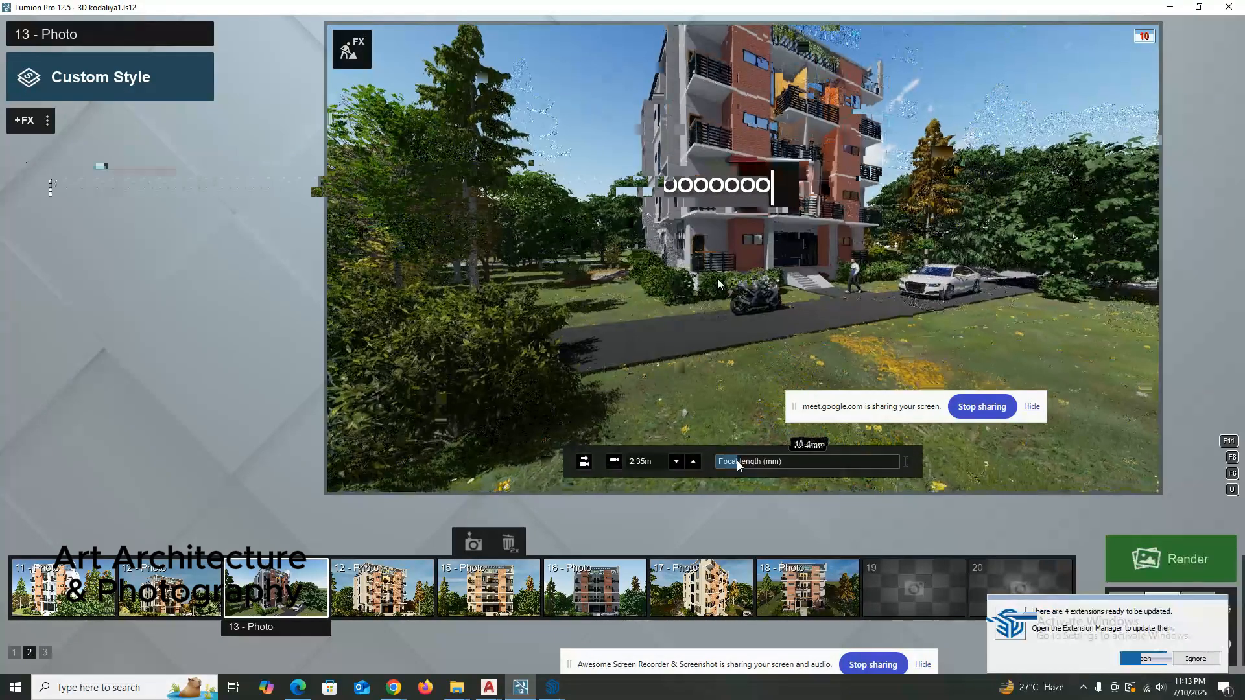
right_drag(721, 292, 710, 287)
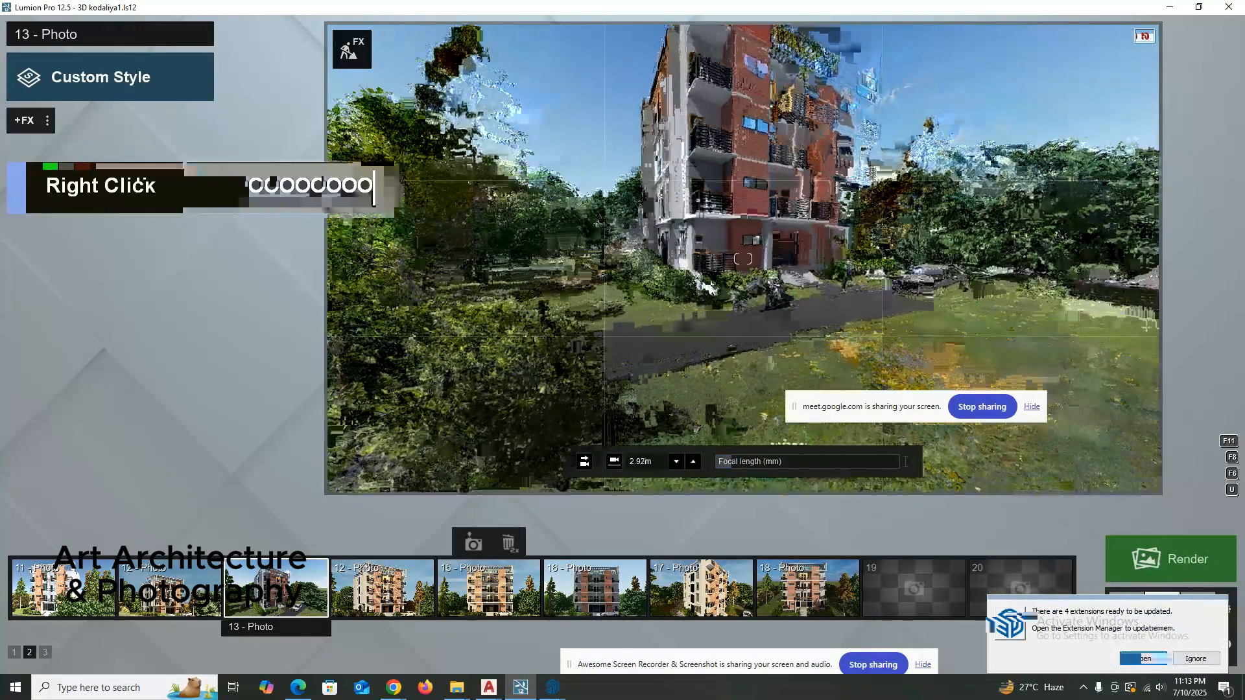
Raise photo 13's eye level in small increments until the roofline, motorcycle and car fit, and store the camera in photo 13.
click(691, 465)
double_click(691, 465)
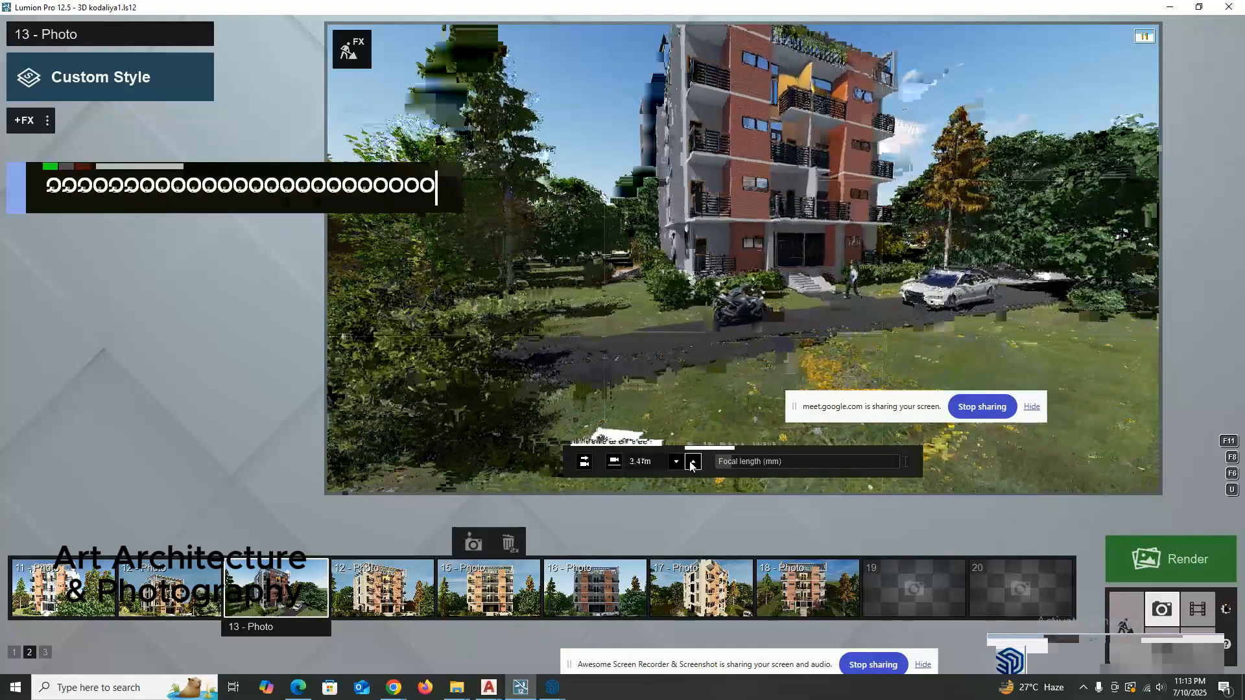
click(691, 465)
click(691, 465)
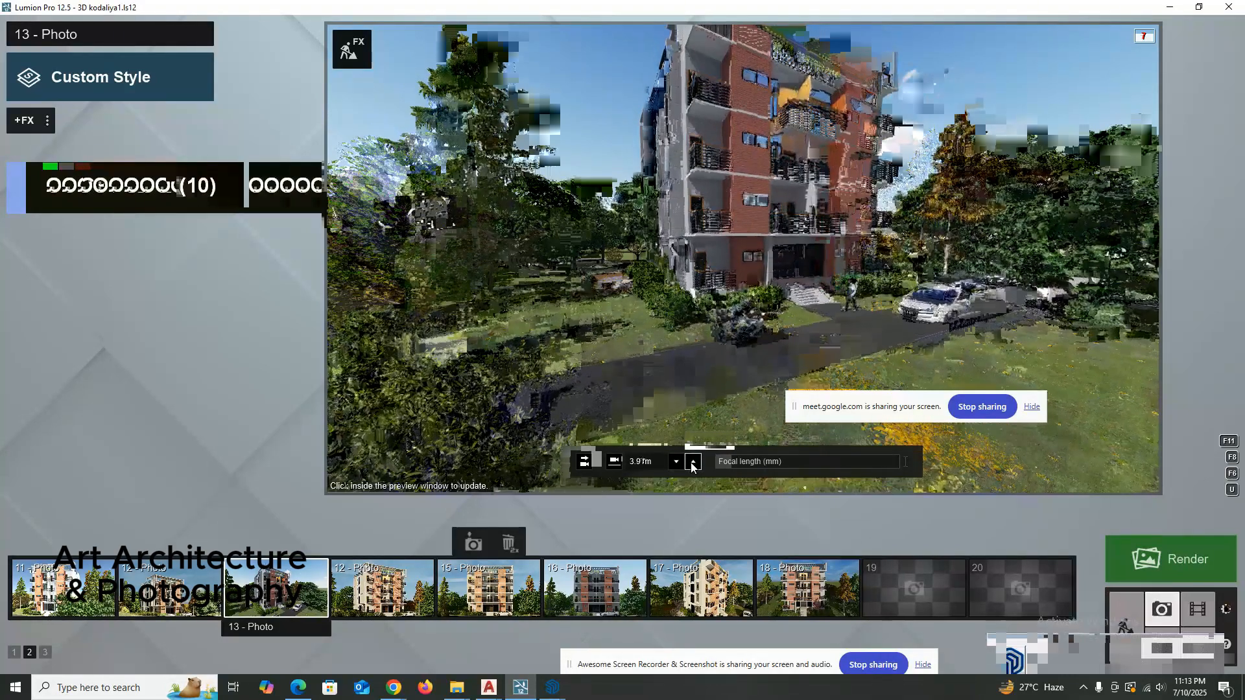
double_click(691, 465)
double_click(692, 467)
click(691, 466)
mouse_move(721, 275)
right_down()
mouse_move(738, 278)
mouse_move(726, 275)
right_up()
key(o)
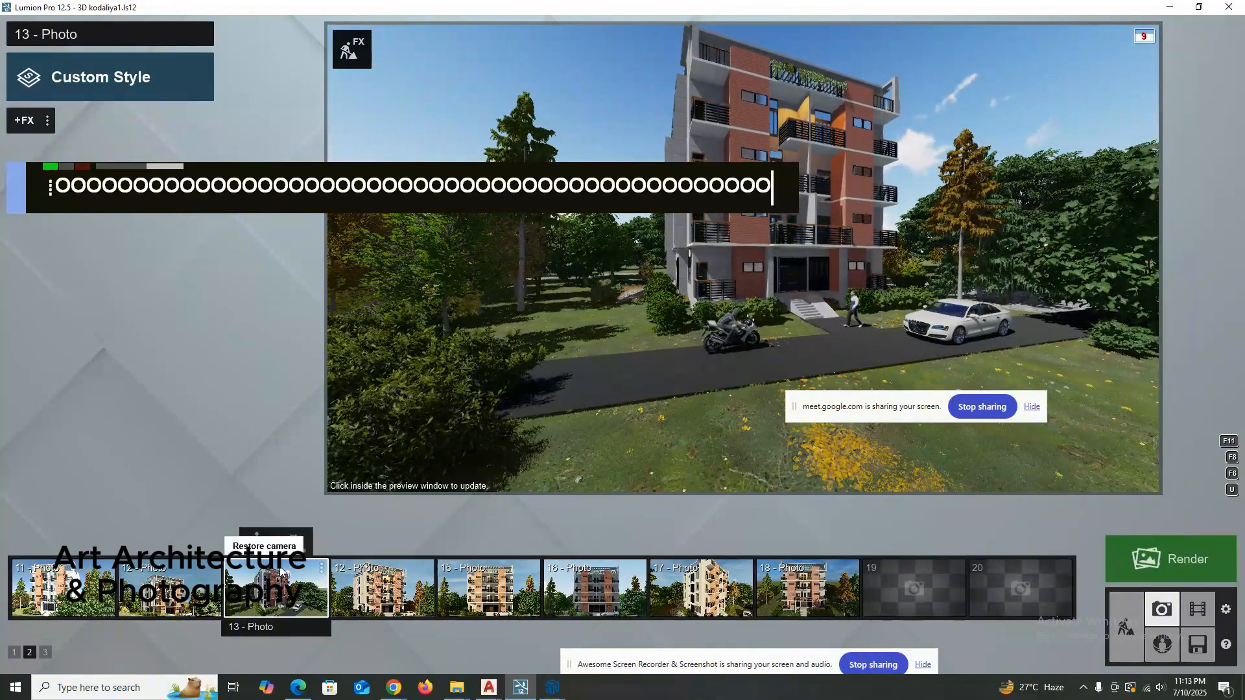
click(262, 542)
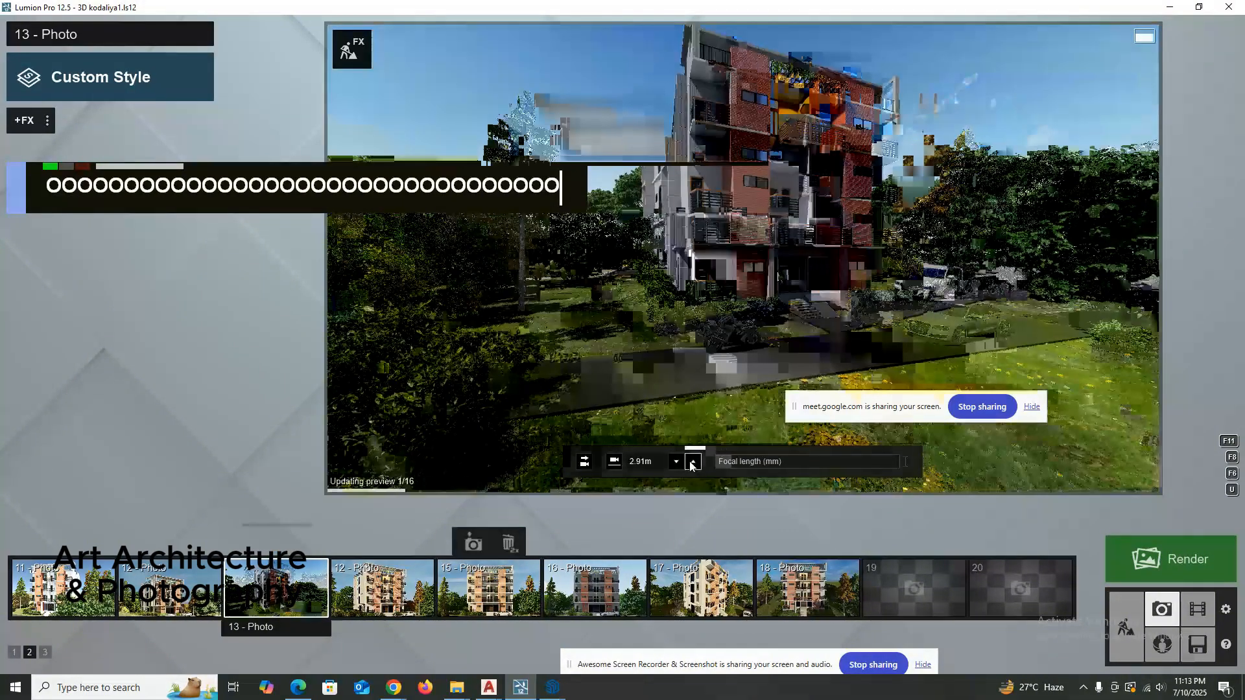
double_click(679, 420)
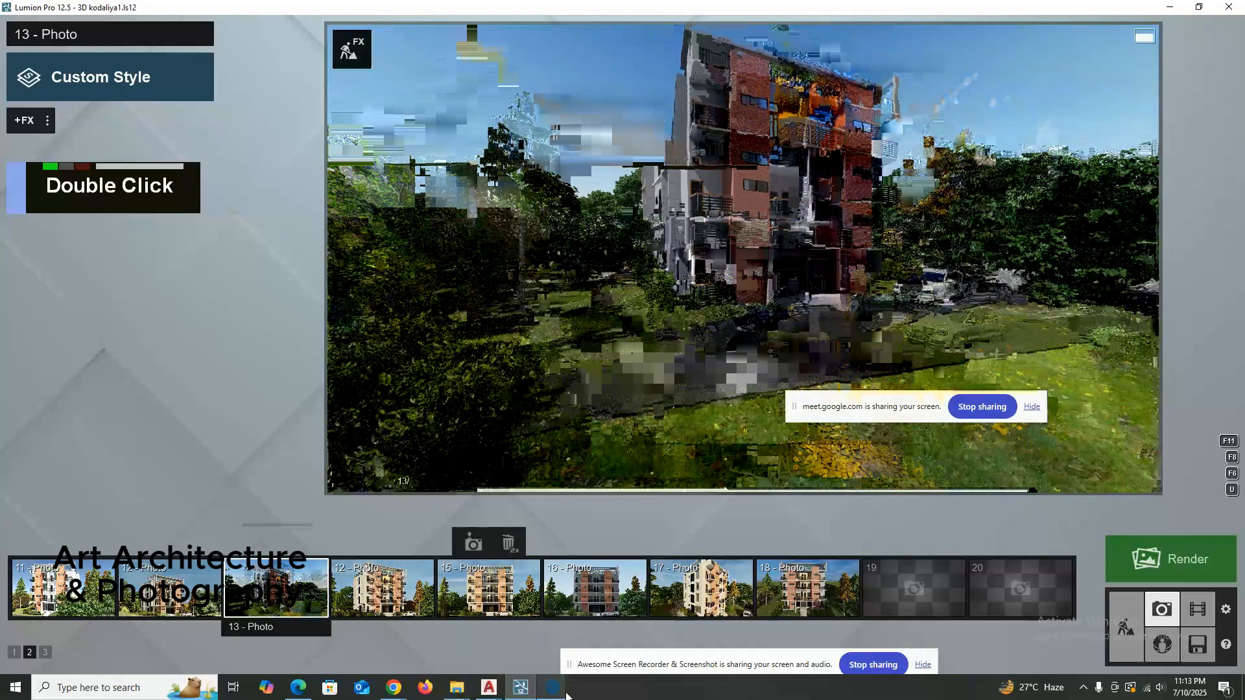
Switch to the 3d kodaliya 1 model in SketchUp and orbit the building's front facade.
mouse_move(554, 690)
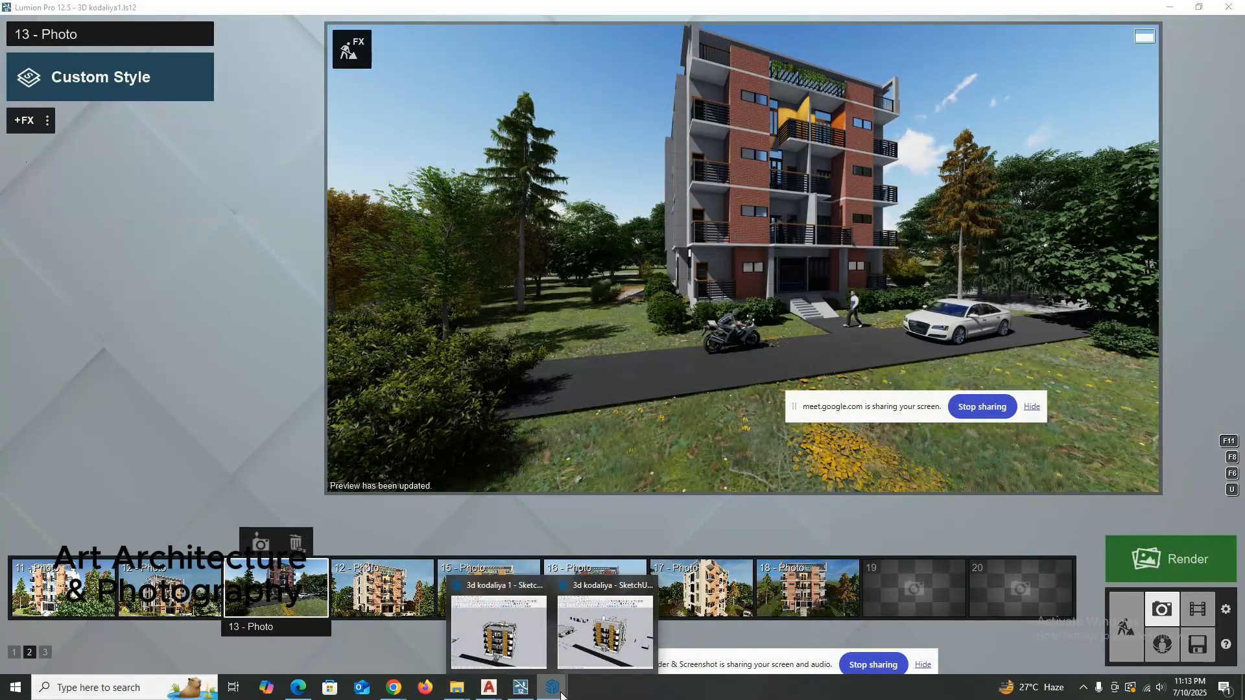
click(542, 642)
middle_drag(447, 390, 454, 389)
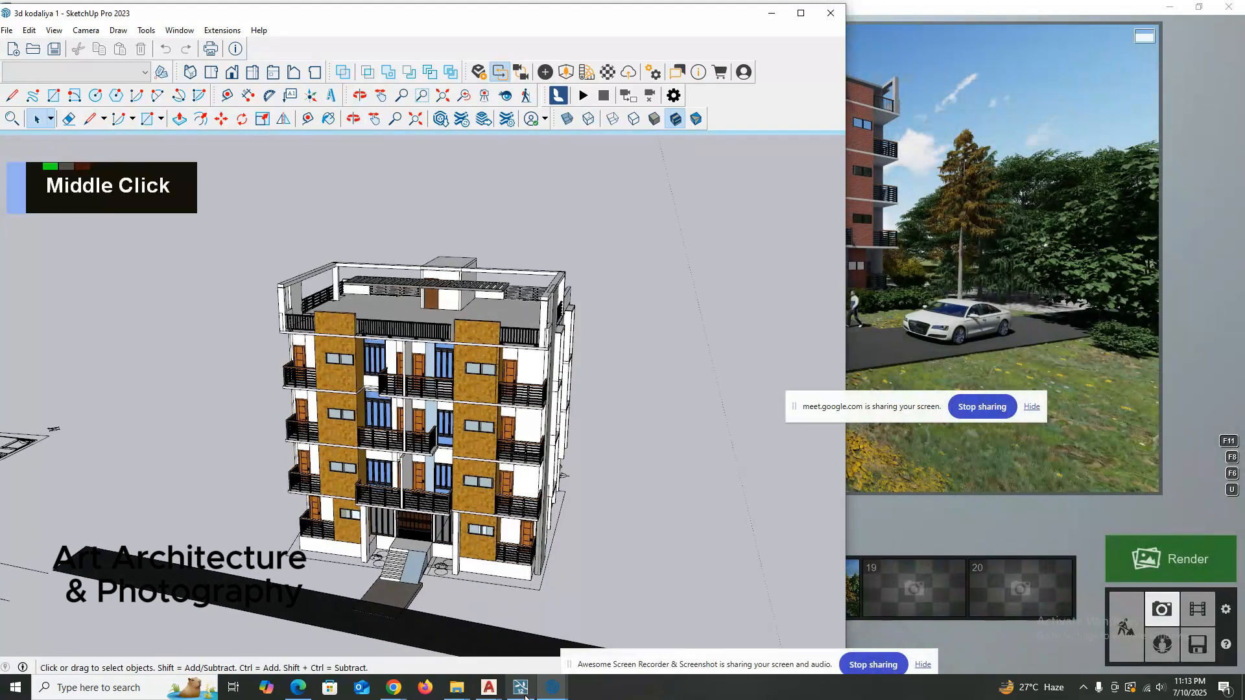
Switch to the 3d kodaliya model in SketchUp and examine its front facade and balconies from below.
mouse_move(542, 693)
click(603, 640)
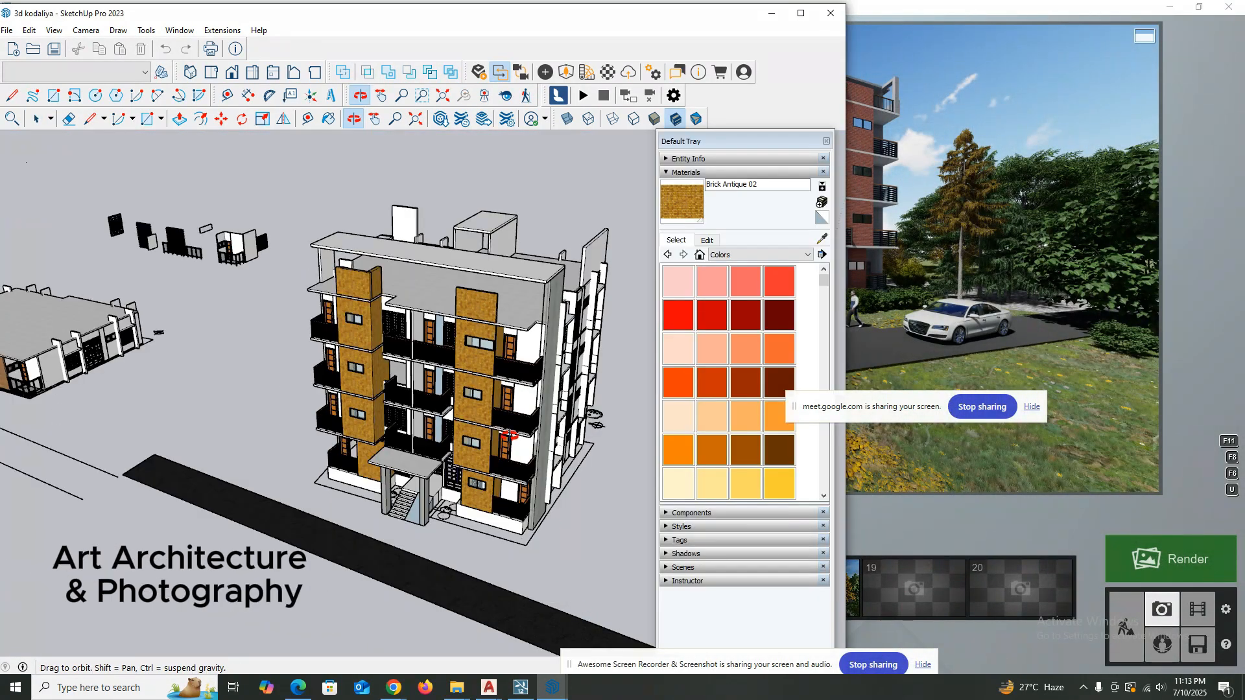
middle_drag(493, 399, 581, 330)
scroll(447, 399, up, 1)
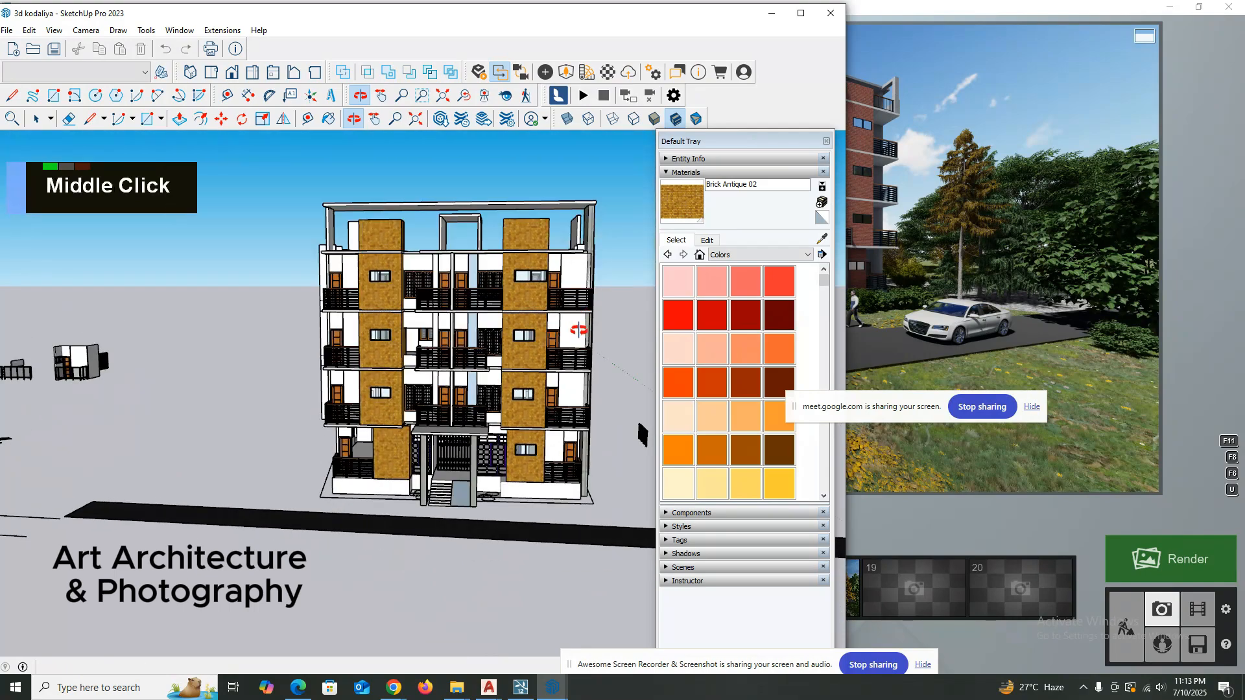
mouse_move(434, 311)
middle_down()
mouse_move(480, 306)
mouse_move(477, 182)
middle_up()
scroll(481, 306, up, 5)
mouse_move(480, 229)
middle_down()
mouse_move(480, 183)
mouse_move(453, 169)
middle_up()
scroll(453, 169, down, 1)
scroll(589, 169, up, 3)
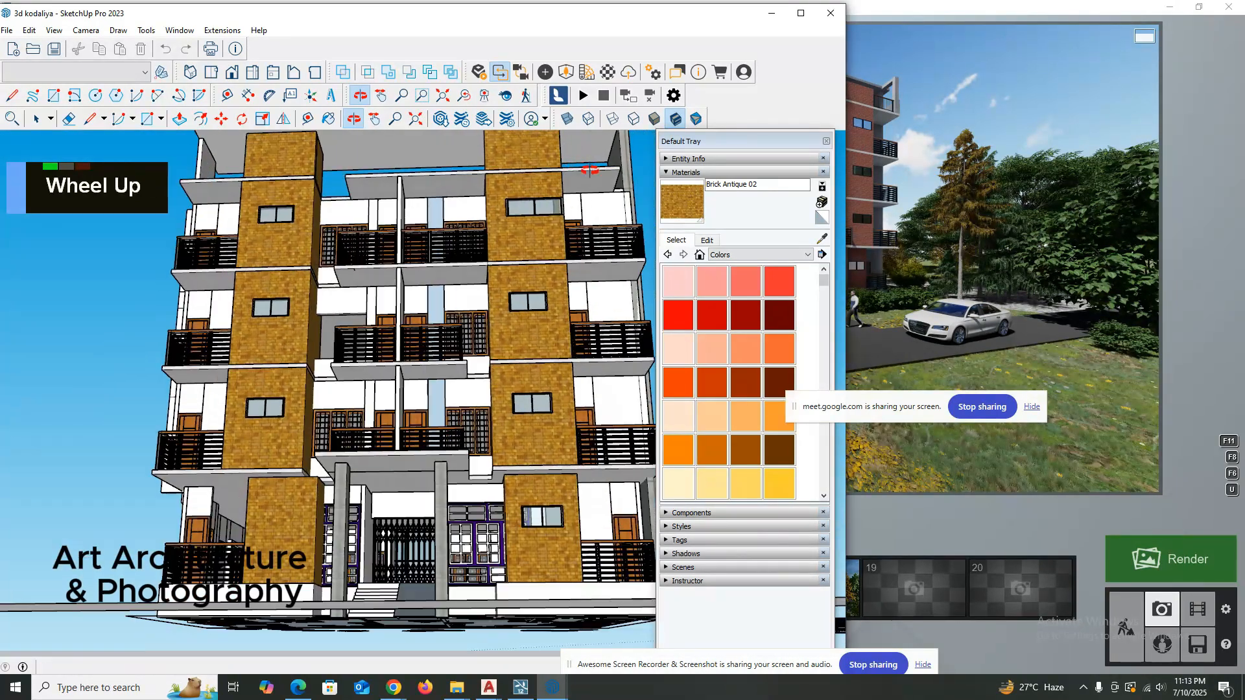
mouse_move(589, 169)
middle_down()
mouse_move(592, 184)
mouse_move(563, 182)
mouse_move(553, 195)
mouse_move(533, 177)
mouse_move(498, 185)
middle_up()
key(space)
scroll(558, 198, down, 3)
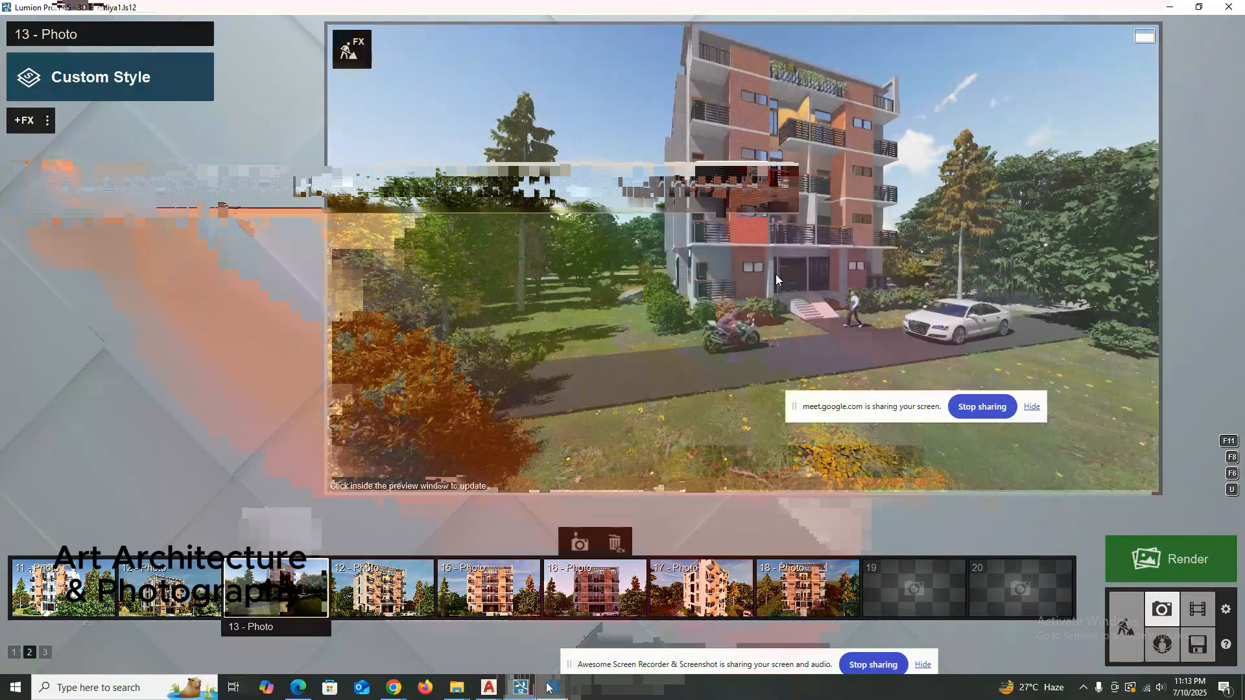
Bring back the 3d kodaliya model and examine the upper balconies and slab undersides from low, close viewpoints.
mouse_move(552, 688)
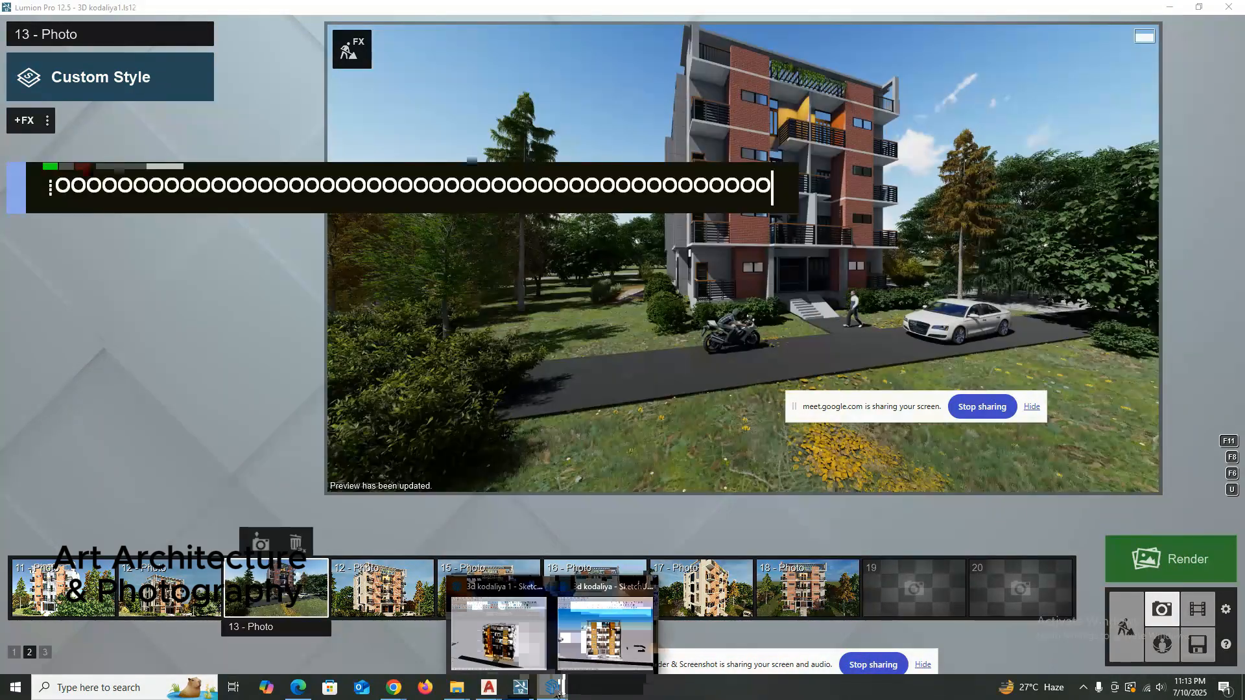
click(554, 623)
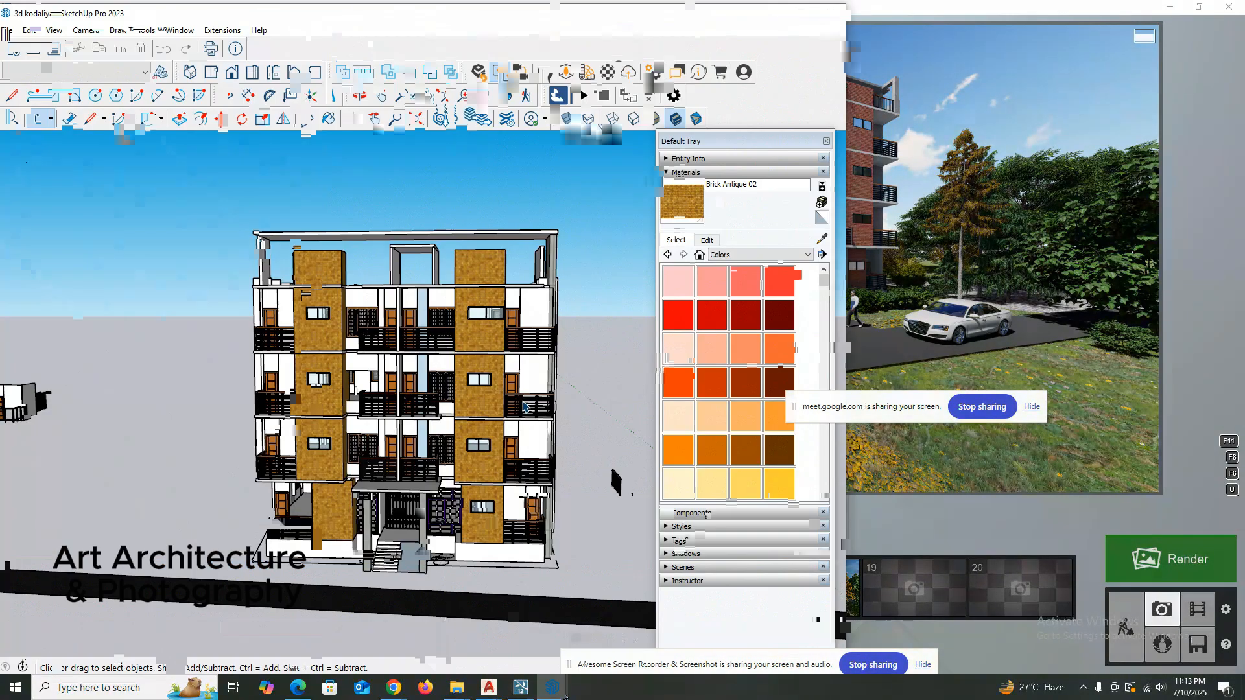
middle_drag(525, 407, 495, 425)
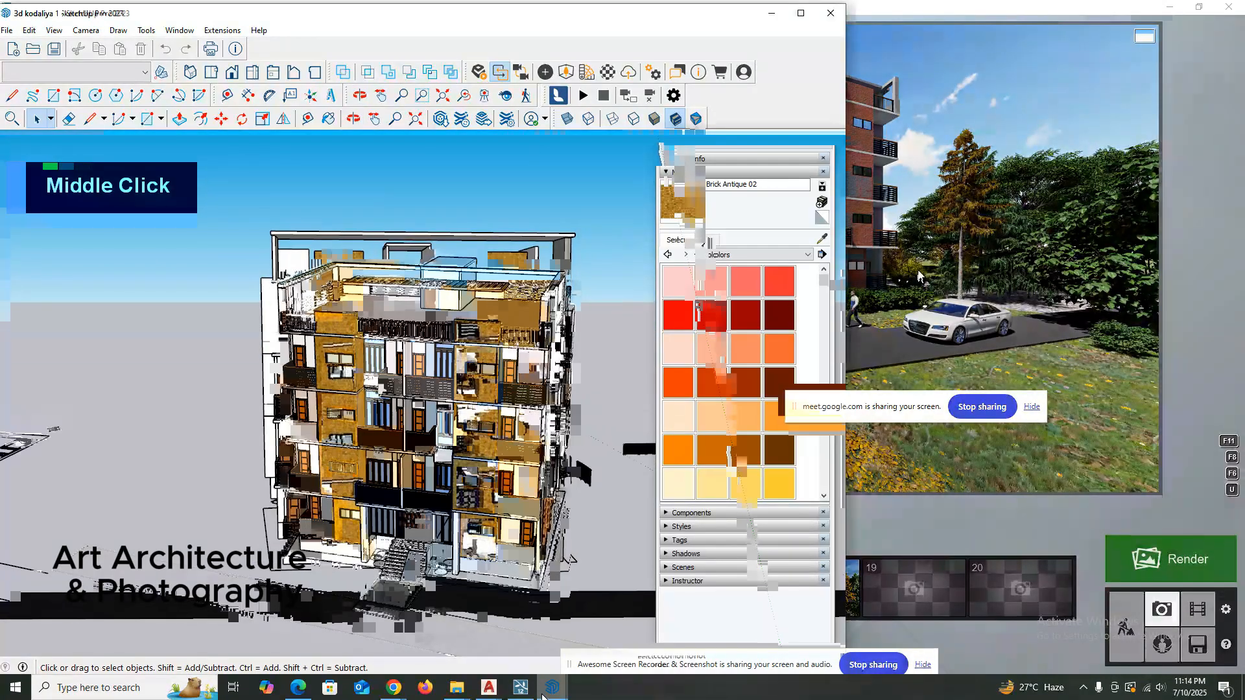
scroll(500, 464, up, 2)
middle_drag(499, 457, 494, 472)
click(963, 212)
middle_drag(810, 222, 807, 226)
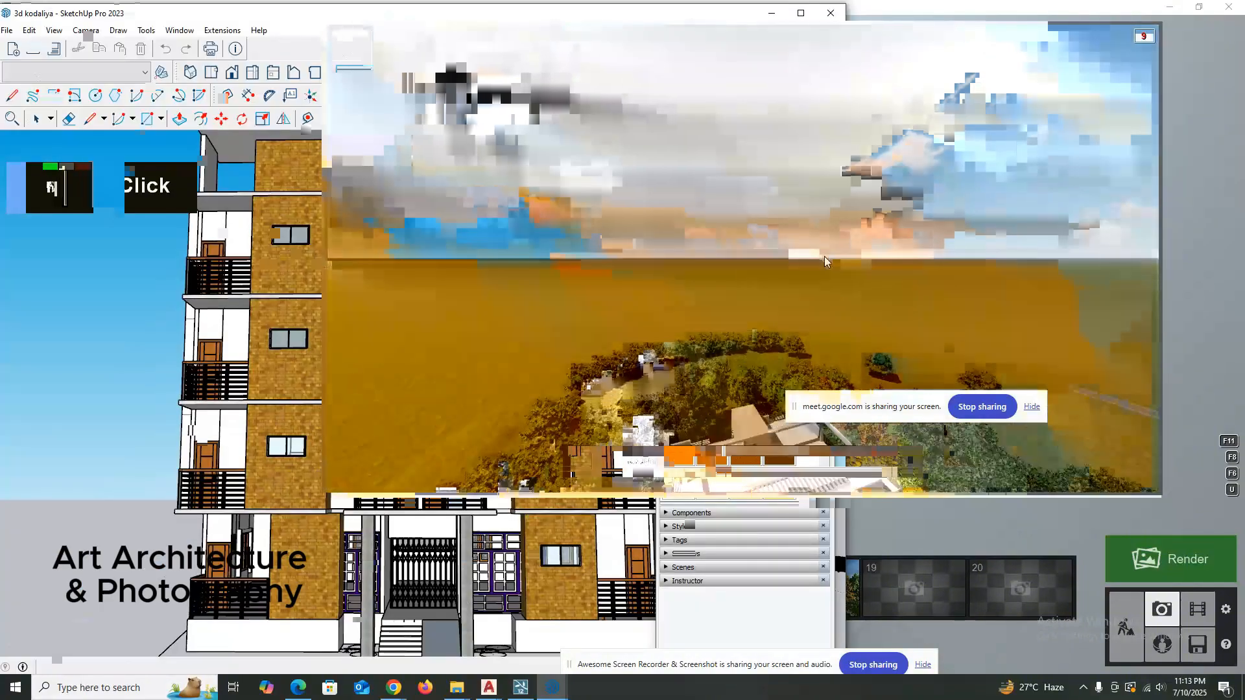
shift+right_drag(827, 270, 792, 206)
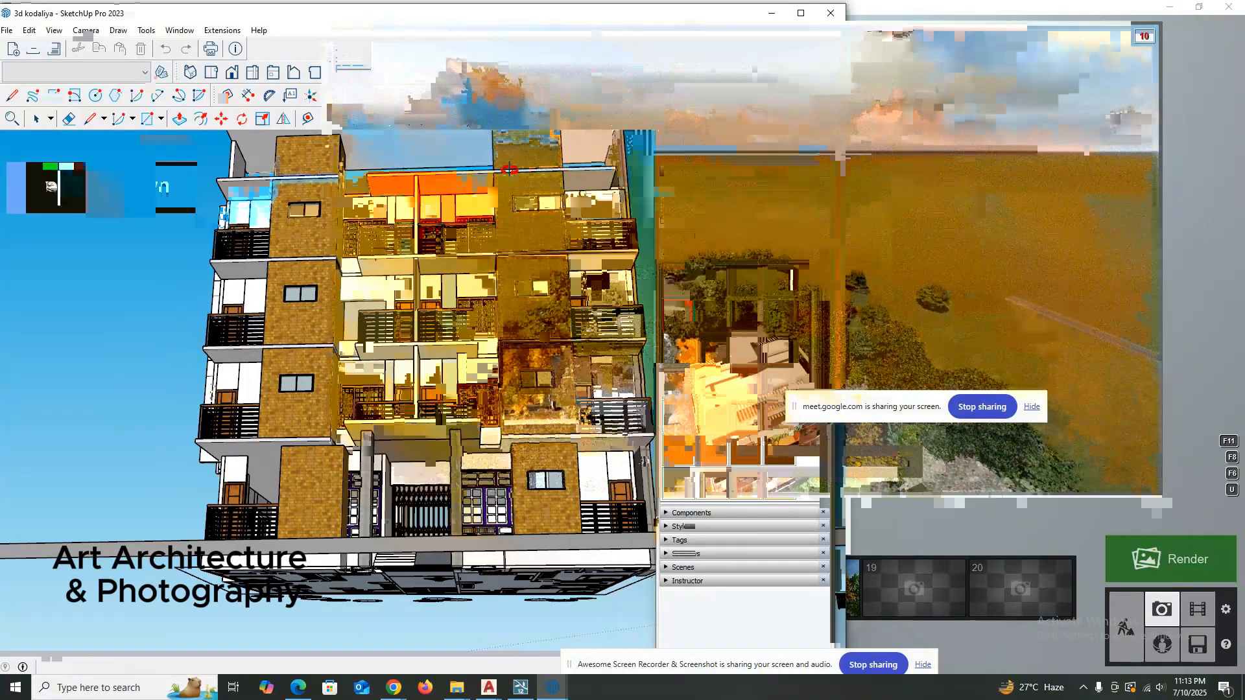
shift+right_drag(792, 206, 784, 226)
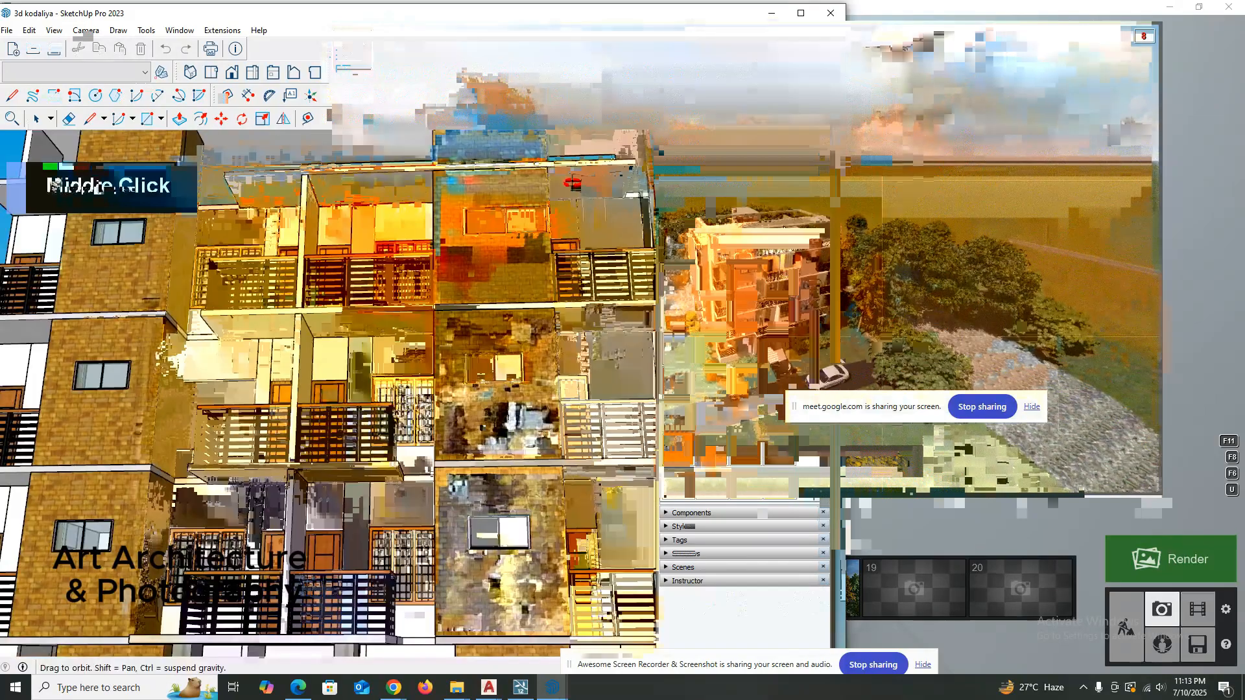
scroll(721, 348, down, 3)
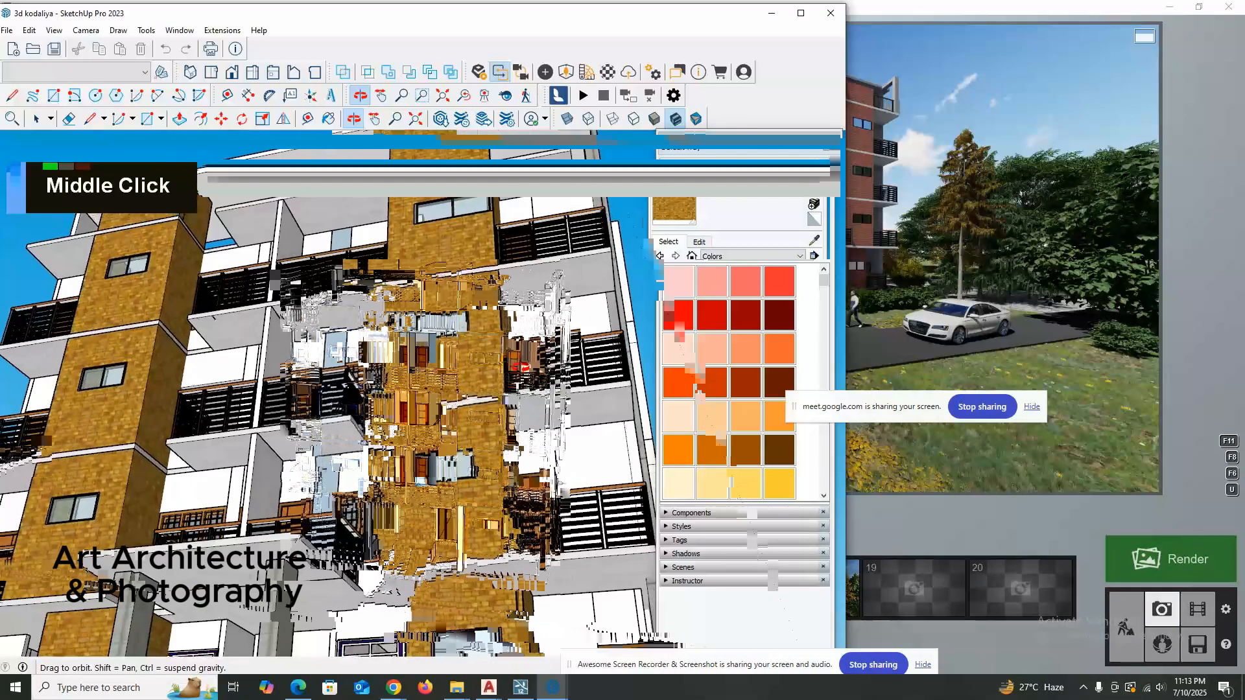
middle_drag(545, 189, 101, 188)
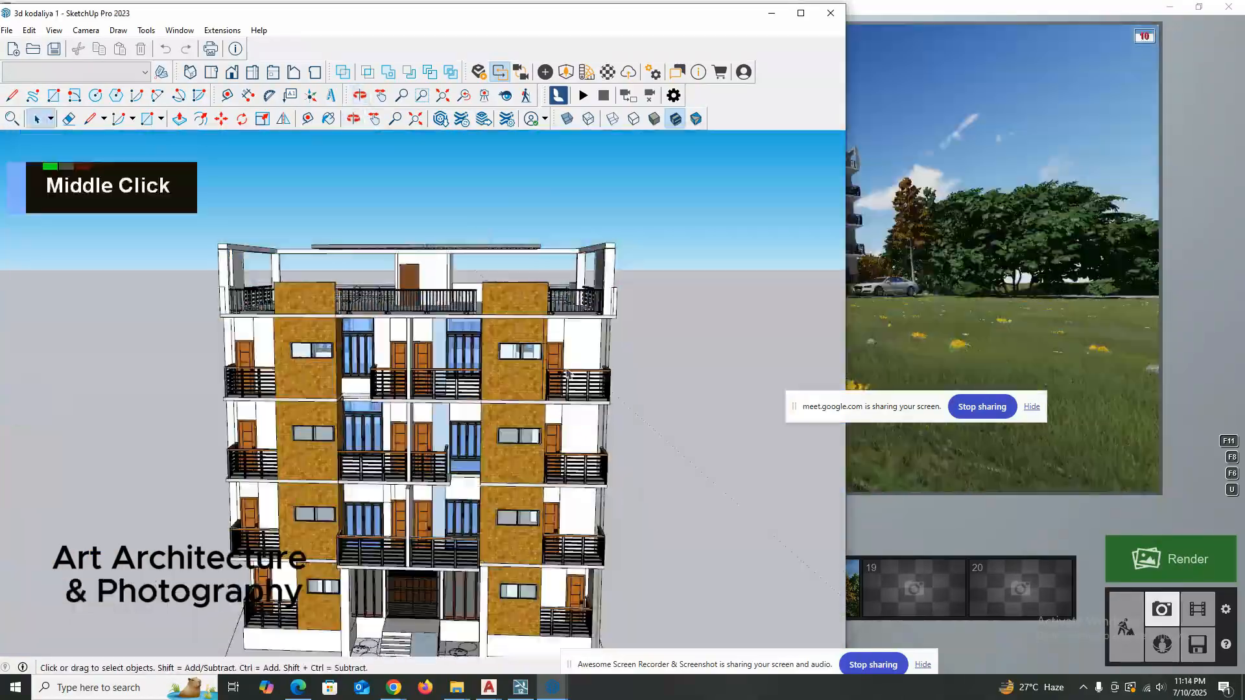
Switch to the 3d kodaliya 1 model and inspect the underside of the slab above the top-floor end balcony.
middle_click(566, 385)
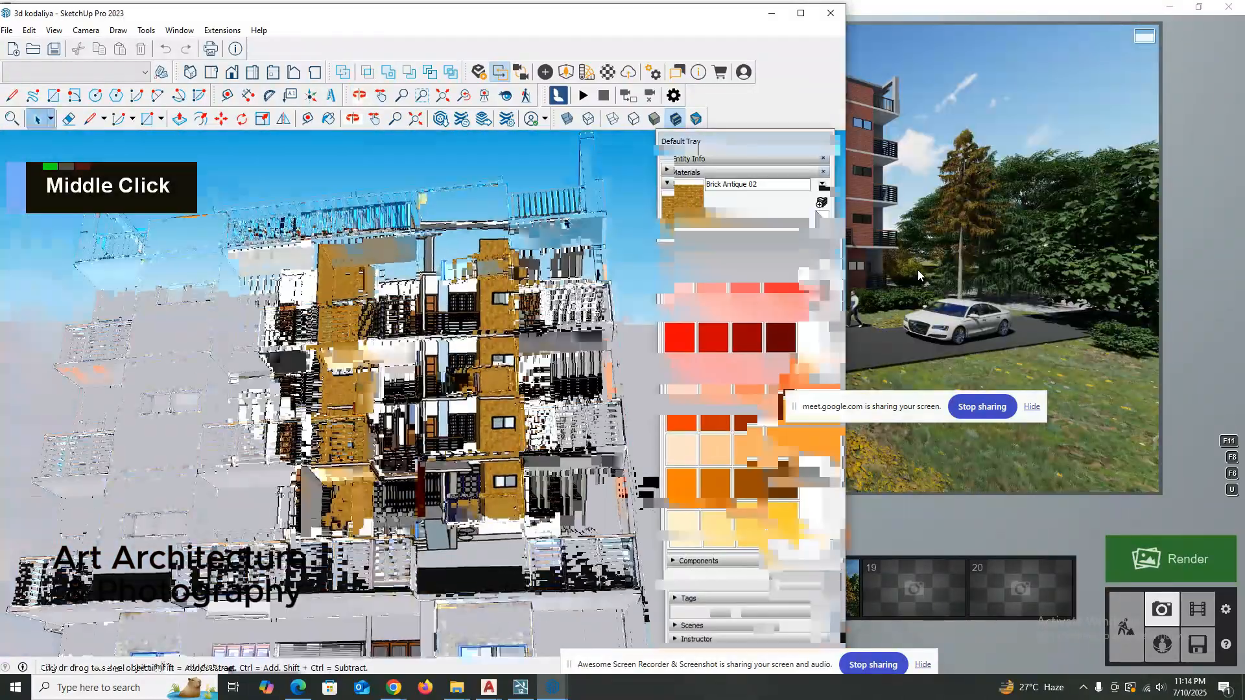
middle_drag(422, 389, 447, 350)
scroll(447, 350, up, 3)
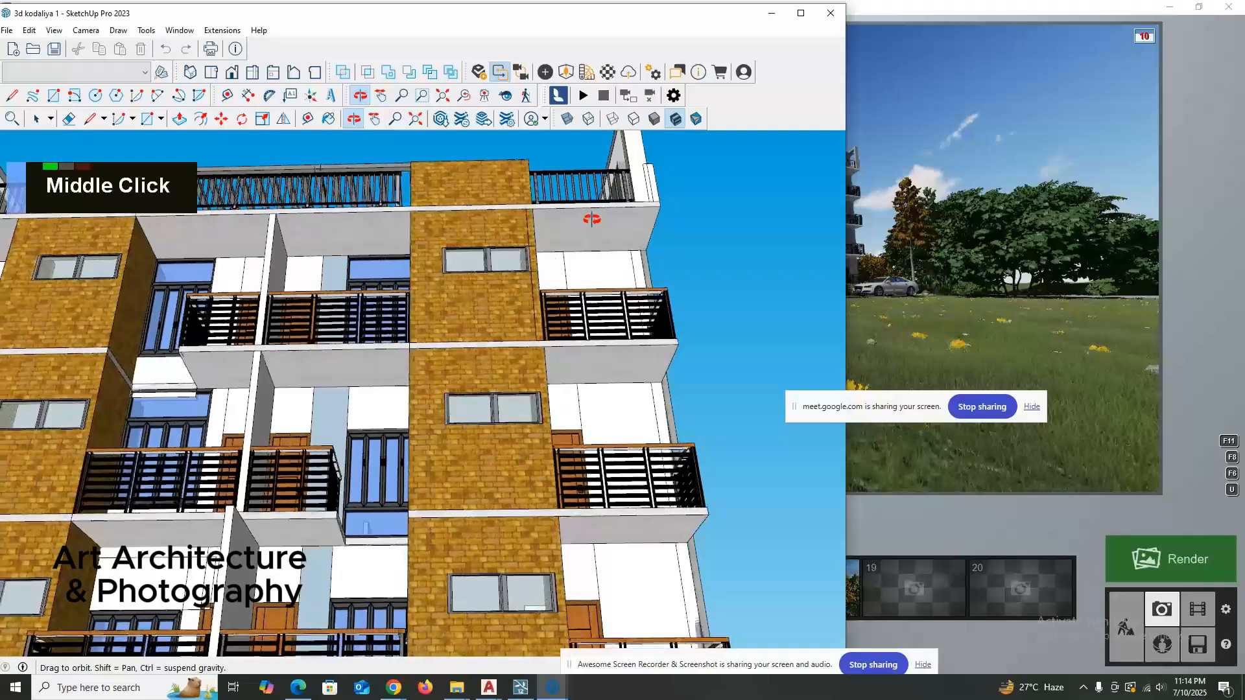
scroll(583, 227, up, 3)
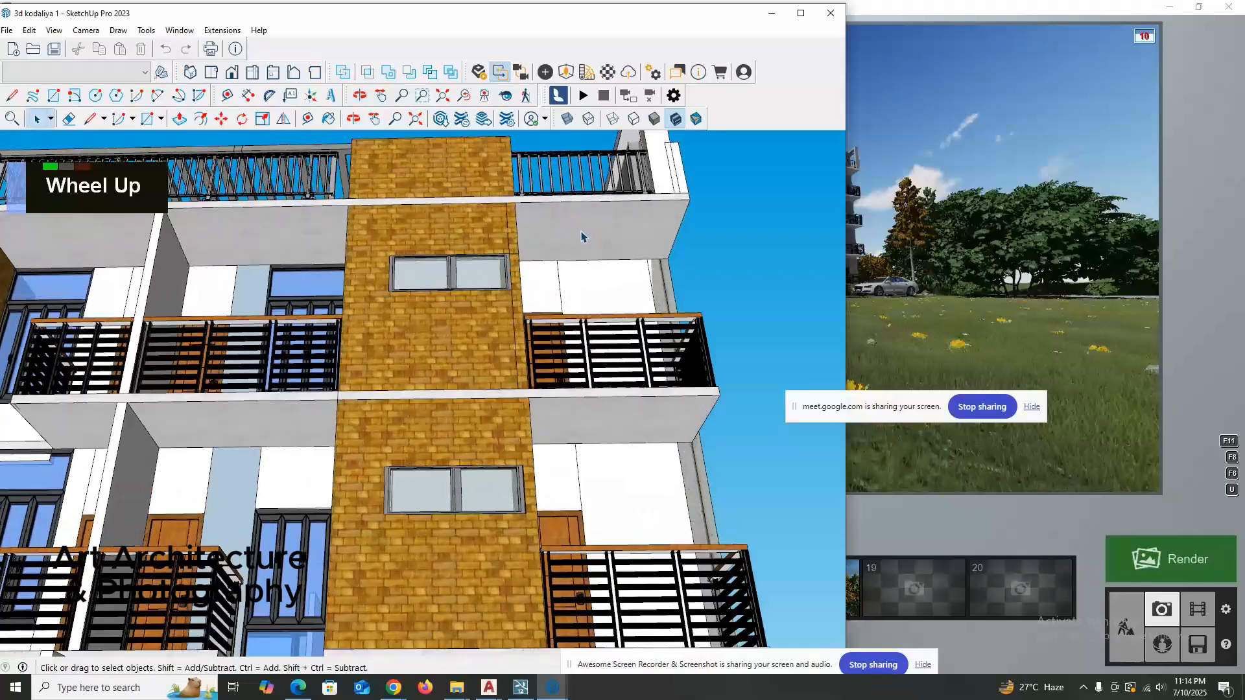
middle_click(574, 235)
key(r)
key(e)
key(c)
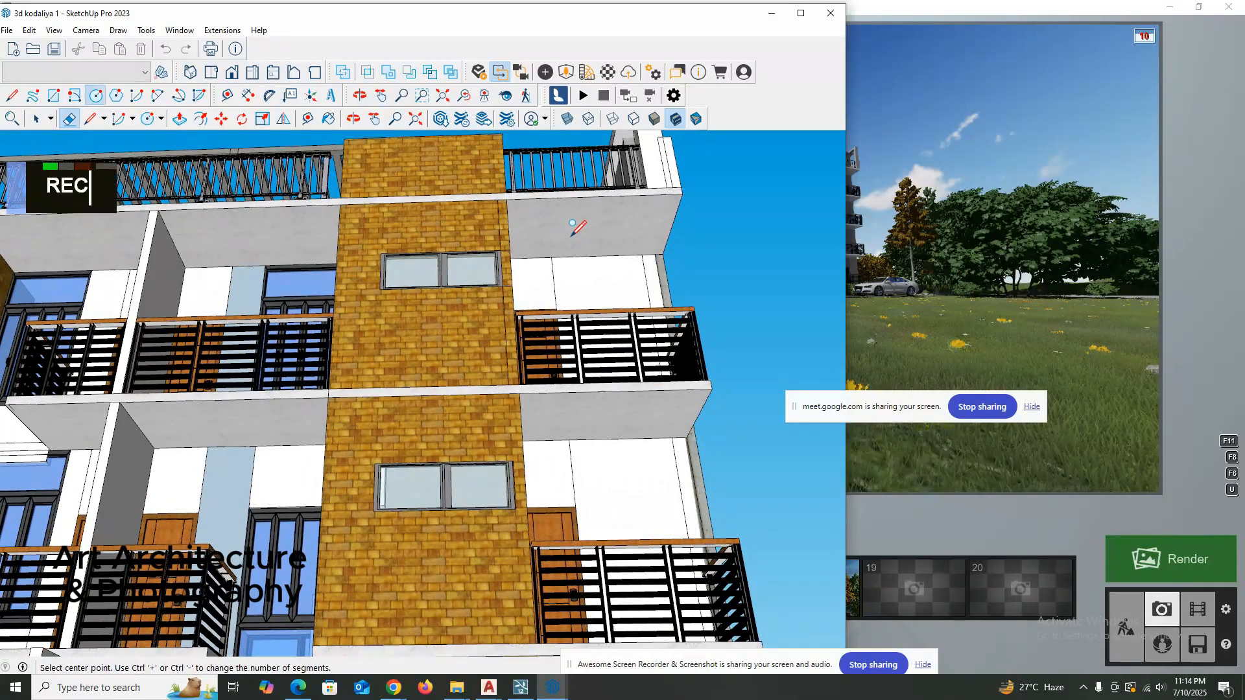
key(space)
key(Escape)
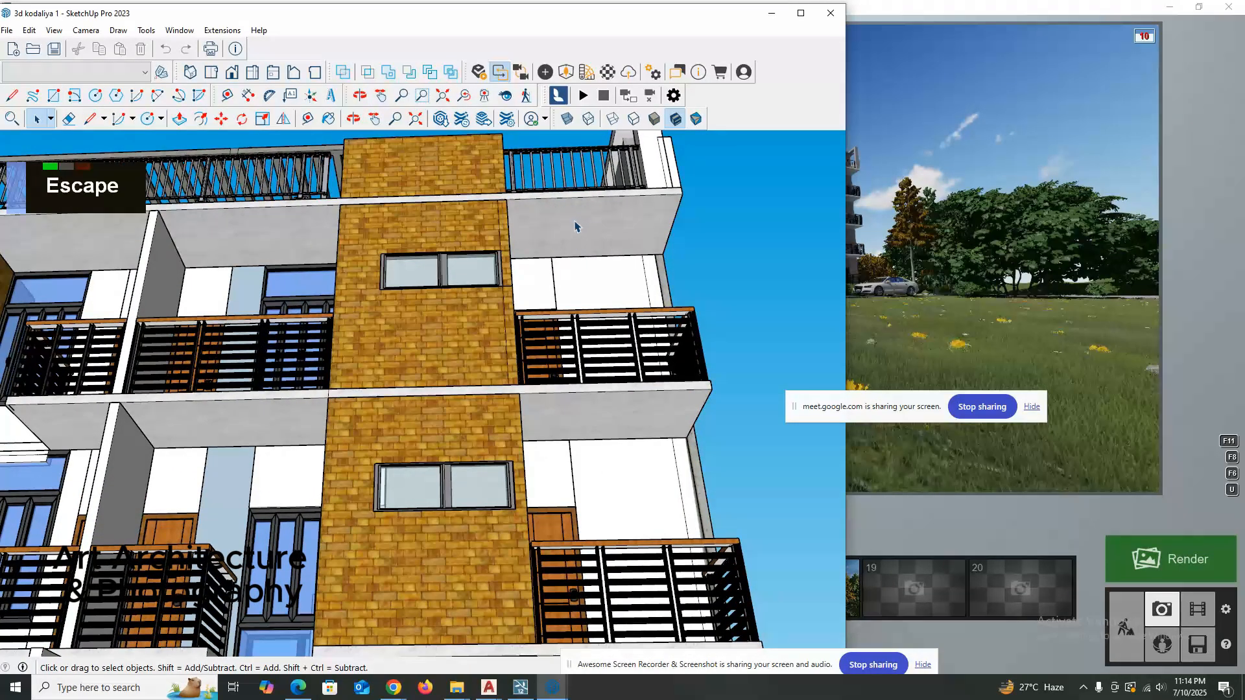
double_click(698, 230)
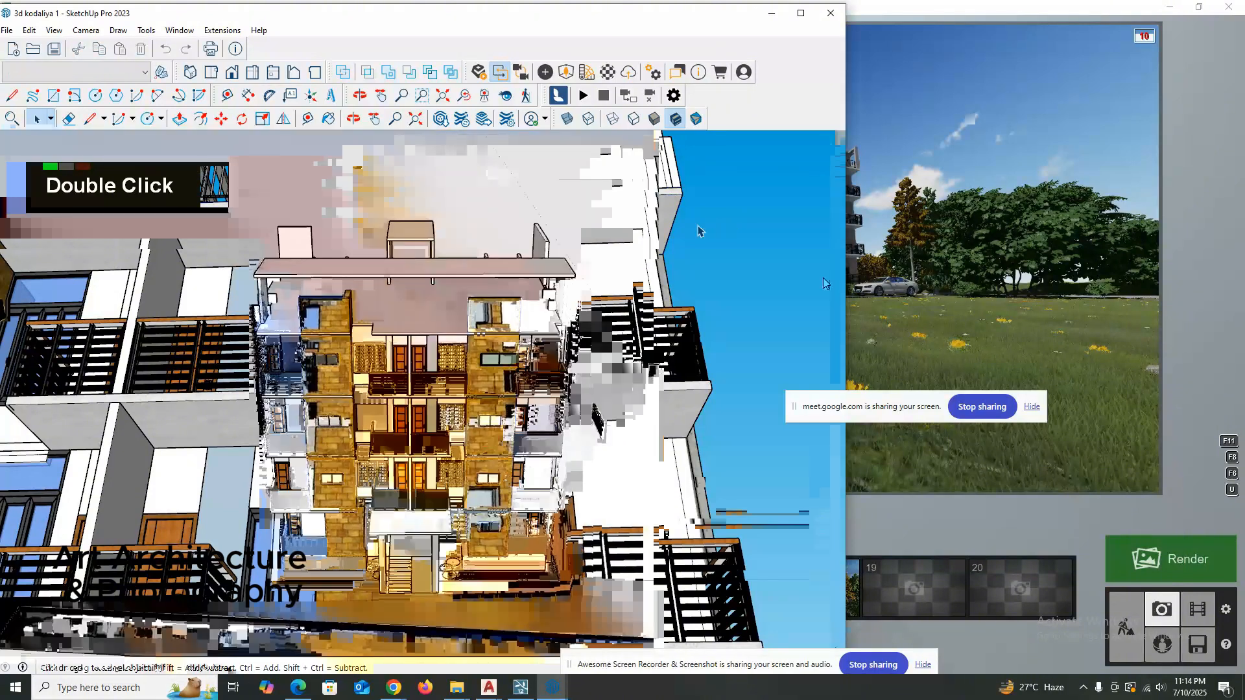
key(r)
key(e)
key(Escape)
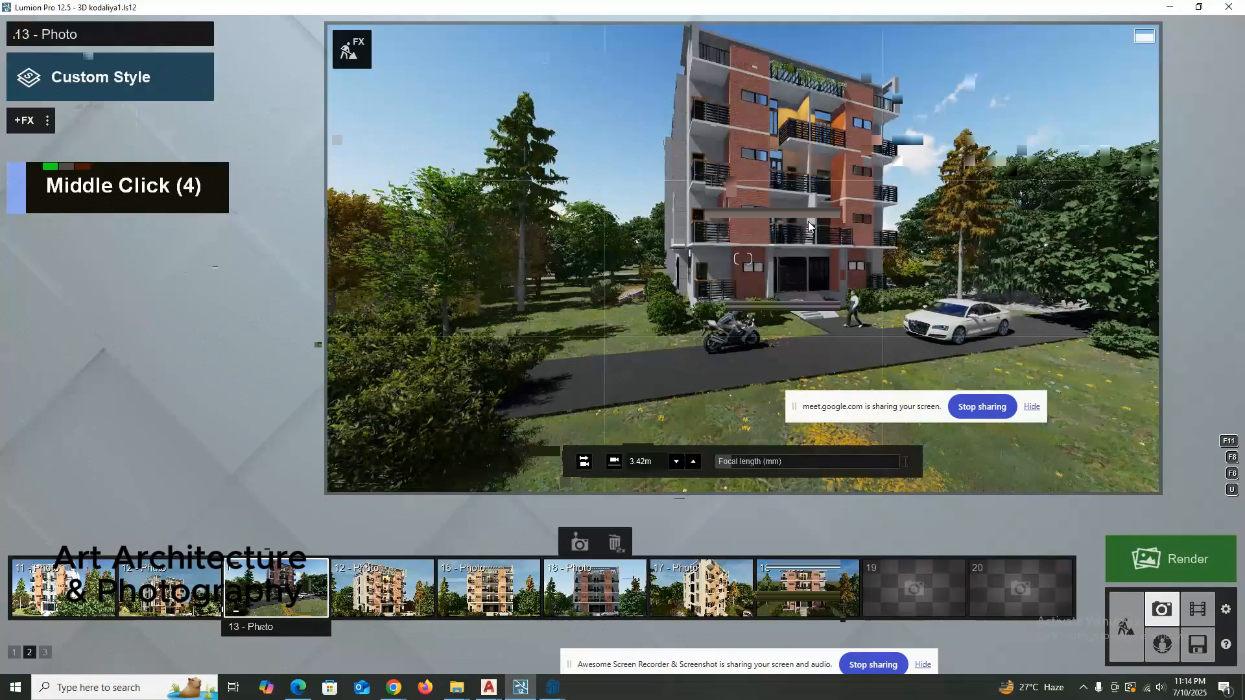
Draw a small rectangle on the top-floor end balcony's ceiling and pull it down into a box-shaped light fixture.
scroll(563, 214, up, 4)
key(q)
shift+right_drag(804, 264, 813, 256)
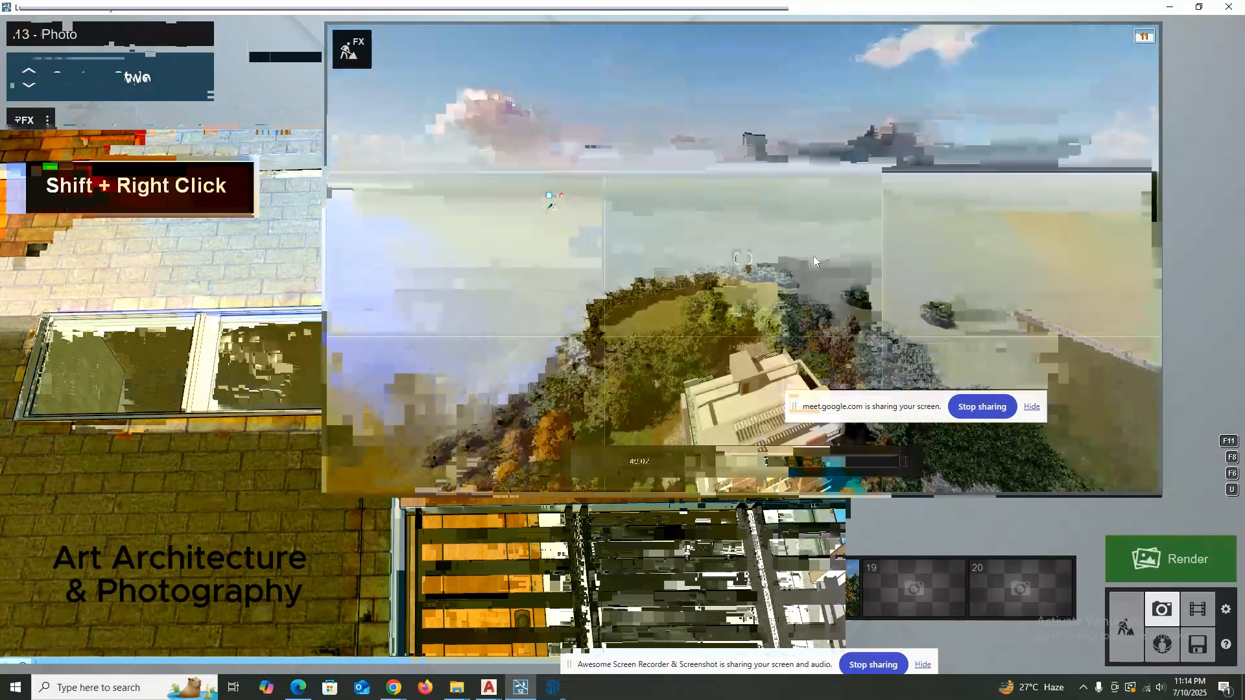
key(r)
click(548, 198)
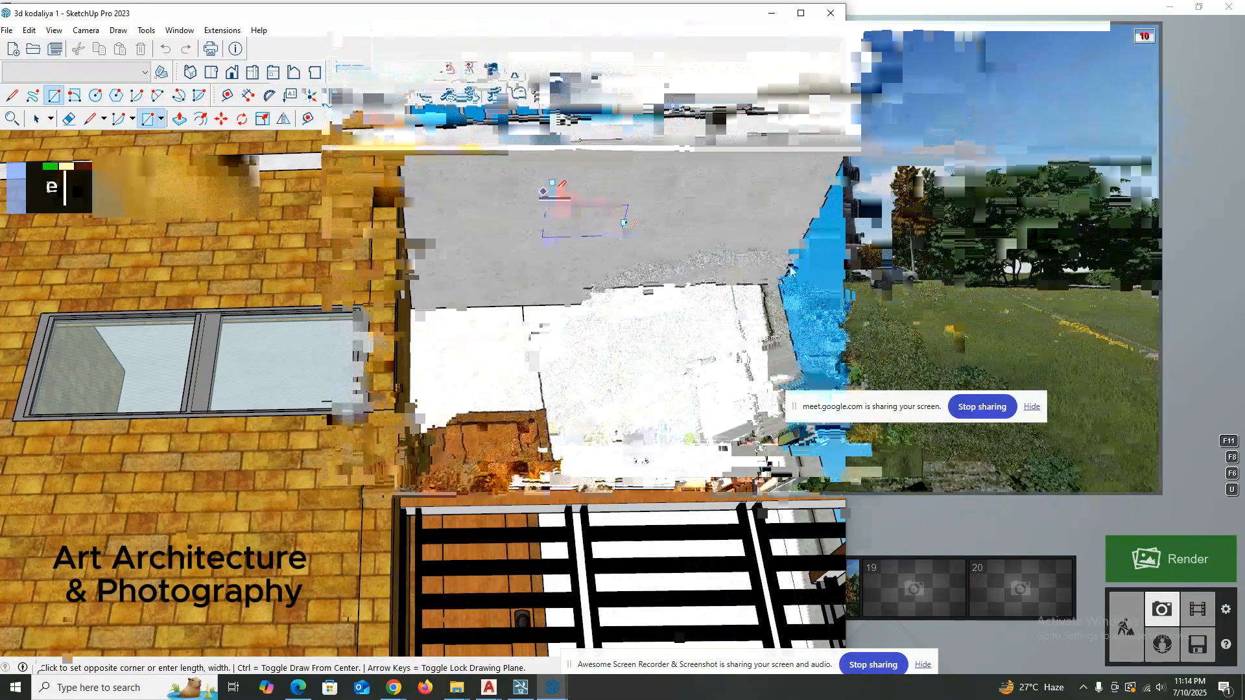
click(619, 234)
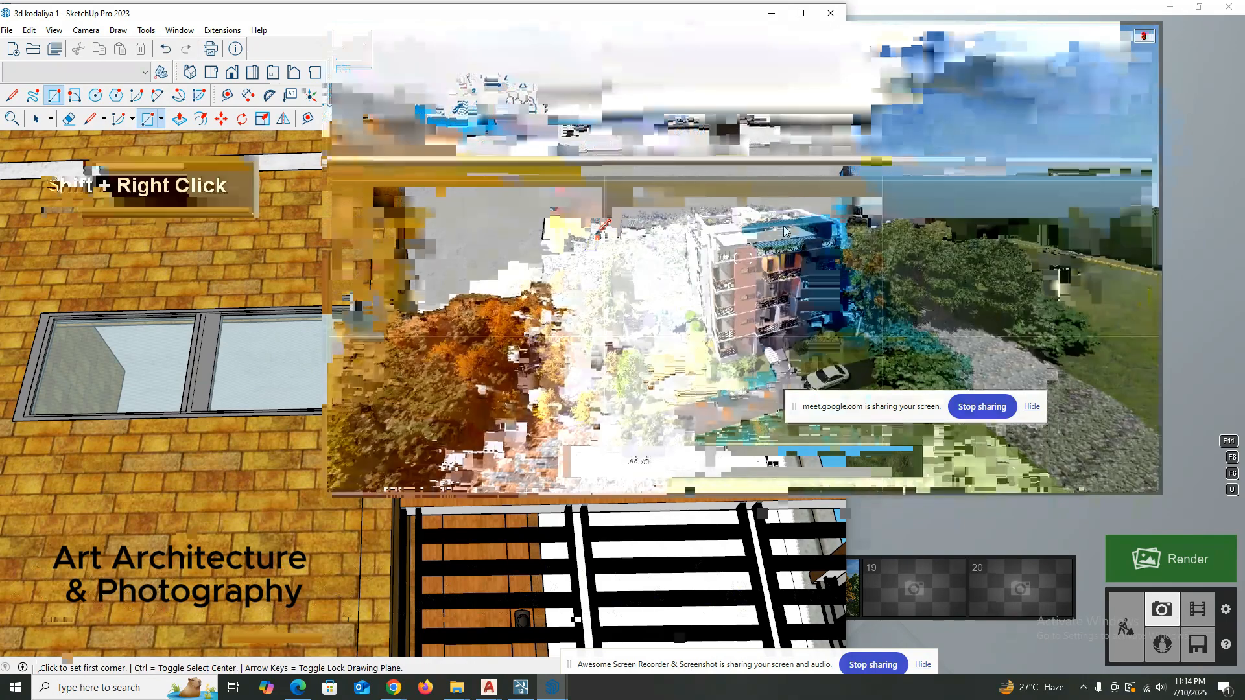
middle_drag(577, 238, 561, 219)
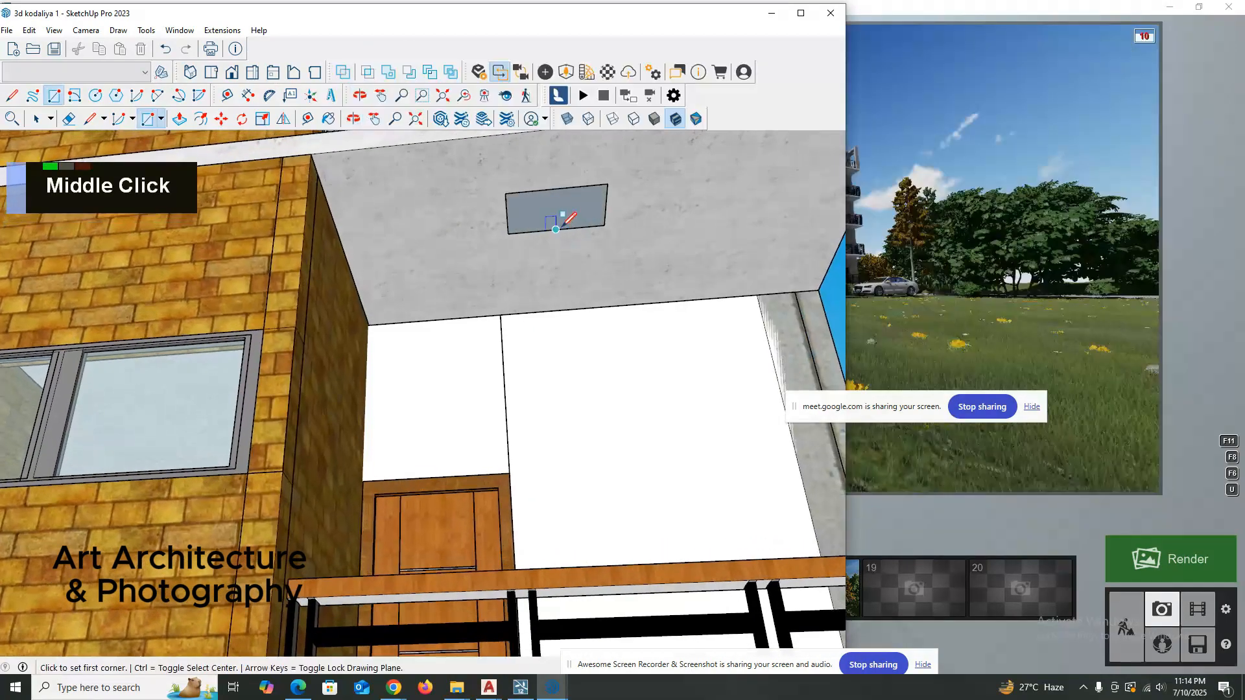
key(space)
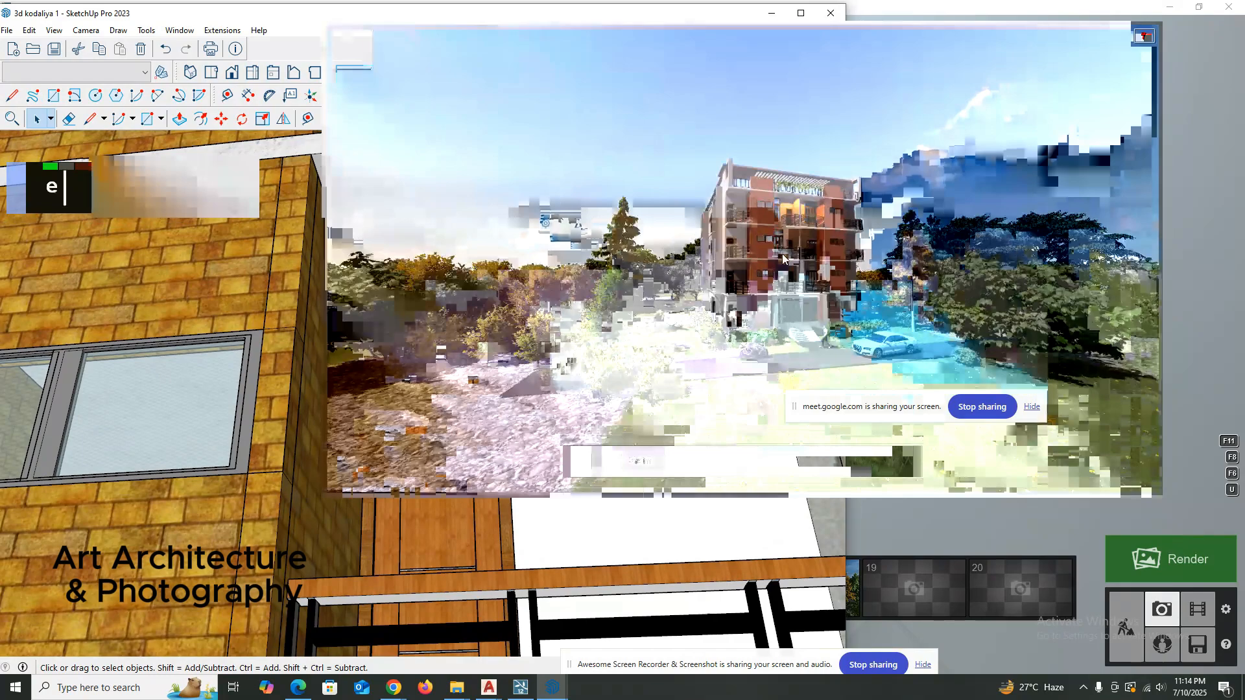
key(p)
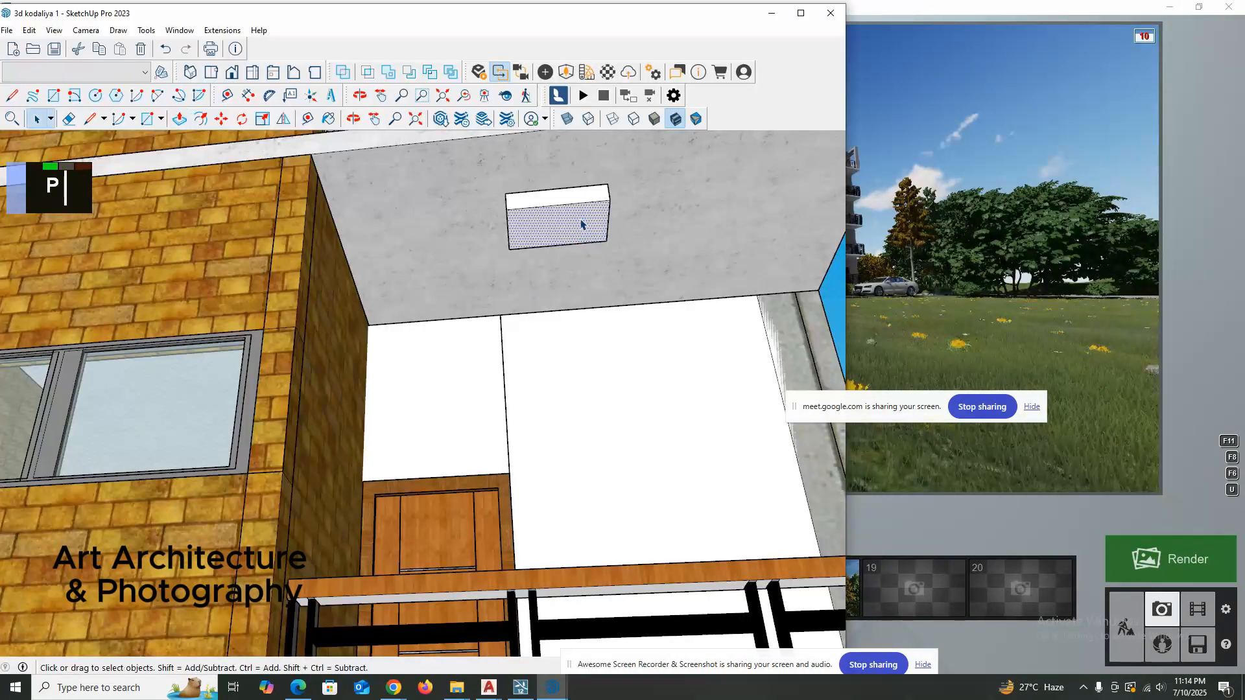
Review the 3d kodaliya 1 facade from a low angle and return to the ceiling of the top-floor end balcony.
middle_click(511, 372)
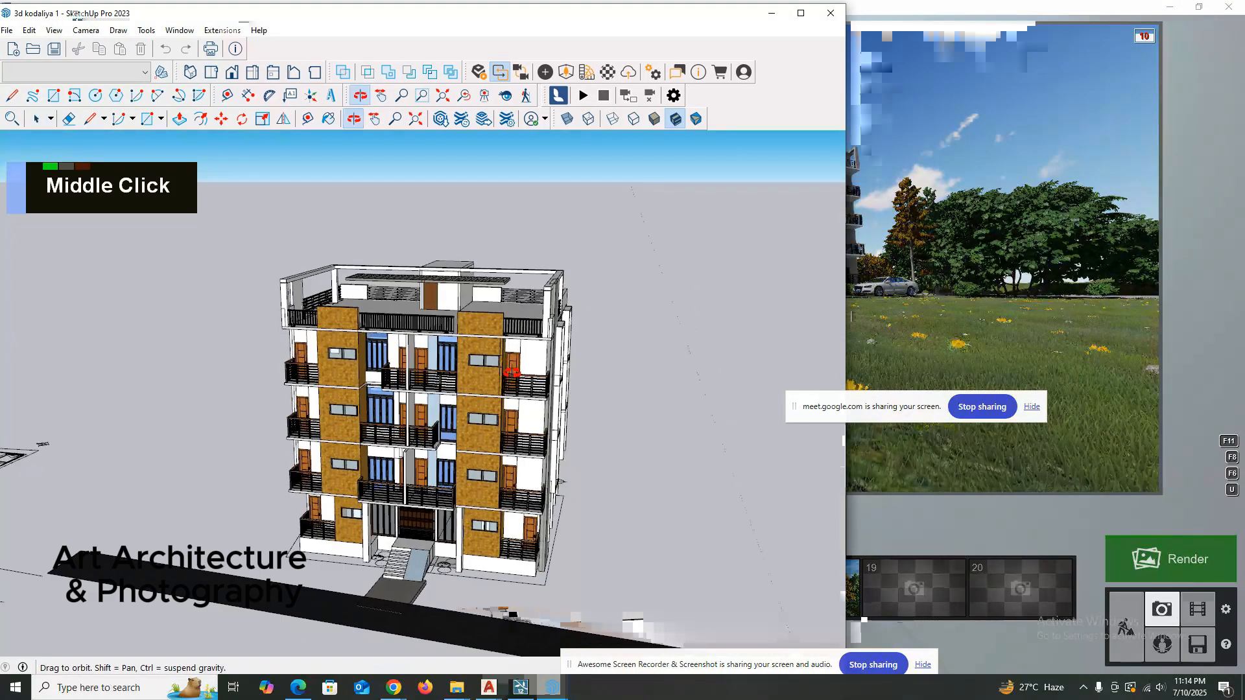
mouse_move(512, 372)
middle_down()
mouse_move(462, 220)
mouse_move(468, 153)
middle_up()
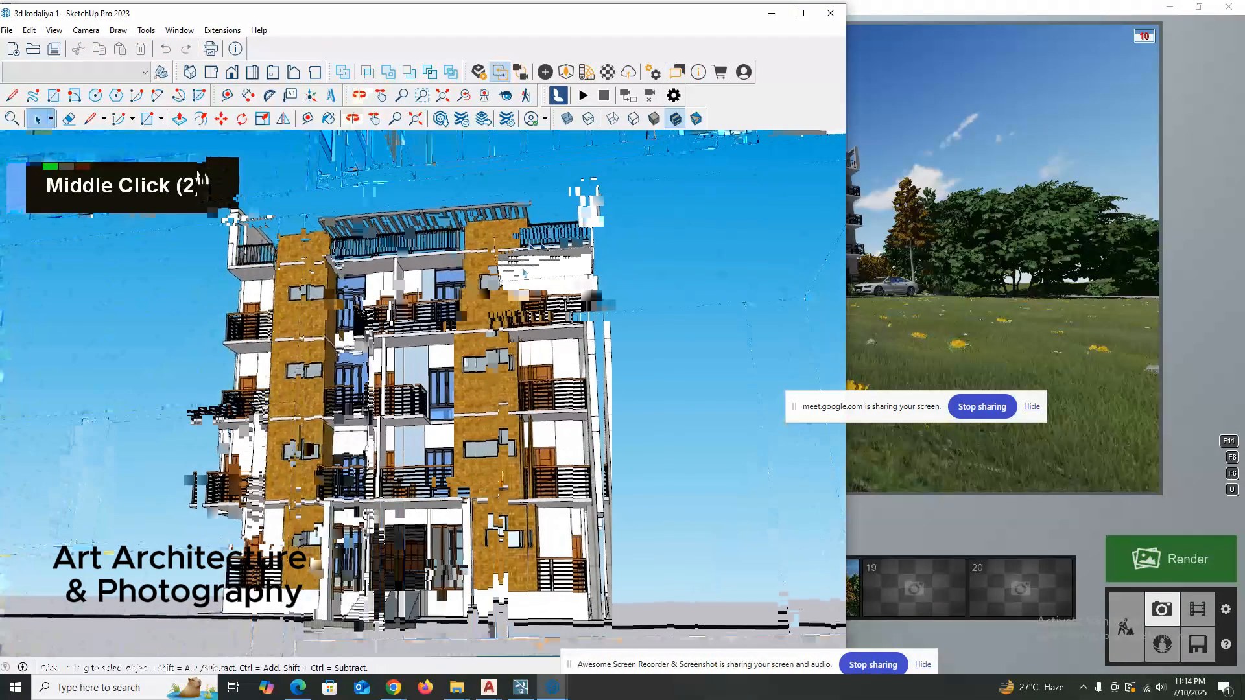
scroll(548, 260, up, 3)
middle_drag(548, 259, 549, 245)
scroll(548, 245, up, 10)
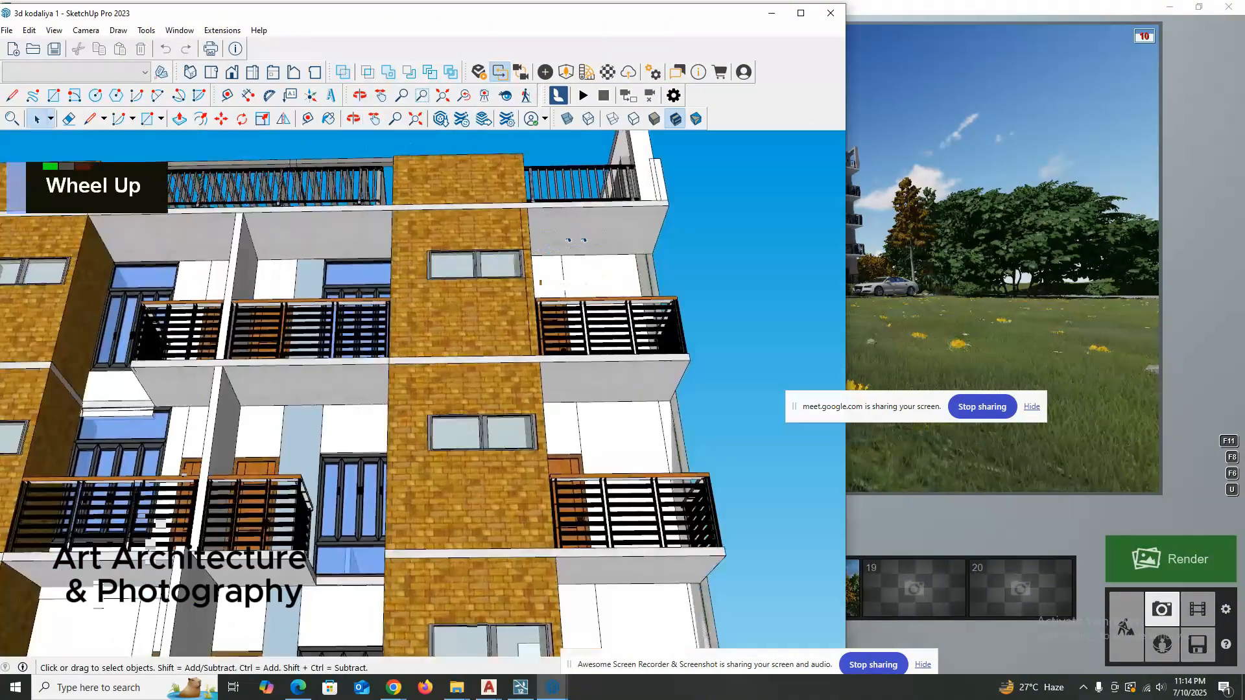
double_click(573, 227)
key(e)
key(Escape)
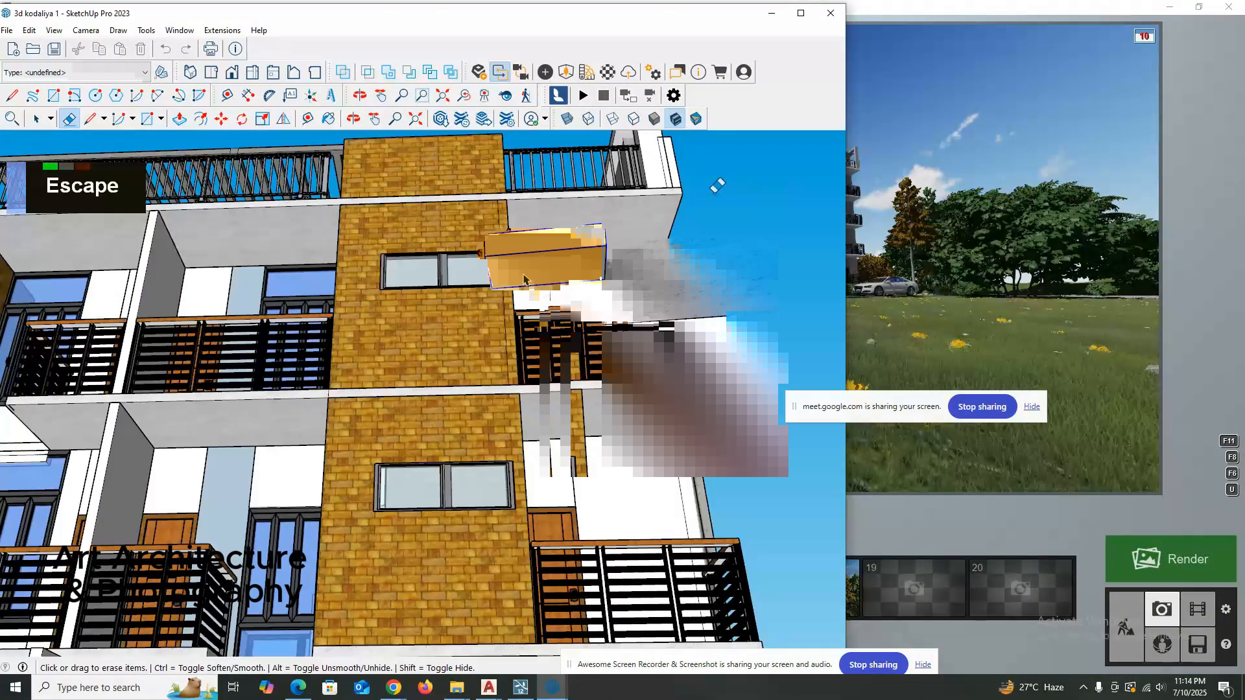
Select the small box on the balcony ceiling and paint it with the Color A02 material.
middle_drag(717, 184, 542, 231)
key(space)
scroll(545, 243, up, 5)
click(563, 249)
key(b)
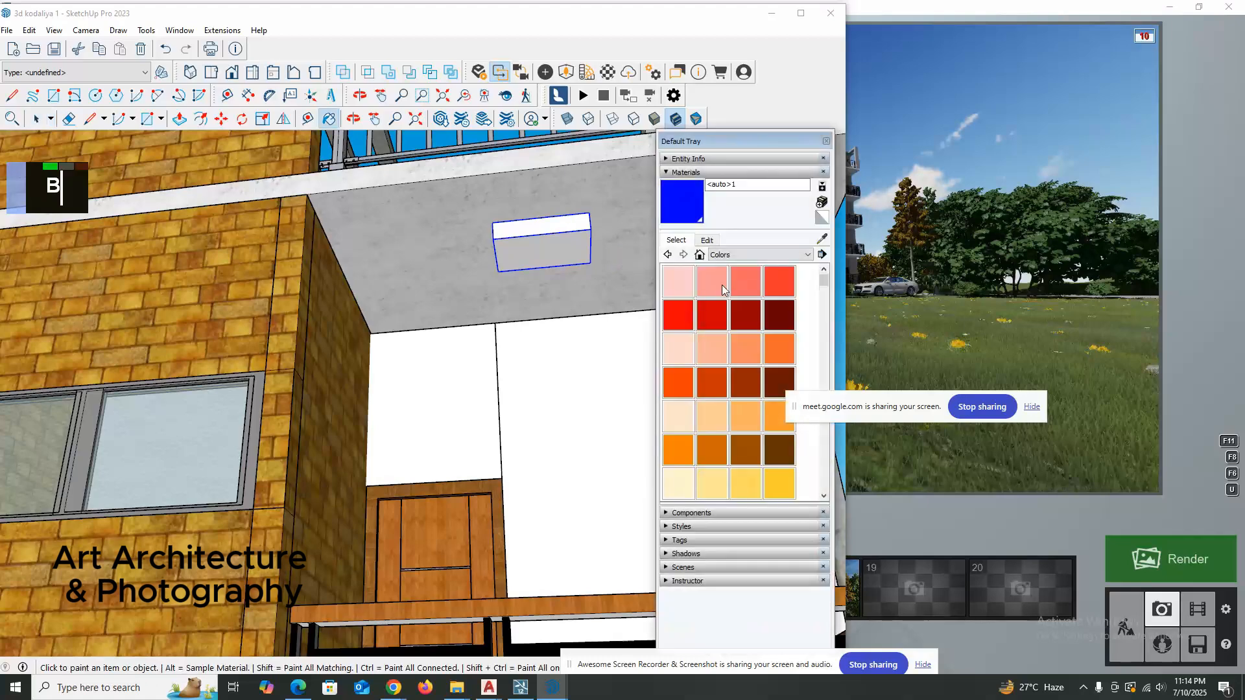
click(722, 285)
double_click(555, 233)
key(space)
scroll(695, 245, up, 2)
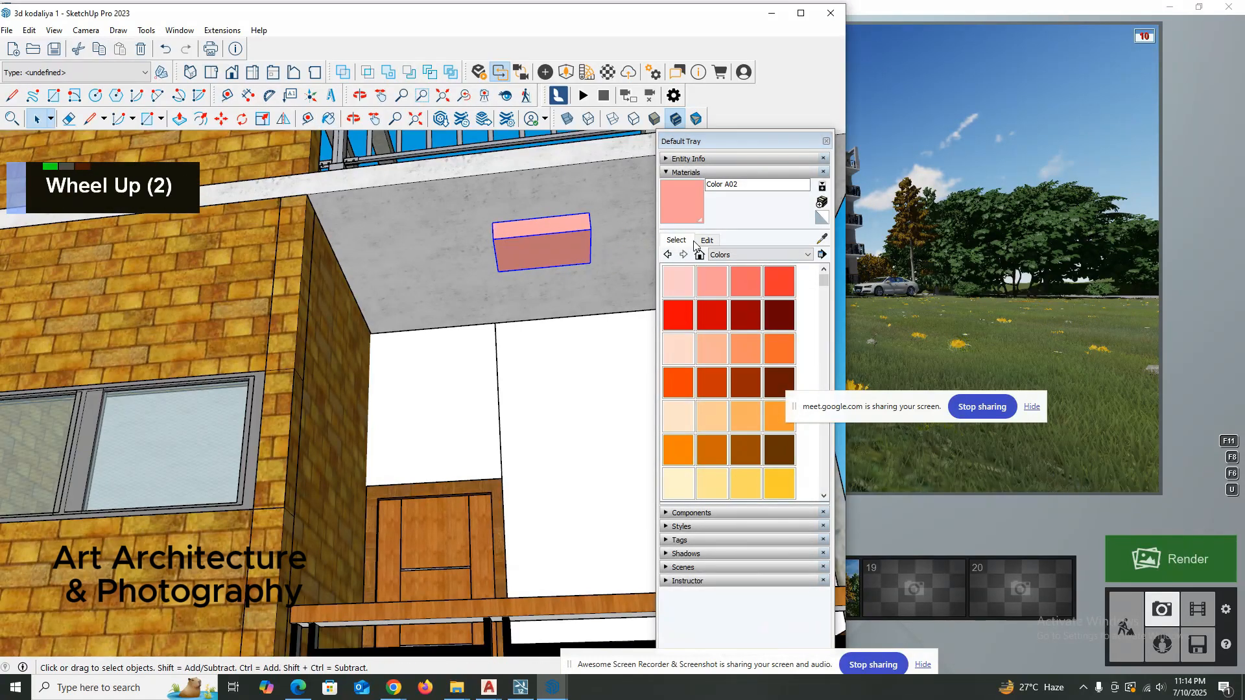
Darken the box's pink material to a brownish red and rename it "lIGHT 1".
key(r)
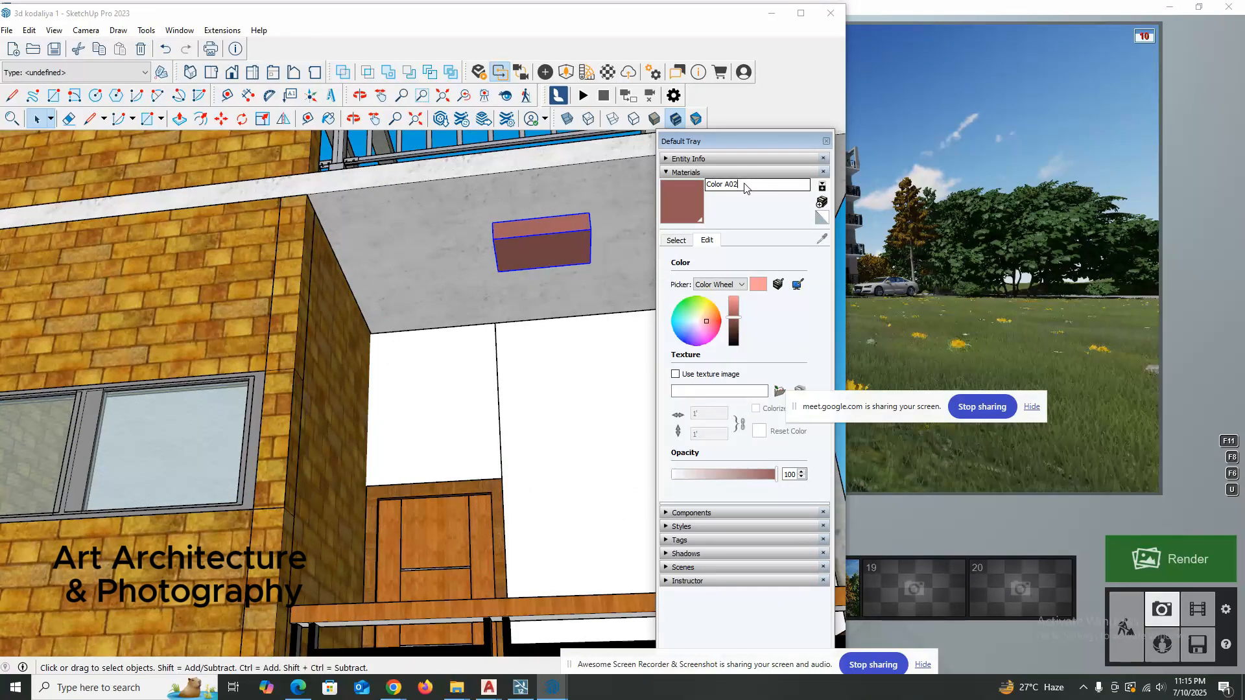
drag(743, 188, 702, 192)
text(l)
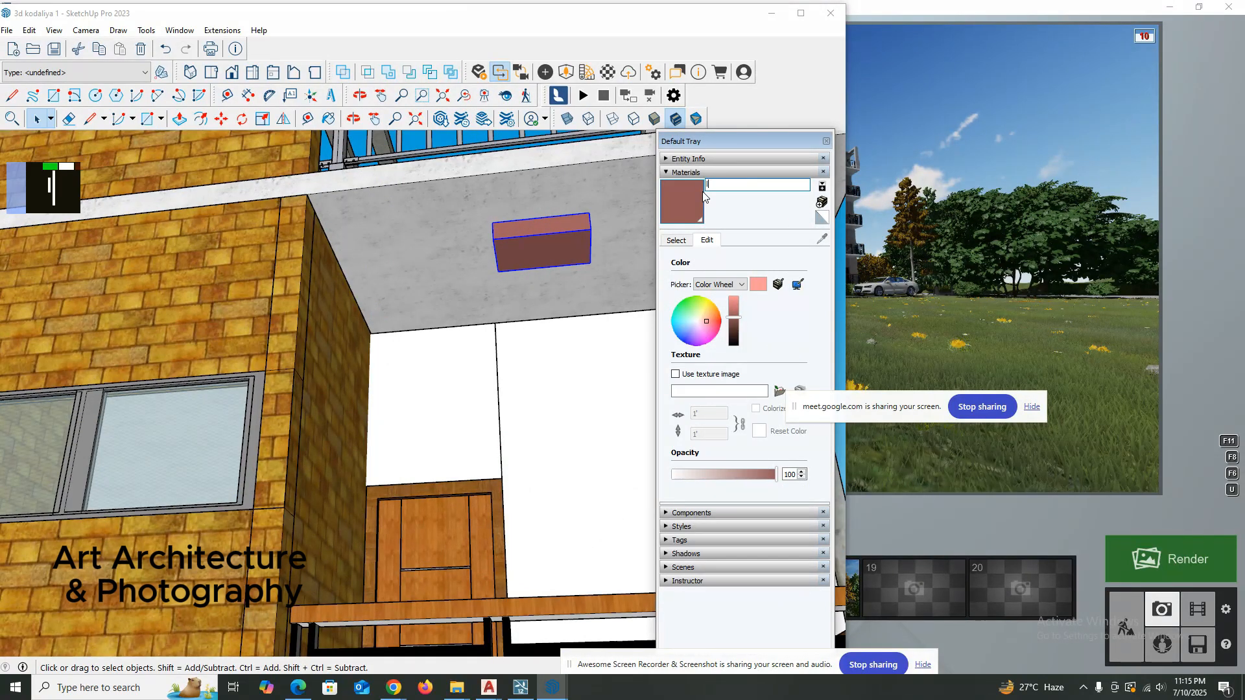
text(IGHT )
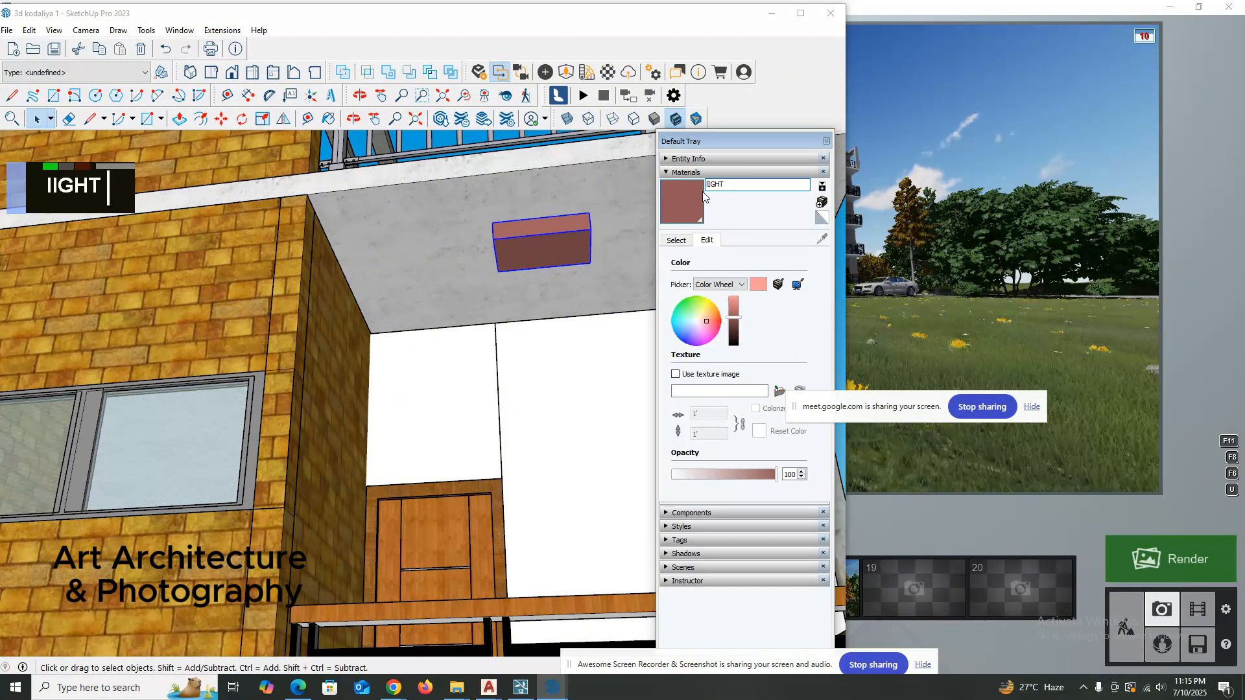
text(1)
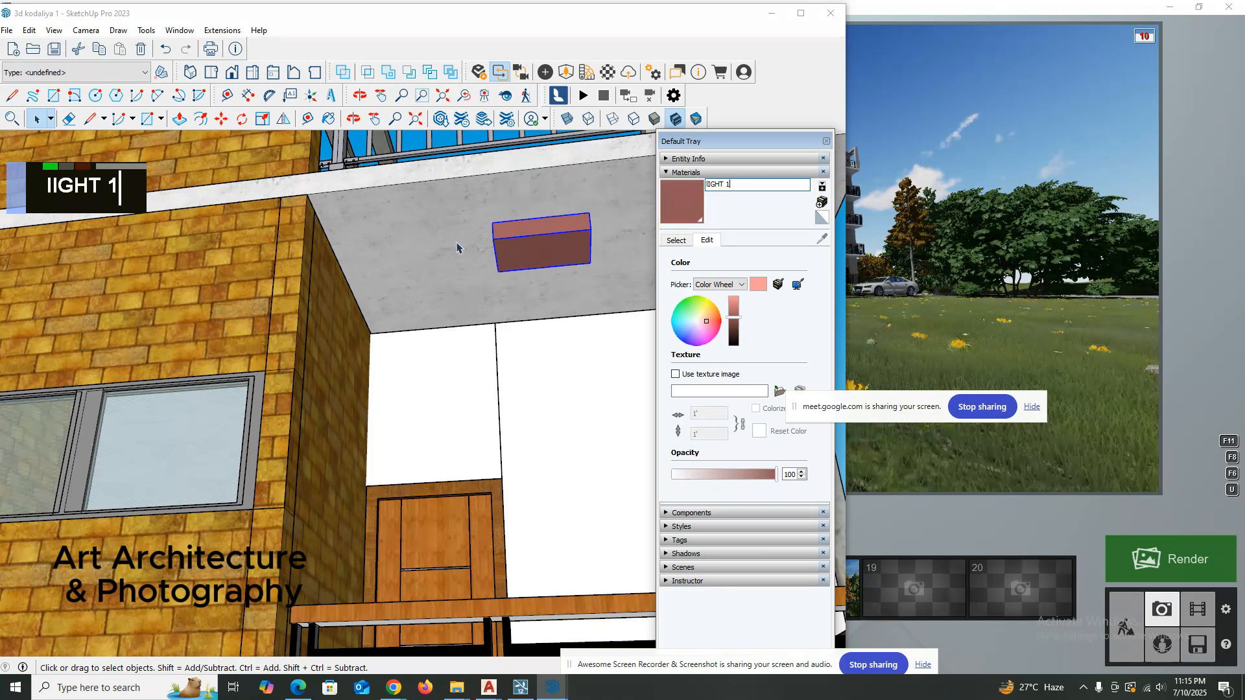
Examine the painted light box under the top-floor balcony slab from farther out and from other angles.
scroll(454, 246, down, 1)
key(space)
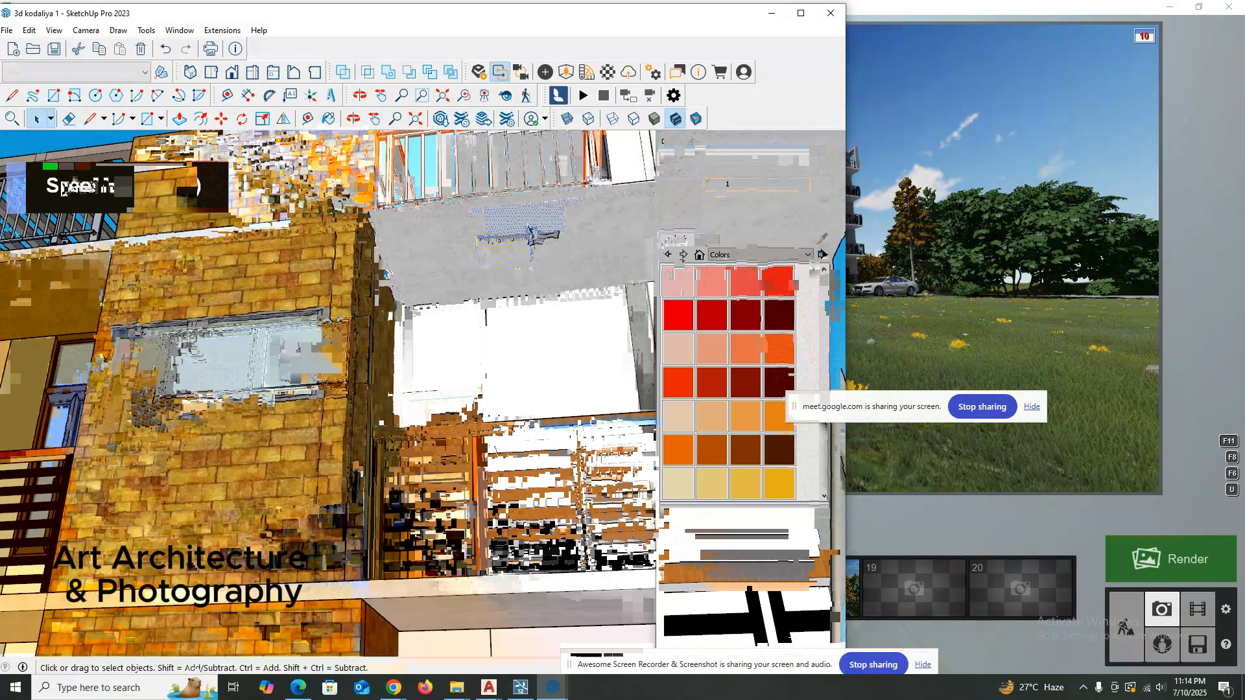
scroll(500, 267, down, 2)
scroll(500, 266, up, 1)
scroll(499, 267, up, 1)
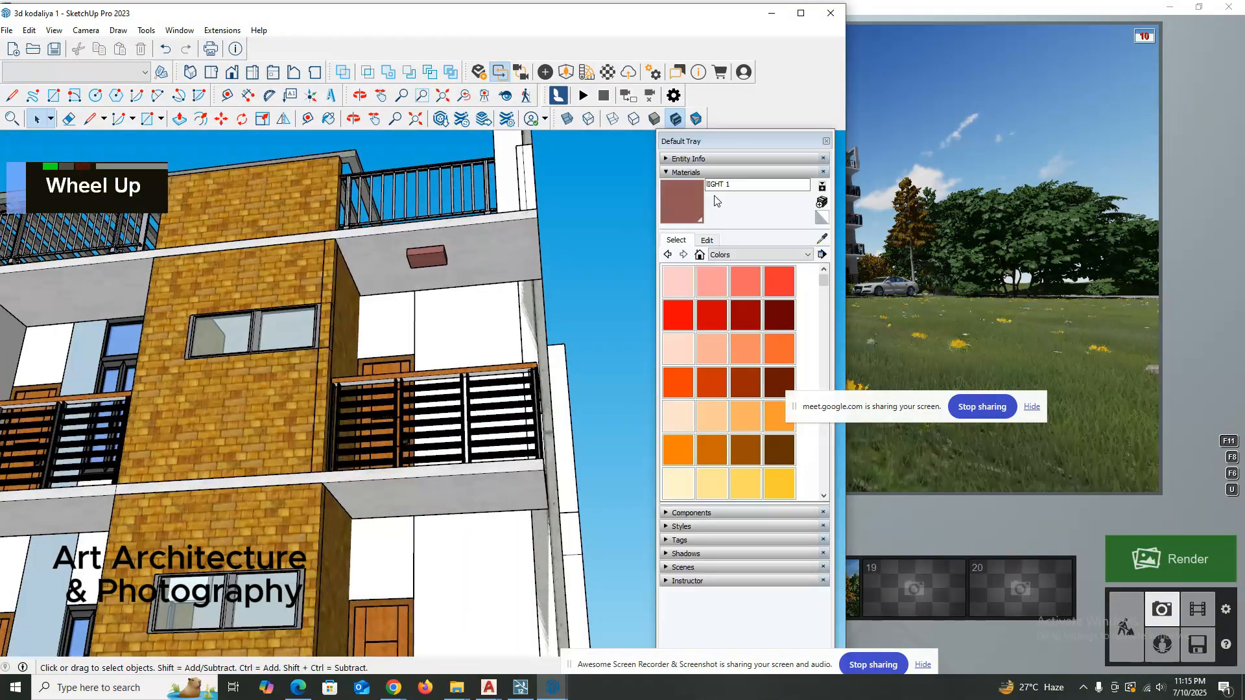
mouse_move(496, 252)
middle_down()
mouse_move(506, 259)
mouse_move(436, 273)
mouse_move(433, 288)
middle_up()
scroll(537, 268, down, 3)
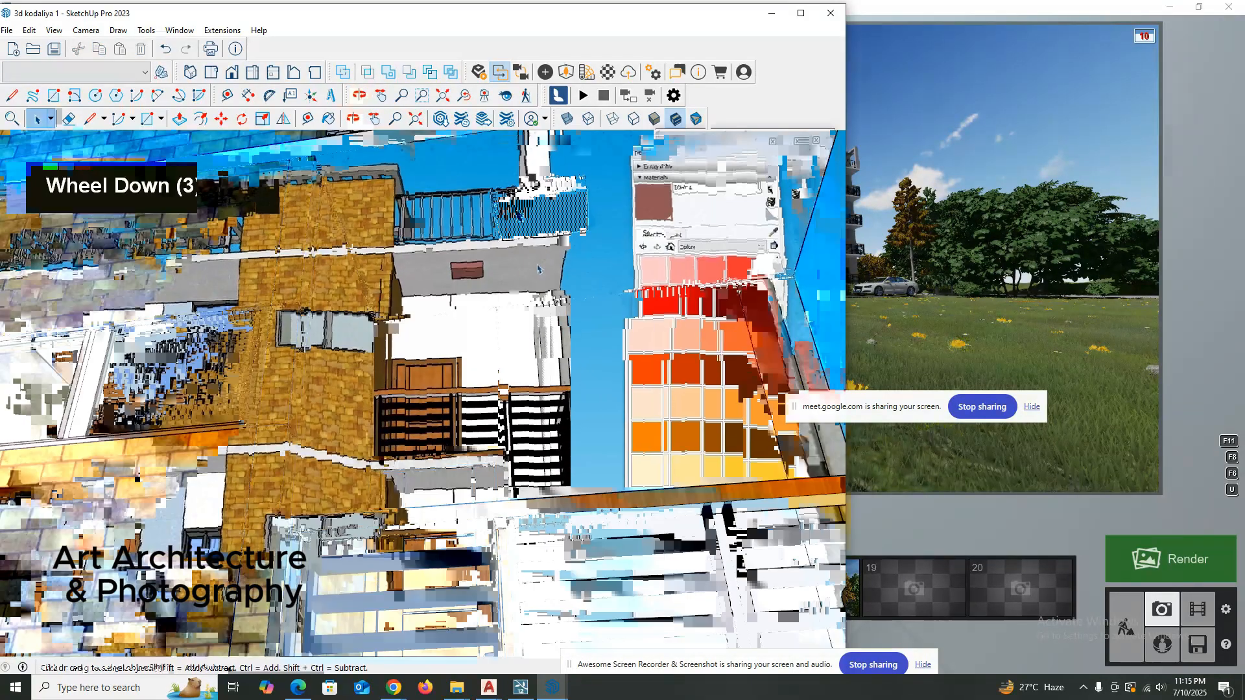
scroll(538, 268, down, 1)
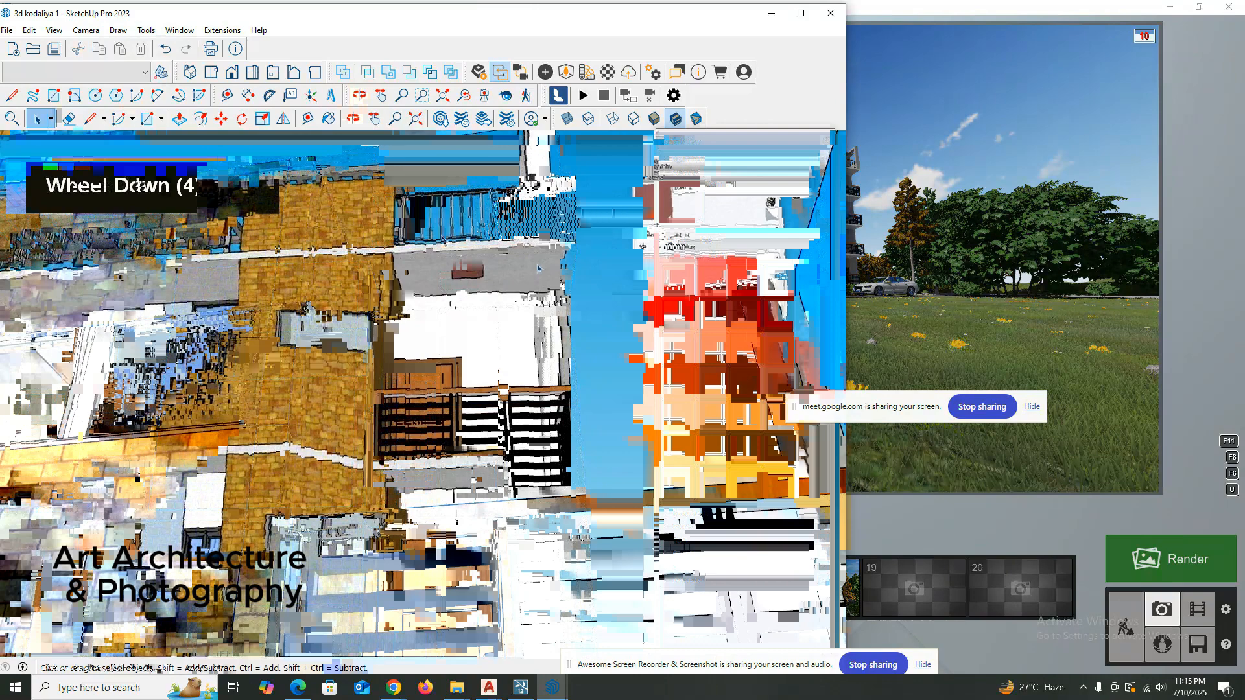
Group the geometry of the small light box on the top-floor end balcony's ceiling.
scroll(536, 266, down, 3)
middle_click(416, 244)
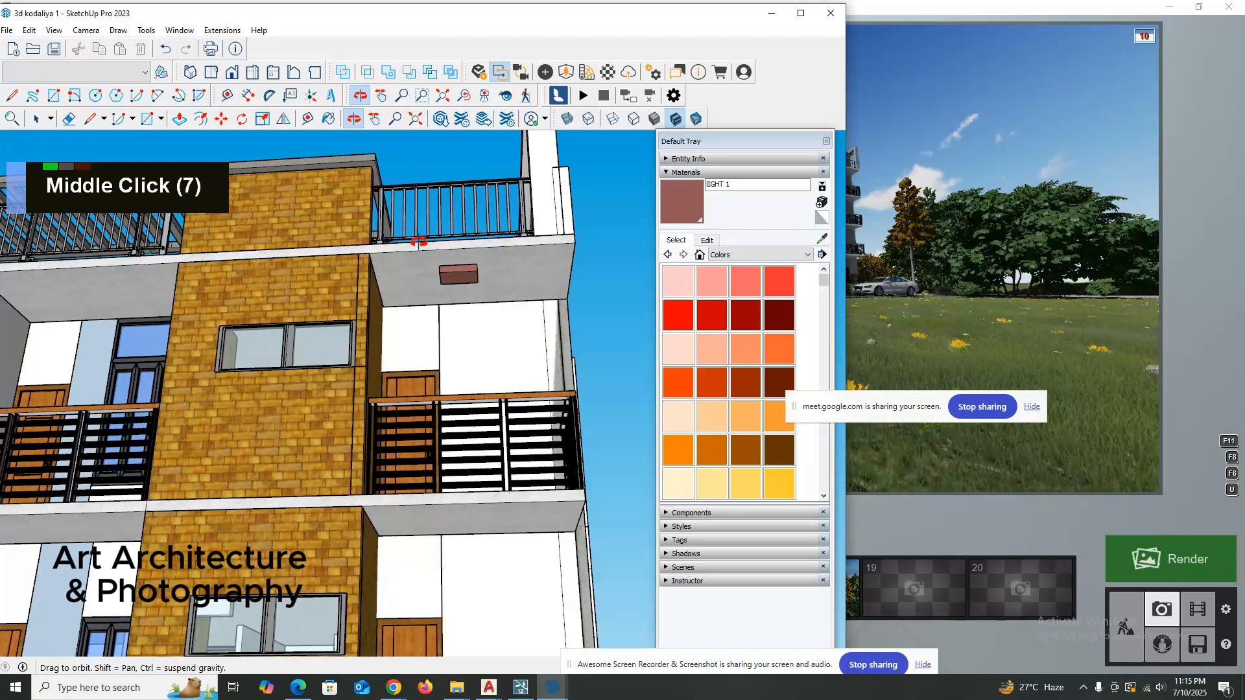
scroll(418, 242, up, 2)
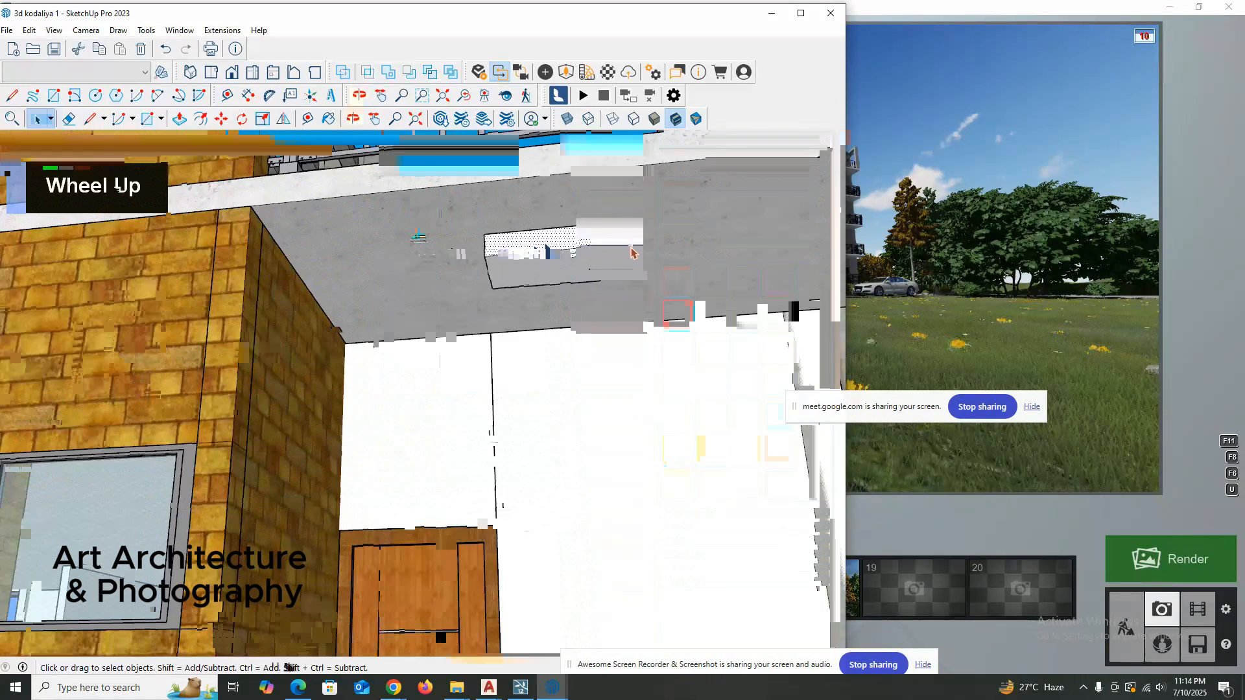
click(707, 240)
double_click(738, 320)
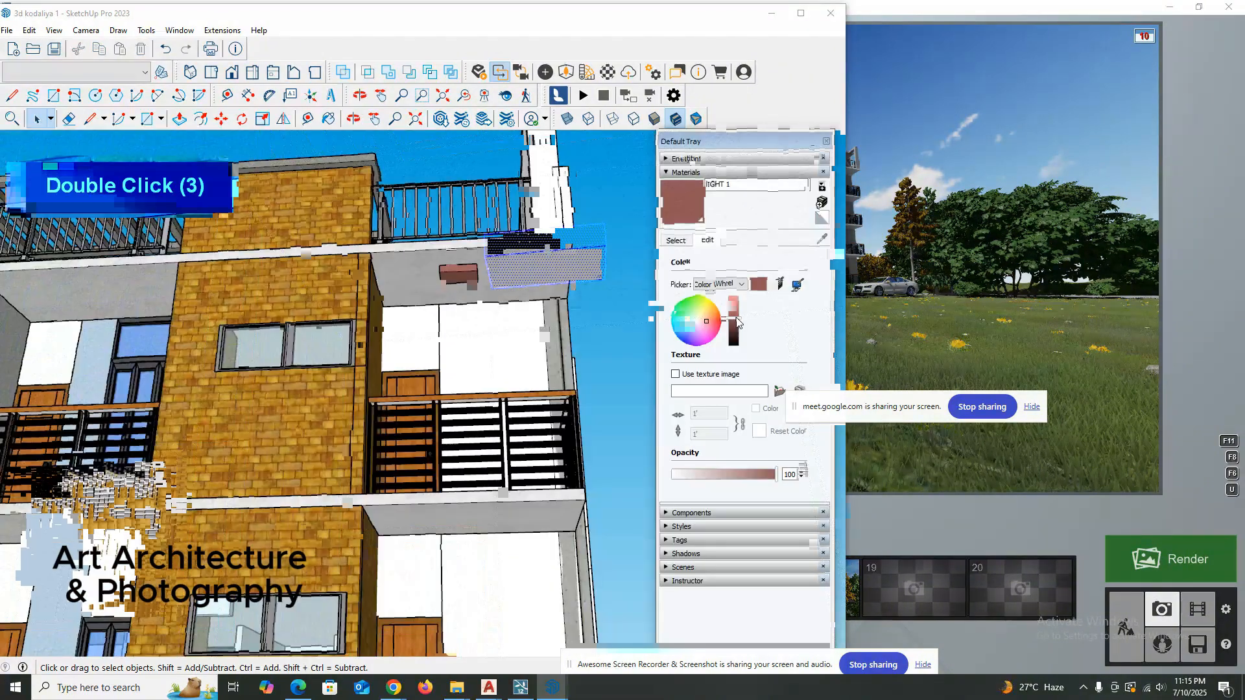
right_click(546, 245)
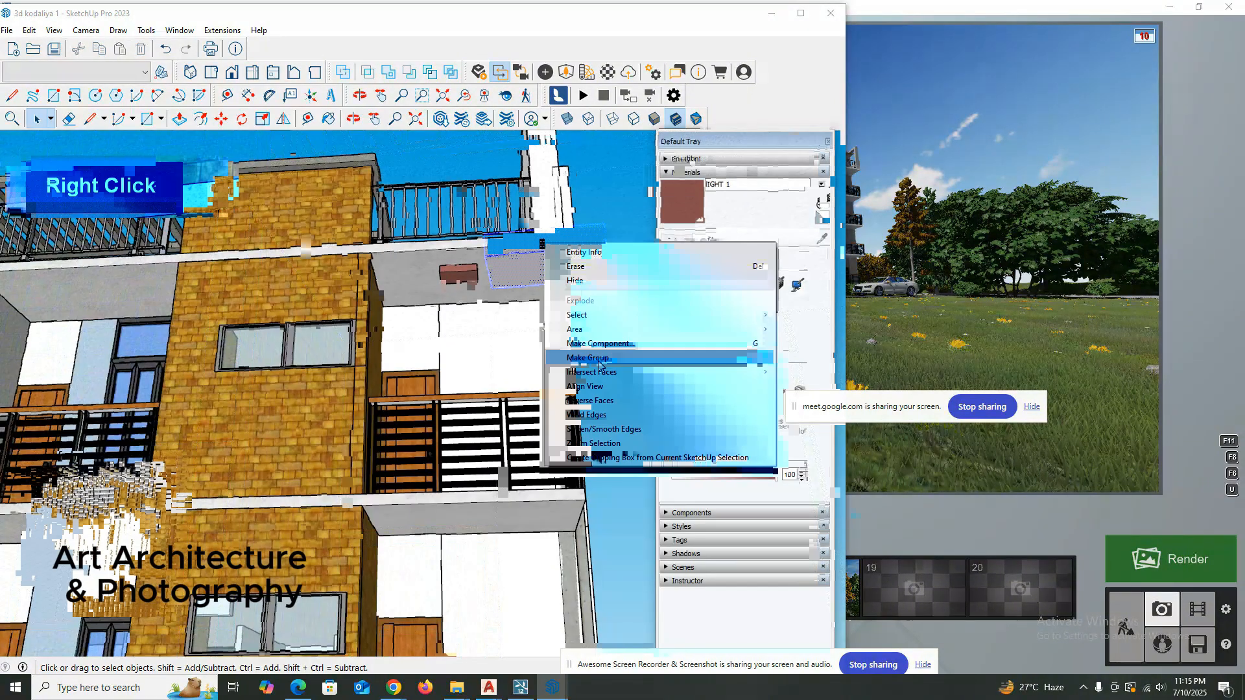
click(598, 364)
click(674, 240)
click(607, 244)
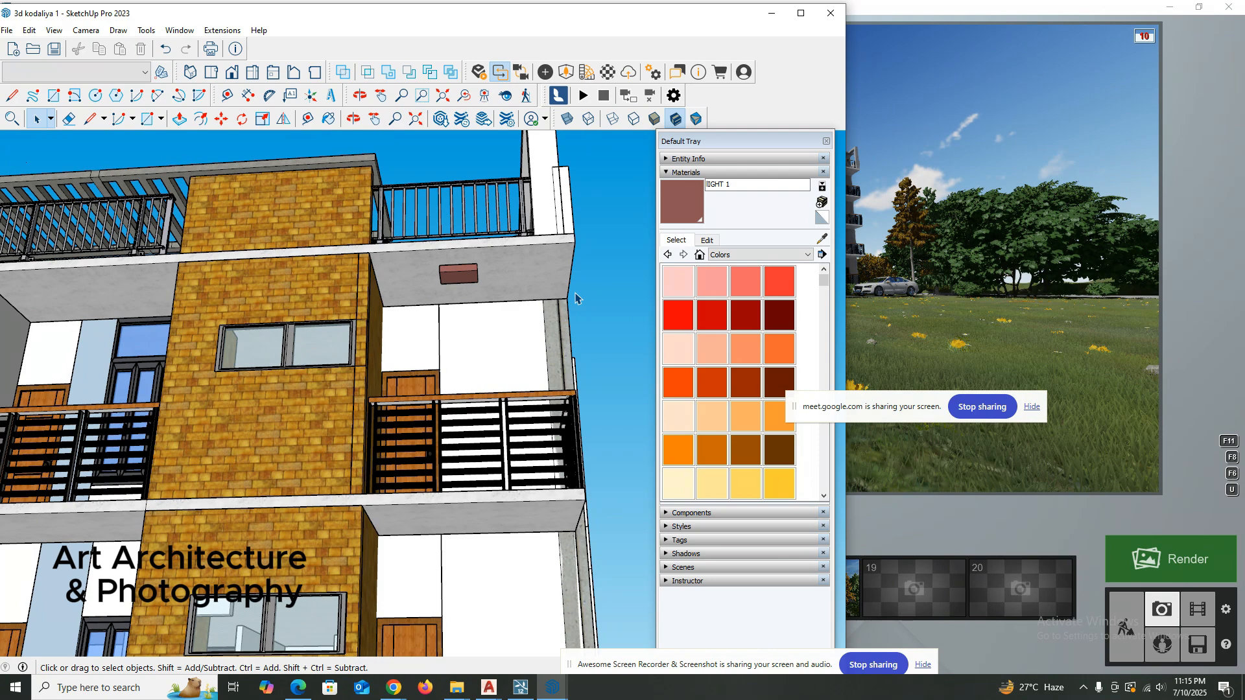
Paint the small light box on the top-floor balcony ceiling with Color A02.
middle_drag(575, 299, 542, 245)
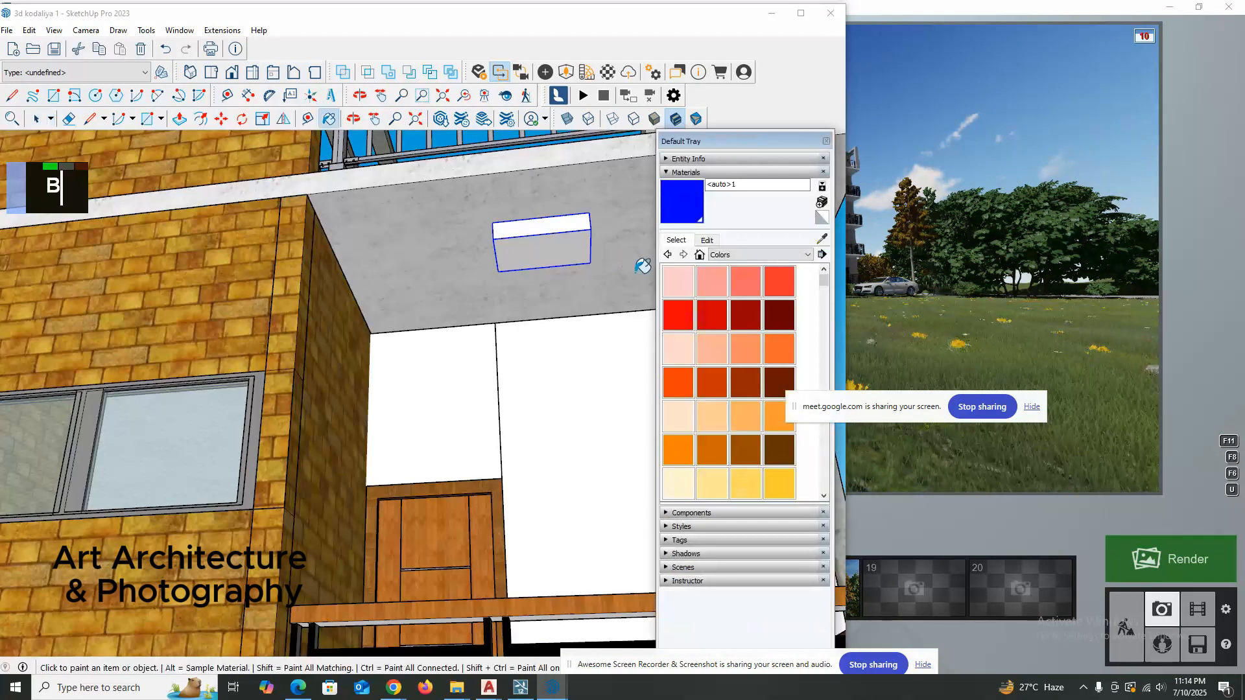
click(712, 280)
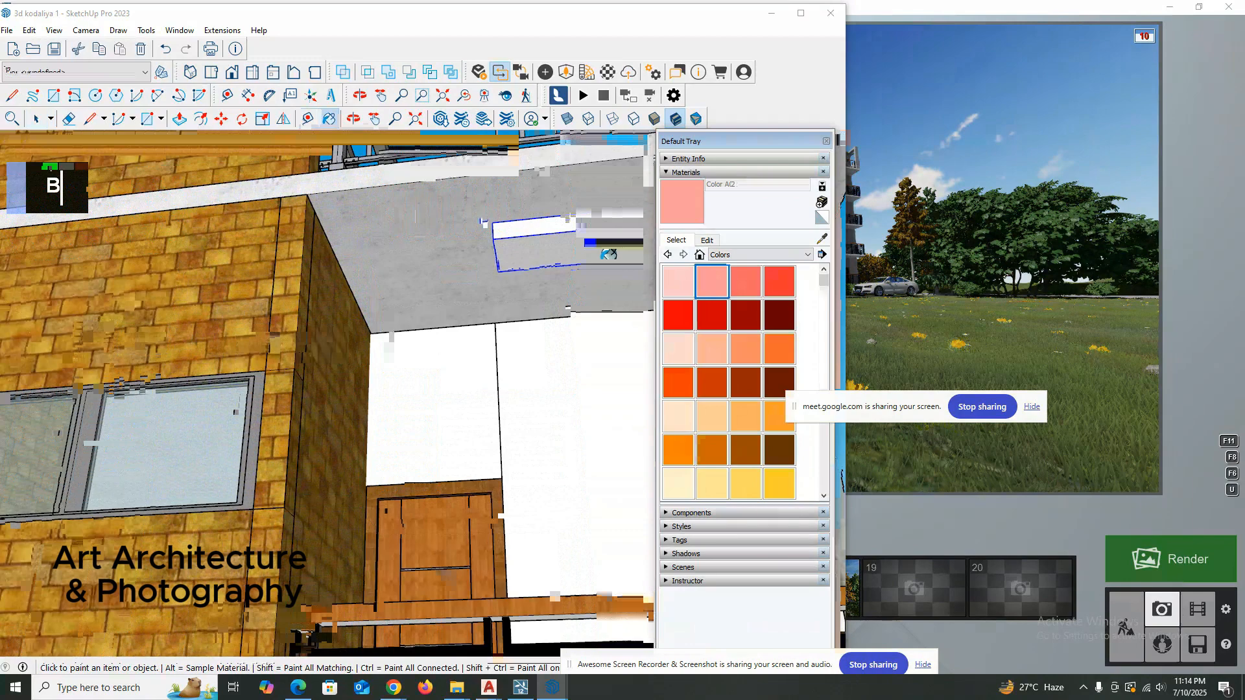
click(607, 256)
key(space)
scroll(738, 188, up, 2)
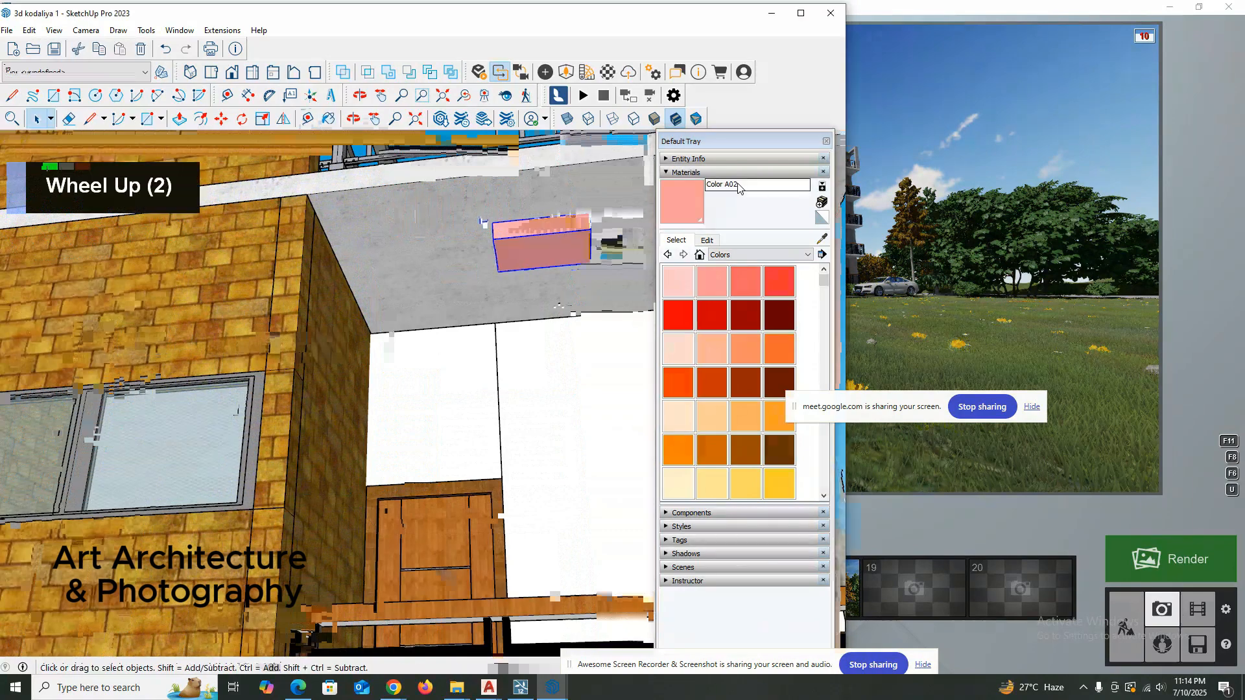
Darken the light box's Color A02 material to a brownish red and rename it "lIGHT 1".
click(711, 240)
drag(735, 301, 735, 318)
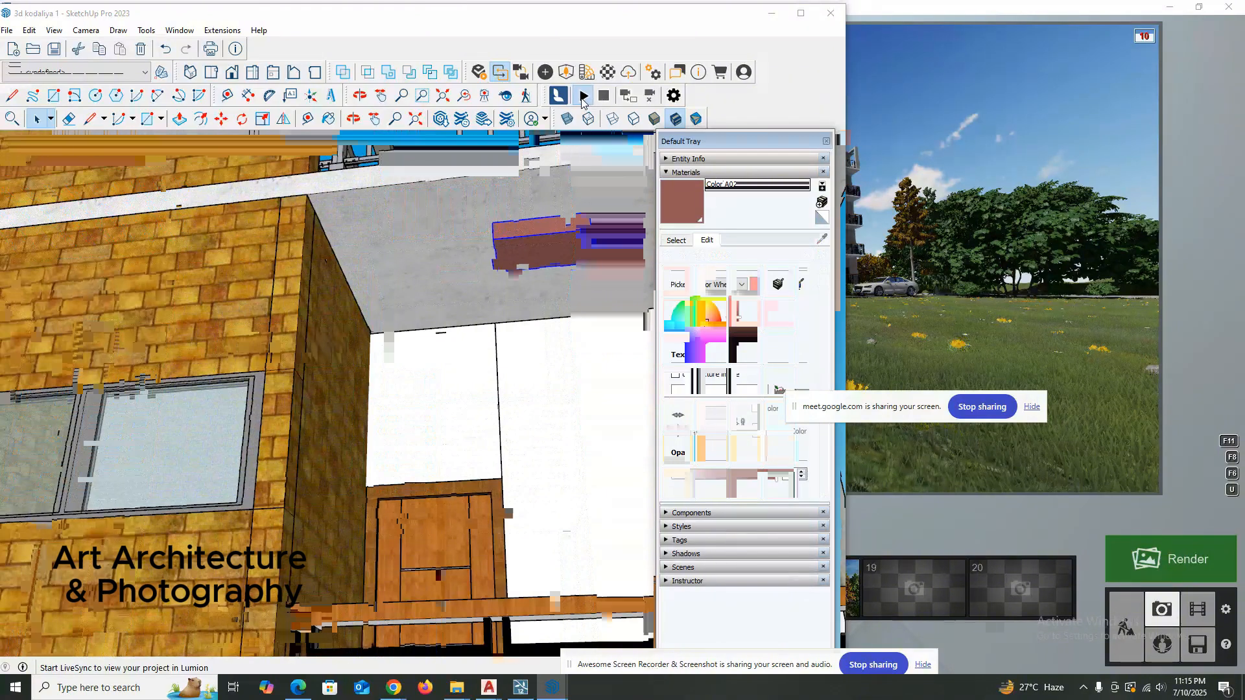
click(713, 185)
text(IIGH)
text(T 1)
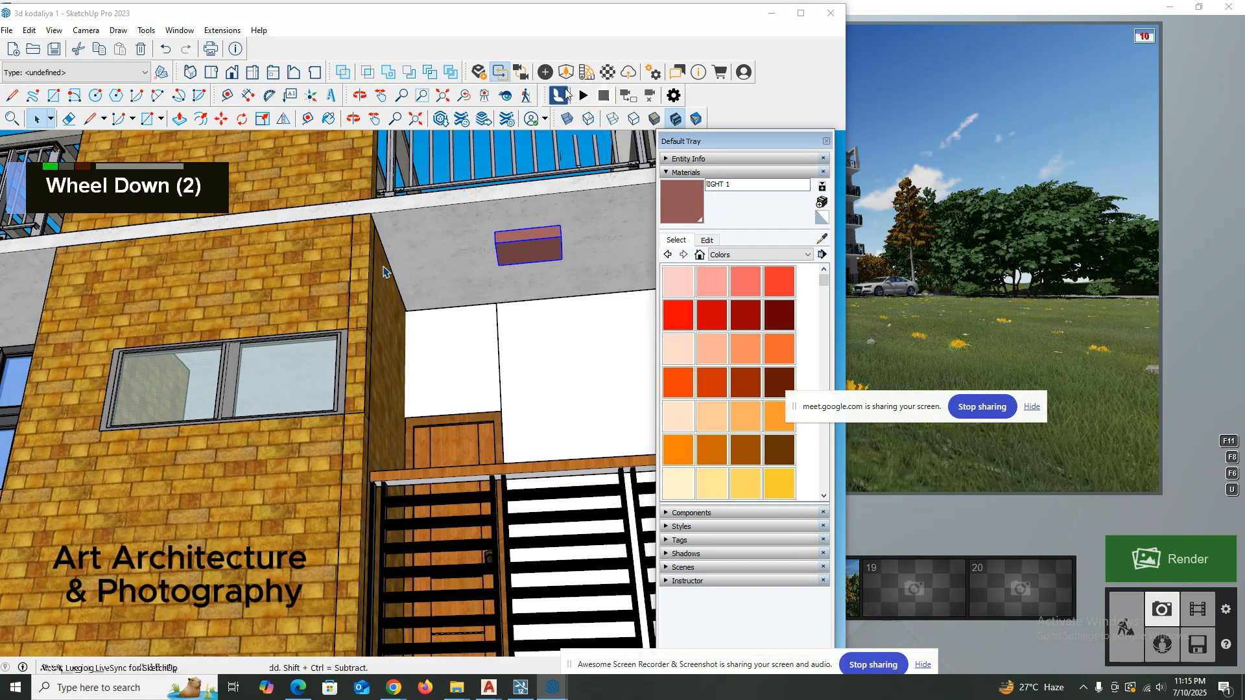
Save the 3d kodaliya 1 model with the painted light box.
click(606, 96)
scroll(628, 223, up, 2)
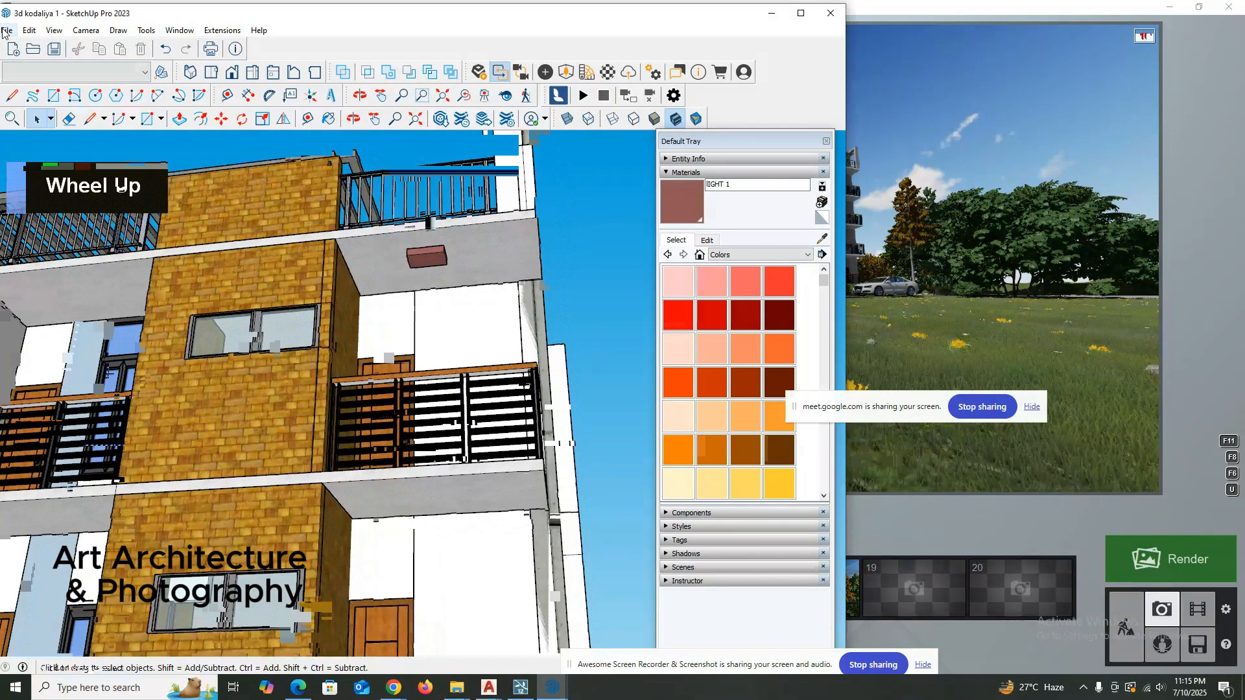
middle_drag(489, 246, 501, 250)
click(7, 30)
click(28, 99)
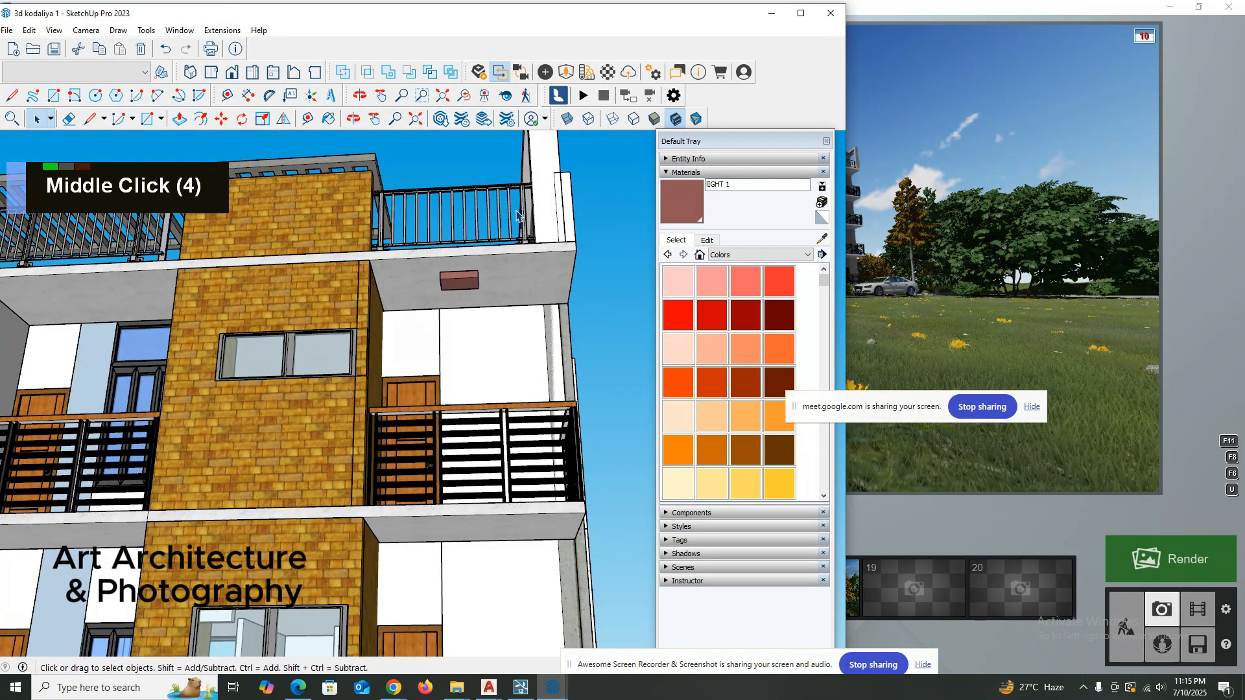
middle_drag(517, 216, 417, 244)
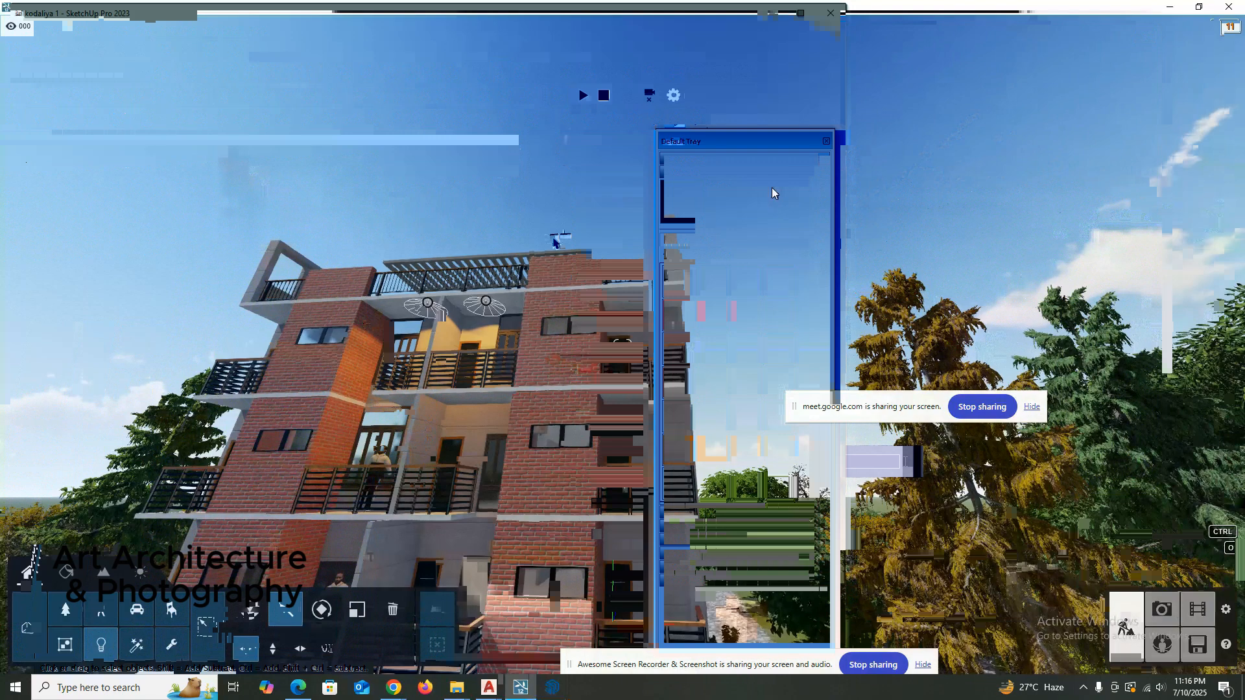
Switch to Lumion, open the lIGHT 1 material on the top-floor balcony ceiling box and set its Emissive to about 35.7.
scroll(594, 329, up, 2)
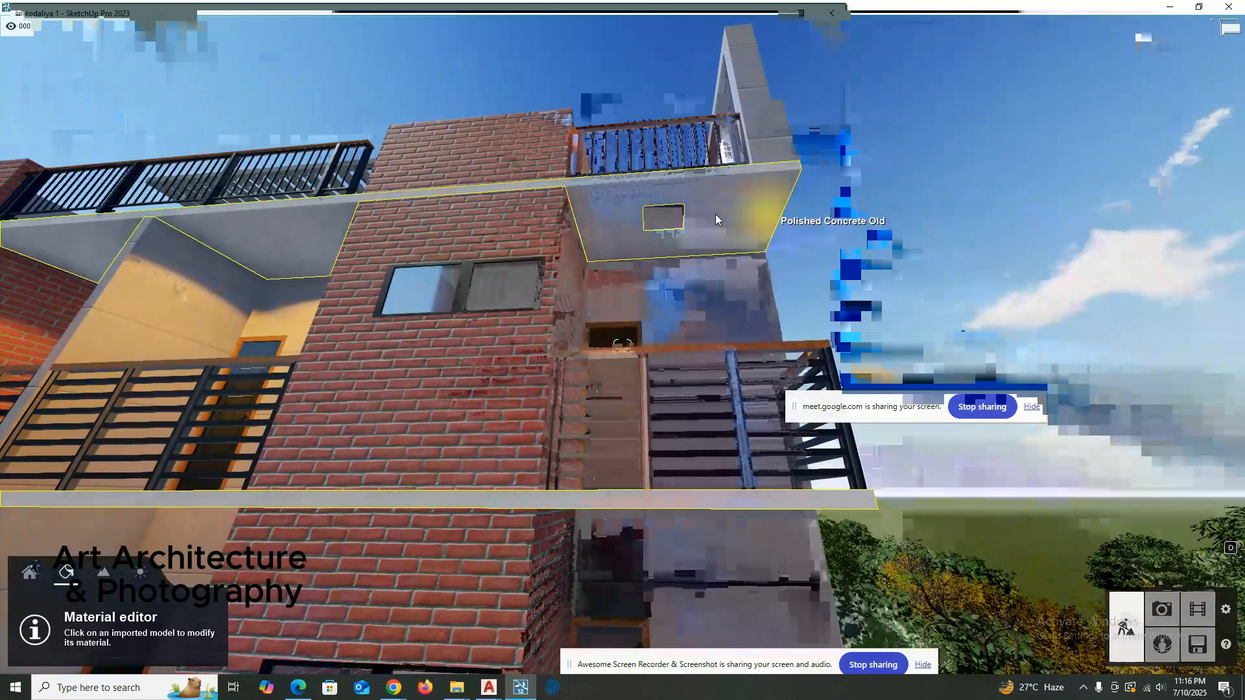
click(662, 223)
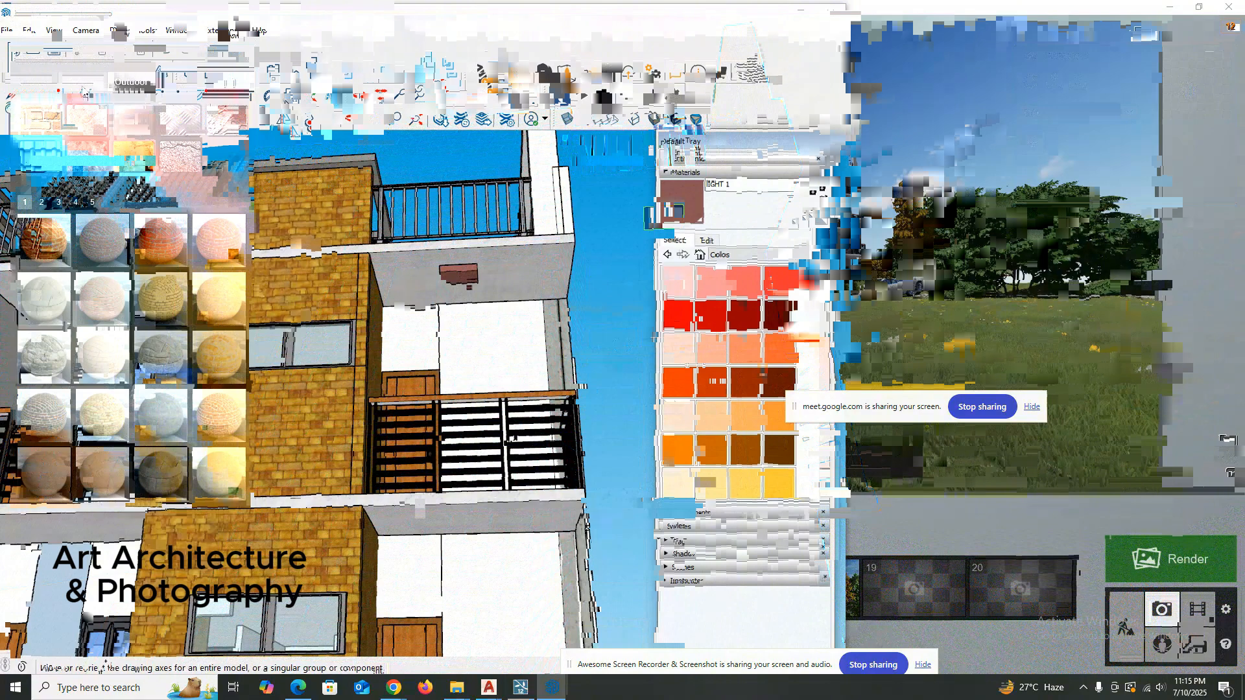
click(90, 87)
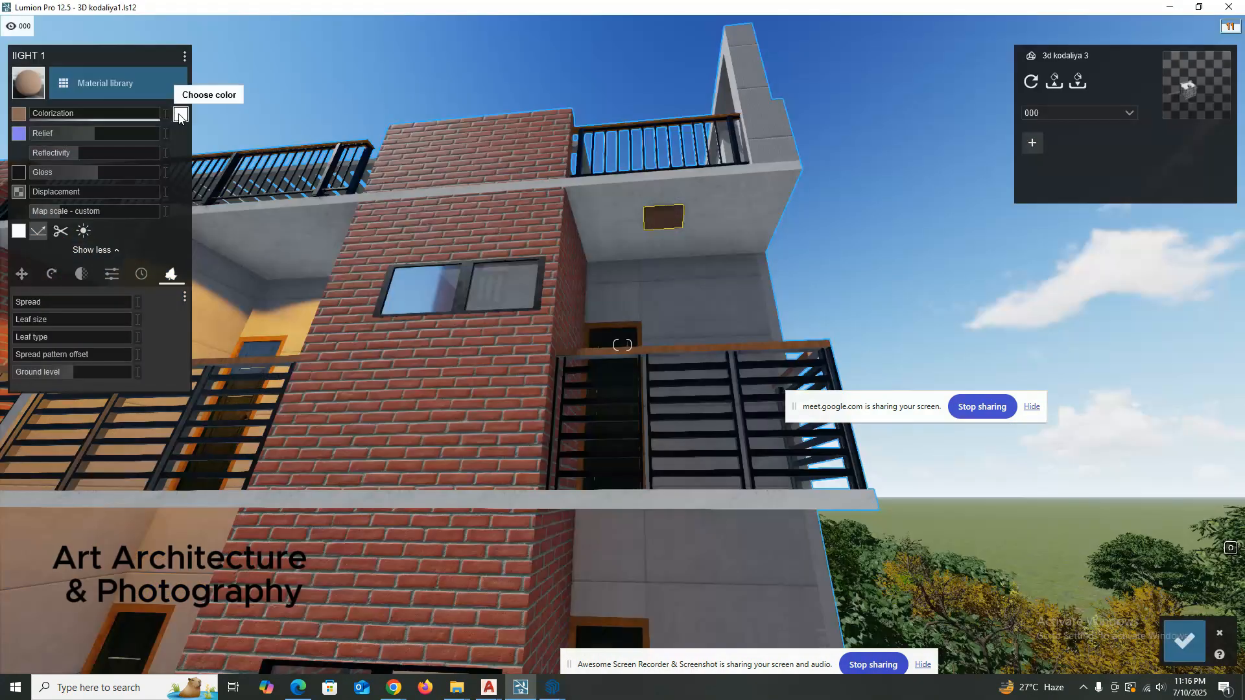
click(180, 115)
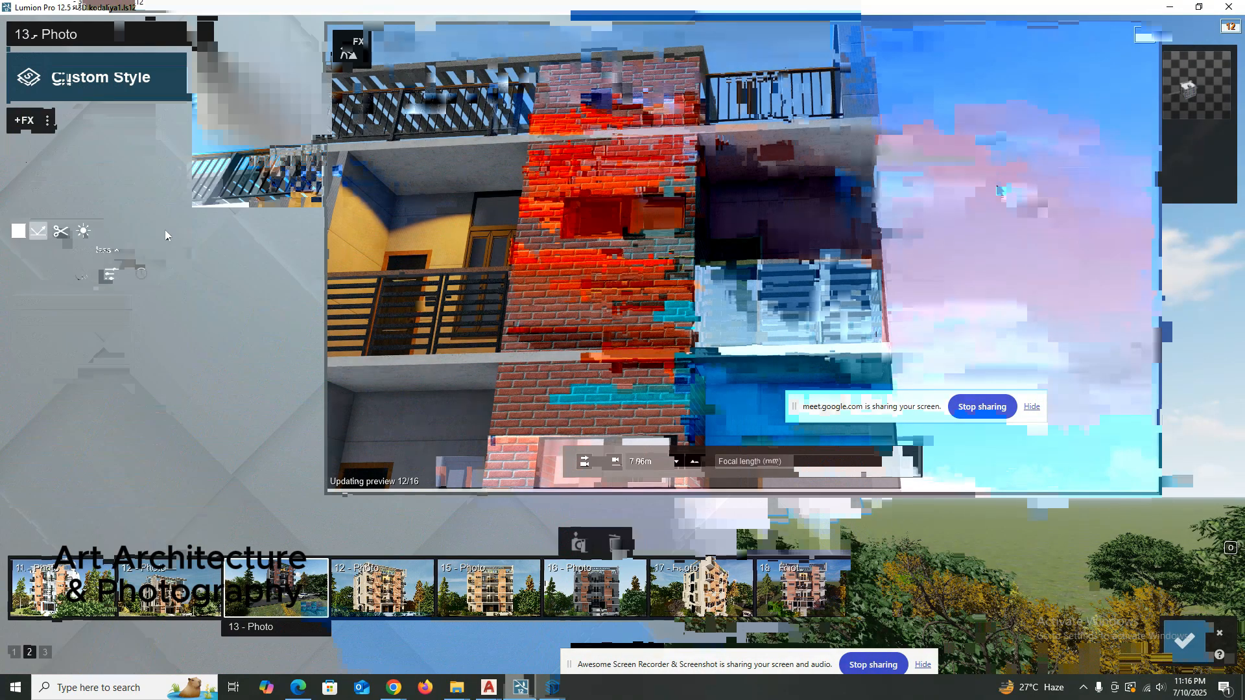
scroll(748, 229, down, 2)
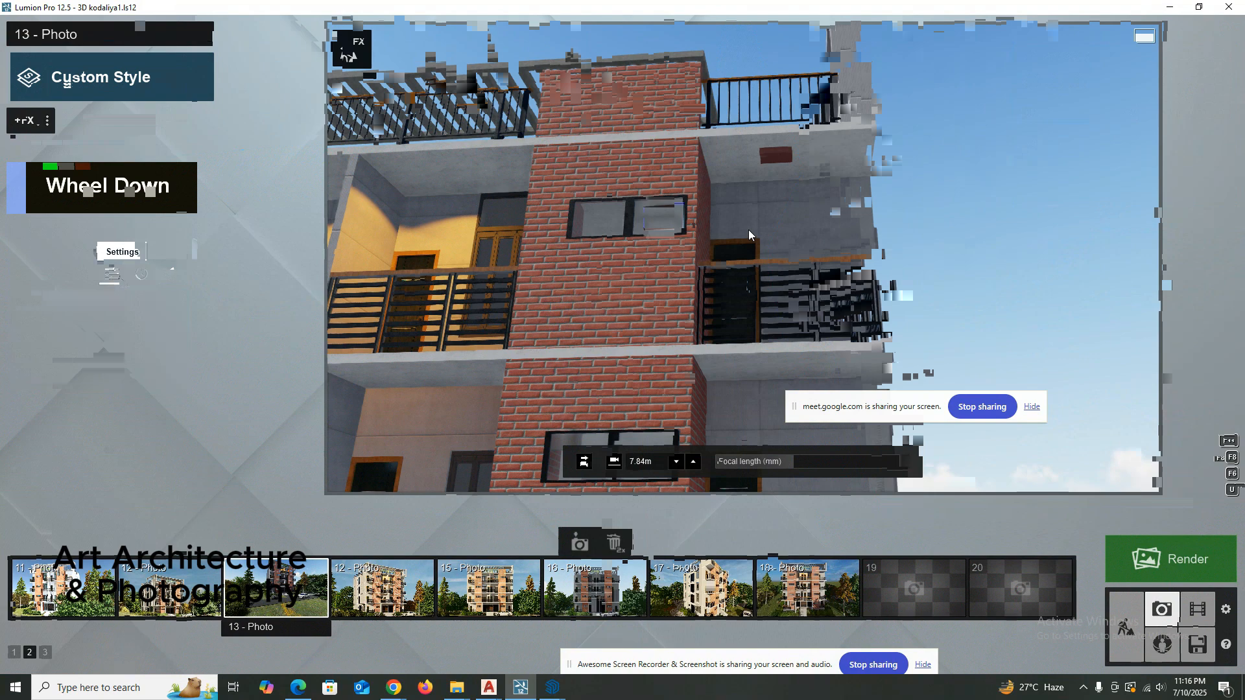
scroll(748, 229, down, 5)
scroll(781, 232, up, 1)
scroll(759, 279, up, 2)
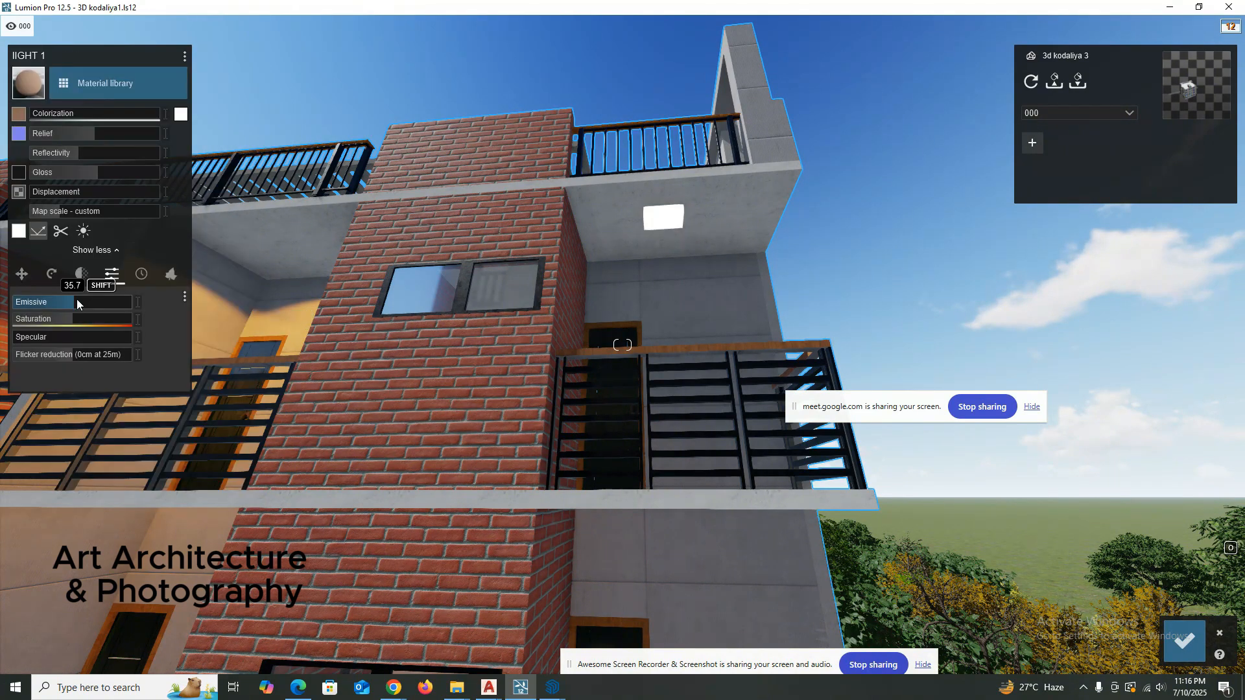
Set the lIGHT 1 material's Saturation to about 1.8, check the glowing box from farther out and save the material changes.
scroll(497, 239, down, 3)
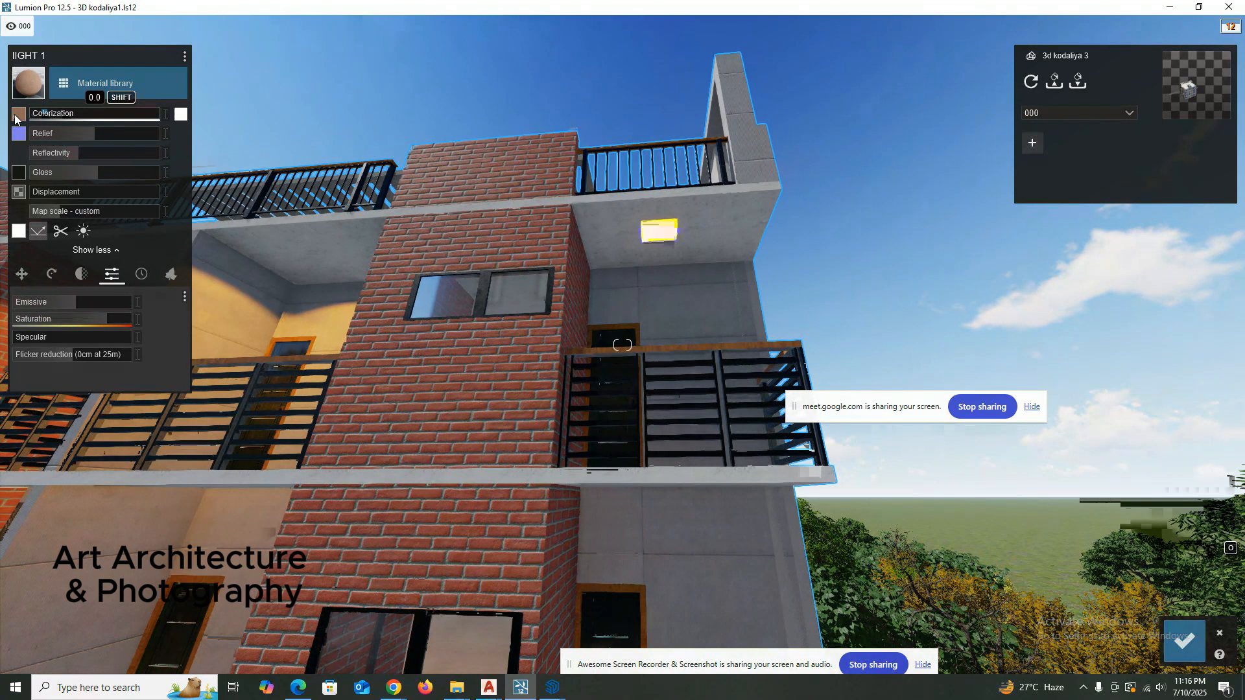
drag(114, 321, 121, 321)
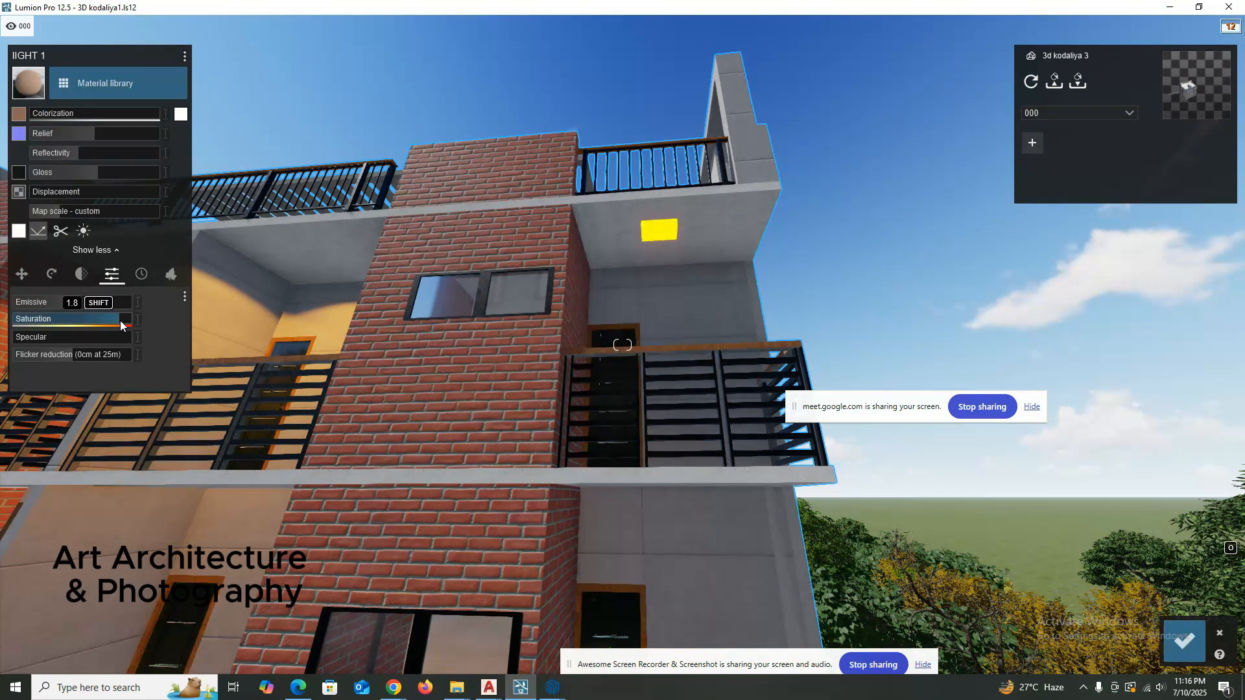
right_drag(305, 329, 638, 343)
scroll(629, 363, down, 5)
right_drag(586, 285, 585, 267)
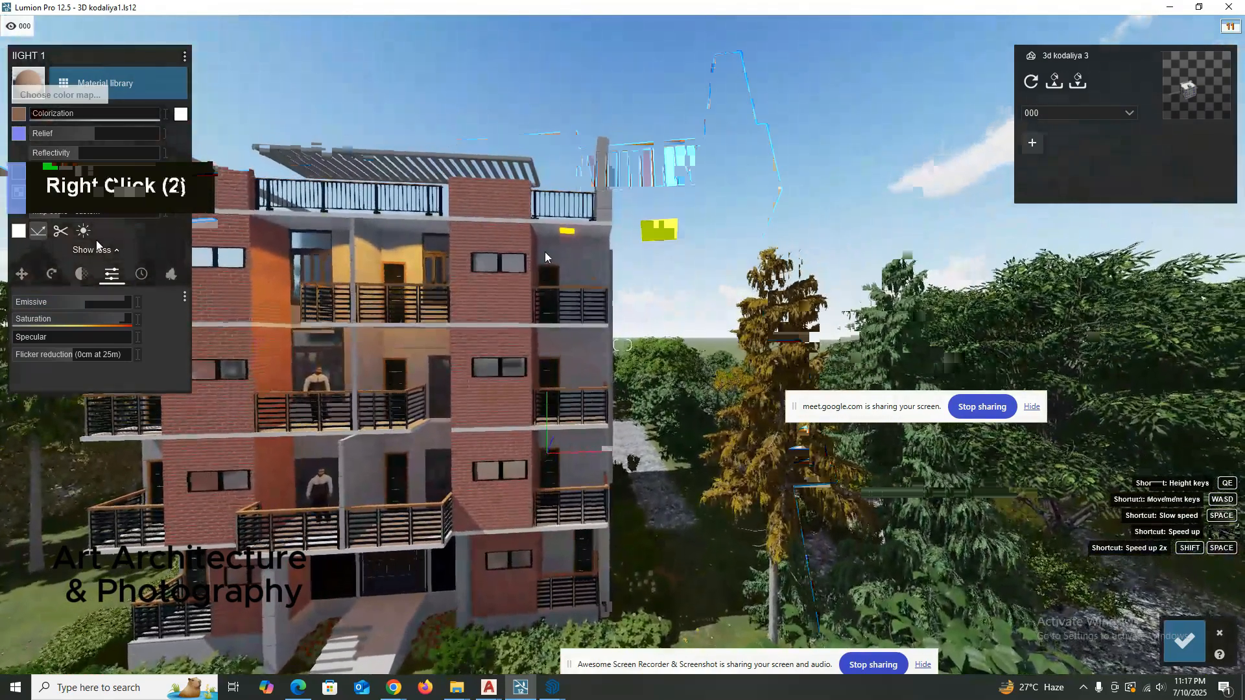
right_drag(544, 251, 524, 244)
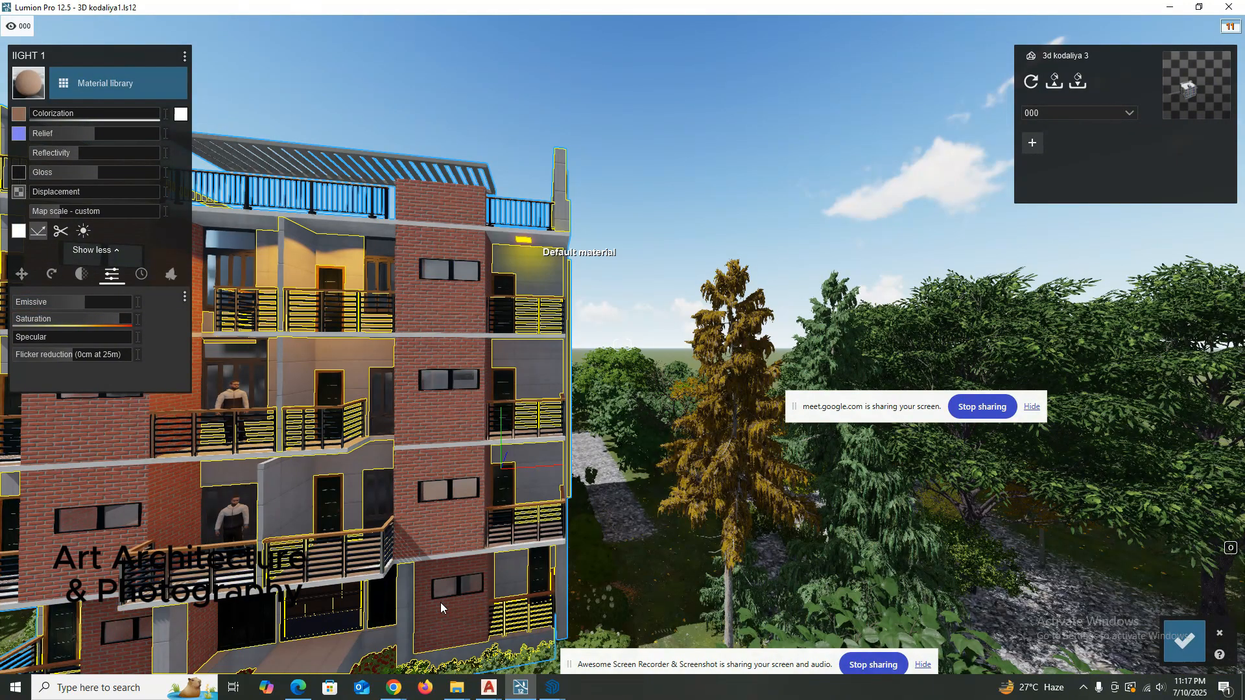
mouse_move(387, 692)
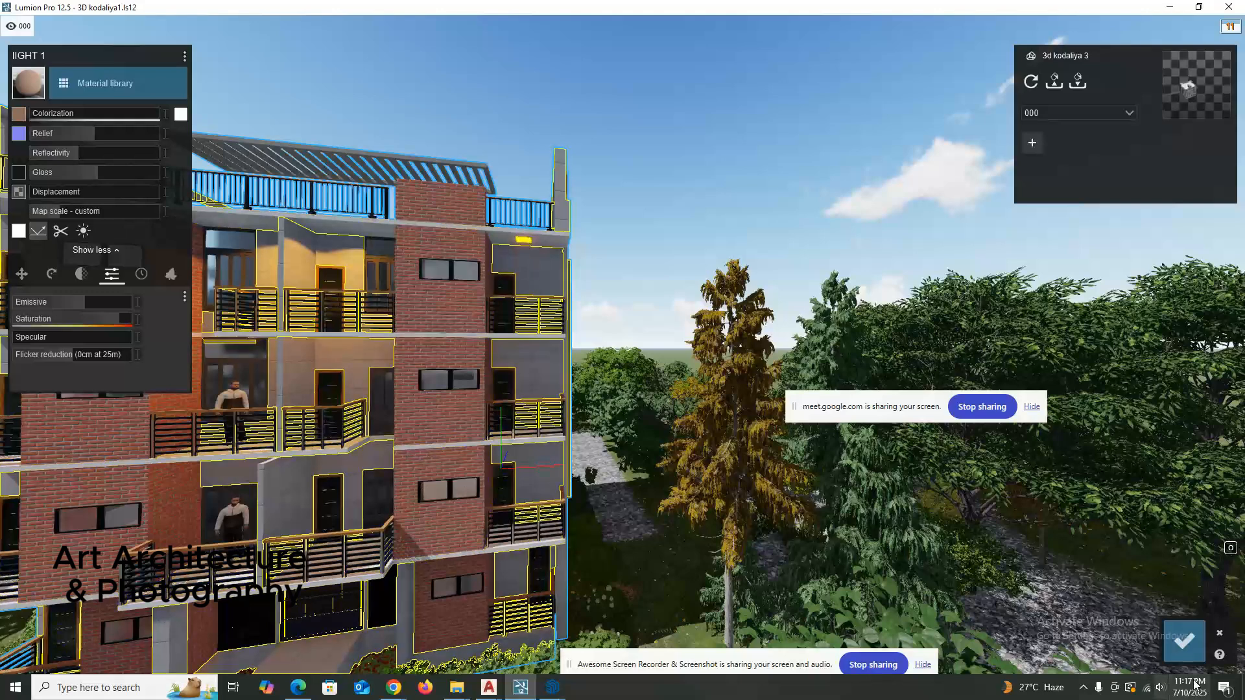
click(1182, 642)
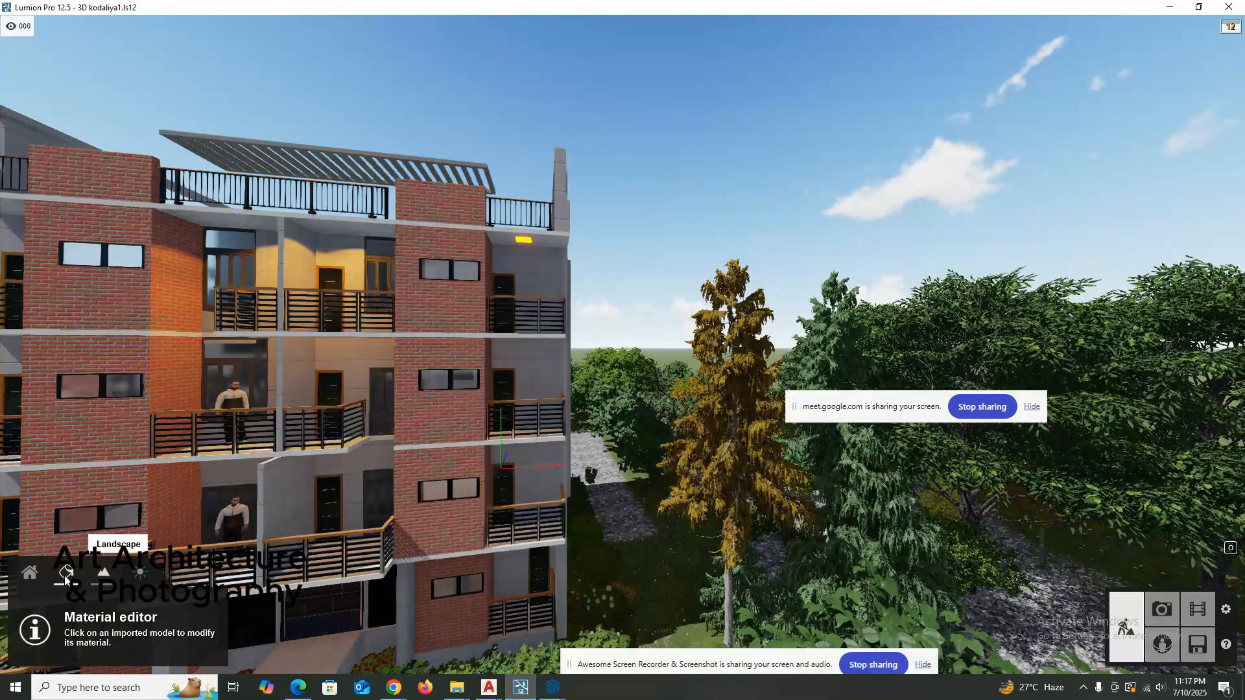
Activate the light objects and go inside the building to examine the ceiling of the bare concrete room.
click(37, 579)
click(98, 642)
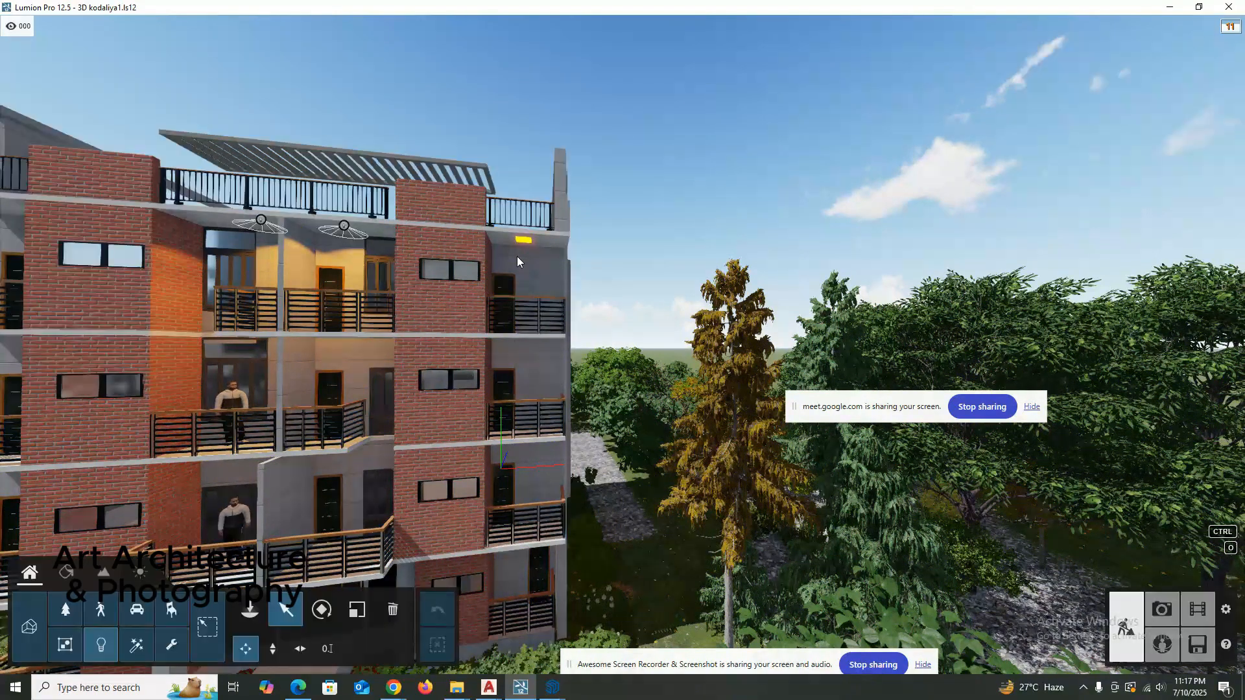
scroll(516, 255, up, 1)
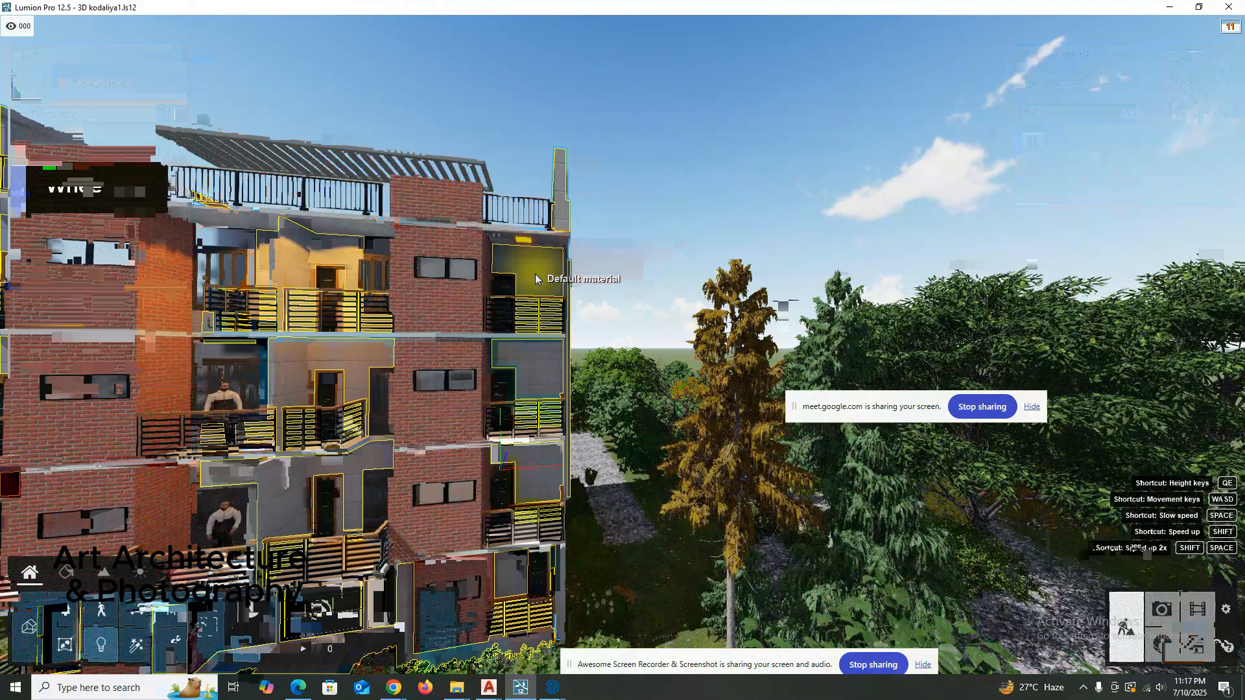
shift+scroll(468, 285, up, 3)
key(e)
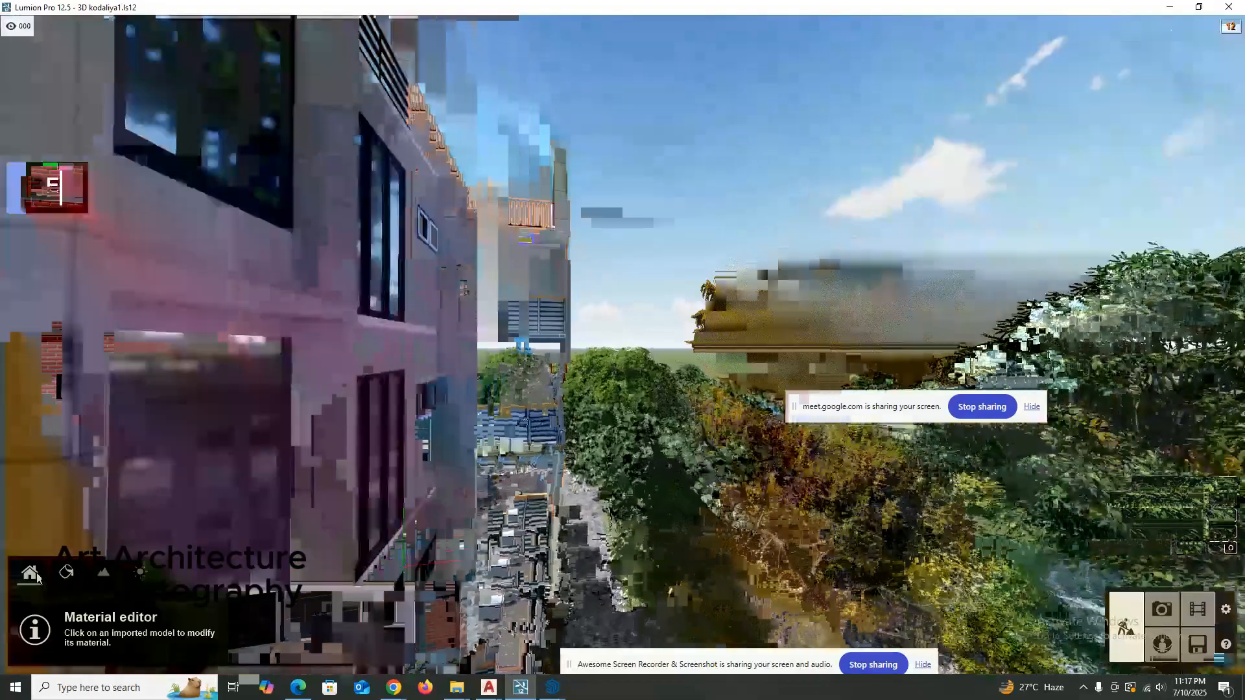
key(q)
key(q)
key(q)
key(q)
key(q)
key(q)
key(q)
key(q)
key(q)
key(q)
right_drag(457, 283, 399, 294)
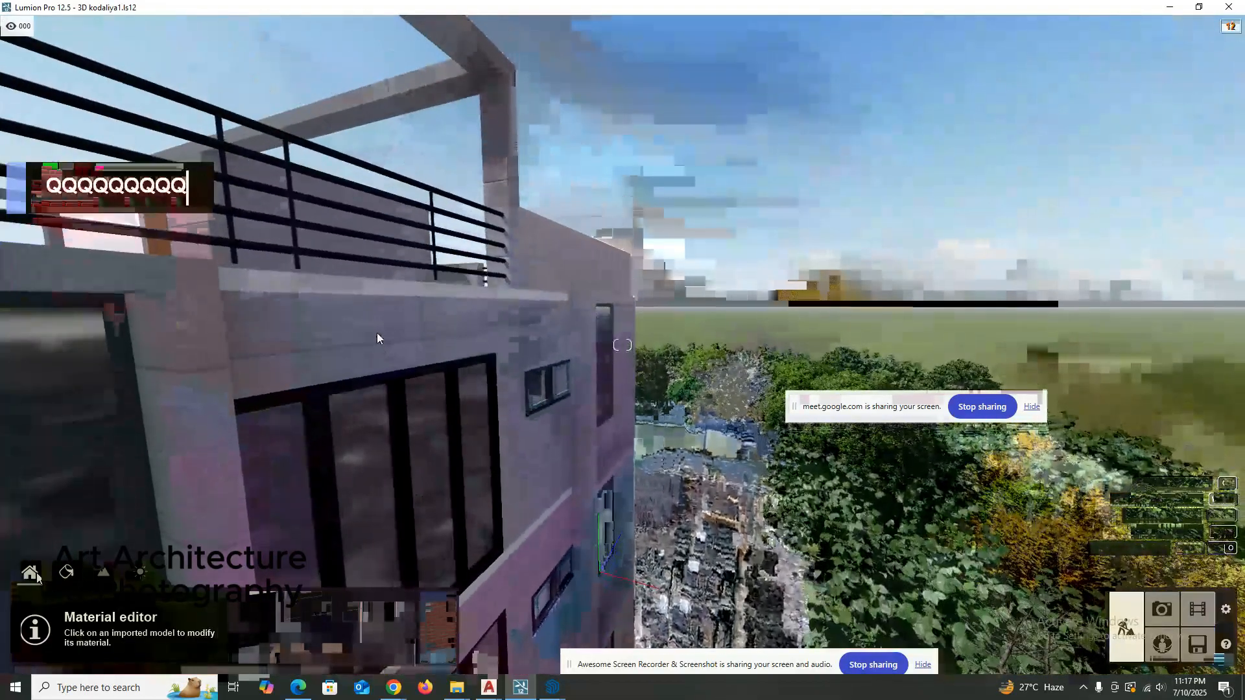
key(a)
key(a)
scroll(411, 474, up, 4)
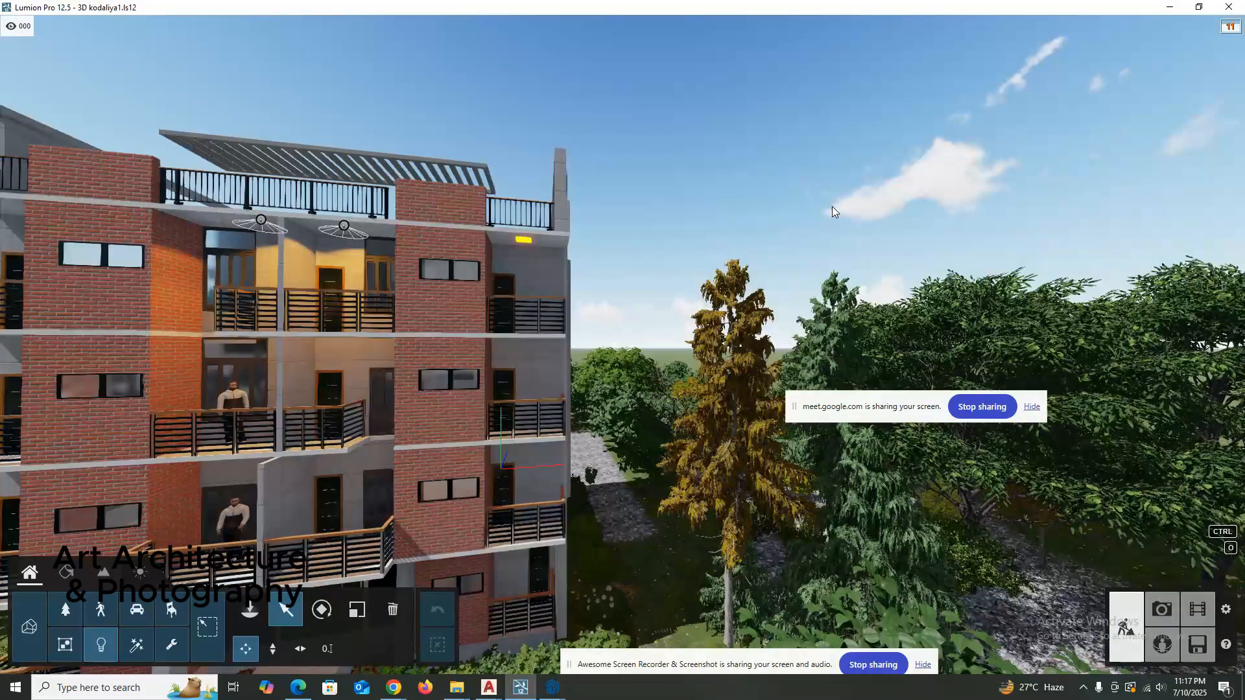
right_drag(411, 471, 484, 431)
key(a)
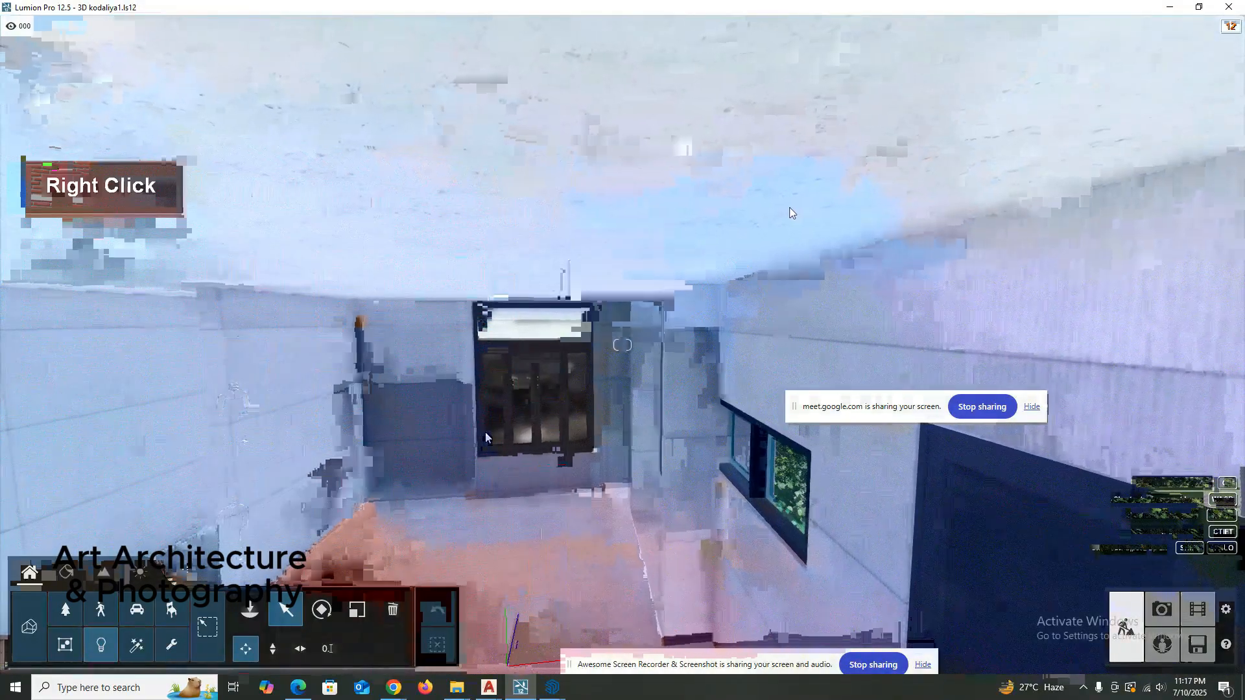
key(e)
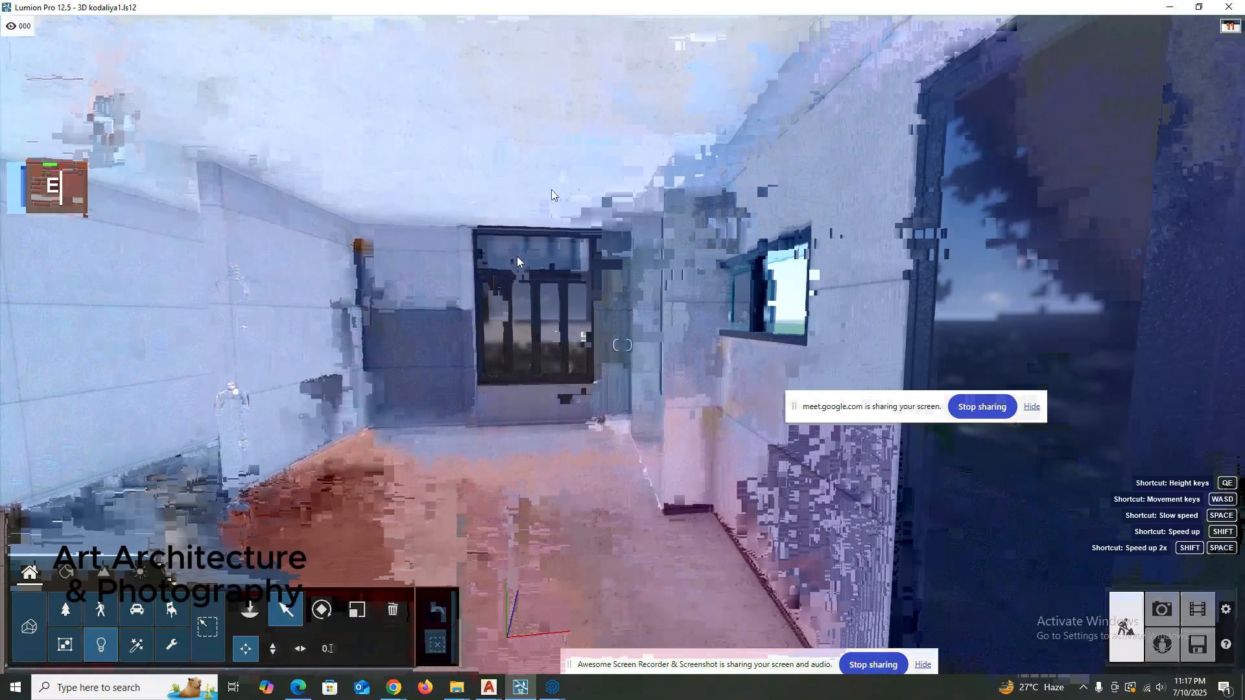
Choose the Lamp02 spotlight from the lights library and place it on the room's ceiling.
double_click(100, 644)
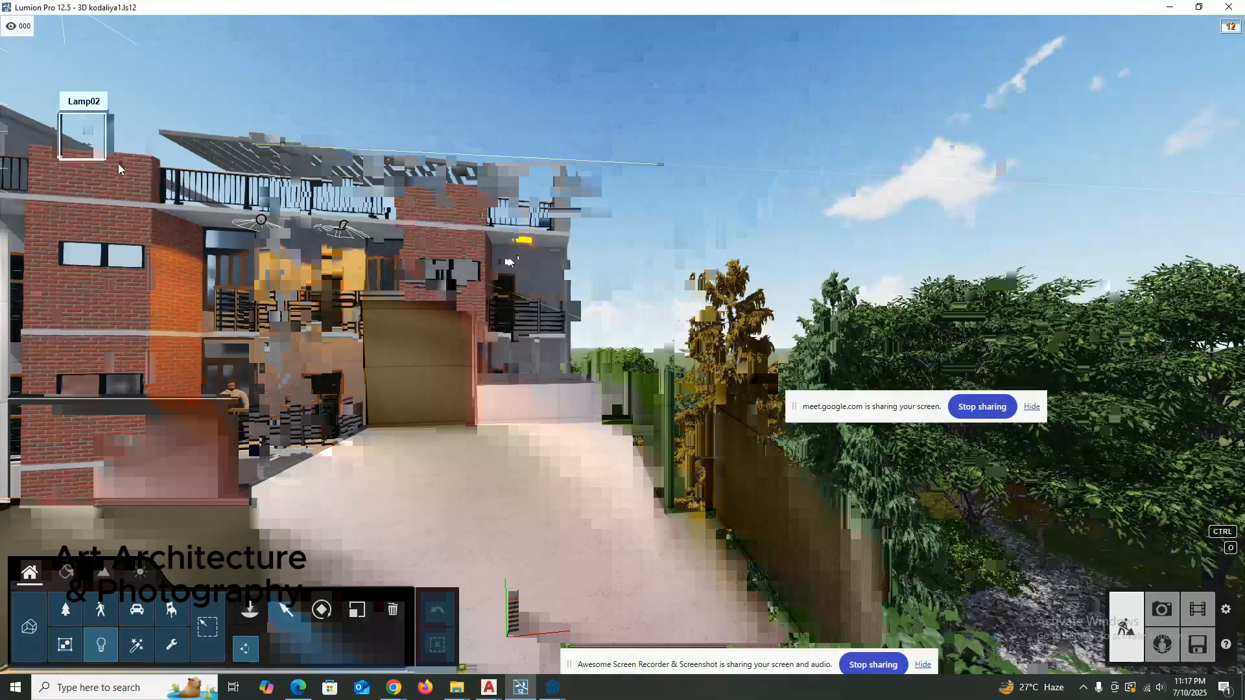
drag(382, 136, 408, 122)
scroll(467, 133, up, 2)
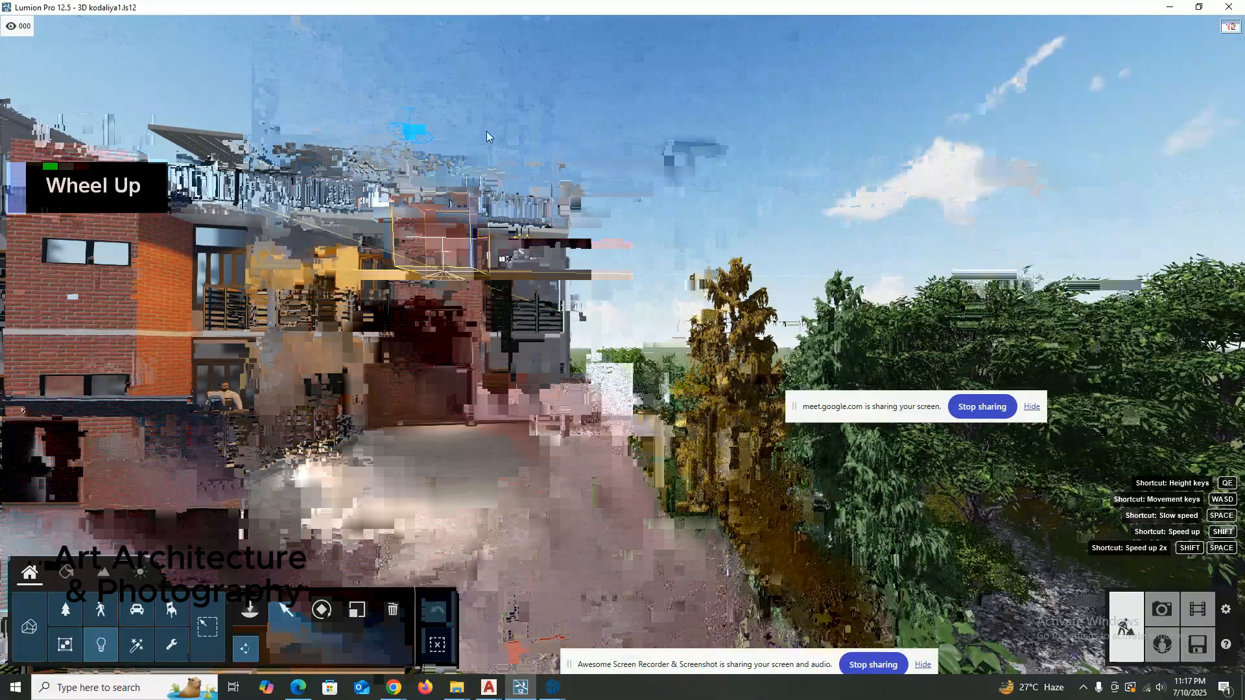
key(Escape)
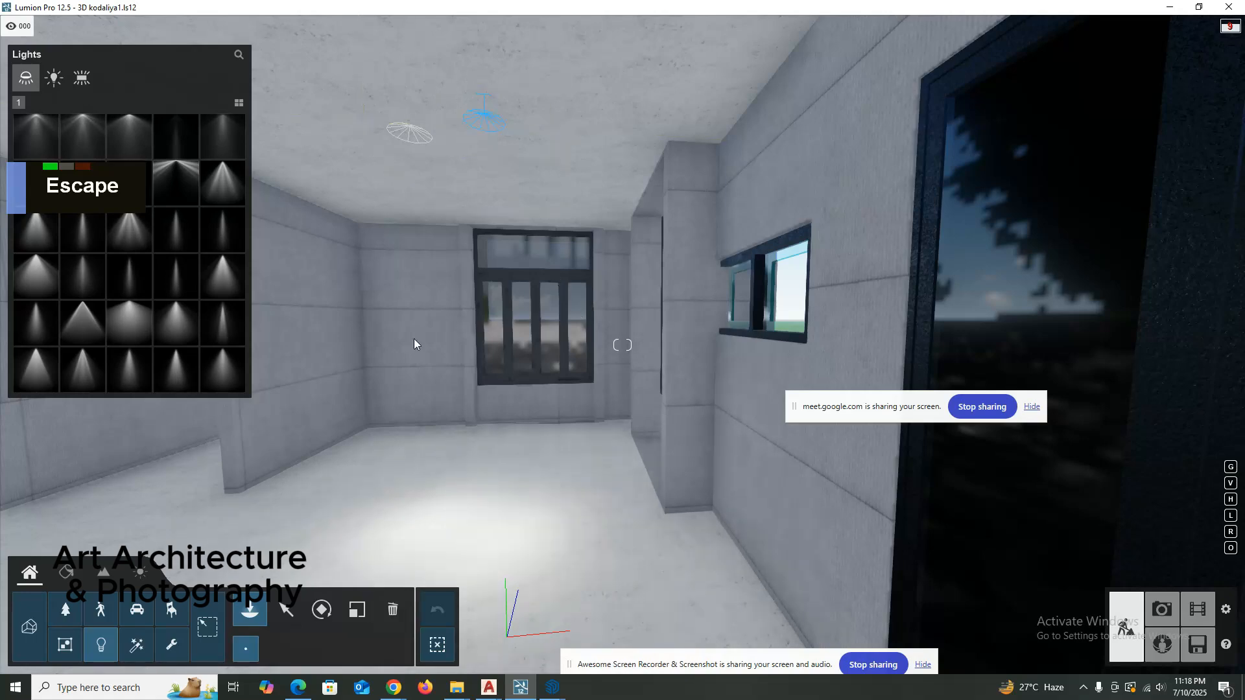
Select the Lamp08 spotlight on the room's ceiling and set its color temperature to 1000 K.
click(286, 609)
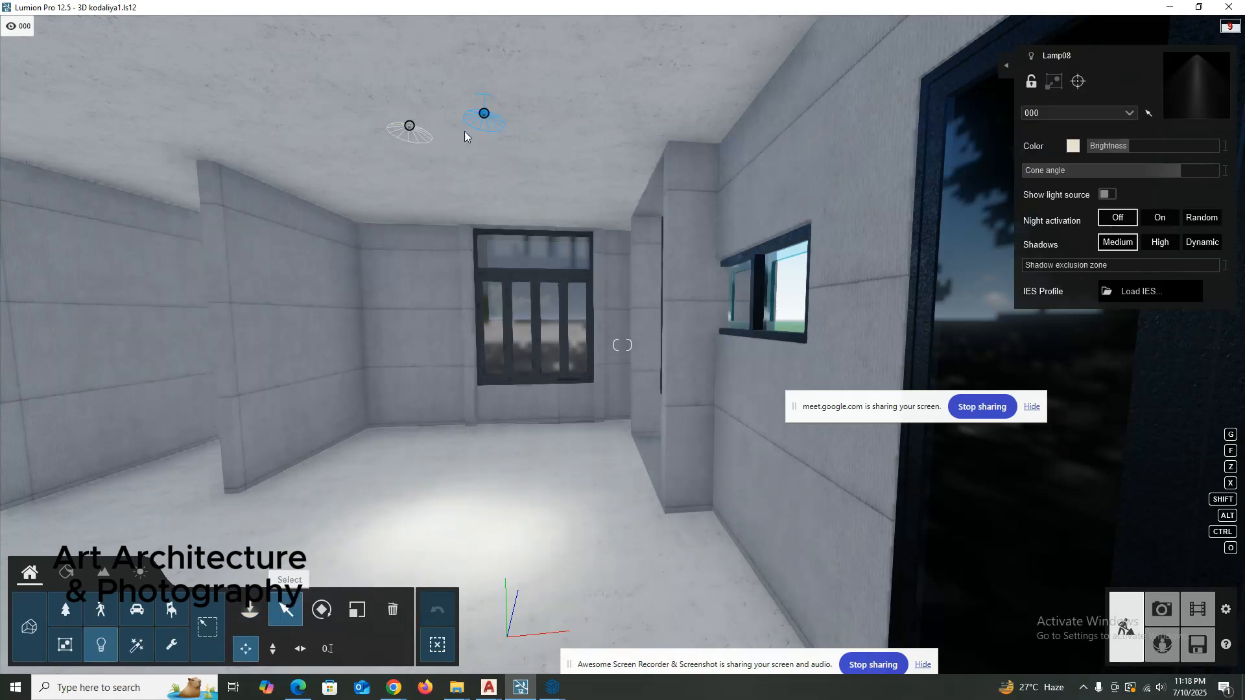
click(411, 127)
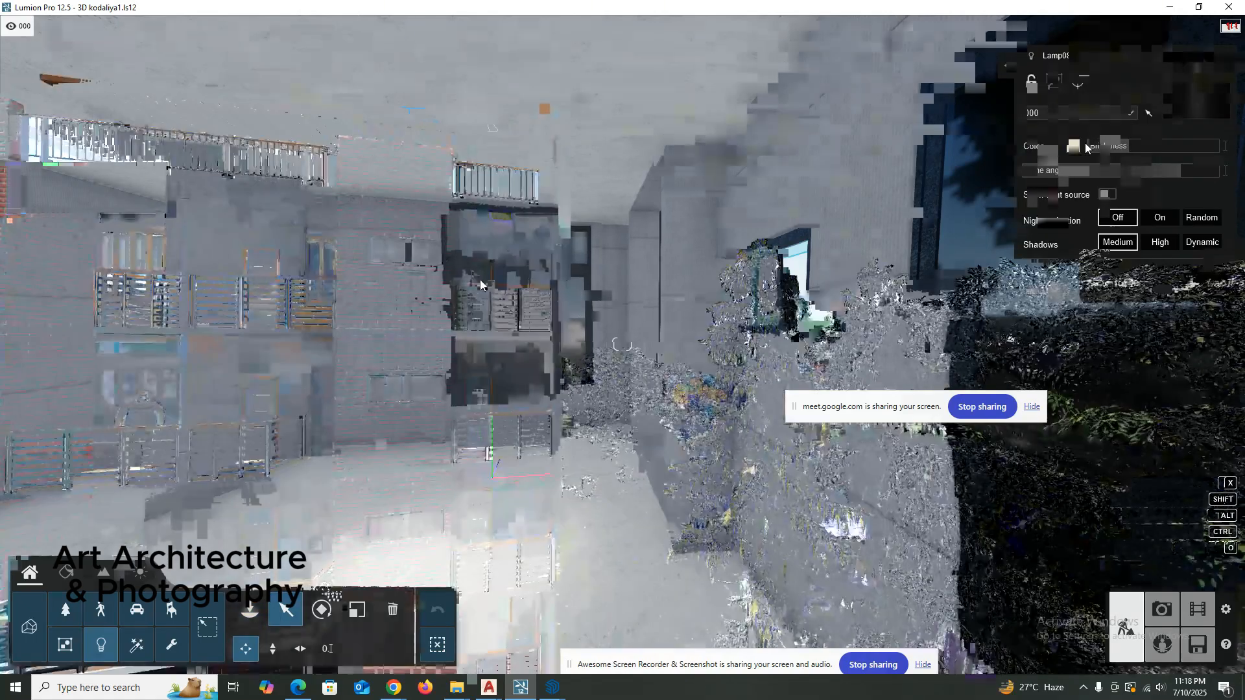
click(1073, 146)
click(872, 168)
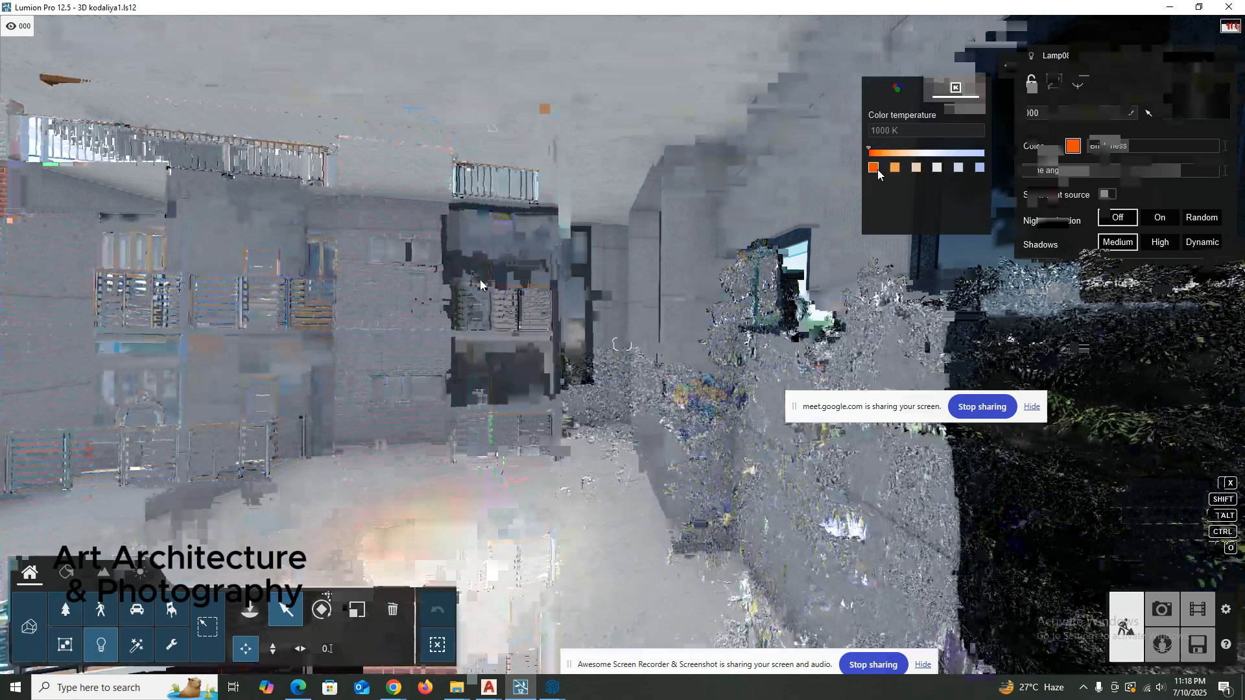
double_click(875, 169)
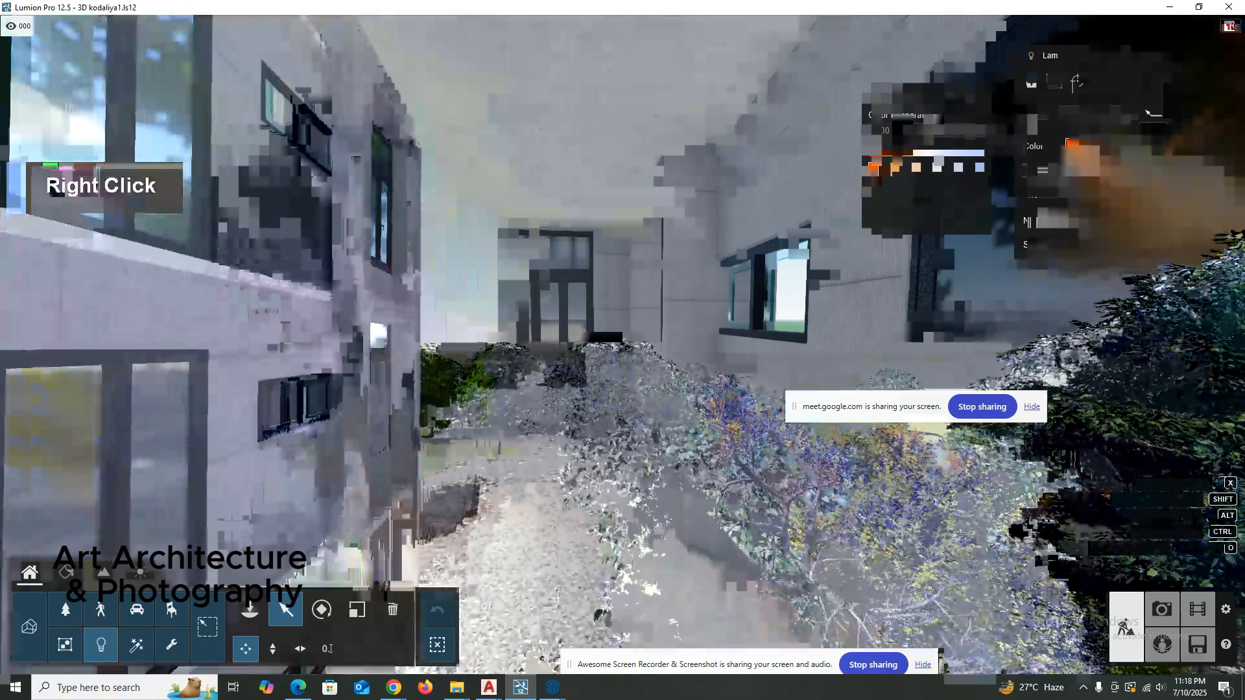
Check the spotlight from outside and inside the building and raise its Brightness.
key(q)
key(q)
key(q)
key(q)
key(q)
key(q)
key(q)
key(q)
key(q)
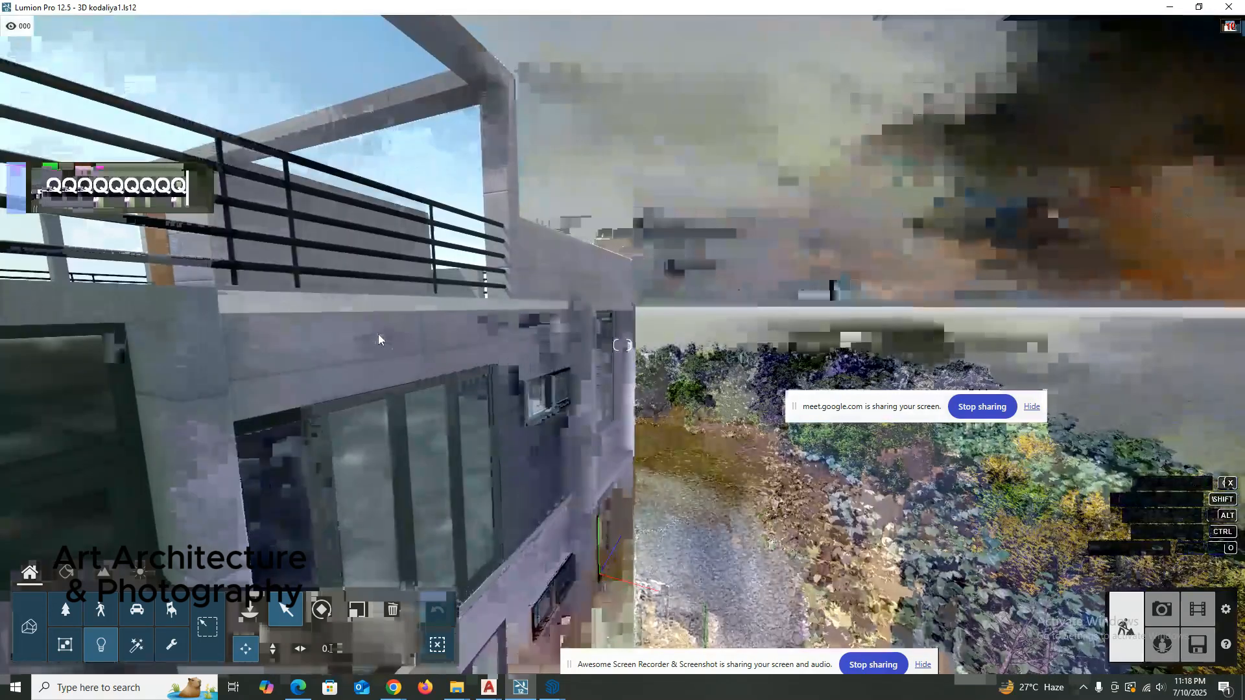
key(a)
key(a)
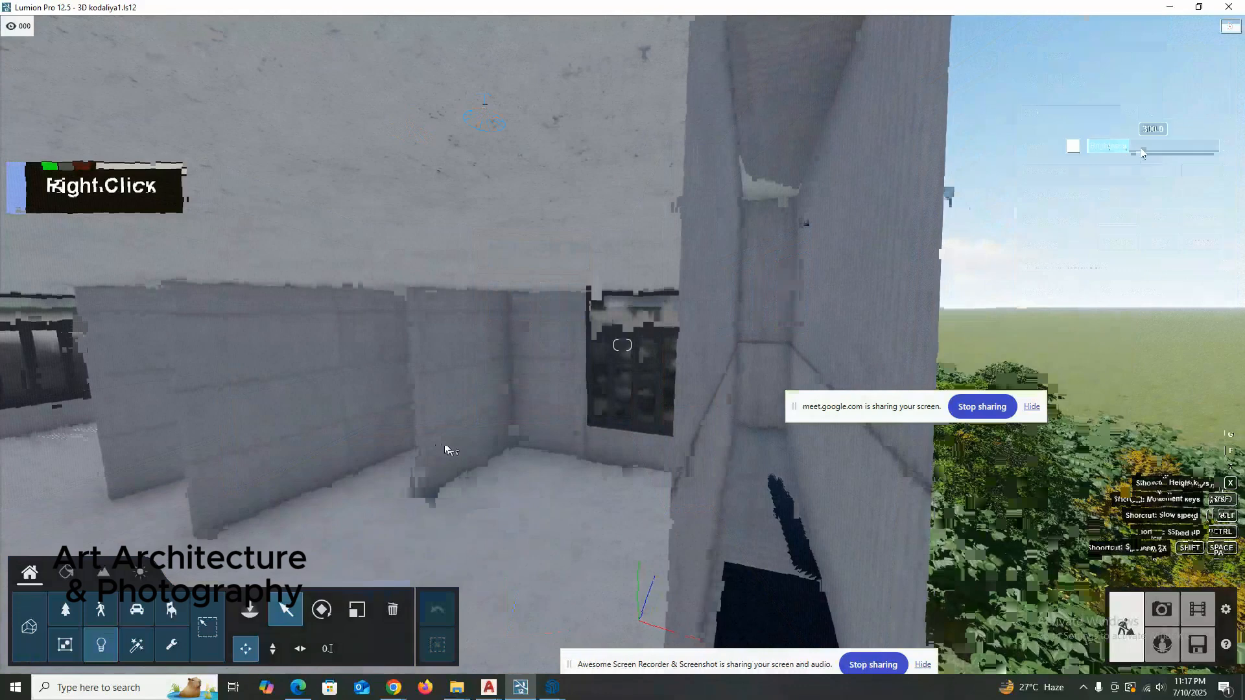
right_drag(461, 439, 486, 431)
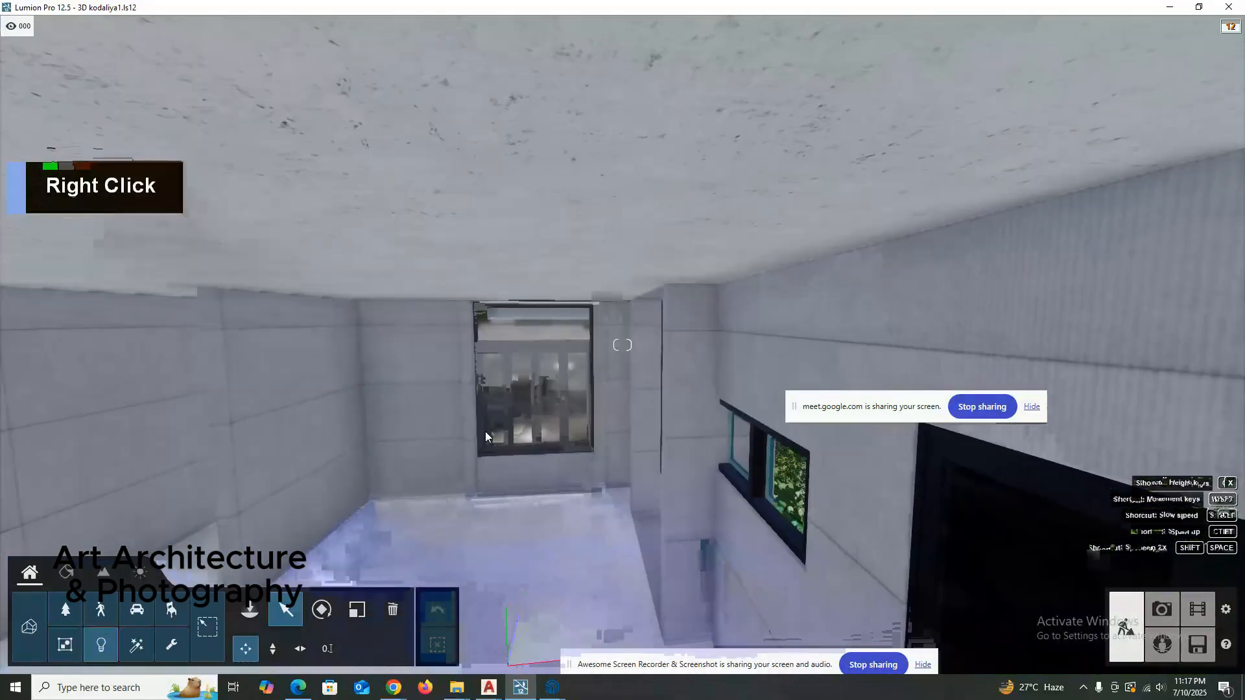
drag(1123, 146, 1151, 147)
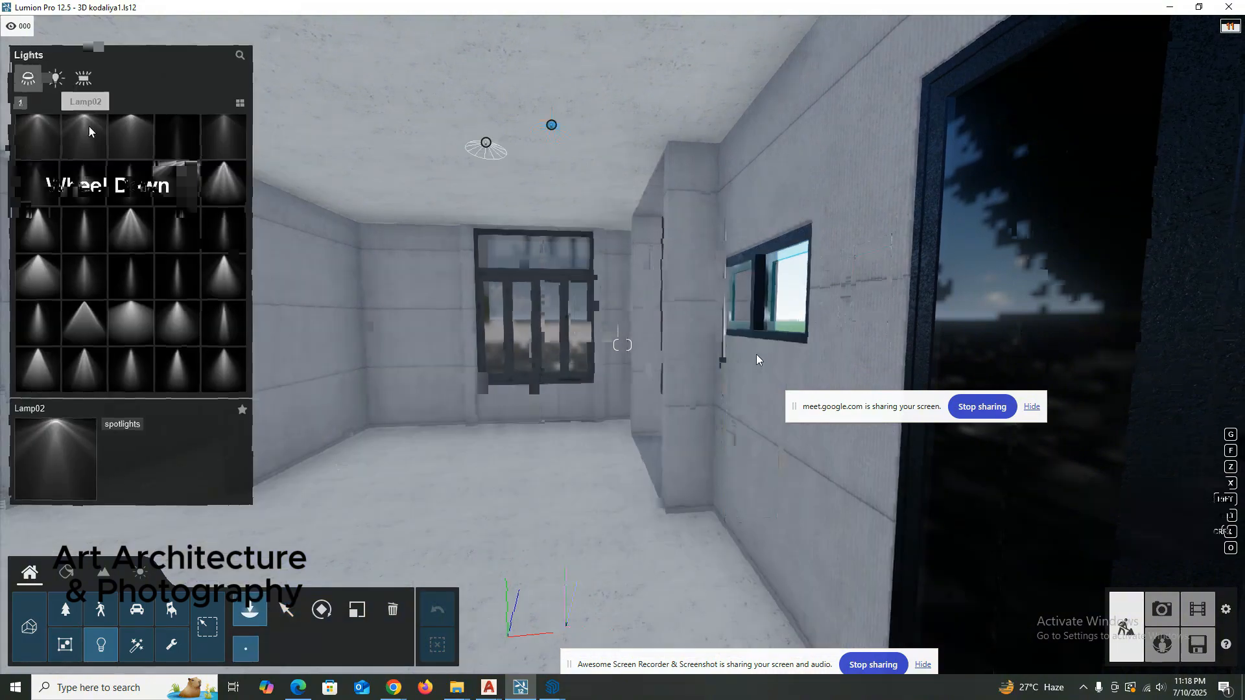
Reopen the color settings of the lit room's ceiling spotlight and apply the 1000 K orange preset.
right_drag(756, 354, 757, 354)
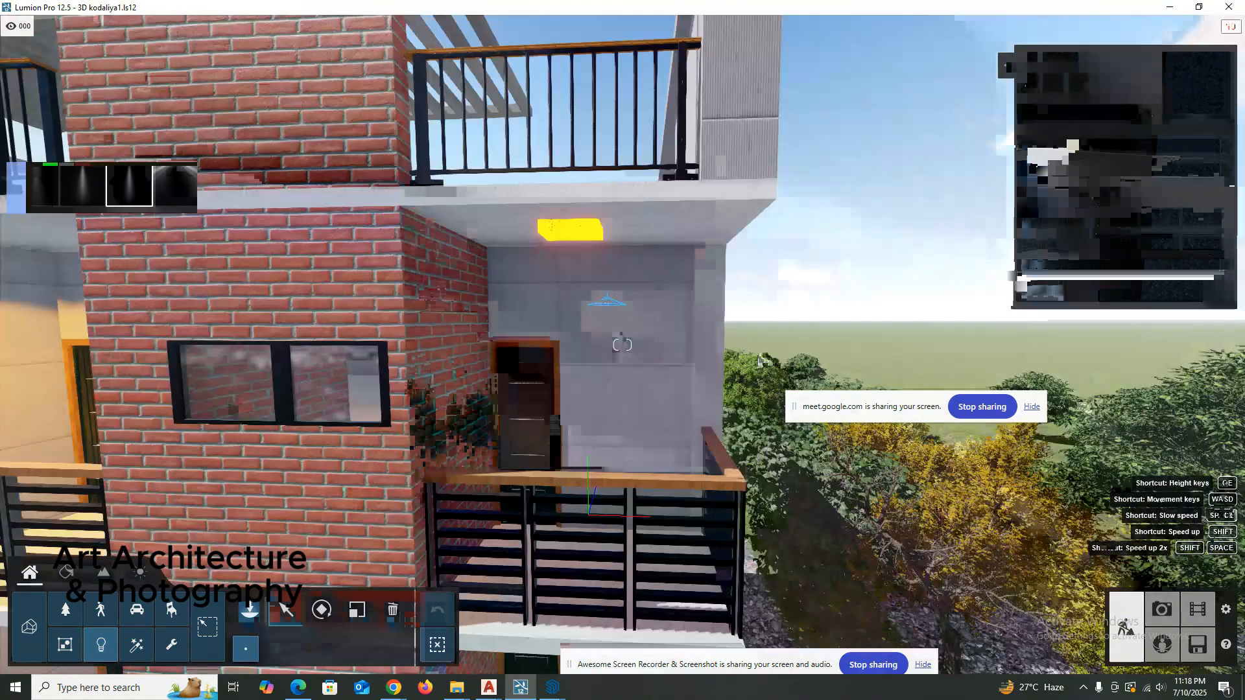
scroll(757, 356, down, 3)
click(1071, 146)
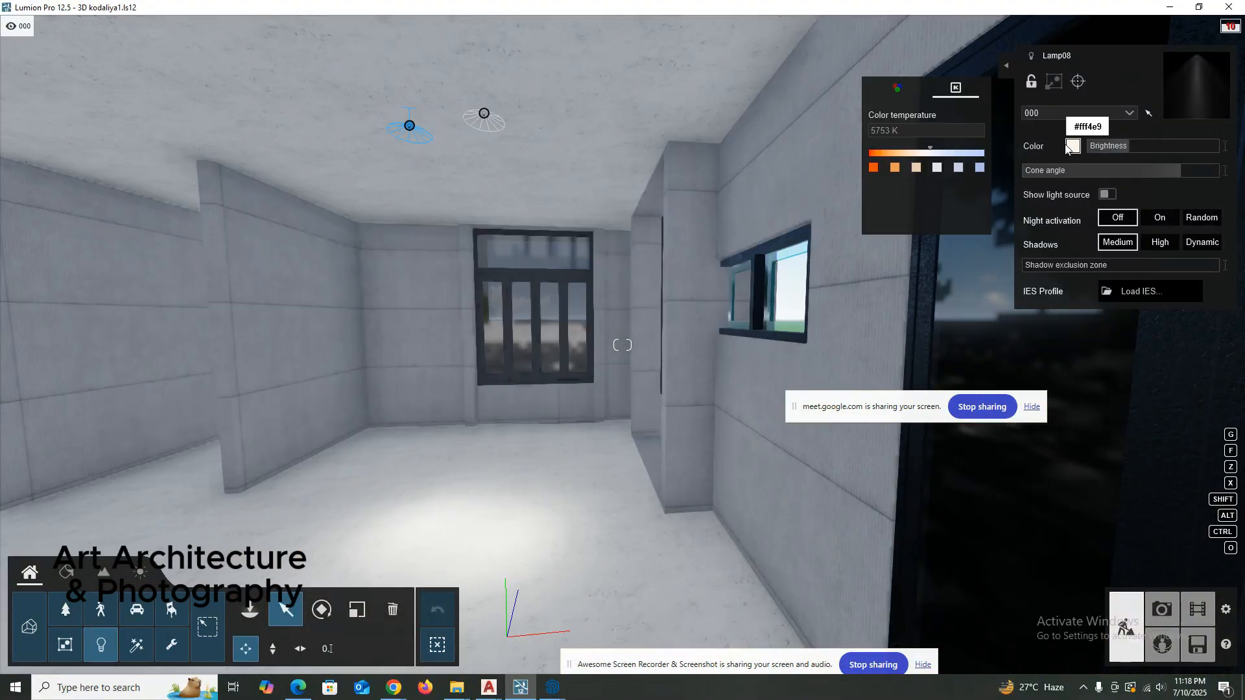
click(873, 168)
double_click(870, 173)
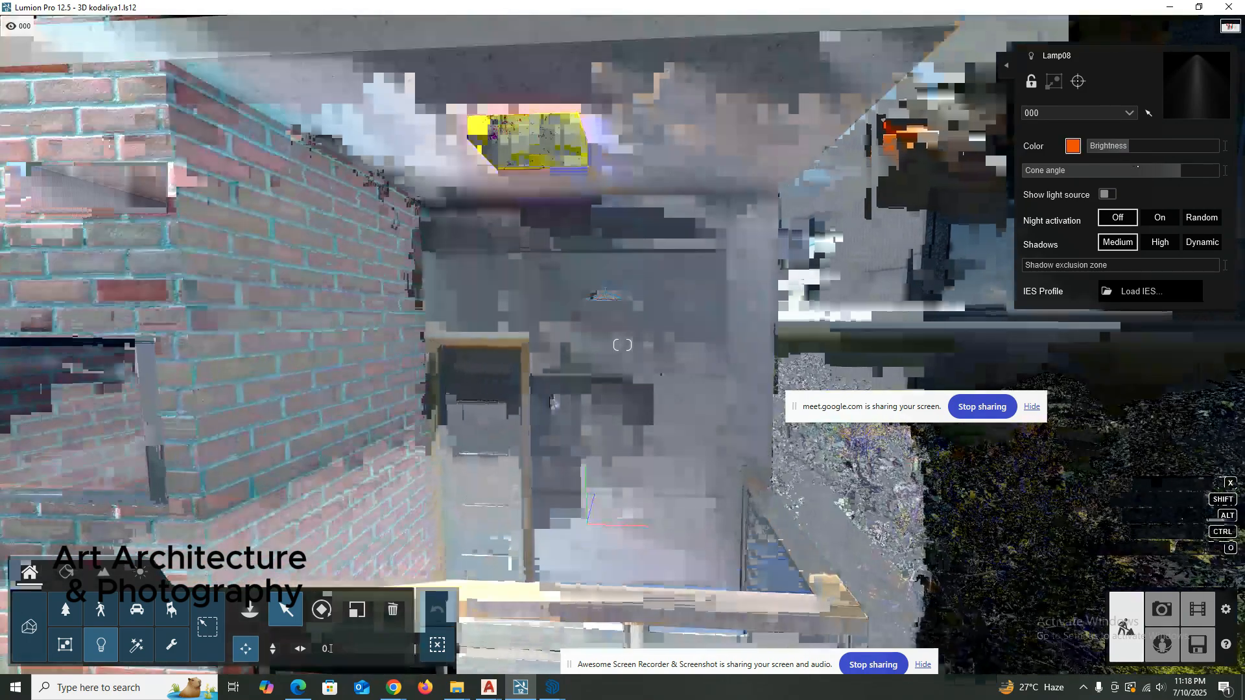
Raise the orange ceiling spotlight's Brightness to about 9126 and check the glow from outside the building.
key(shift+w)
key(d)
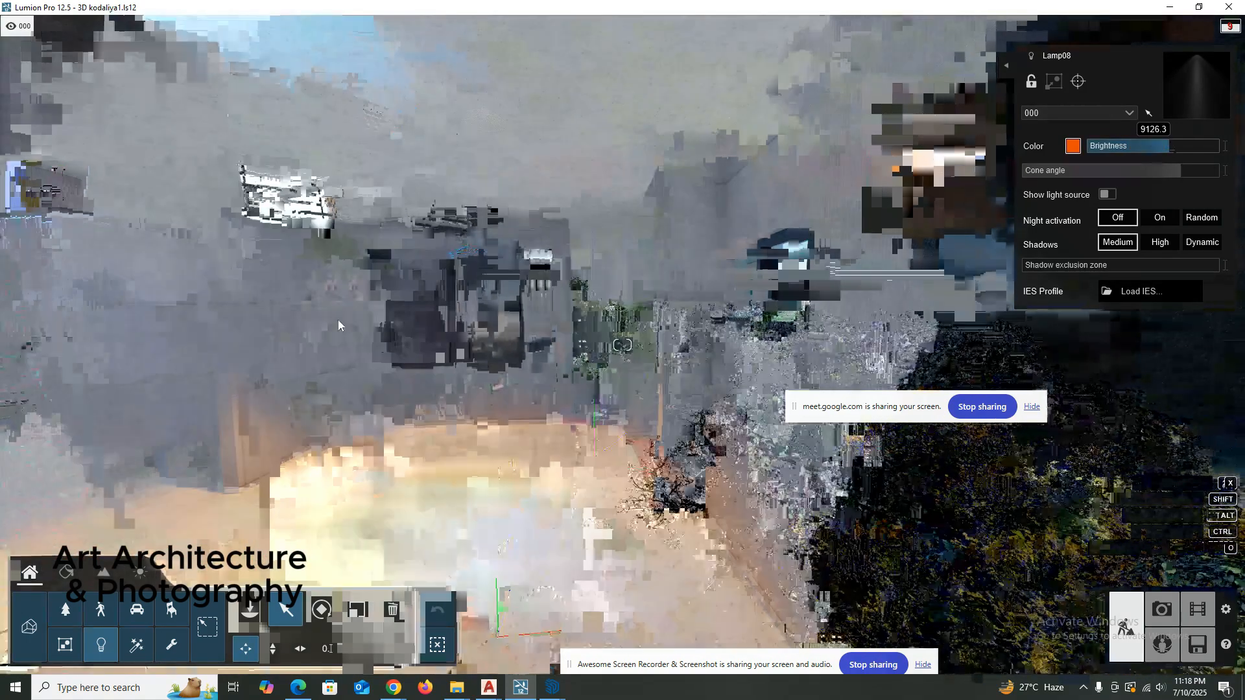
key(a)
shift+scroll(422, 322, down, 5)
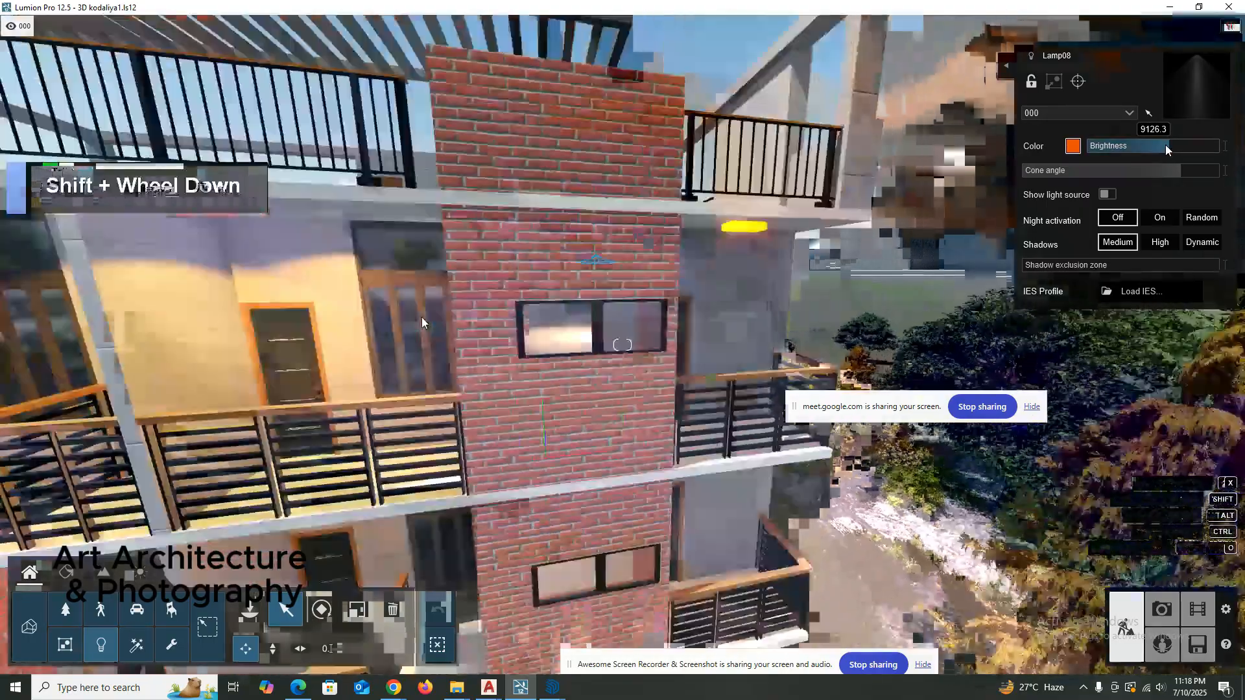
shift+scroll(422, 318, down, 2)
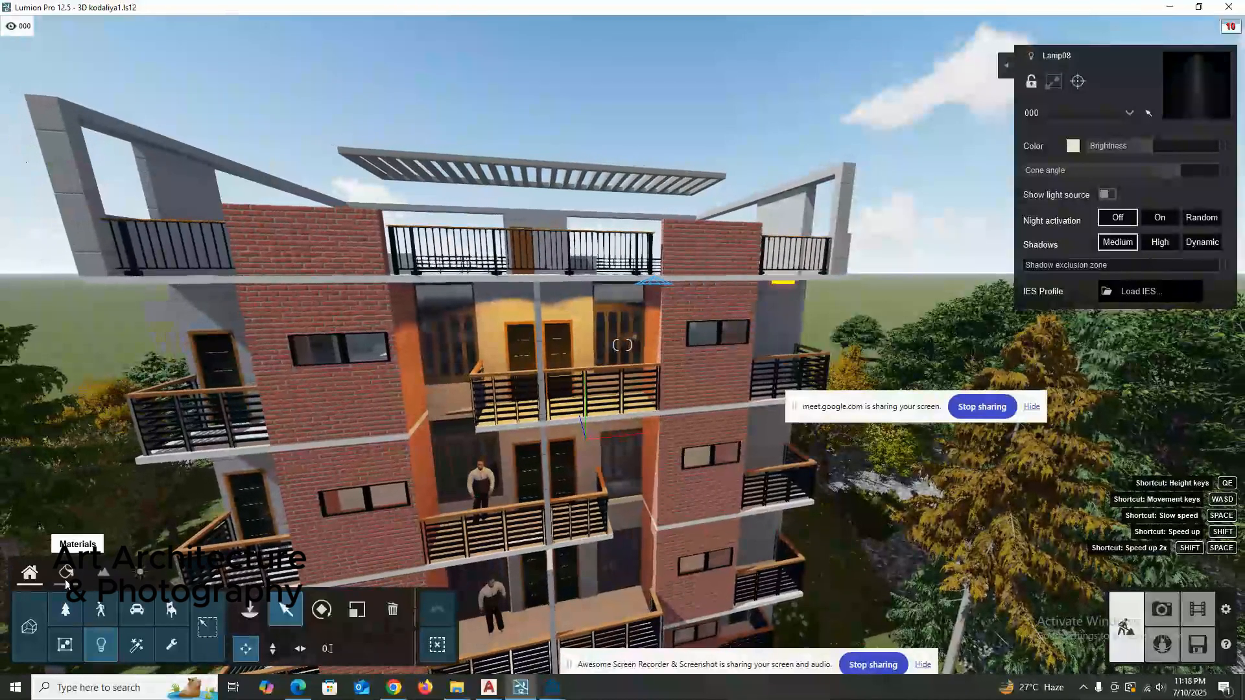
drag(1153, 146, 1177, 147)
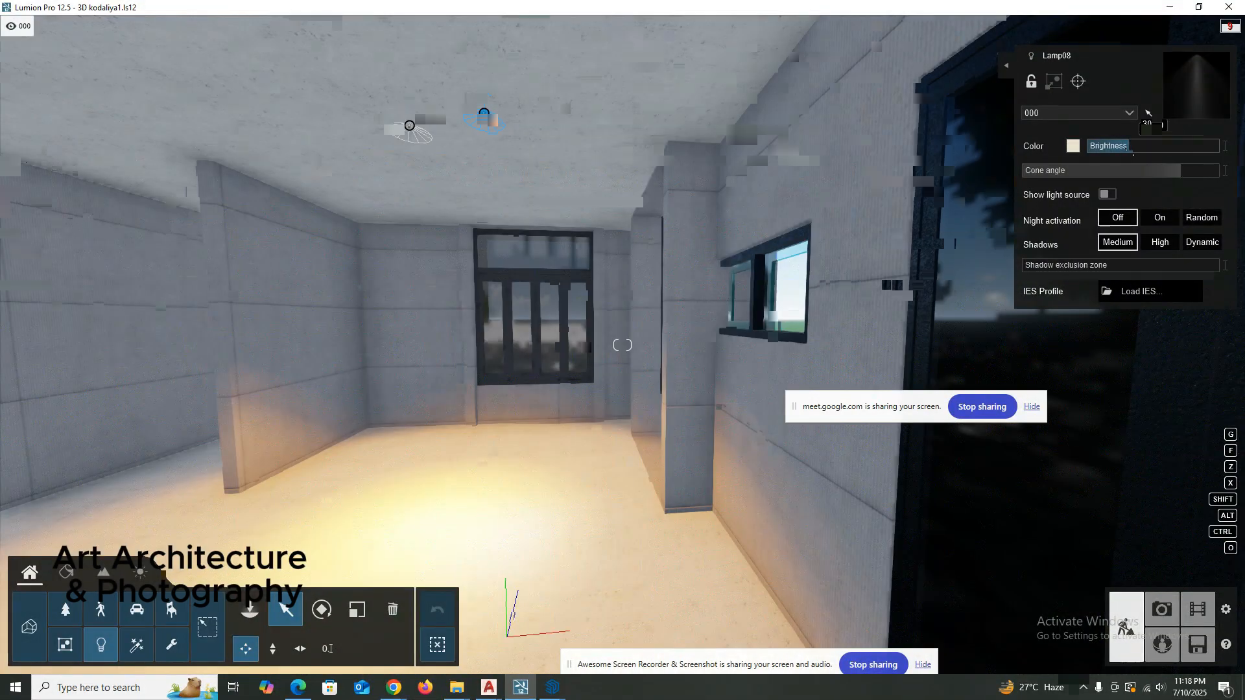
Open photo 13 in Photo mode, restore its camera and apply the Night style.
click(1161, 609)
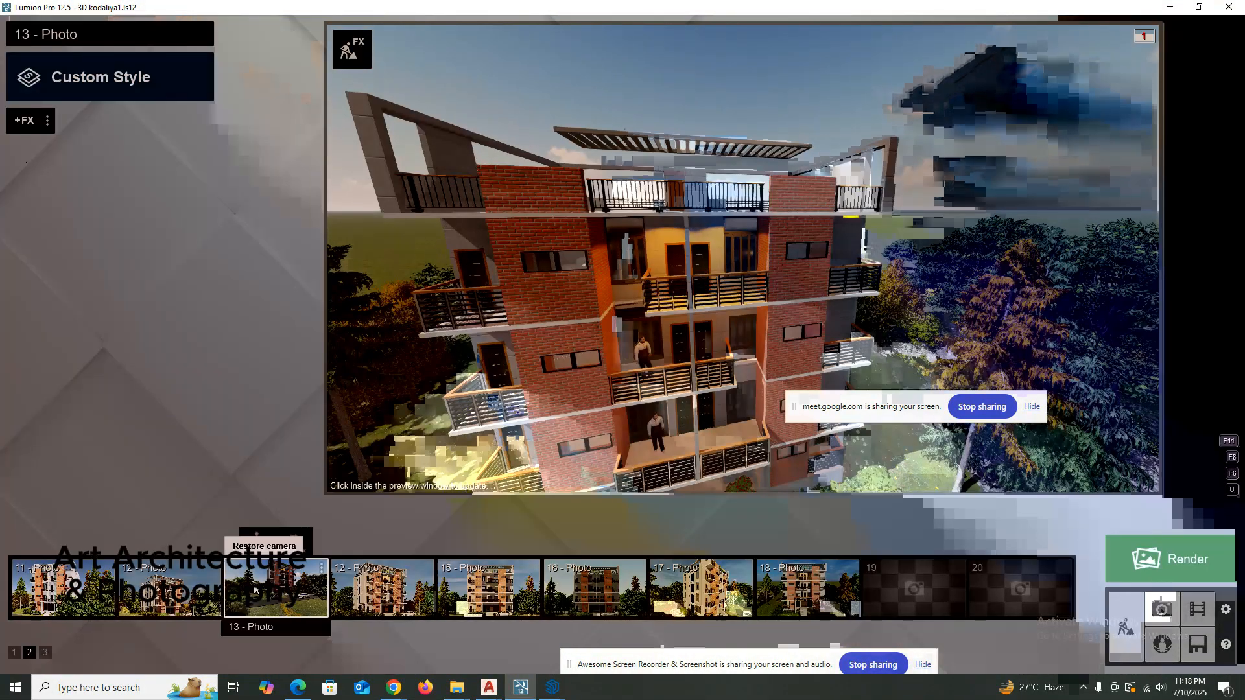
click(255, 590)
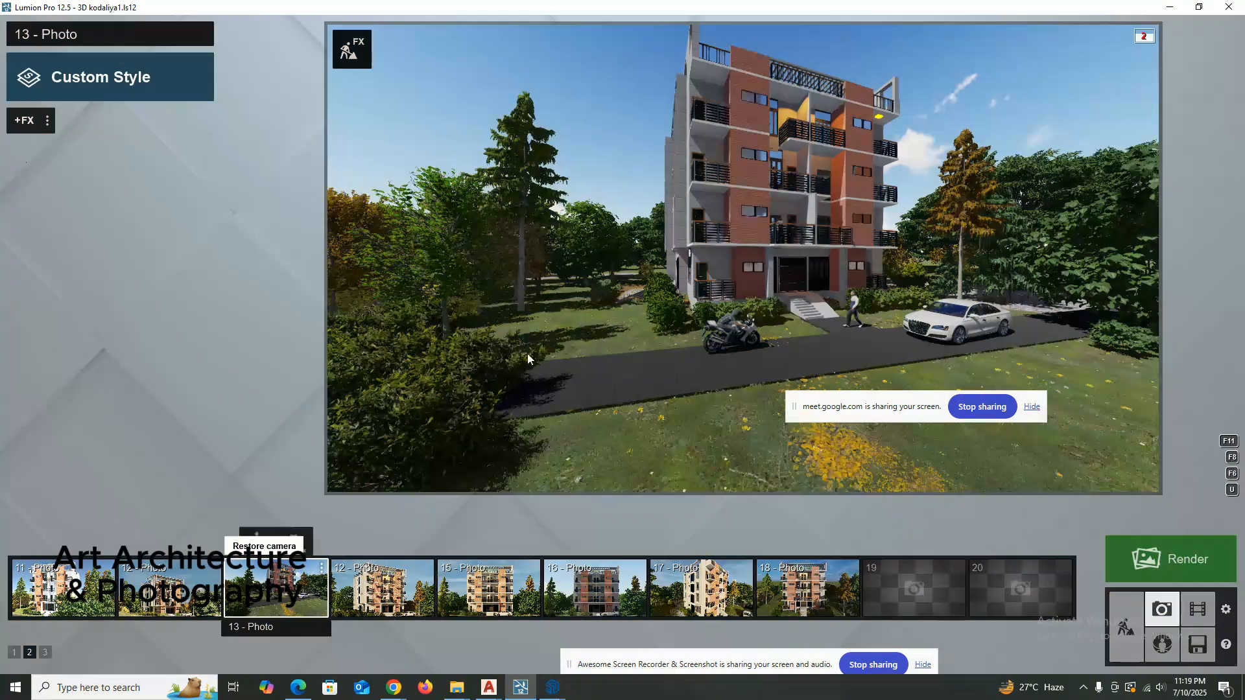
click(111, 77)
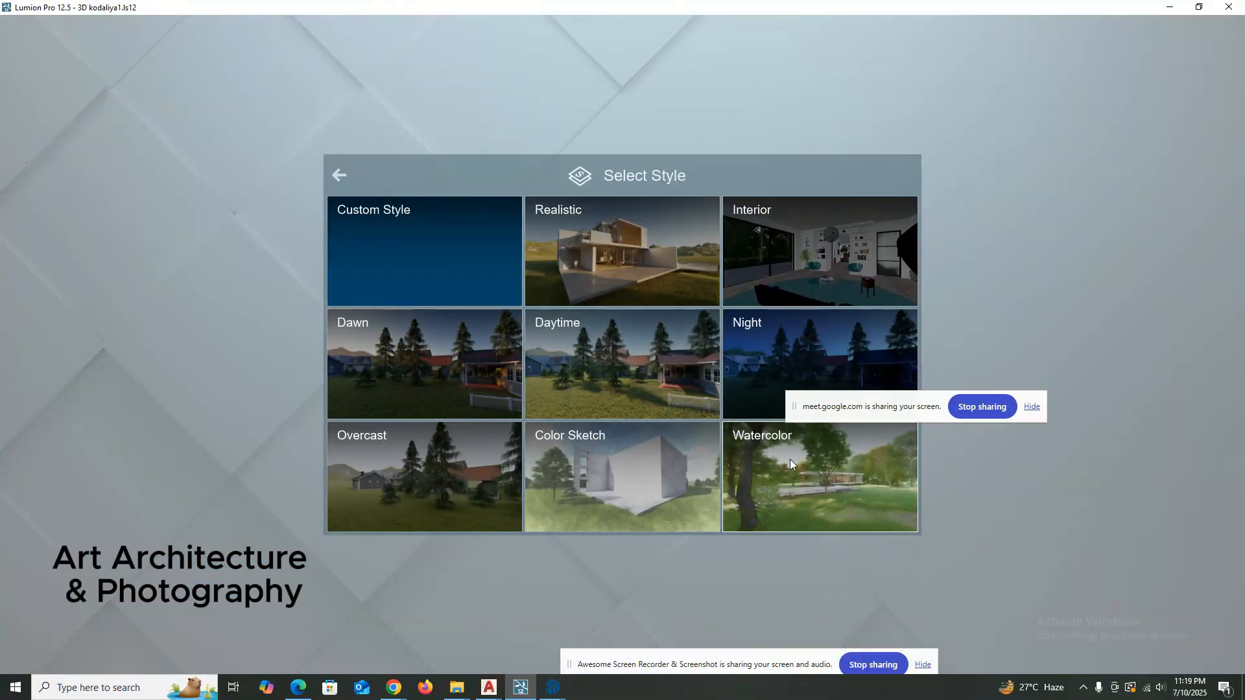
right_click(695, 374)
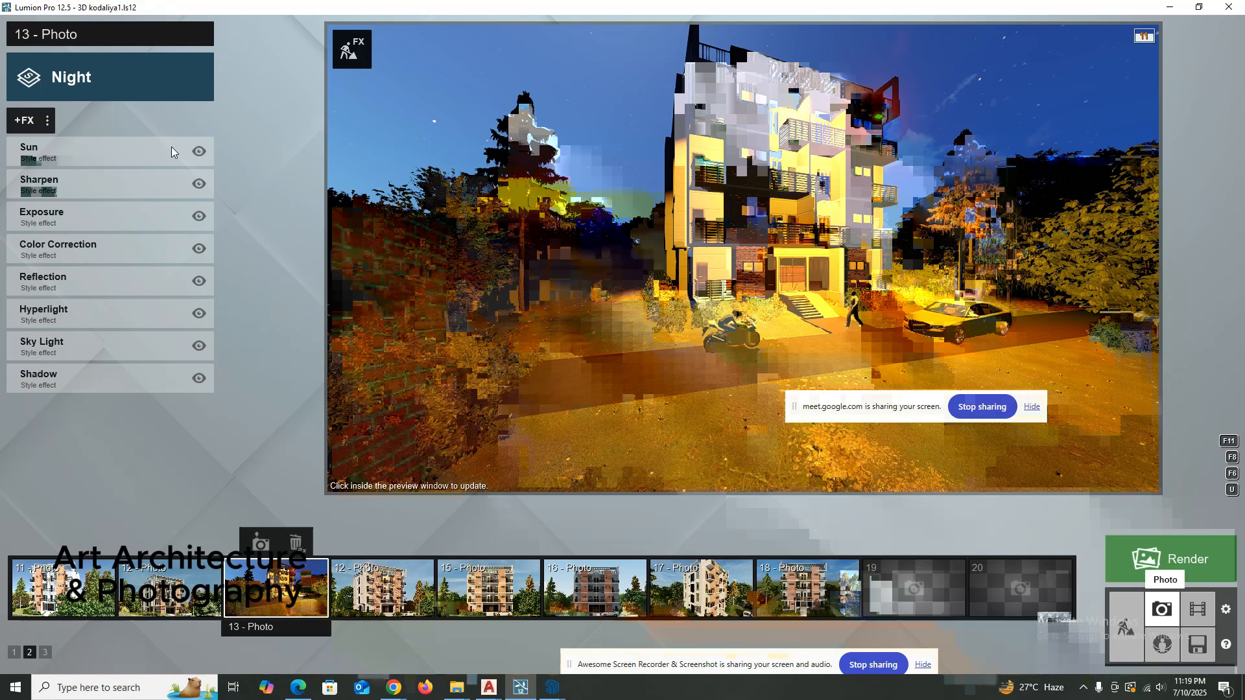
Set photo 13 back to Custom Style and return to the upper floors in the build view.
click(84, 76)
click(414, 240)
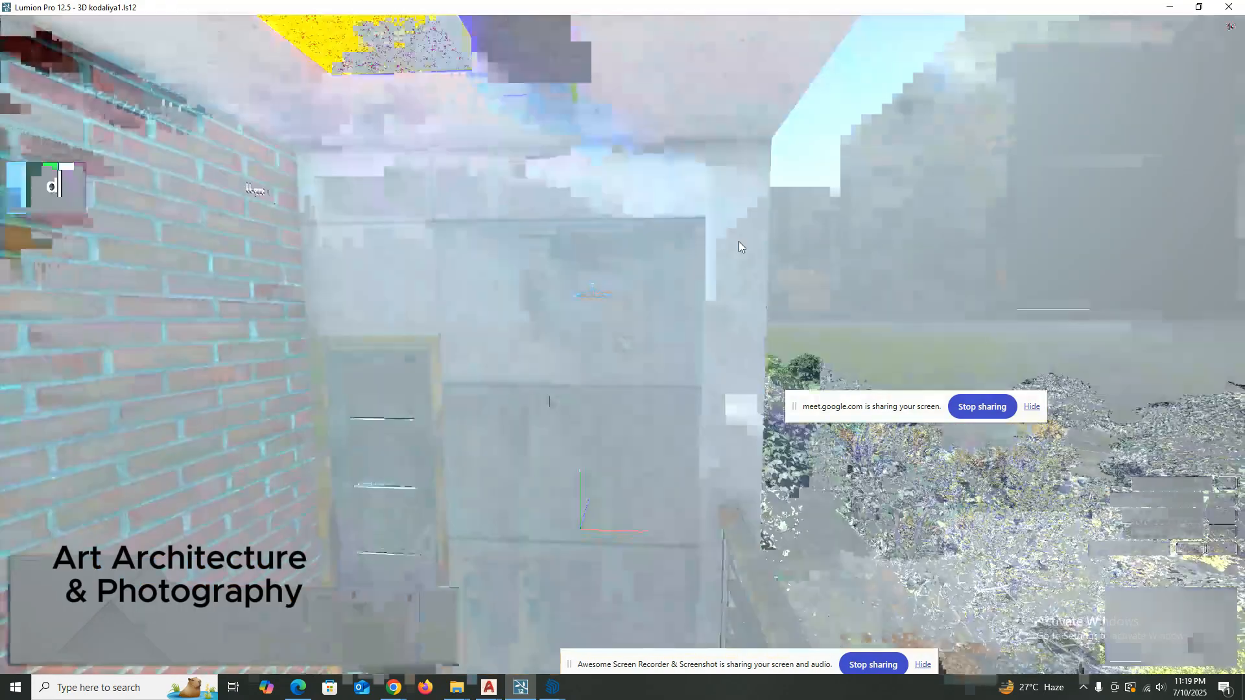
double_click(850, 208)
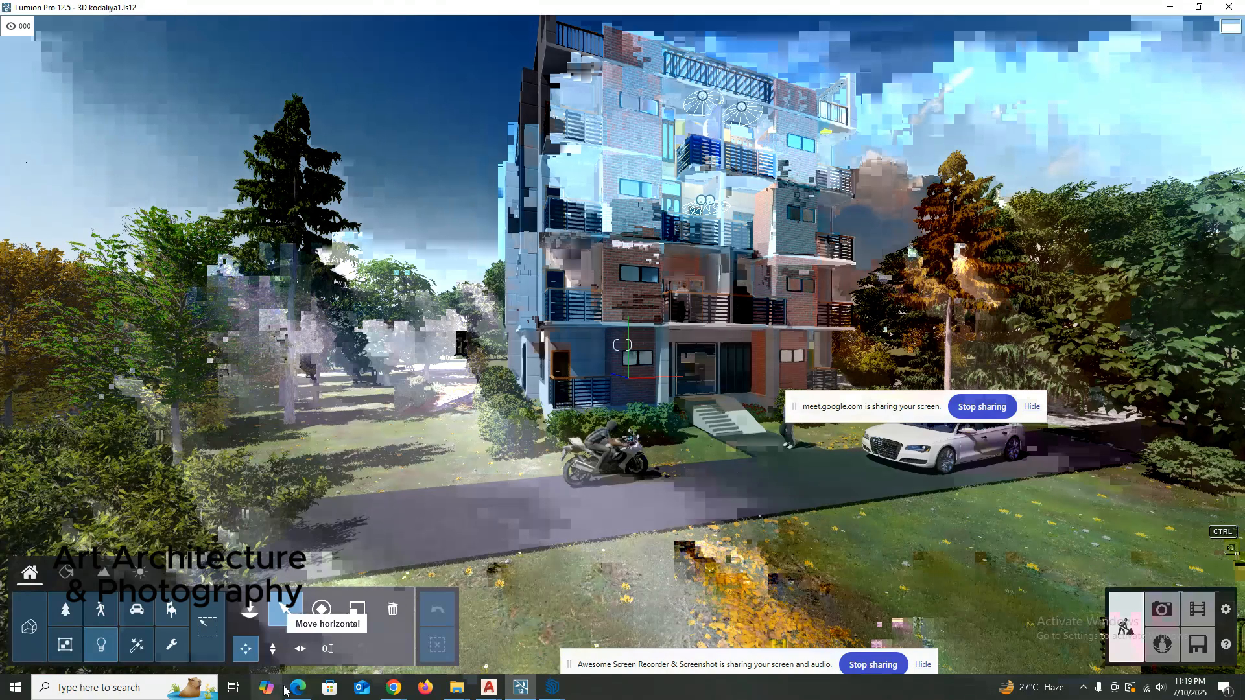
shift+scroll(258, 490, down, 5)
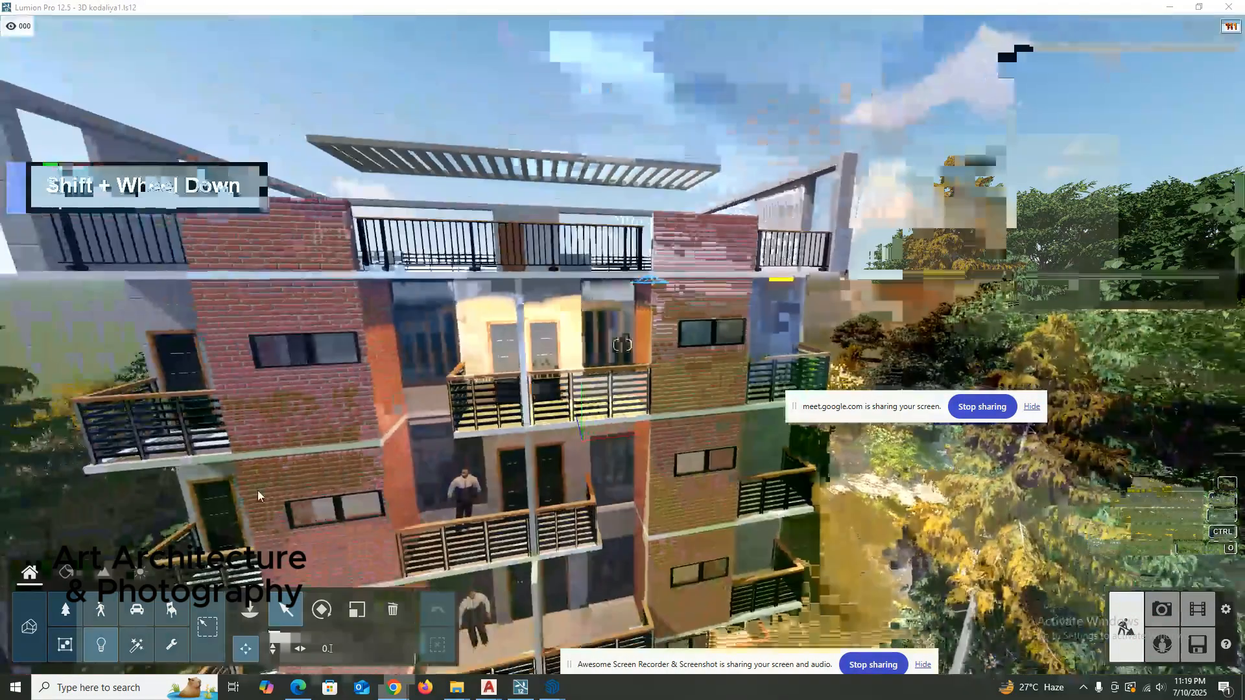